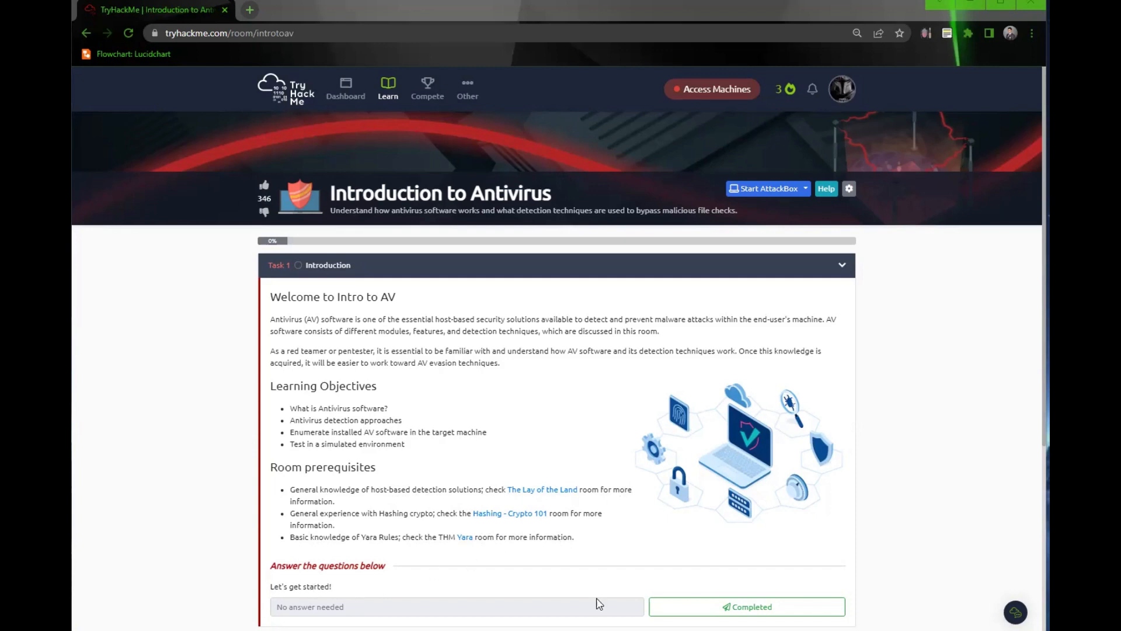
# Mark the Task 1 Introduction question as completed, collapse that task and expand Task 2, Antivirus Software.
pyautogui.click(669, 607)
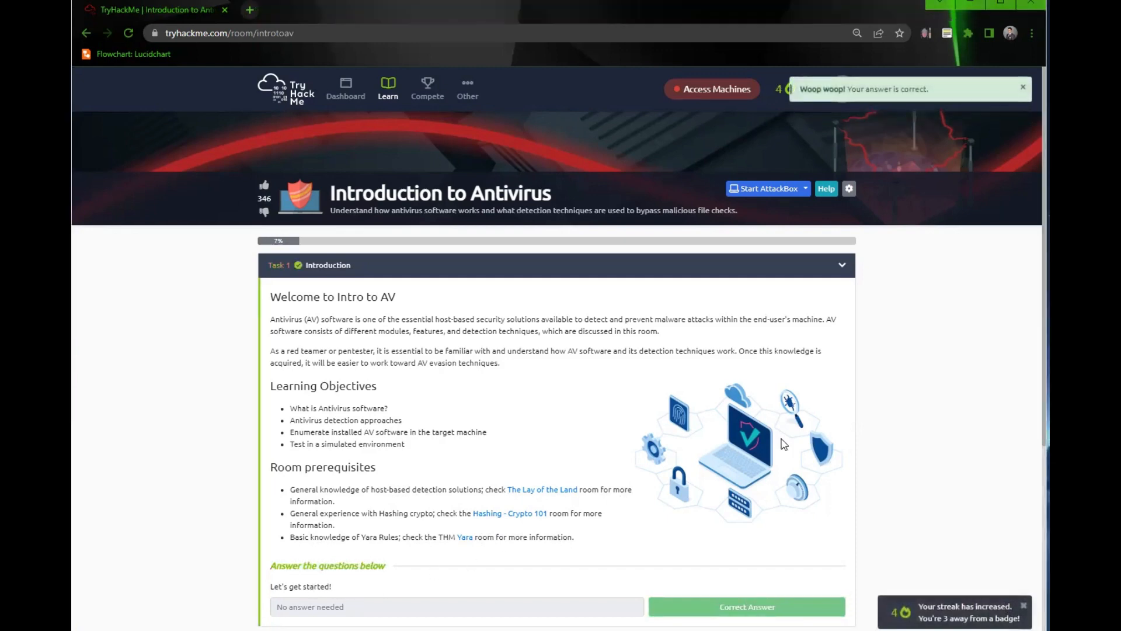
pyautogui.click(842, 264)
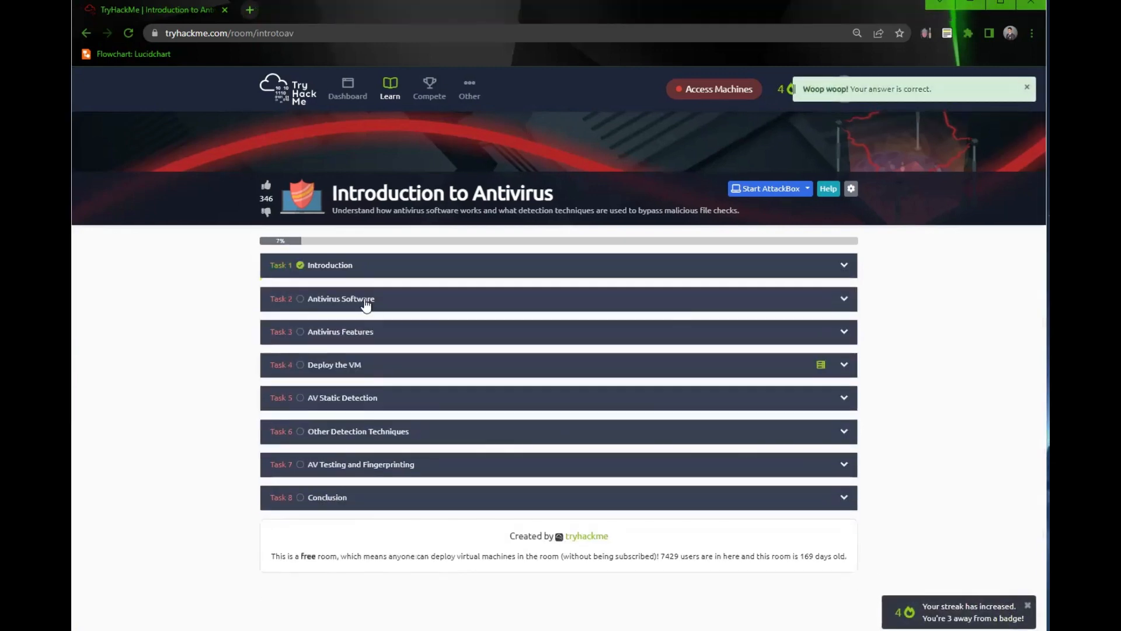
pyautogui.click(402, 301)
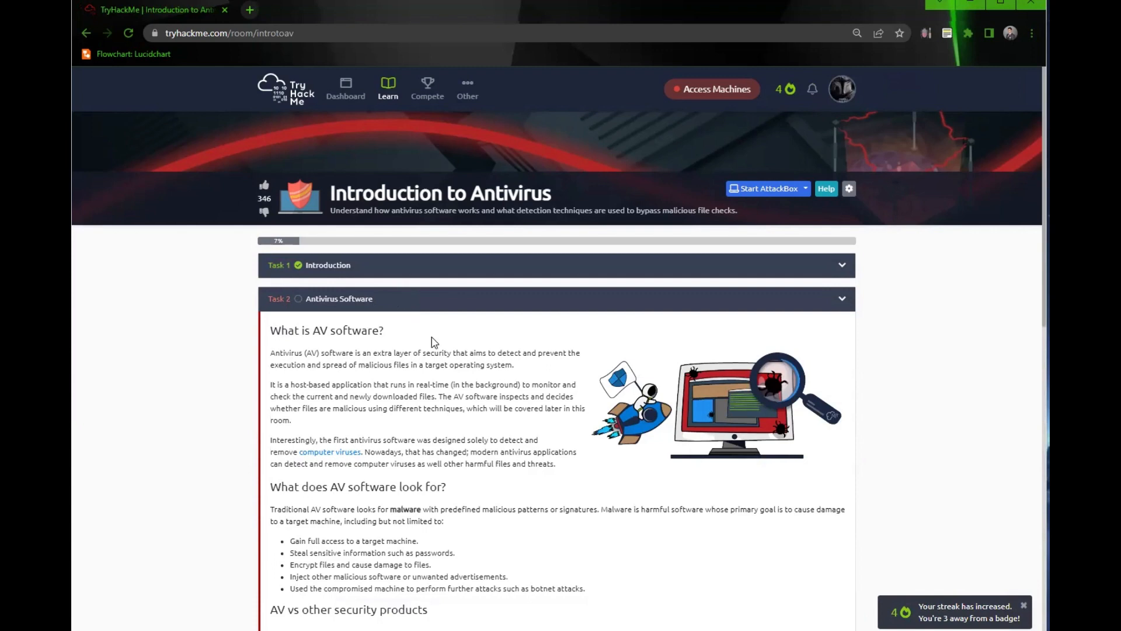
# Read through Task 2 and submit "Brain", copied from the history section, as the answer to the virus name question.
pyautogui.scroll(-2, 434, 343)
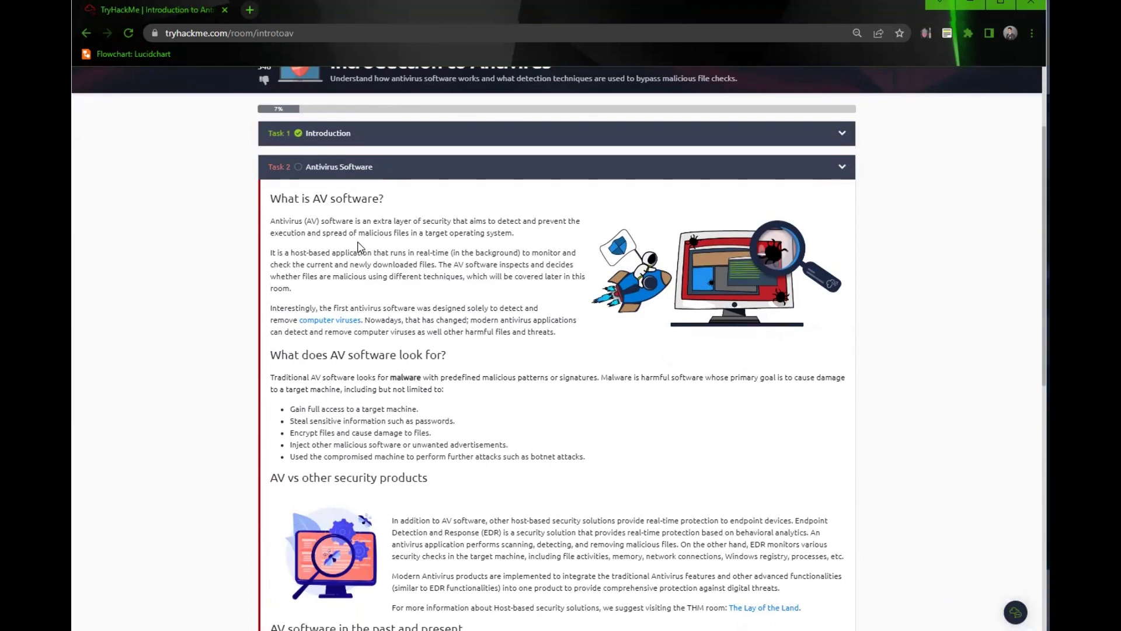
pyautogui.scroll(-1, 365, 246)
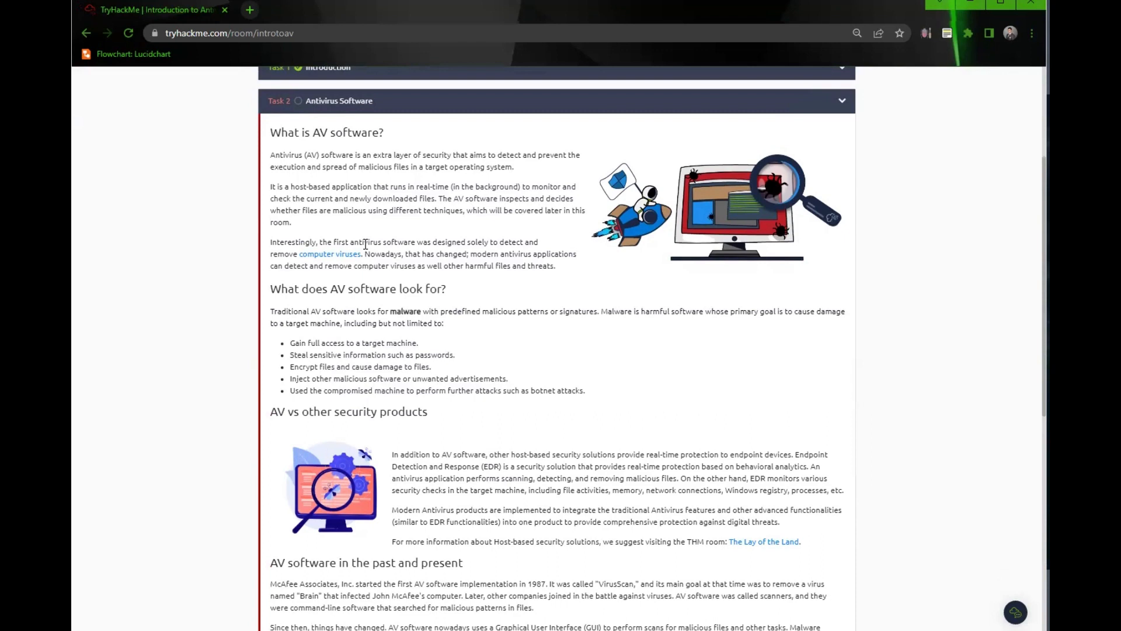
pyautogui.scroll(-1, 365, 244)
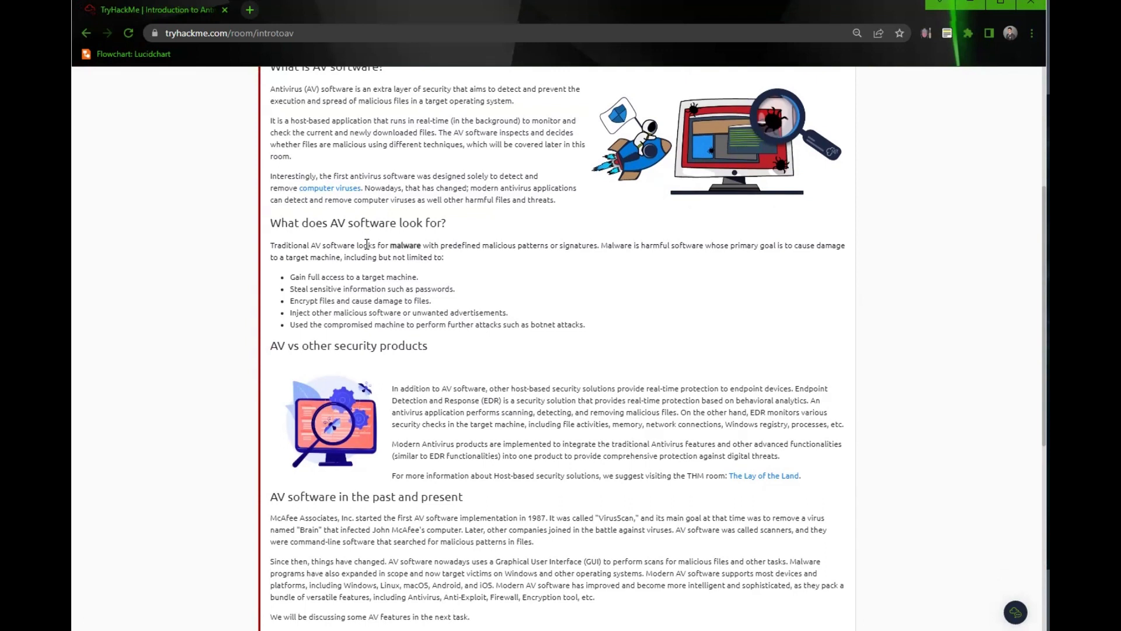
pyautogui.scroll(-2, 367, 244)
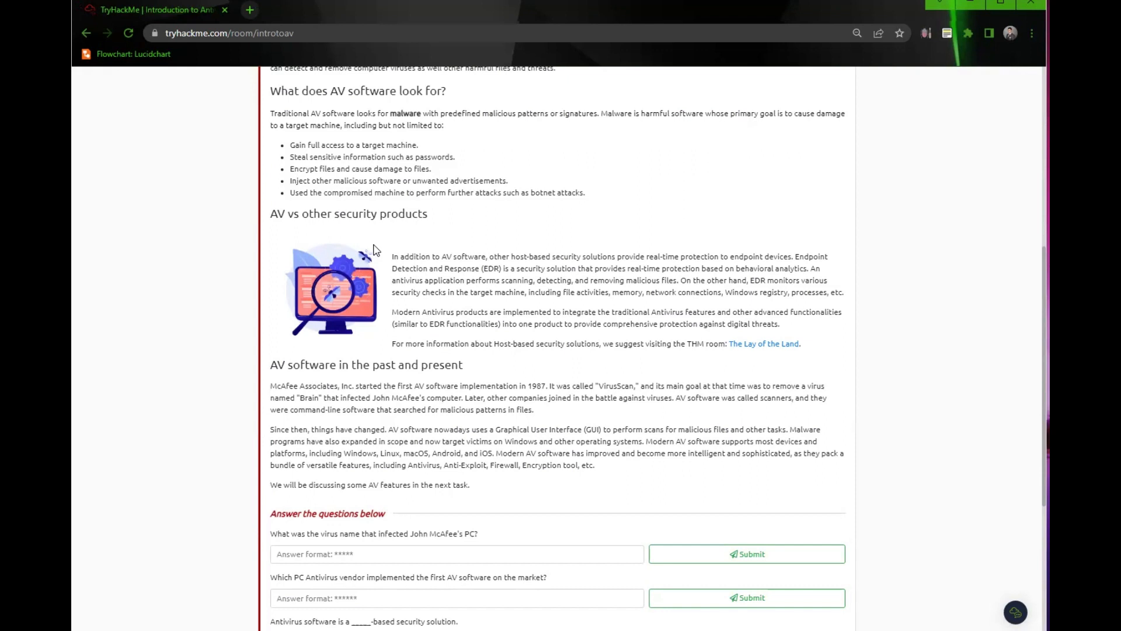
pyautogui.scroll(-1, 375, 250)
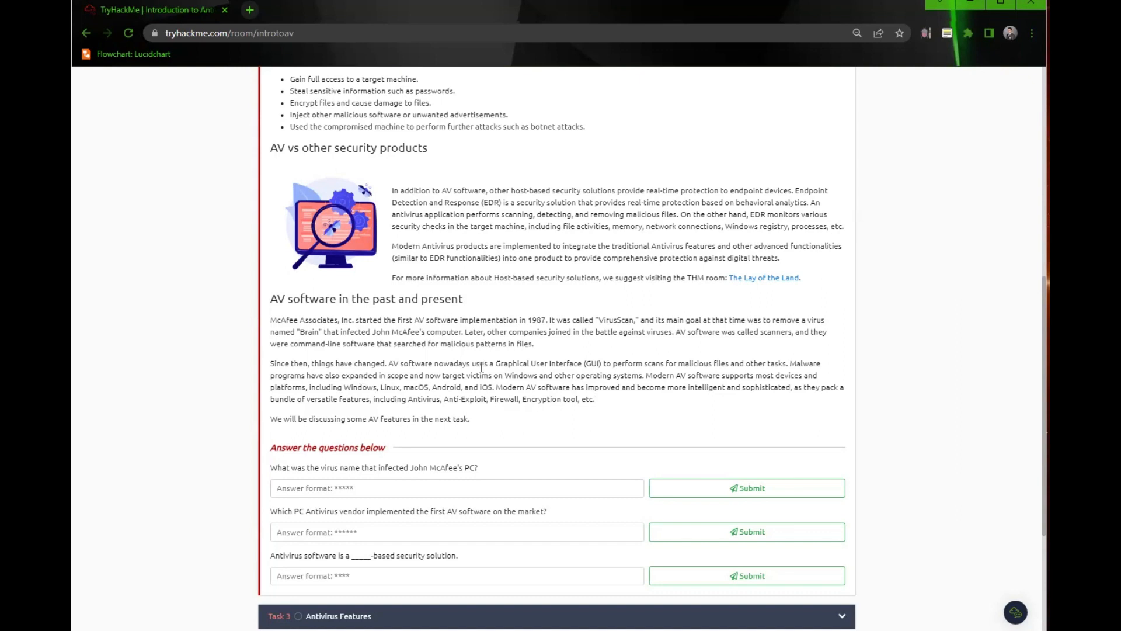
pyautogui.moveTo(300, 332); pyautogui.dragTo(320, 332)
pyautogui.hotkey('ctrl', 'c')
pyautogui.click(387, 490)
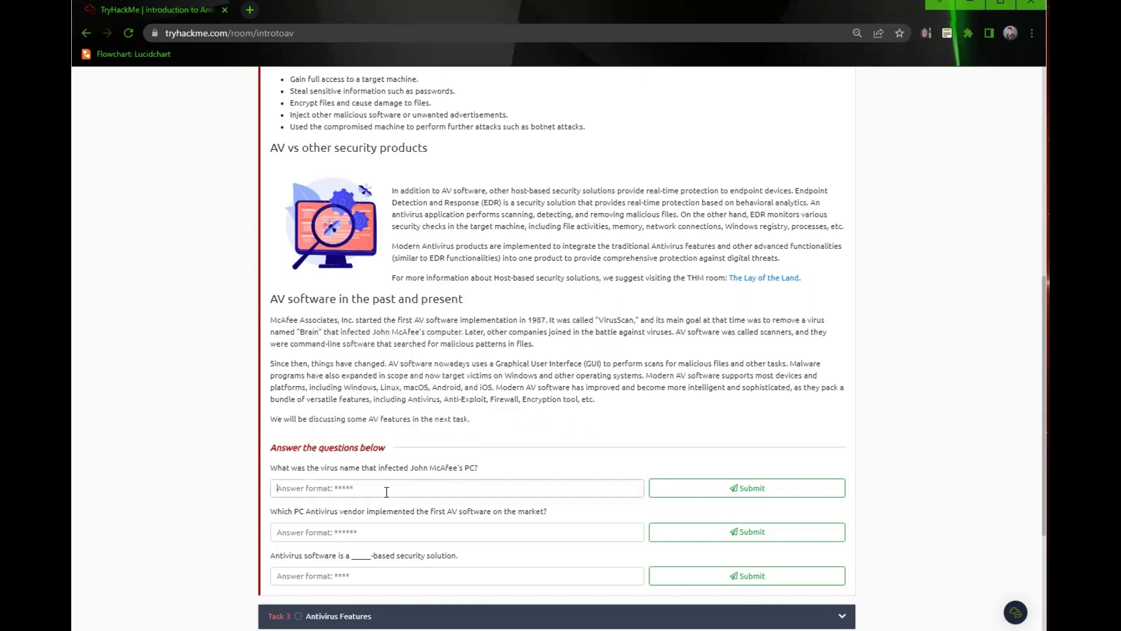
pyautogui.rightClick(387, 492)
pyautogui.click(420, 367)
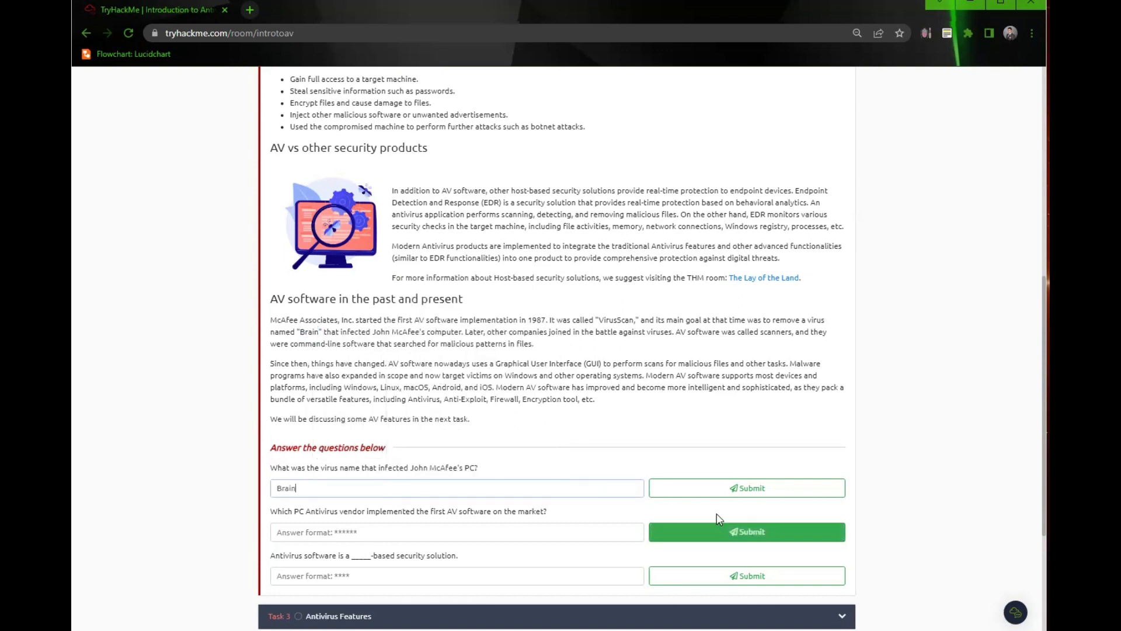
pyautogui.click(748, 488)
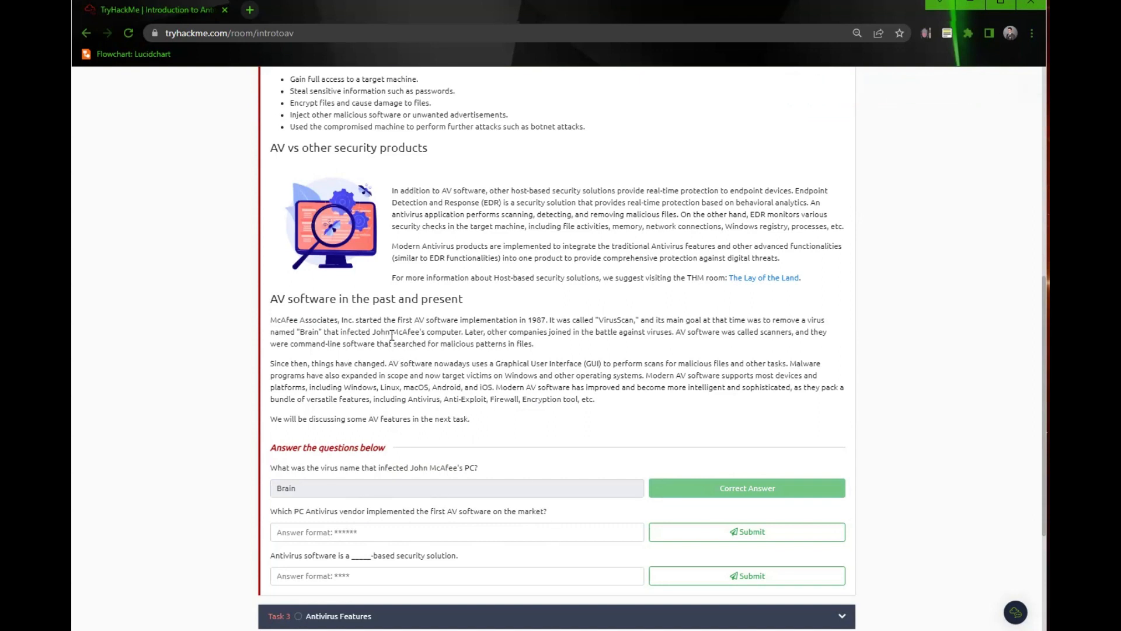
# Copy "McAfee" from the history paragraph and submit it as the vendor that implemented the first AV software.
pyautogui.moveTo(392, 336)
pyautogui.mouseDown()
pyautogui.moveTo(411, 332)
pyautogui.moveTo(408, 344)
pyautogui.moveTo(414, 333)
pyautogui.mouseUp()
pyautogui.rightClick(414, 333)
pyautogui.press('Escape')
pyautogui.click(364, 532)
pyautogui.rightClick(364, 531)
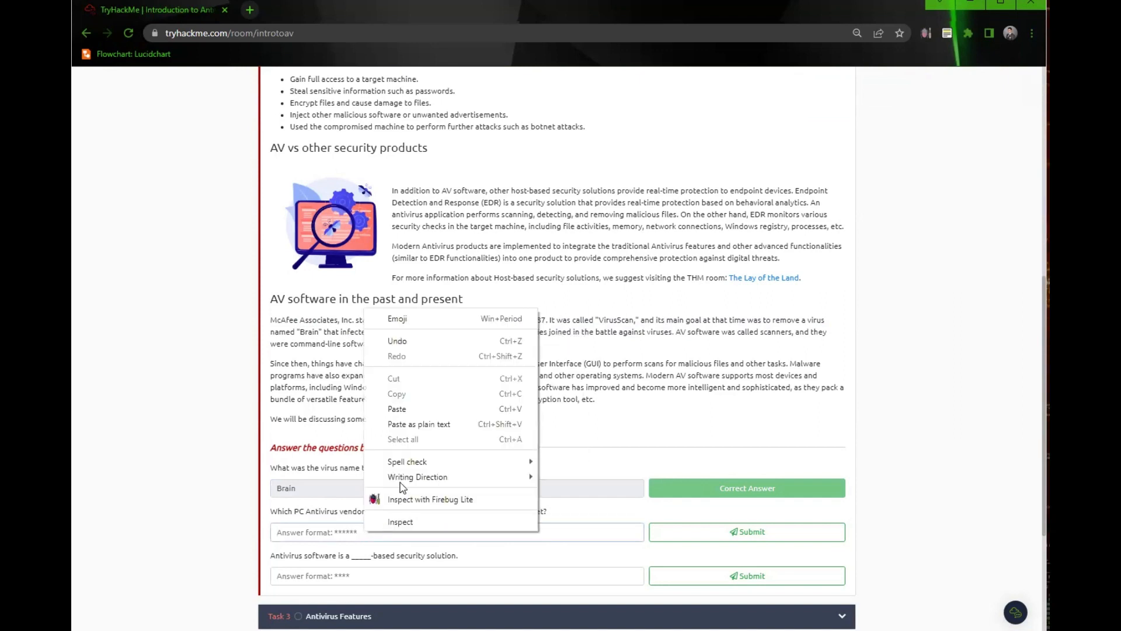
pyautogui.click(397, 409)
pyautogui.click(672, 532)
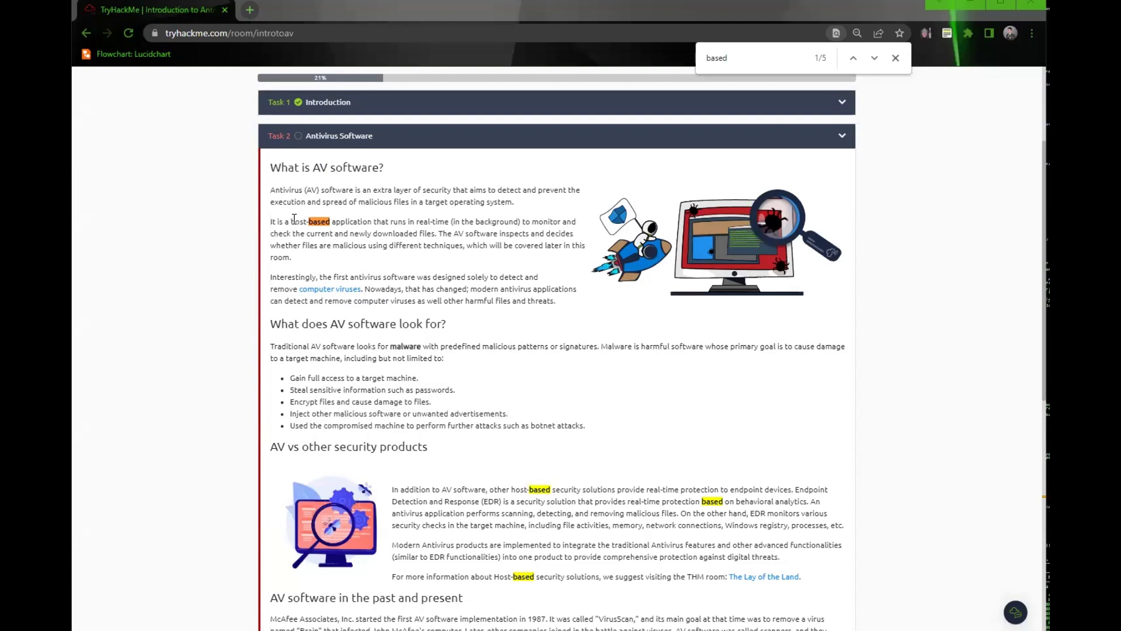
# Copy "host" from the phrase "host-based application" and submit it as the answer to the last Task 2 question.
pyautogui.moveTo(291, 222); pyautogui.dragTo(307, 220)
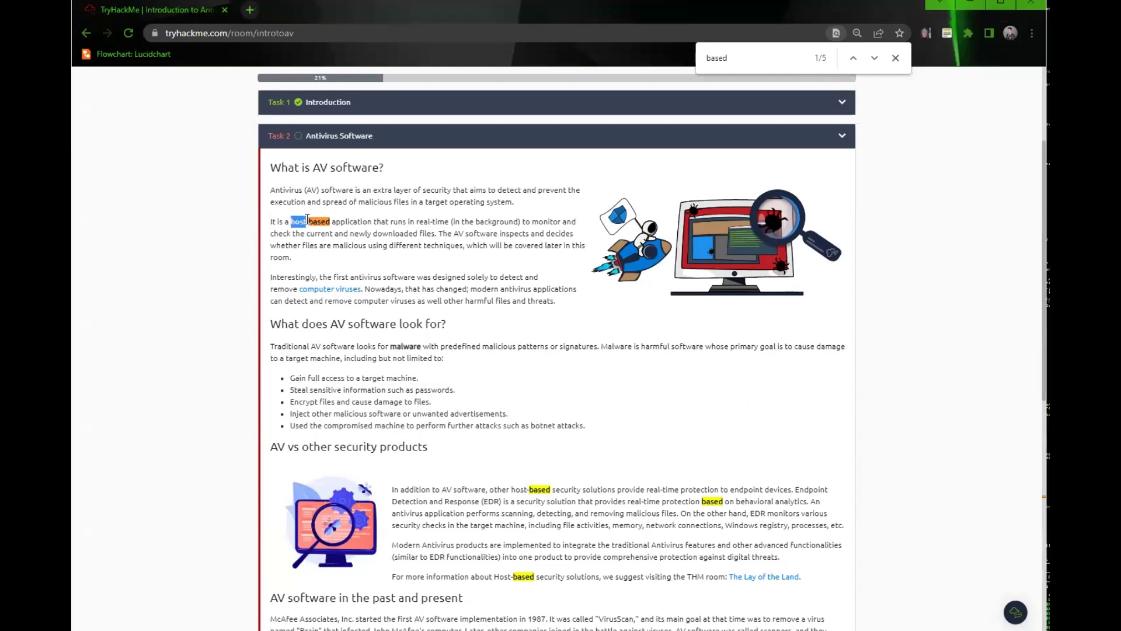
pyautogui.rightClick(296, 223)
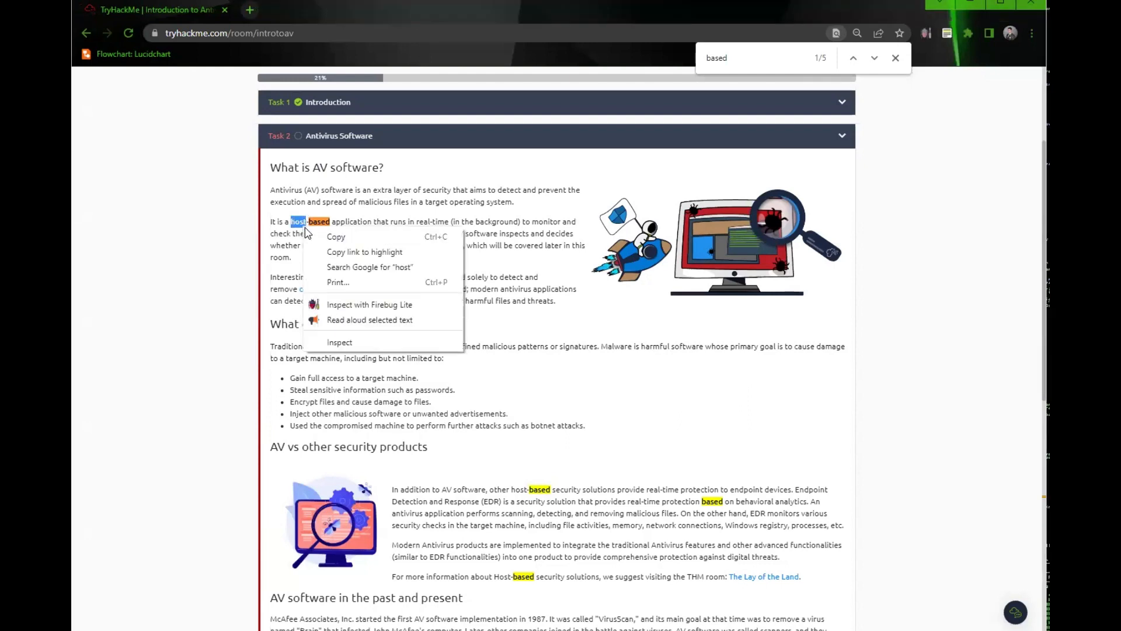
pyautogui.click(318, 233)
pyautogui.scroll(-1, 432, 353)
pyautogui.scroll(-4, 432, 352)
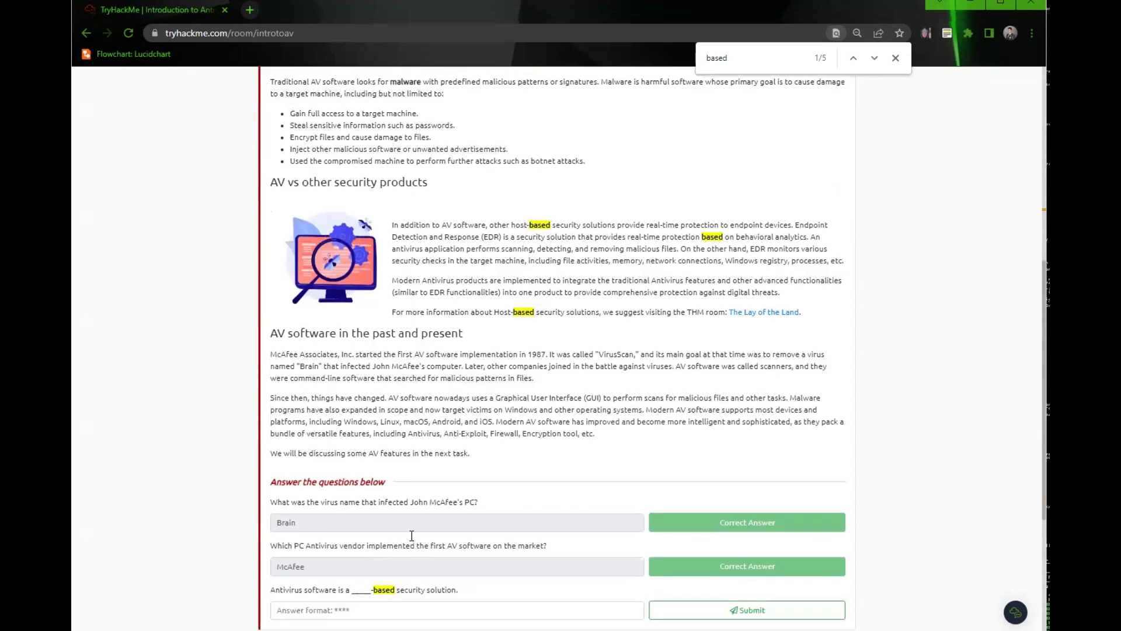
pyautogui.scroll(-1, 419, 549)
pyautogui.rightClick(377, 542)
pyautogui.click(407, 433)
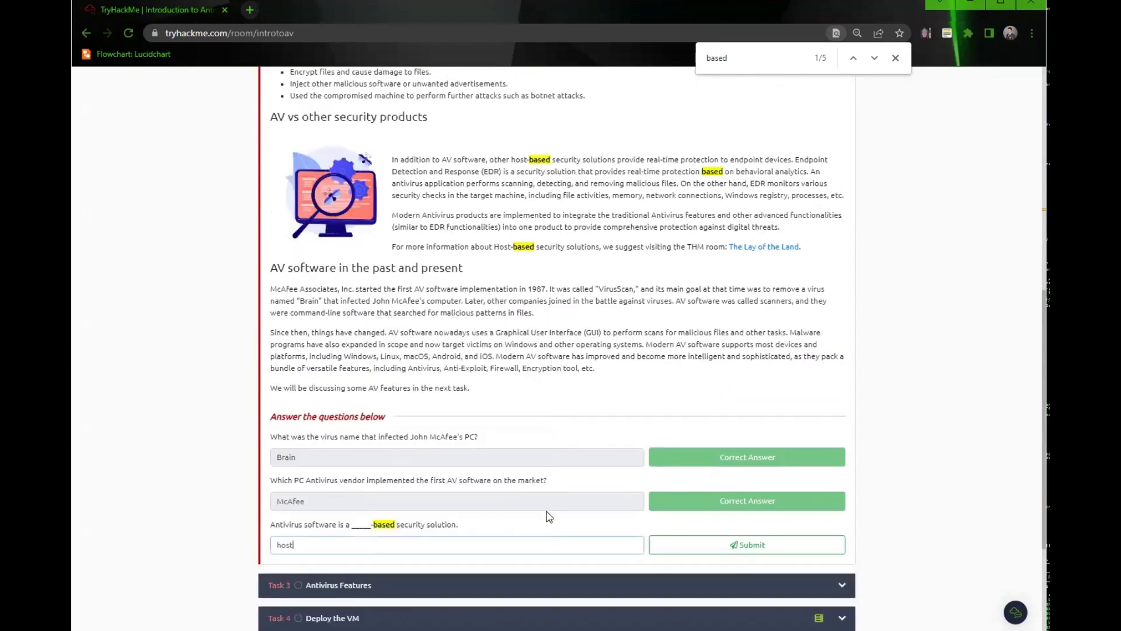
pyautogui.click(687, 537)
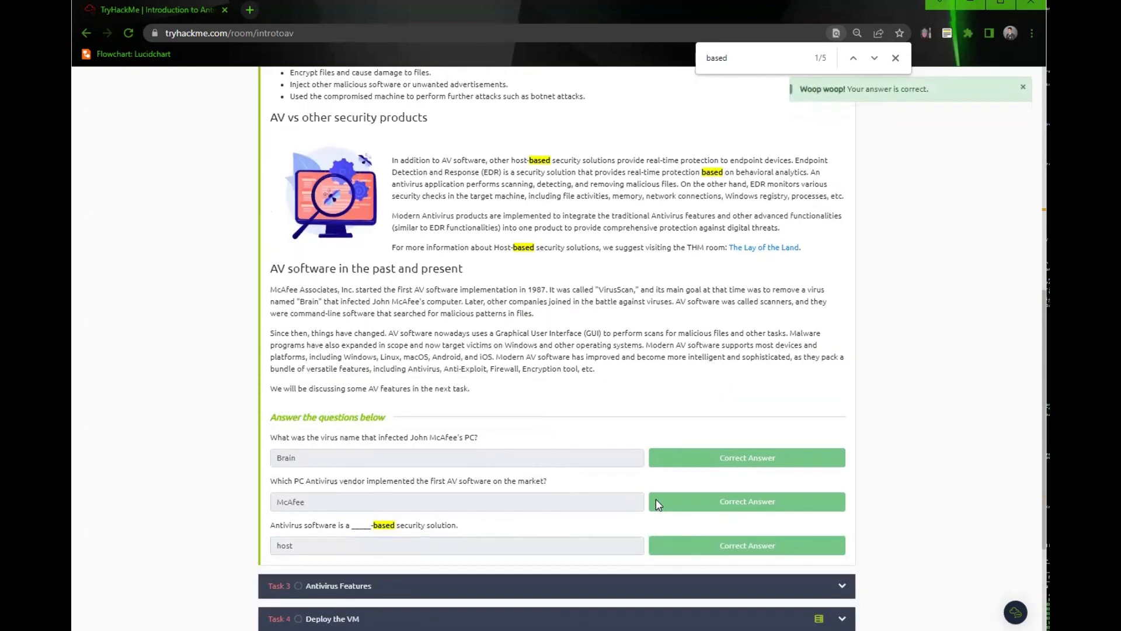
# Collapse the finished Task 2 and expand Task 3, Antivirus Features.
pyautogui.scroll(4, 659, 504)
pyautogui.scroll(-3, 656, 499)
pyautogui.scroll(10, 656, 499)
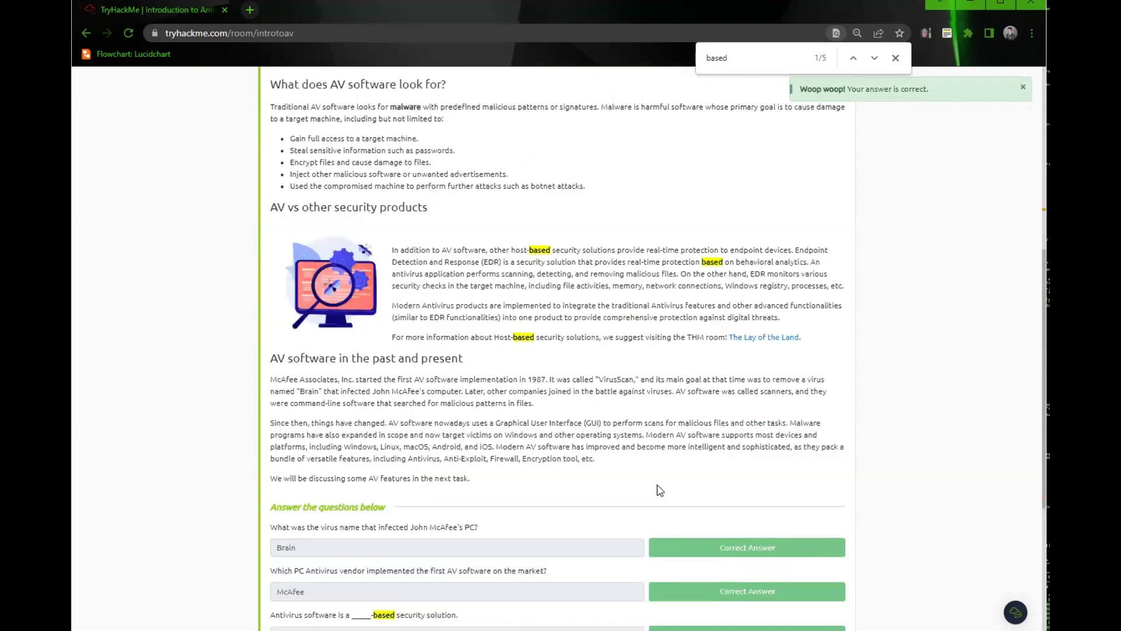
pyautogui.click(689, 299)
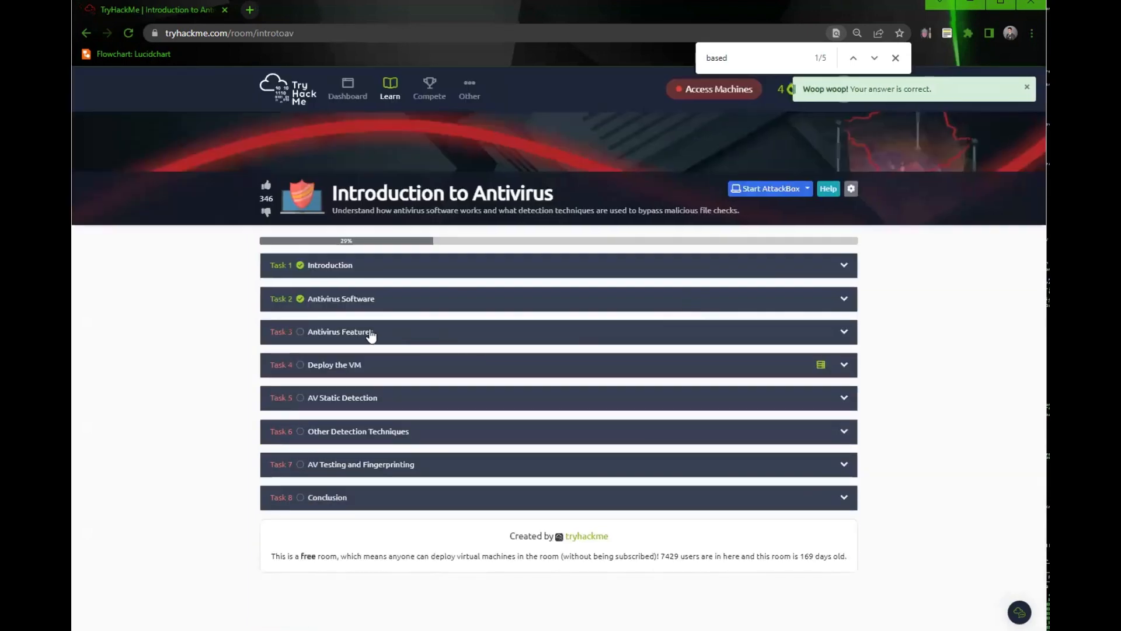
pyautogui.click(423, 342)
# Read the Task 3 sections on scanners, detection techniques, archives, unpackers, emulators and other common features down to the questions.
pyautogui.scroll(-3, 449, 379)
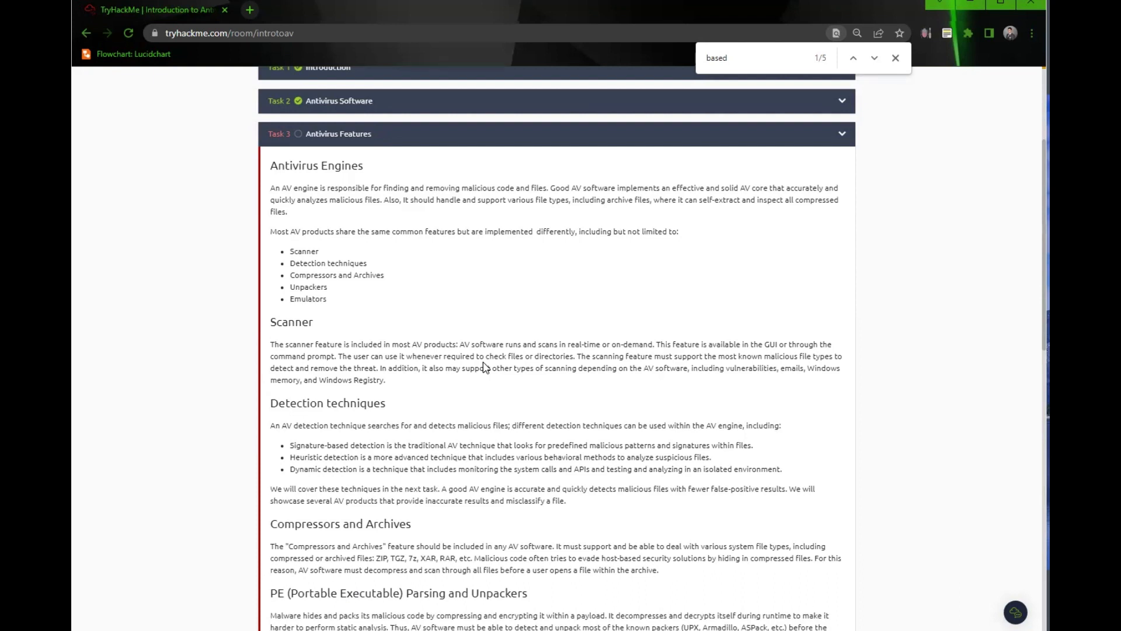
pyautogui.scroll(-1, 484, 366)
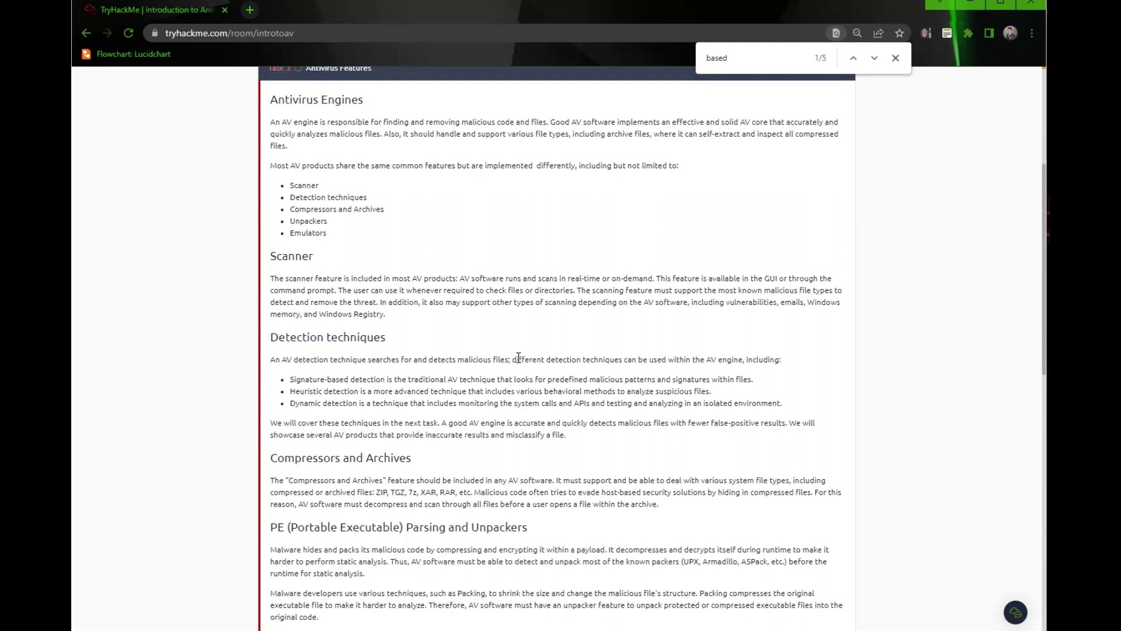
pyautogui.scroll(-1, 519, 357)
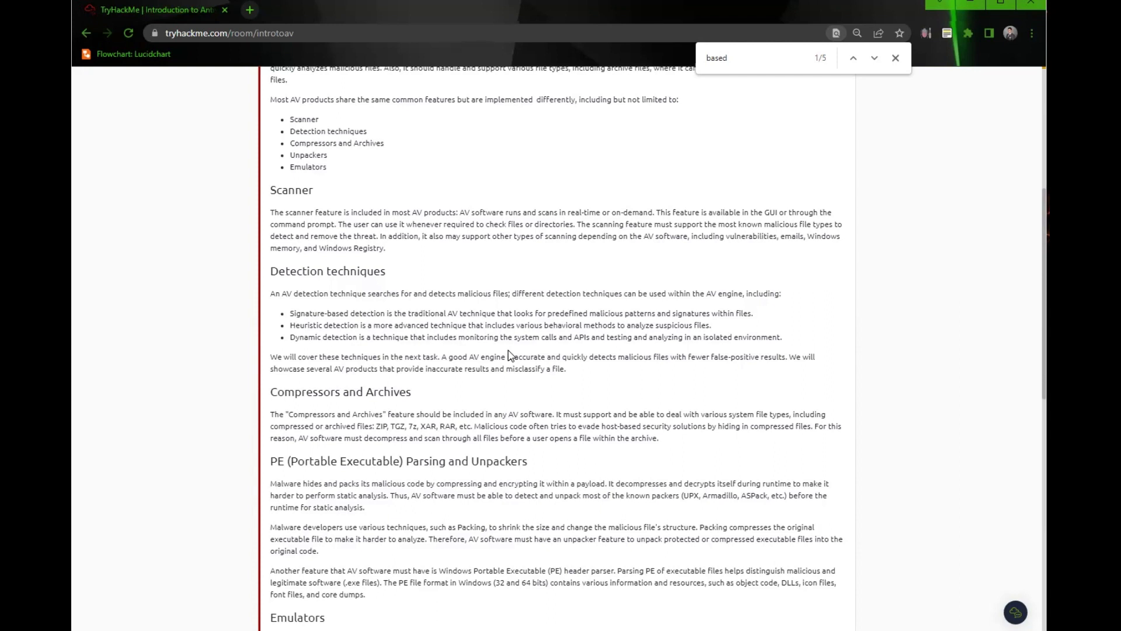
pyautogui.scroll(-1, 508, 354)
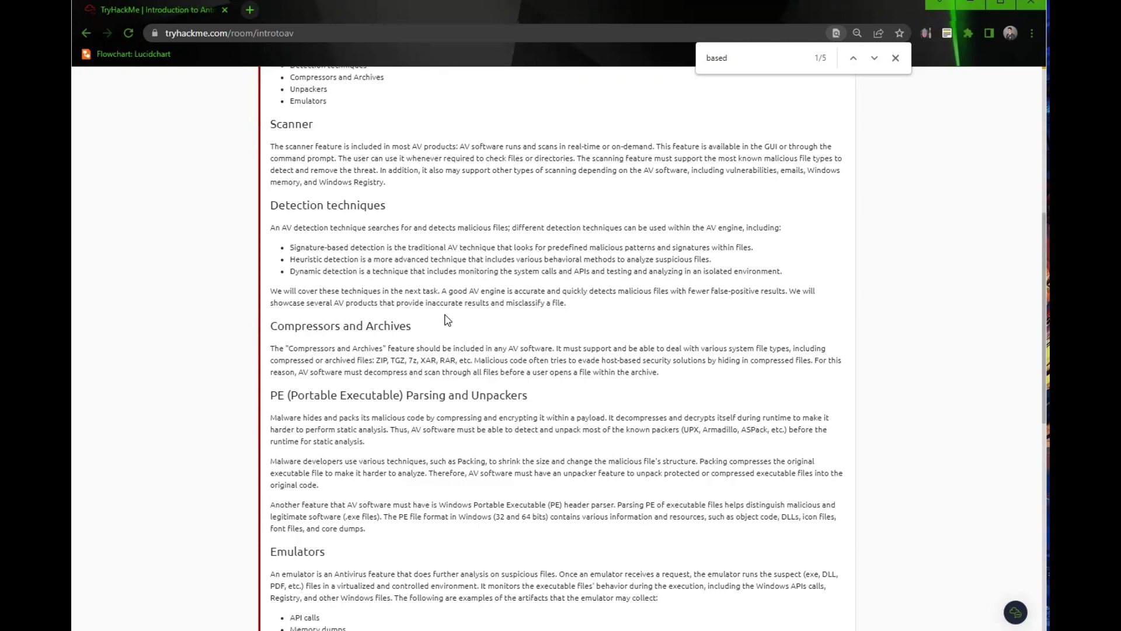
pyautogui.scroll(-3, 447, 320)
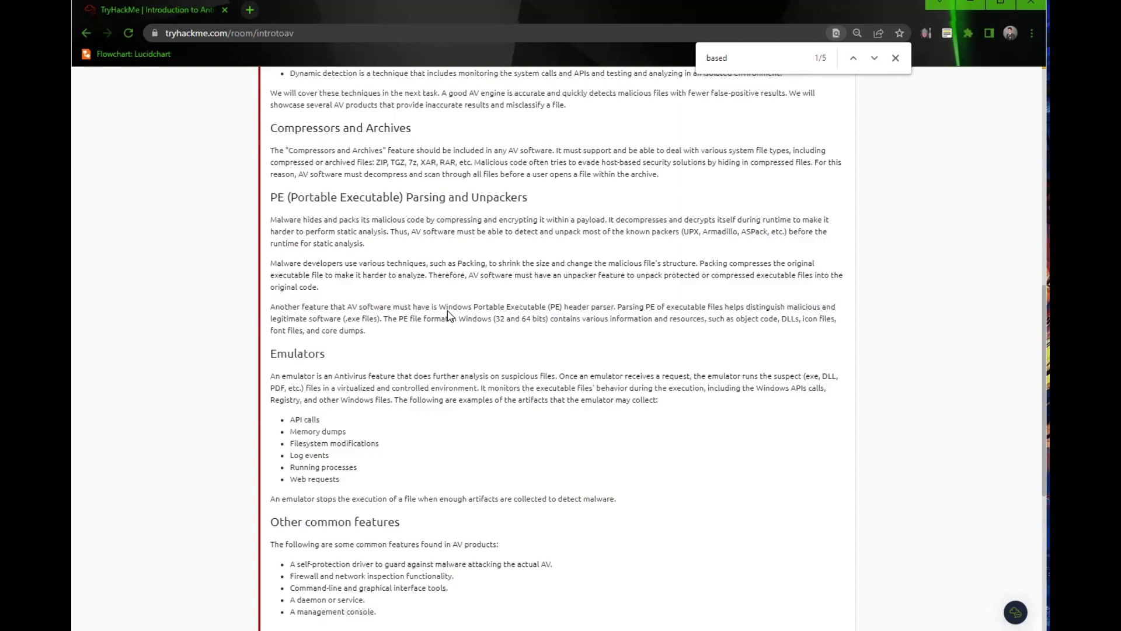
pyautogui.scroll(-1, 450, 316)
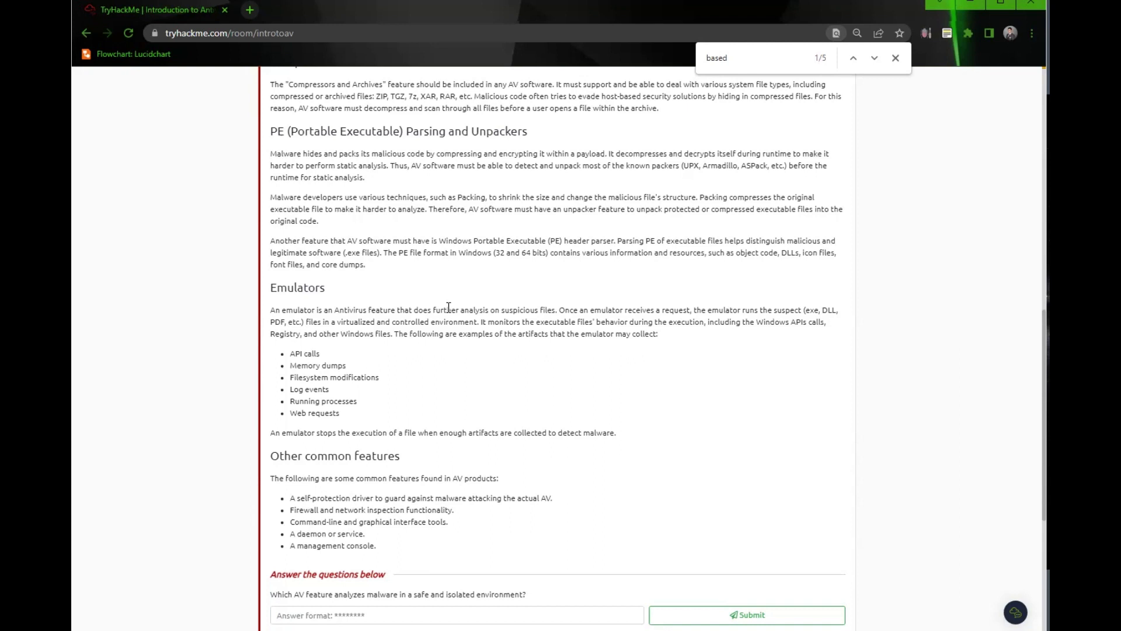
pyautogui.scroll(-1, 448, 308)
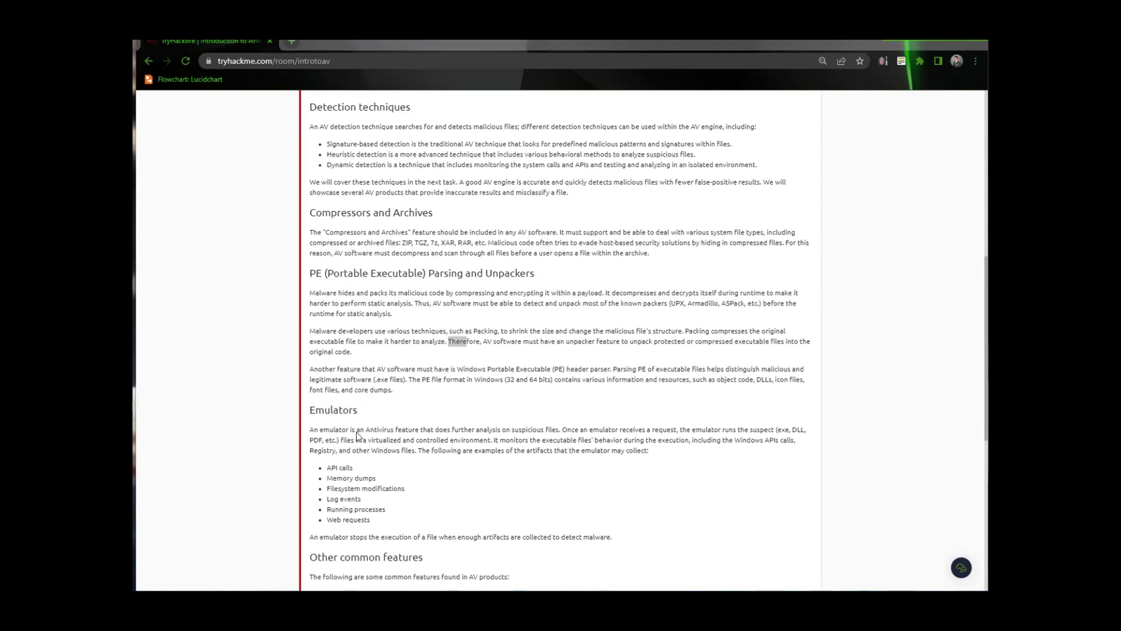
pyautogui.scroll(-3, 358, 435)
pyautogui.scroll(-1, 358, 435)
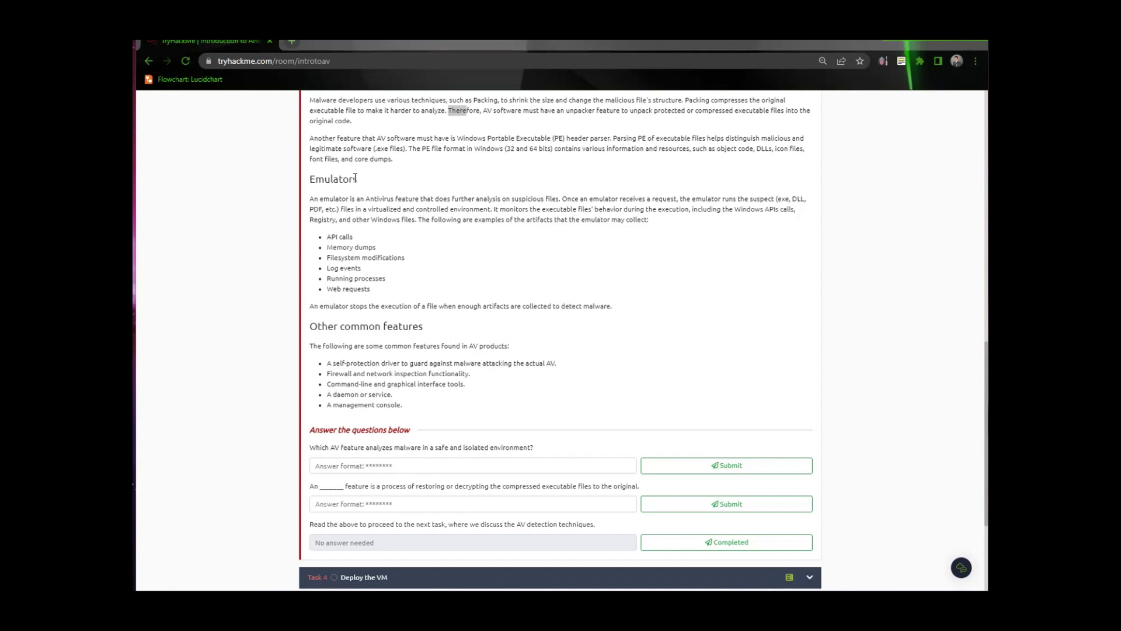
# Copy the heading "Emulators" and submit it as the feature that analyzes malware in a safe, isolated environment.
pyautogui.moveTo(360, 180); pyautogui.dragTo(303, 180)
pyautogui.rightClick(316, 178)
pyautogui.click(328, 185)
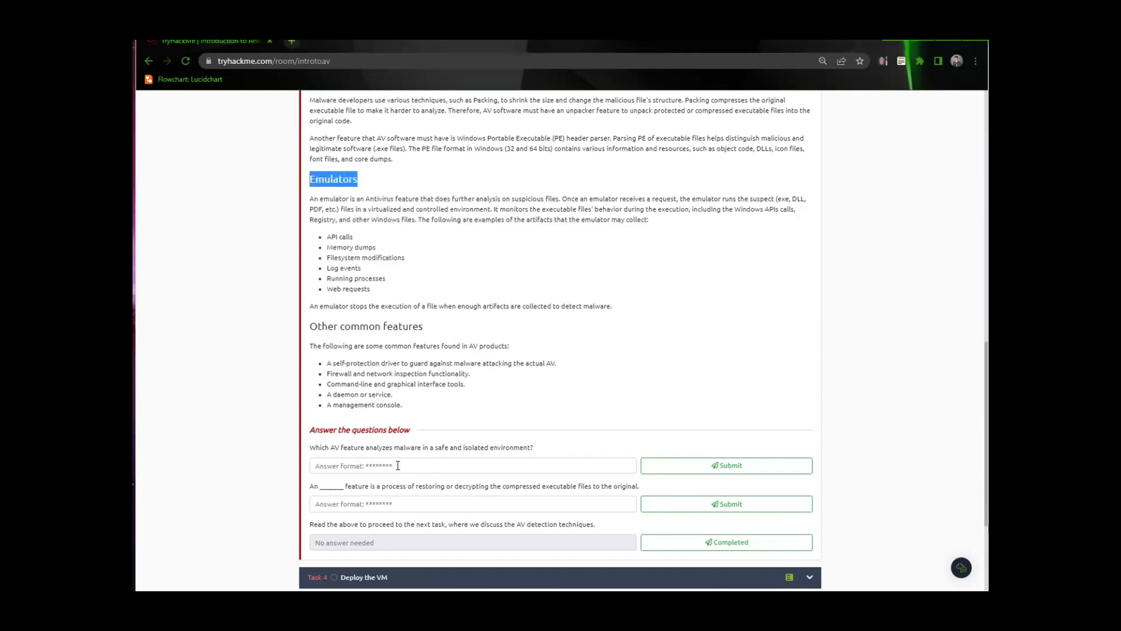
pyautogui.rightClick(399, 465)
pyautogui.click(427, 358)
pyautogui.click(715, 466)
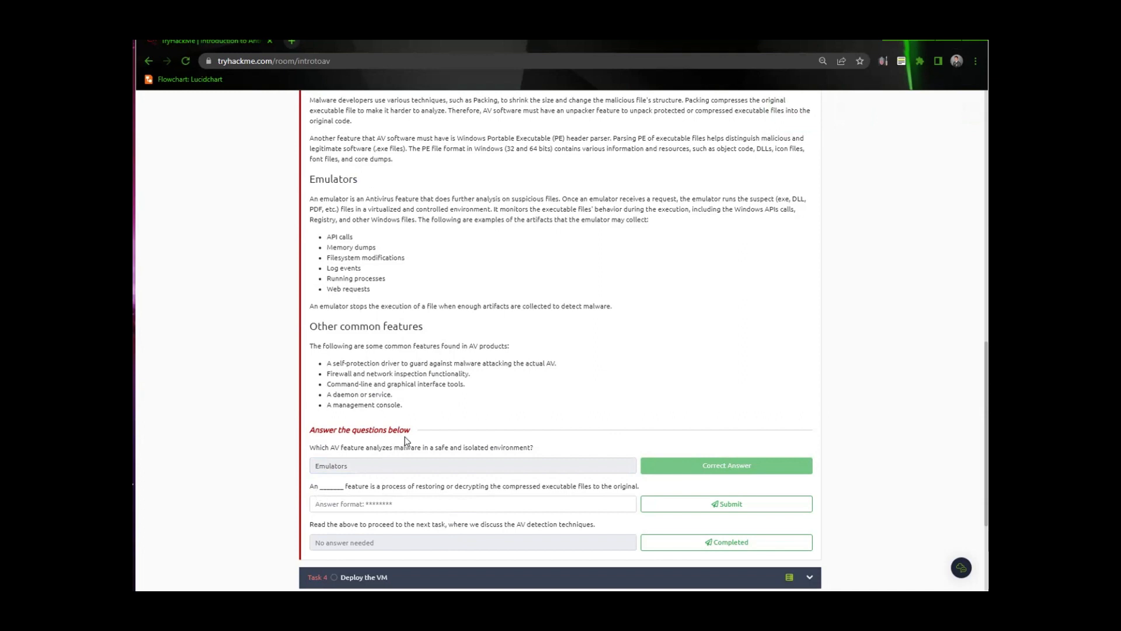
# Submit "UNPACKER" as the feature that restores or decrypts compressed executable files to the original.
pyautogui.click(360, 502)
pyautogui.write('U')
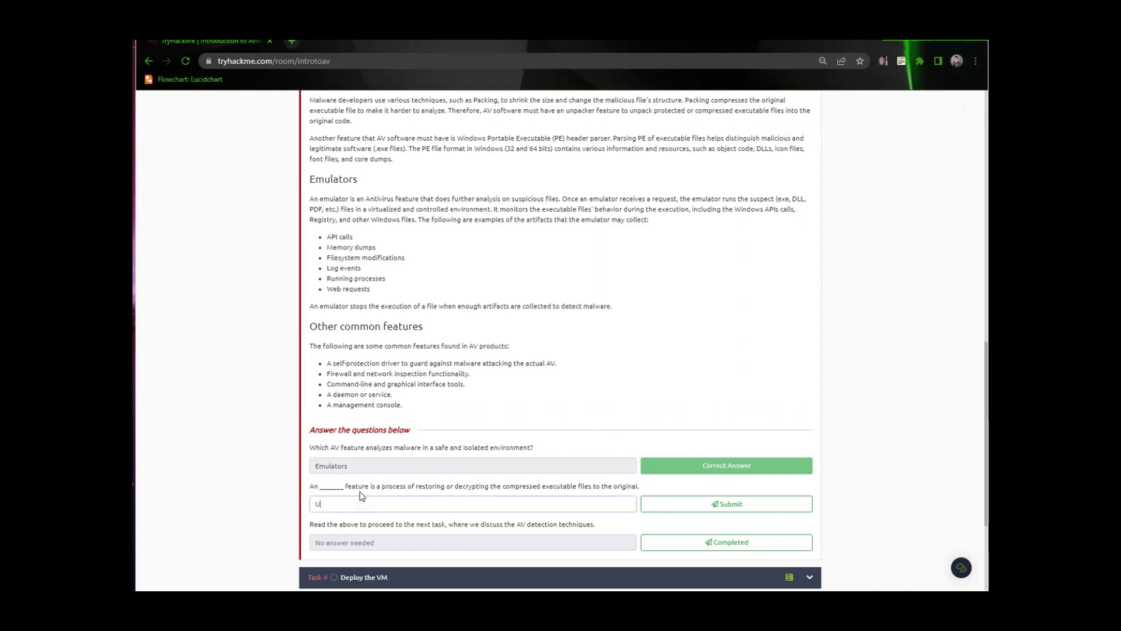
pyautogui.write('NPACKER')
pyautogui.press('Return')
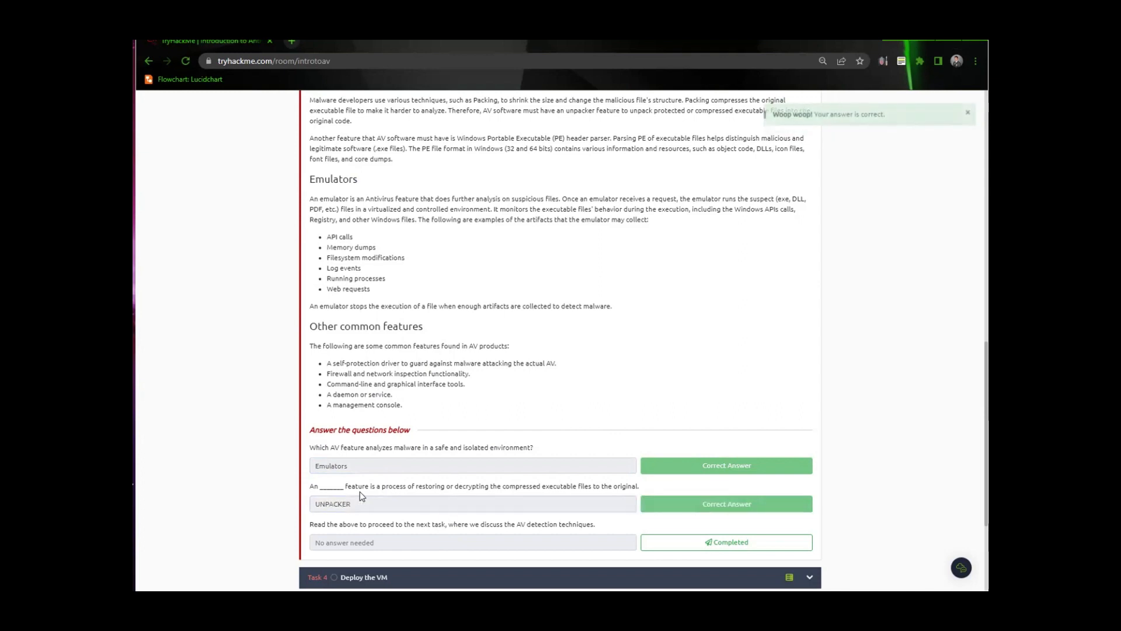
# Highlight the passage on unpacking and PE parsing, and mark the final Task 3 reading item as completed.
pyautogui.doubleClick(527, 163)
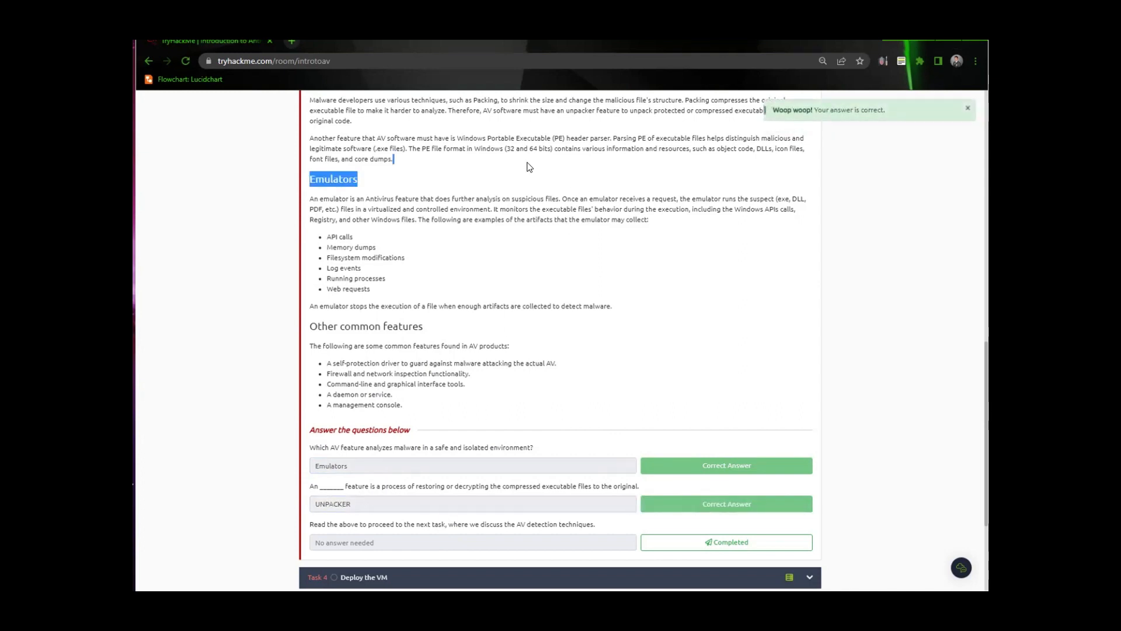
pyautogui.moveTo(656, 112); pyautogui.dragTo(667, 139)
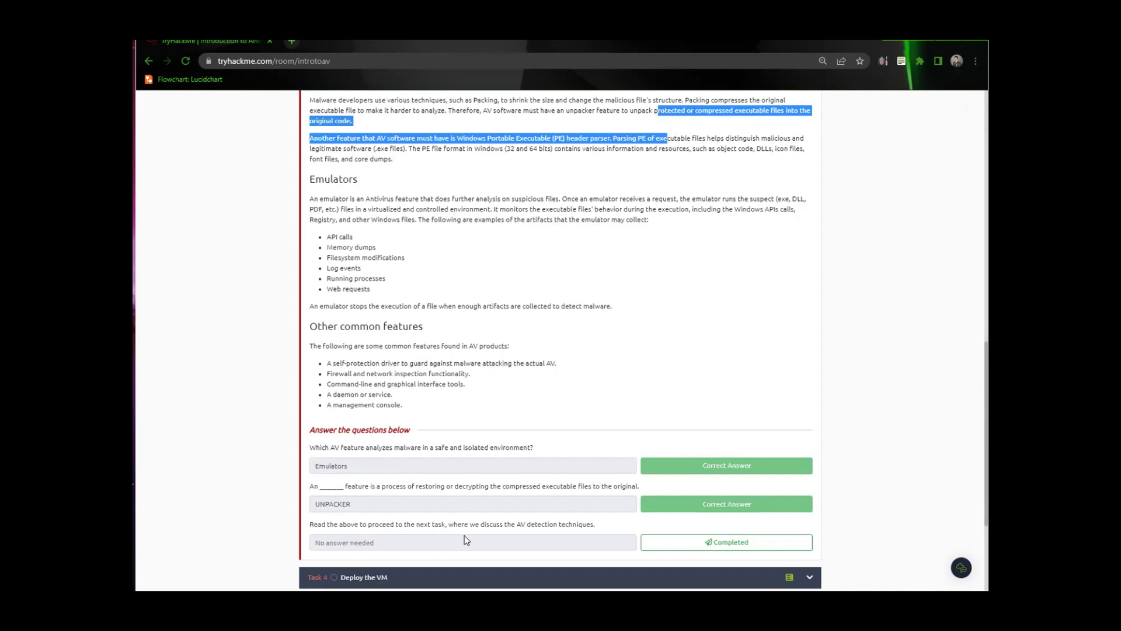
pyautogui.click(666, 540)
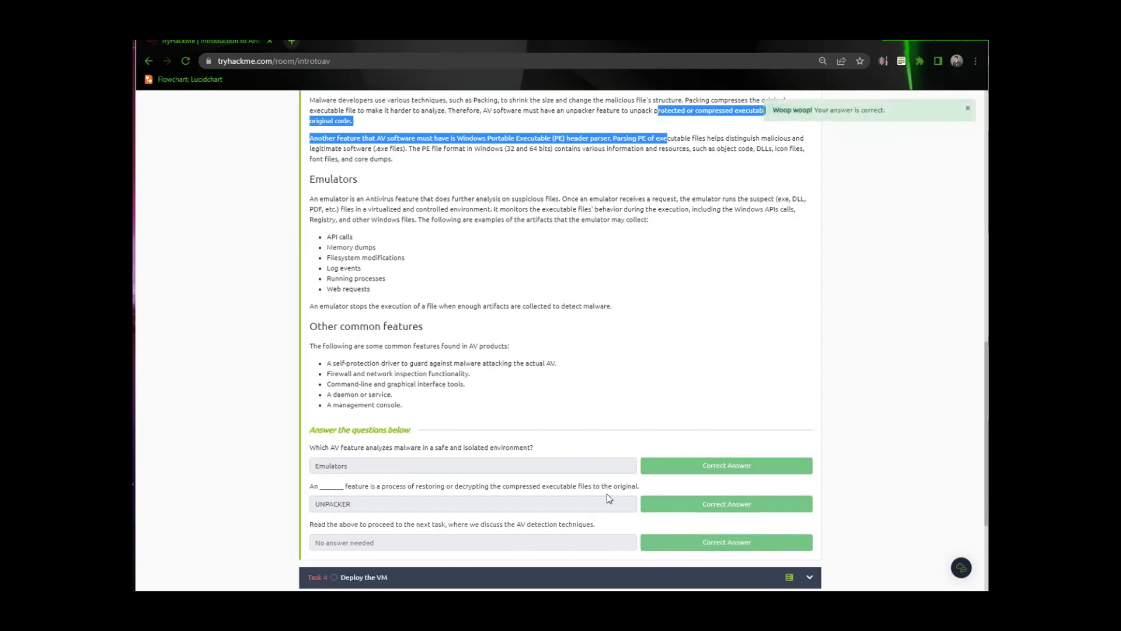
# Collapse the Task 3 Antivirus Features section and expand Task 4, Deploy the VM.
pyautogui.scroll(5, 607, 495)
pyautogui.scroll(10, 601, 486)
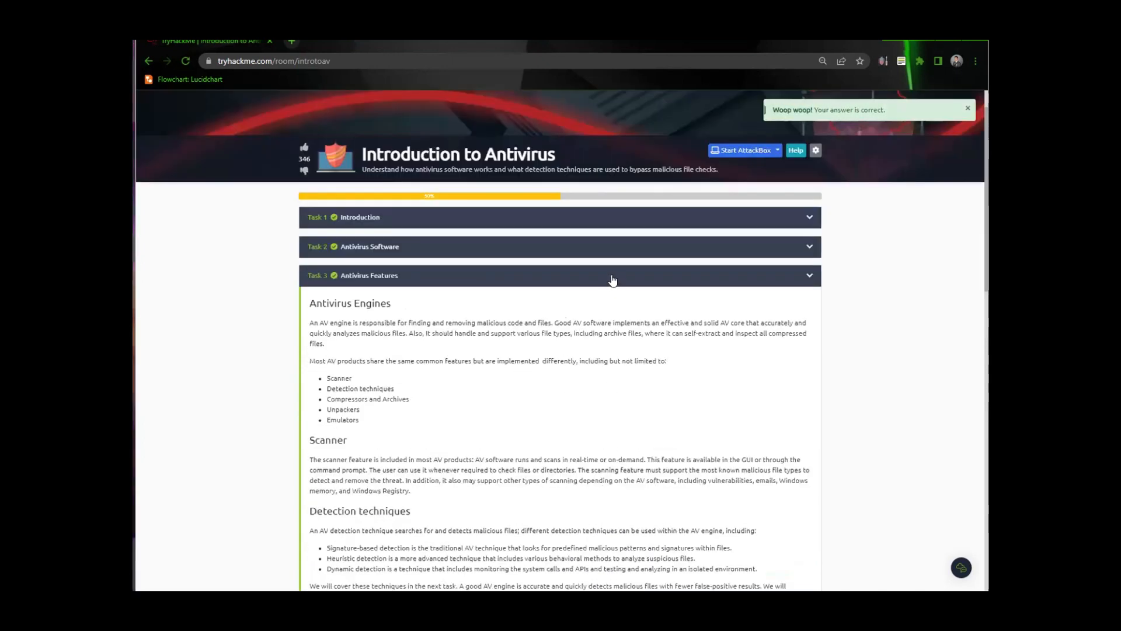
pyautogui.click(611, 288)
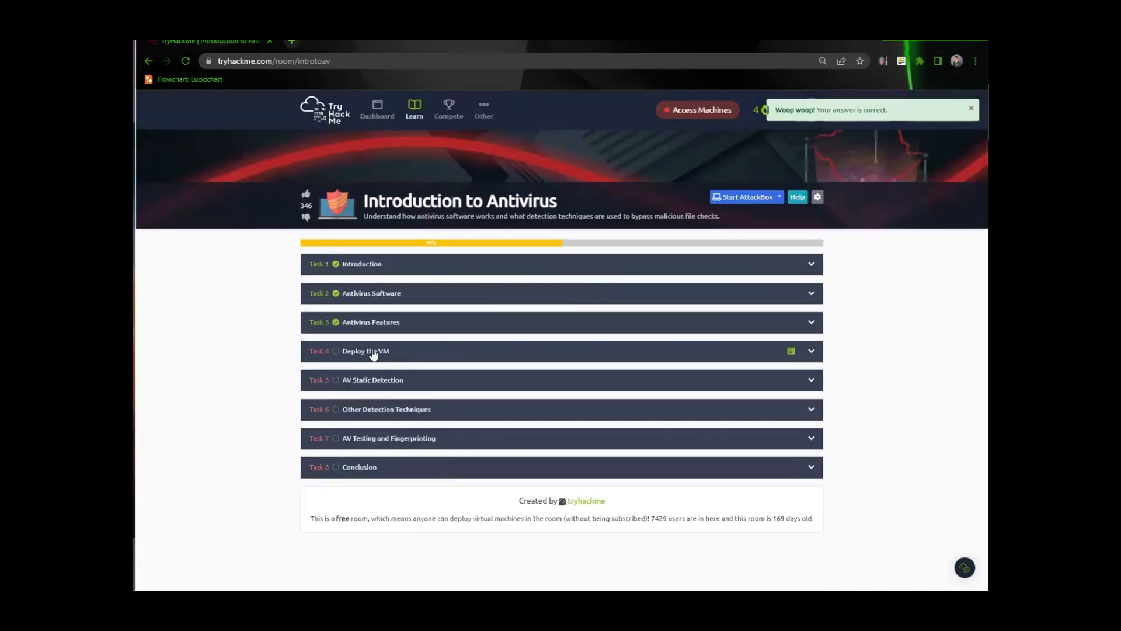
pyautogui.click(420, 355)
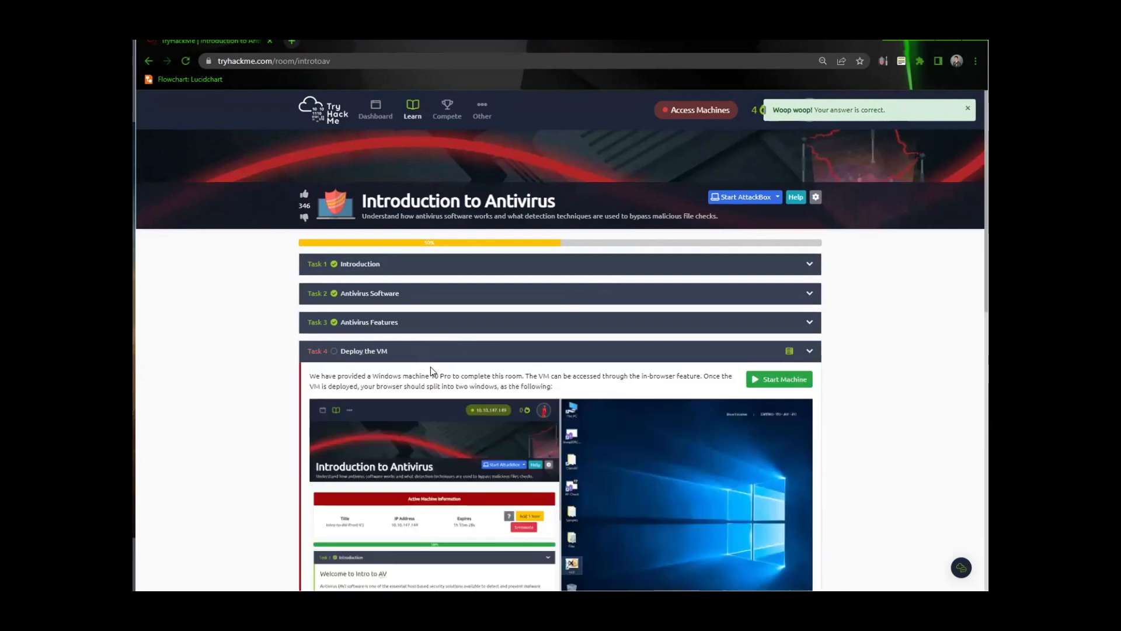
# Read the Task 4 instructions on starting the Windows machine, using split view, and connecting through RDP with the given credentials.
pyautogui.scroll(-2, 431, 367)
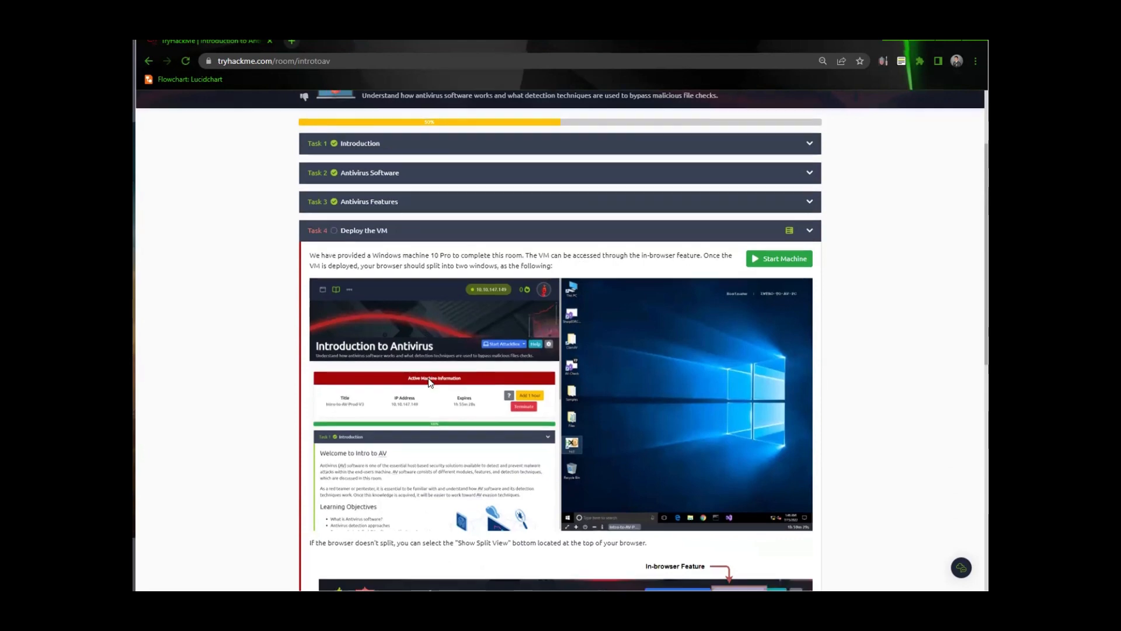
pyautogui.scroll(-3, 432, 365)
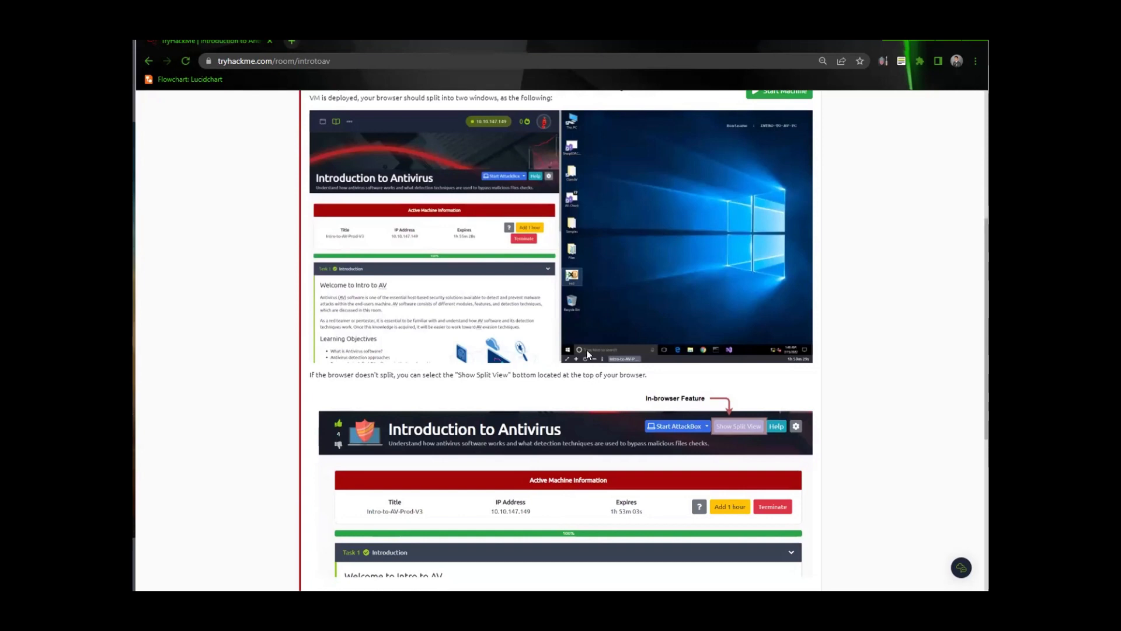
pyautogui.scroll(-4, 588, 362)
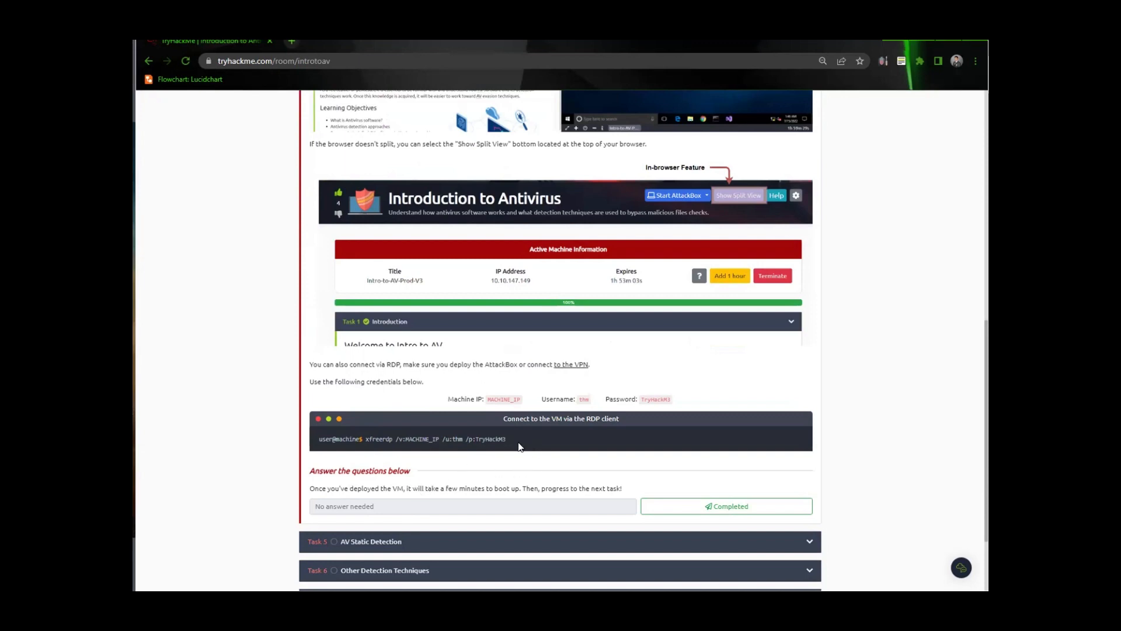
pyautogui.scroll(2, 531, 448)
pyautogui.scroll(3, 532, 449)
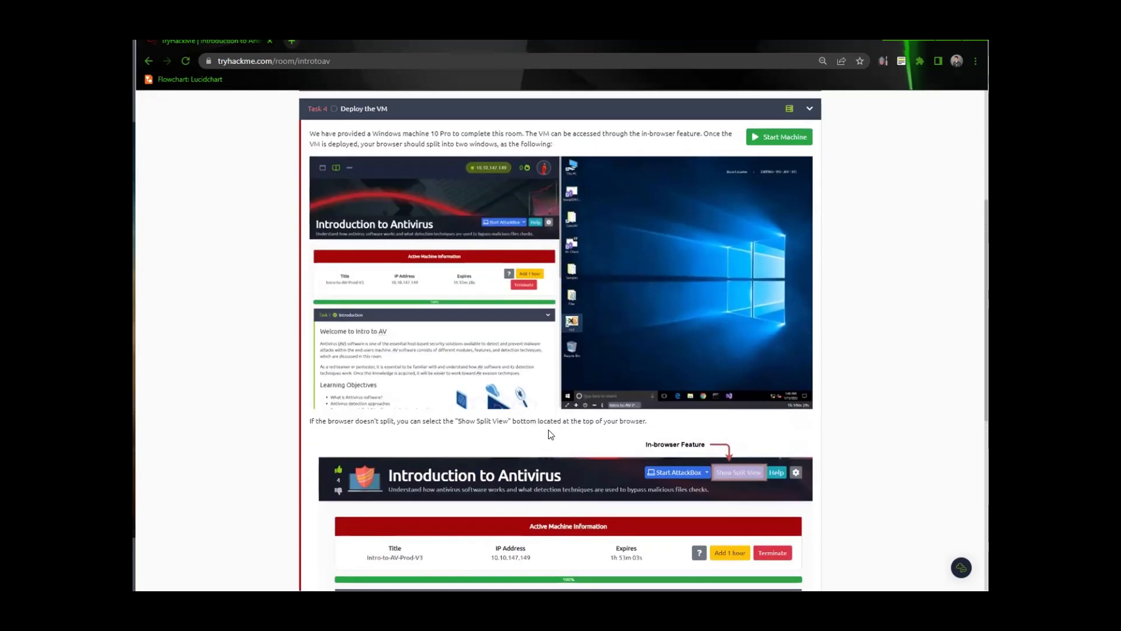
pyautogui.scroll(2, 758, 393)
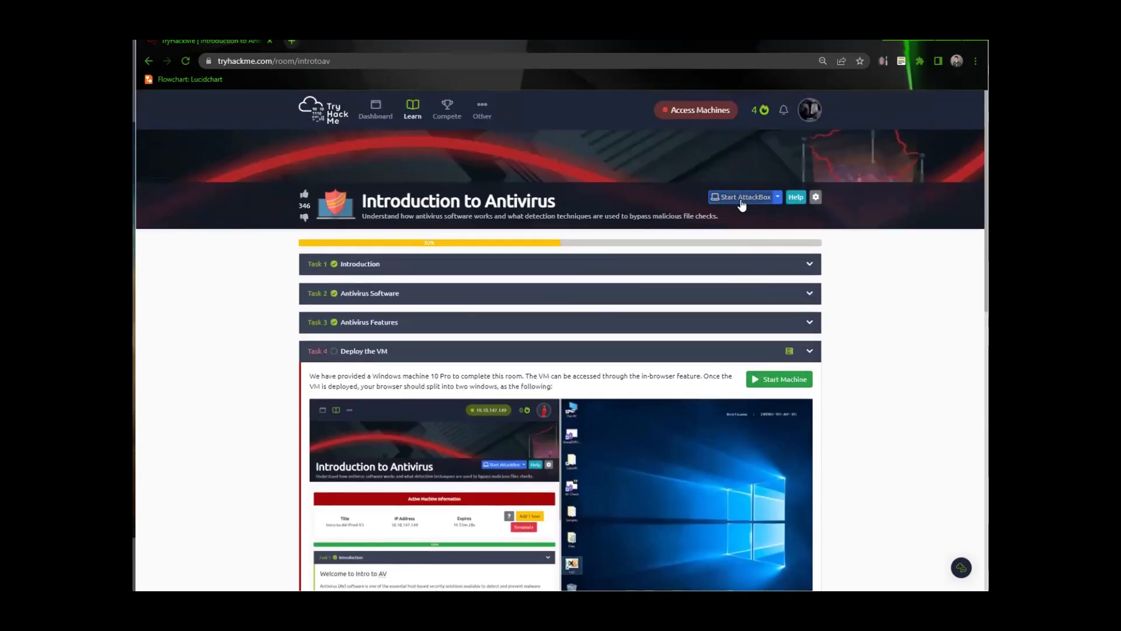
pyautogui.scroll(-10, 724, 493)
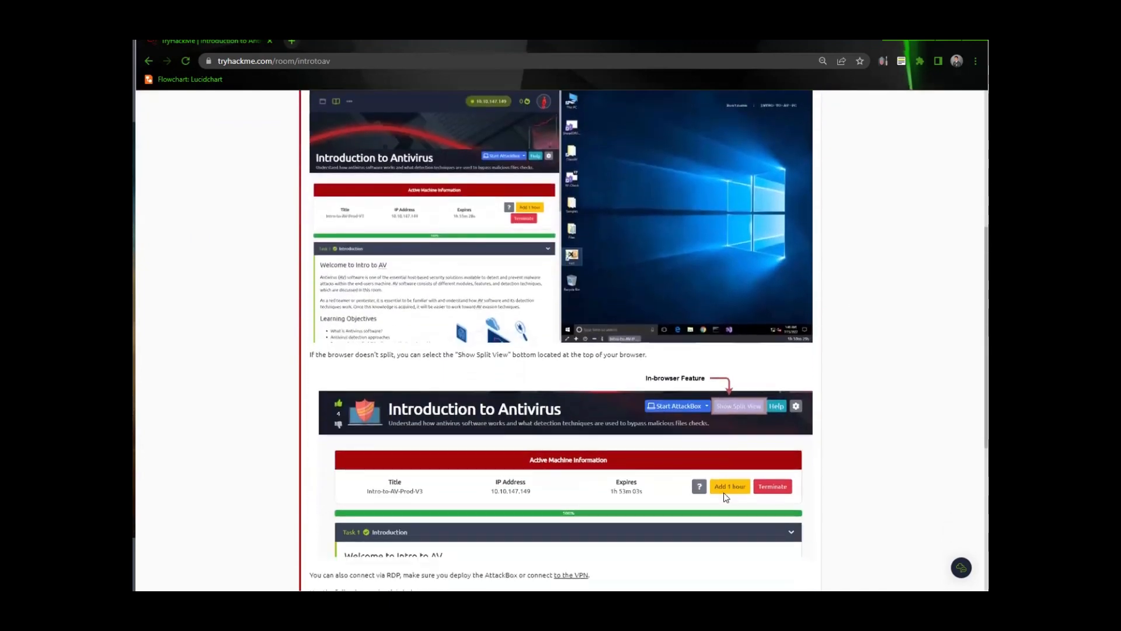
pyautogui.scroll(2, 720, 489)
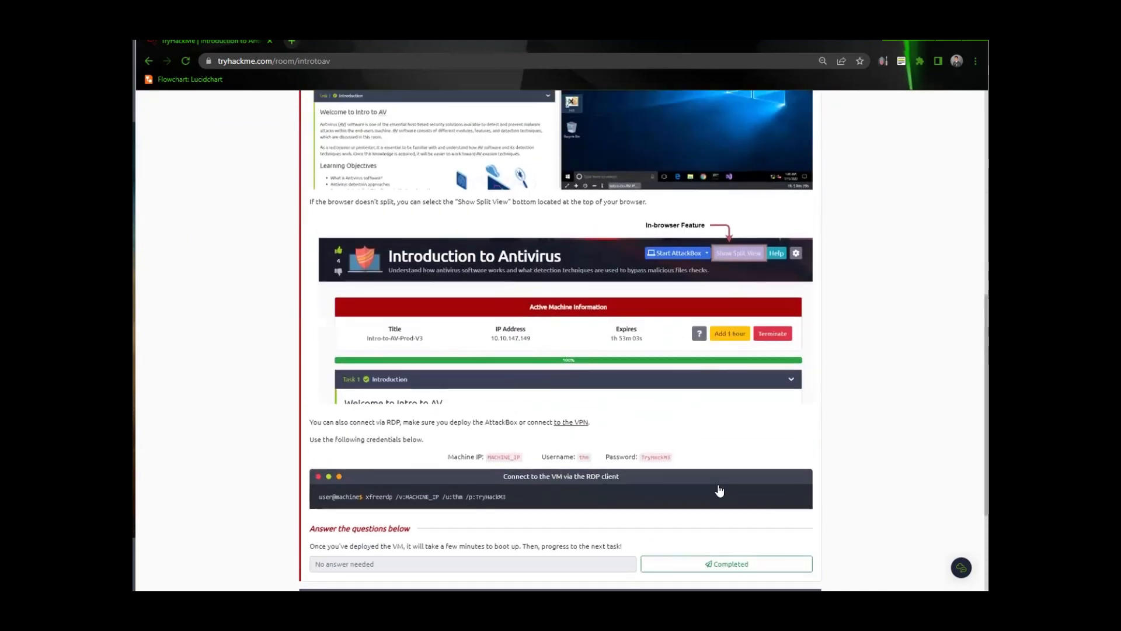
# Copy the xfreerdp command from Task 4's RDP client example, and review the deployment instructions again.
pyautogui.moveTo(508, 498); pyautogui.dragTo(363, 503)
pyautogui.hotkey('ctrl', 'c')
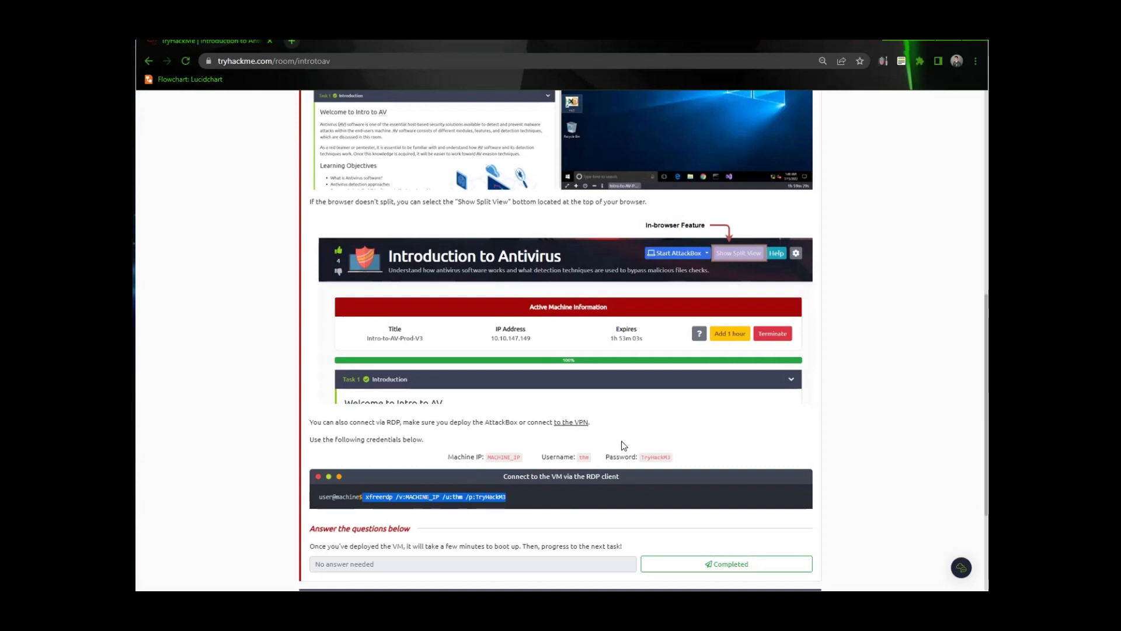
pyautogui.scroll(12, 624, 446)
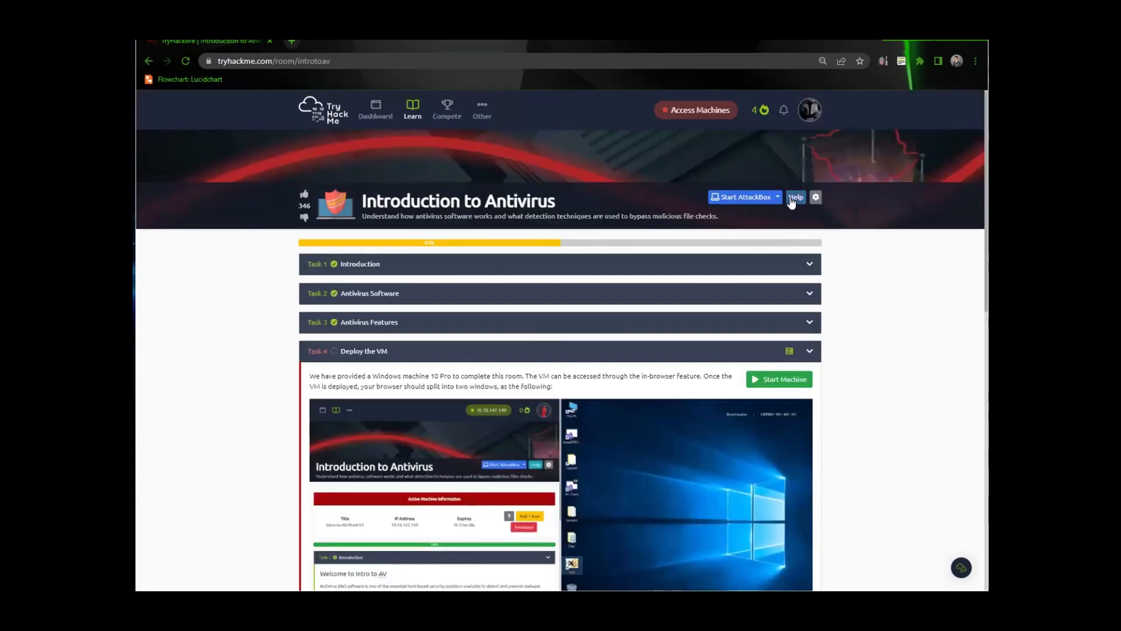
pyautogui.scroll(-6, 673, 445)
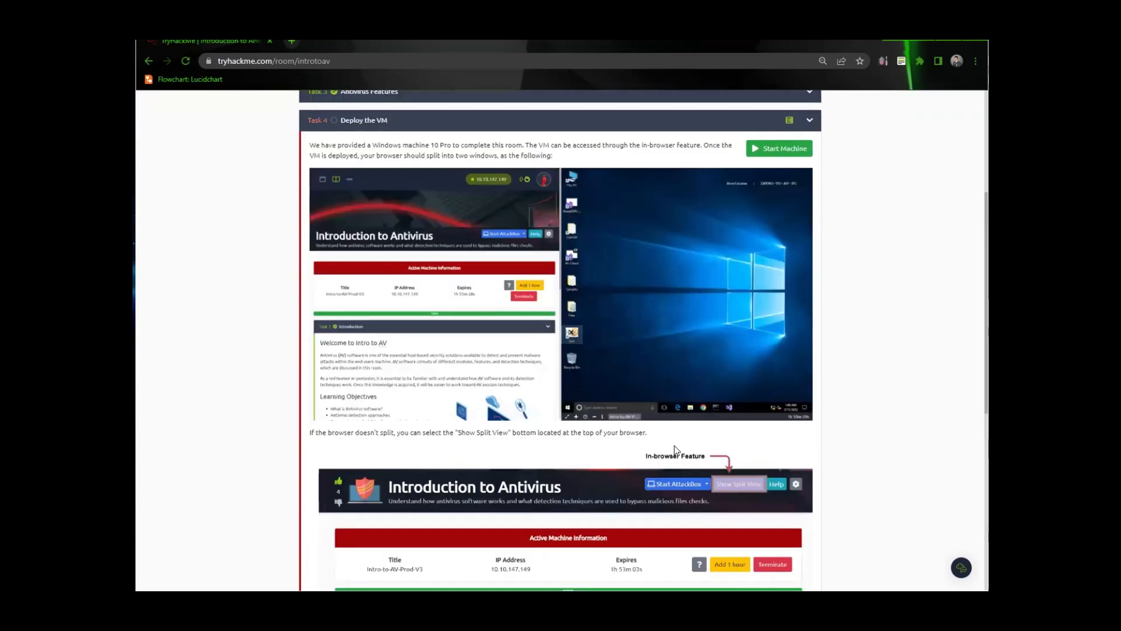
pyautogui.scroll(-4, 669, 447)
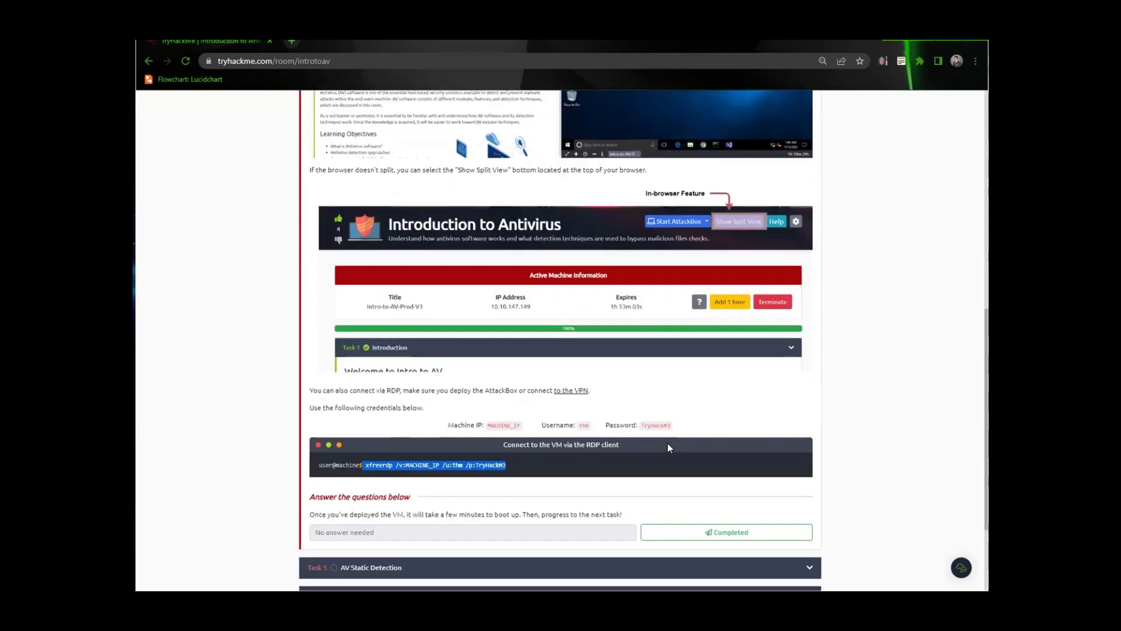
pyautogui.scroll(2, 660, 445)
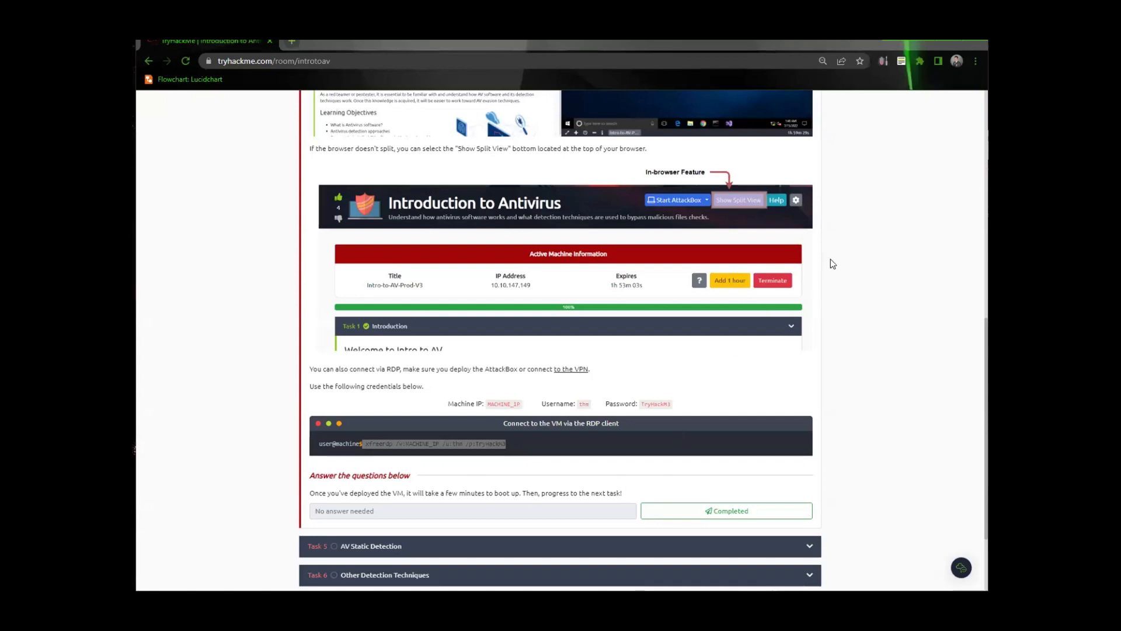
# Switch to the Kali virtual machine and try running the copied xfreerdp command, including its MACHINE_IP placeholder, username and password, in the terminal.
pyautogui.moveTo(987, 139); pyautogui.dragTo(575, 76)
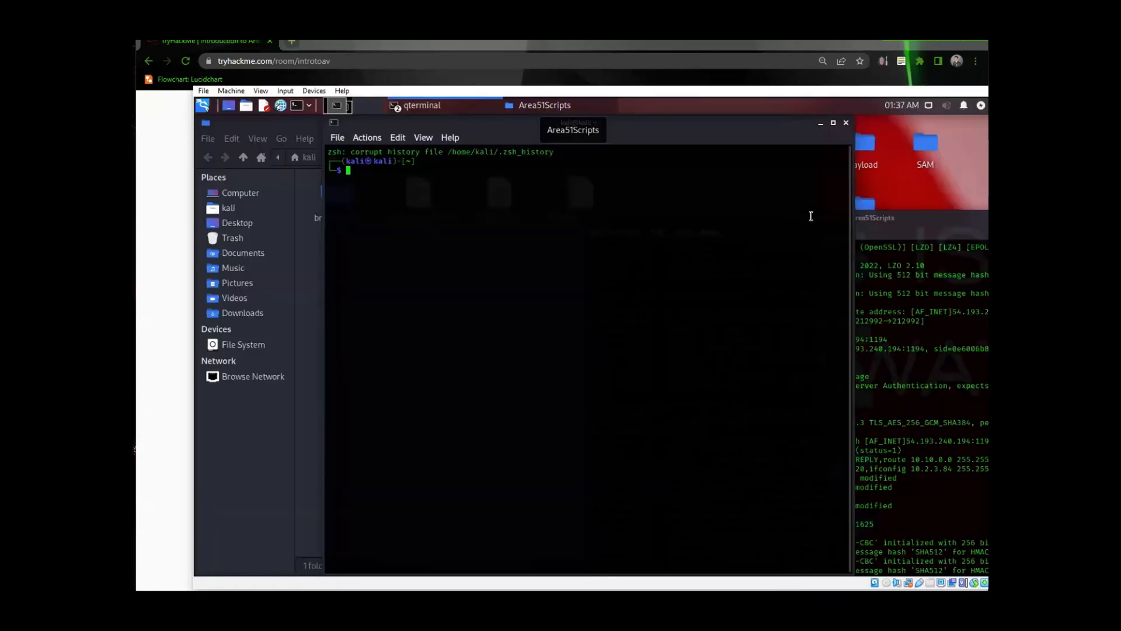
pyautogui.click(924, 295)
pyautogui.click(491, 212)
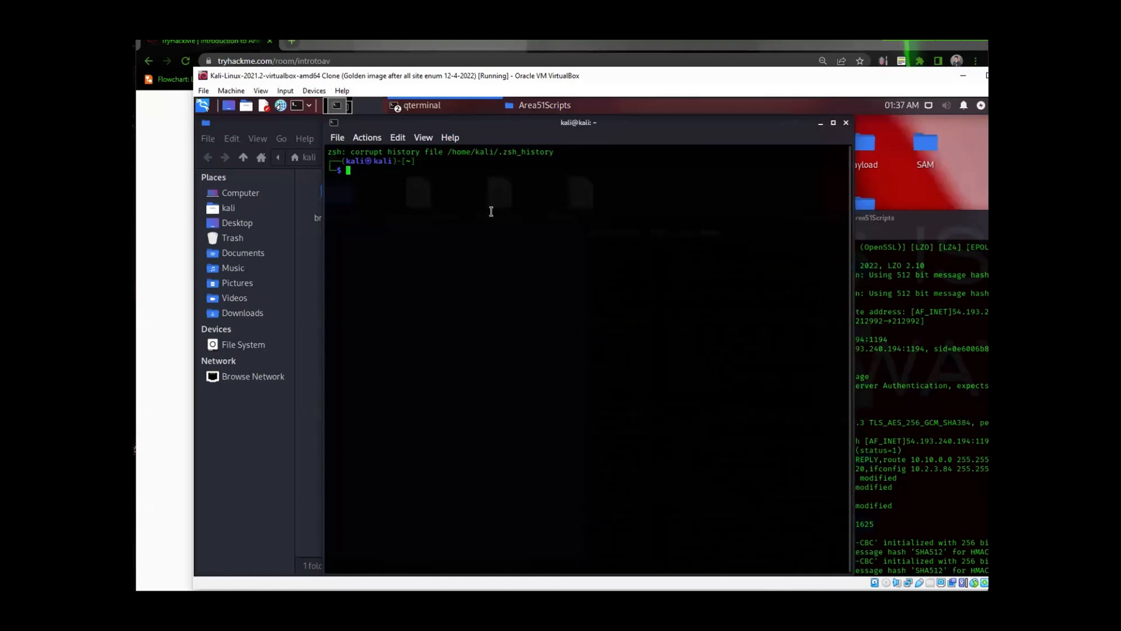
pyautogui.rightClick(473, 202)
pyautogui.click(499, 241)
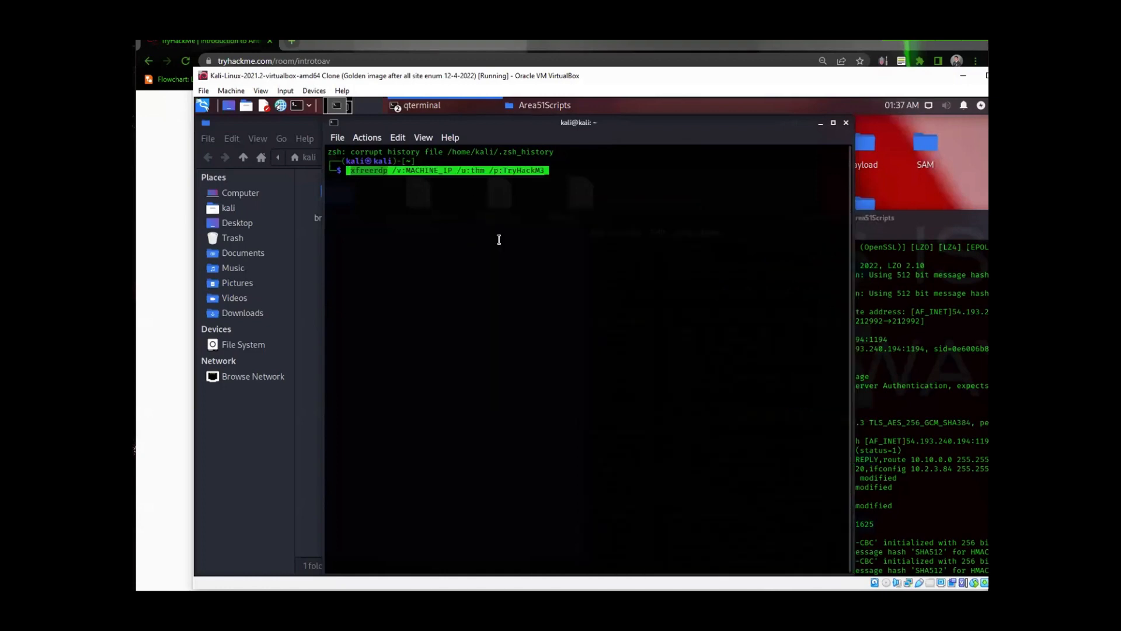
pyautogui.press('Left')
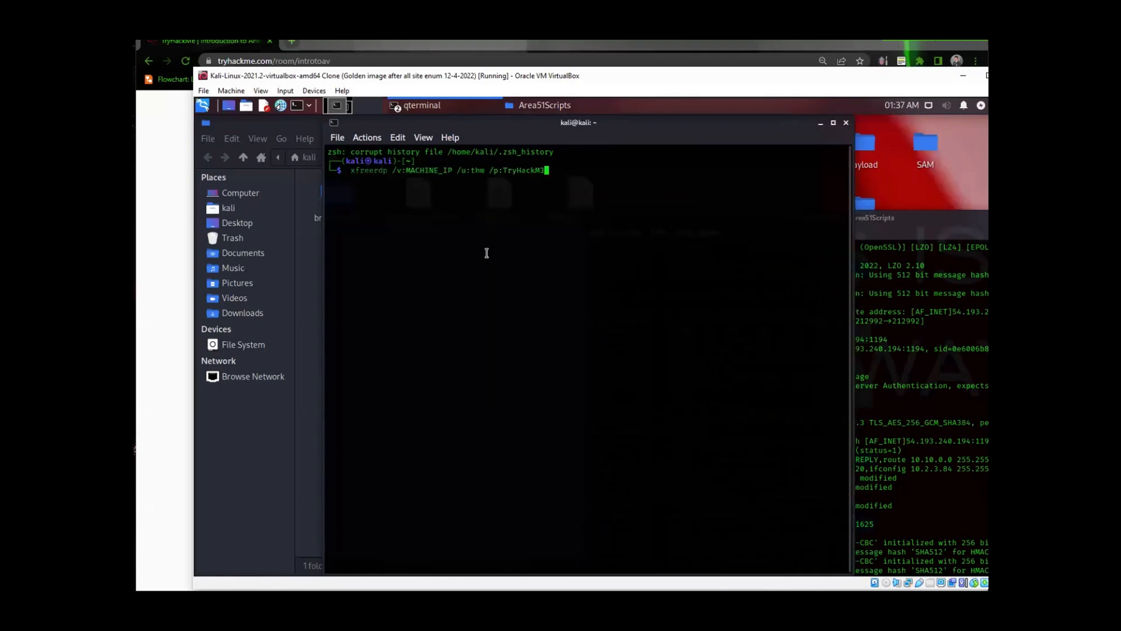
pyautogui.press('Return')
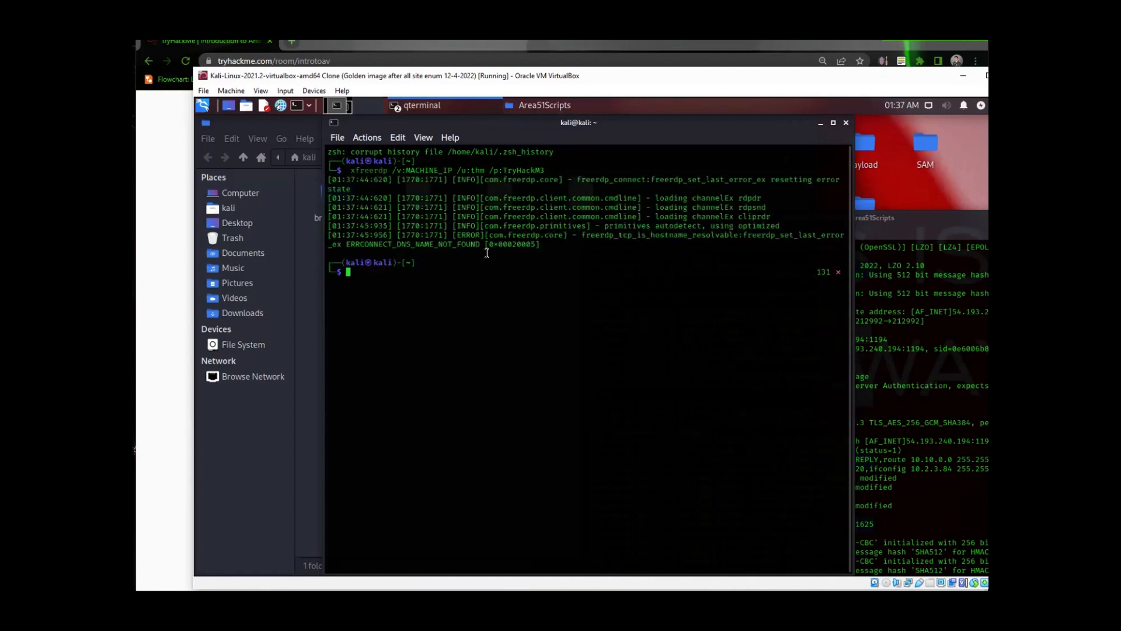
# Recall the xfreerdp command in the Kali terminal and try running it with sudo in front.
pyautogui.press('Up')
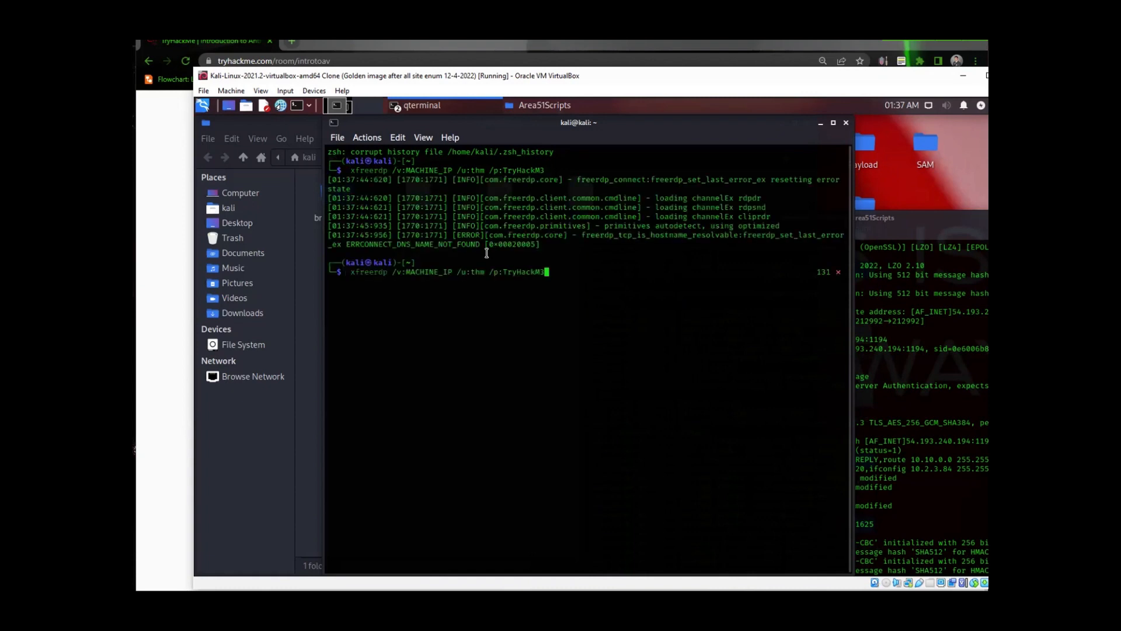
pyautogui.press('Left')
pyautogui.press('Left')
pyautogui.press('Left')
pyautogui.press('Left')
pyautogui.press('Left')
pyautogui.press('Left')
pyautogui.press('Left')
pyautogui.press('Left')
pyautogui.press('Left')
pyautogui.press('Left')
pyautogui.press('Left')
pyautogui.press('Left')
pyautogui.press('Left')
pyautogui.press('Left')
pyautogui.press('Left')
pyautogui.press('Left')
pyautogui.press('Left')
pyautogui.press('Left')
pyautogui.press('Left')
pyautogui.press('Left')
pyautogui.press('Left')
pyautogui.press('Left')
pyautogui.press('Left')
pyautogui.press('Left')
pyautogui.press('Left')
pyautogui.press('Left')
pyautogui.press('Left')
pyautogui.press('Left')
pyautogui.press('Left')
pyautogui.press('Left')
pyautogui.press('Left')
pyautogui.press('Left')
pyautogui.press('Left')
pyautogui.press('Left')
pyautogui.press('Left')
pyautogui.write('sudo')
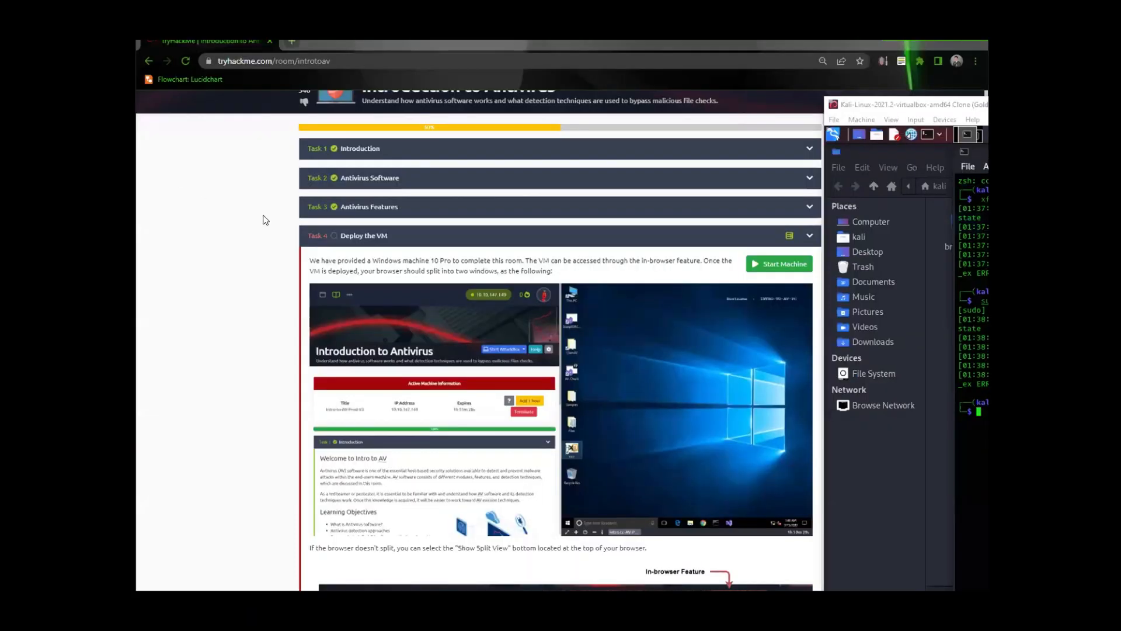
# Start the Task 4 machine in the TryHackMe room, and launch the Remmina remote desktop client in the Kali virtual machine.
pyautogui.click(756, 264)
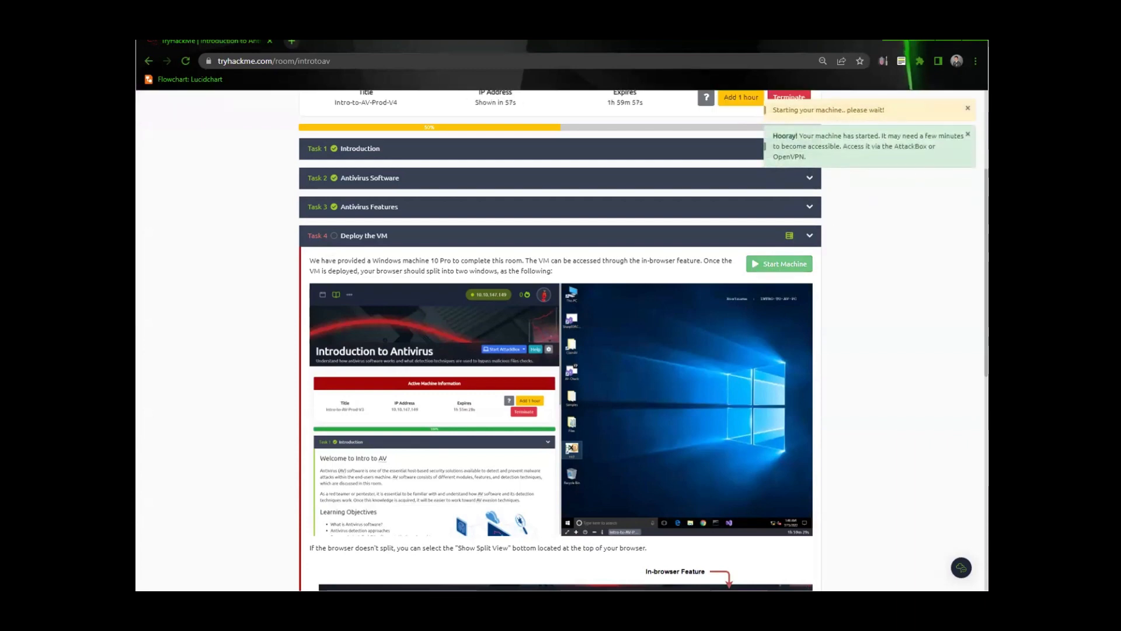
pyautogui.hotkey('alt', 'Tab')
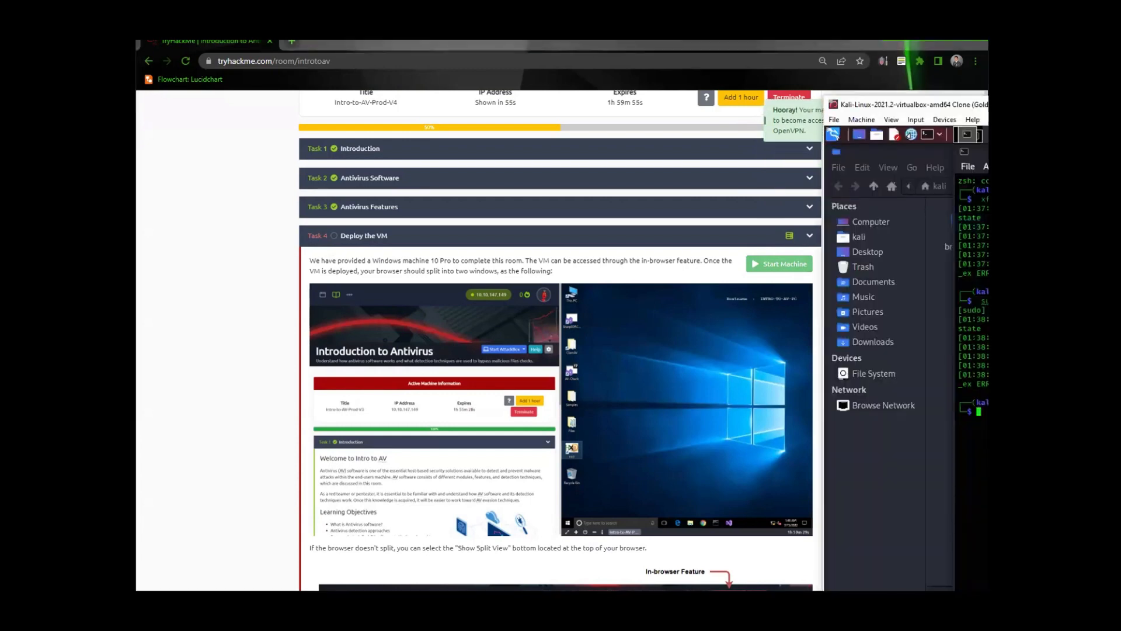
pyautogui.moveTo(971, 105); pyautogui.dragTo(393, 150)
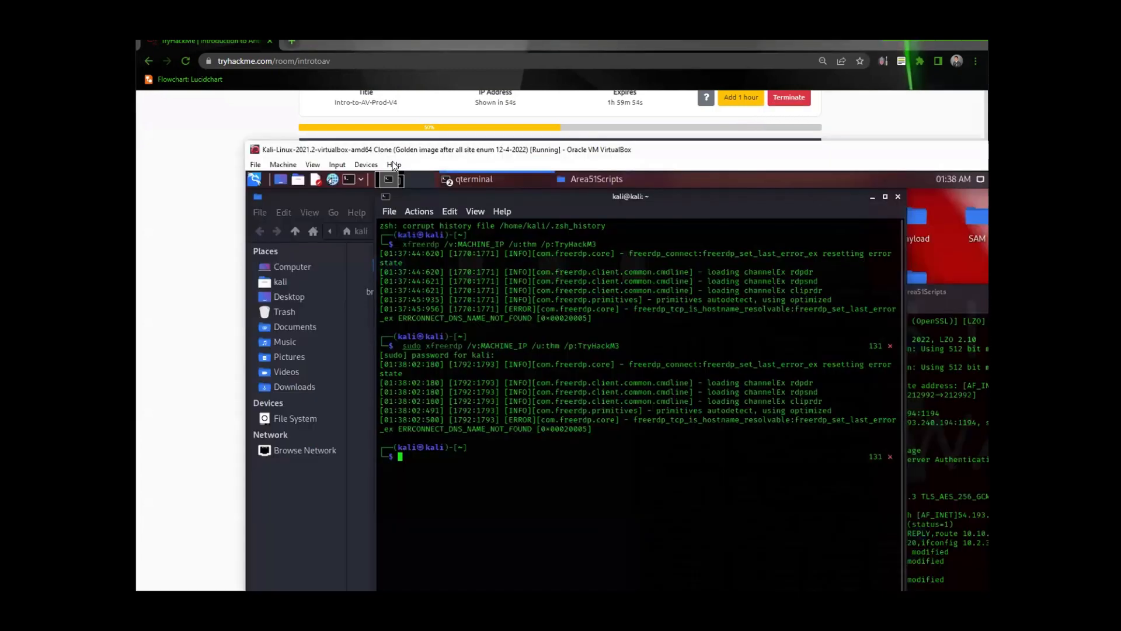
pyautogui.click(255, 181)
pyautogui.write('re')
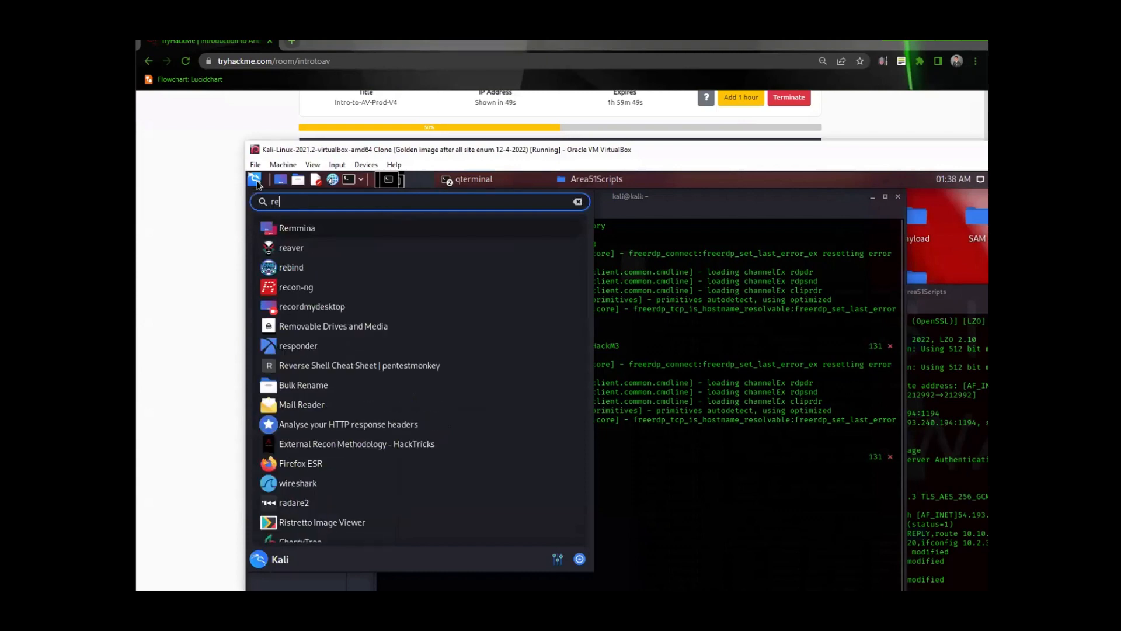
pyautogui.click(319, 231)
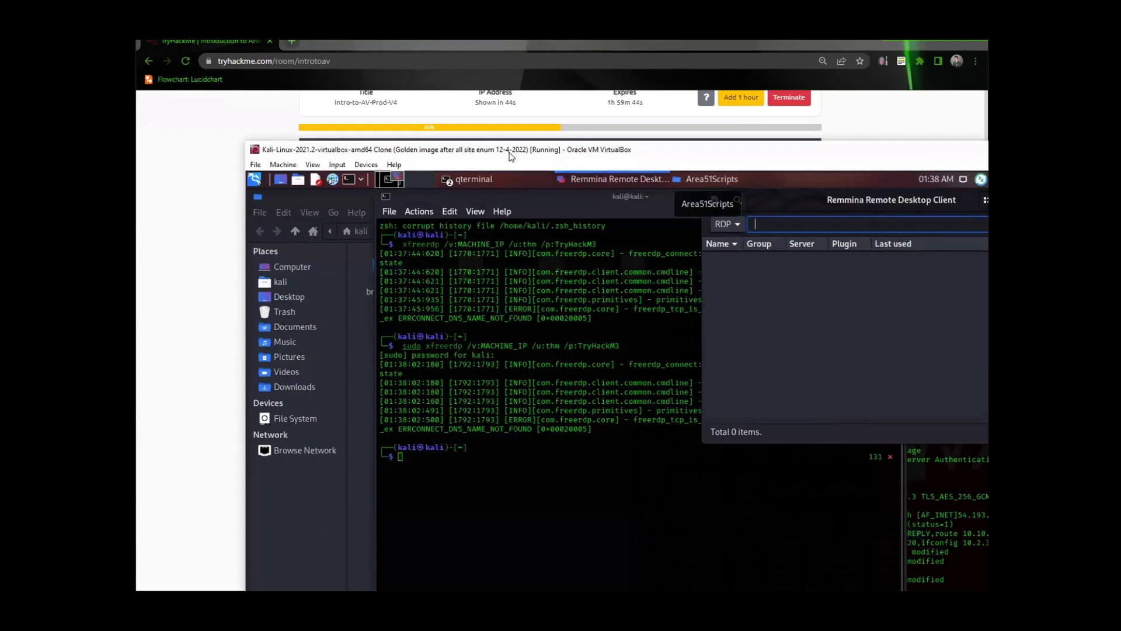
# Move the Kali window off the TryHackMe page and check the Active Machine Information for the IP address.
pyautogui.moveTo(511, 155); pyautogui.dragTo(791, 153)
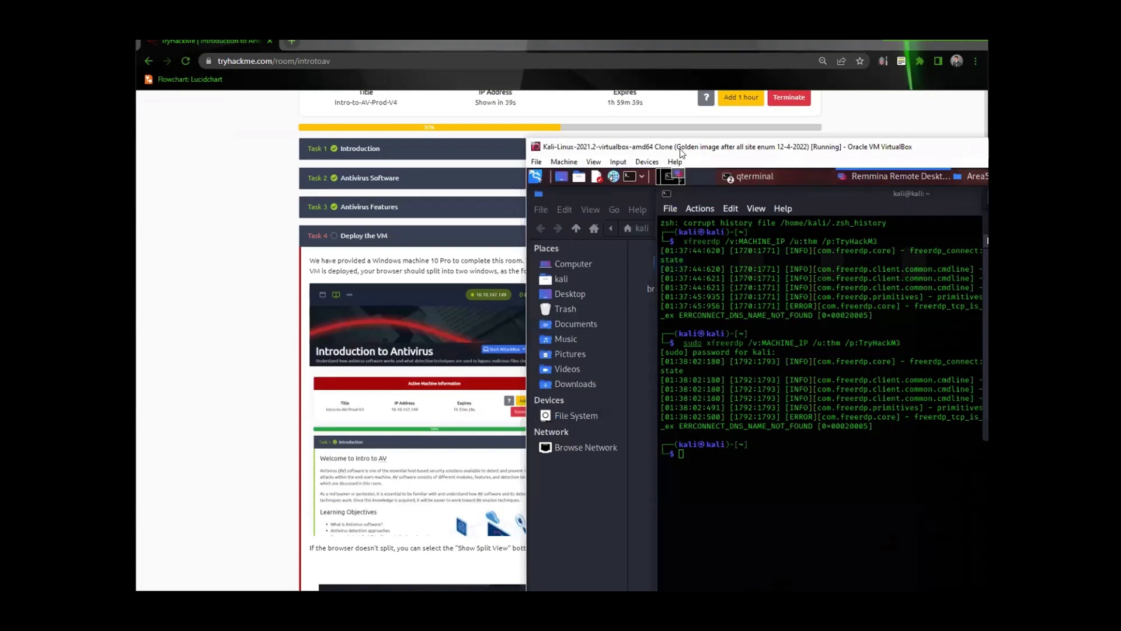
pyautogui.moveTo(681, 153); pyautogui.dragTo(987, 151)
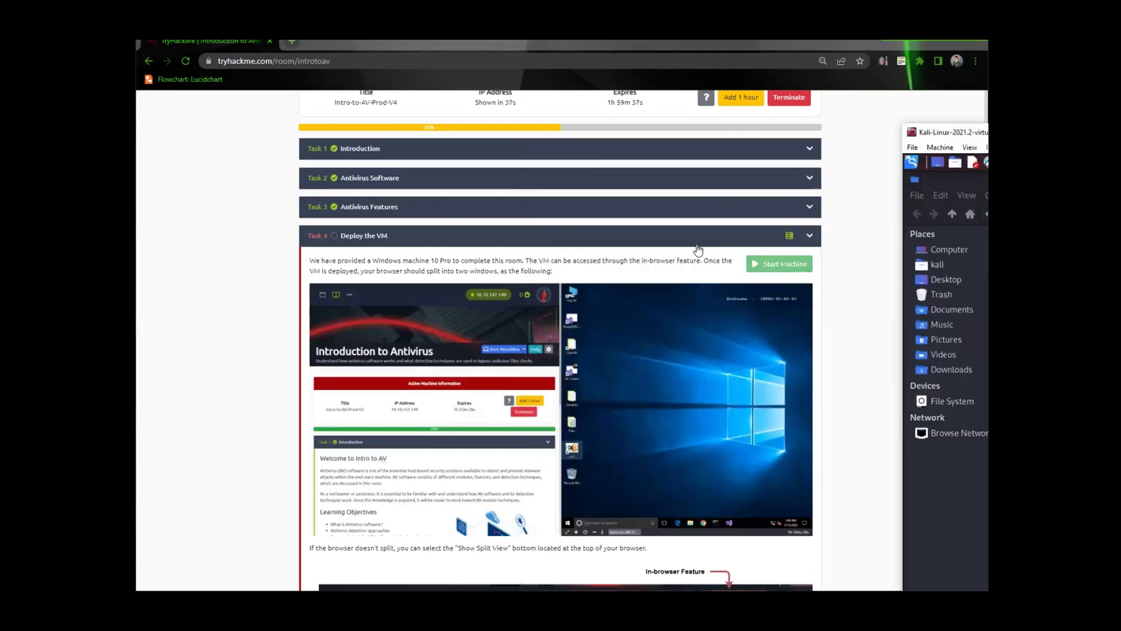
pyautogui.click(847, 205)
pyautogui.scroll(3, 846, 206)
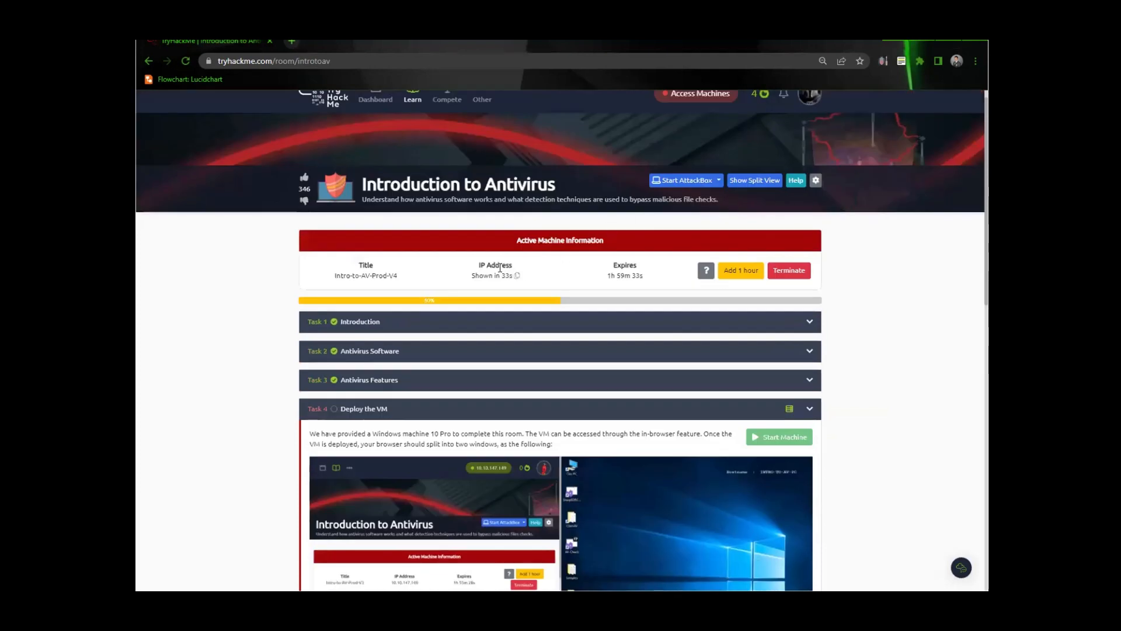
# Mark the Task 4 item about deploying the VM as completed.
pyautogui.scroll(-2, 528, 351)
pyautogui.scroll(-9, 533, 372)
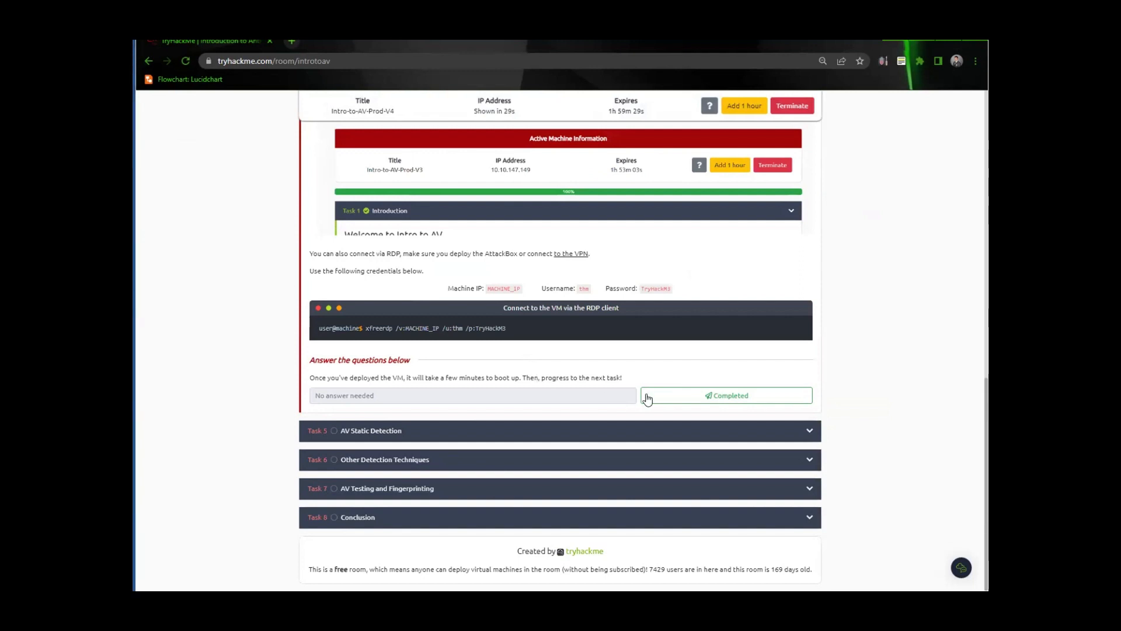
pyautogui.click(645, 395)
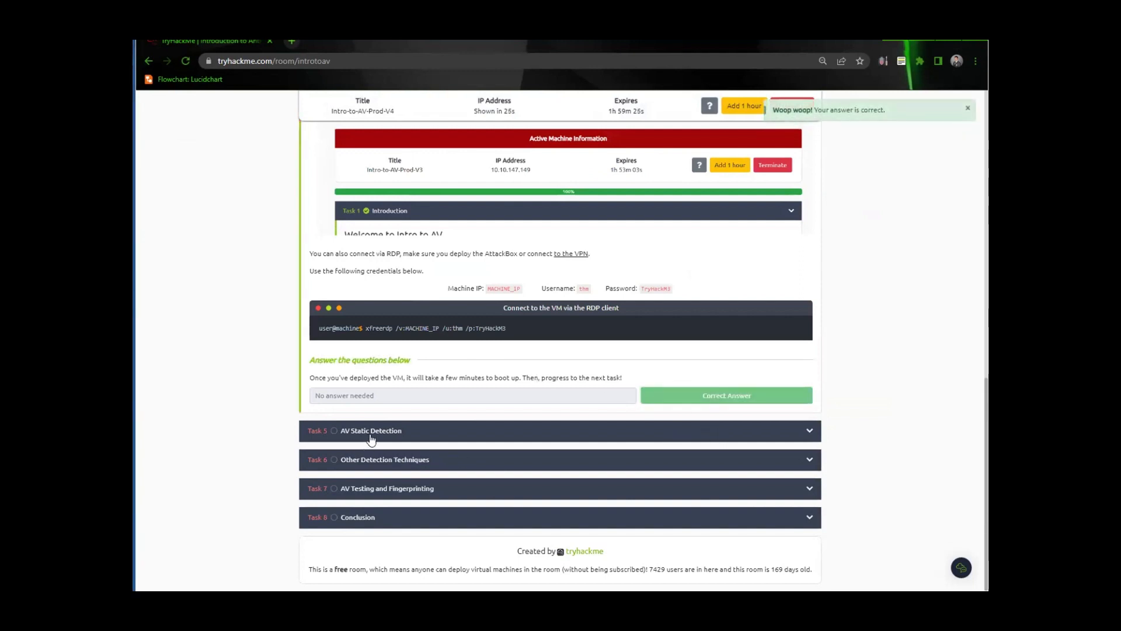
# Highlight and read the free-room note at the end of the page, and return to the Task 4 connection instructions.
pyautogui.scroll(1, 371, 440)
pyautogui.scroll(-1, 372, 440)
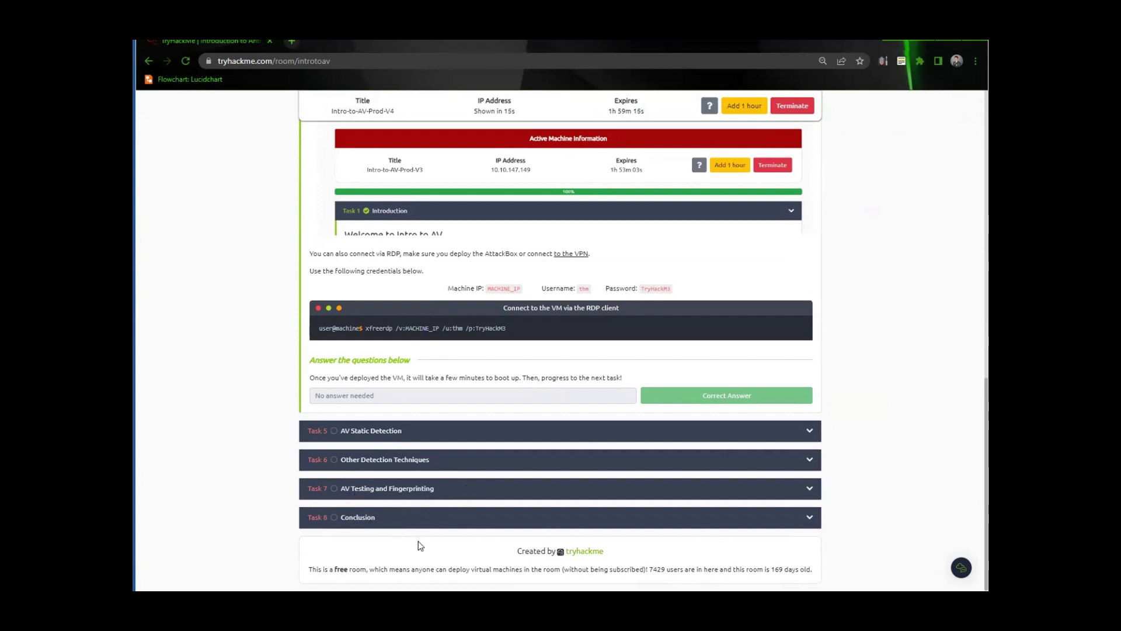
pyautogui.moveTo(309, 567); pyautogui.dragTo(816, 568)
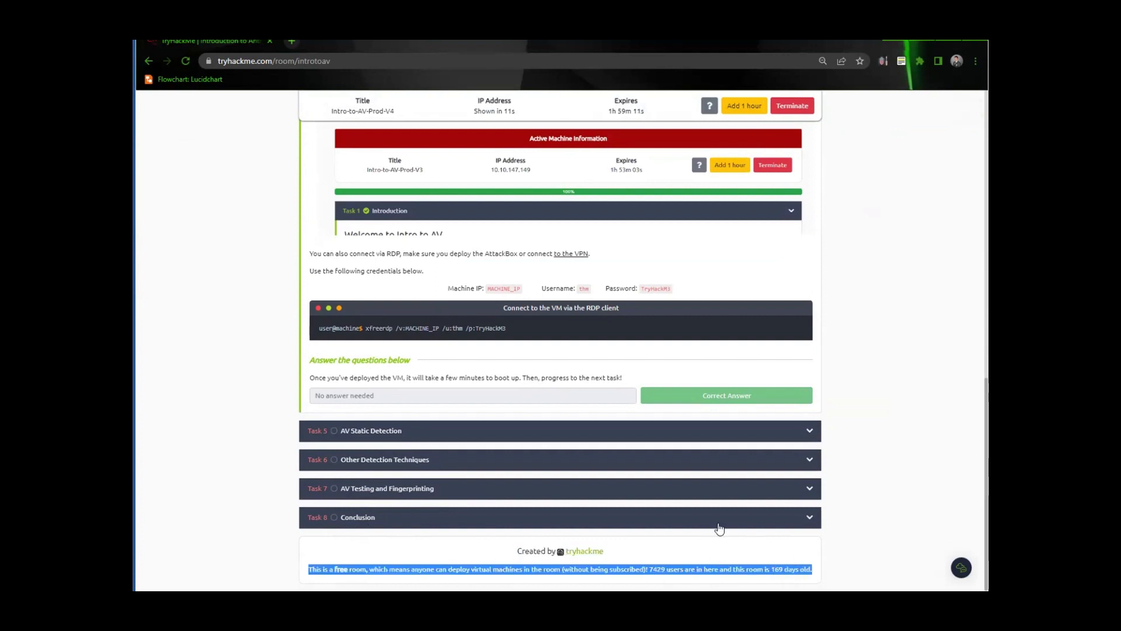
pyautogui.scroll(15, 518, 517)
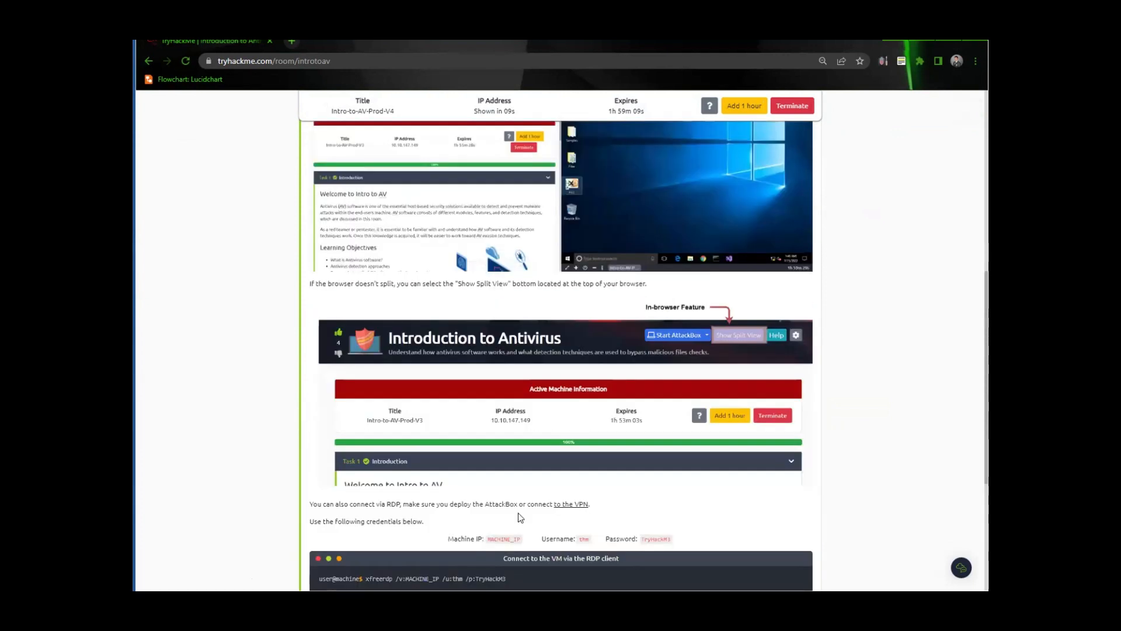
# Copy the deployed machine's IP address from the Active Machine Information and bring the Kali virtual machine window over the page.
pyautogui.scroll(1, 485, 476)
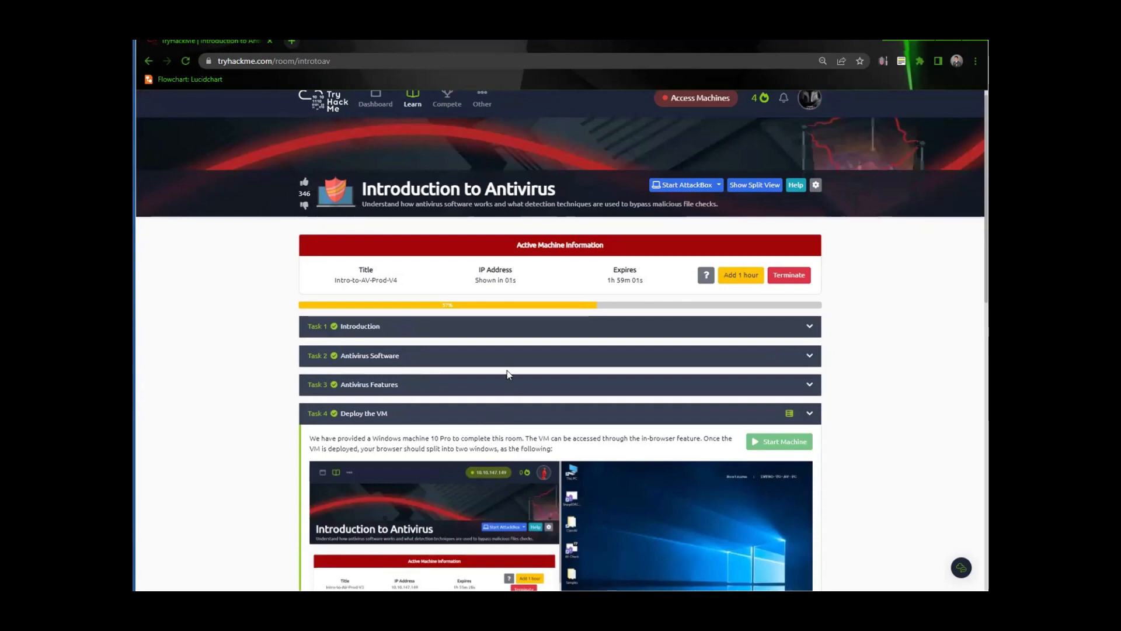
pyautogui.scroll(1, 488, 354)
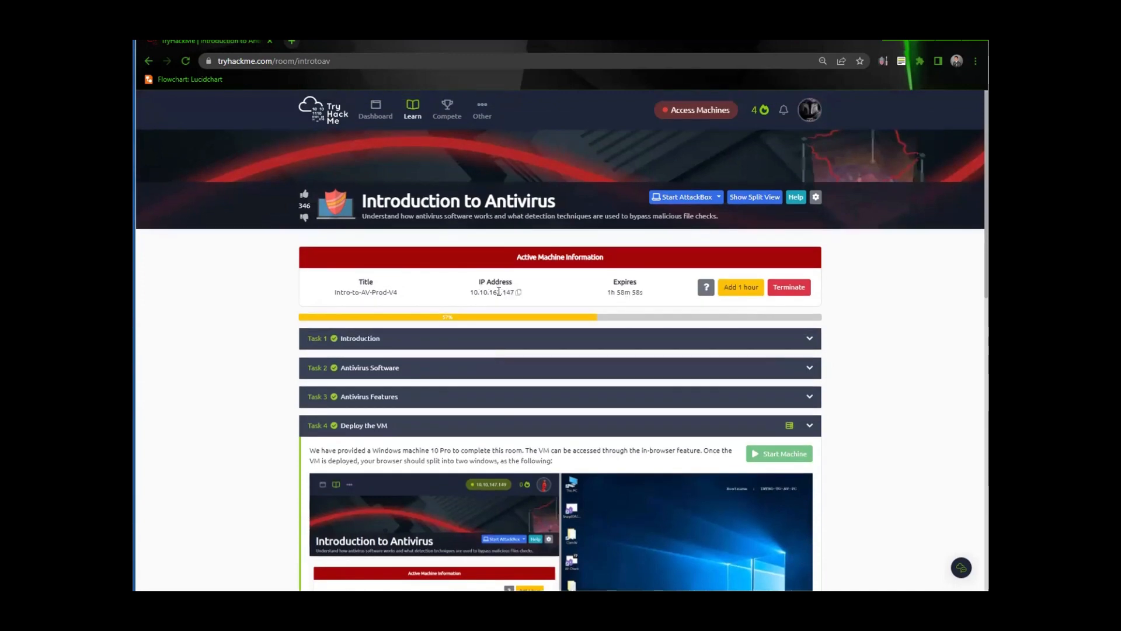
pyautogui.click(519, 293)
pyautogui.hotkey('alt', 'Tab')
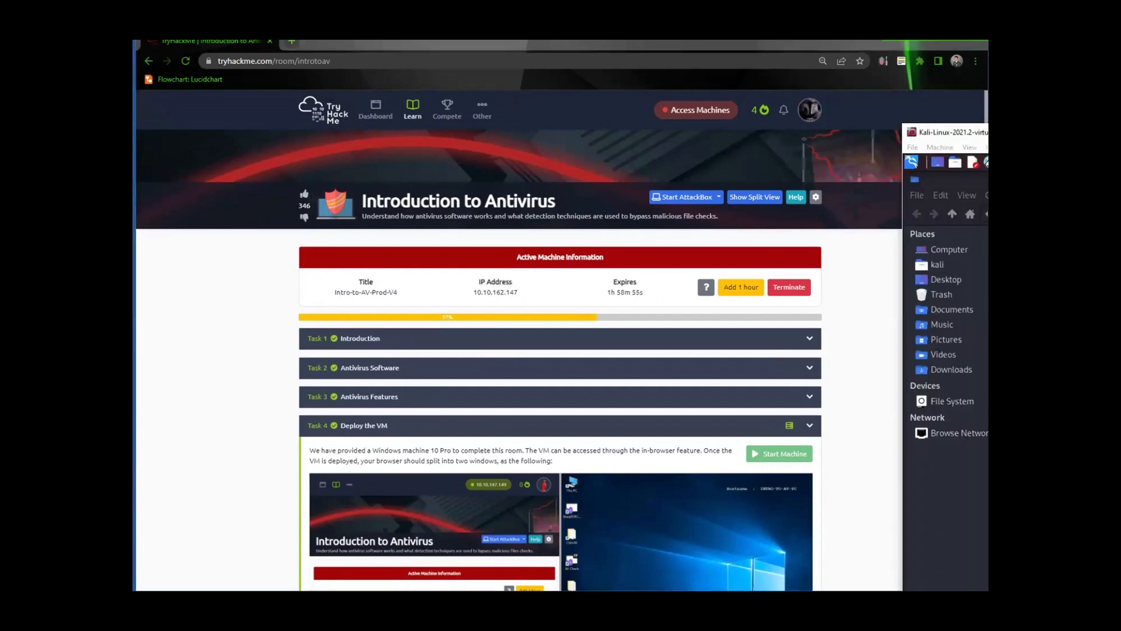
pyautogui.moveTo(976, 132); pyautogui.dragTo(428, 104)
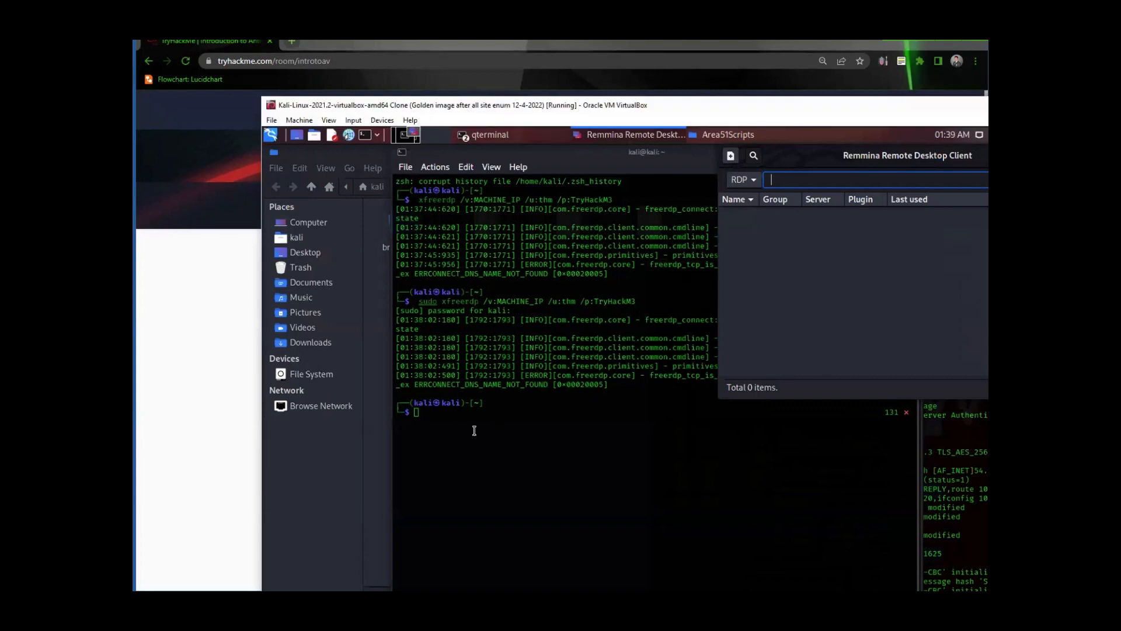
# Try to connect over RDP by replacing the MACHINE_IP placeholder in the previous sudo xfreerdp command with 10.10.162.147 and running it.
pyautogui.click(483, 460)
pyautogui.press('Up')
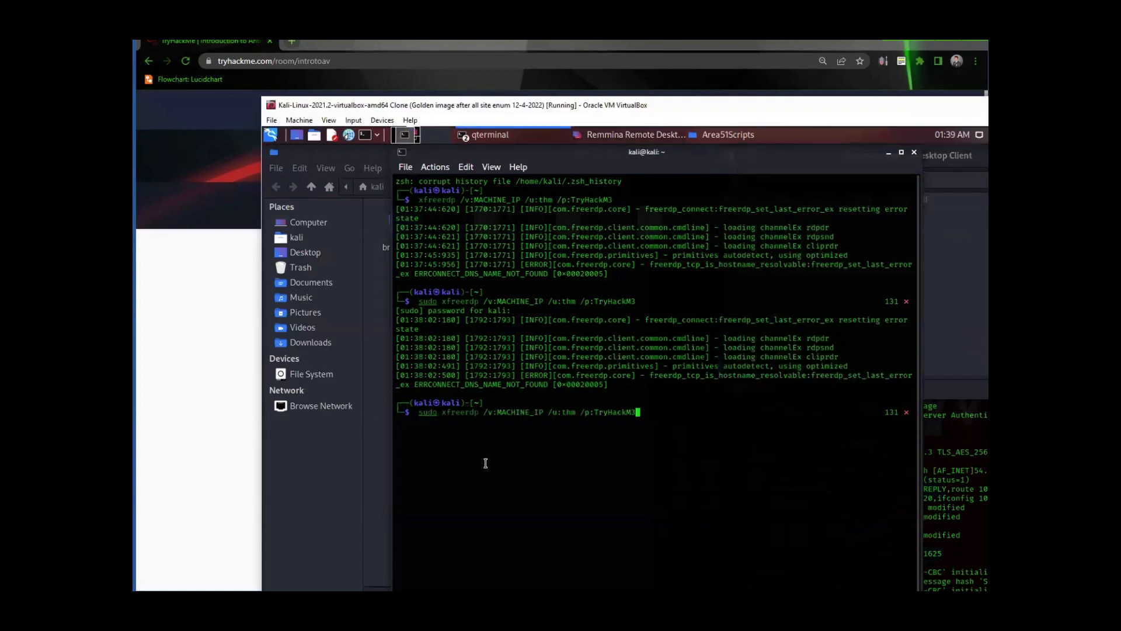
pyautogui.press('Left')
pyautogui.press('Left')
pyautogui.press('Left')
pyautogui.press('Left')
pyautogui.press('Left')
pyautogui.press('Left')
pyautogui.press('Left')
pyautogui.press('Left')
pyautogui.press('Left')
pyautogui.press('Left')
pyautogui.press('Left')
pyautogui.press('Left')
pyautogui.press('Left')
pyautogui.press('Left')
pyautogui.press('Left')
pyautogui.press('Left')
pyautogui.press('Left')
pyautogui.press('Left')
pyautogui.press('Left')
pyautogui.press('Left')
pyautogui.press('BackSpace')
pyautogui.press('BackSpace')
pyautogui.press('BackSpace')
pyautogui.press('BackSpace')
pyautogui.press('BackSpace')
pyautogui.press('BackSpace')
pyautogui.press('BackSpace')
pyautogui.press('BackSpace')
pyautogui.press('BackSpace')
pyautogui.press('BackSpace')
pyautogui.rightClick(501, 413)
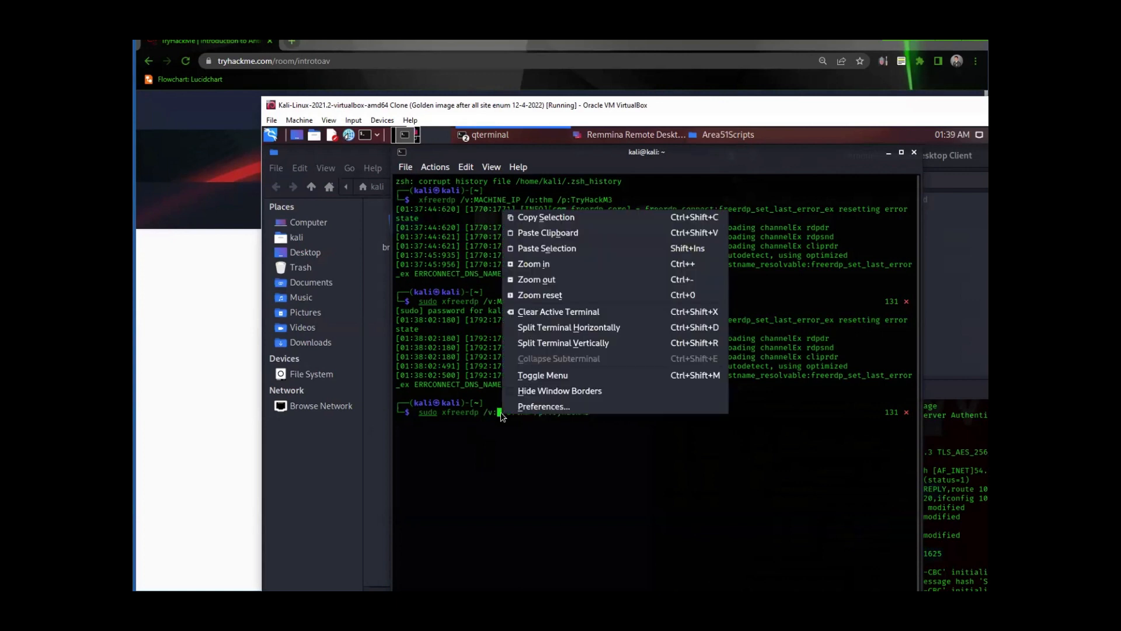
pyautogui.click(537, 249)
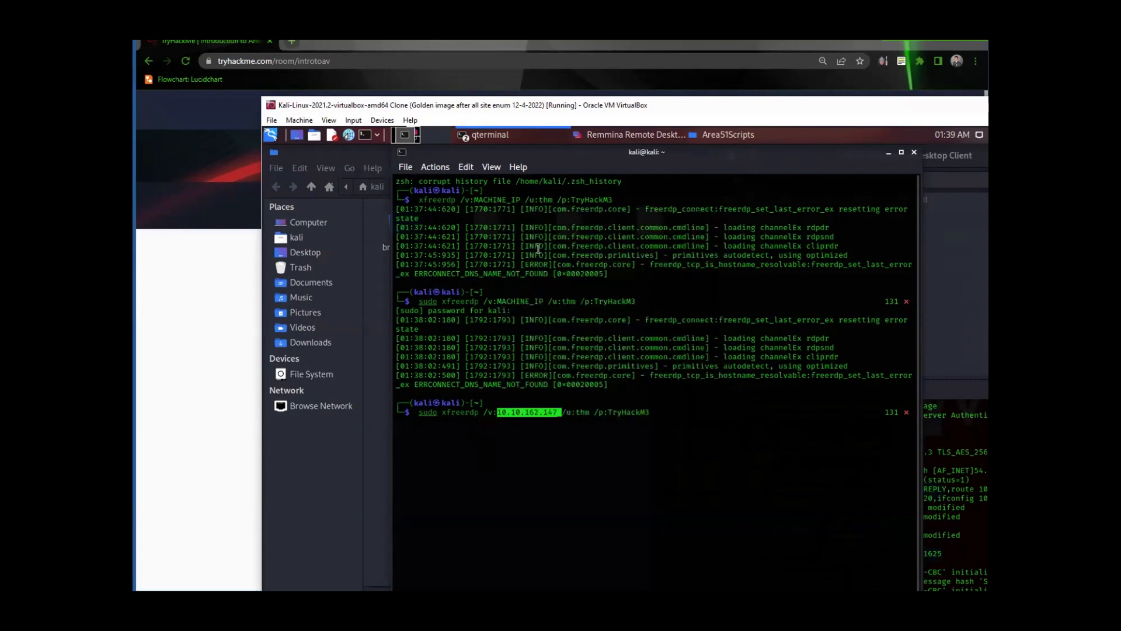
pyautogui.press('Right')
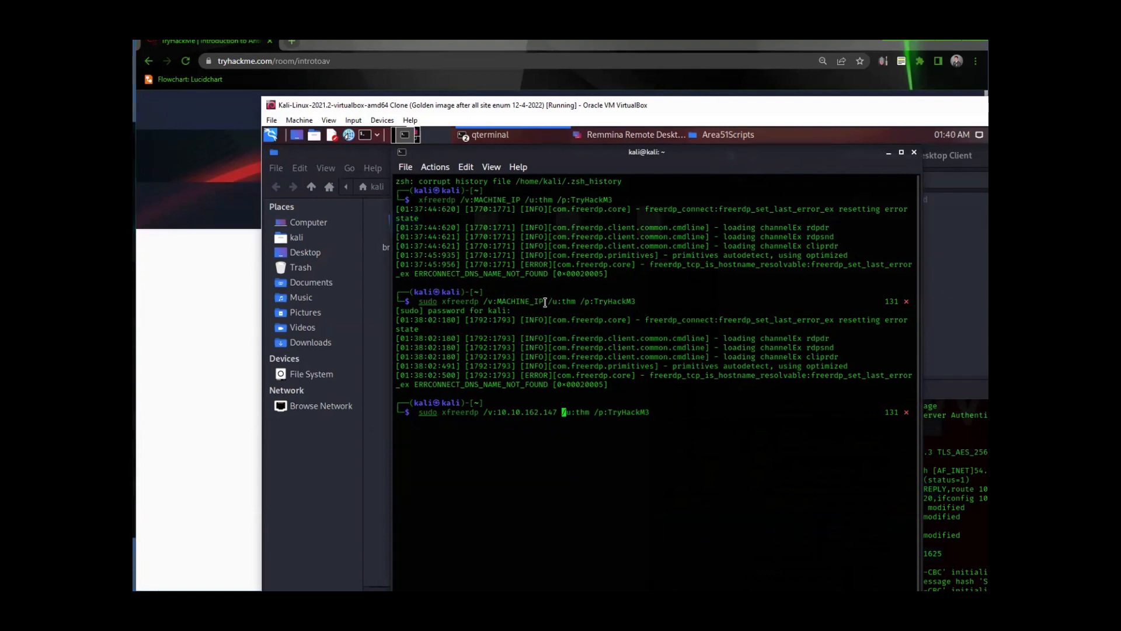
pyautogui.press('Return')
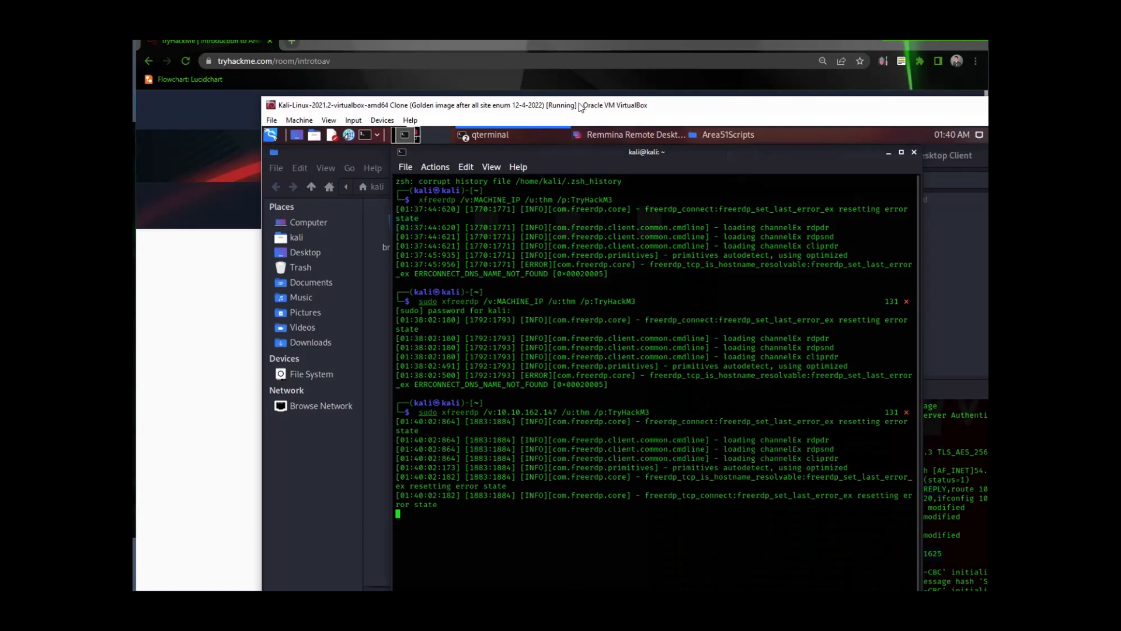
pyautogui.moveTo(580, 107); pyautogui.dragTo(473, 65)
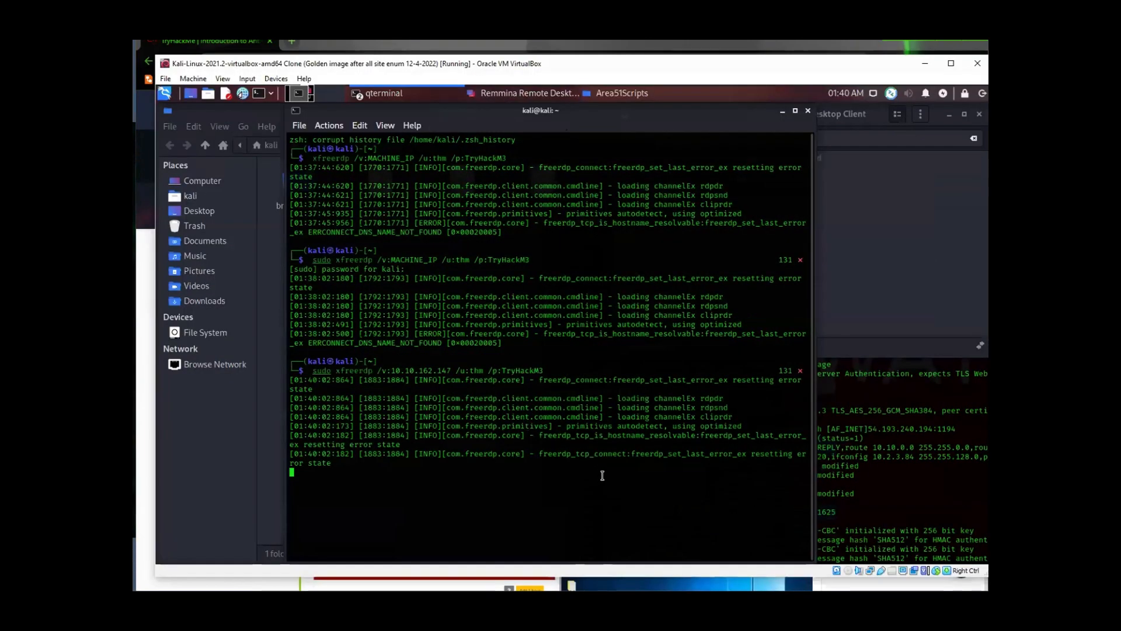
pyautogui.moveTo(556, 116); pyautogui.dragTo(624, 123)
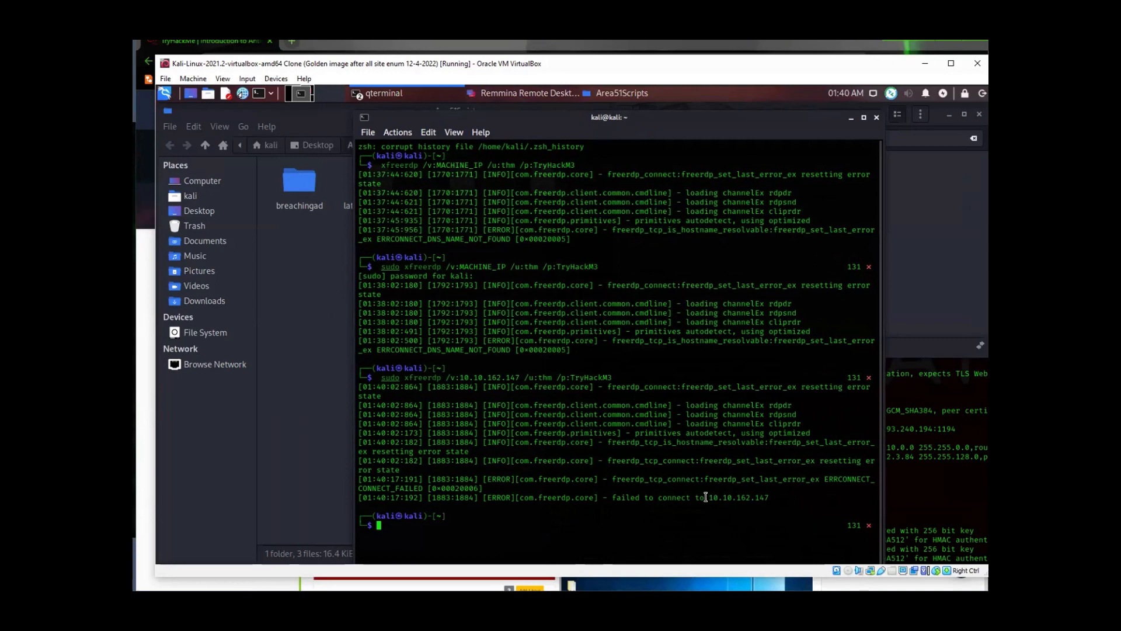
# Copy 10.10.162.147 from the terminal output, try an RDP connection to it in Remmina, and enlarge the session window.
pyautogui.moveTo(707, 497); pyautogui.dragTo(767, 497)
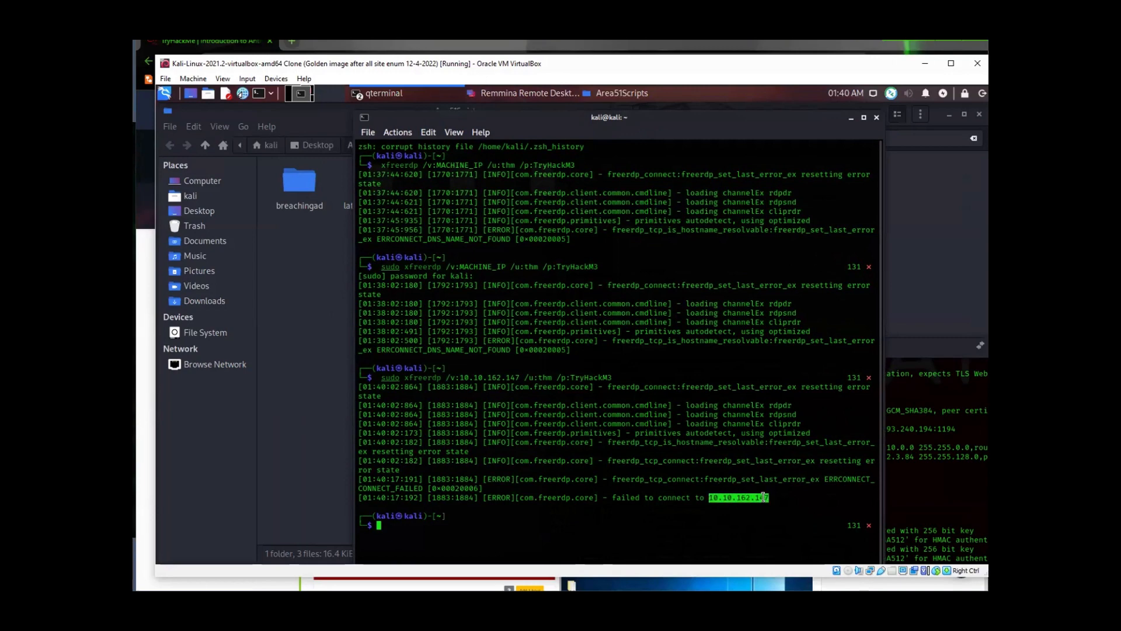
pyautogui.rightClick(763, 497)
pyautogui.click(790, 299)
pyautogui.click(912, 289)
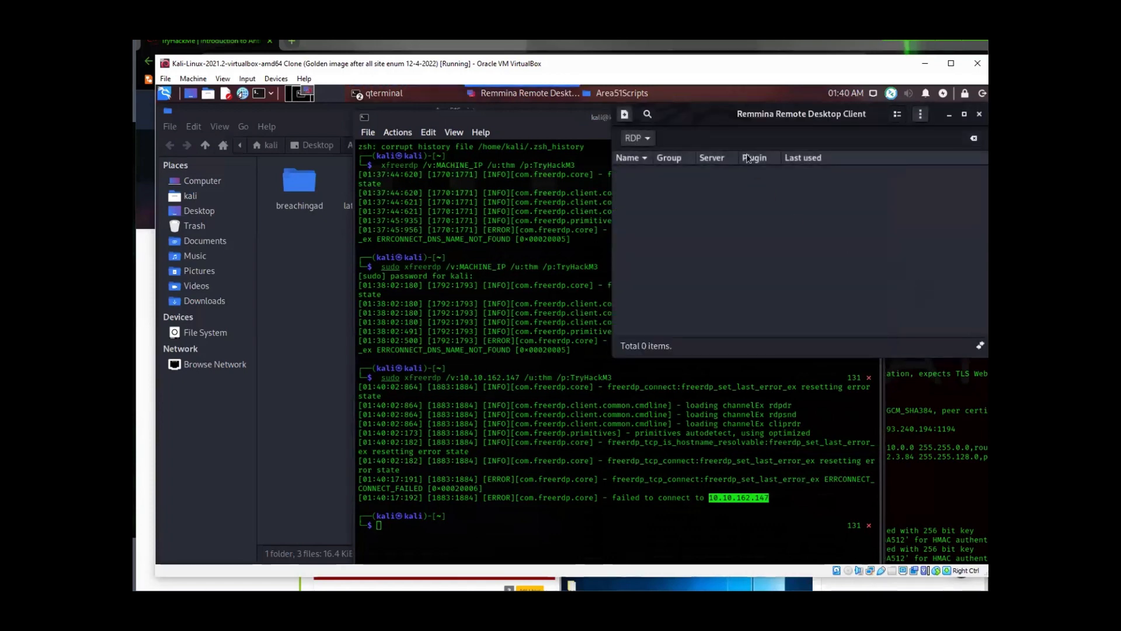
pyautogui.moveTo(743, 114); pyautogui.dragTo(570, 154)
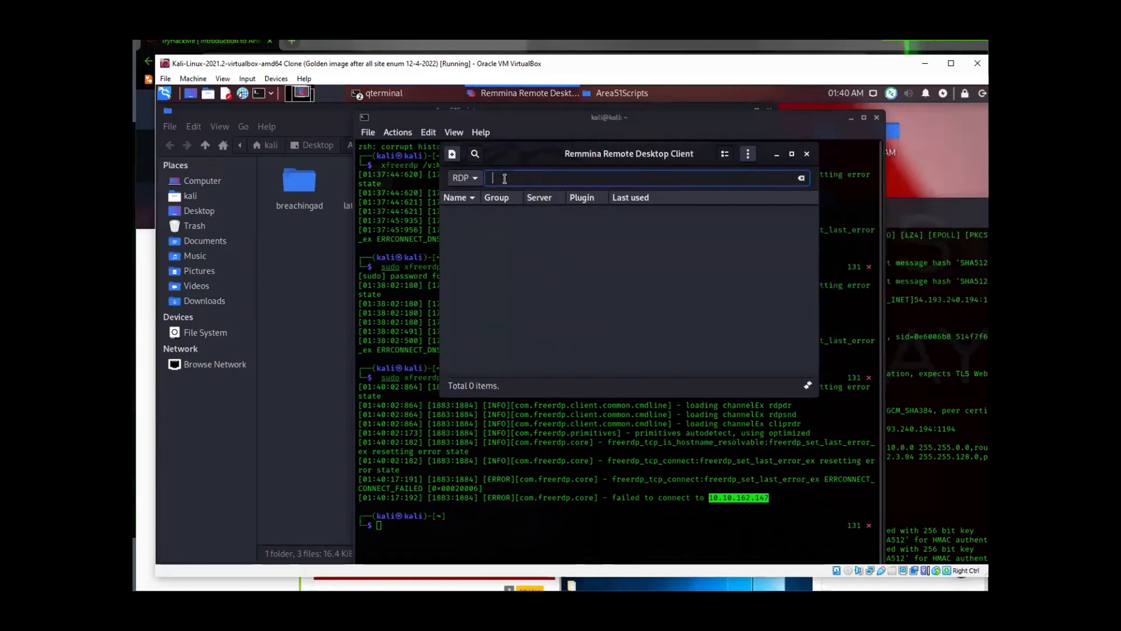
pyautogui.rightClick(506, 184)
pyautogui.click(521, 221)
pyautogui.press('Return')
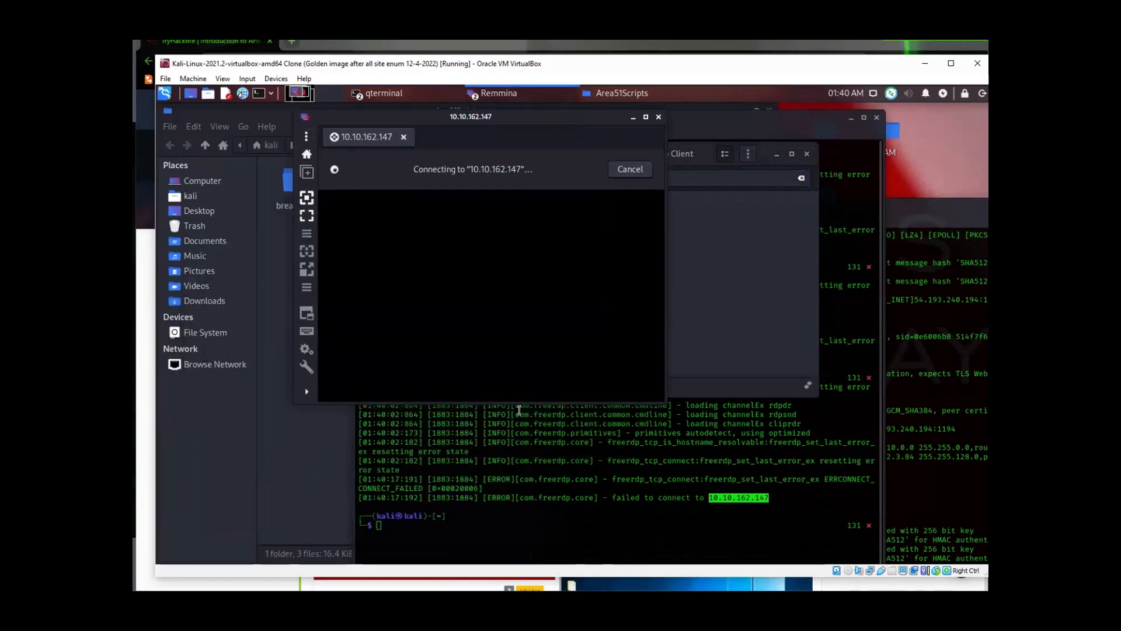
pyautogui.moveTo(518, 403); pyautogui.dragTo(530, 507)
pyautogui.moveTo(661, 427); pyautogui.dragTo(863, 425)
# Check the OpenVPN log in the Area51Scripts terminal, move that terminal aside, and close the Remmina session.
pyautogui.click(909, 417)
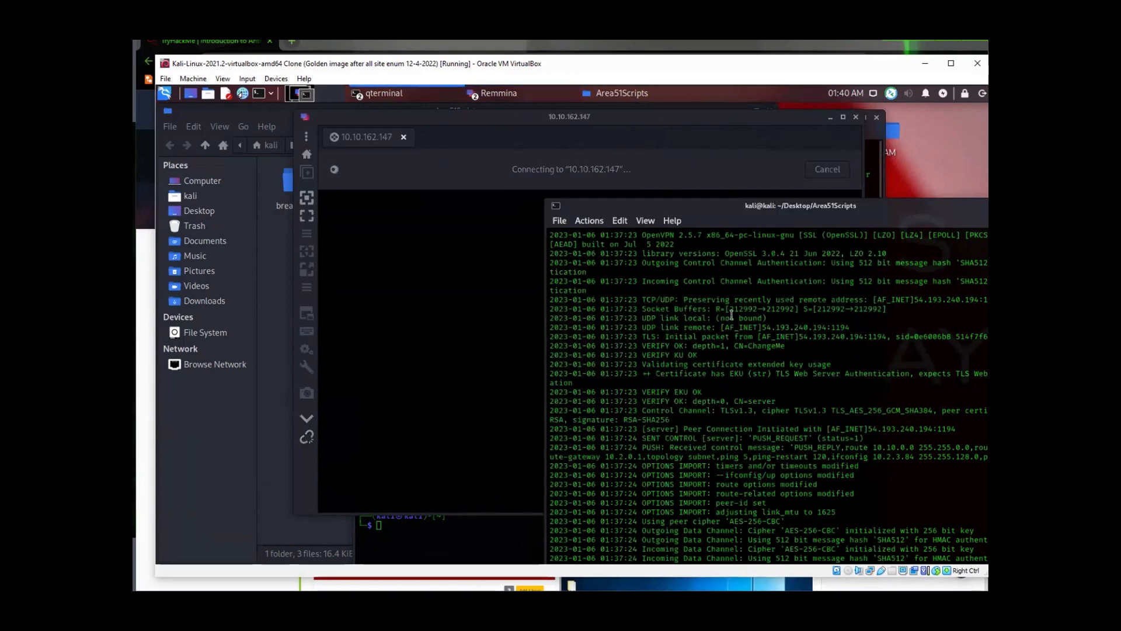
pyautogui.moveTo(751, 211); pyautogui.dragTo(640, 288)
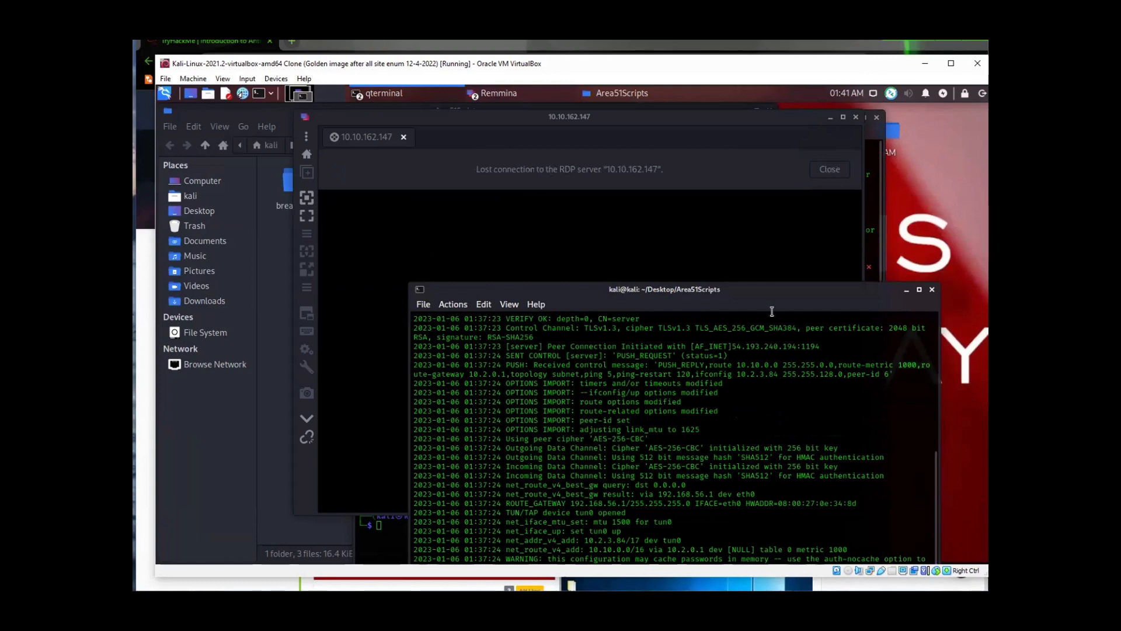
pyautogui.moveTo(718, 292); pyautogui.dragTo(751, 505)
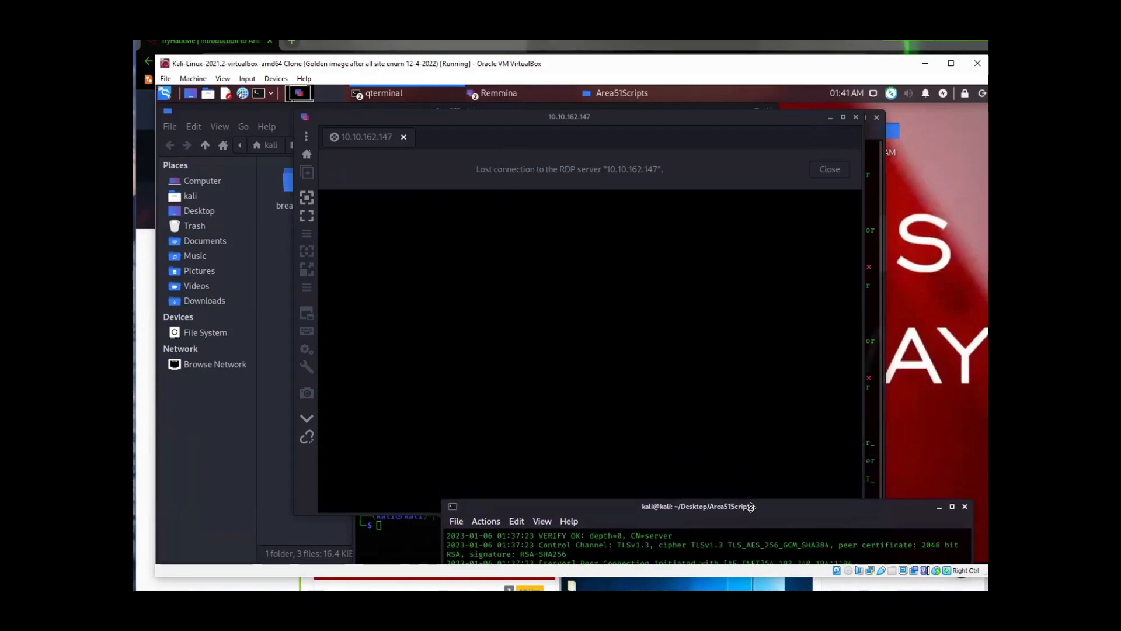
pyautogui.click(640, 363)
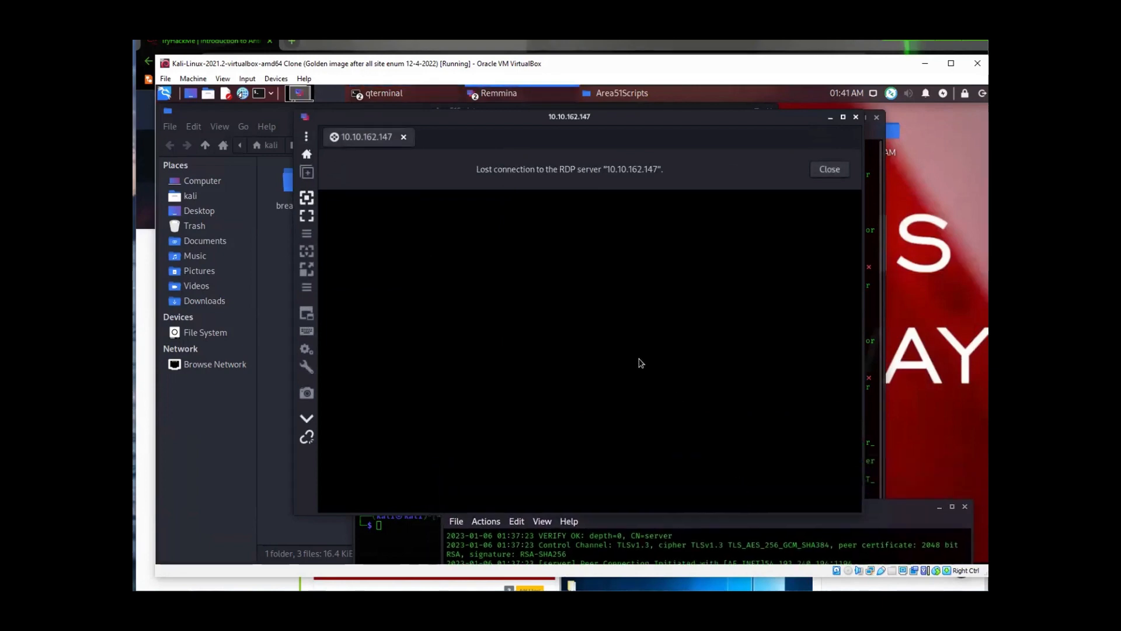
pyautogui.click(839, 173)
# Select the target IP address in the kali terminal and ping 10.10.162.147 to test whether the machine is reachable.
pyautogui.click(426, 398)
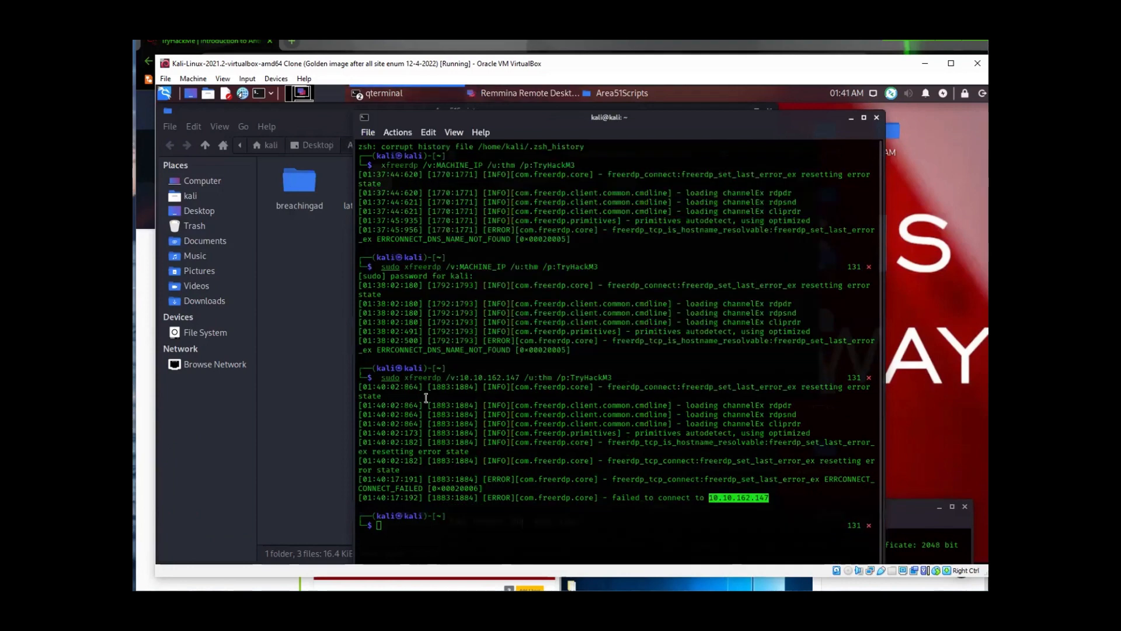
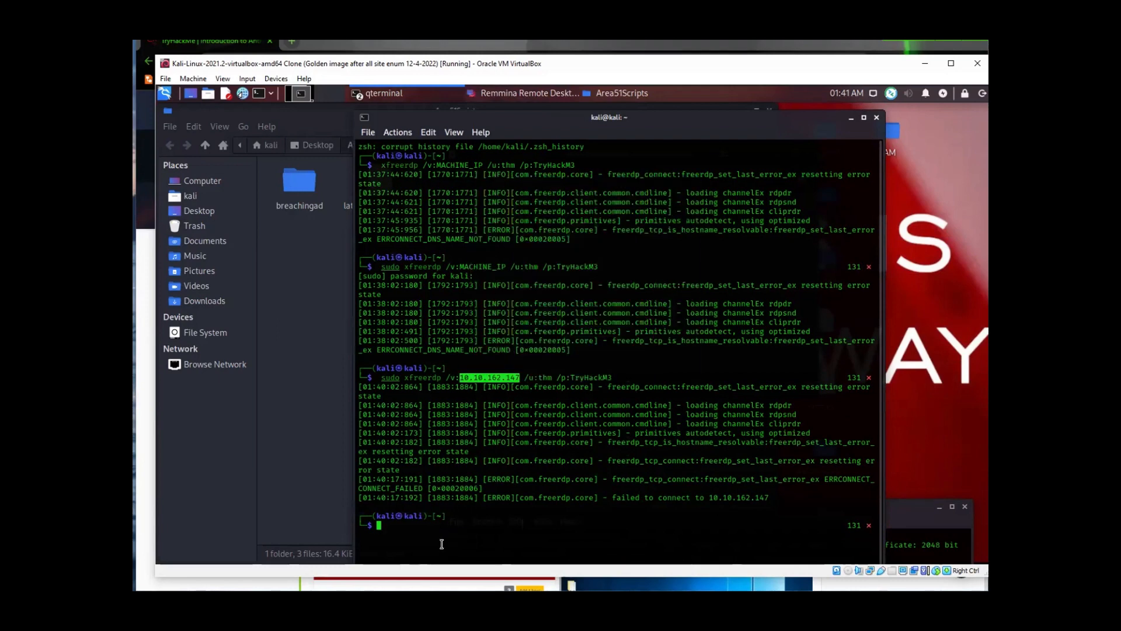
pyautogui.write('pin')
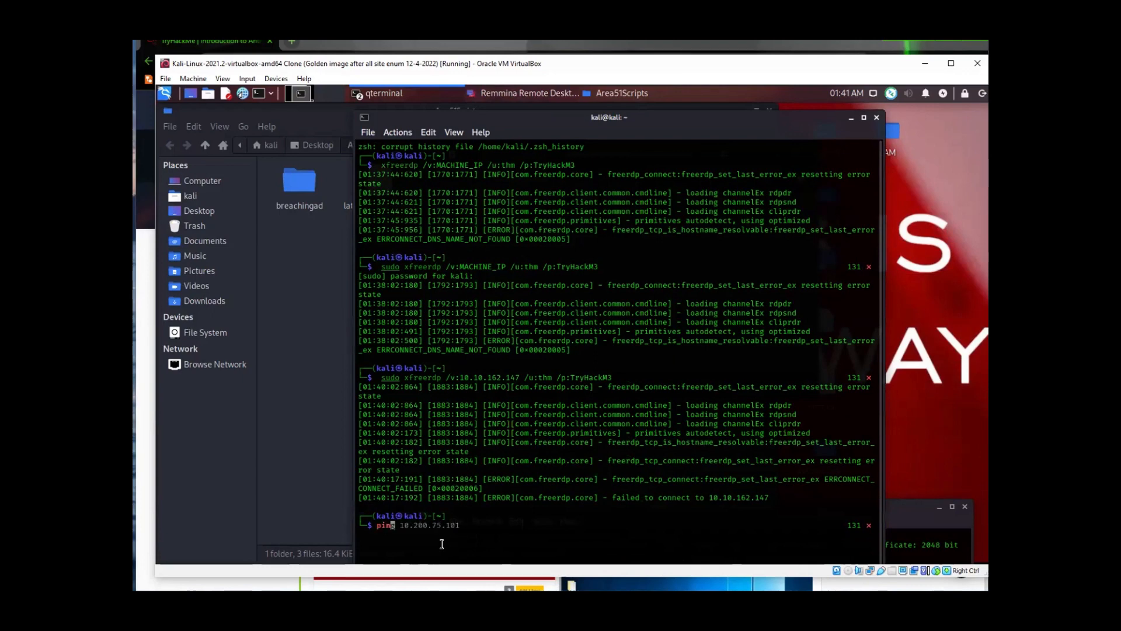
pyautogui.write('g')
pyautogui.rightClick(443, 547)
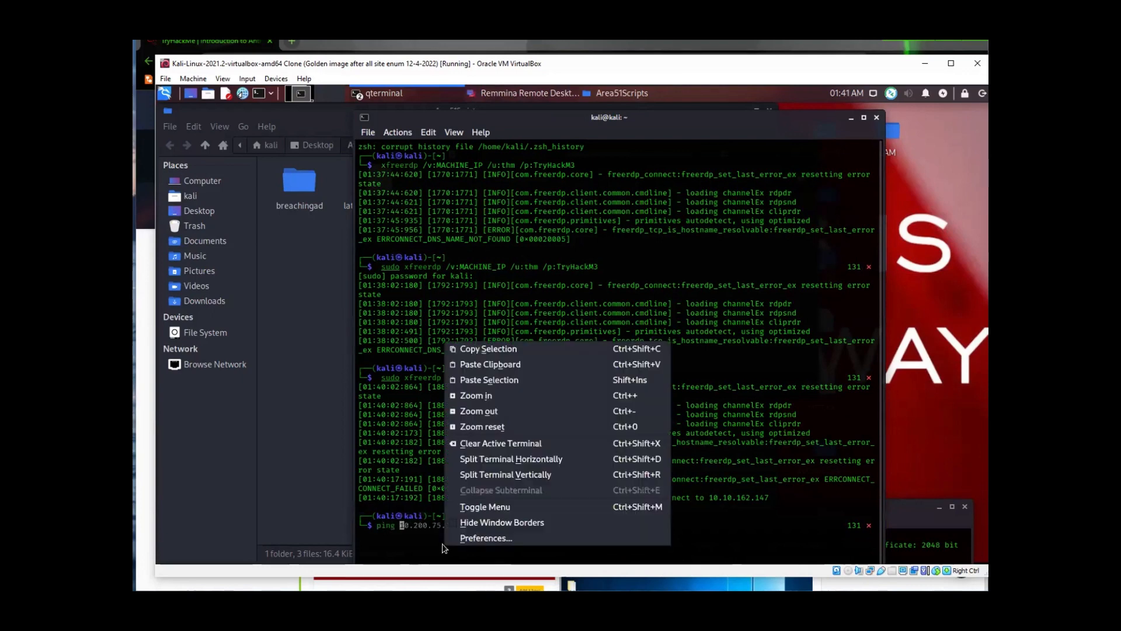
pyautogui.click(489, 380)
pyautogui.press('Return')
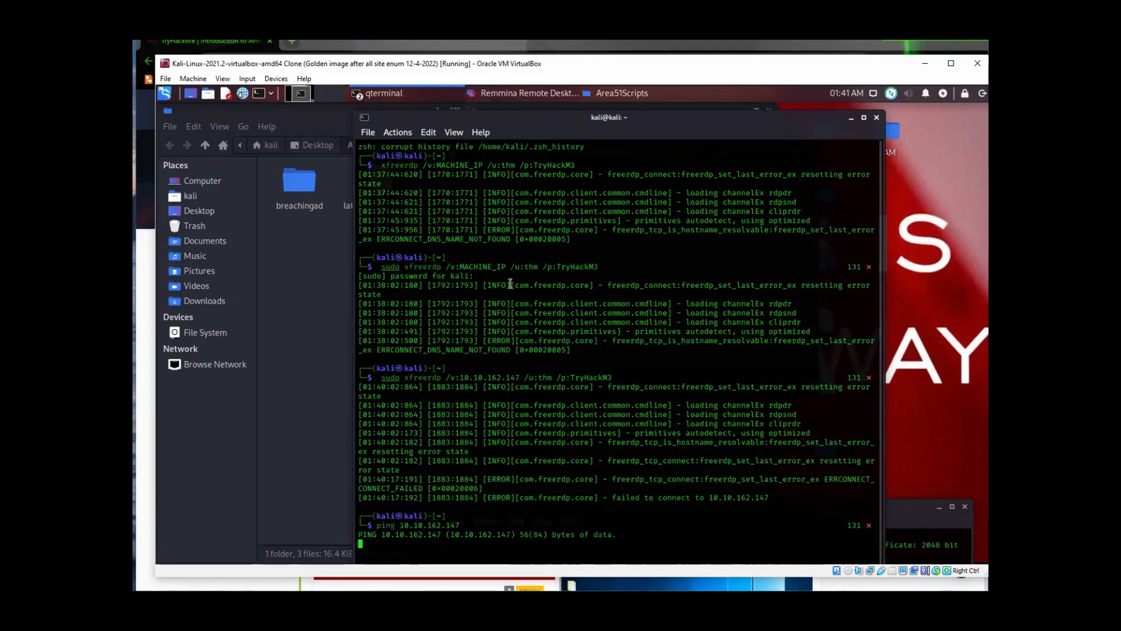
pyautogui.moveTo(554, 115); pyautogui.dragTo(537, 109)
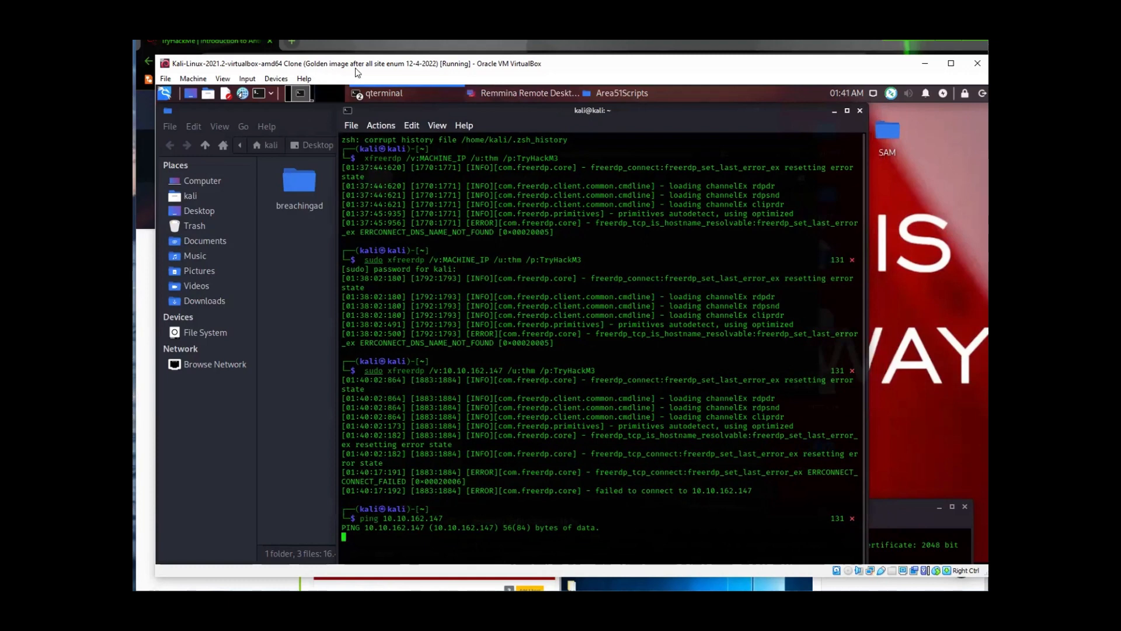
# Copy the complete xfreerdp connection command from the Task 4 instructions in the browser and return to the Kali virtual machine.
pyautogui.click(356, 49)
pyautogui.scroll(-8, 668, 357)
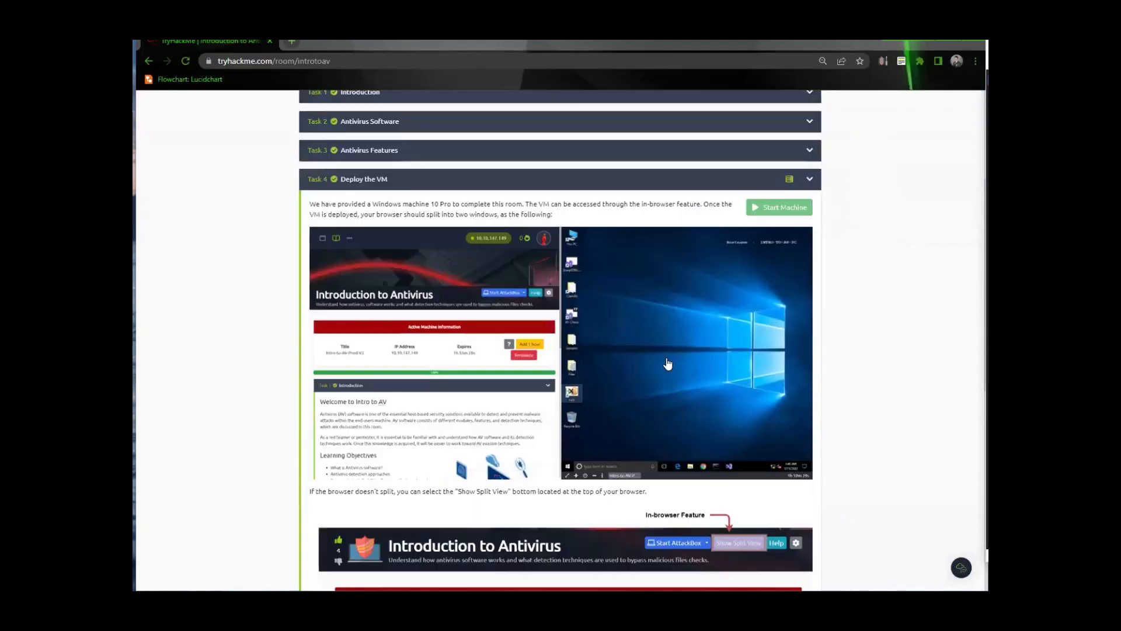
pyautogui.scroll(-2, 667, 357)
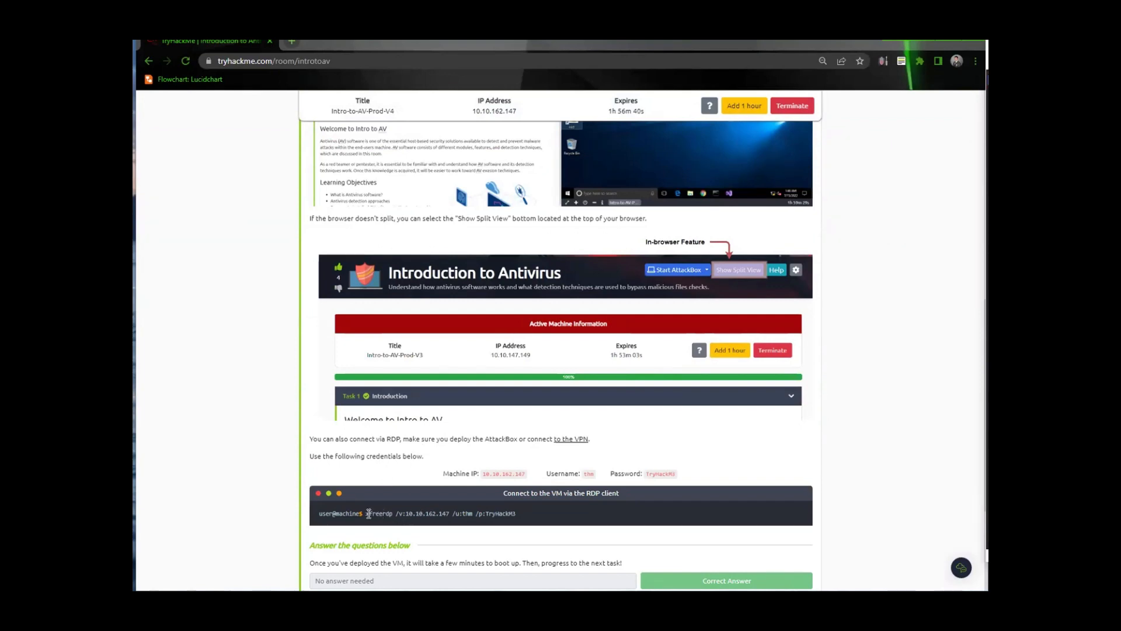
pyautogui.moveTo(366, 514); pyautogui.dragTo(517, 514)
pyautogui.hotkey('ctrl', 'c')
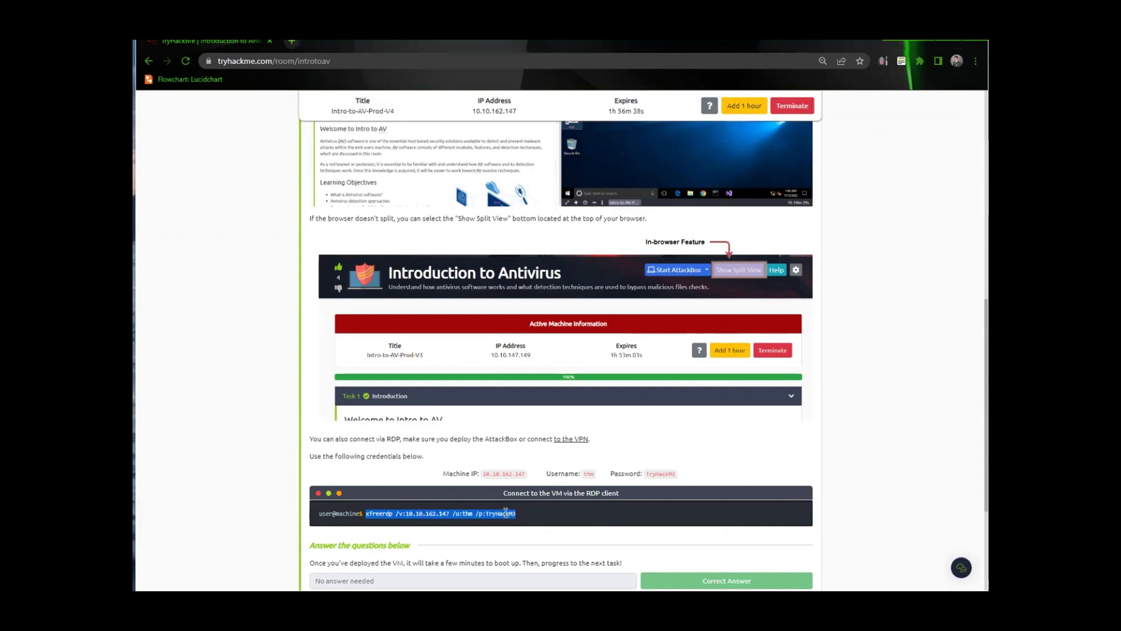
pyautogui.rightClick(507, 513)
pyautogui.click(533, 414)
pyautogui.hotkey('alt', 'Tab')
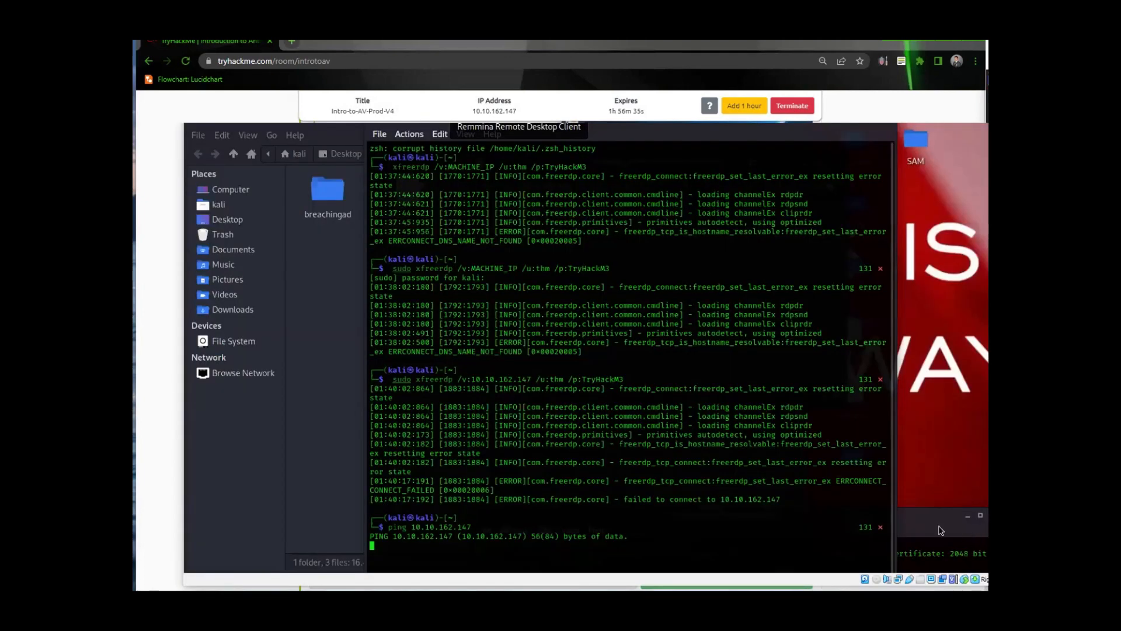
# Open a new terminal, paste the xfreerdp command for 10.10.162.147 containing the account password, prefix it with sudo, and run it with the sudo password.
pyautogui.moveTo(926, 515); pyautogui.dragTo(930, 324)
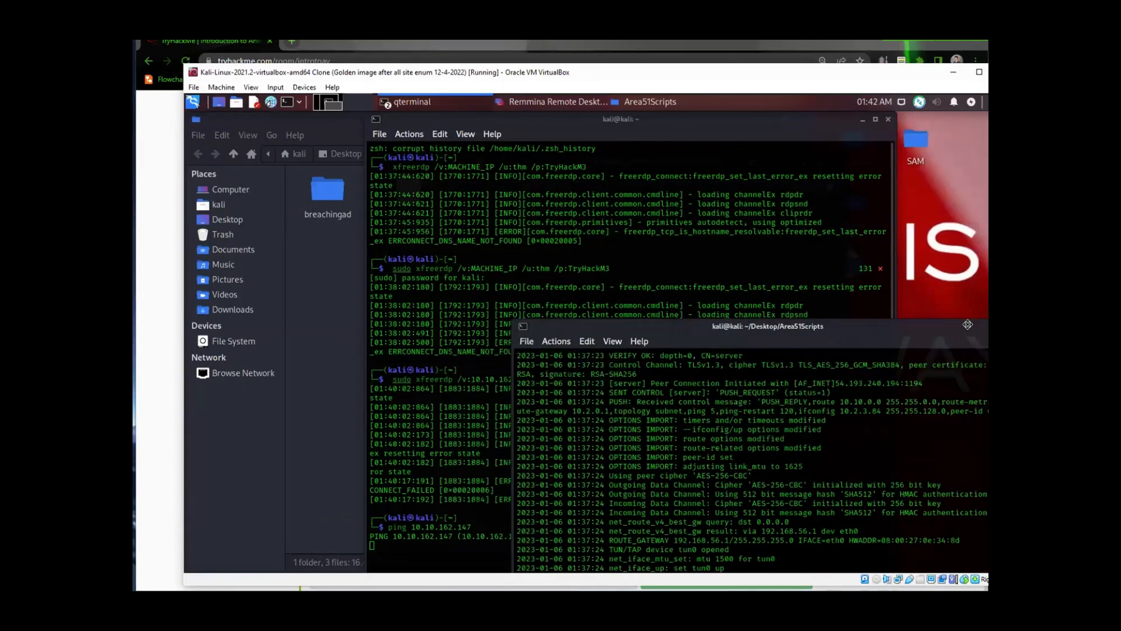
pyautogui.click(524, 418)
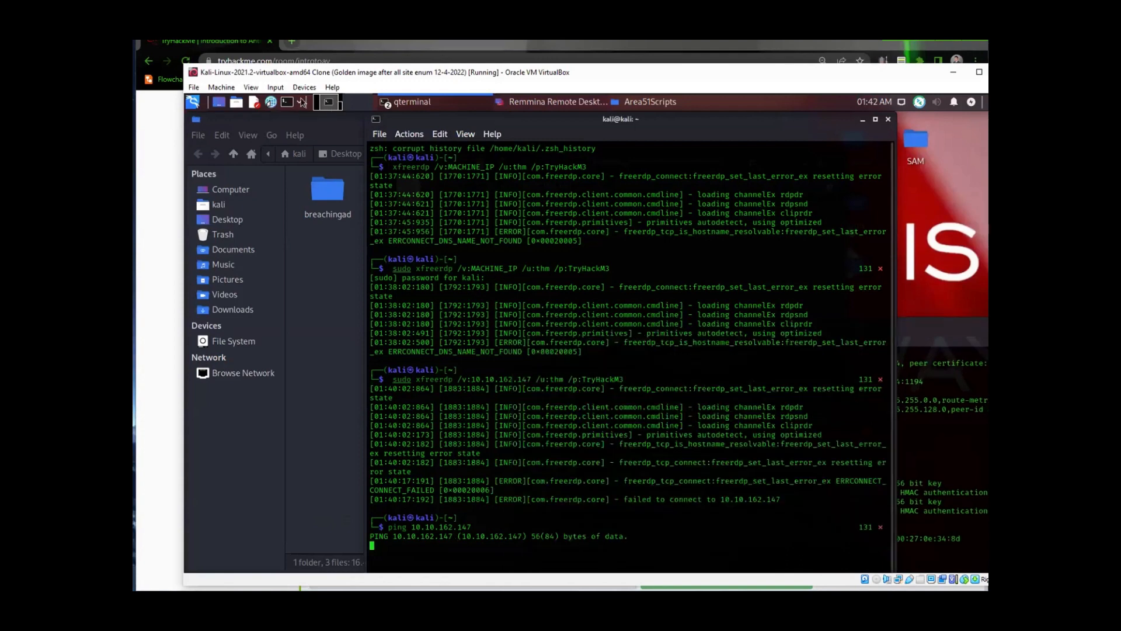
pyautogui.click(287, 103)
pyautogui.rightClick(458, 173)
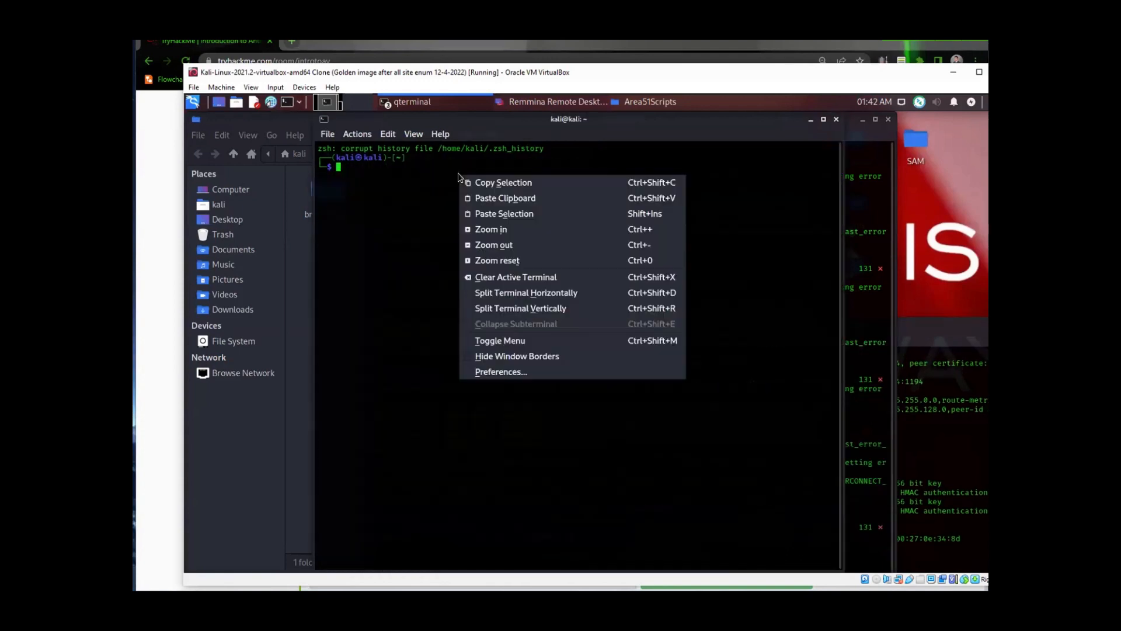
pyautogui.click(484, 209)
pyautogui.press('Left')
pyautogui.press('Left')
pyautogui.press('Left')
pyautogui.press('Left')
pyautogui.press('Left')
pyautogui.press('Left')
pyautogui.press('Left')
pyautogui.press('Left')
pyautogui.press('Left')
pyautogui.press('Left')
pyautogui.press('Left')
pyautogui.press('Left')
pyautogui.press('Left')
pyautogui.press('Left')
pyautogui.press('Left')
pyautogui.press('Left')
pyautogui.press('Left')
pyautogui.press('Left')
pyautogui.press('Left')
pyautogui.press('Left')
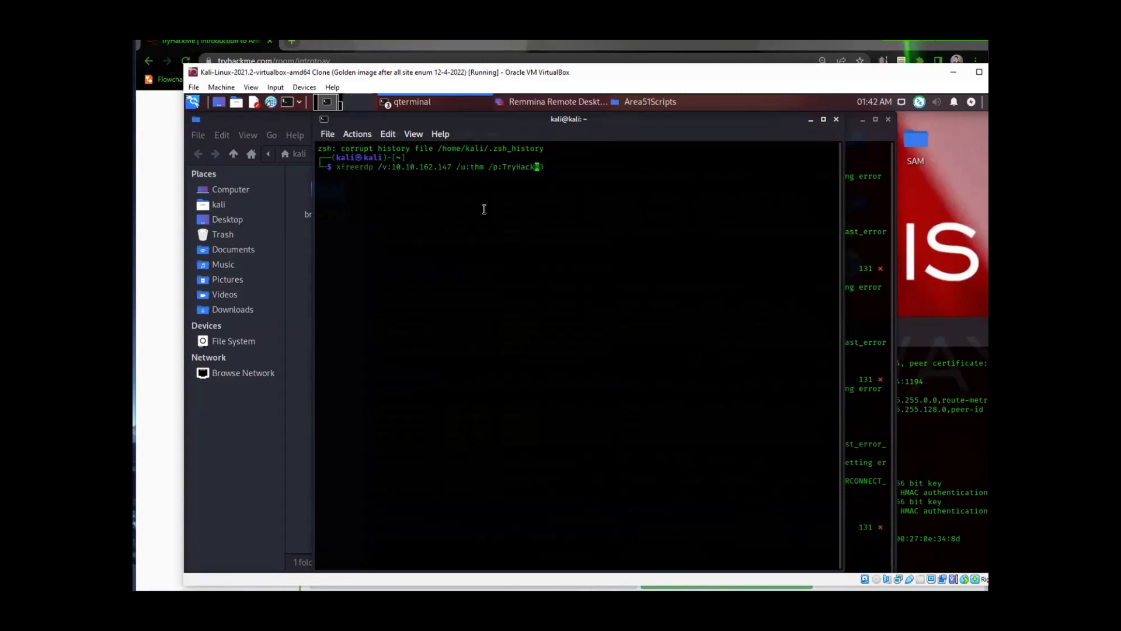
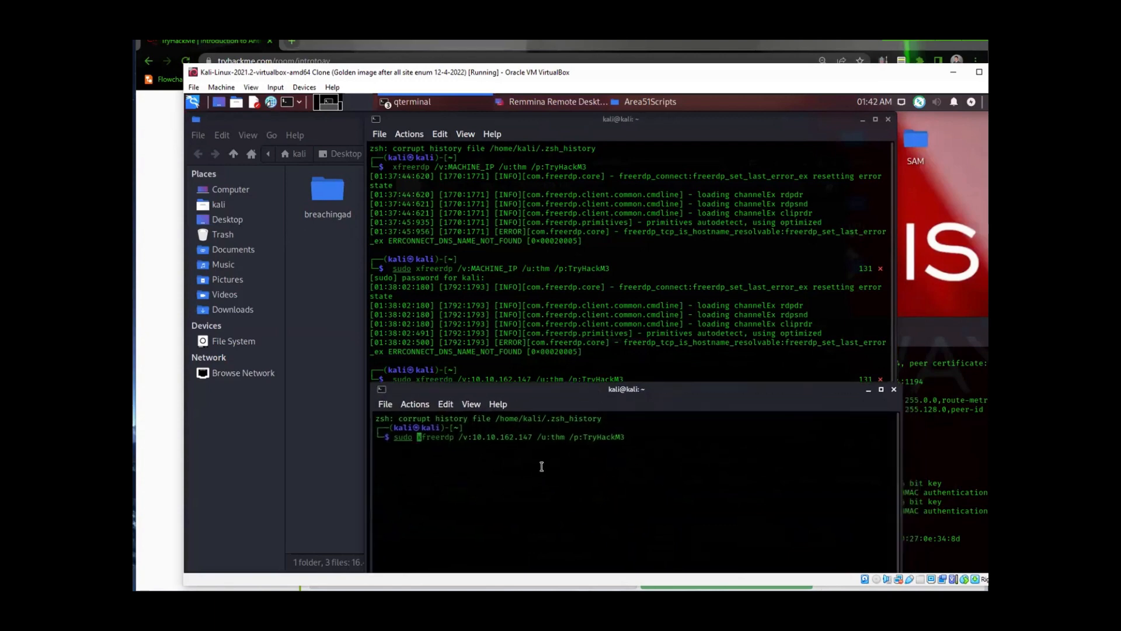
pyautogui.press('Return')
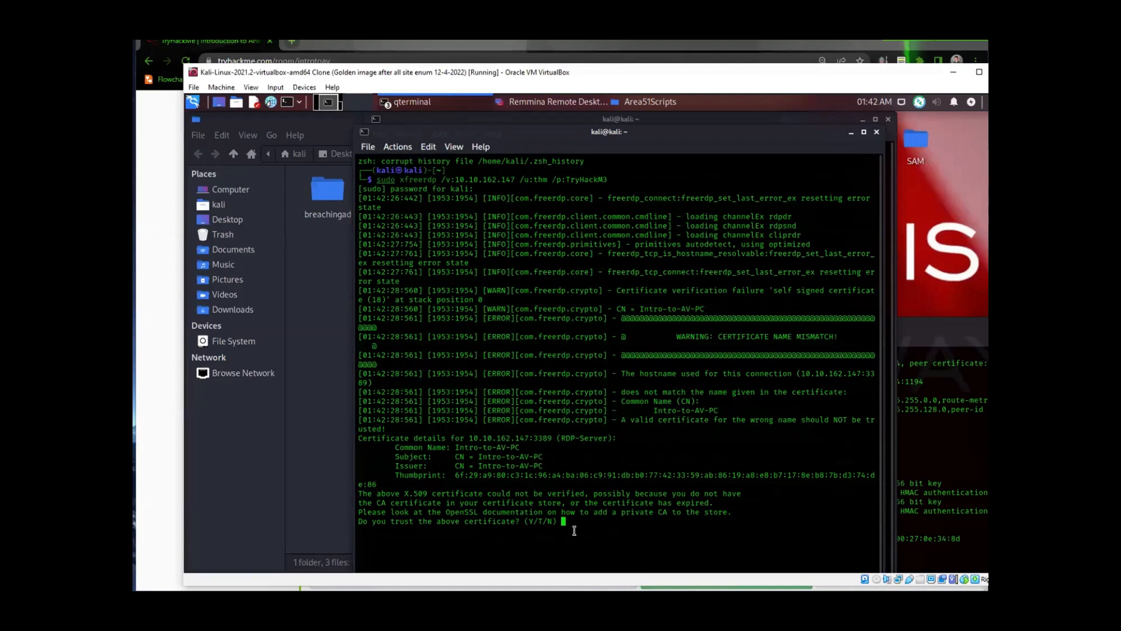
# Trust the RDP server certificate with Y to start the session, and move the Kali VM window aside to uncover the browser.
pyautogui.write('Y')
pyautogui.press('Return')
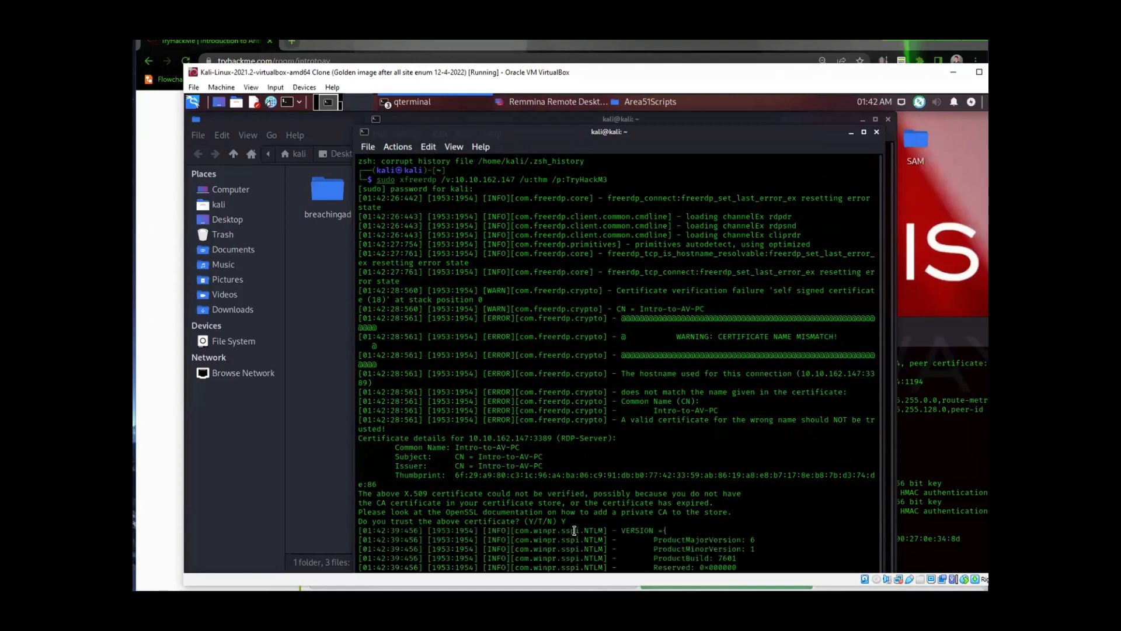
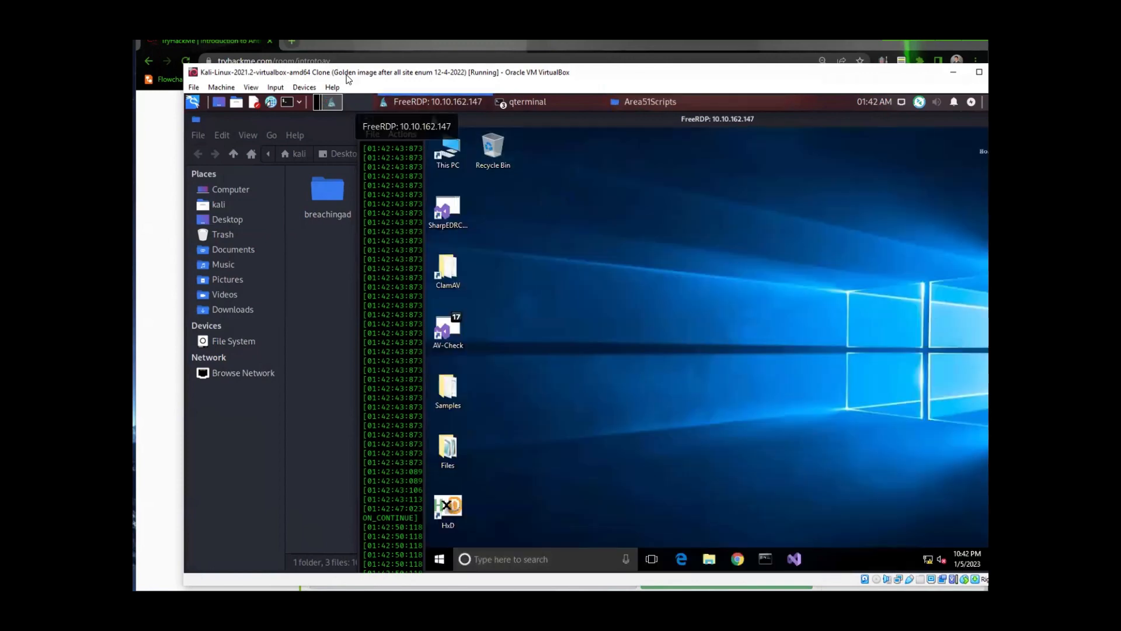
pyautogui.moveTo(348, 79); pyautogui.dragTo(1086, 84)
# Expand Task 5, AV Static Detection, and skim its ClamAV, signature database and Yara rule sections before returning to its start.
pyautogui.scroll(-3, 583, 380)
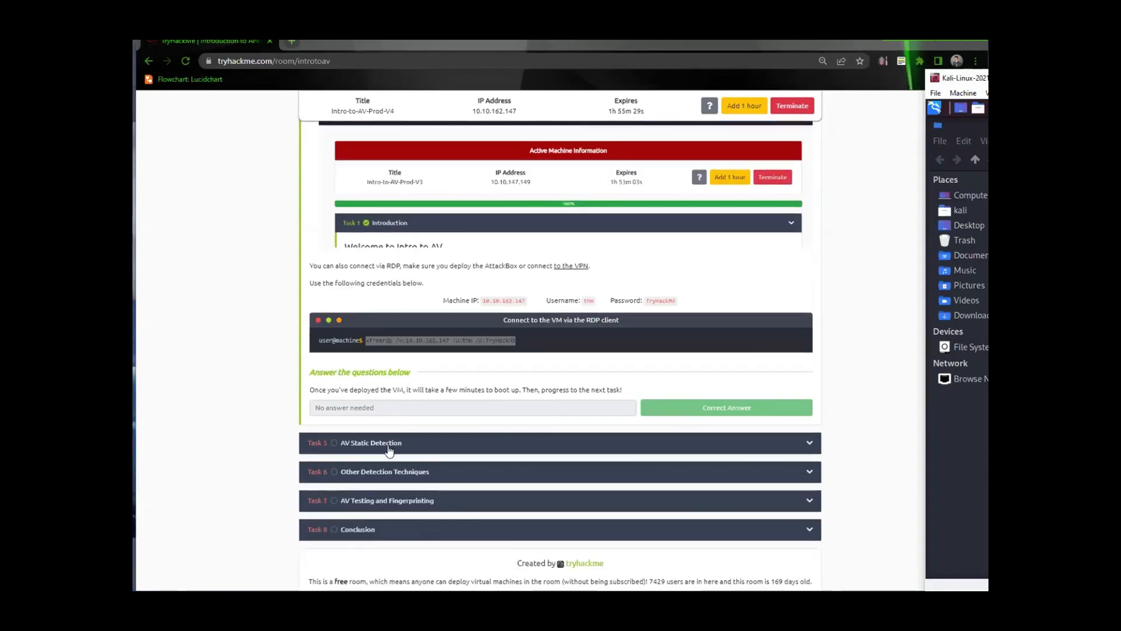
pyautogui.click(389, 442)
pyautogui.scroll(-5, 389, 447)
pyautogui.scroll(5, 389, 445)
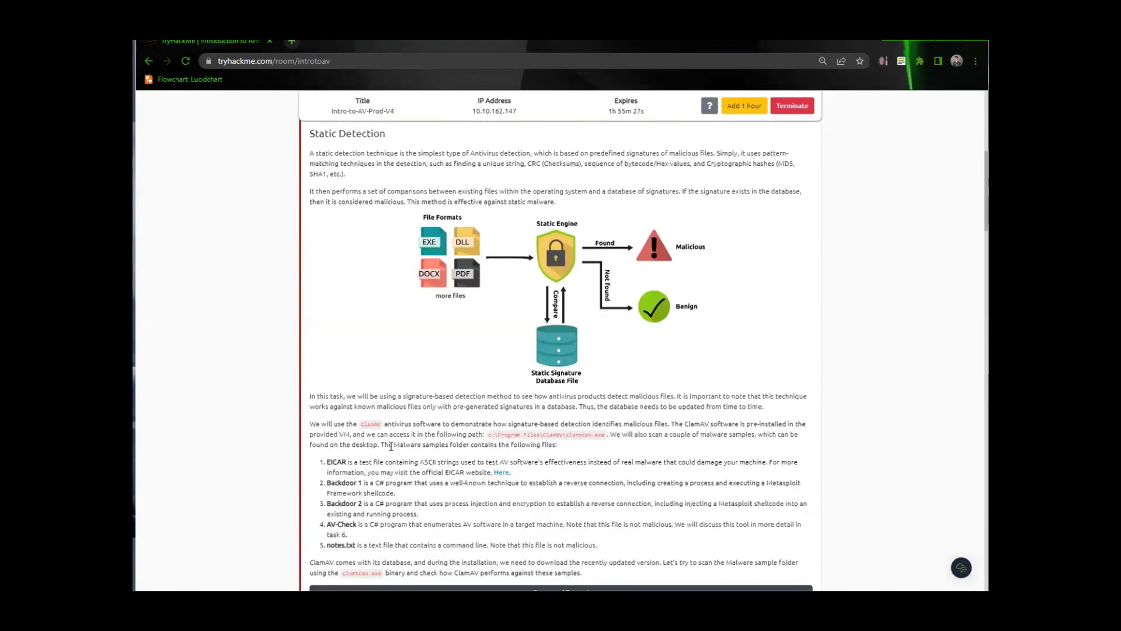
pyautogui.scroll(3, 391, 446)
pyautogui.scroll(-8, 391, 447)
pyautogui.scroll(-7, 390, 447)
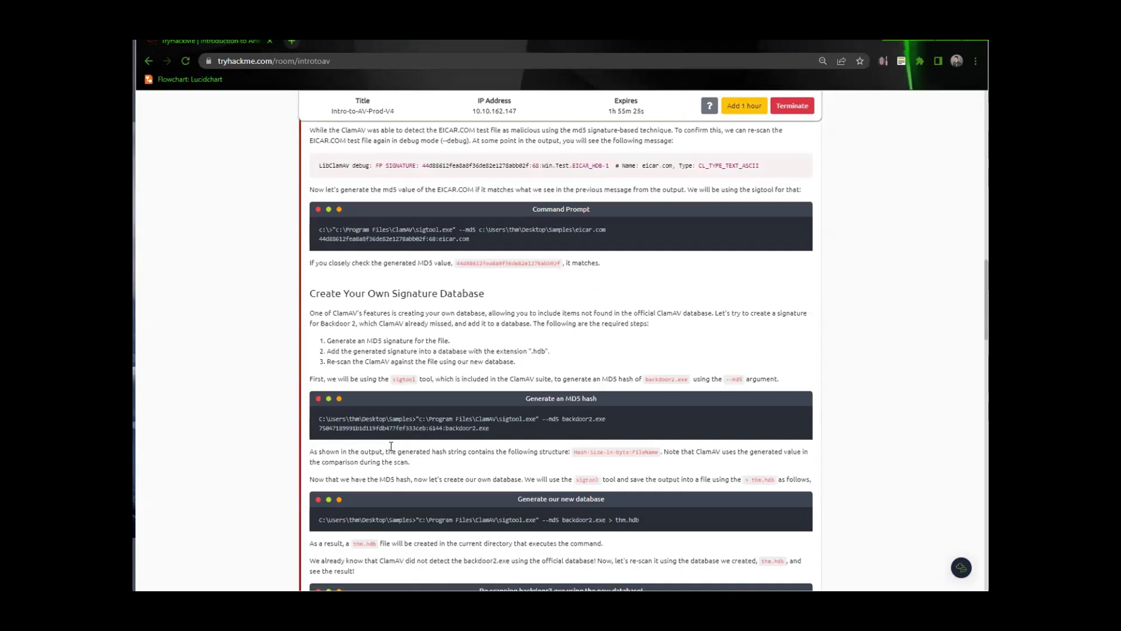
pyautogui.scroll(-15, 391, 447)
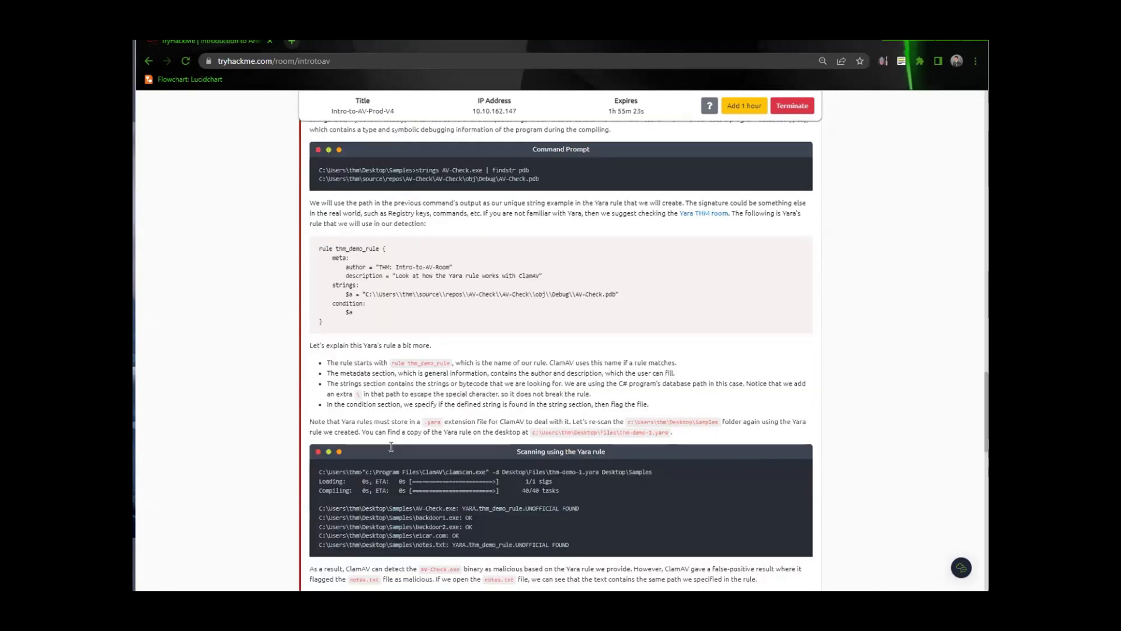
pyautogui.scroll(-12, 390, 447)
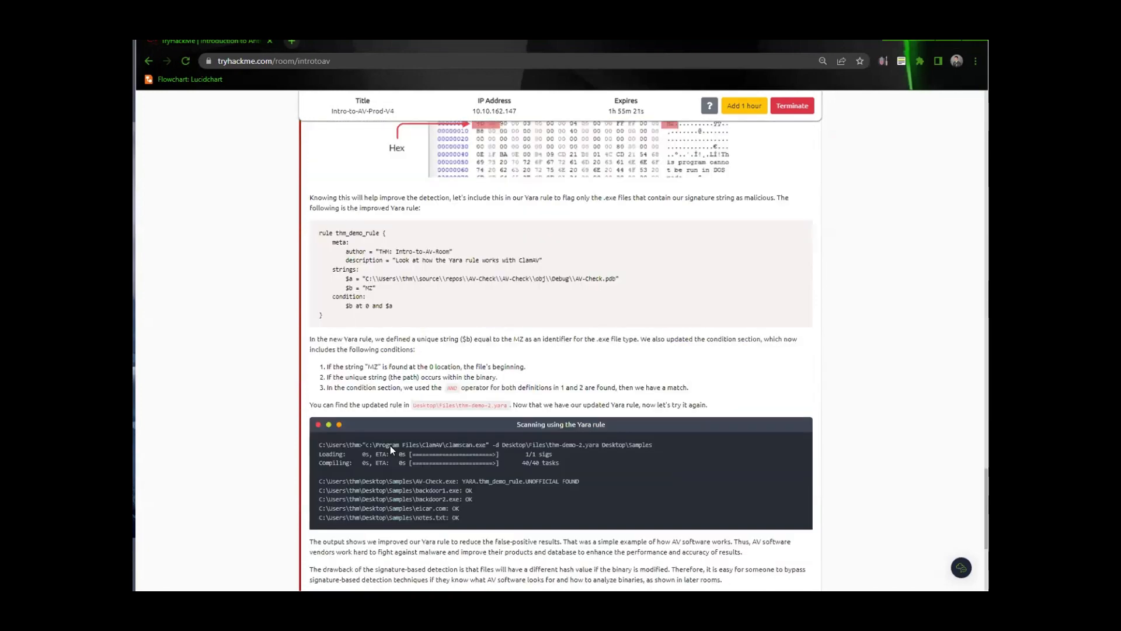
pyautogui.scroll(-3, 390, 446)
pyautogui.scroll(13, 422, 454)
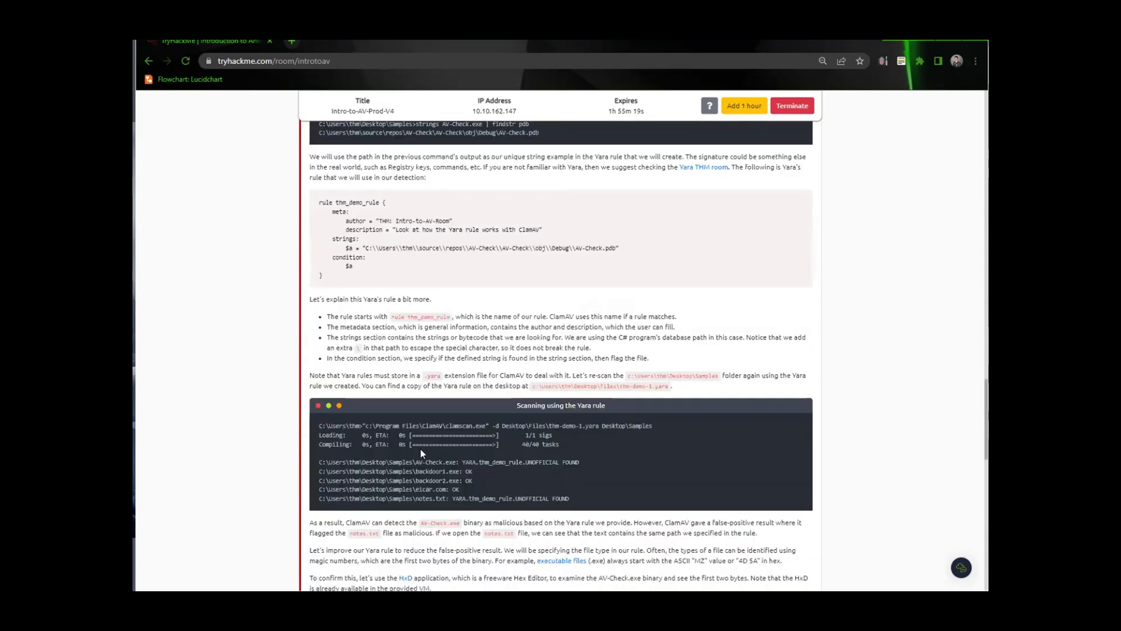
pyautogui.scroll(20, 422, 453)
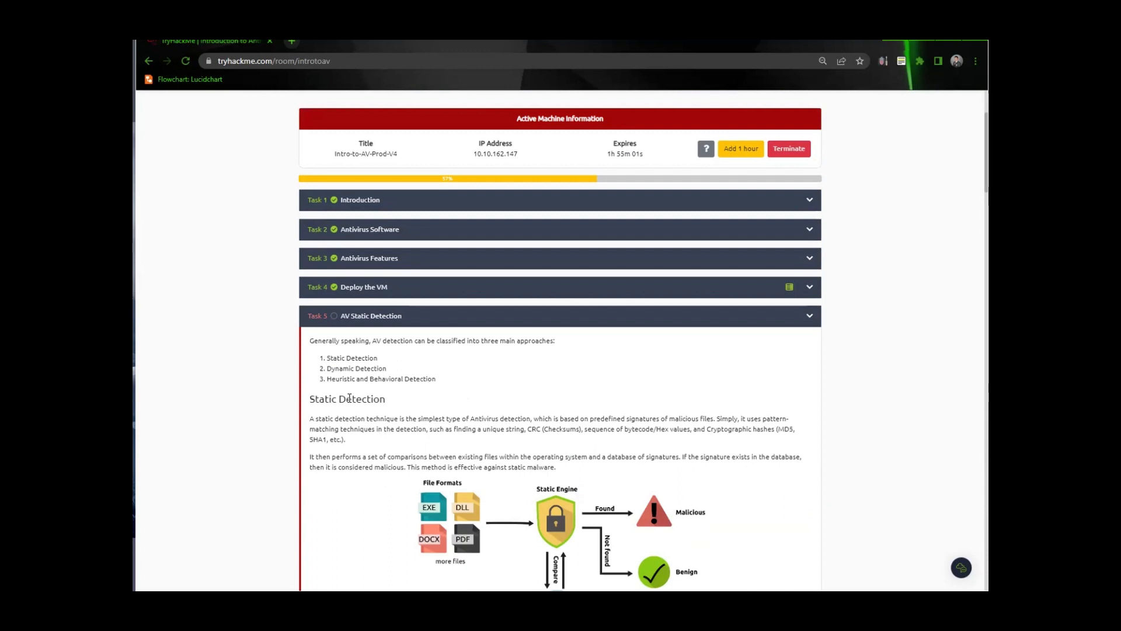
# Read the Static Detection explanation, the list of malware sample files and the clamscan.exe example in Task 5.
pyautogui.scroll(-3, 349, 398)
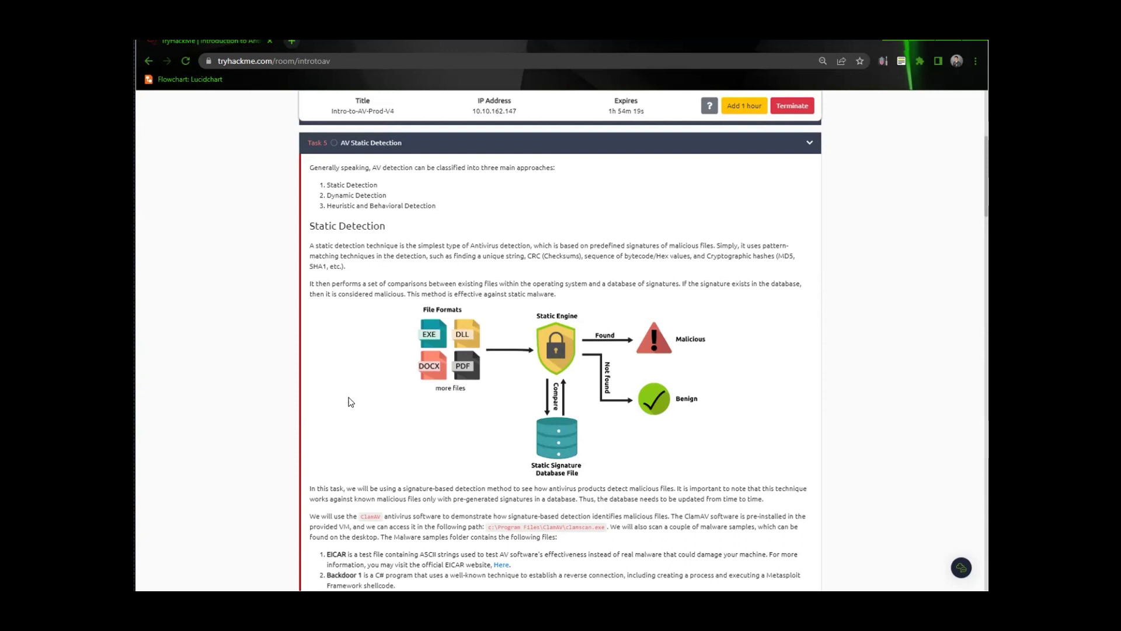
pyautogui.scroll(-2, 350, 402)
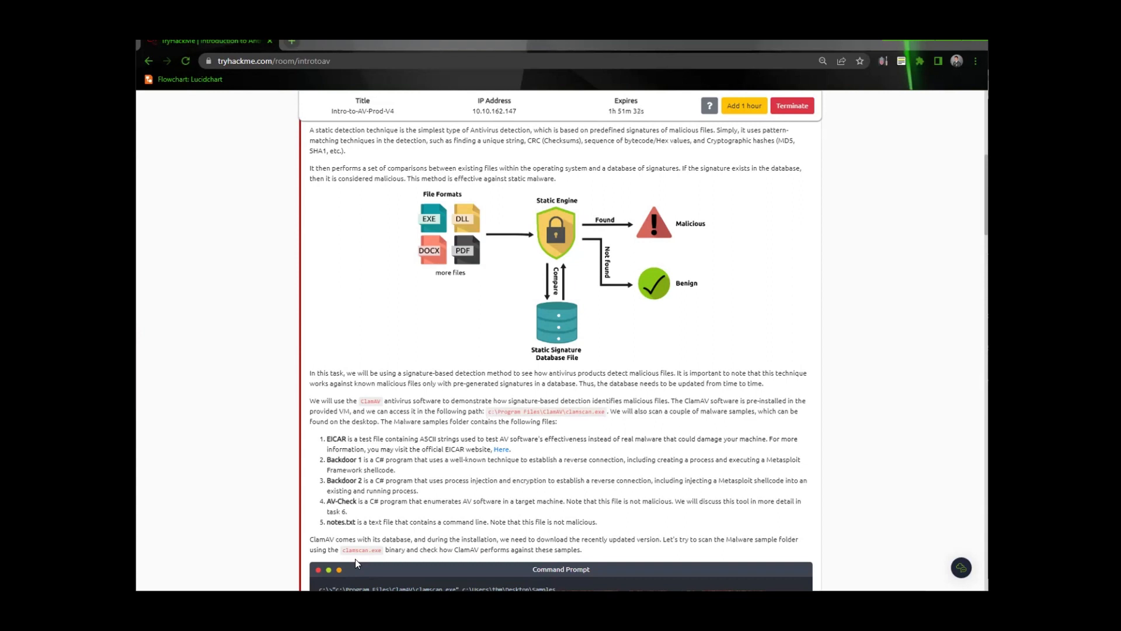
pyautogui.scroll(-1, 355, 559)
pyautogui.scroll(-1, 355, 559)
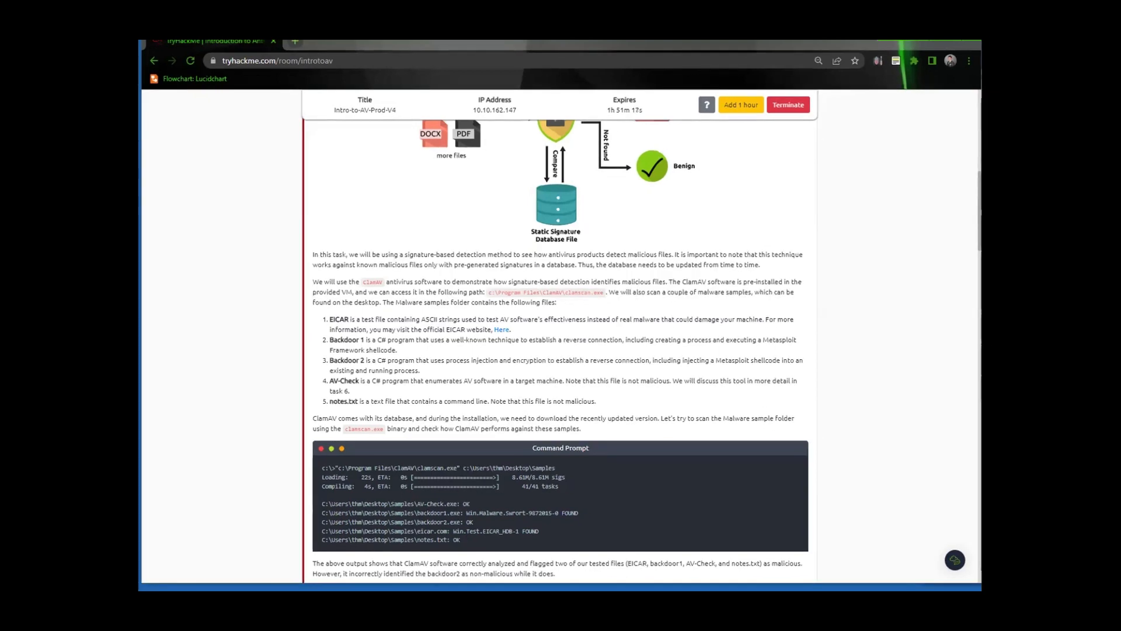
pyautogui.scroll(-4, 700, 284)
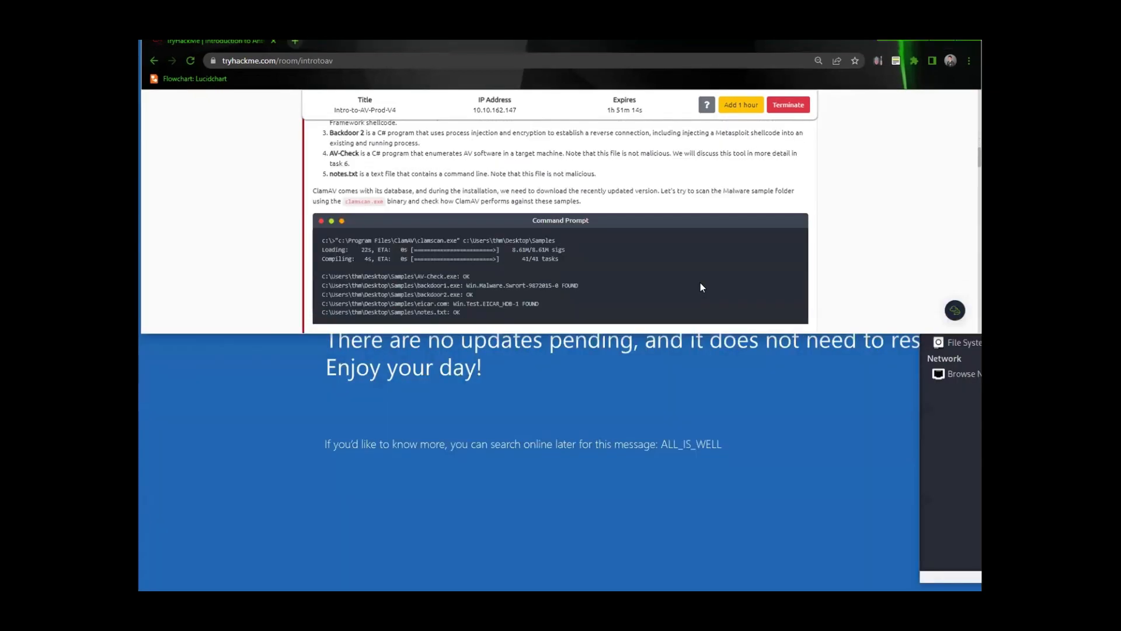
pyautogui.scroll(-1, 700, 282)
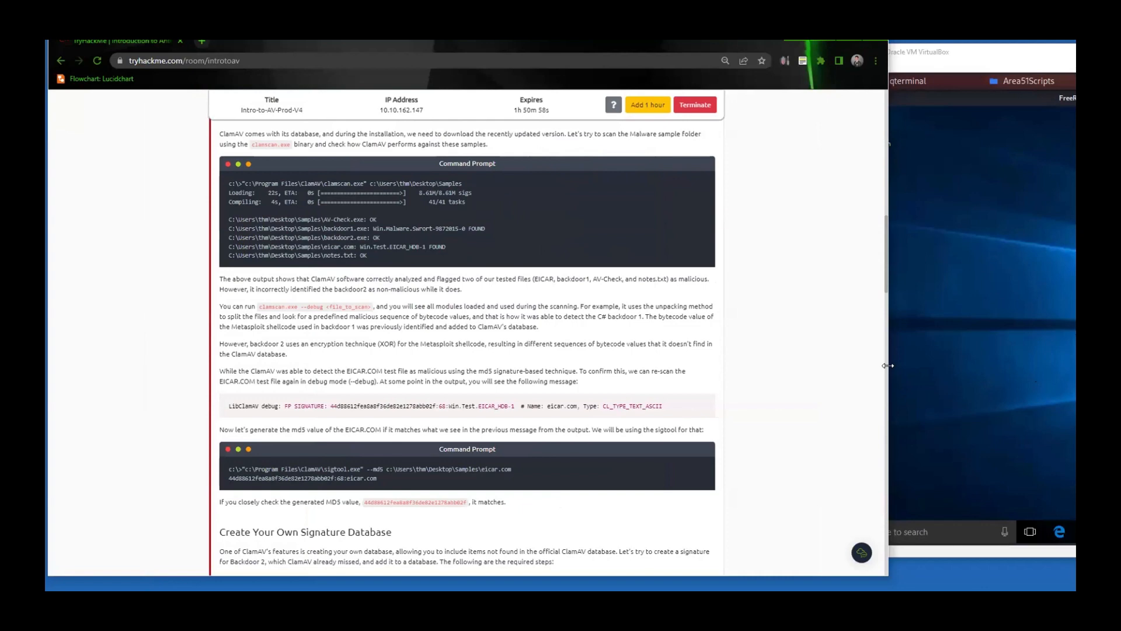
# Narrow the browser, place the Kali VM window beside it, and shift the FreeRDP window so the Windows desktop icons are in view.
pyautogui.moveTo(888, 366); pyautogui.dragTo(580, 365)
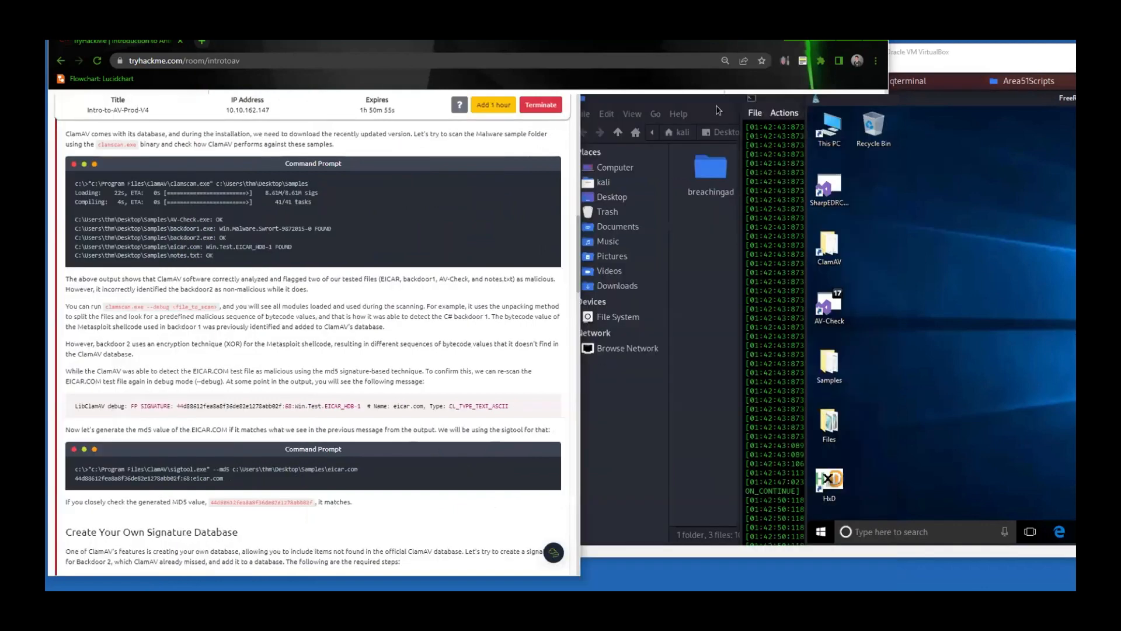
pyautogui.click(729, 51)
pyautogui.moveTo(742, 51); pyautogui.dragTo(758, 51)
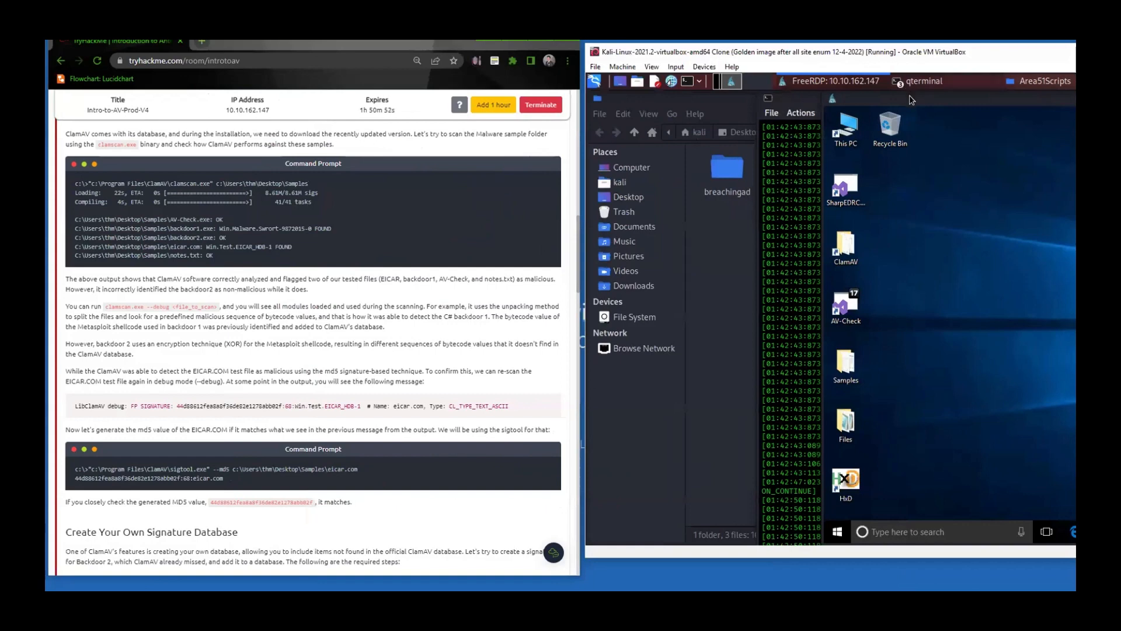
pyautogui.moveTo(907, 98); pyautogui.dragTo(671, 95)
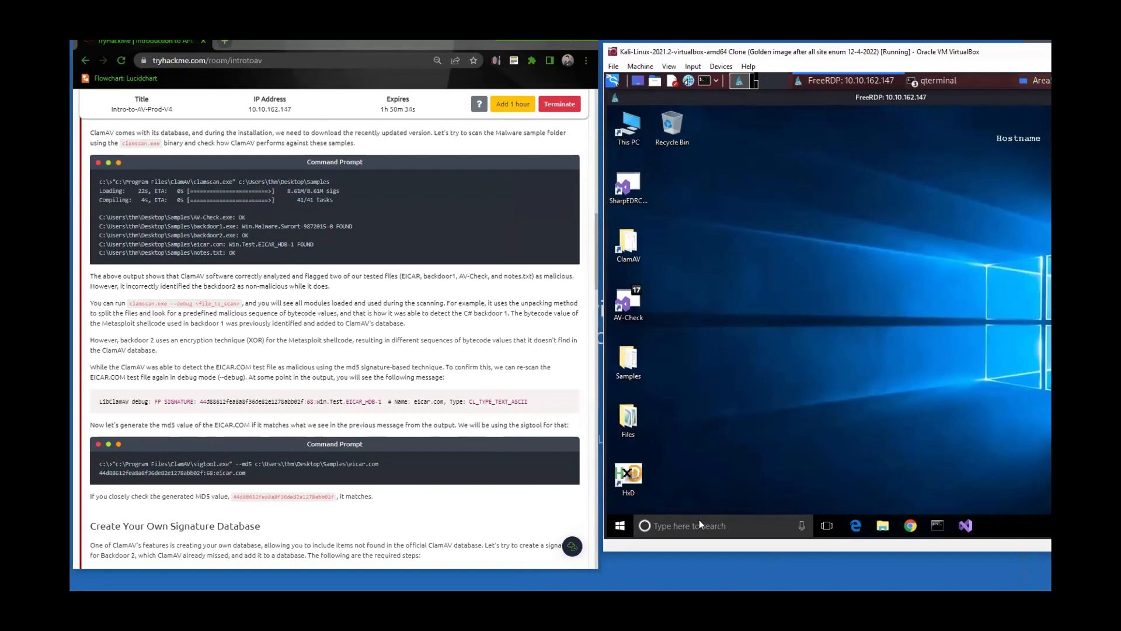
# Search for cmd on the remote Windows machine and run Command Prompt as administrator, allowing the elevation request.
pyautogui.click(696, 525)
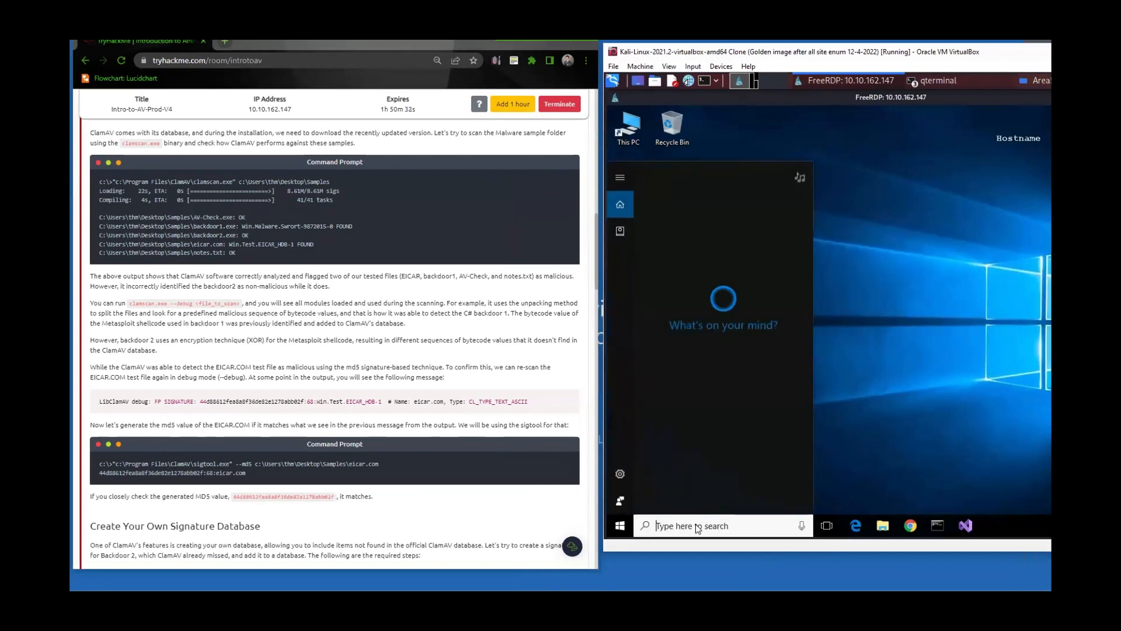
pyautogui.write('cmd')
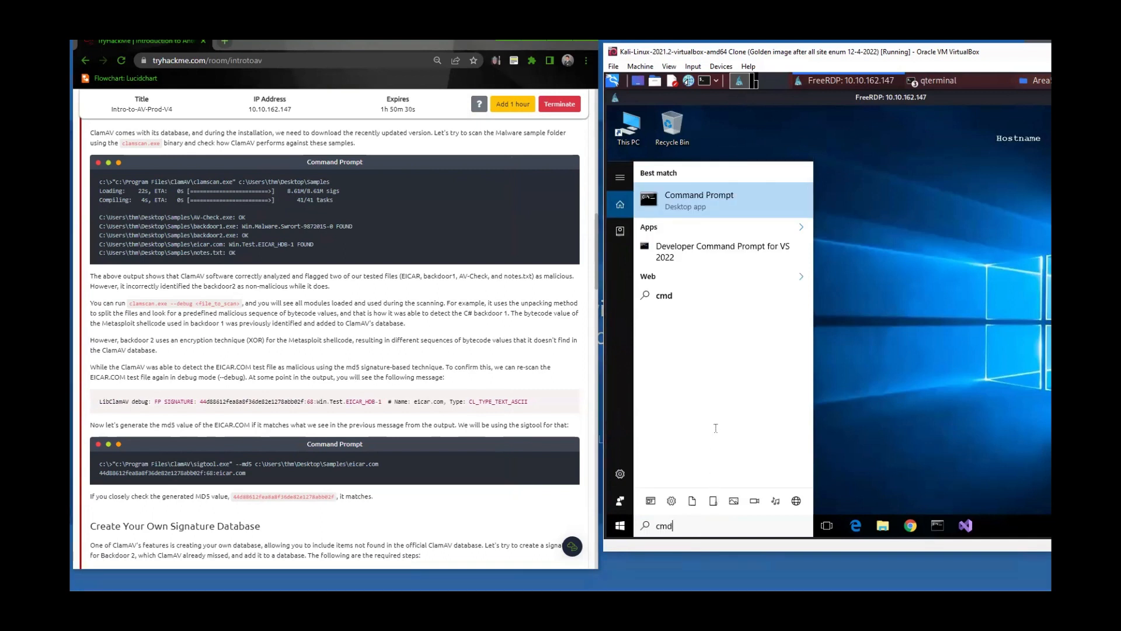
pyautogui.rightClick(716, 210)
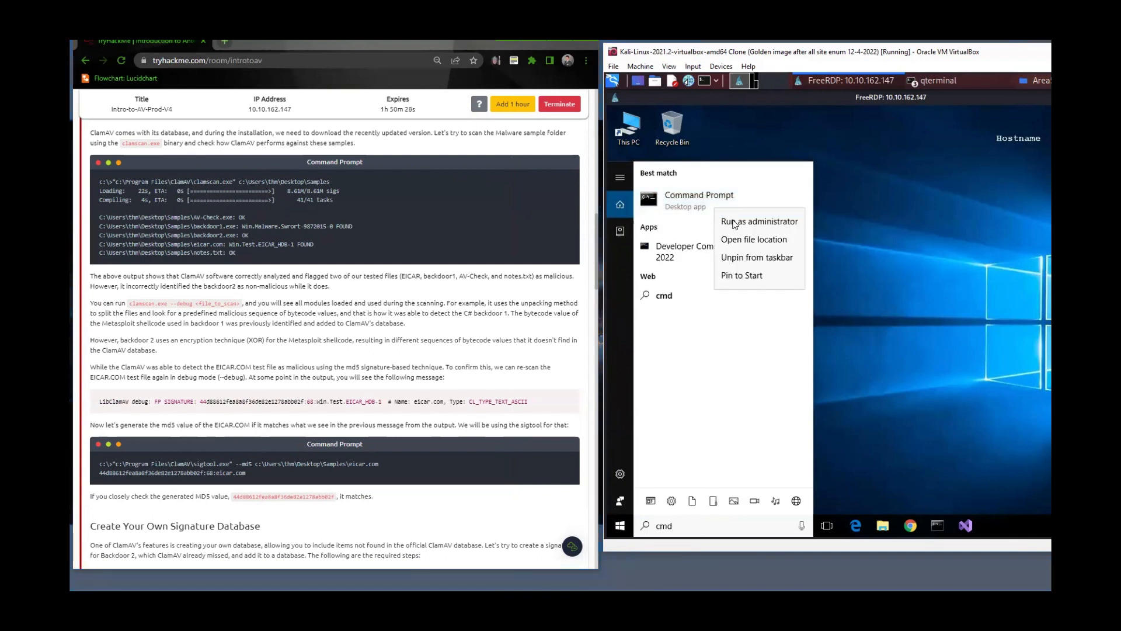
pyautogui.click(734, 222)
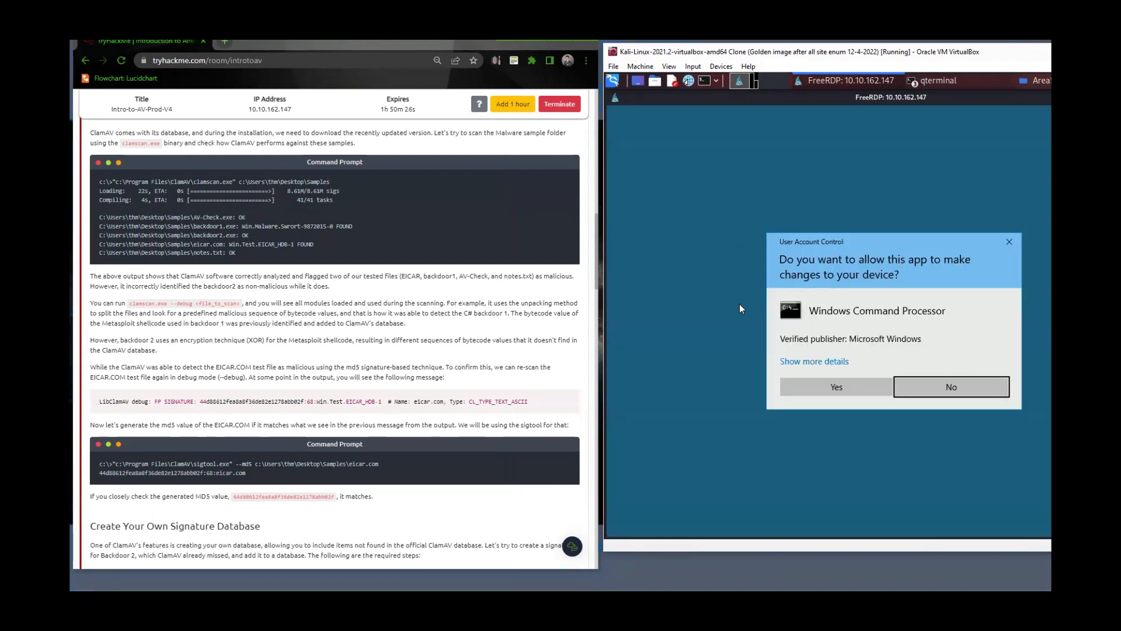
pyautogui.click(821, 387)
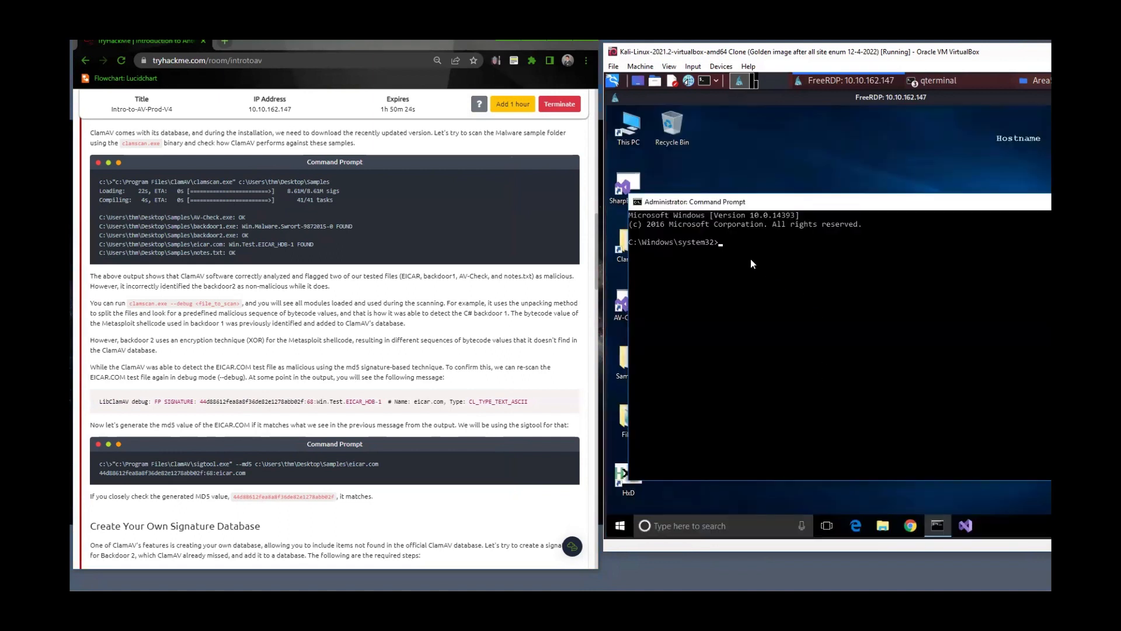
# Copy the command "c:\Program Files\ClamAV\clamscan.exe" c:\Users\thm\Desktop\Samples from the Task 5 example in the browser.
pyautogui.click(177, 181)
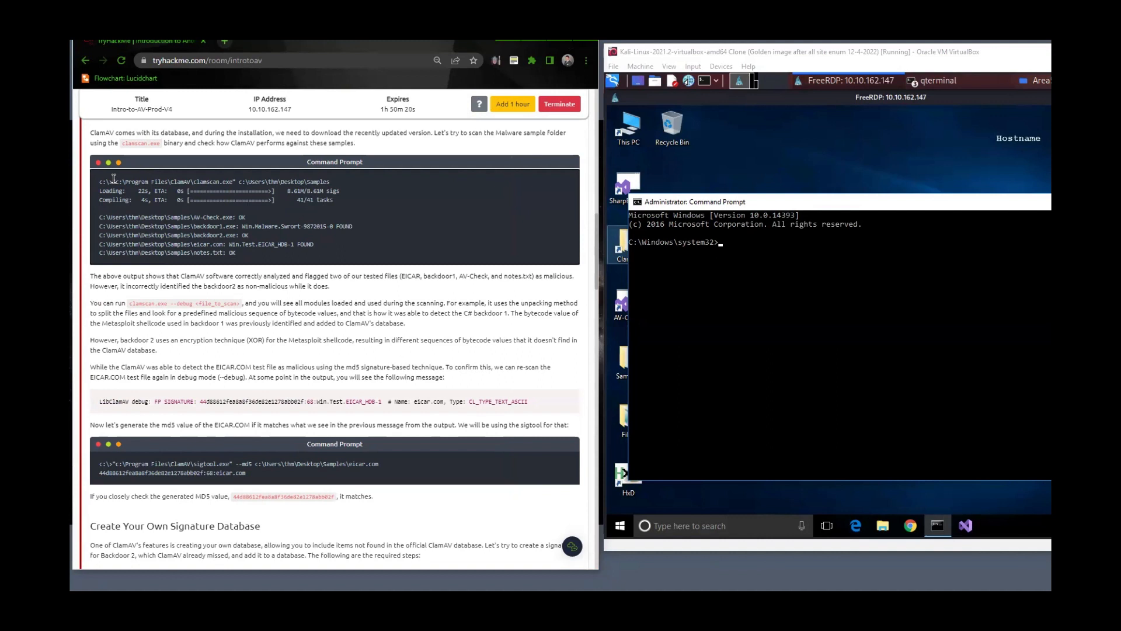
pyautogui.moveTo(114, 181); pyautogui.dragTo(333, 184)
pyautogui.rightClick(333, 185)
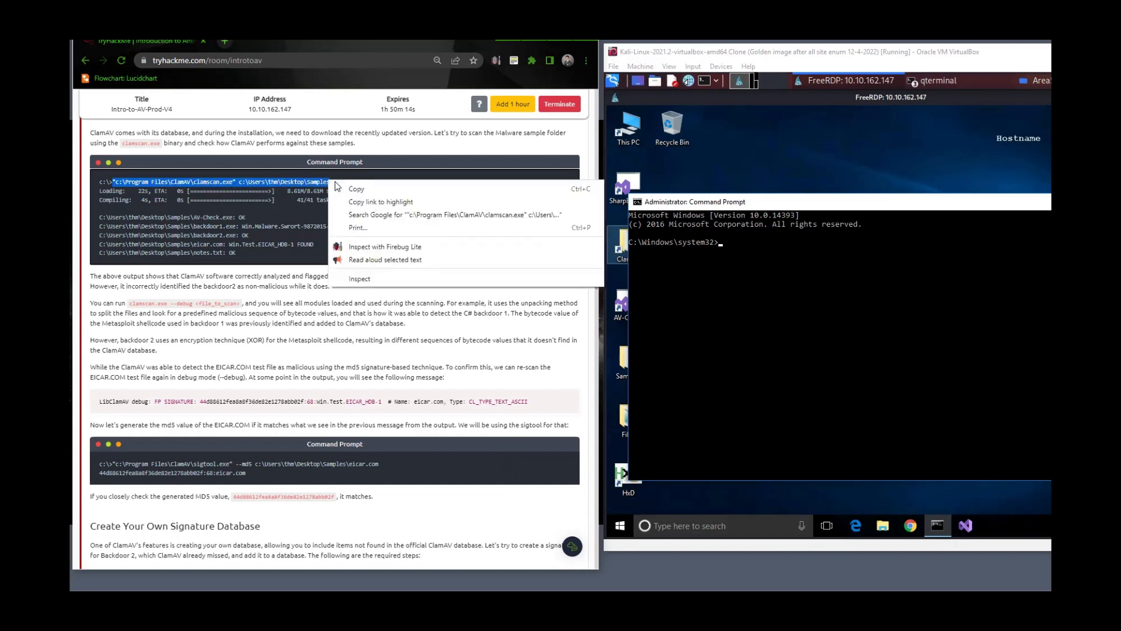
pyautogui.click(349, 192)
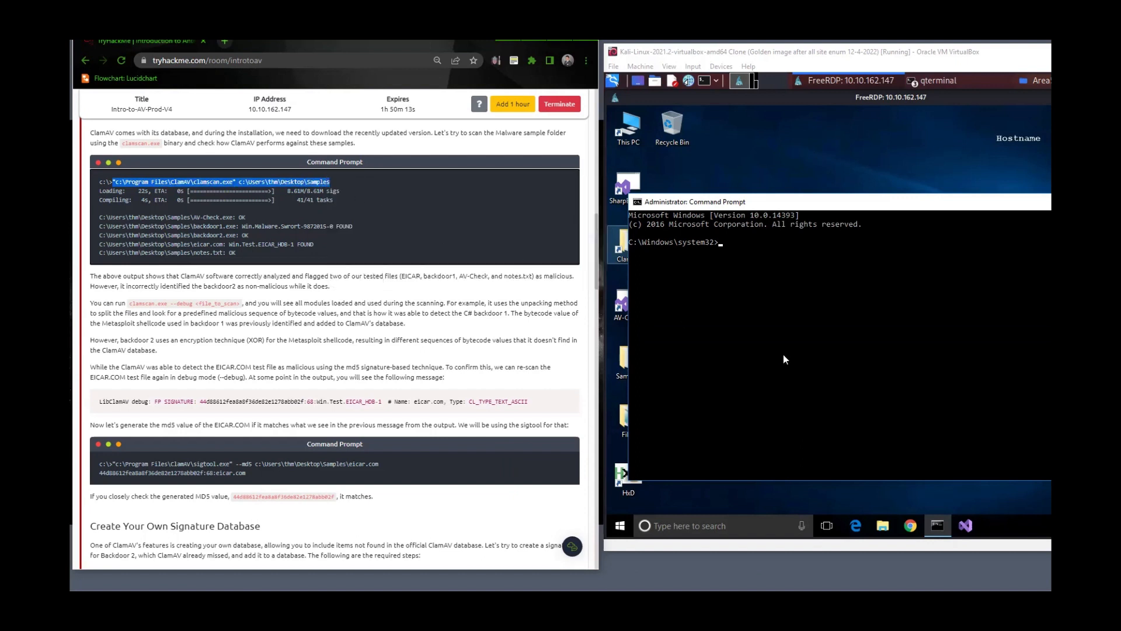
# Open File Explorer on the remote Windows machine and browse to the ClamAV folder inside Program Files on Local Disk (C:).
pyautogui.click(884, 525)
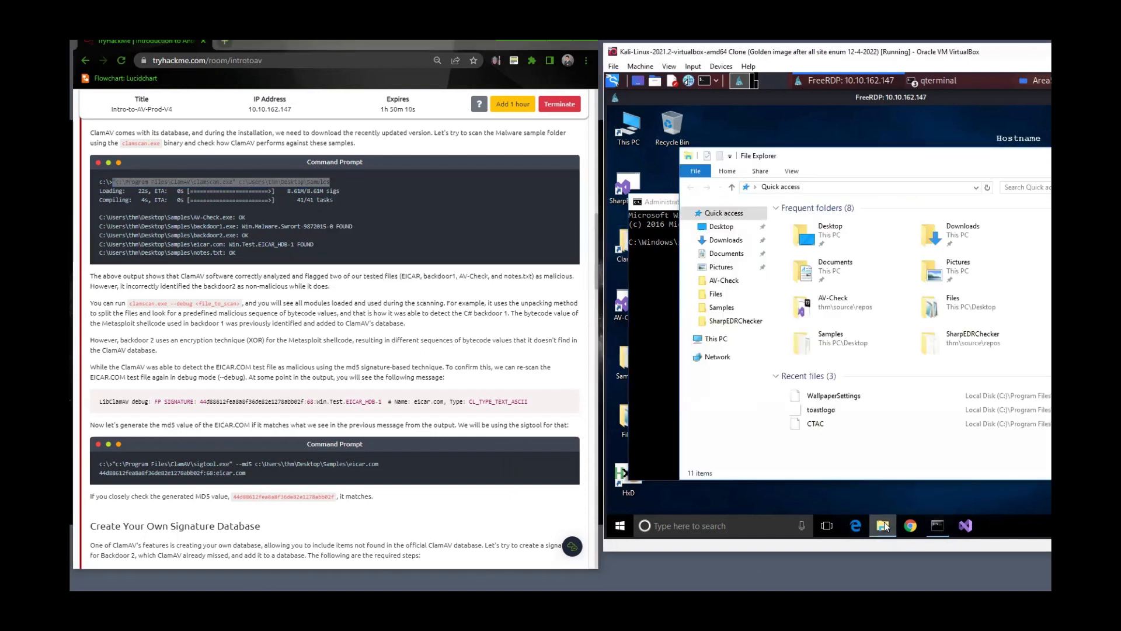
pyautogui.click(733, 339)
pyautogui.doubleClick(848, 344)
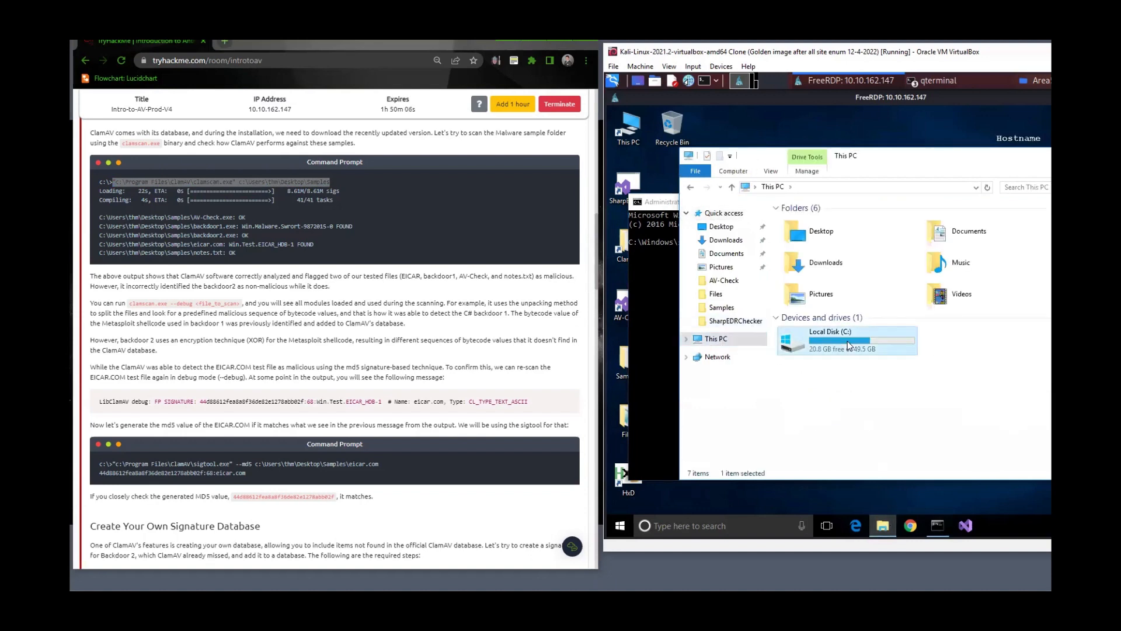
pyautogui.doubleClick(819, 248)
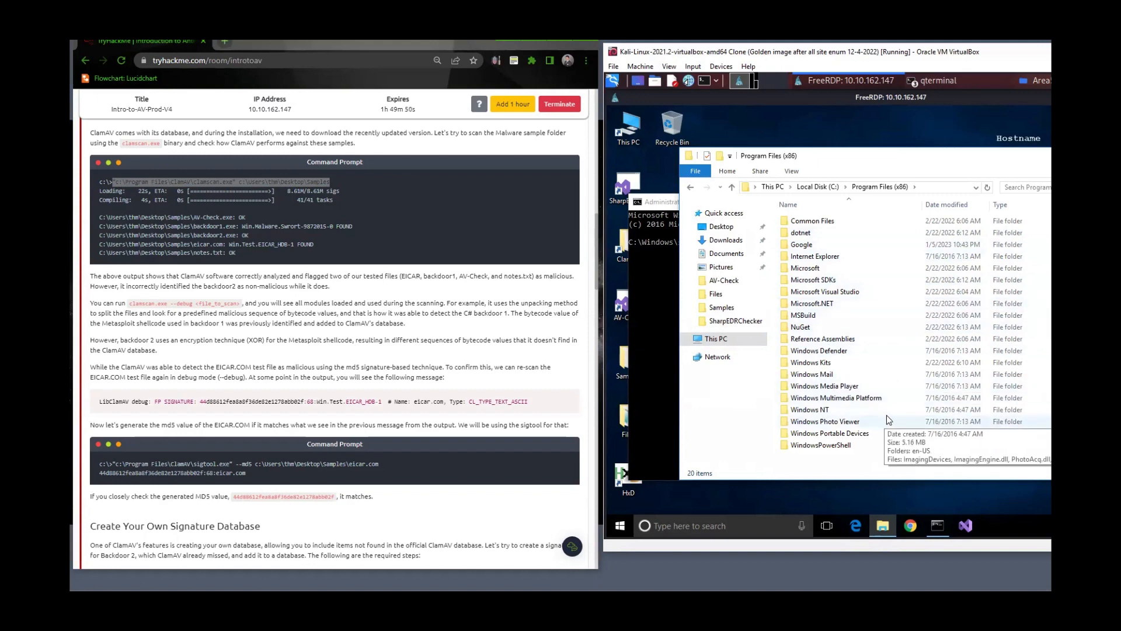
pyautogui.click(690, 187)
pyautogui.click(822, 234)
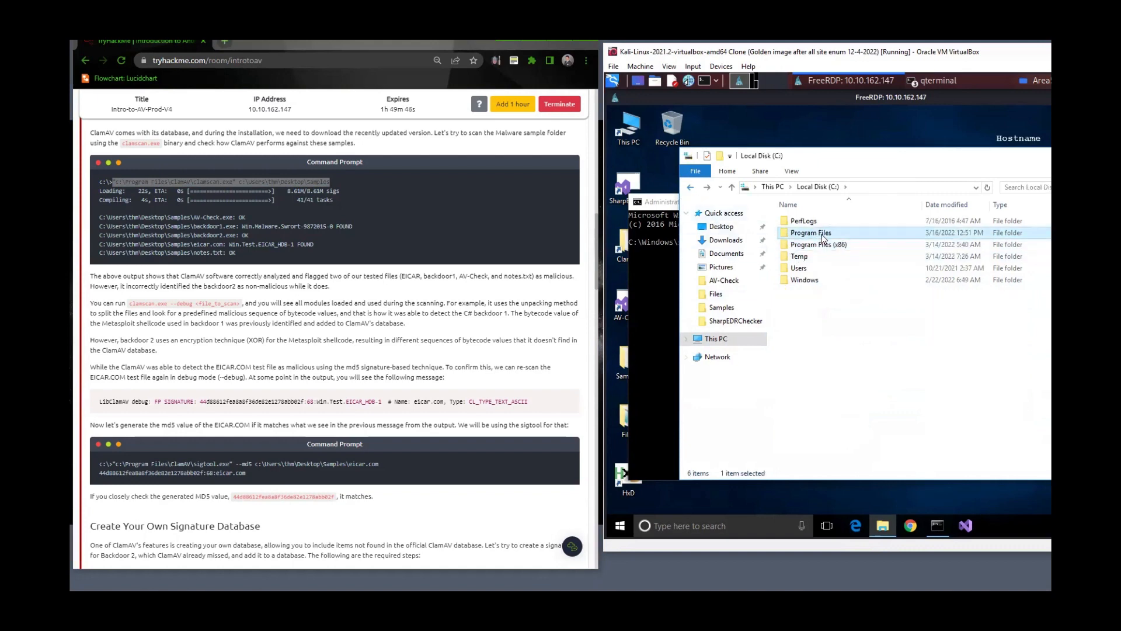
pyautogui.doubleClick(824, 234)
pyautogui.doubleClick(823, 234)
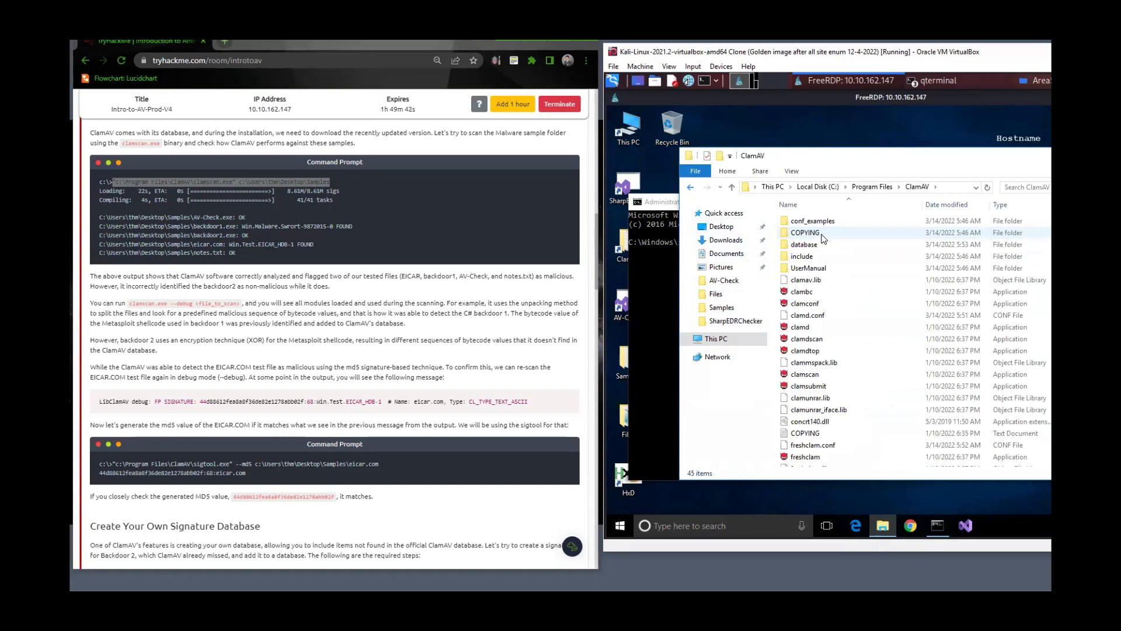
# Look through the ClamAV folder, enable the display of file name extensions, and select clambc.exe.
pyautogui.scroll(-2, 839, 447)
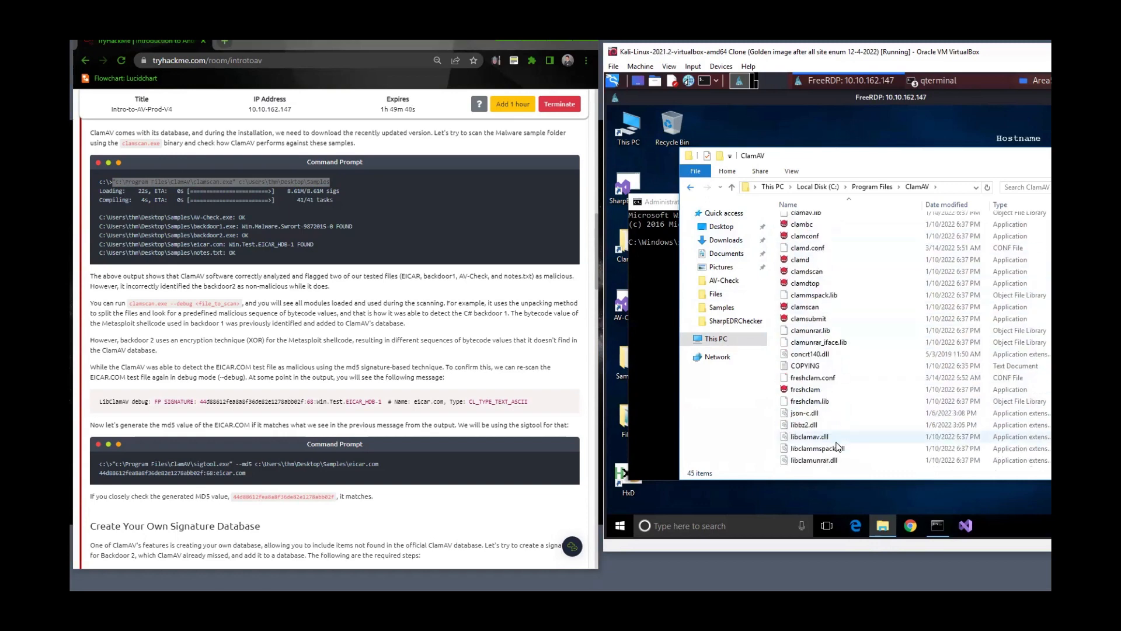
pyautogui.scroll(2, 839, 447)
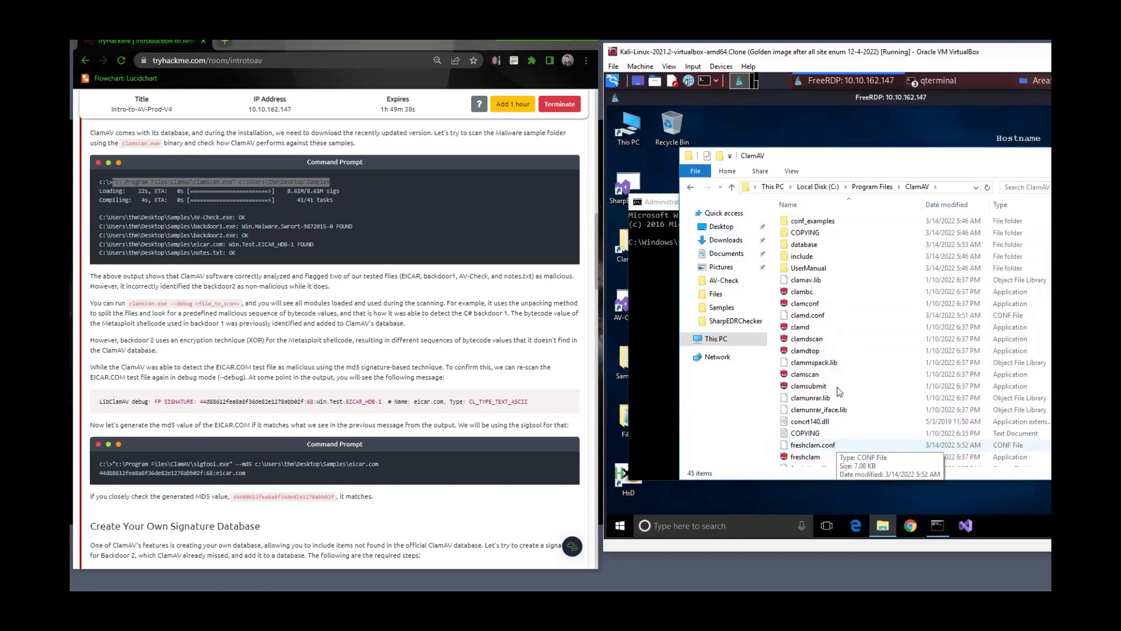
pyautogui.click(792, 171)
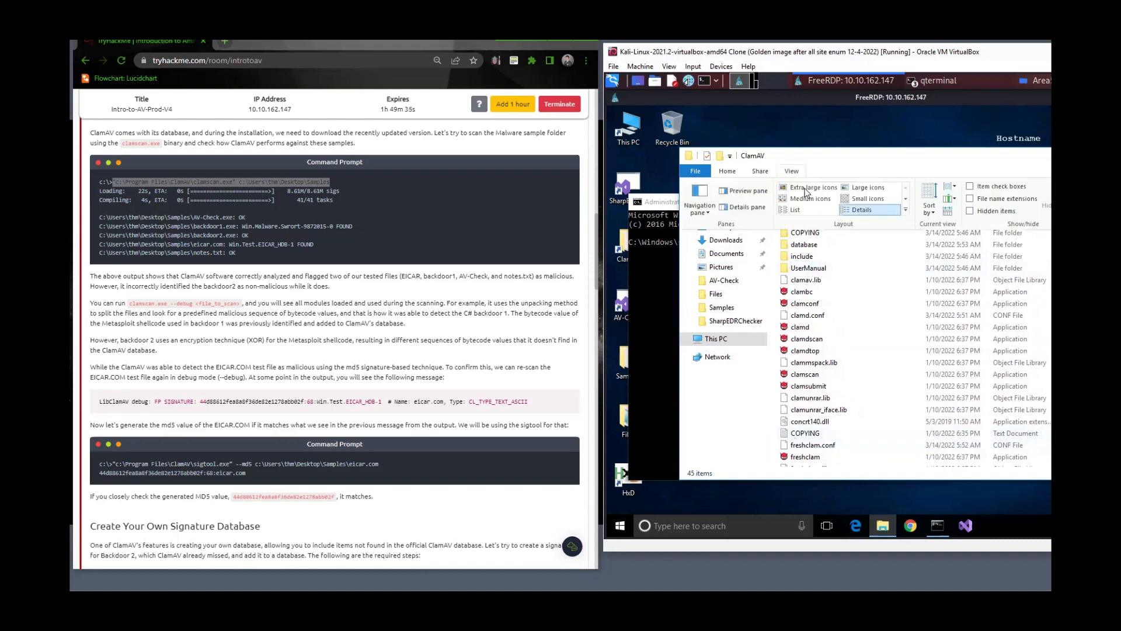
pyautogui.click(971, 200)
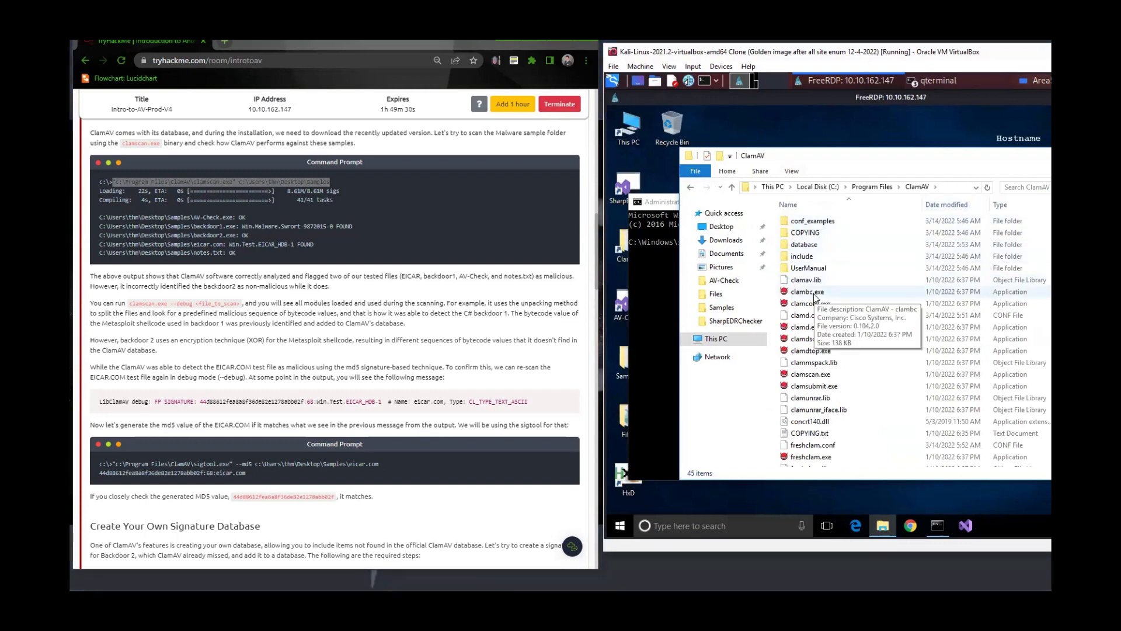
pyautogui.click(821, 296)
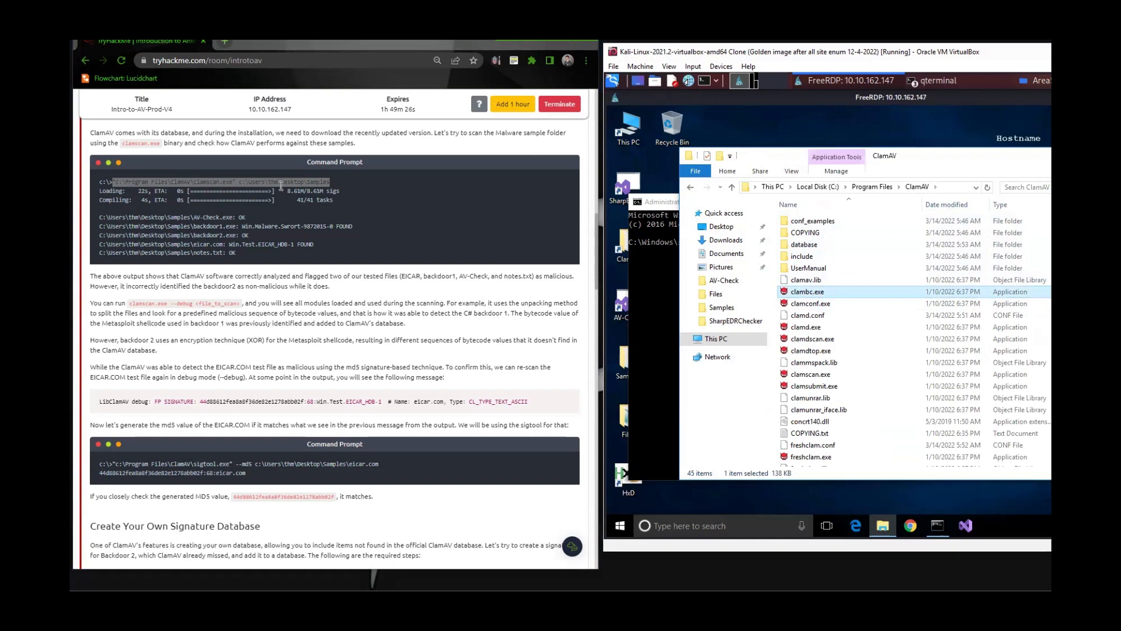
# Move the Command Prompt window clear of the desktop icons and open the Samples folder on the remote desktop.
pyautogui.click(663, 204)
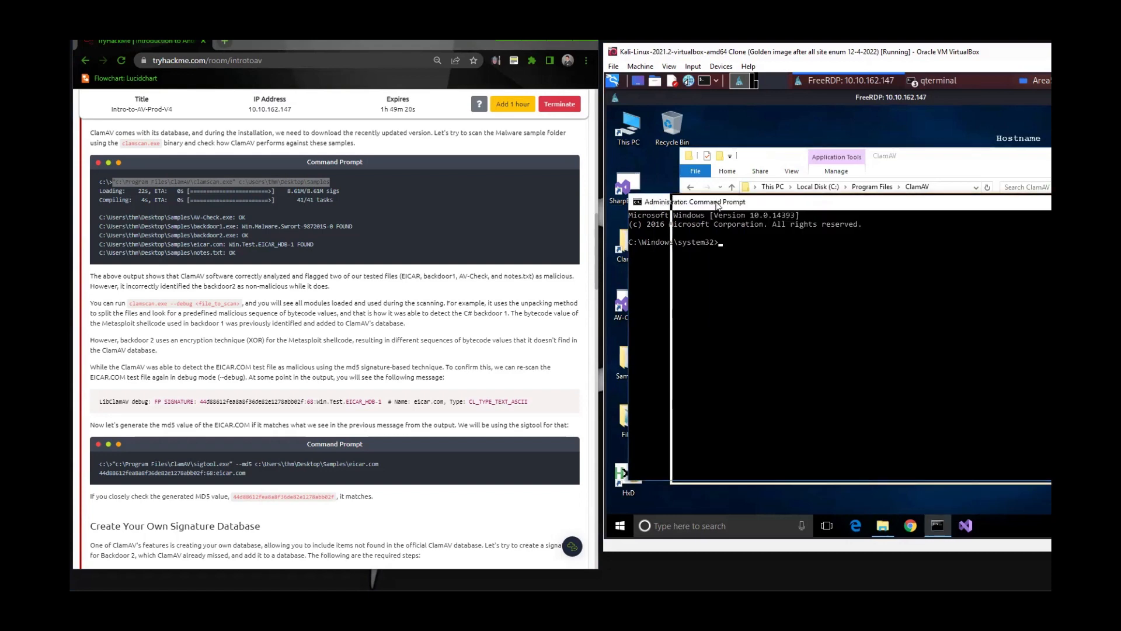
pyautogui.moveTo(692, 203); pyautogui.dragTo(738, 203)
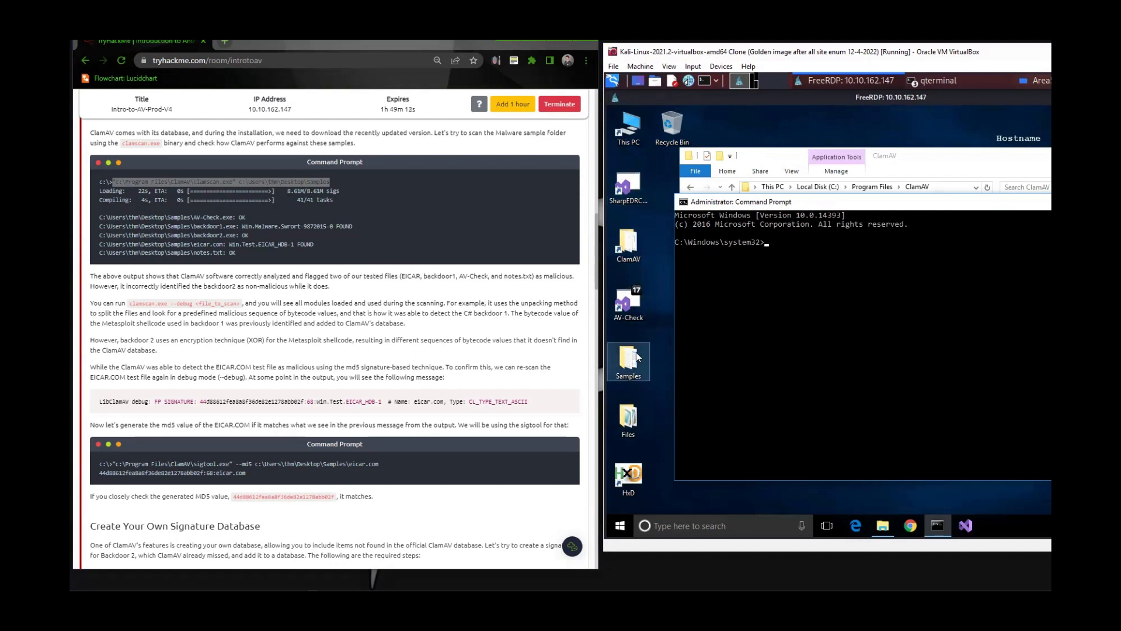
pyautogui.doubleClick(622, 366)
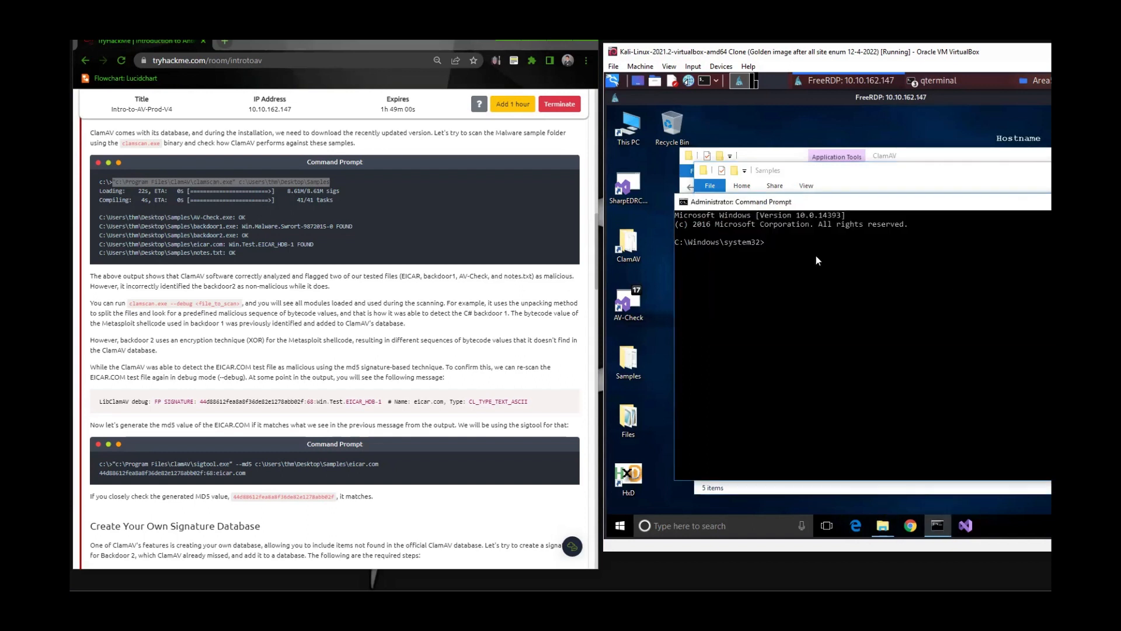
# Copy the Task 5 scan command and run "c:\Program Files\ClamAV\clamscan.exe" c:\Users\thm\Desktop\Samples in the administrator Command Prompt.
pyautogui.rightClick(266, 186)
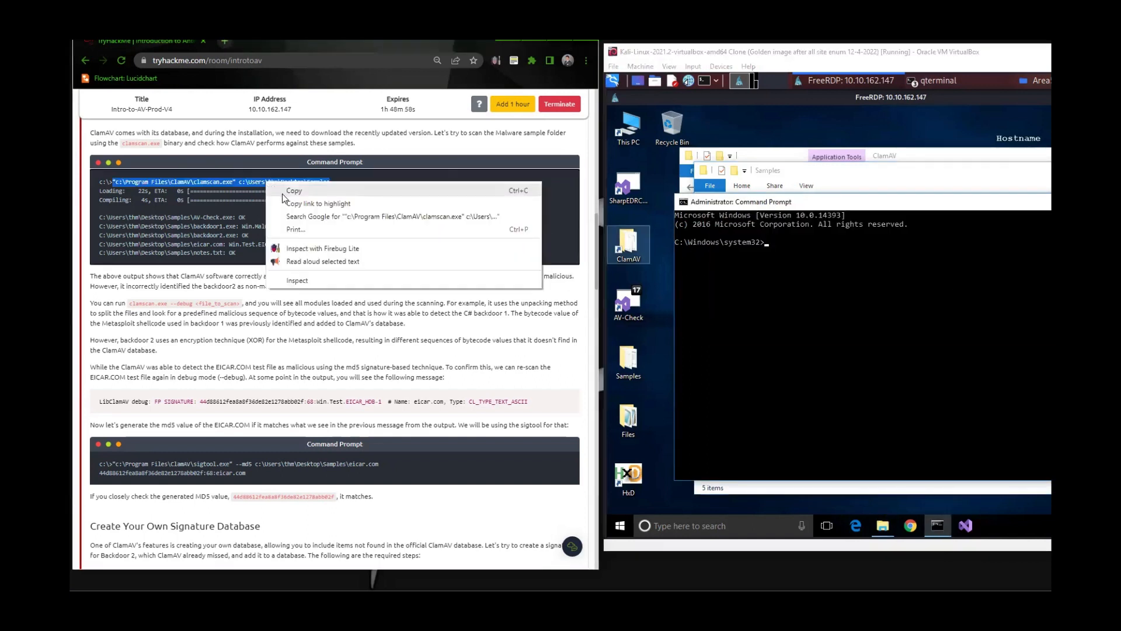
pyautogui.click(293, 191)
pyautogui.click(782, 250)
pyautogui.rightClick(783, 250)
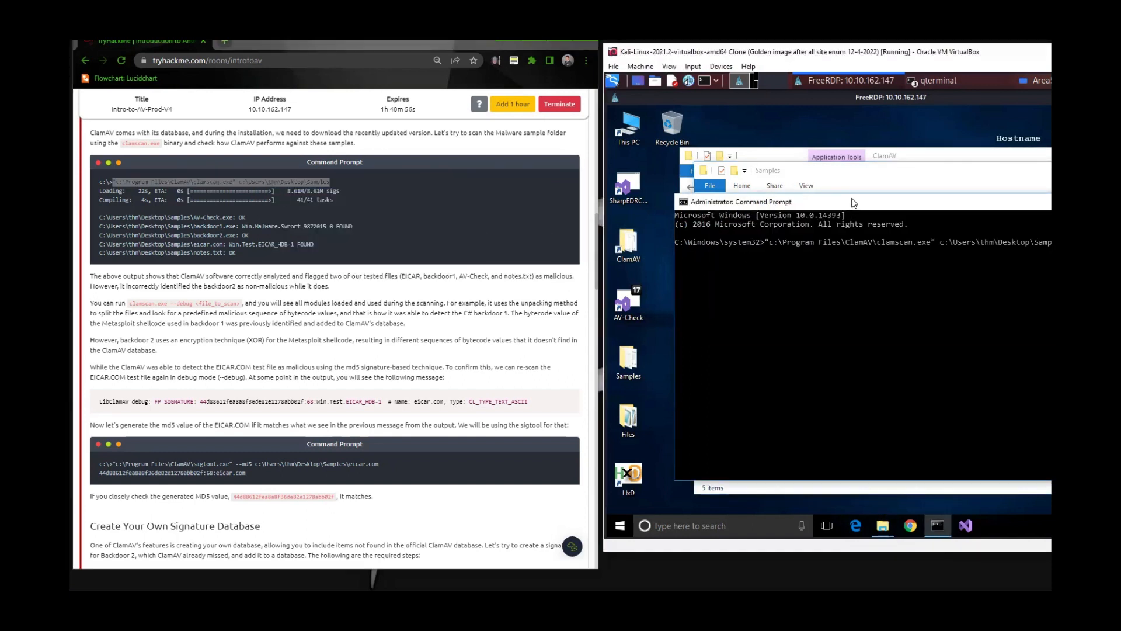
pyautogui.moveTo(855, 203); pyautogui.dragTo(786, 191)
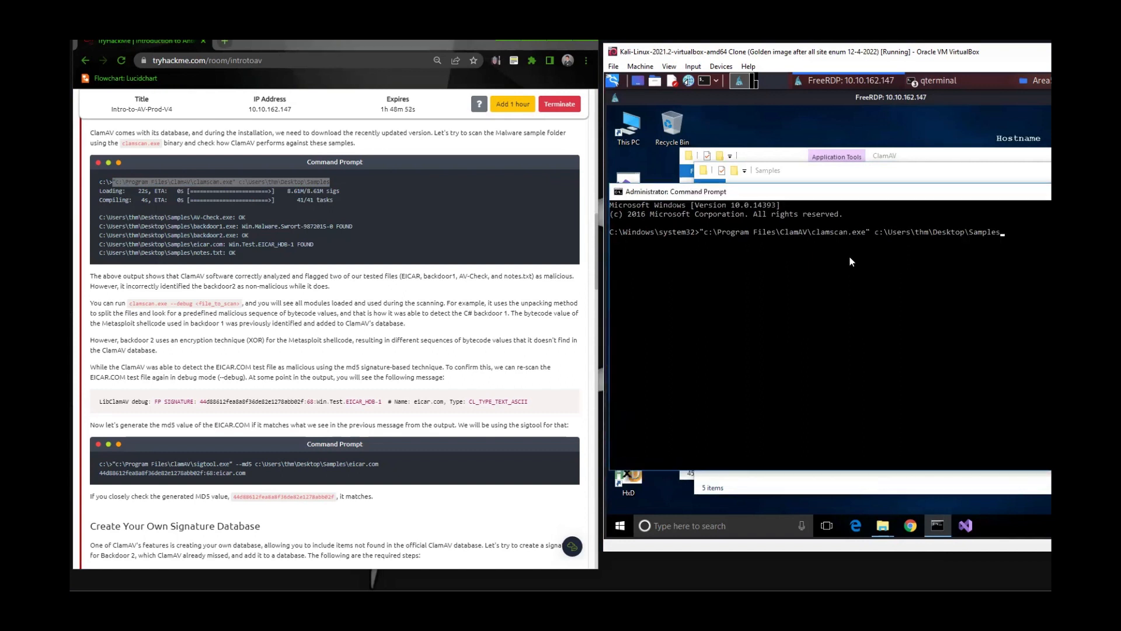
pyautogui.press('Return')
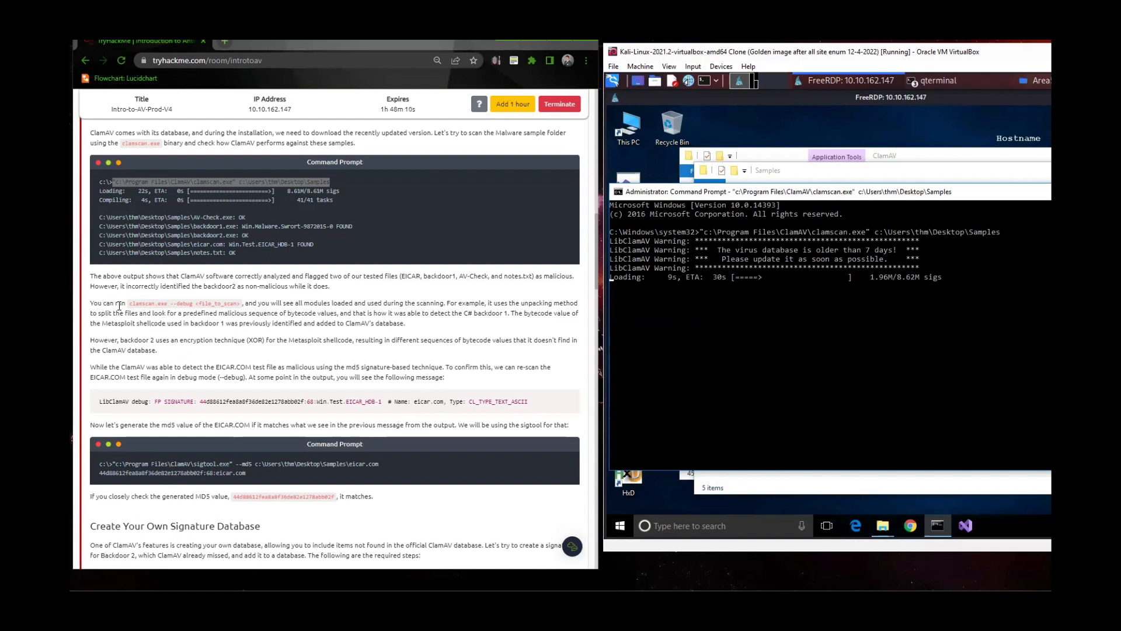
# Review the clamscan.exe --debug instruction and the Static Detection section of Task 5 while the scan runs.
pyautogui.moveTo(129, 303); pyautogui.dragTo(244, 307)
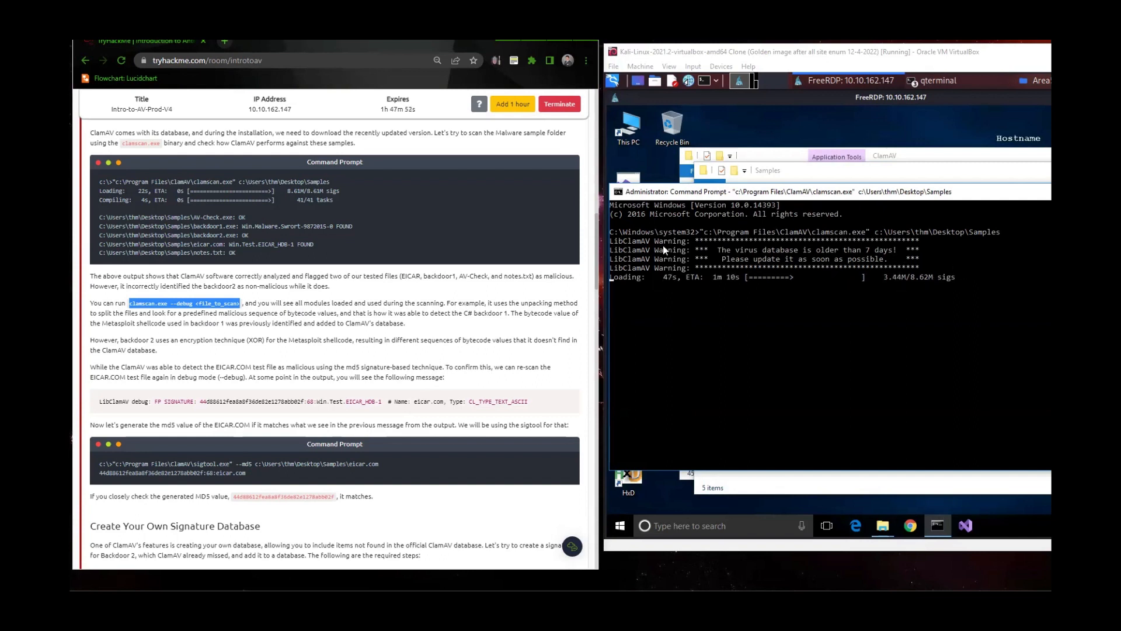
pyautogui.scroll(3, 385, 369)
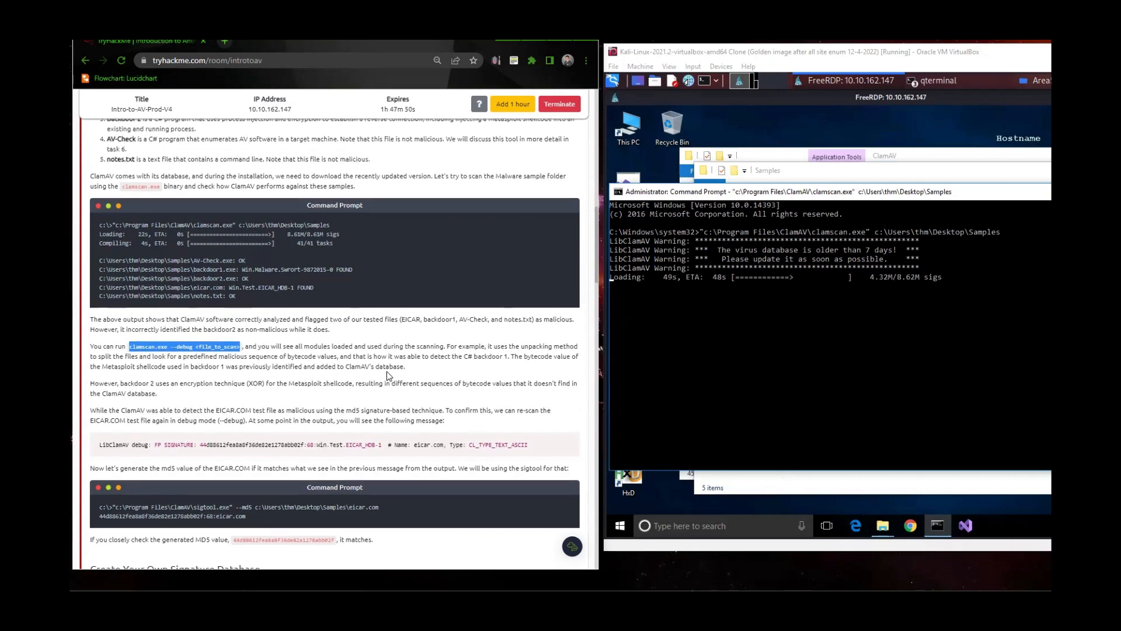
pyautogui.scroll(7, 387, 370)
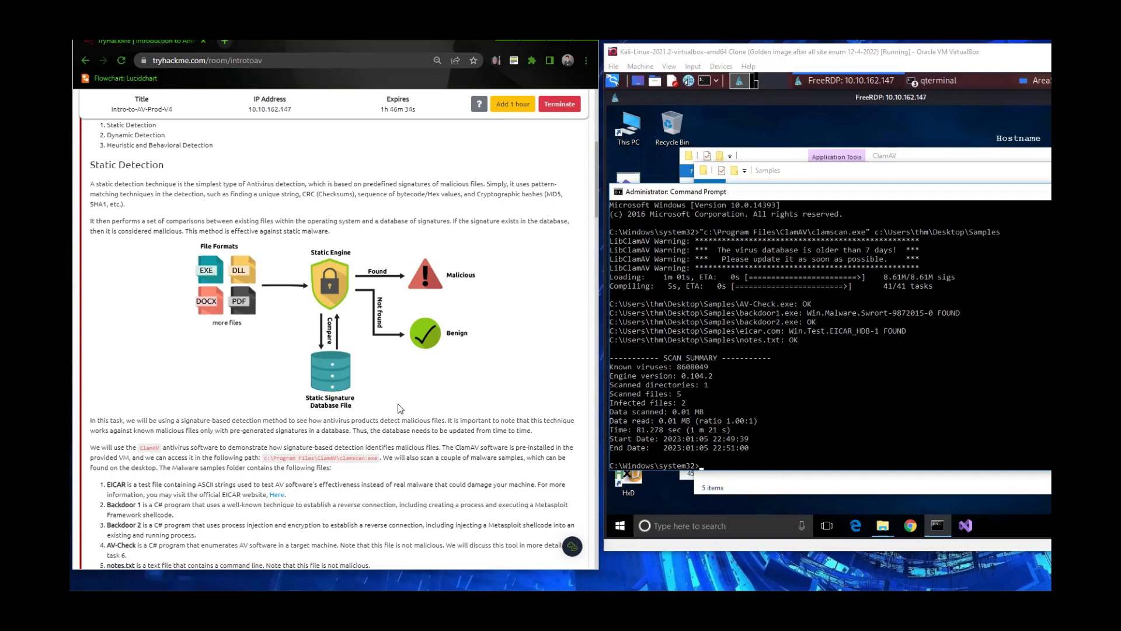
# Examine the scan result for each file in the Samples folder and compare it with the Task 5 explanation.
pyautogui.click(649, 376)
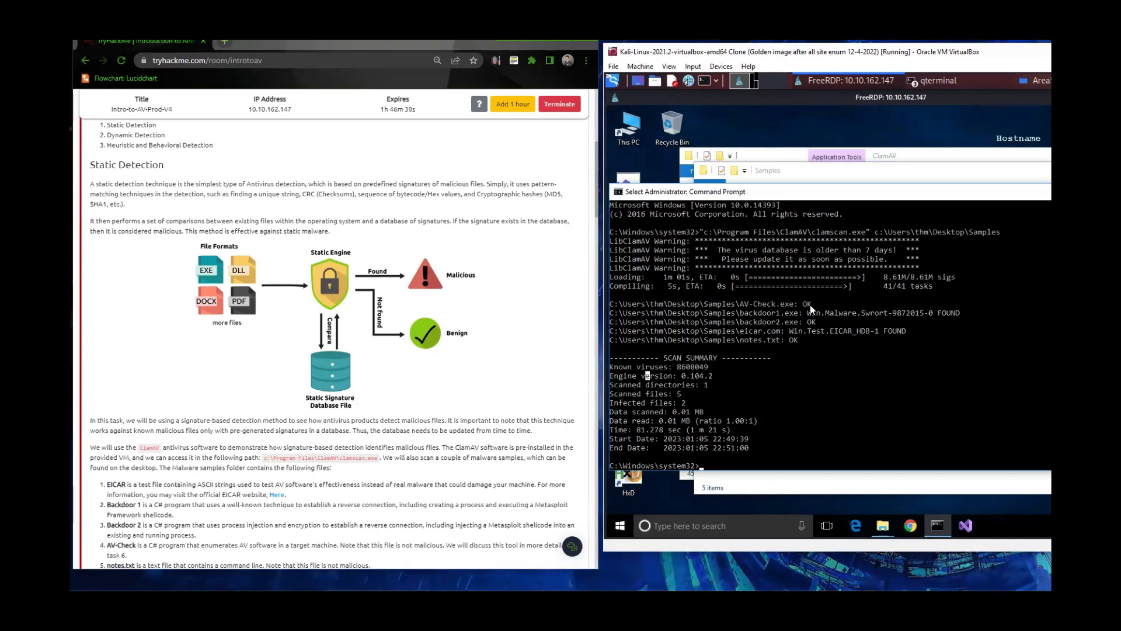
pyautogui.moveTo(962, 307); pyautogui.dragTo(617, 320)
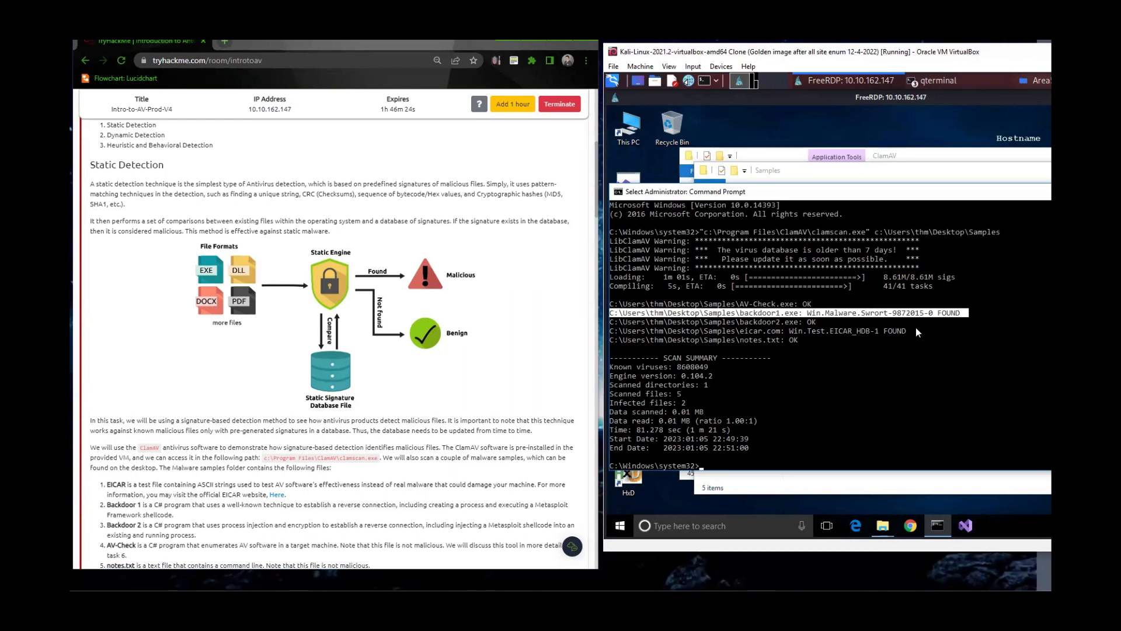
pyautogui.moveTo(911, 330); pyautogui.dragTo(612, 331)
pyautogui.moveTo(810, 339); pyautogui.dragTo(609, 339)
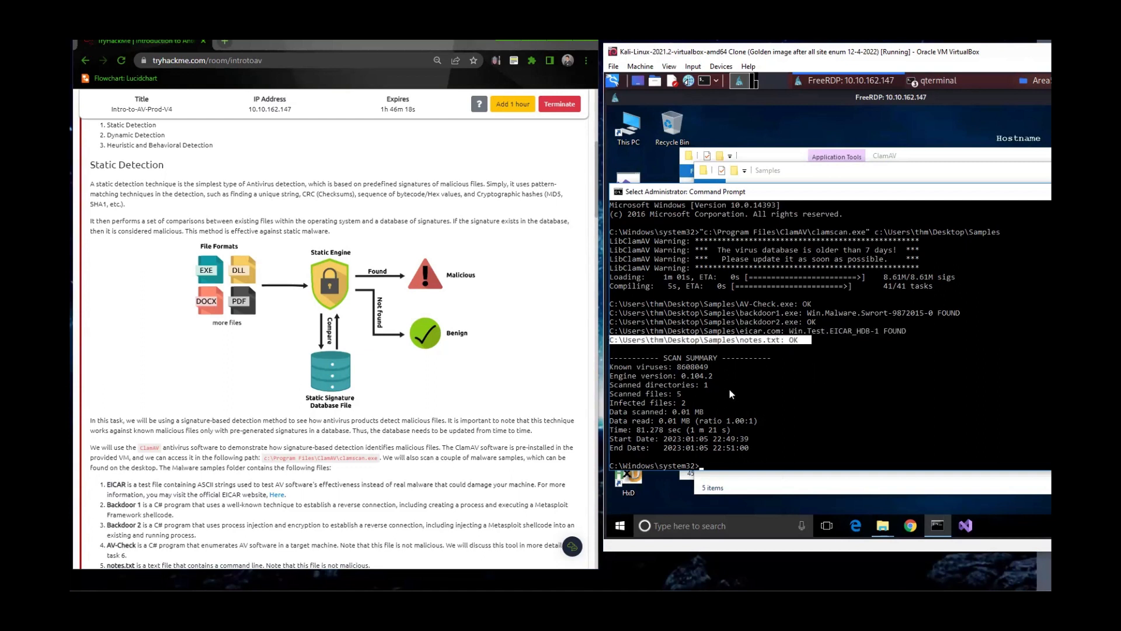
pyautogui.scroll(-2, 804, 383)
pyautogui.scroll(1, 804, 384)
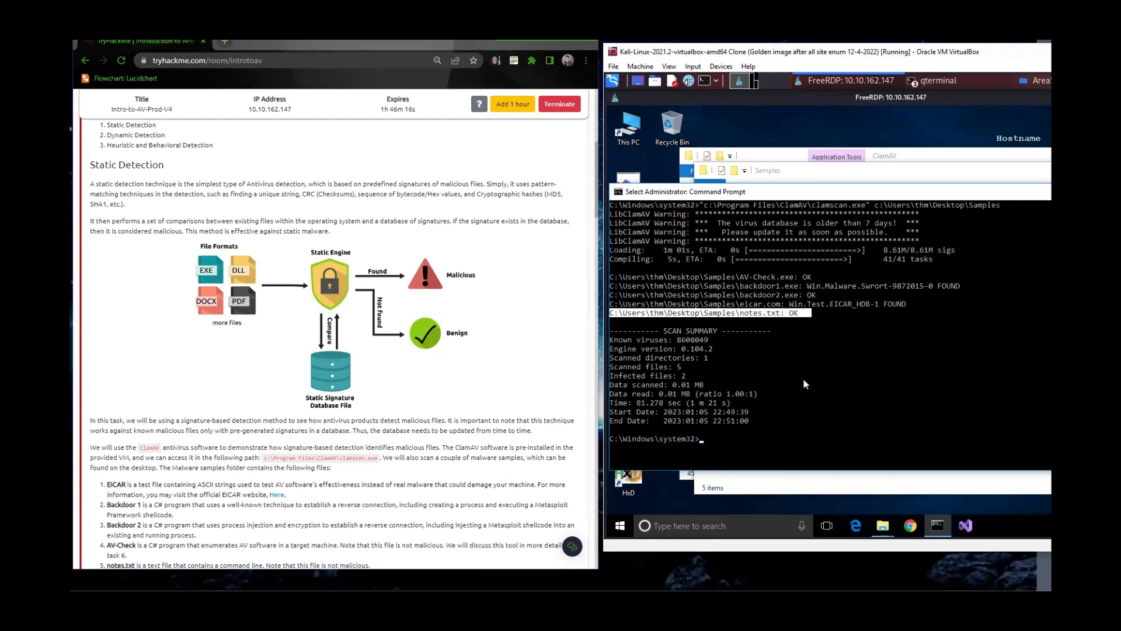
pyautogui.scroll(-3, 413, 443)
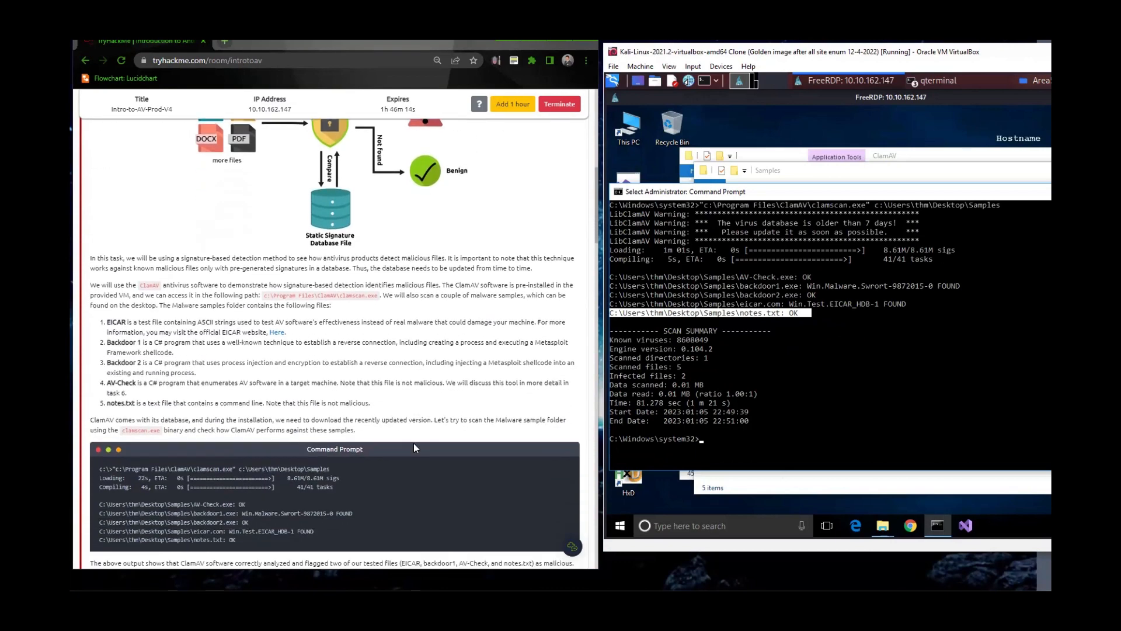
pyautogui.scroll(-2, 414, 443)
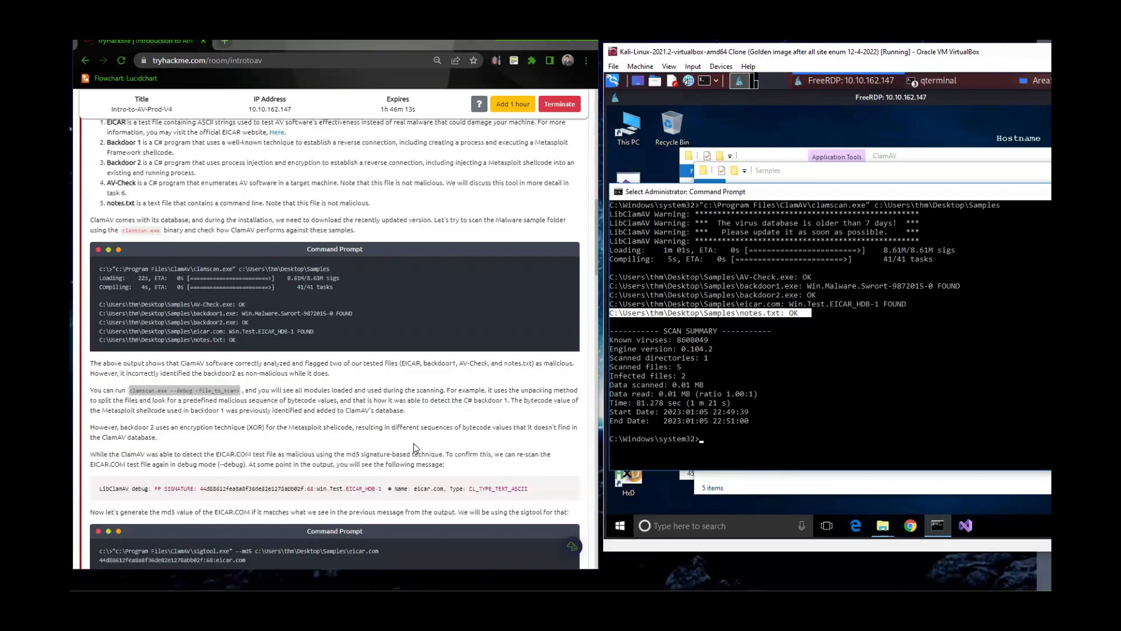
pyautogui.scroll(-1, 414, 448)
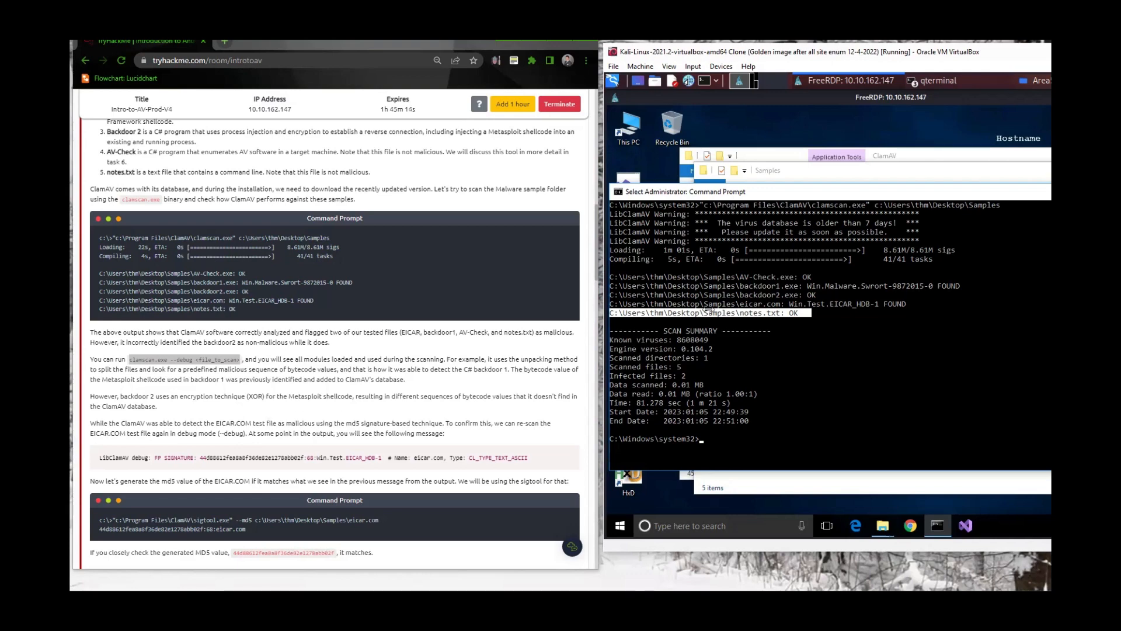
pyautogui.moveTo(814, 294); pyautogui.dragTo(610, 296)
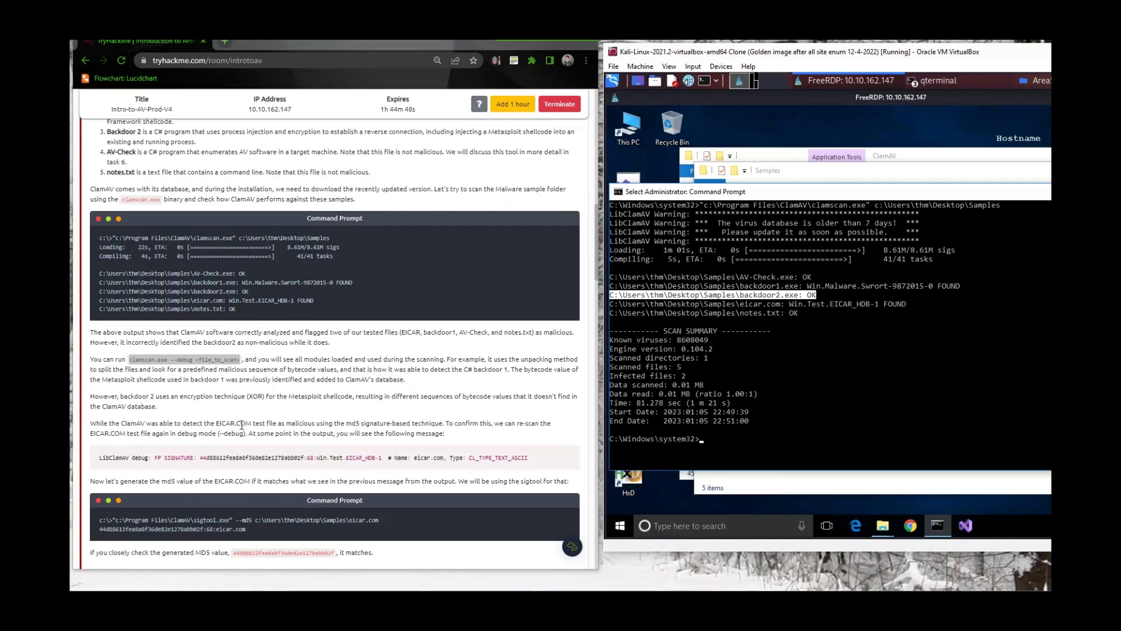
pyautogui.click(772, 304)
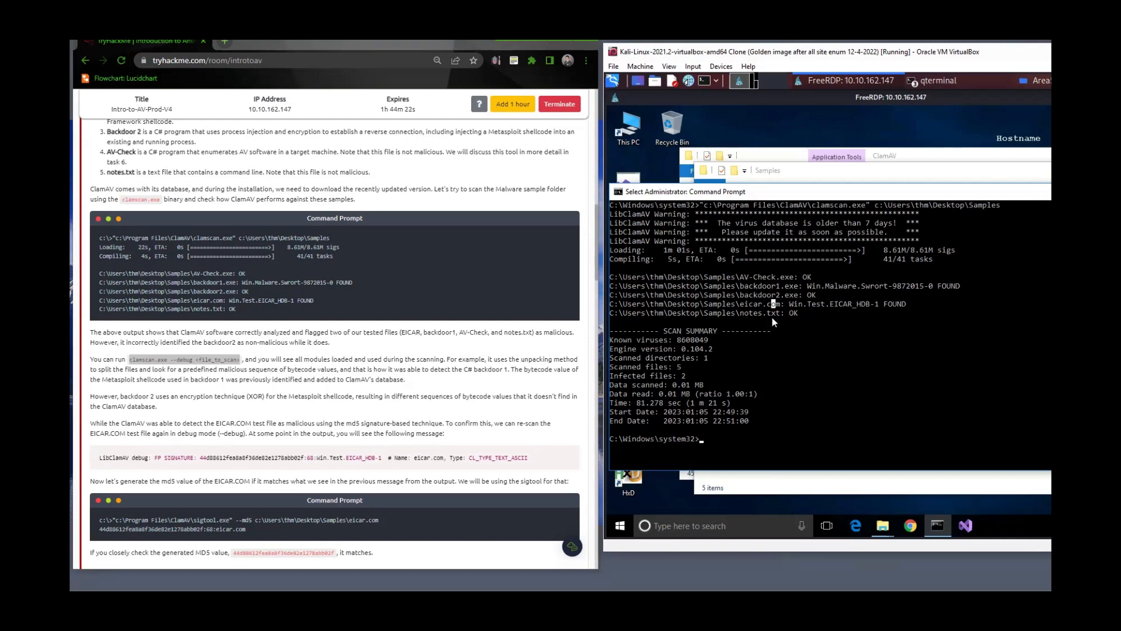
pyautogui.scroll(1, 782, 325)
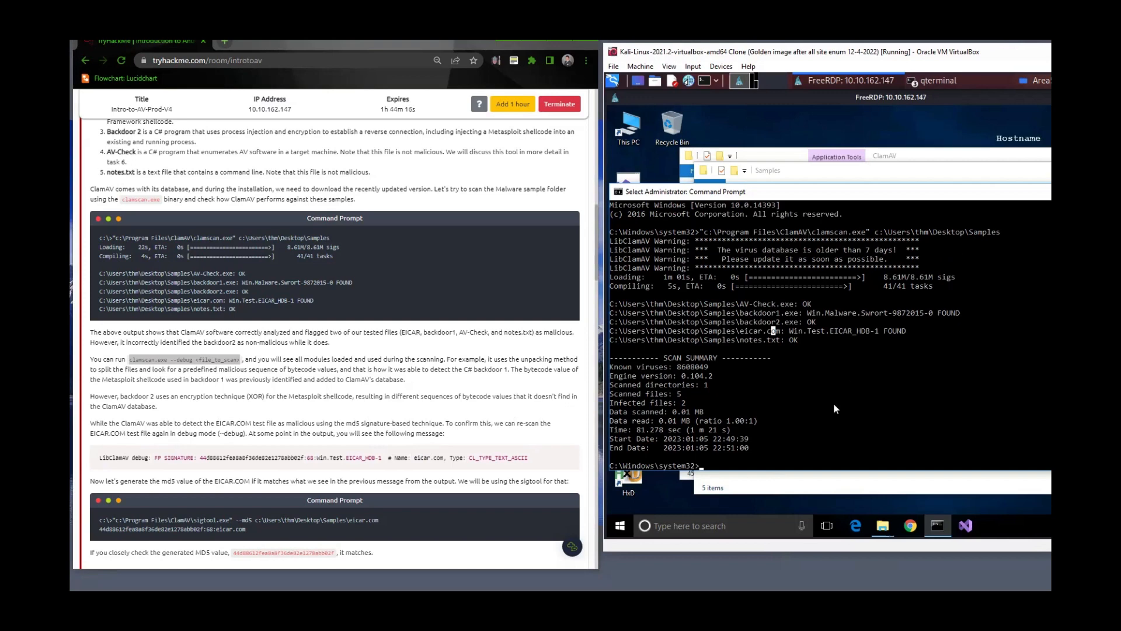
pyautogui.scroll(-2, 833, 402)
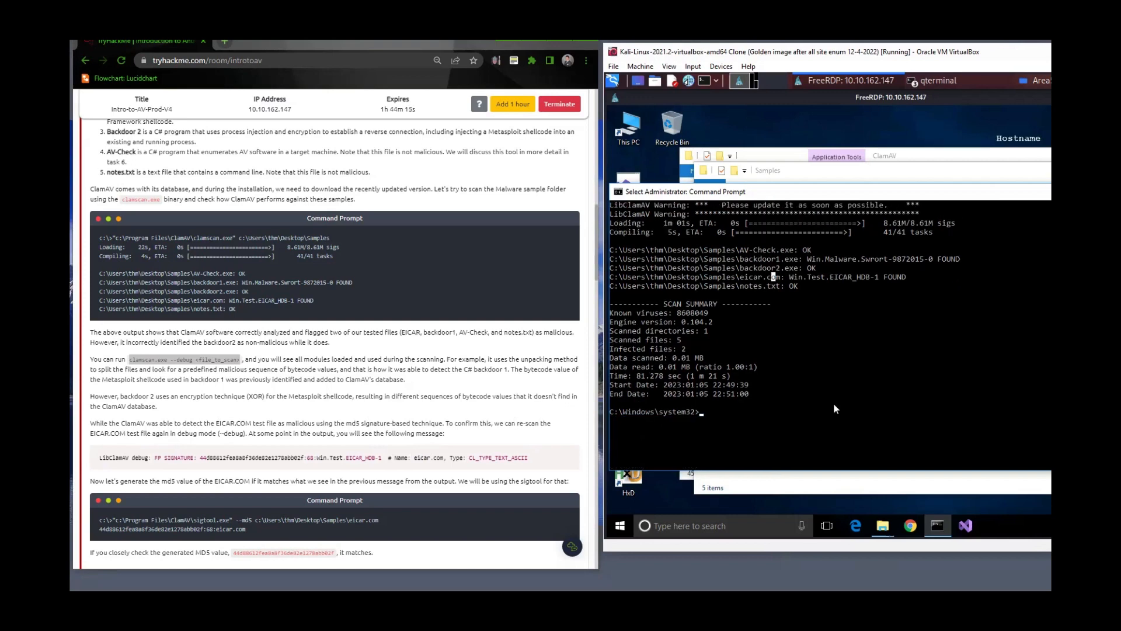
# Run clamscan.exe with --debug on c:\Users\thm\Desktop\Samples\eicar.com and compare the output with the FP SIGNATURE message in Task 5.
pyautogui.rightClick(813, 427)
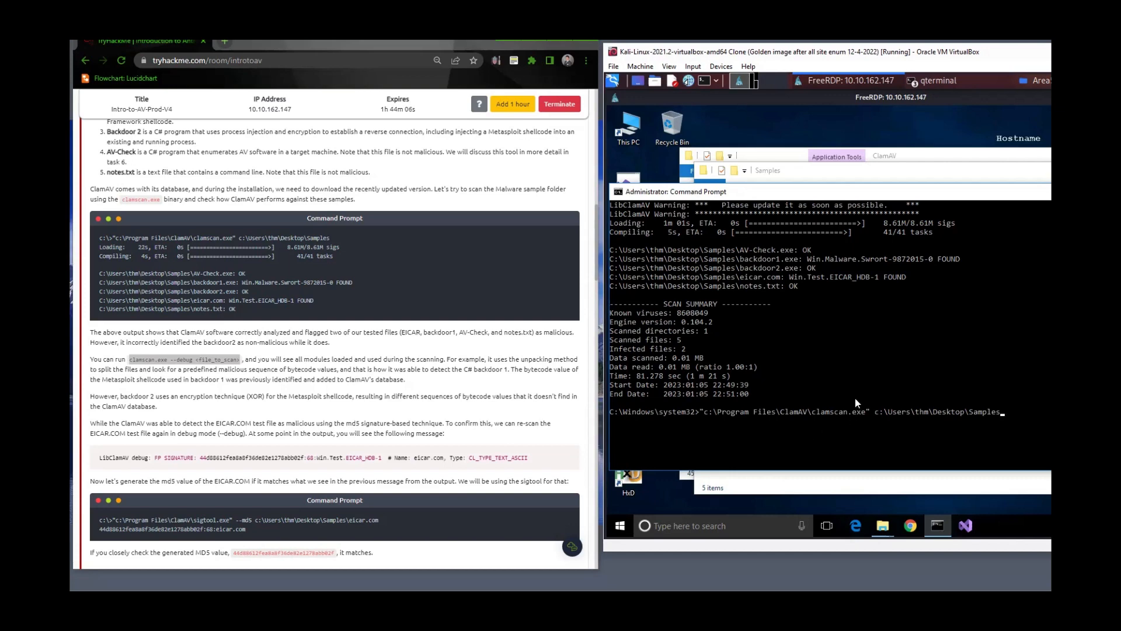
pyautogui.scroll(2, 859, 387)
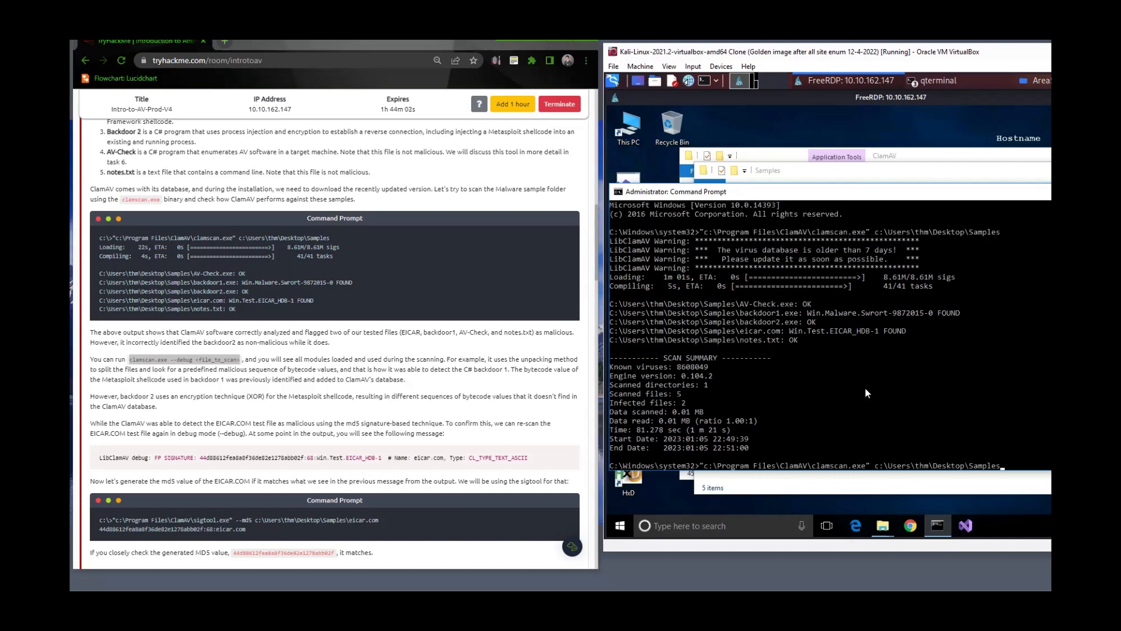
pyautogui.scroll(-1, 864, 387)
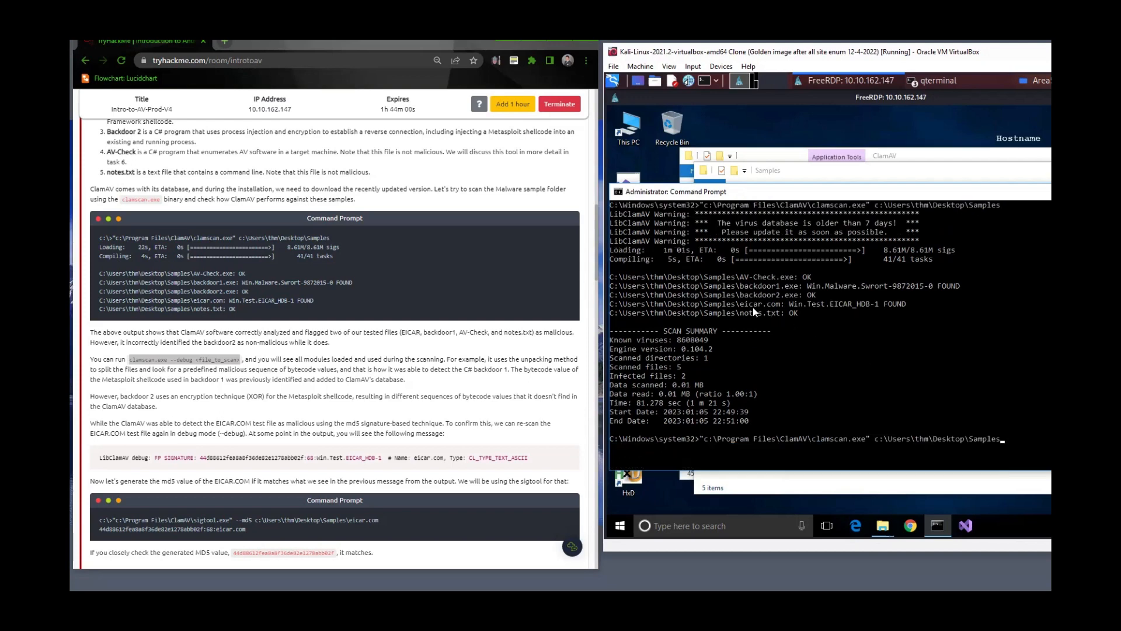
pyautogui.moveTo(744, 304); pyautogui.dragTo(780, 304)
pyautogui.click(1016, 440)
pyautogui.write('\\')
pyautogui.write('--debug')
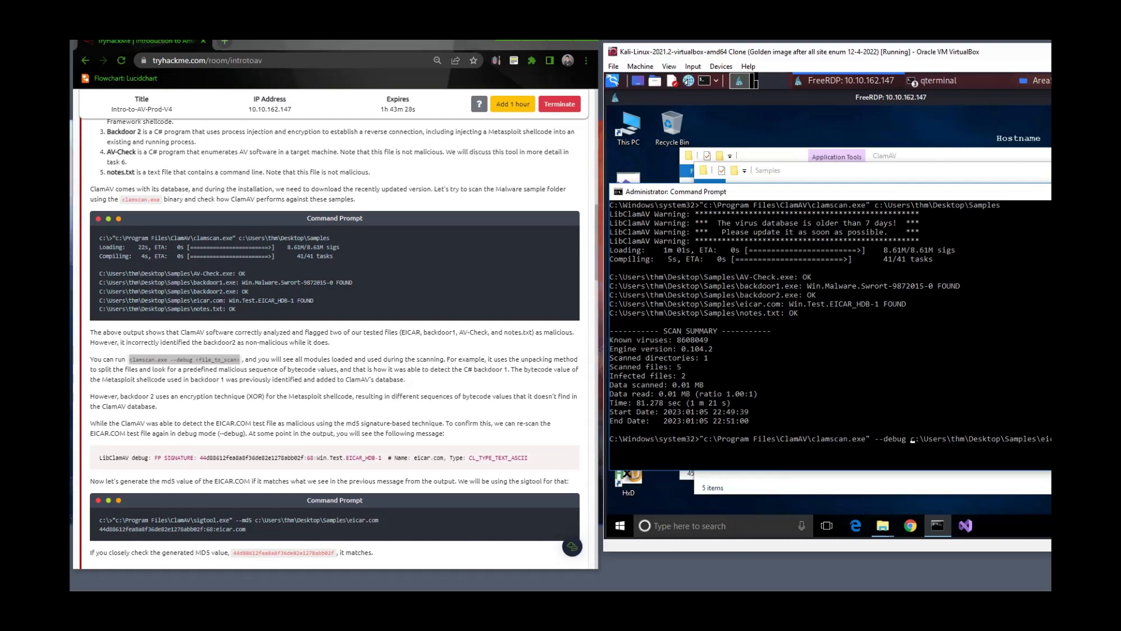
pyautogui.click(1075, 442)
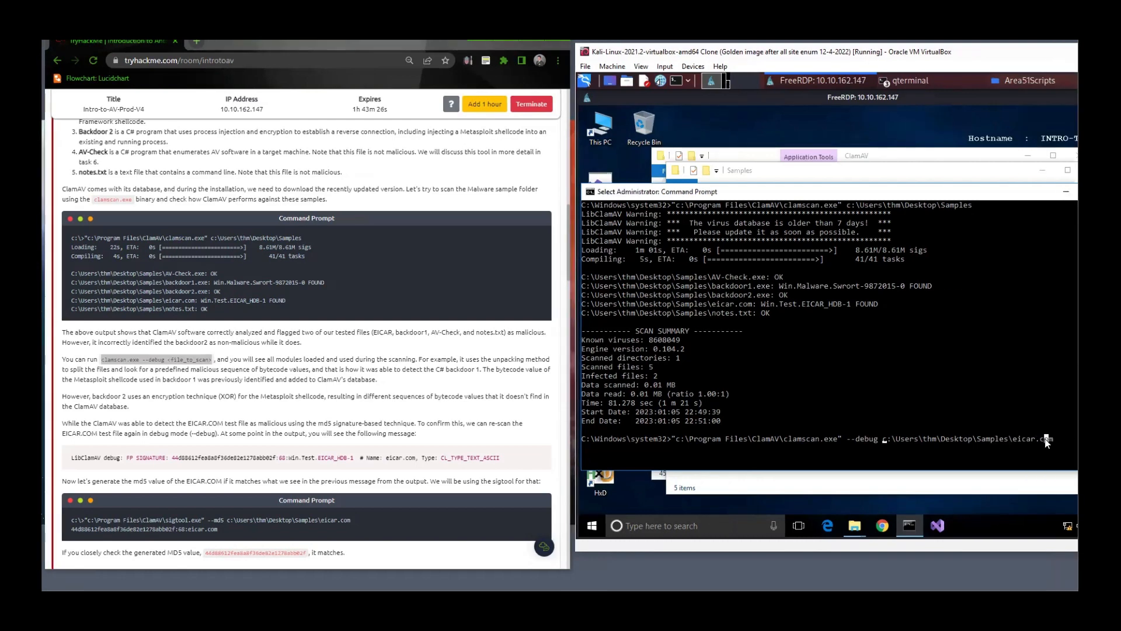
pyautogui.press('Return')
pyautogui.press('Return')
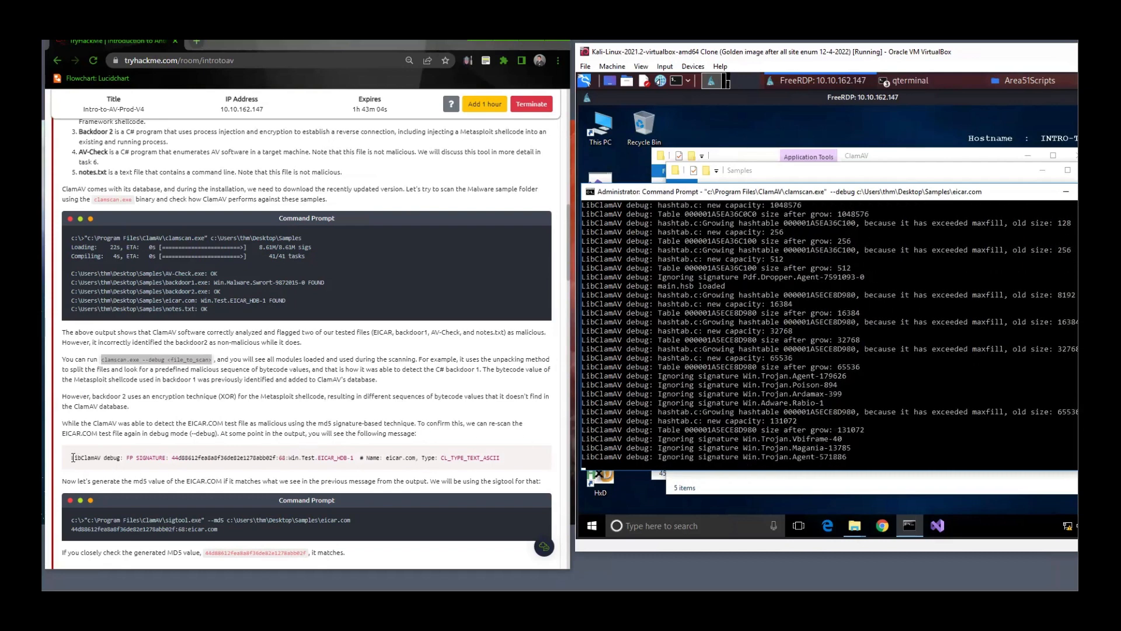
pyautogui.moveTo(72, 457); pyautogui.dragTo(513, 459)
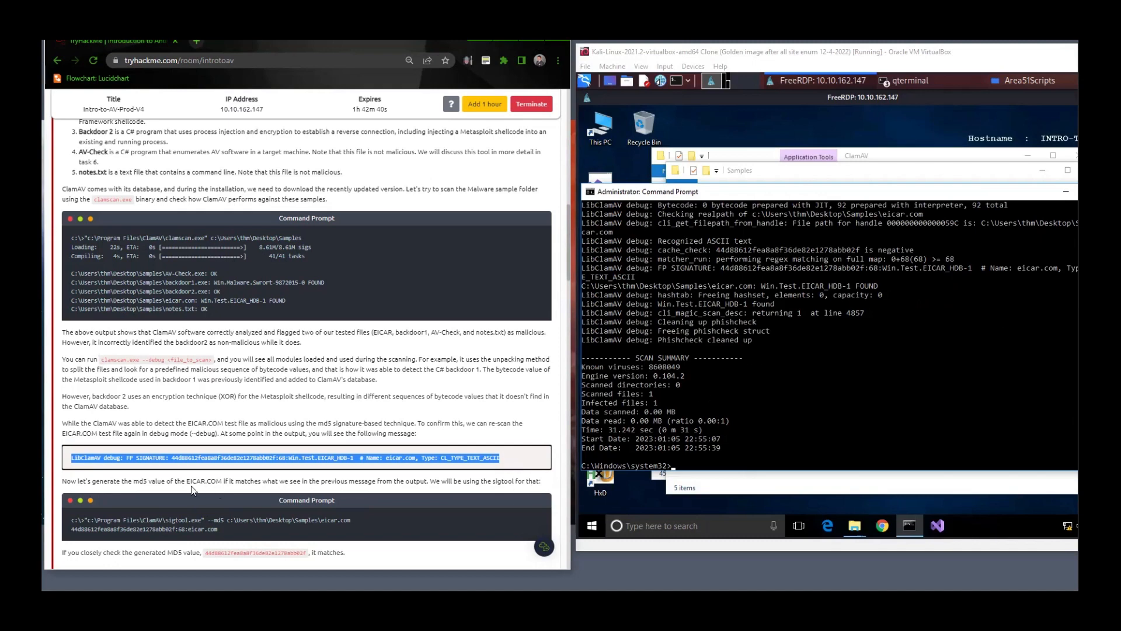
pyautogui.click(117, 455)
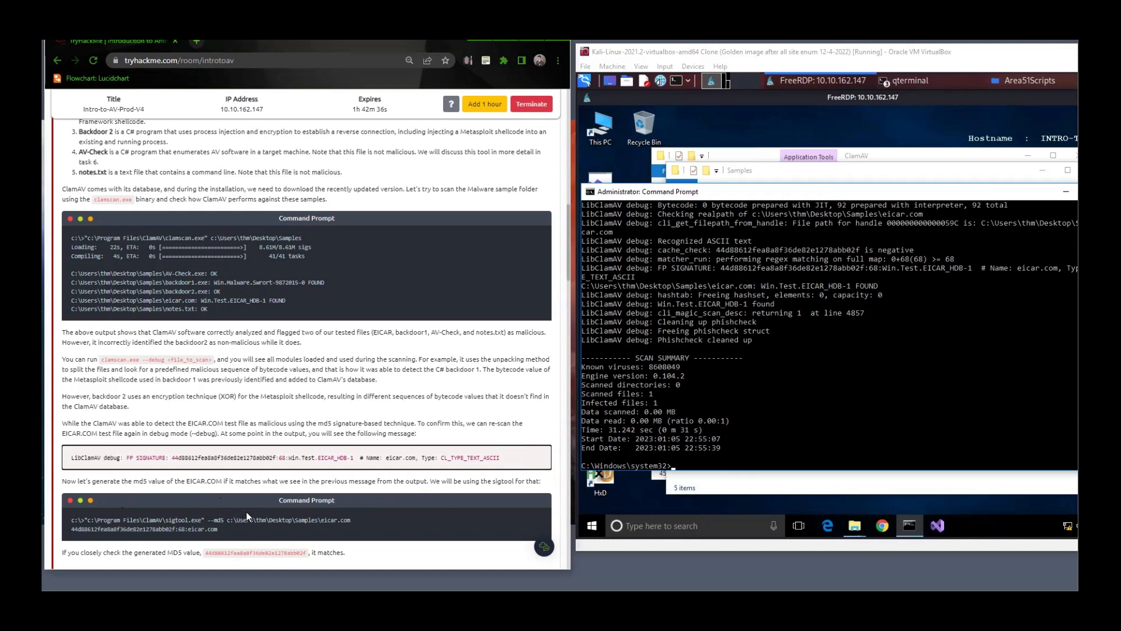
# Generate the MD5 of eicar.com with "c:\Program Files\ClamAV\sigtool.exe" --md5 c:\Users\thm\Desktop\Samples\eicar.com and compare it with the debug signature.
pyautogui.moveTo(352, 521); pyautogui.dragTo(85, 520)
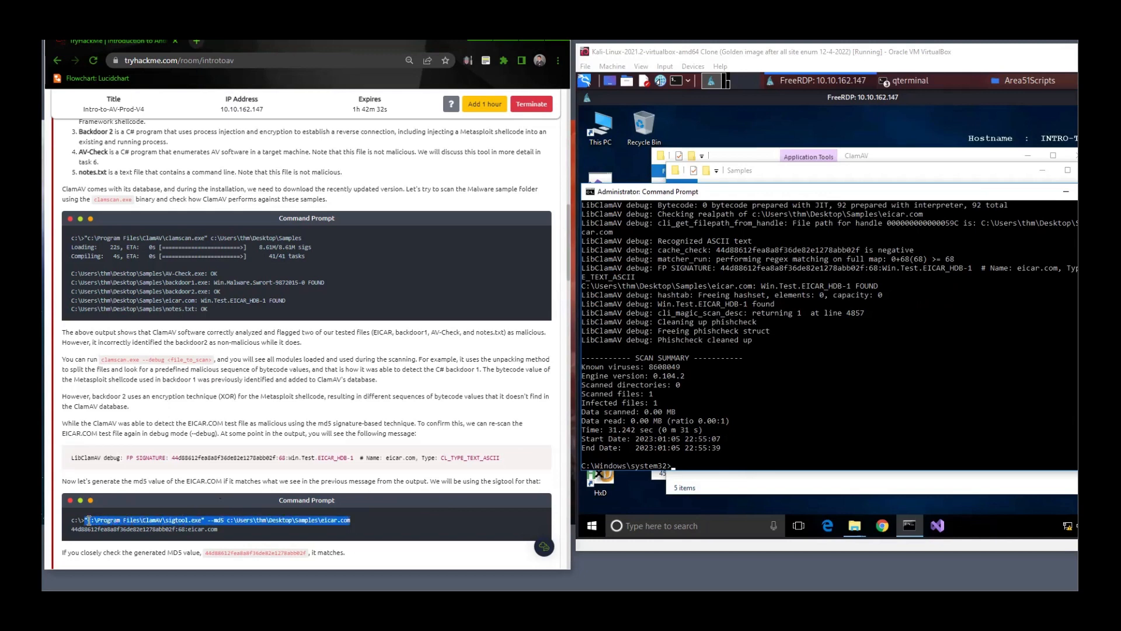
pyautogui.rightClick(89, 520)
pyautogui.click(128, 432)
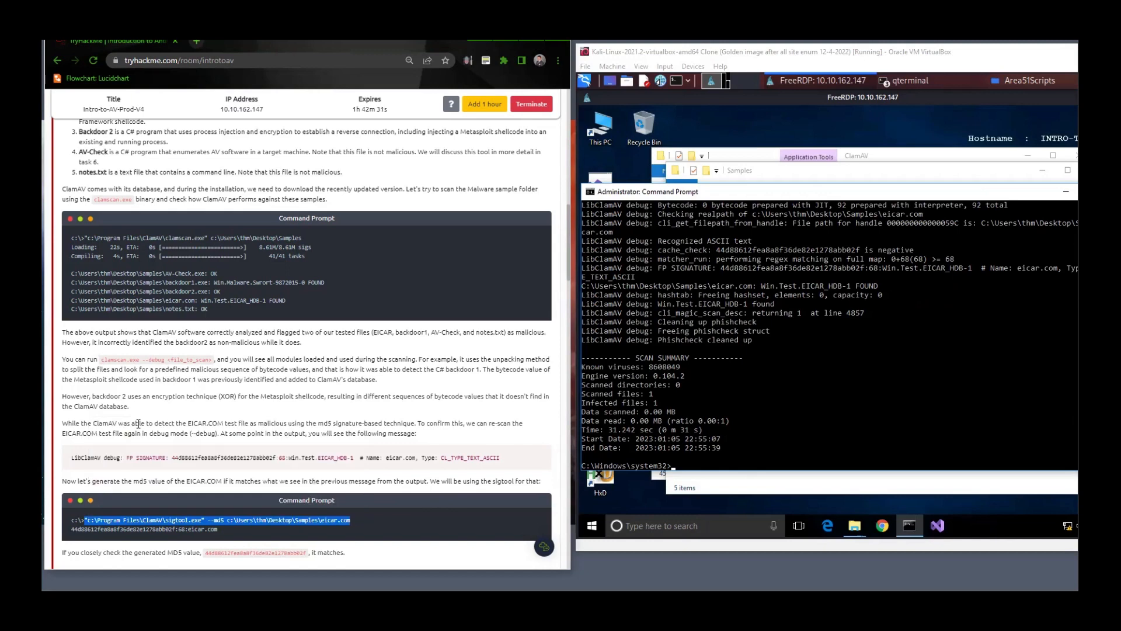
pyautogui.click(707, 464)
pyautogui.hotkey('ctrl', 'v')
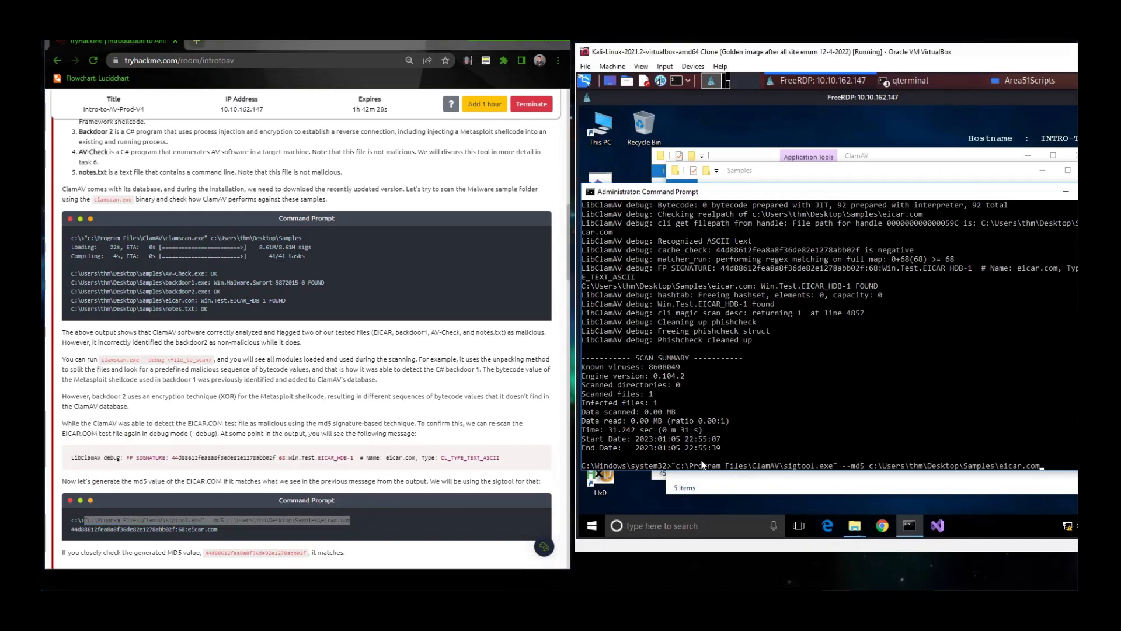
pyautogui.press('Return')
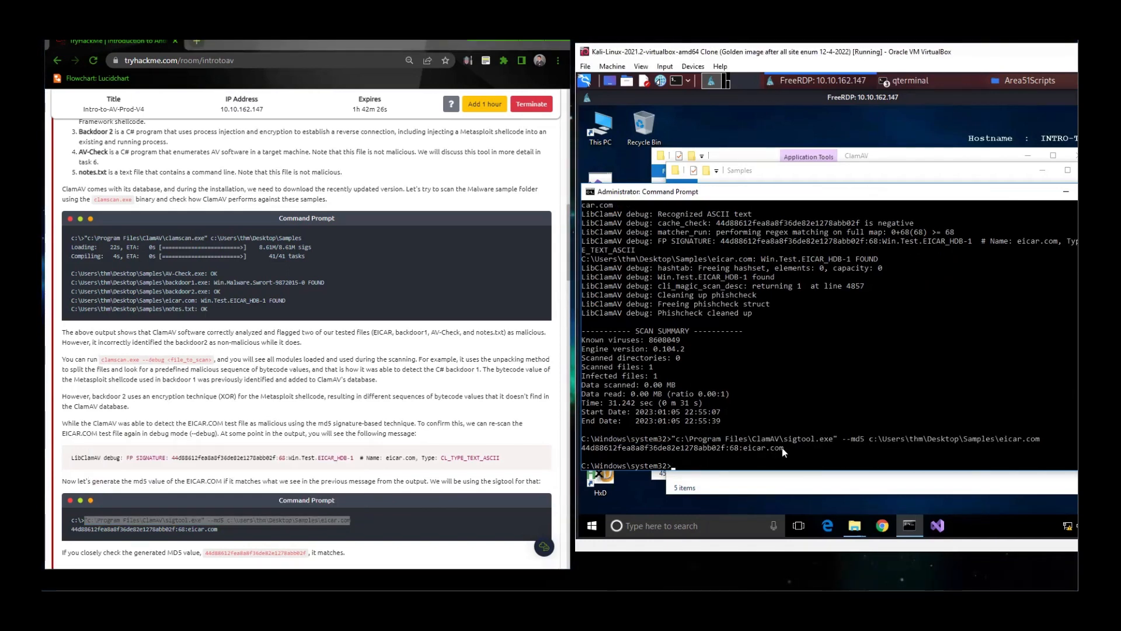
pyautogui.moveTo(782, 448); pyautogui.dragTo(583, 448)
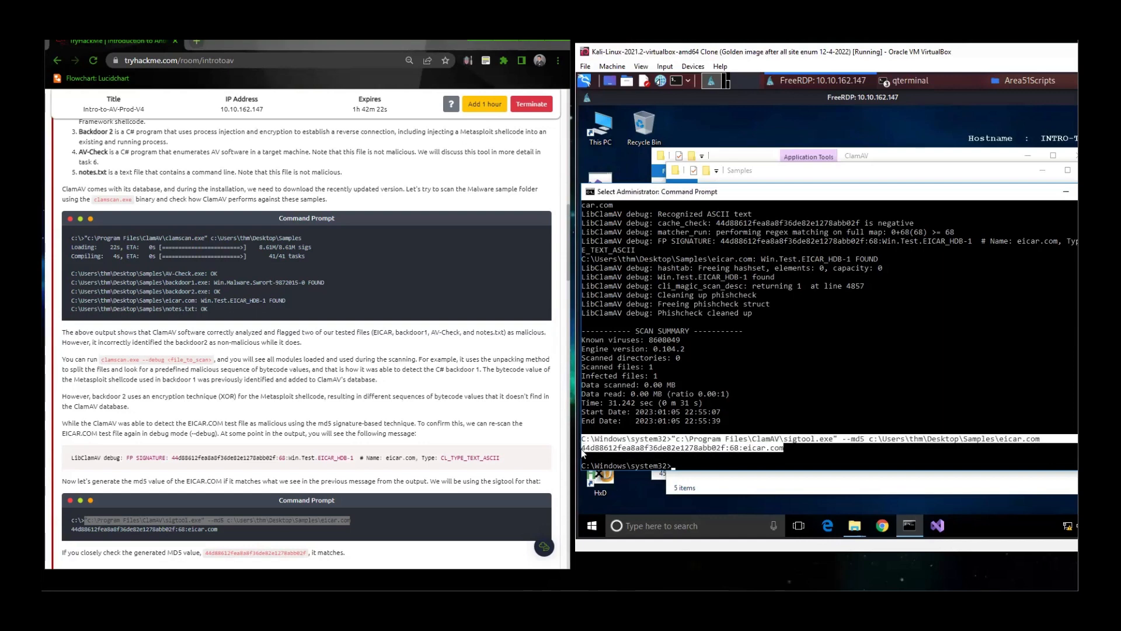
pyautogui.click(448, 471)
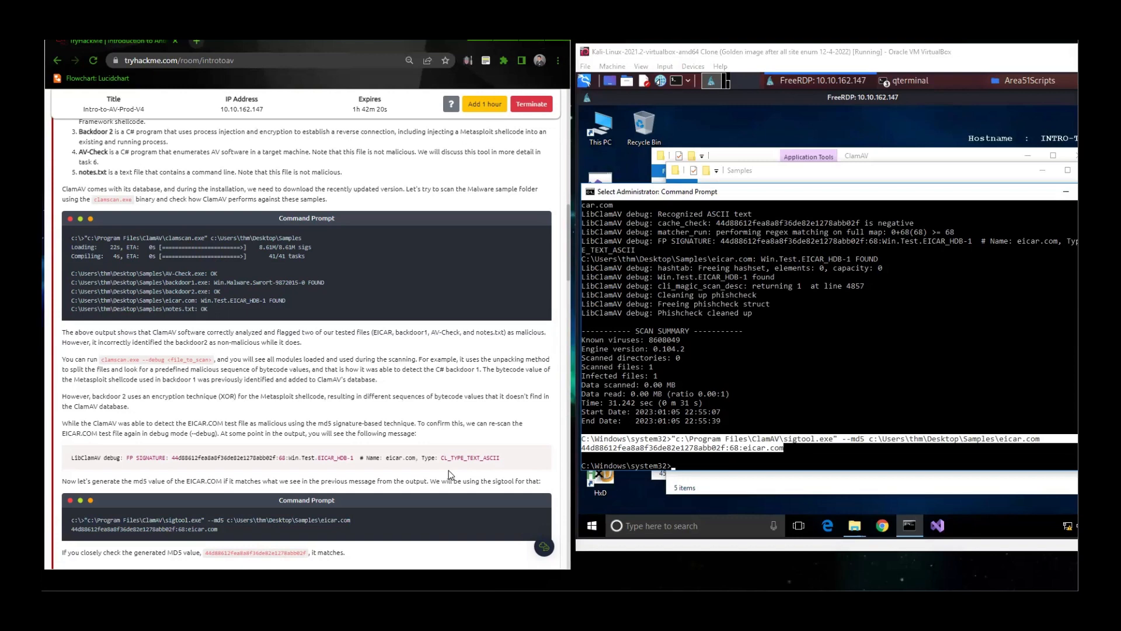
# Try to generate the MD5 signature of backdoor2.exe from C:\Windows\system32 with "c:\Program Files\ClamAV\sigtool.exe" --md5 backdoor2.exe, as given under Create Your Own Signature Database.
pyautogui.scroll(-3, 448, 470)
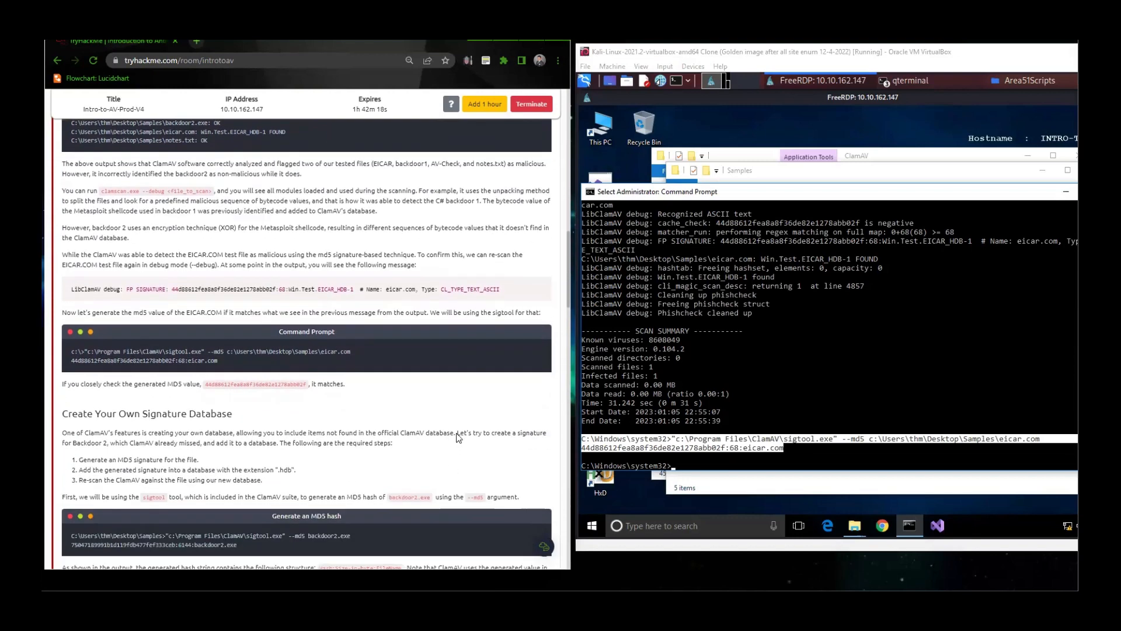
pyautogui.scroll(-2, 380, 461)
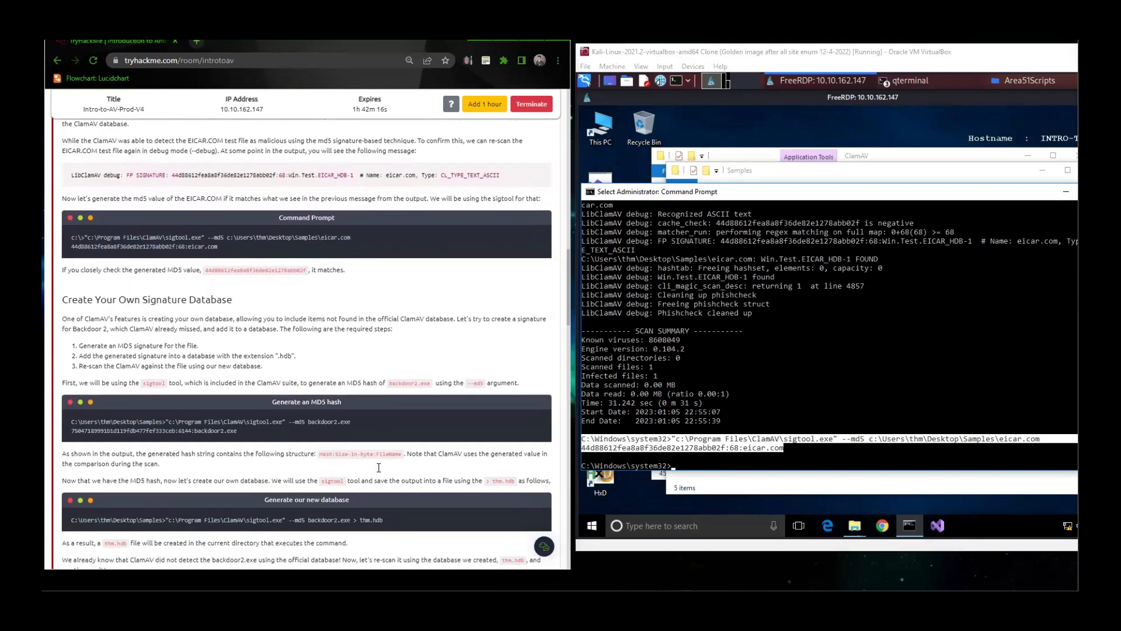
pyautogui.scroll(-3, 378, 467)
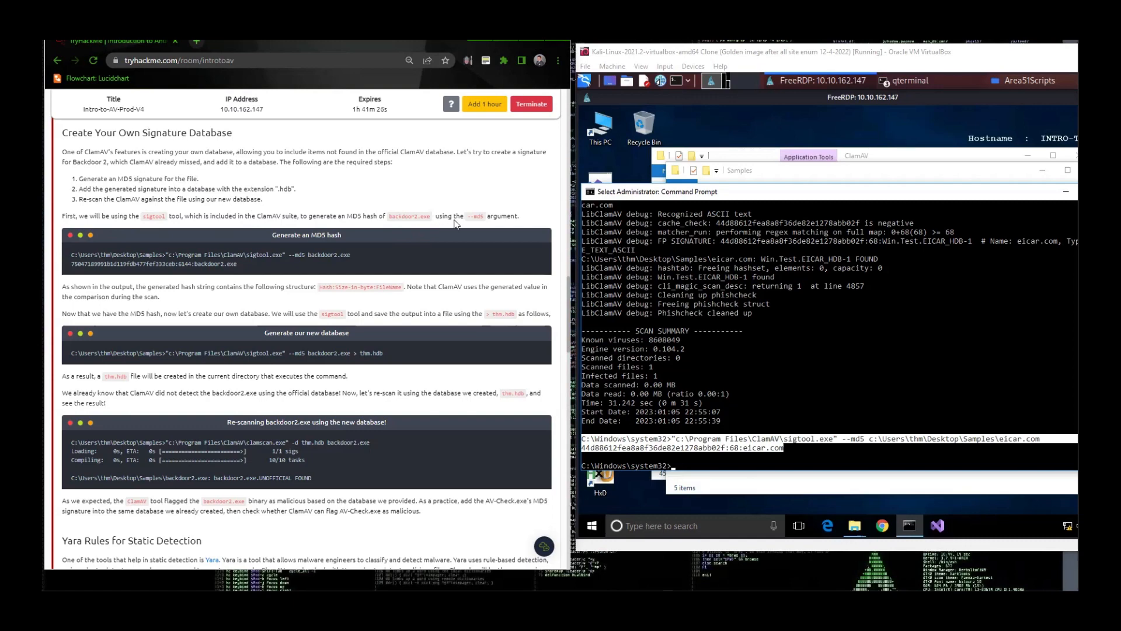
pyautogui.click(707, 324)
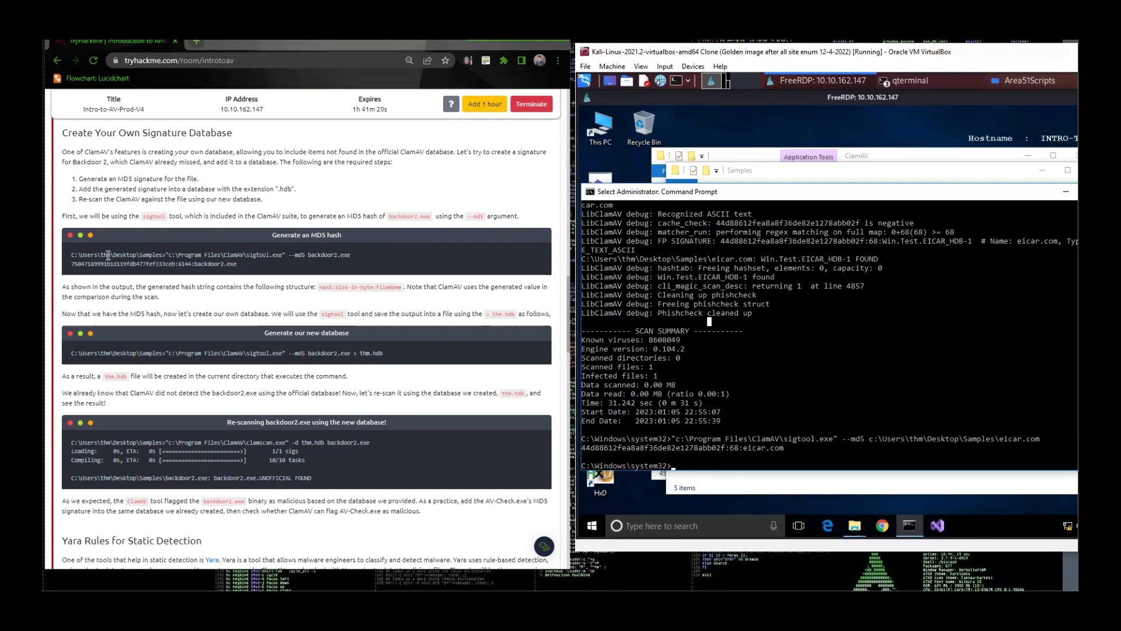
pyautogui.moveTo(352, 254); pyautogui.dragTo(166, 258)
pyautogui.rightClick(174, 257)
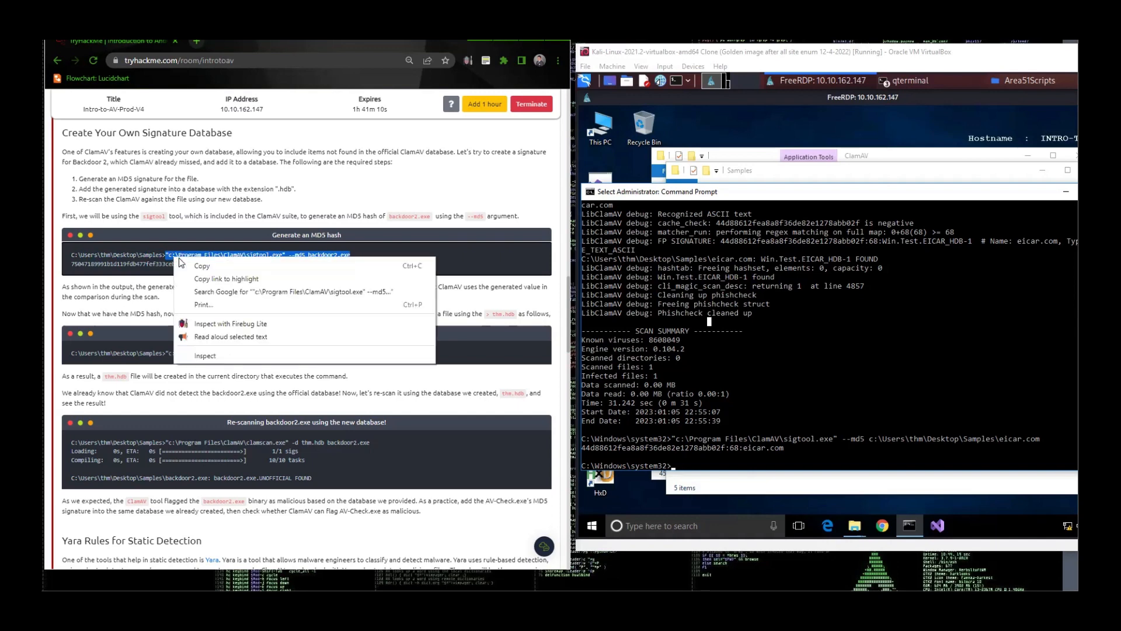
pyautogui.click(196, 267)
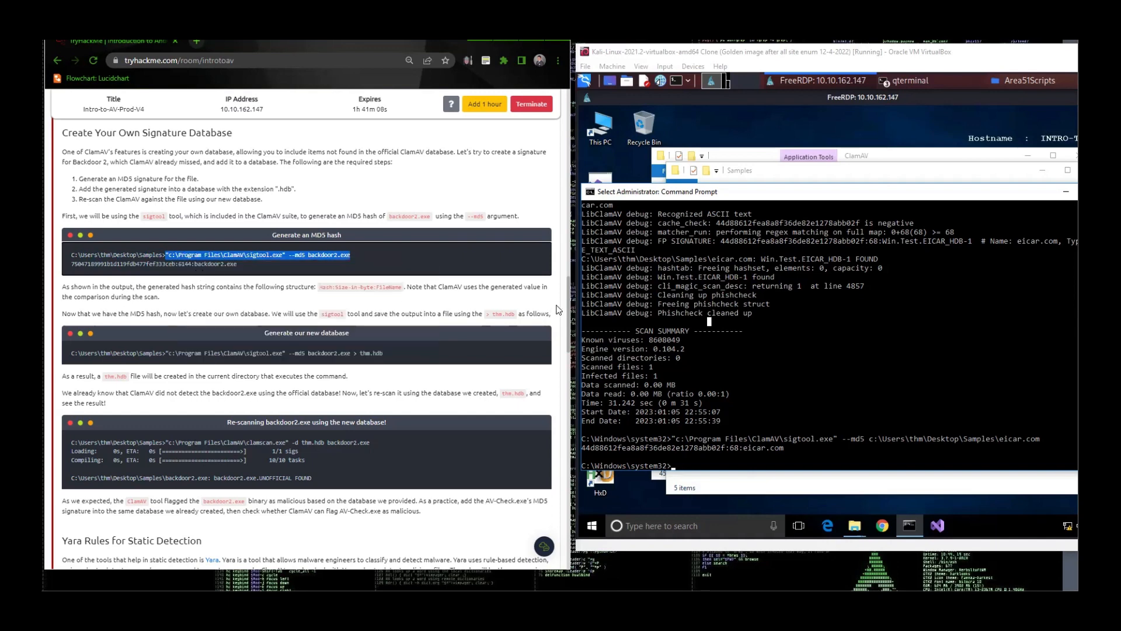
pyautogui.click(698, 458)
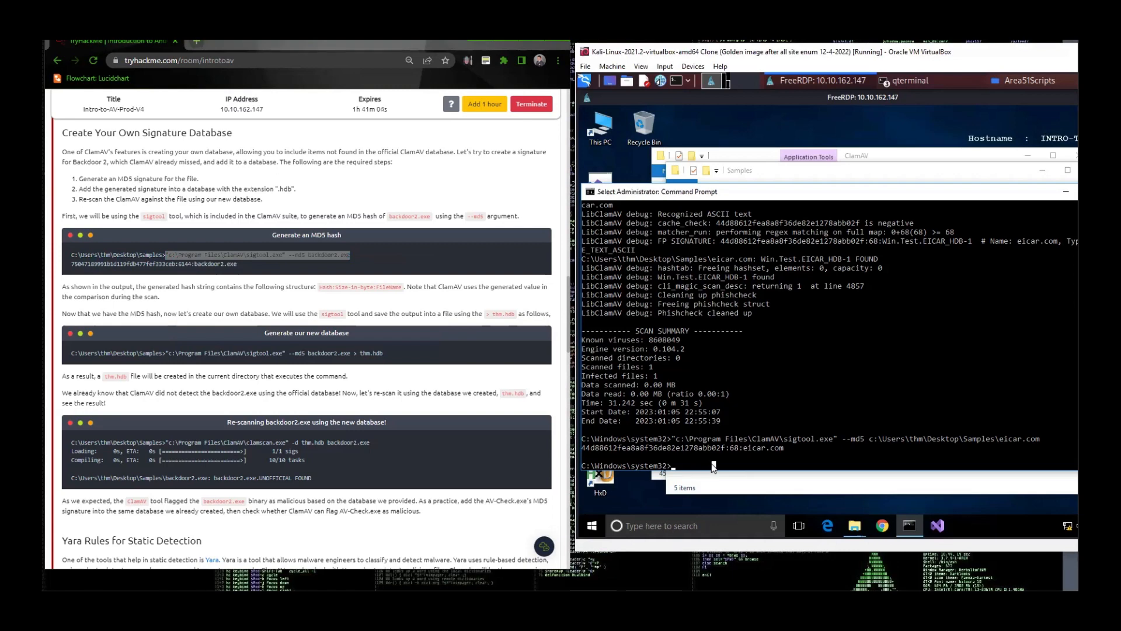
pyautogui.rightClick(316, 258)
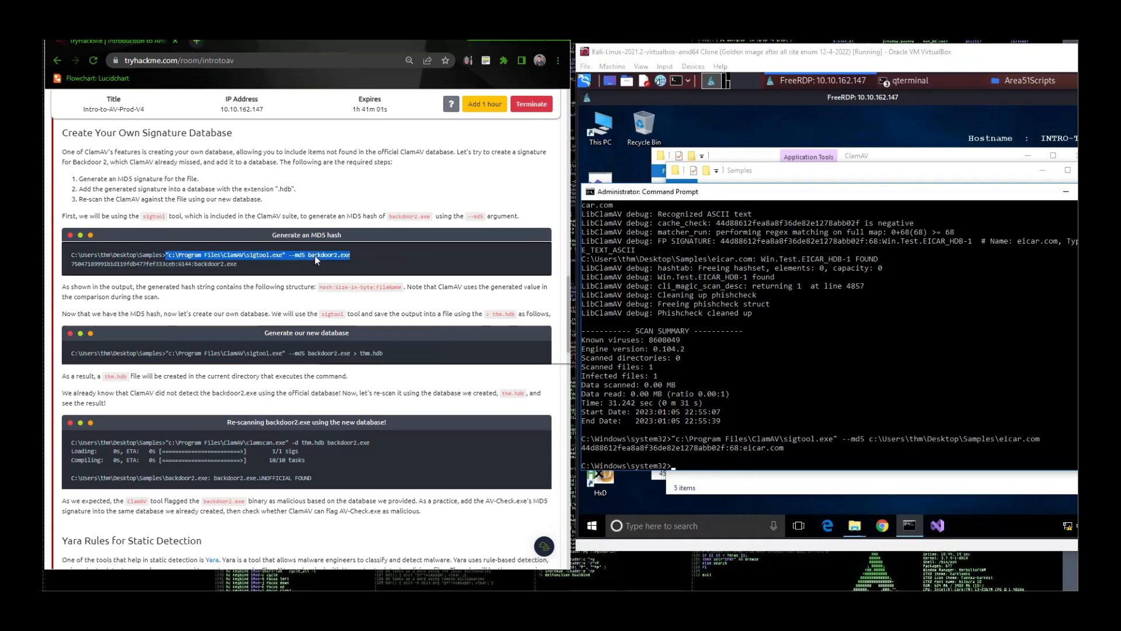
pyautogui.click(689, 454)
pyautogui.hotkey('ctrl', 'v')
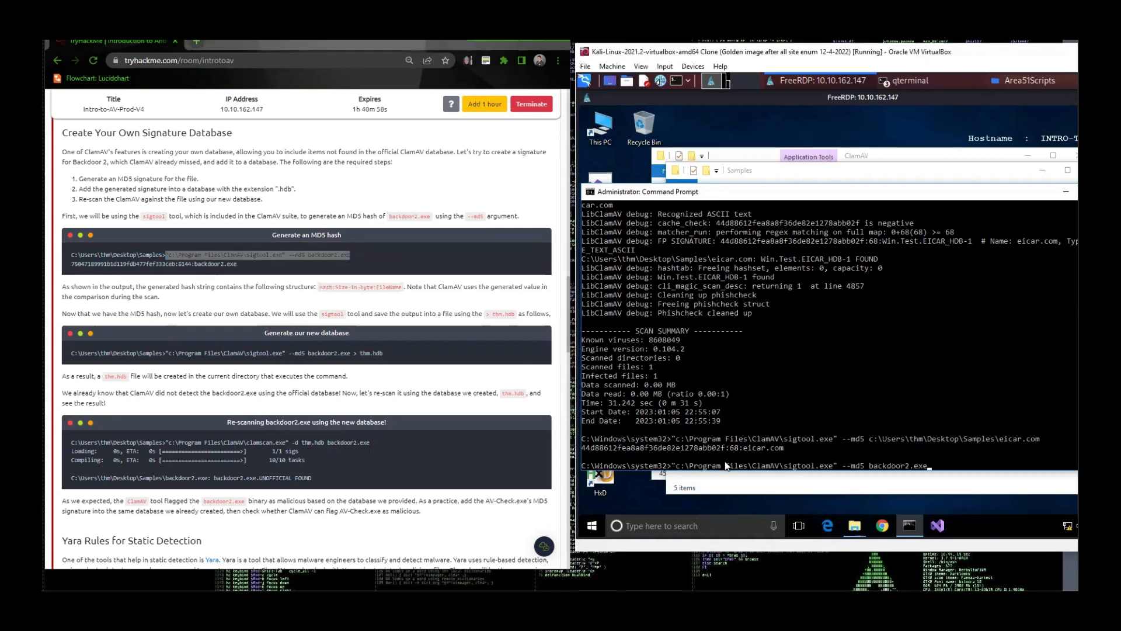
pyautogui.press('Return')
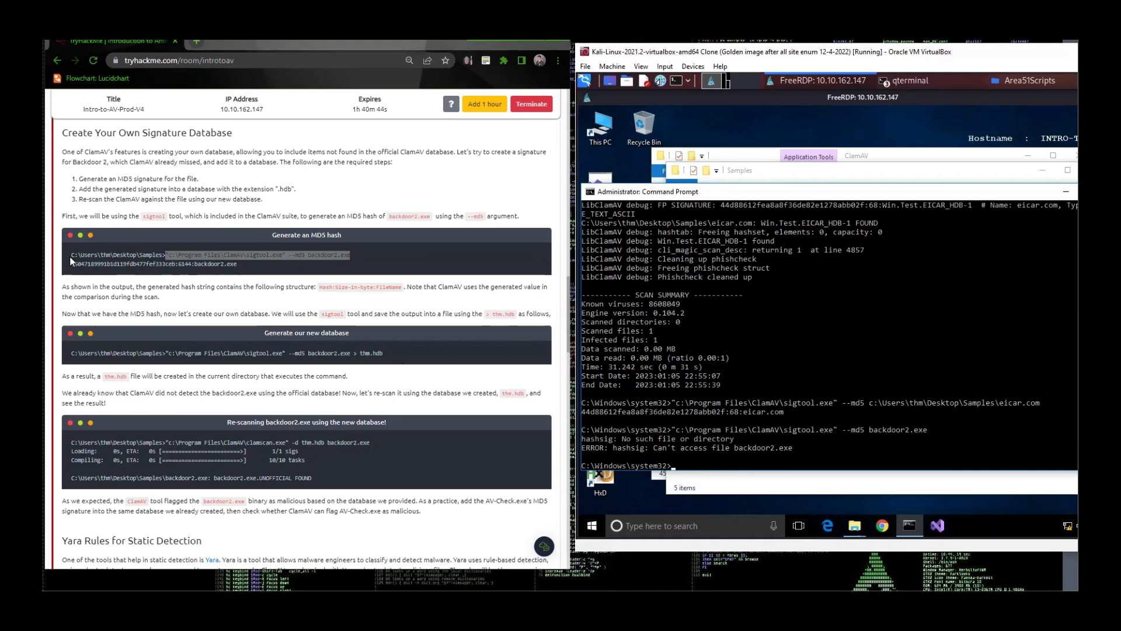
# Change the command prompt's working directory to C:\Users\thm\Desktop\Samples, using the path from the Task 5 example.
pyautogui.moveTo(71, 255); pyautogui.dragTo(150, 254)
pyautogui.rightClick(150, 254)
pyautogui.click(163, 260)
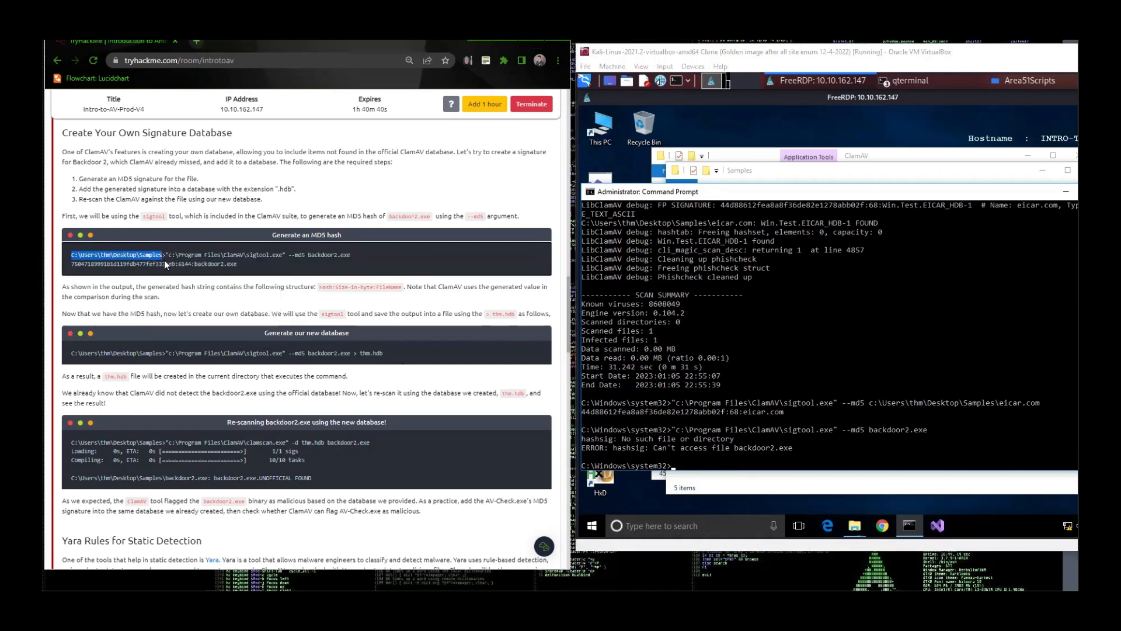
pyautogui.click(748, 453)
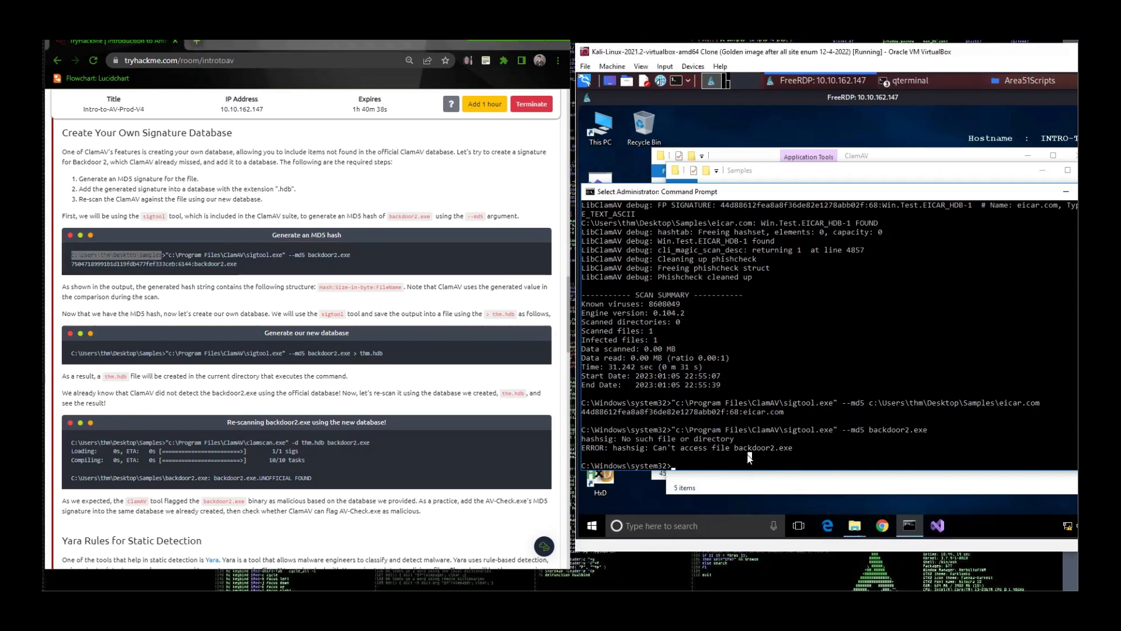
pyautogui.write('cd')
pyautogui.rightClick(718, 469)
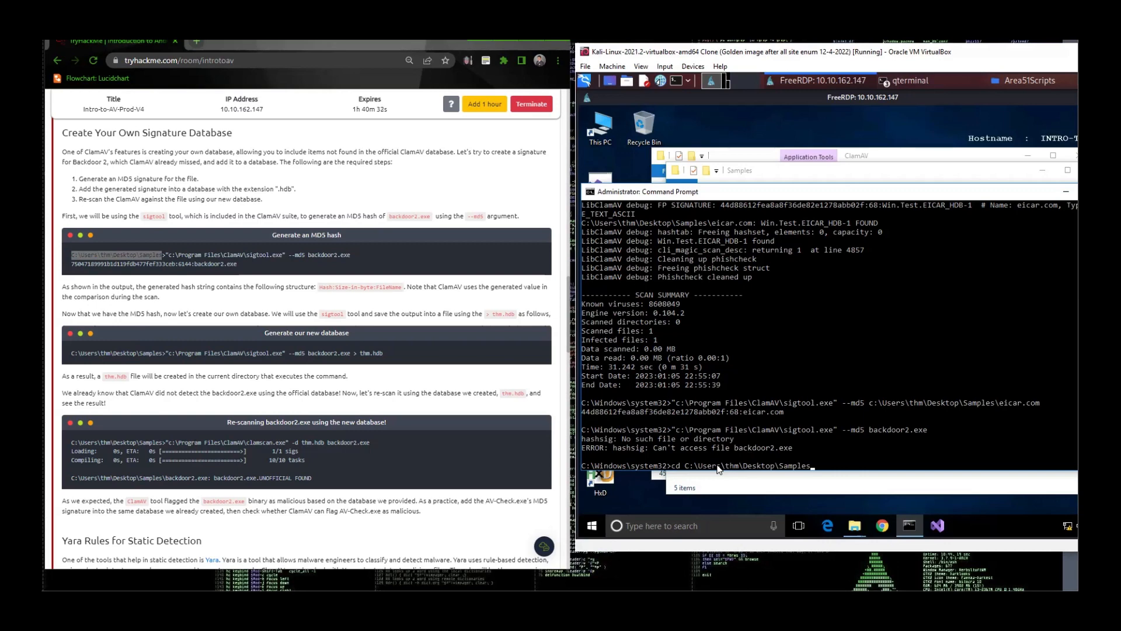
pyautogui.press('Return')
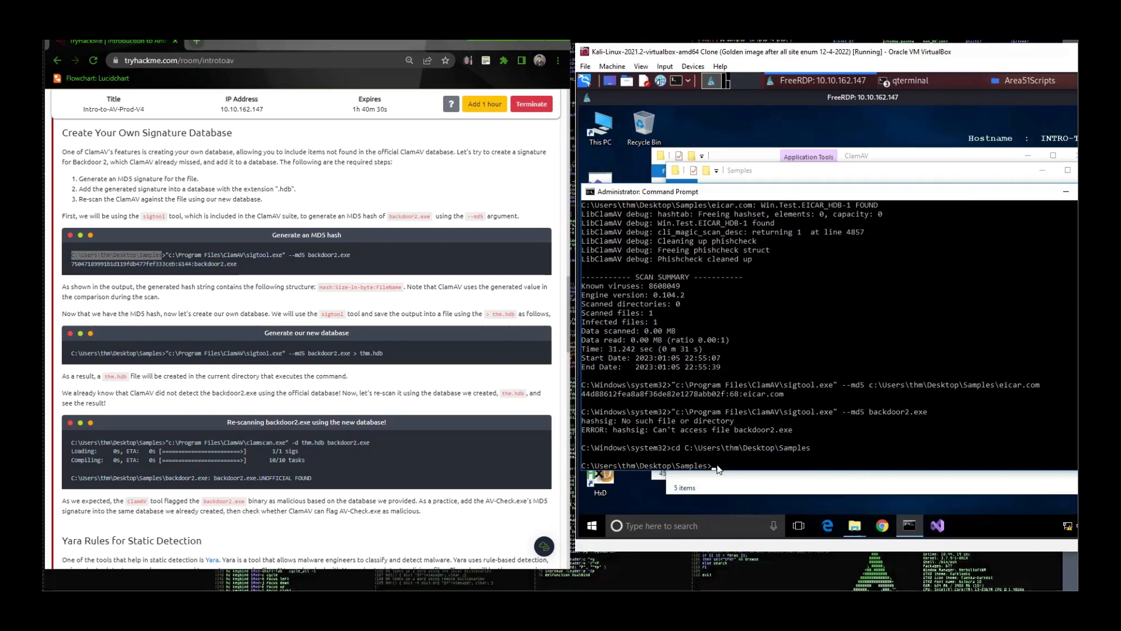
# Generate the MD5 signature of backdoor2.exe from the Samples folder with "c:\Program Files\ClamAV\sigtool.exe" --md5 backdoor2.exe.
pyautogui.click(201, 256)
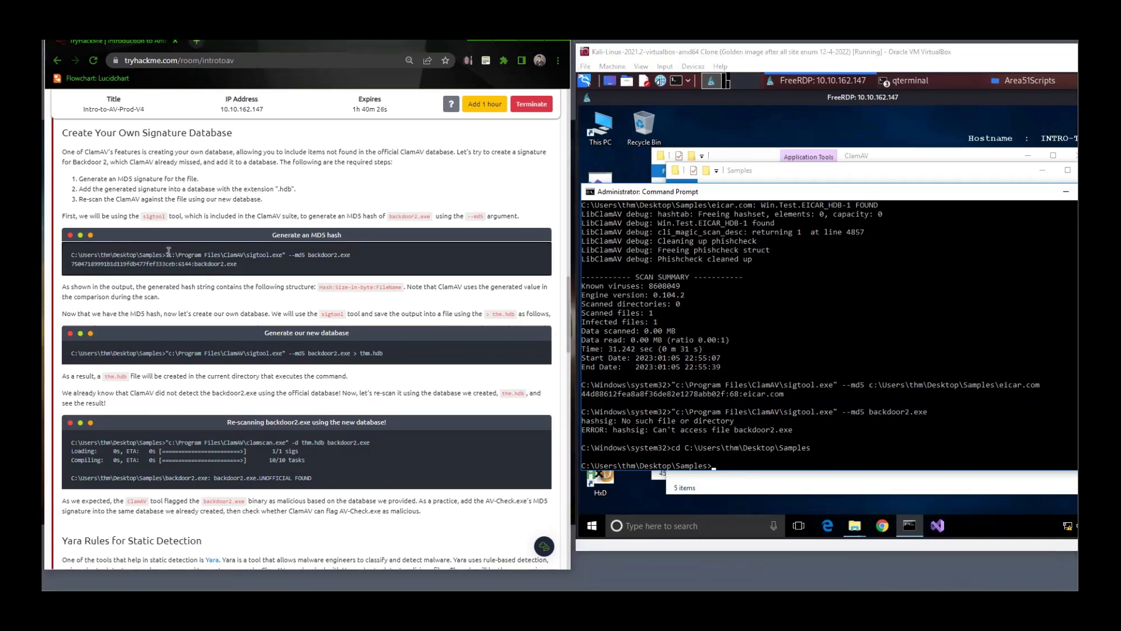
pyautogui.moveTo(168, 255); pyautogui.dragTo(351, 254)
pyautogui.rightClick(352, 255)
pyautogui.click(365, 262)
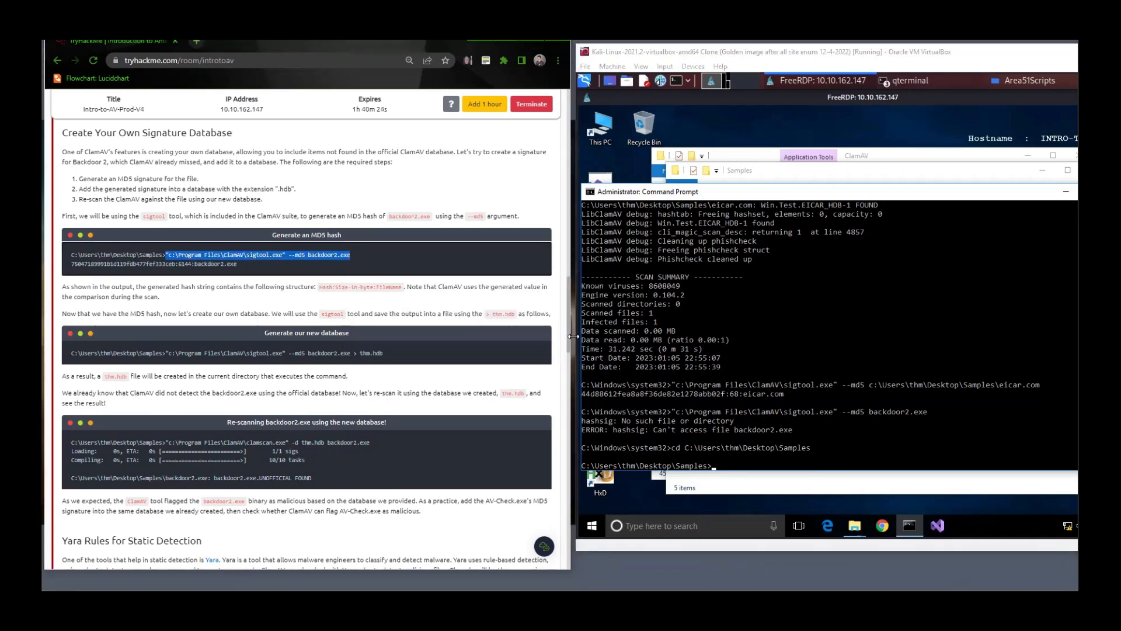
pyautogui.click(728, 467)
pyautogui.rightClick(728, 467)
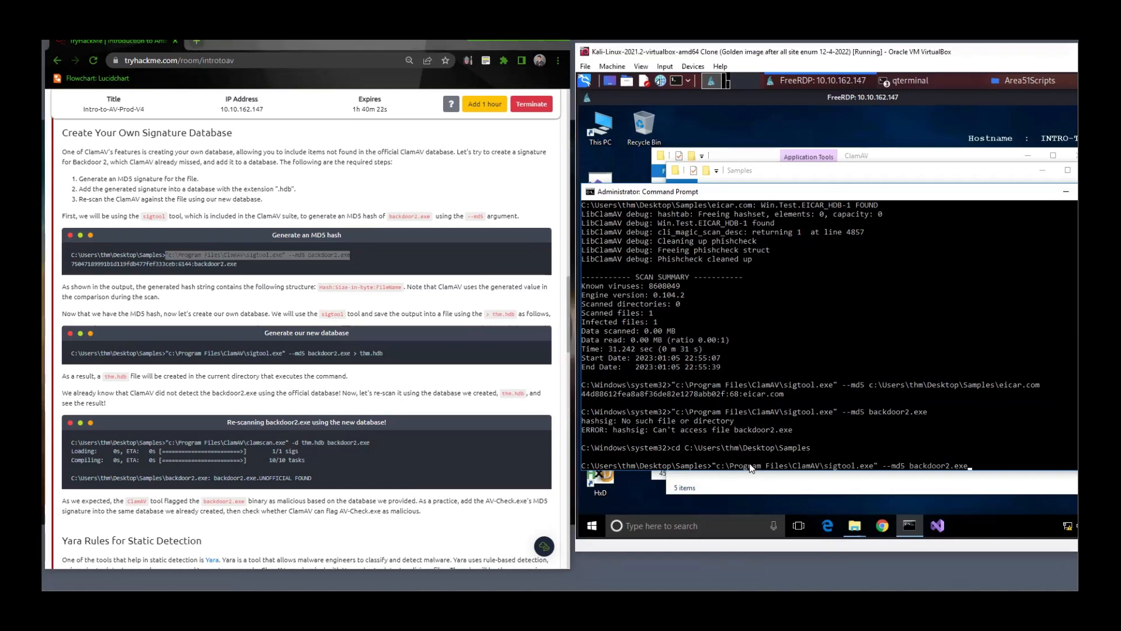
pyautogui.press('Return')
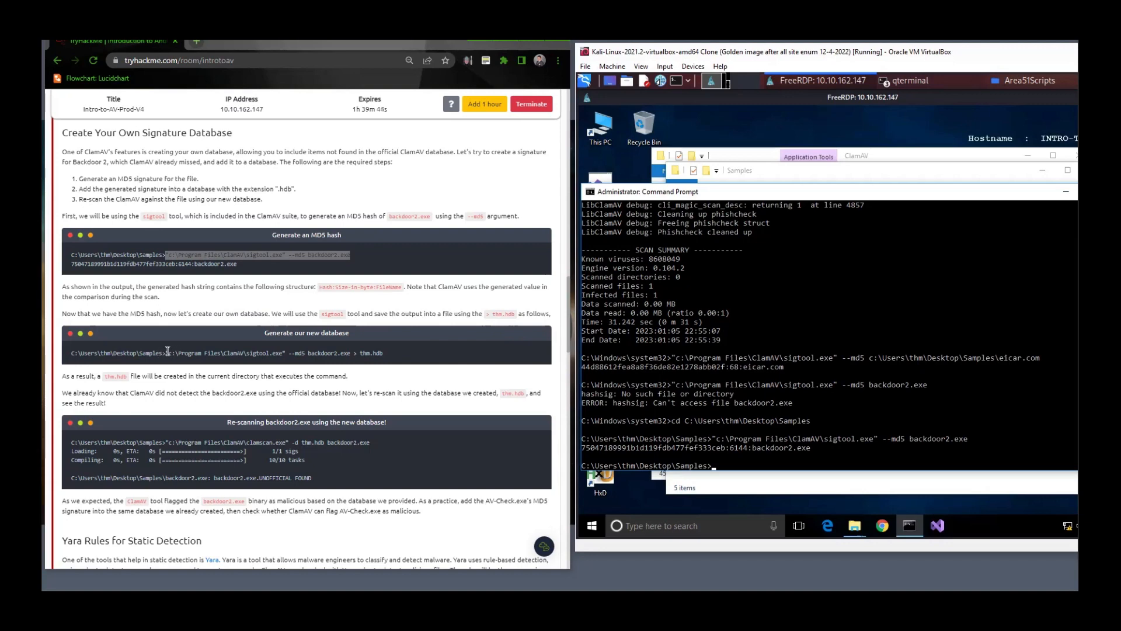
# Create the signature database thm.hdb by running "c:\Program Files\ClamAV\sigtool.exe" --md5 backdoor2.exe > thm.hdb in the Samples folder.
pyautogui.moveTo(166, 352); pyautogui.dragTo(392, 360)
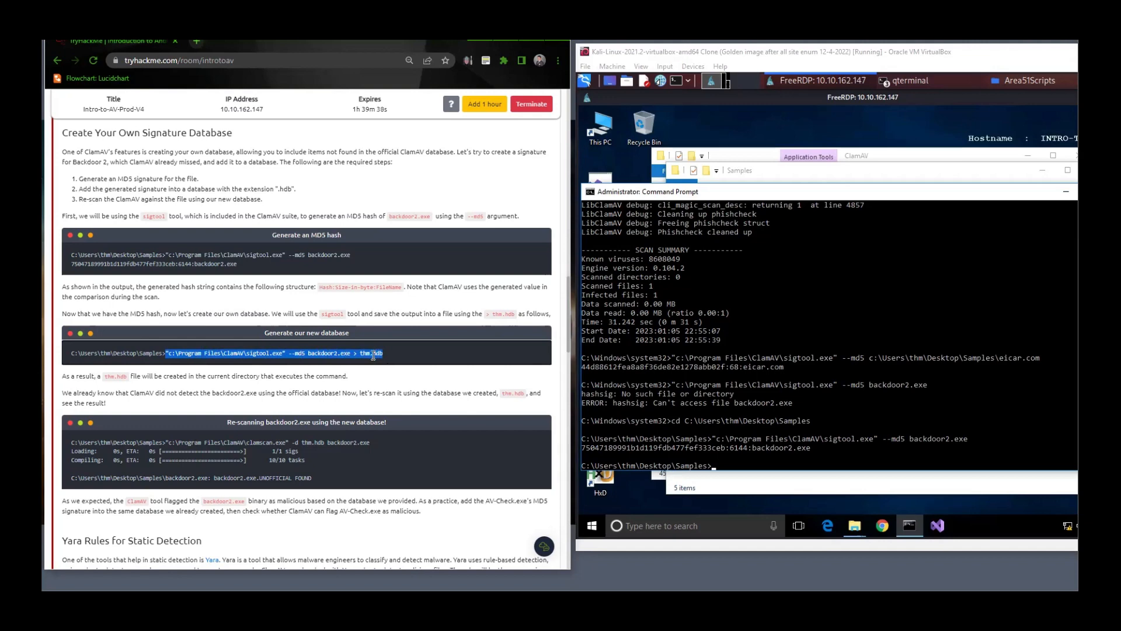
pyautogui.rightClick(373, 355)
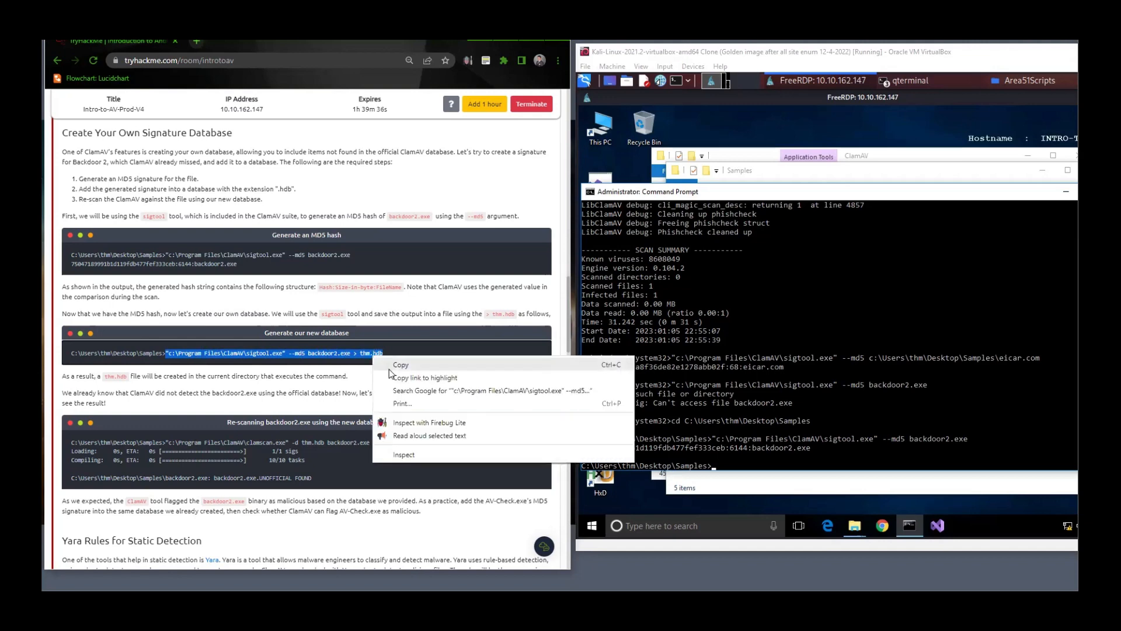
pyautogui.click(389, 369)
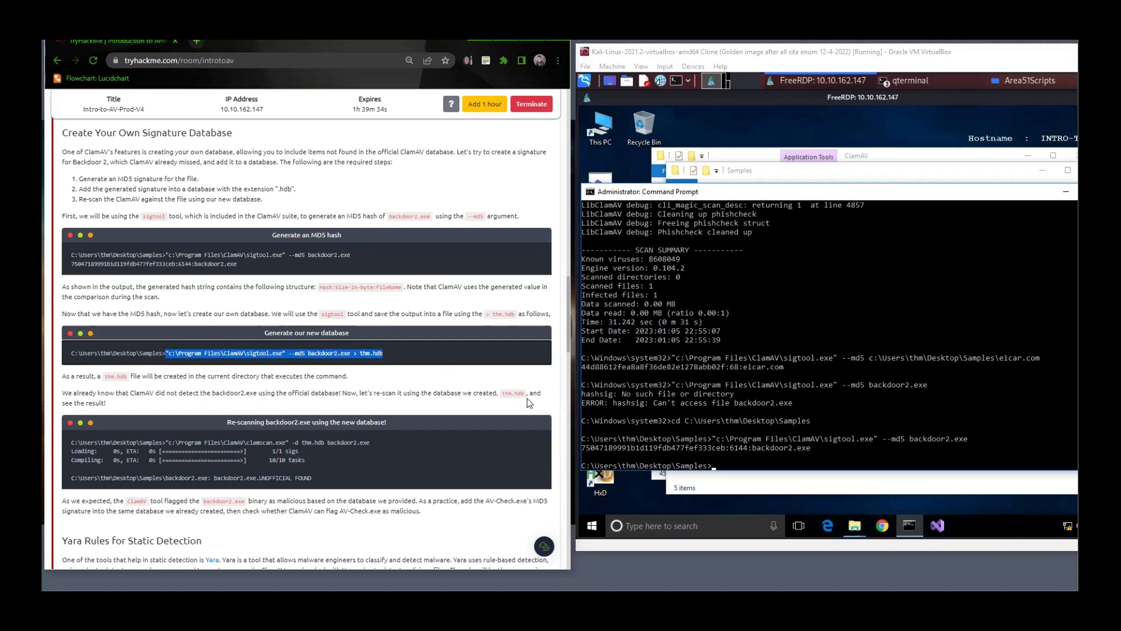
pyautogui.click(728, 465)
pyautogui.rightClick(728, 465)
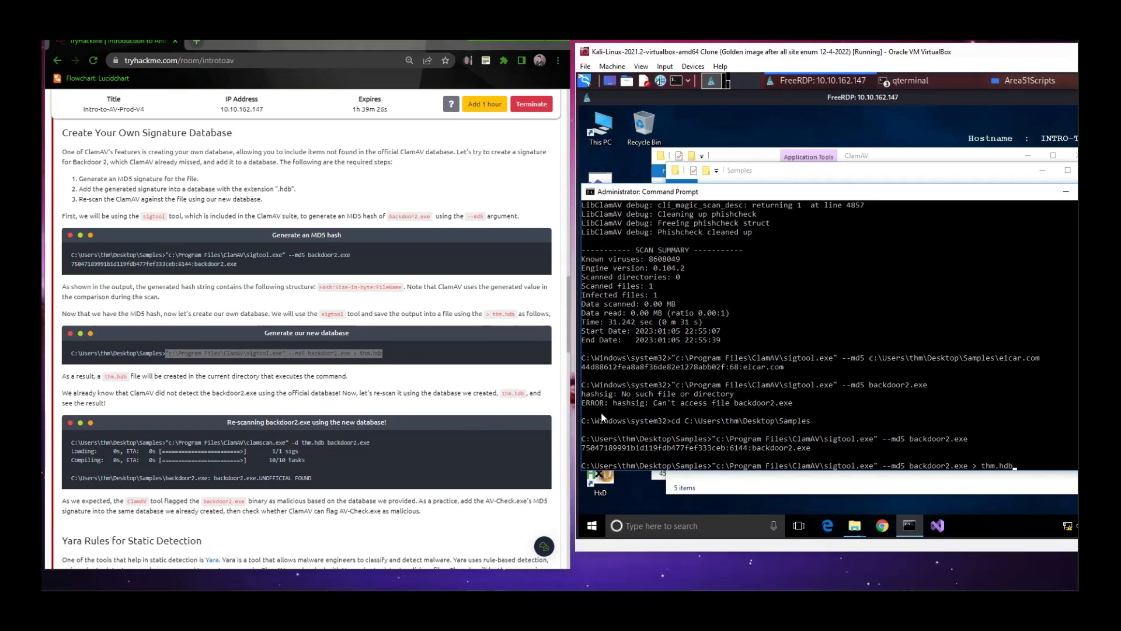
pyautogui.click(1032, 458)
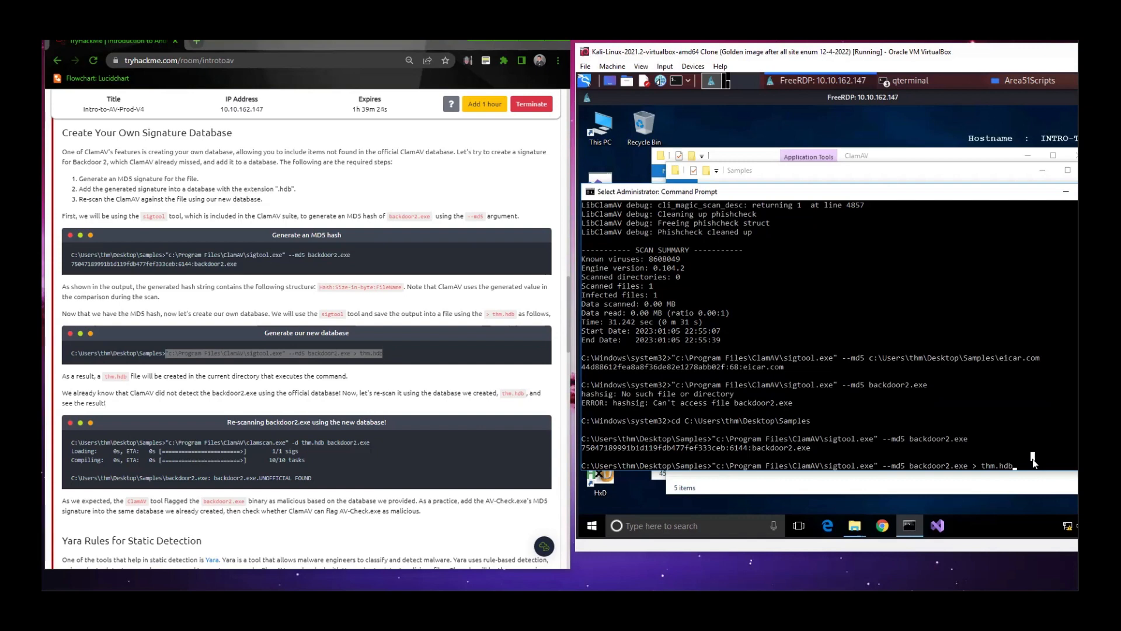
pyautogui.press('Escape')
pyautogui.click(1033, 462)
pyautogui.press('Escape')
pyautogui.press('Return')
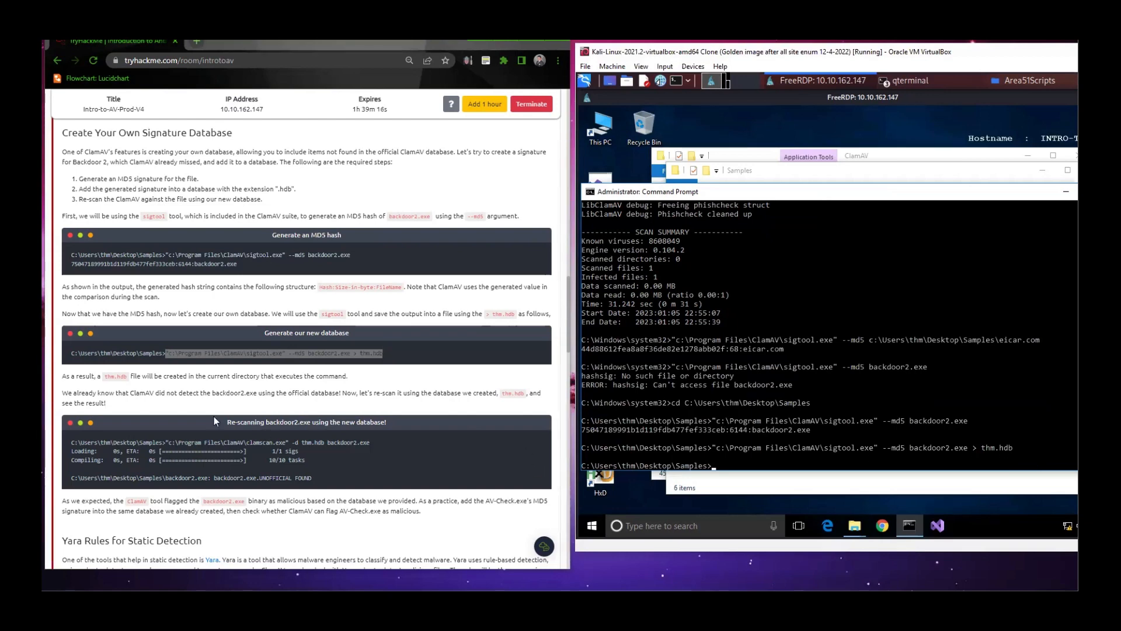
# Re-scan backdoor2.exe against the custom database with "c:\Program Files\ClamAV\clamscan.exe" -d thm.hdb backdoor2.exe and check the detection line in the output.
pyautogui.scroll(-2, 112, 389)
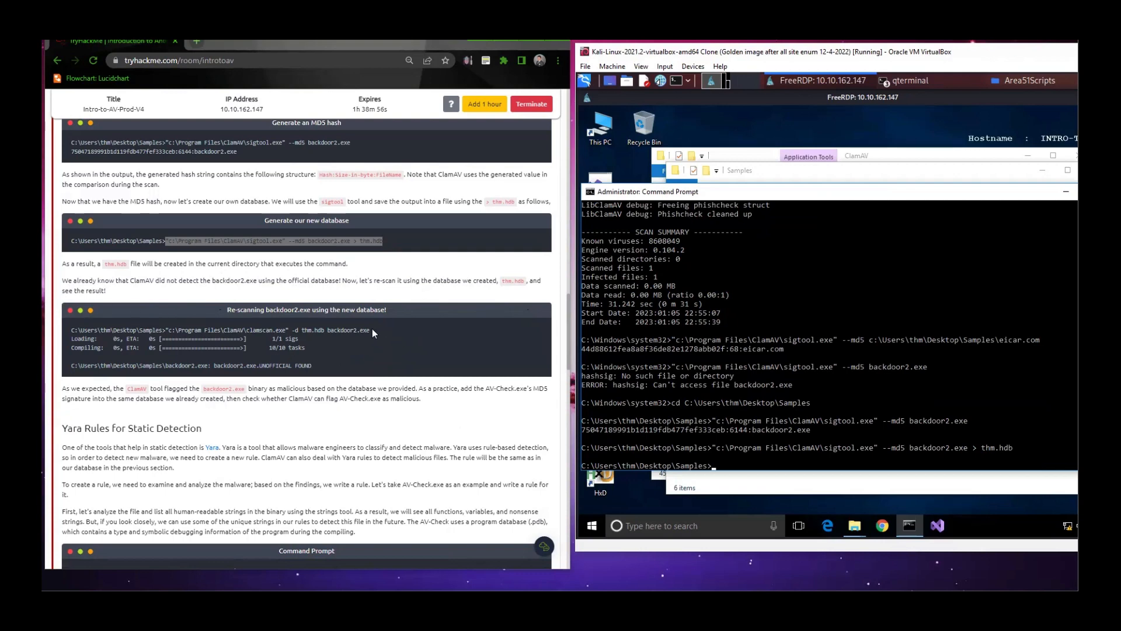
pyautogui.moveTo(371, 330); pyautogui.dragTo(164, 331)
pyautogui.rightClick(171, 327)
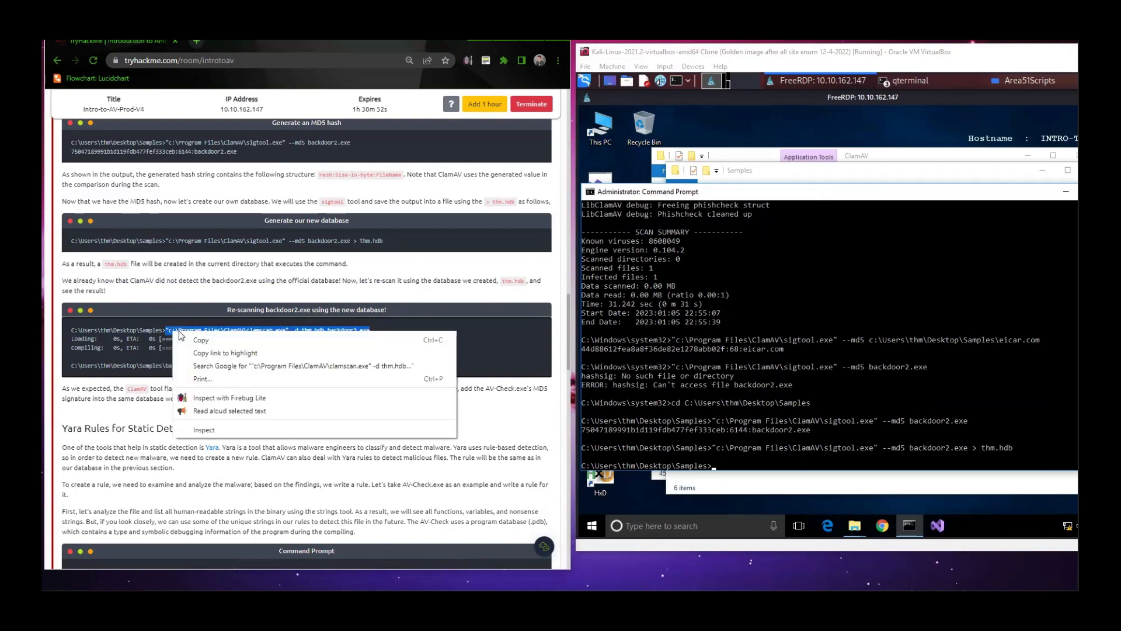
pyautogui.click(192, 334)
pyautogui.rightClick(722, 466)
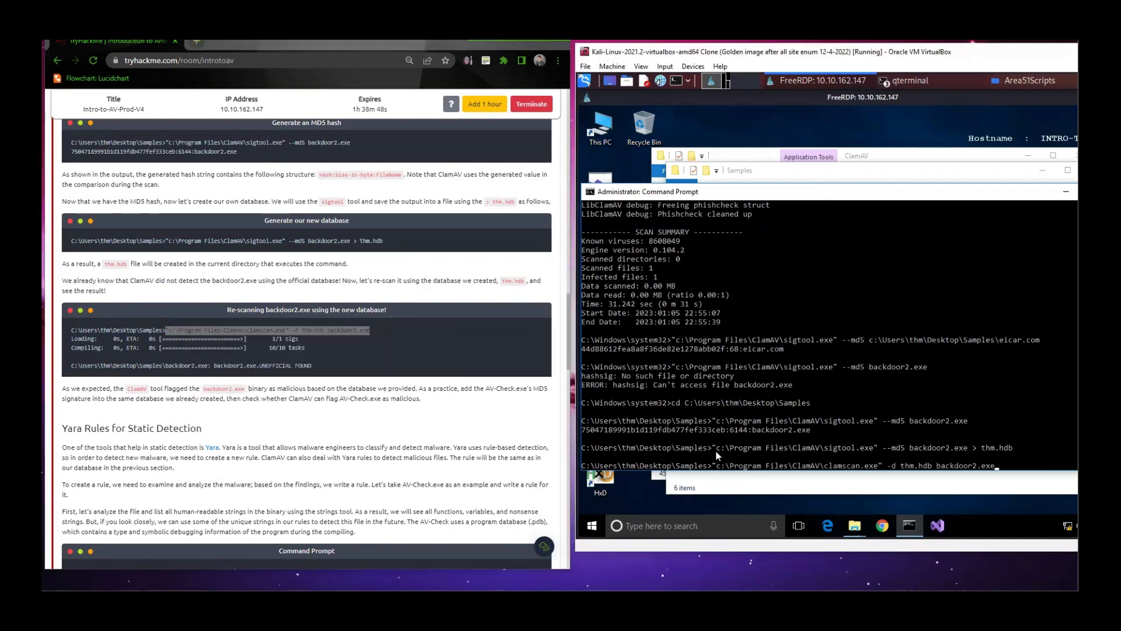
pyautogui.press('Return')
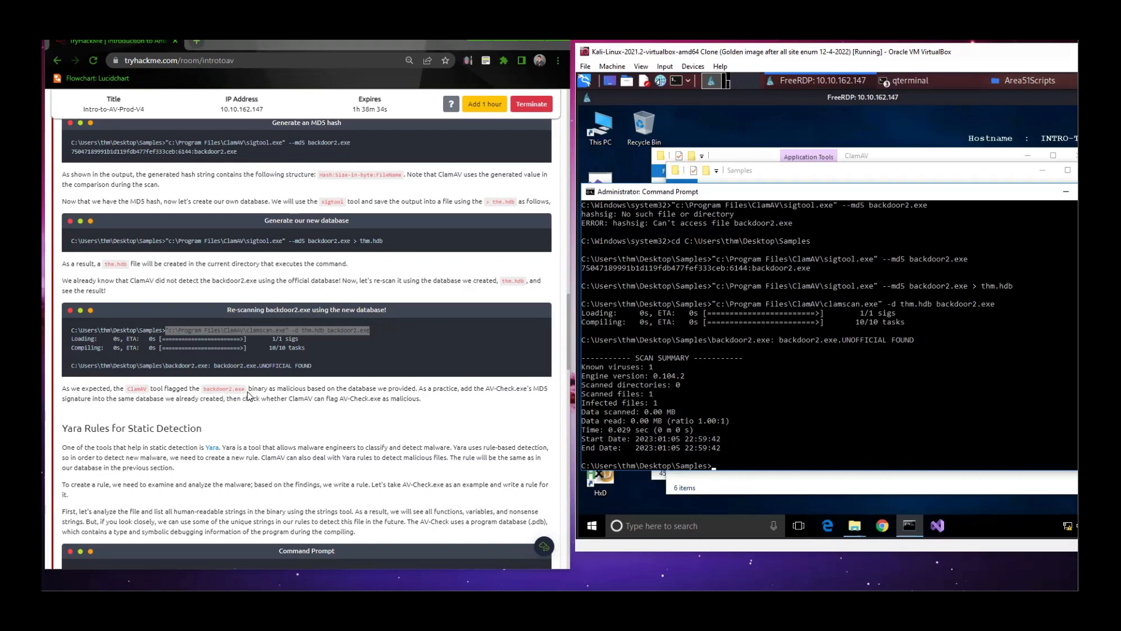
pyautogui.moveTo(921, 337); pyautogui.dragTo(620, 343)
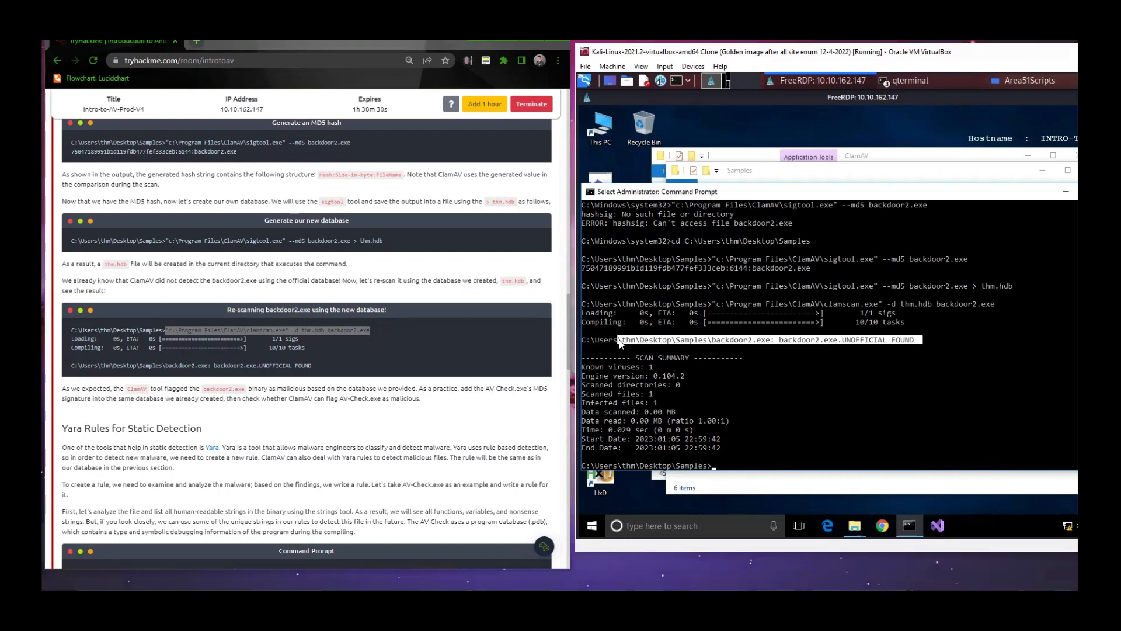
pyautogui.scroll(-3, 701, 390)
pyautogui.scroll(3, 701, 390)
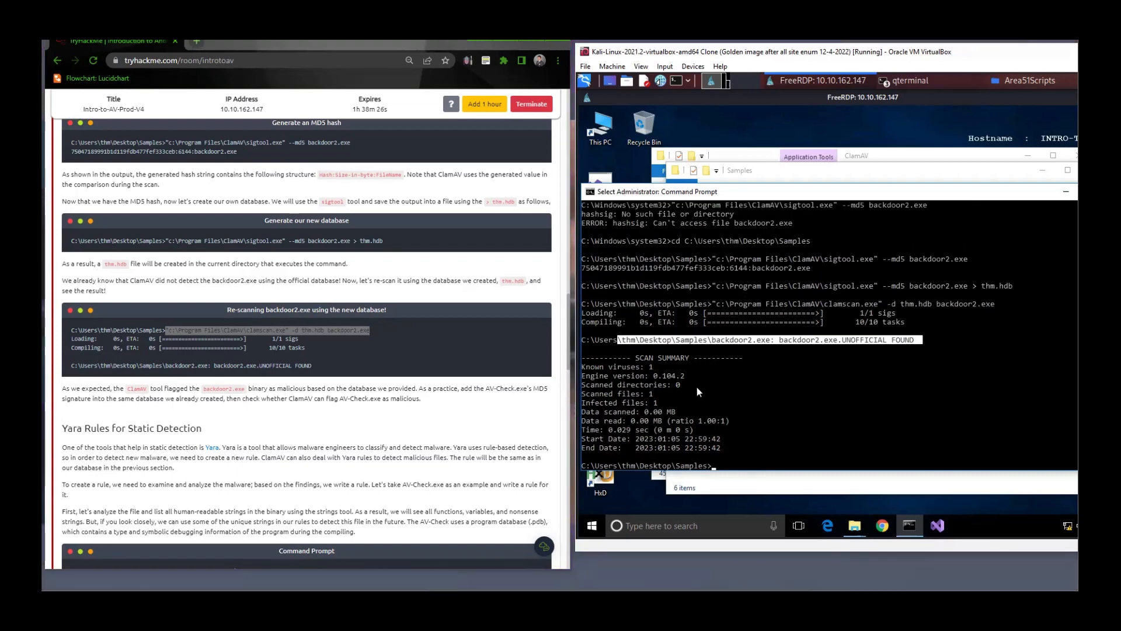
pyautogui.click(696, 386)
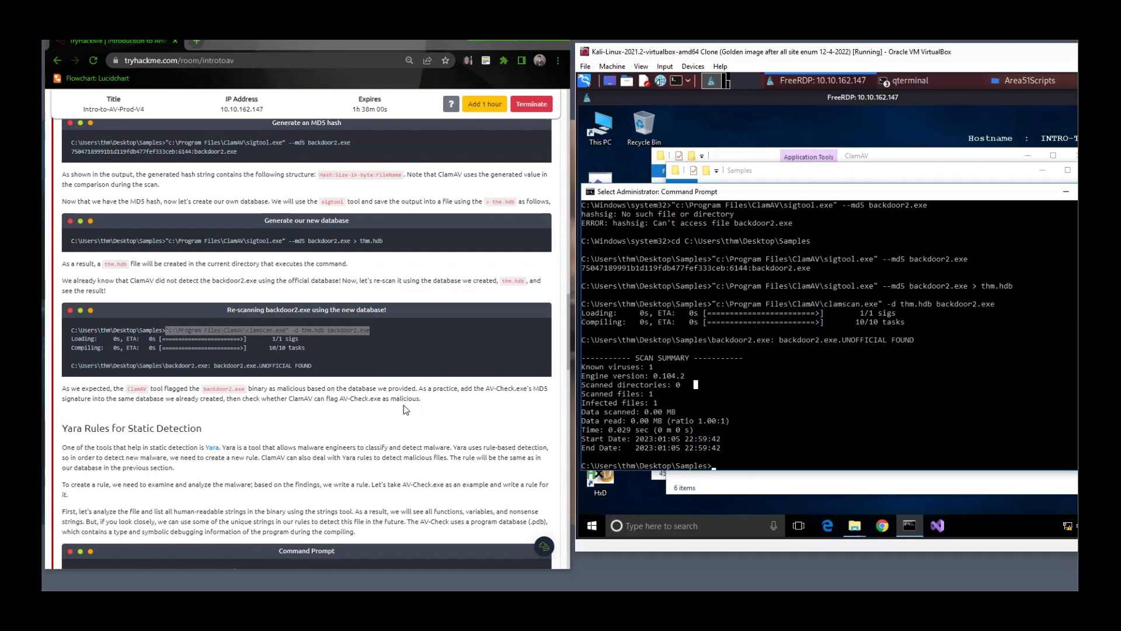
# Read the AV-Check.exe questions at the end of Task 5 and review the sigtool commands in the command prompt's history.
pyautogui.scroll(-4, 405, 408)
pyautogui.scroll(-10, 401, 413)
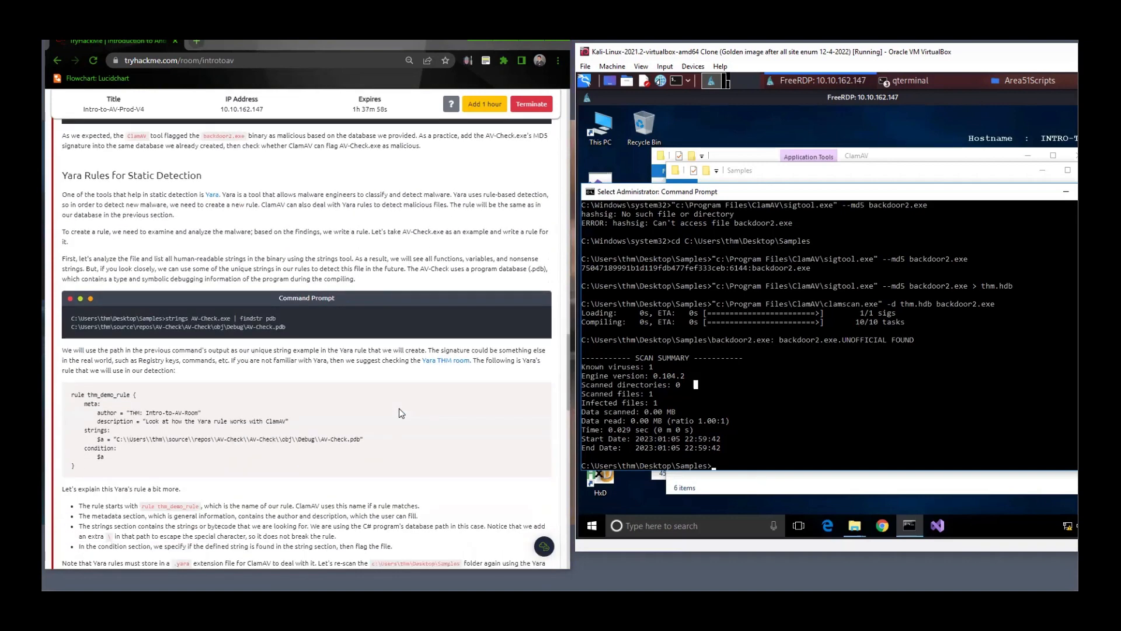
pyautogui.scroll(-4, 410, 409)
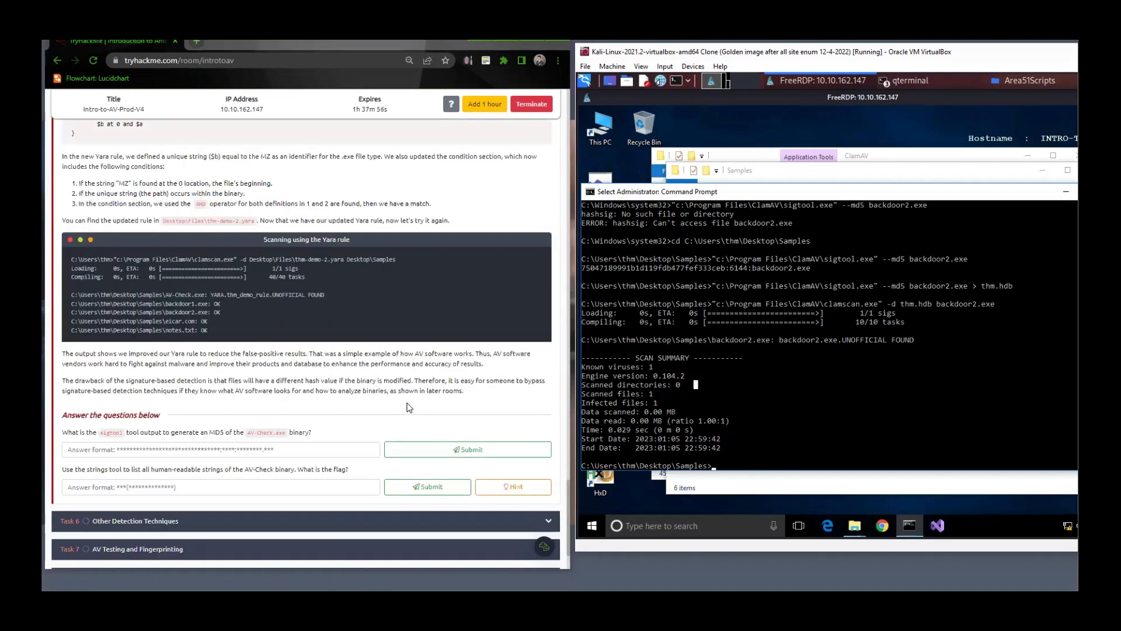
pyautogui.scroll(-1, 409, 407)
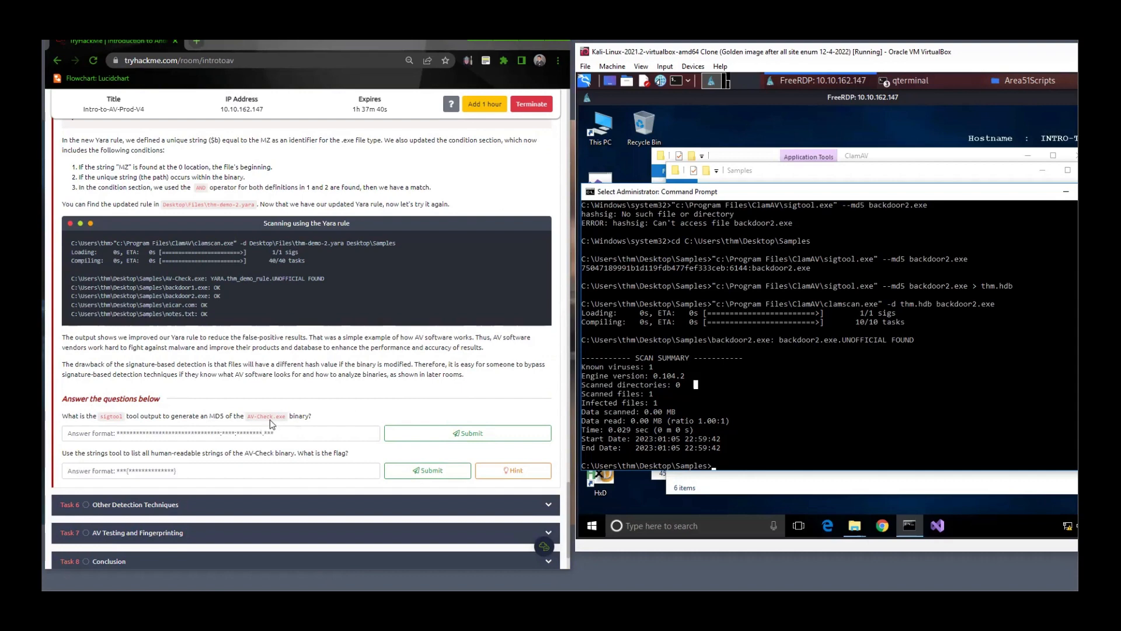
pyautogui.scroll(9, 702, 367)
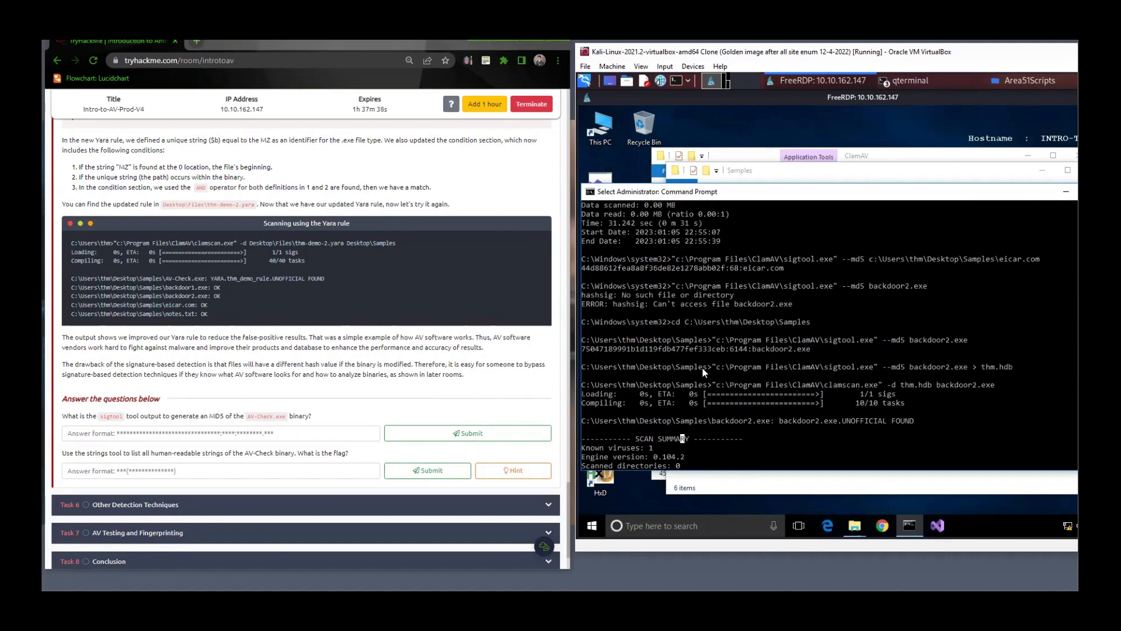
pyautogui.scroll(15, 702, 369)
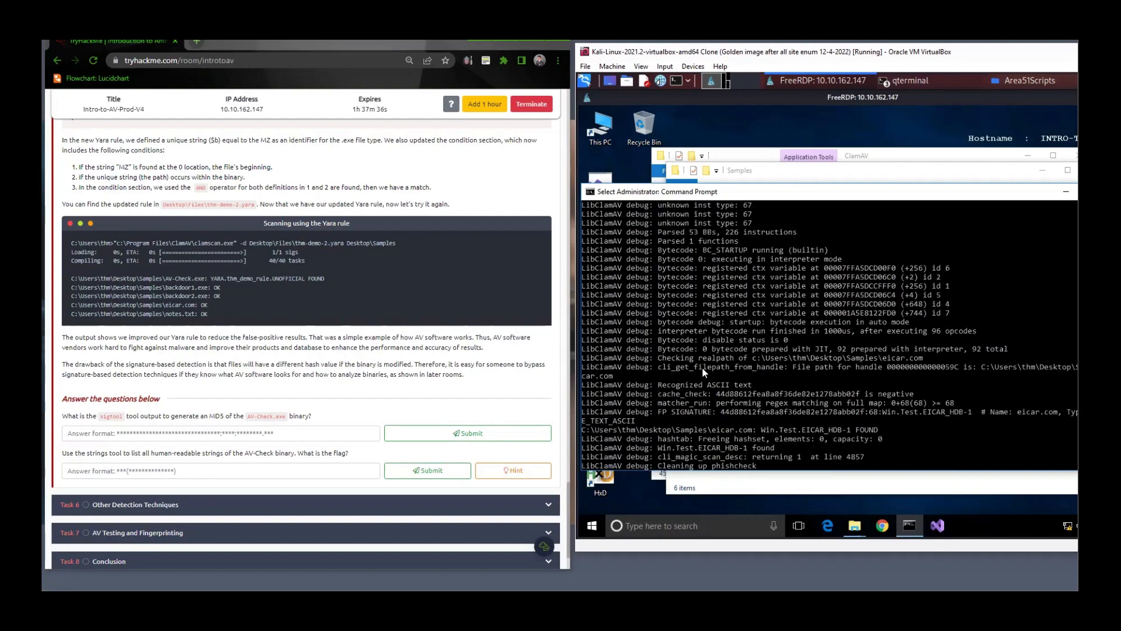
pyautogui.scroll(-20, 924, 380)
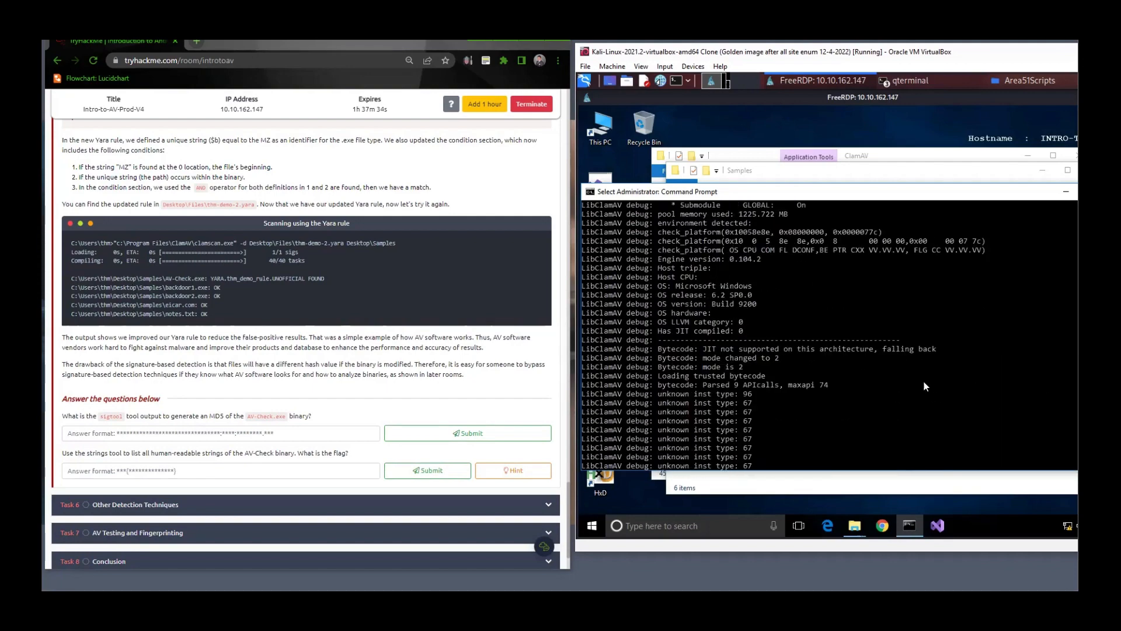
pyautogui.scroll(4, 925, 385)
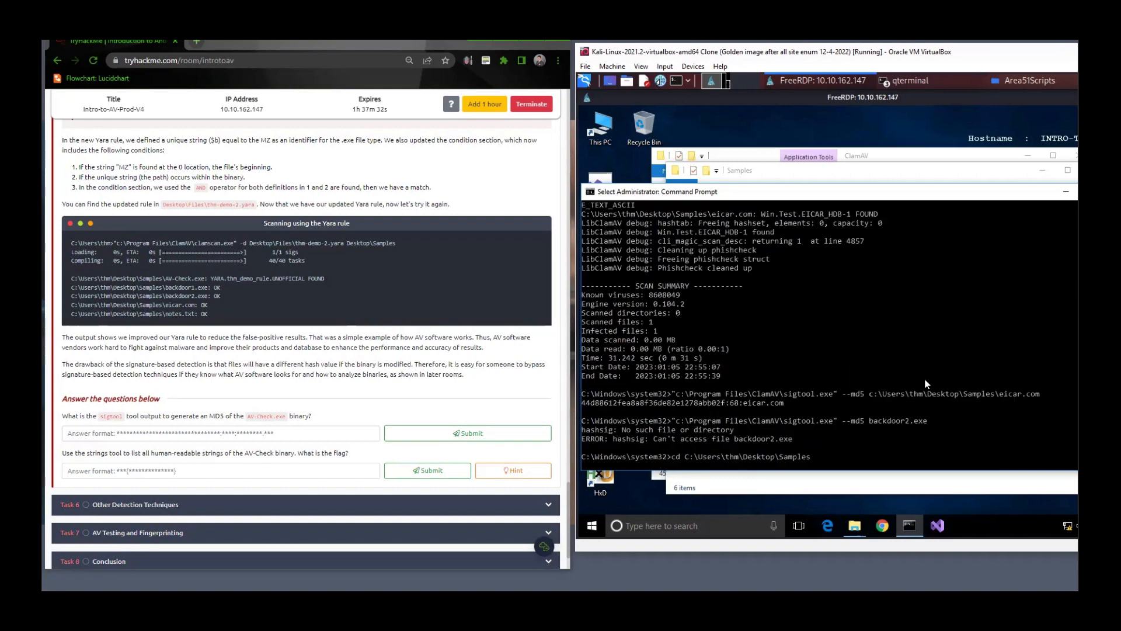
pyautogui.scroll(-3, 925, 379)
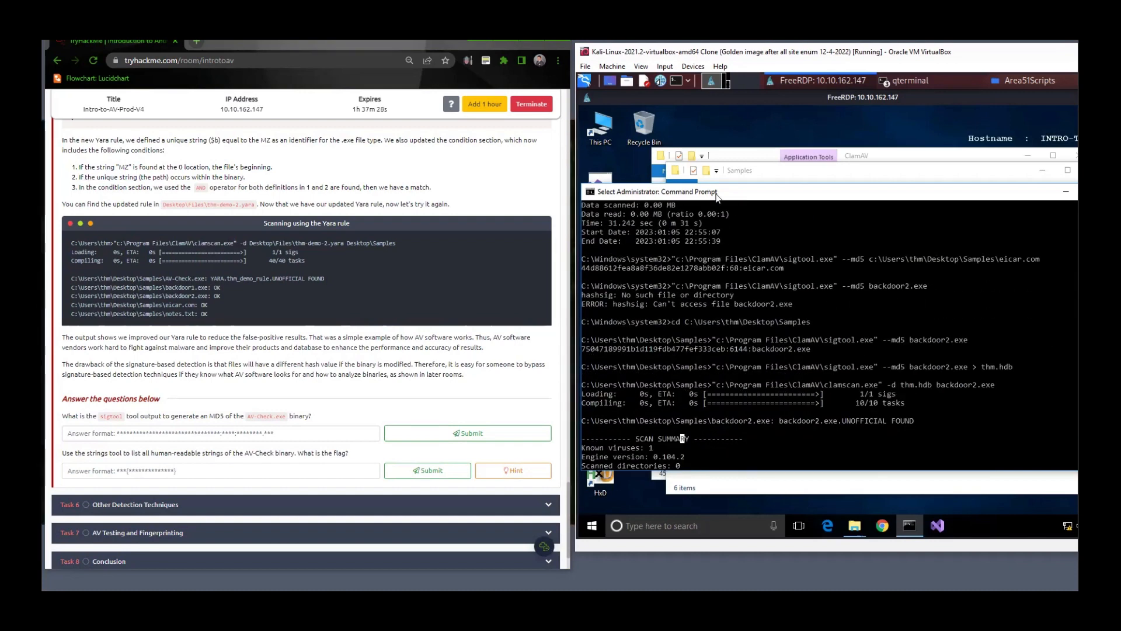
# Bring the Samples folder window to the front and select the full file name AV-Check.exe for copying.
pyautogui.moveTo(737, 192); pyautogui.dragTo(893, 196)
pyautogui.click(753, 173)
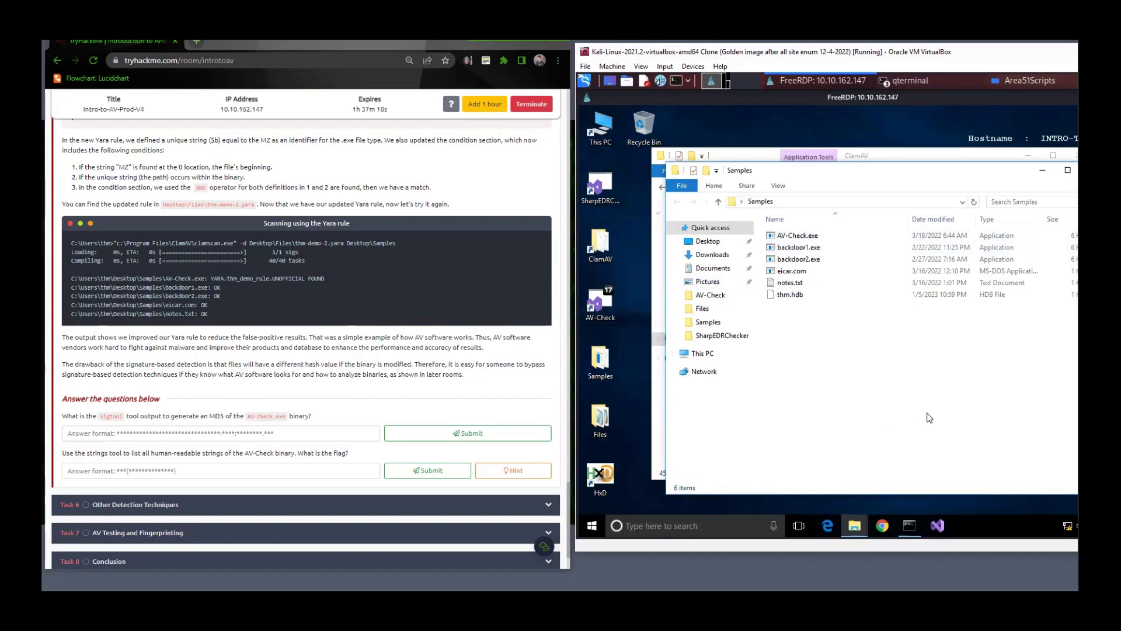
pyautogui.moveTo(883, 173); pyautogui.dragTo(820, 139)
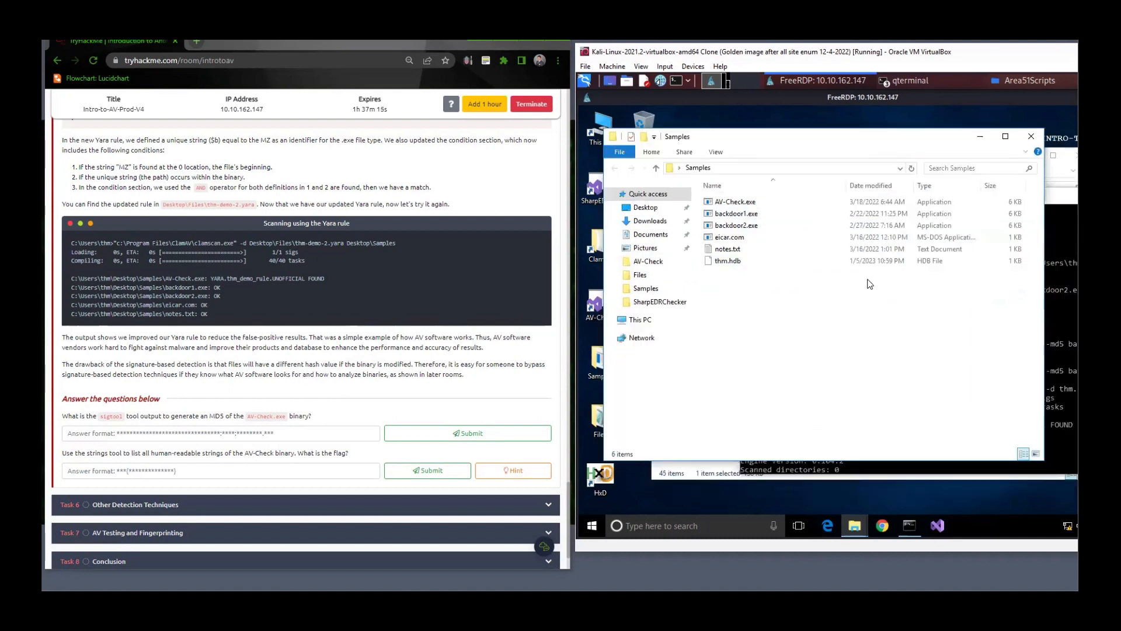
pyautogui.click(752, 203)
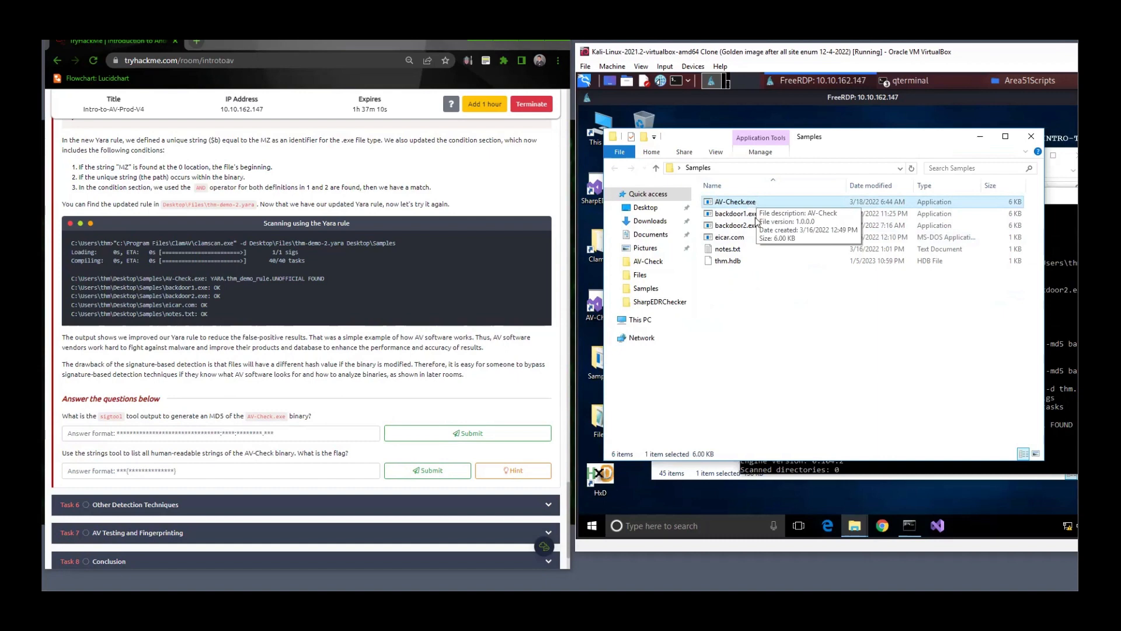
pyautogui.click(763, 202)
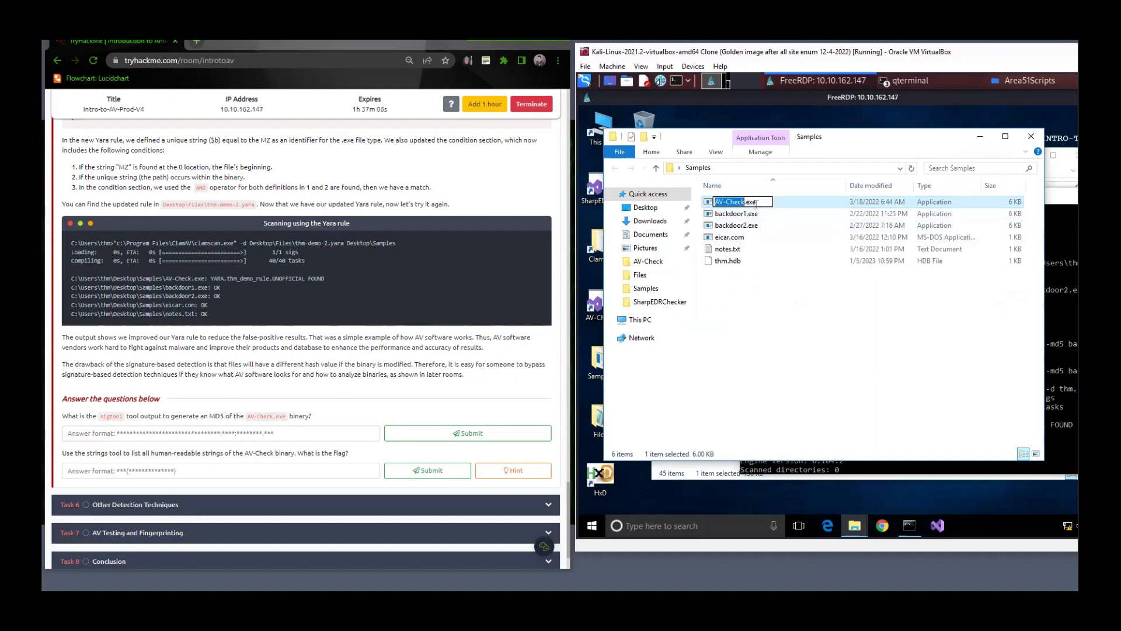
pyautogui.hotkey('ctrl', 'a')
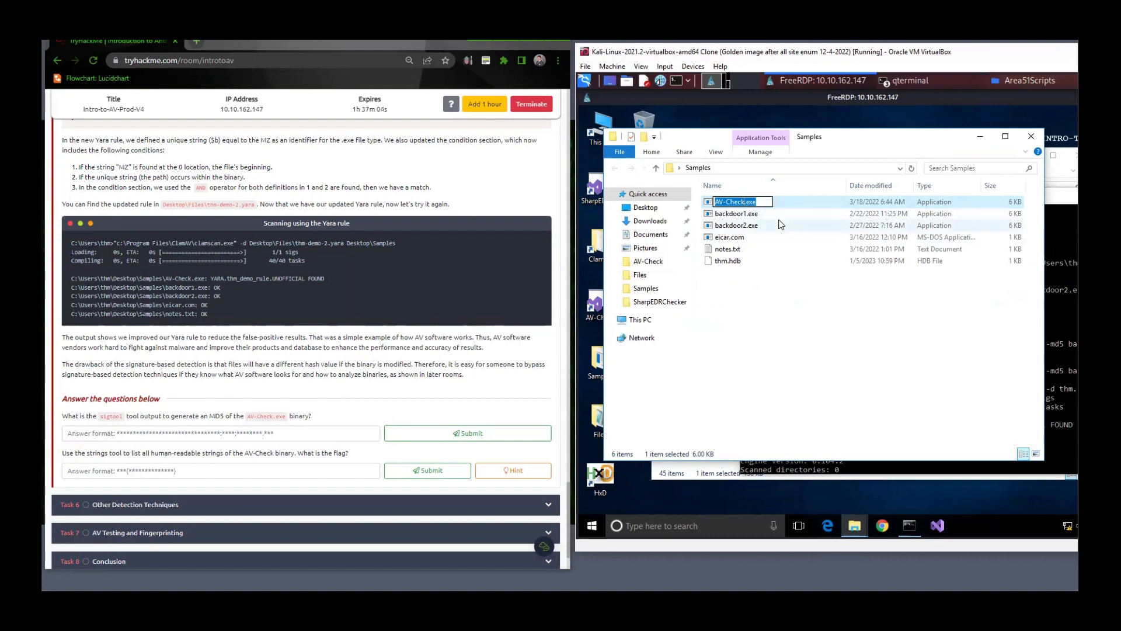
# Move the command prompt window over the Samples folder window and return to its current prompt line.
pyautogui.click(1075, 301)
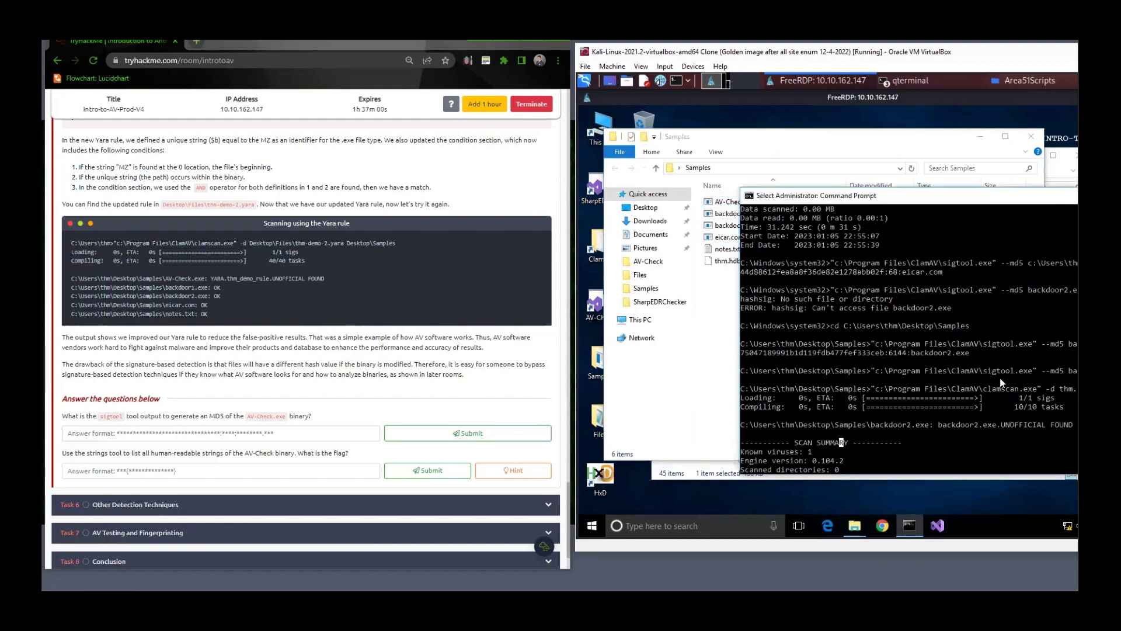
pyautogui.click(907, 443)
pyautogui.moveTo(892, 198); pyautogui.dragTo(763, 156)
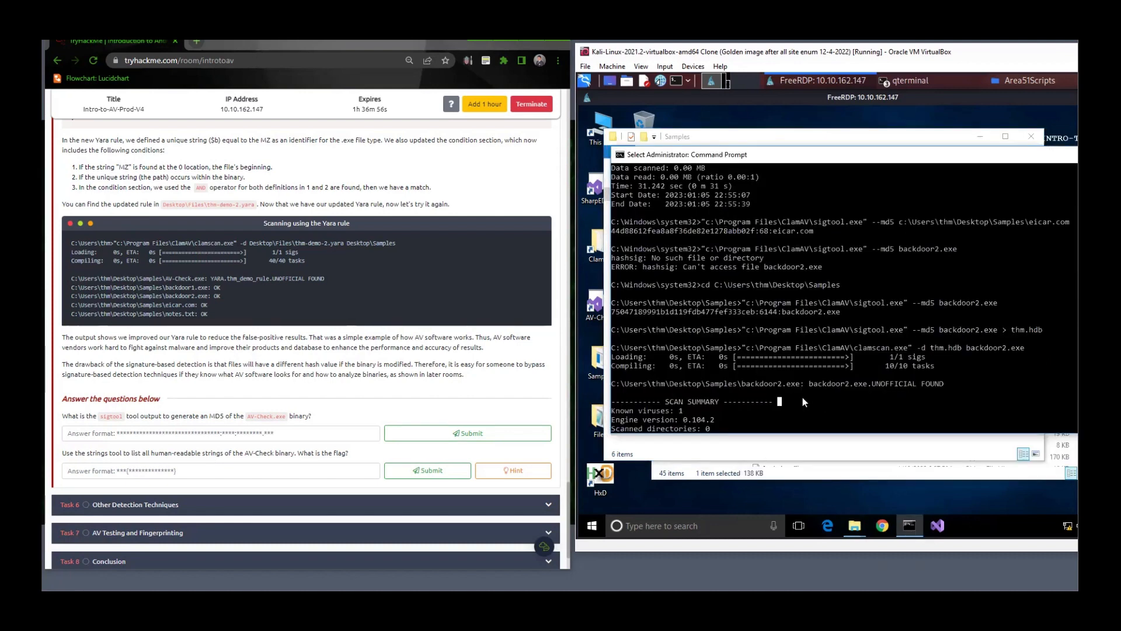
pyautogui.click(803, 399)
pyautogui.scroll(-11, 814, 416)
pyautogui.scroll(2, 814, 415)
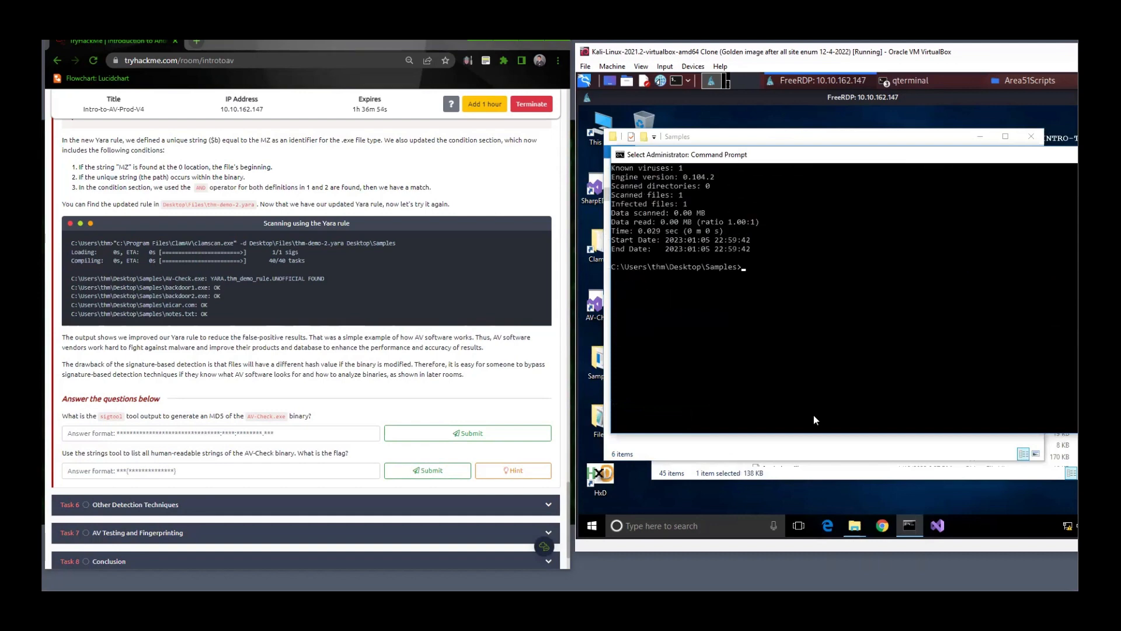
pyautogui.scroll(2, 814, 416)
pyautogui.click(792, 385)
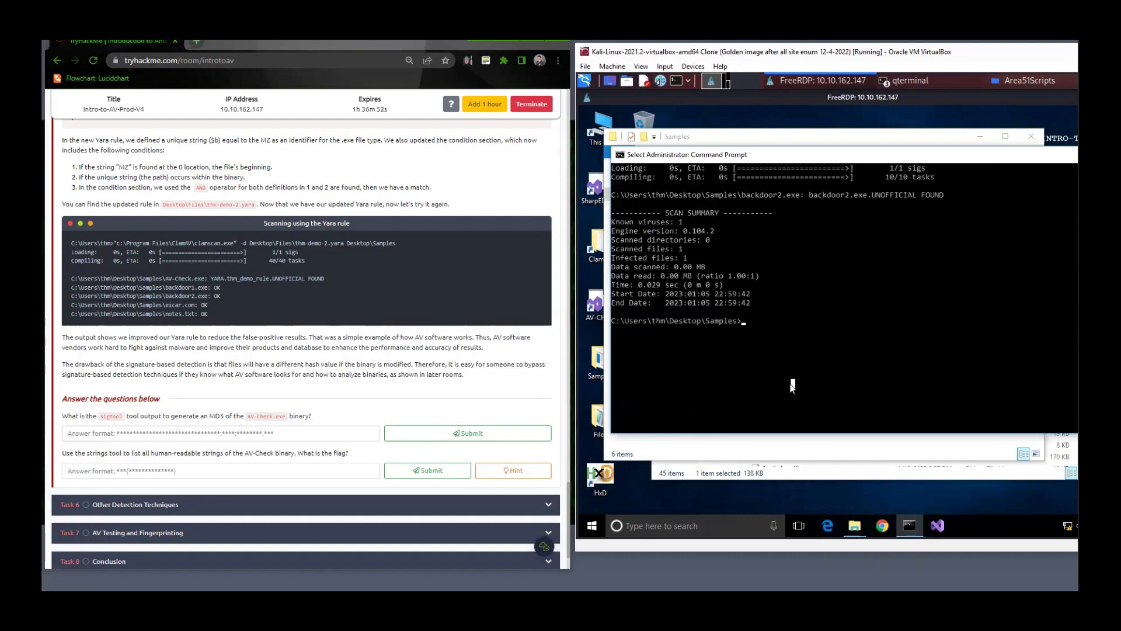
pyautogui.press('Up')
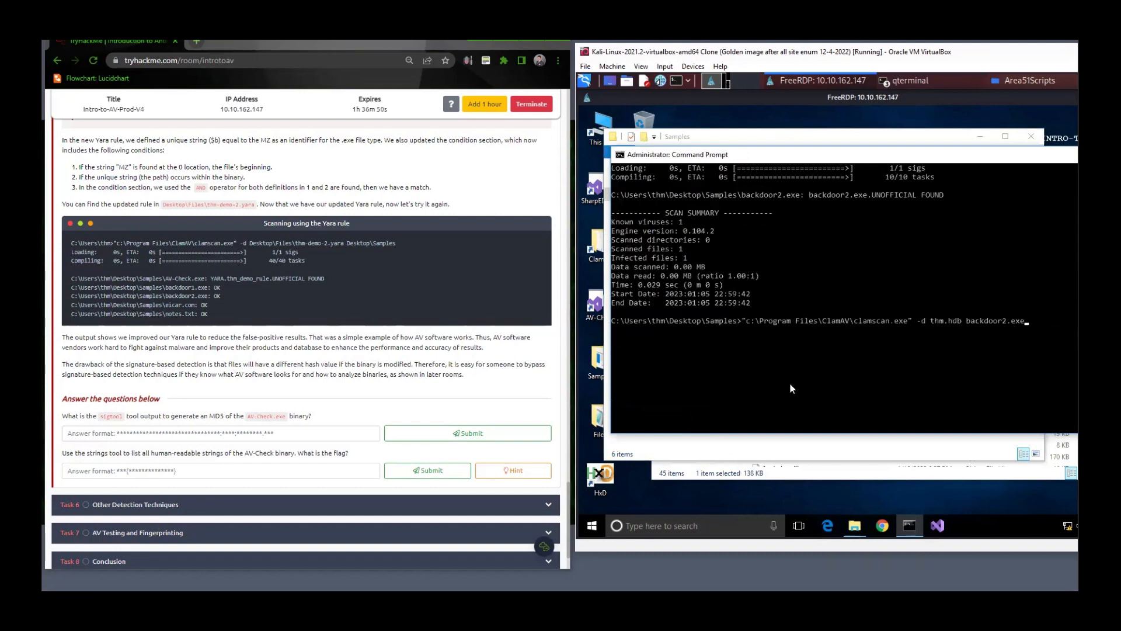
pyautogui.press('Up')
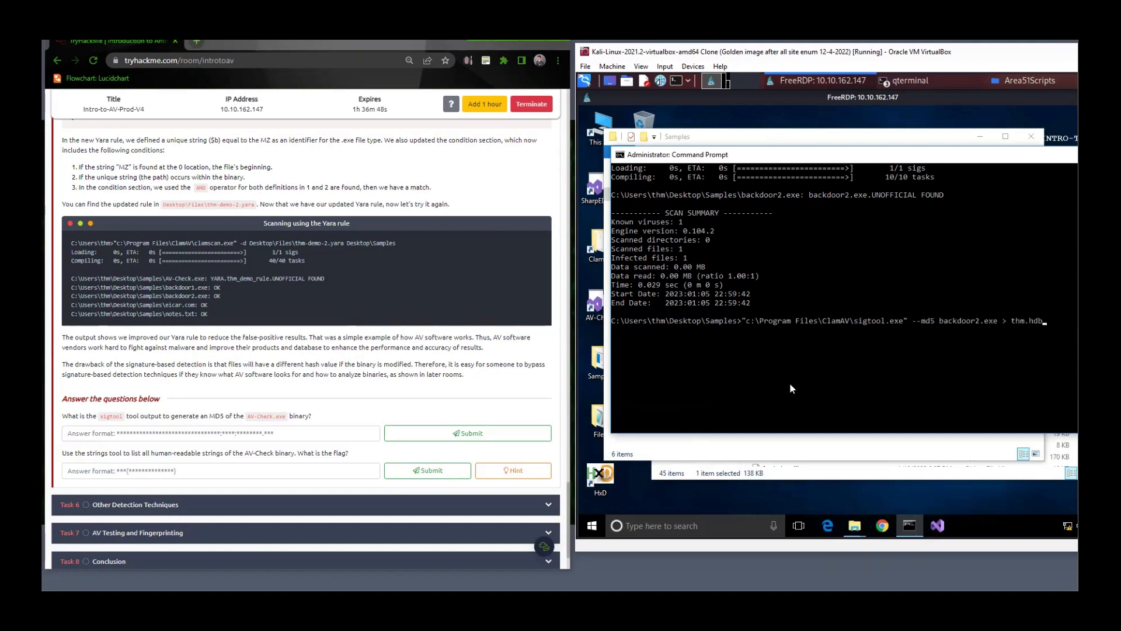
pyautogui.press('BackSpace')
pyautogui.press('BackSpace')
pyautogui.press('BackSpace')
pyautogui.press('BackSpace')
pyautogui.press('BackSpace')
pyautogui.press('BackSpace')
pyautogui.press('BackSpace')
pyautogui.press('BackSpace')
pyautogui.press('BackSpace')
pyautogui.press('BackSpace')
pyautogui.press('Up')
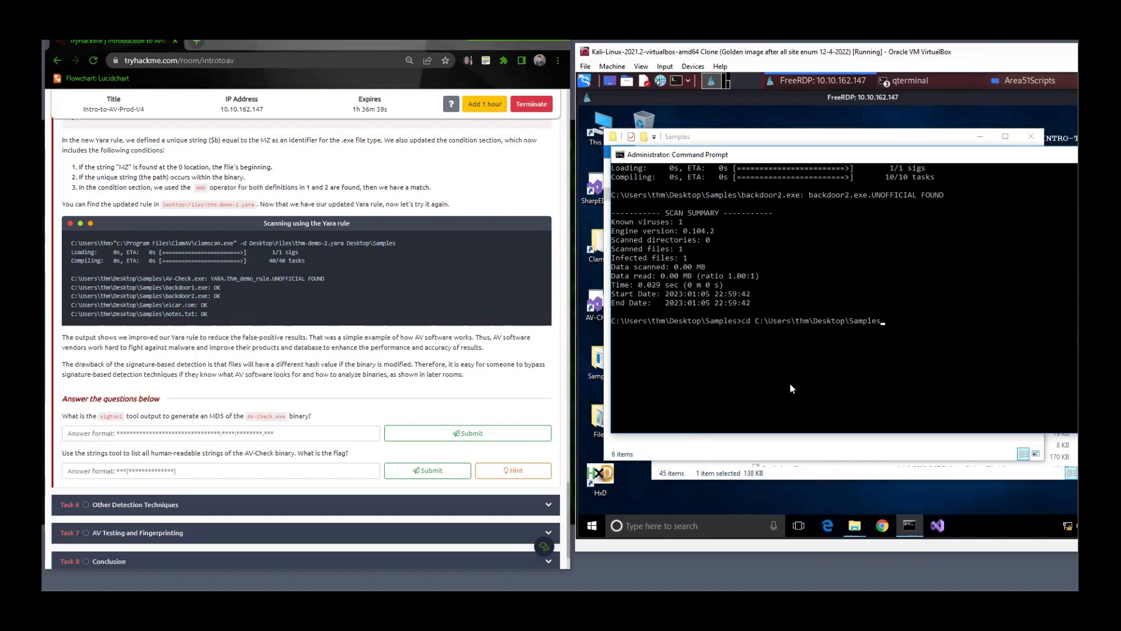
pyautogui.press('Down')
pyautogui.press('Up')
pyautogui.press('Down')
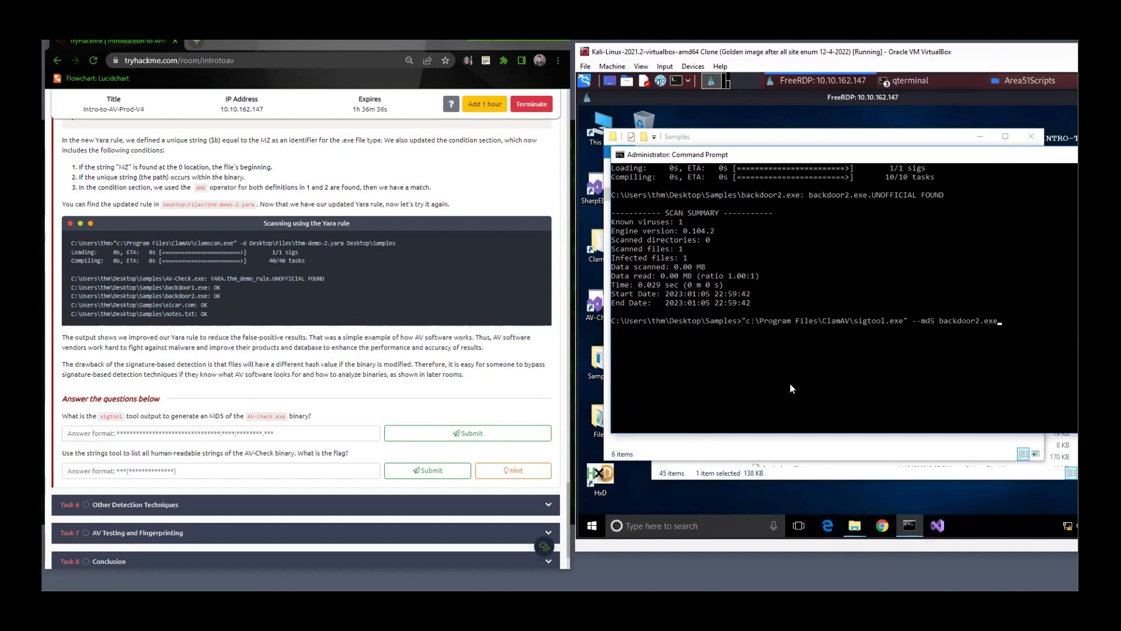
pyautogui.write('> thm.hdb')
pyautogui.press('Up')
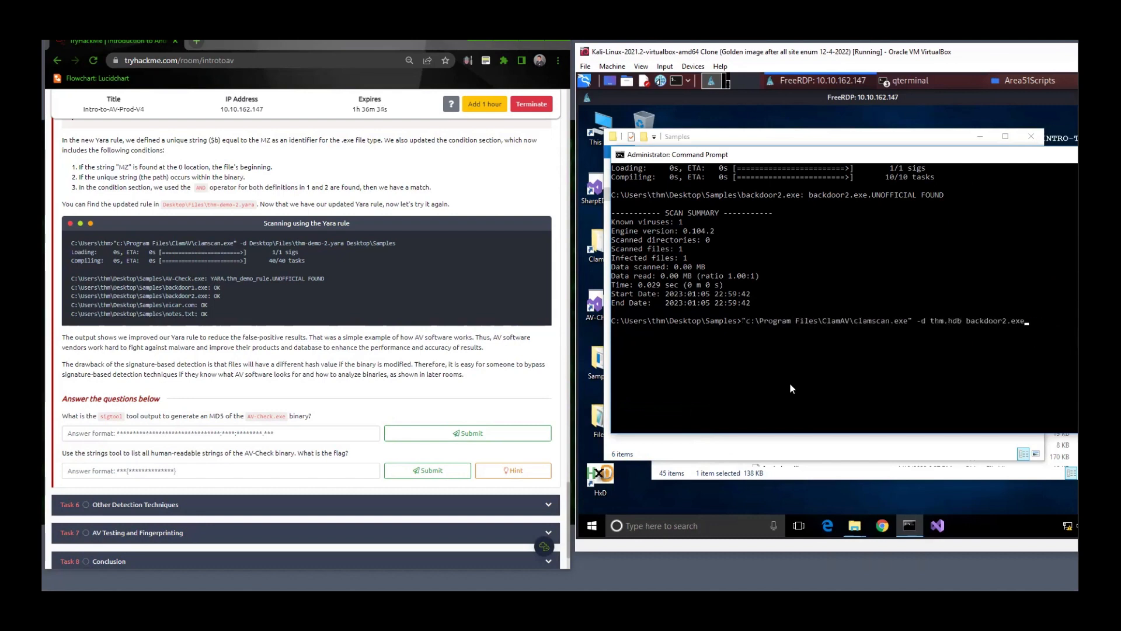
# Look up the example for generating an MD5 hash in Task 5 and select its sigtool command.
pyautogui.scroll(10, 356, 389)
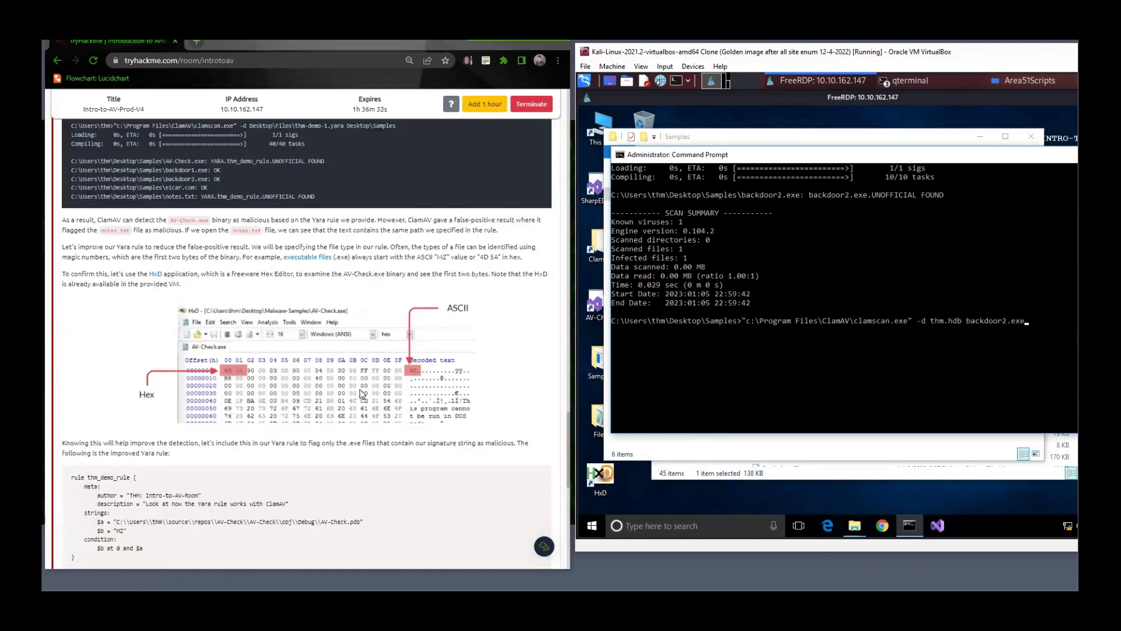
pyautogui.scroll(10, 359, 390)
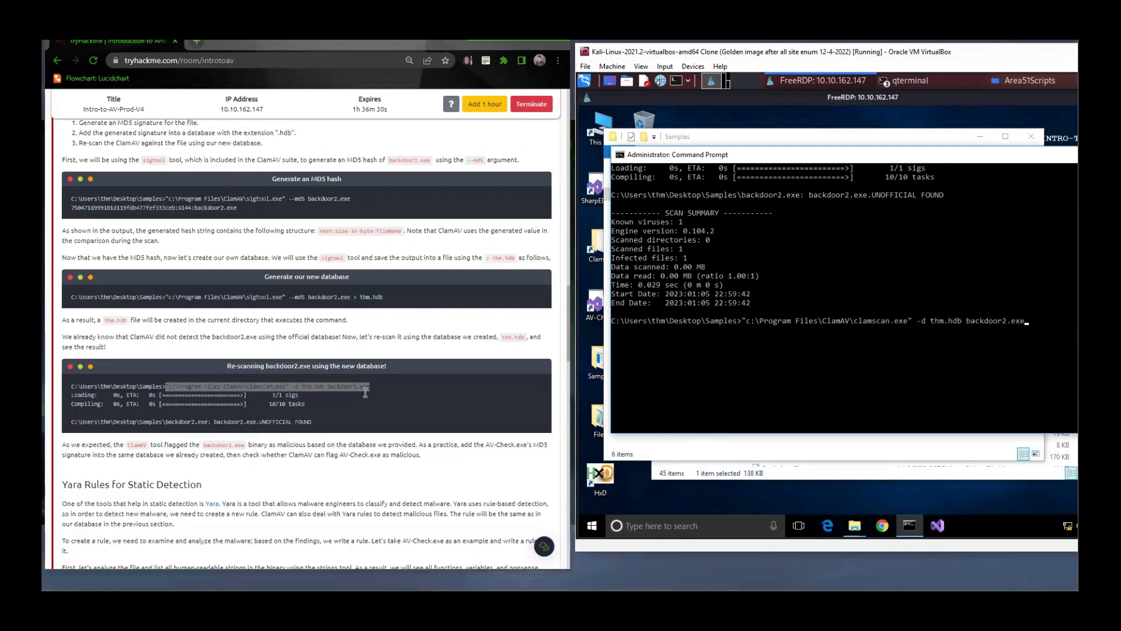
pyautogui.scroll(1, 365, 392)
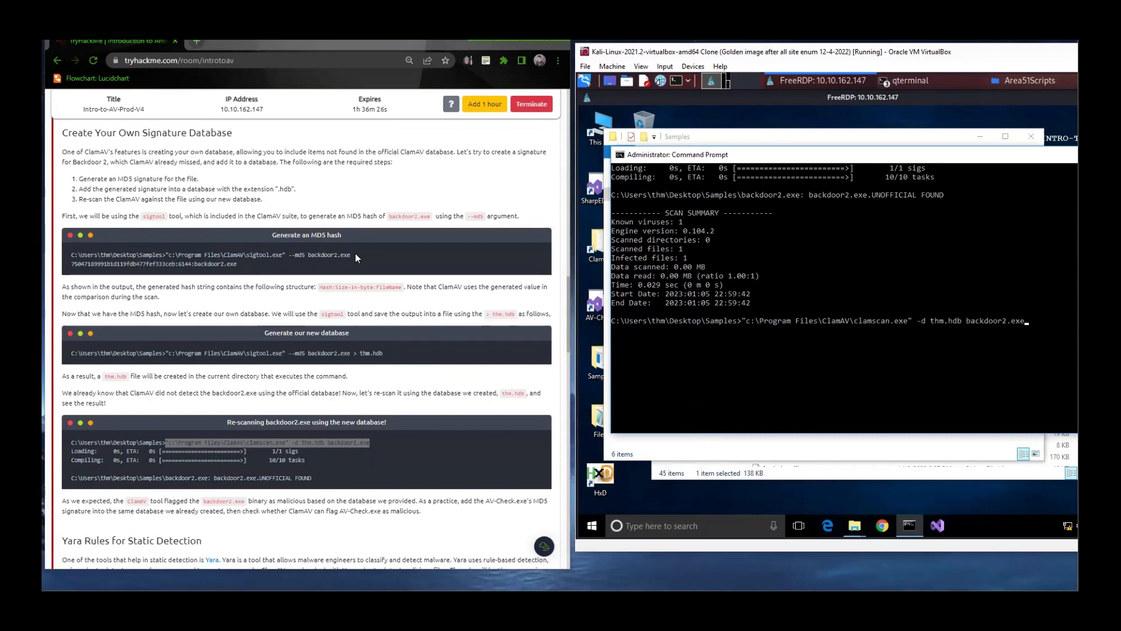
pyautogui.moveTo(355, 254); pyautogui.dragTo(169, 255)
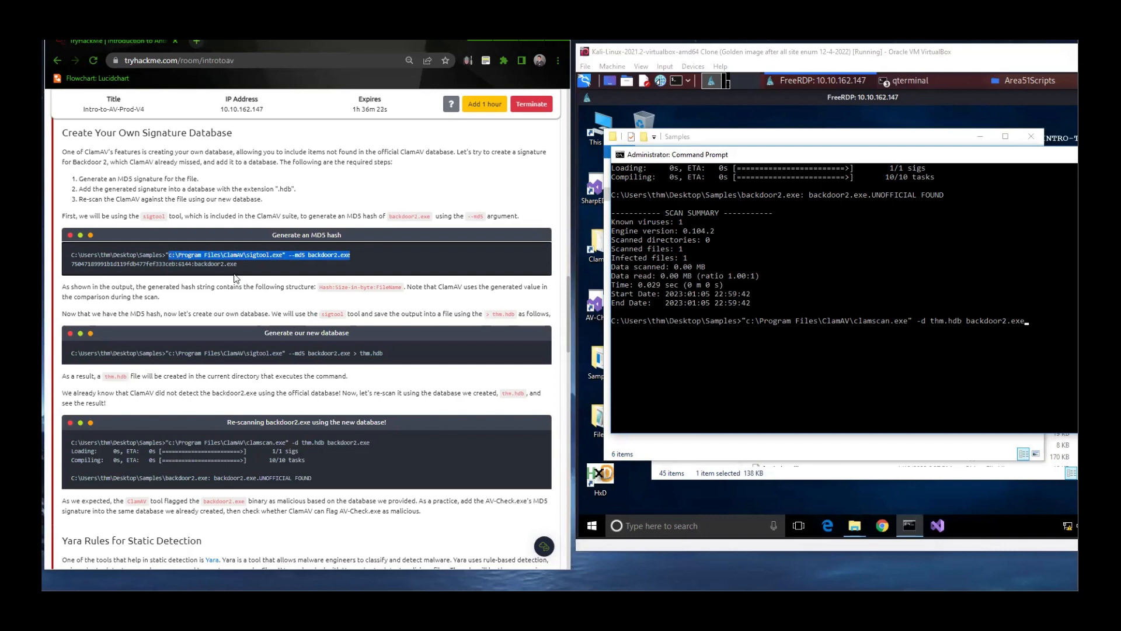
# Generate the MD5 signature of AV-Check.exe by running "c:\Program Files\ClamAV\sigtool.exe" --md5 AV-Check.exe in the Samples folder.
pyautogui.click(852, 358)
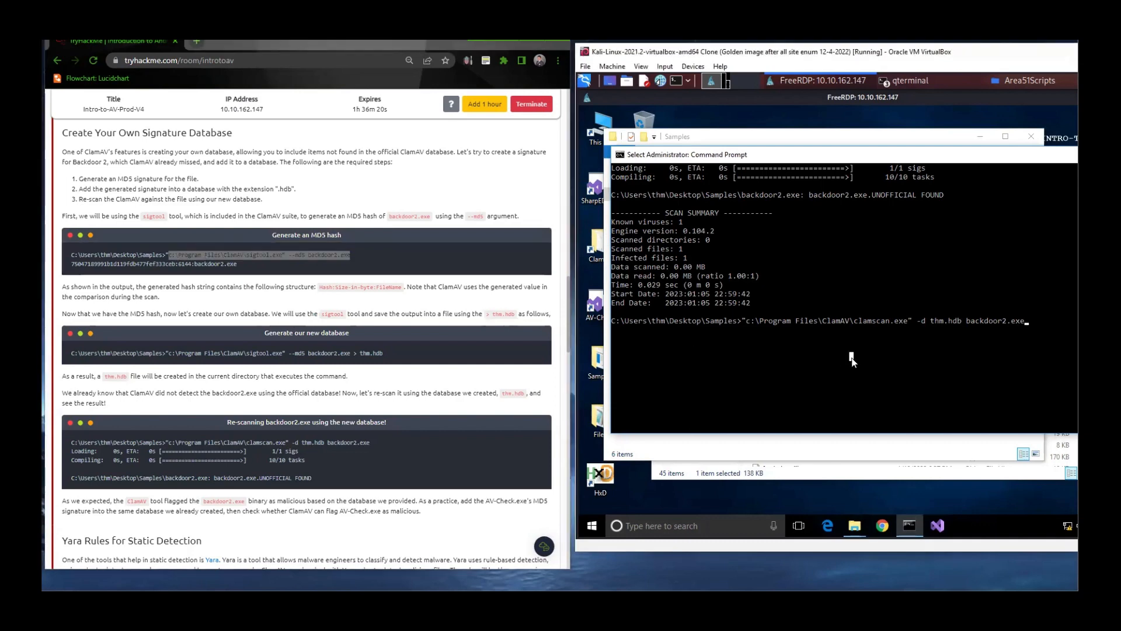
pyautogui.press('Escape')
pyautogui.press('Up')
pyautogui.press('Up')
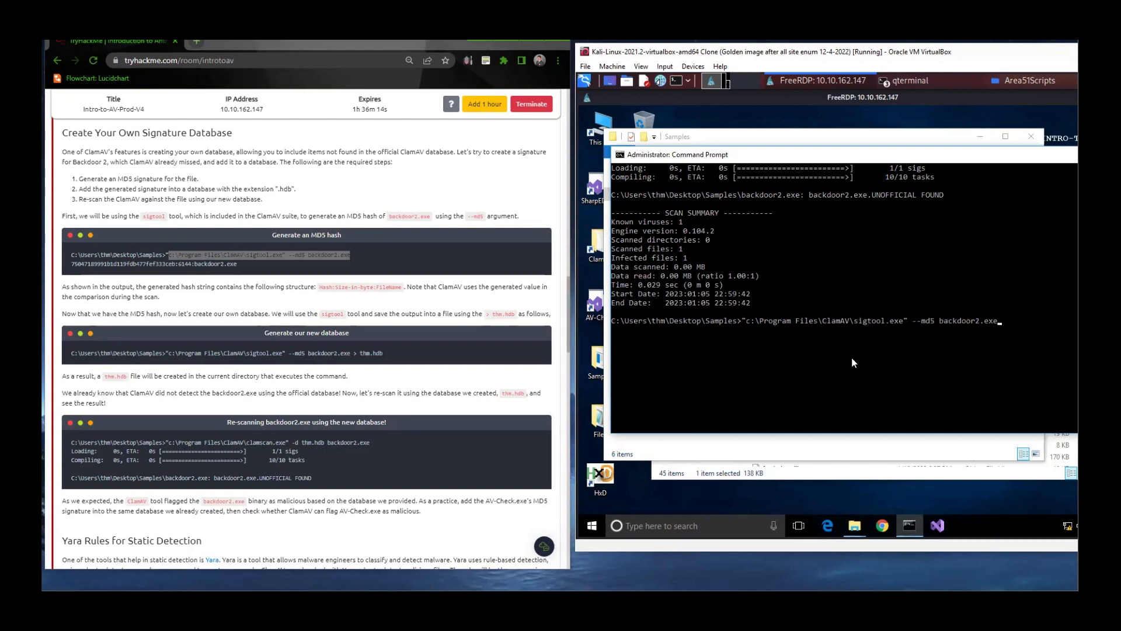
pyautogui.press('BackSpace')
pyautogui.press('BackSpace')
pyautogui.press('BackSpace')
pyautogui.press('BackSpace')
pyautogui.press('BackSpace')
pyautogui.press('BackSpace')
pyautogui.press('BackSpace')
pyautogui.press('BackSpace')
pyautogui.press('BackSpace')
pyautogui.press('BackSpace')
pyautogui.press('BackSpace')
pyautogui.press('BackSpace')
pyautogui.press('BackSpace')
pyautogui.write('AV-Check.exe')
pyautogui.press('Return')
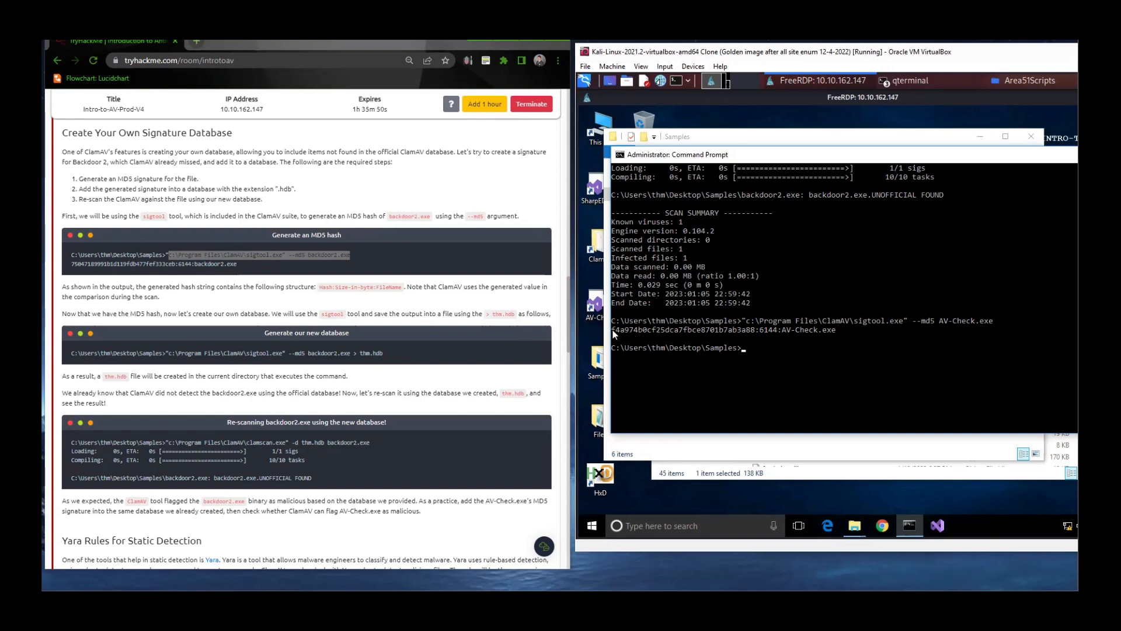
# Submit the sigtool output f4a974b0cf25dca7fbce8701b7ab3a88:6144:AV-Check.exe as the answer to the first Task 5 question.
pyautogui.moveTo(612, 330); pyautogui.dragTo(776, 332)
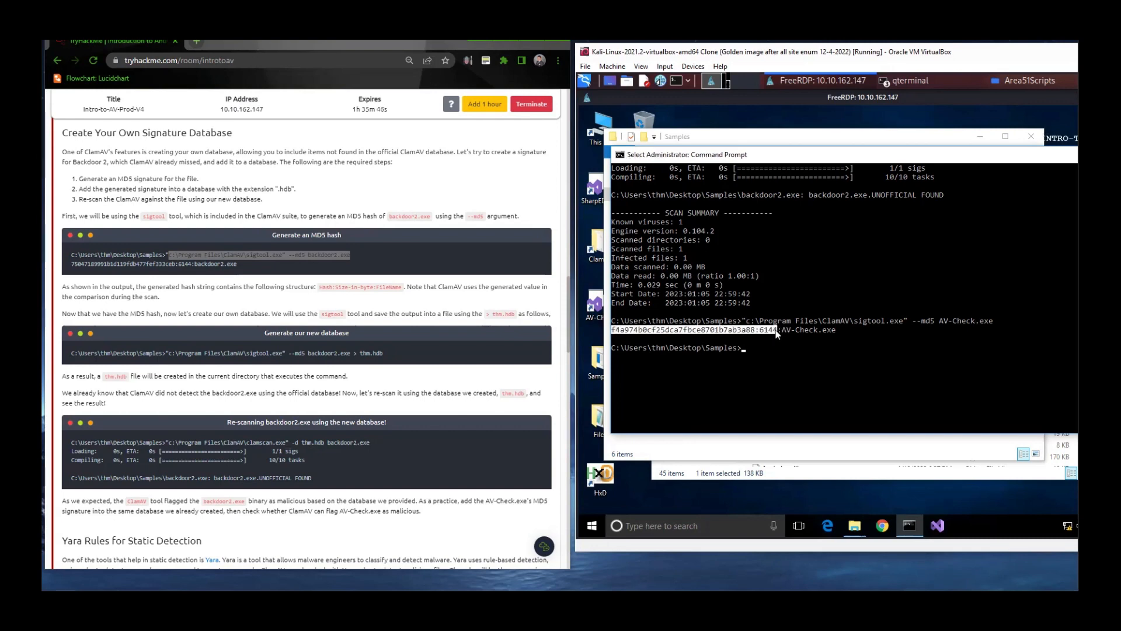
pyautogui.rightClick(776, 334)
pyautogui.scroll(-10, 418, 397)
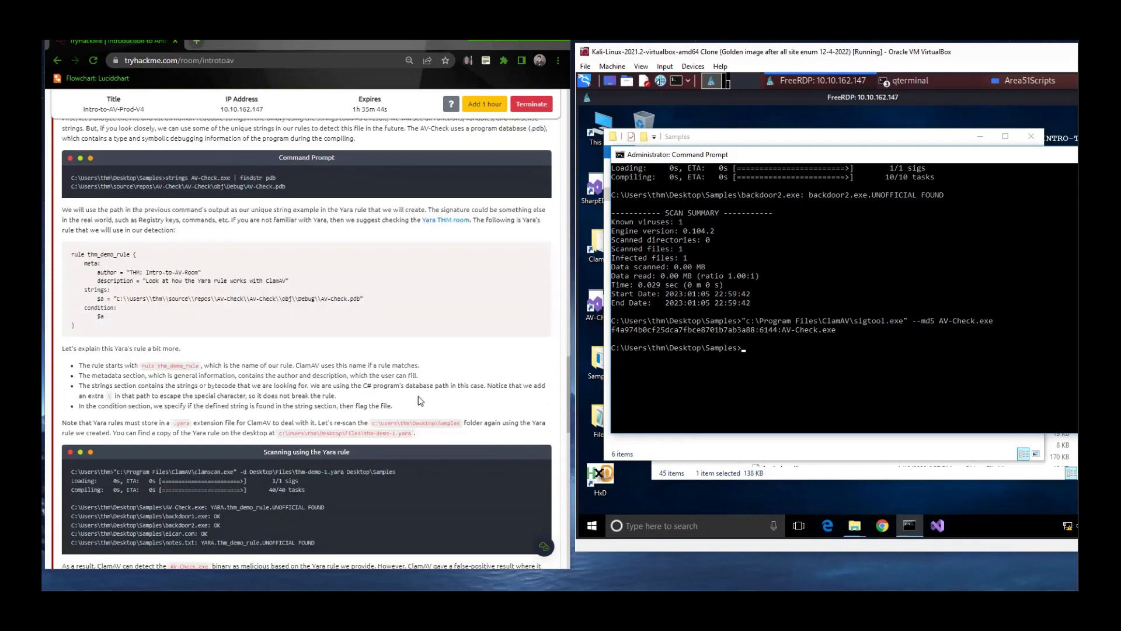
pyautogui.scroll(-15, 418, 397)
pyautogui.click(317, 369)
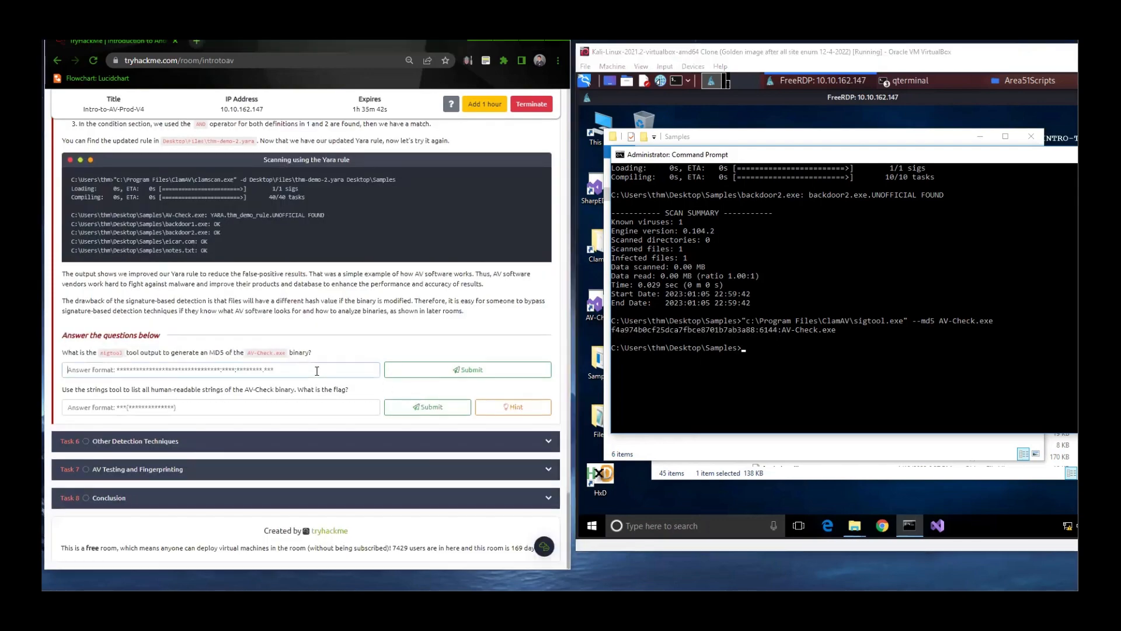
pyautogui.click(797, 328)
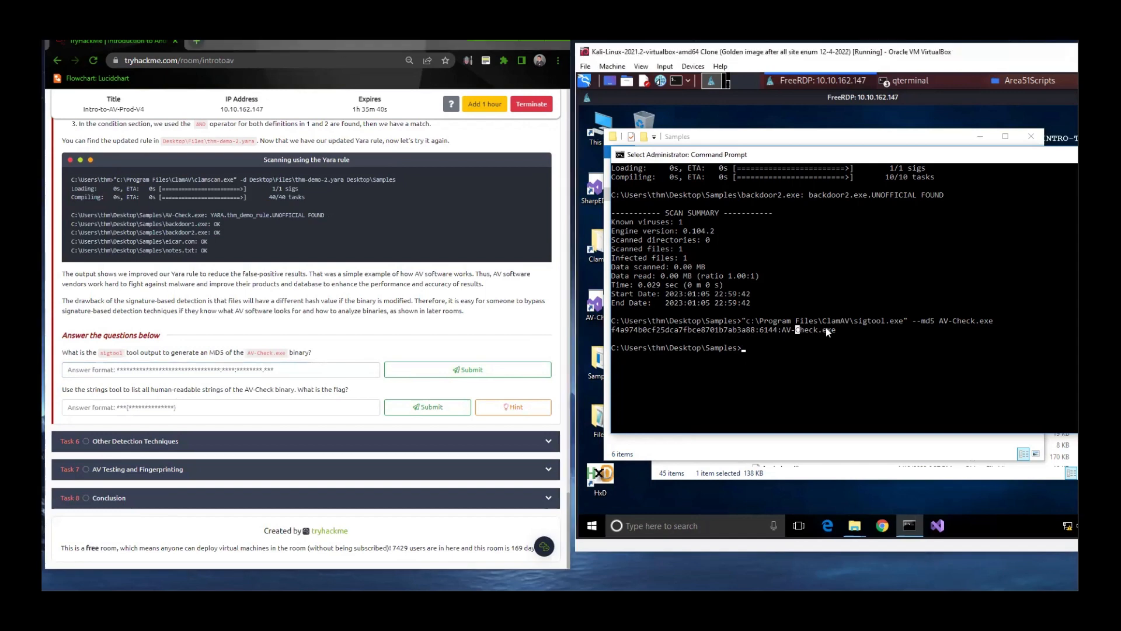
pyautogui.moveTo(779, 331); pyautogui.dragTo(612, 332)
pyautogui.hotkey('ctrl', 'c')
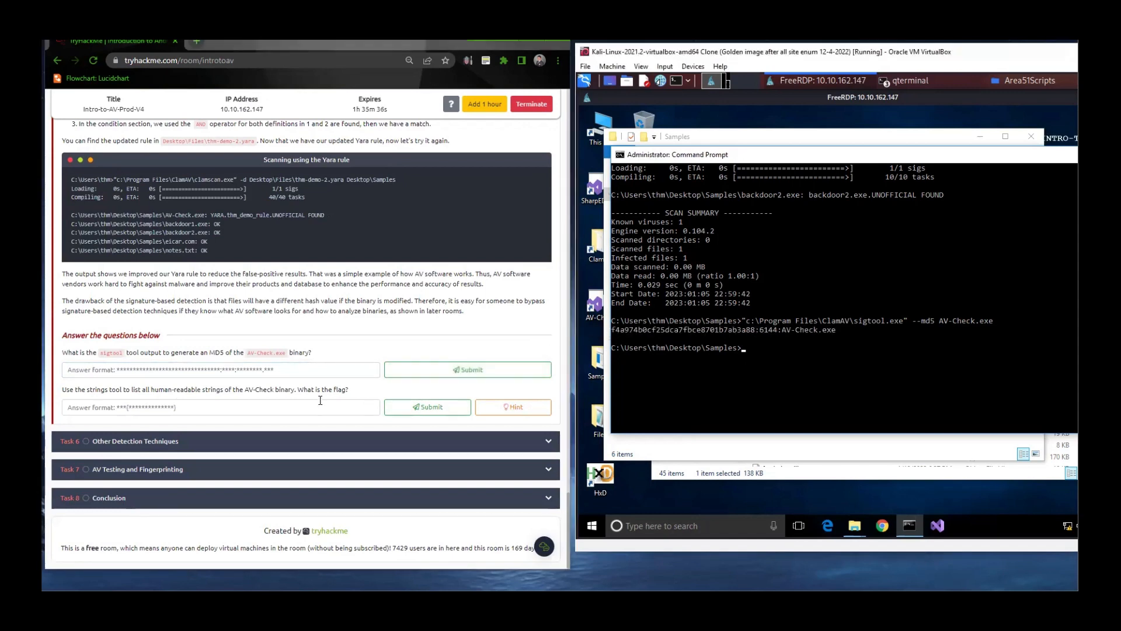
pyautogui.click(286, 375)
pyautogui.hotkey('ctrl', 'v')
pyautogui.click(405, 367)
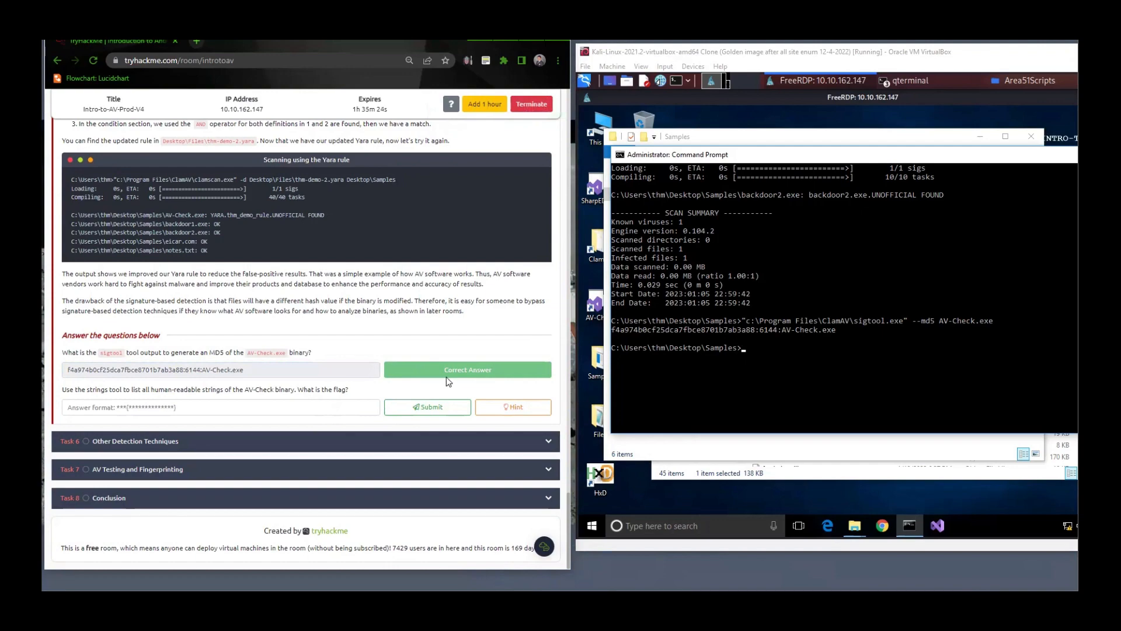
# Look through the Task 5 text for instructions on using the strings tool on the AV-Check binary.
pyautogui.scroll(15, 450, 377)
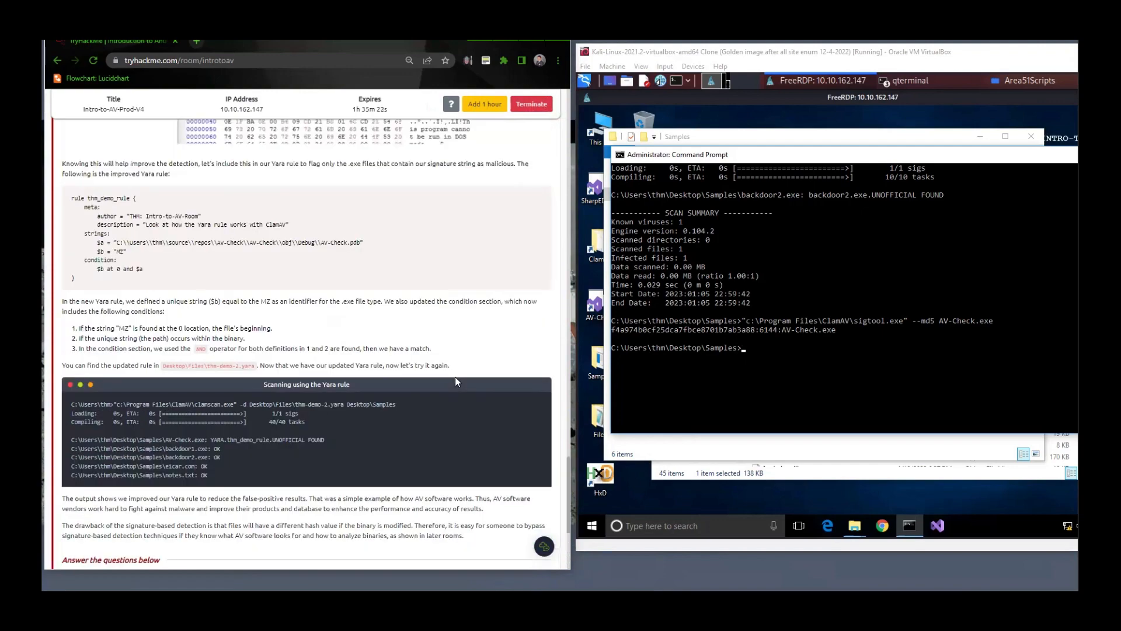
pyautogui.scroll(15, 456, 381)
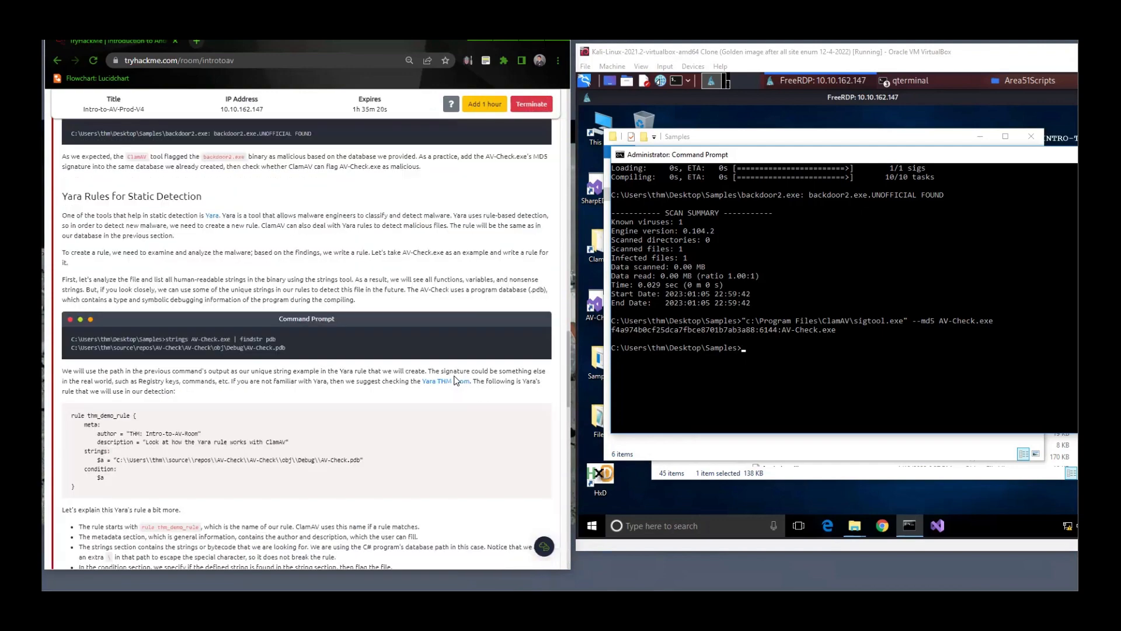
pyautogui.scroll(4, 454, 377)
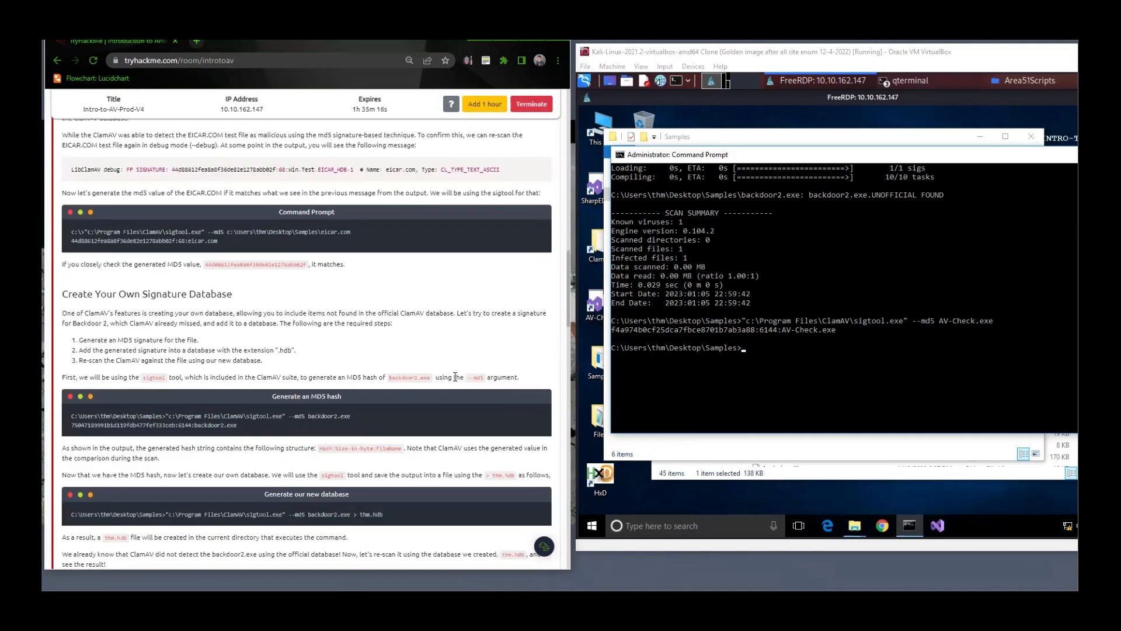
pyautogui.scroll(-3, 455, 377)
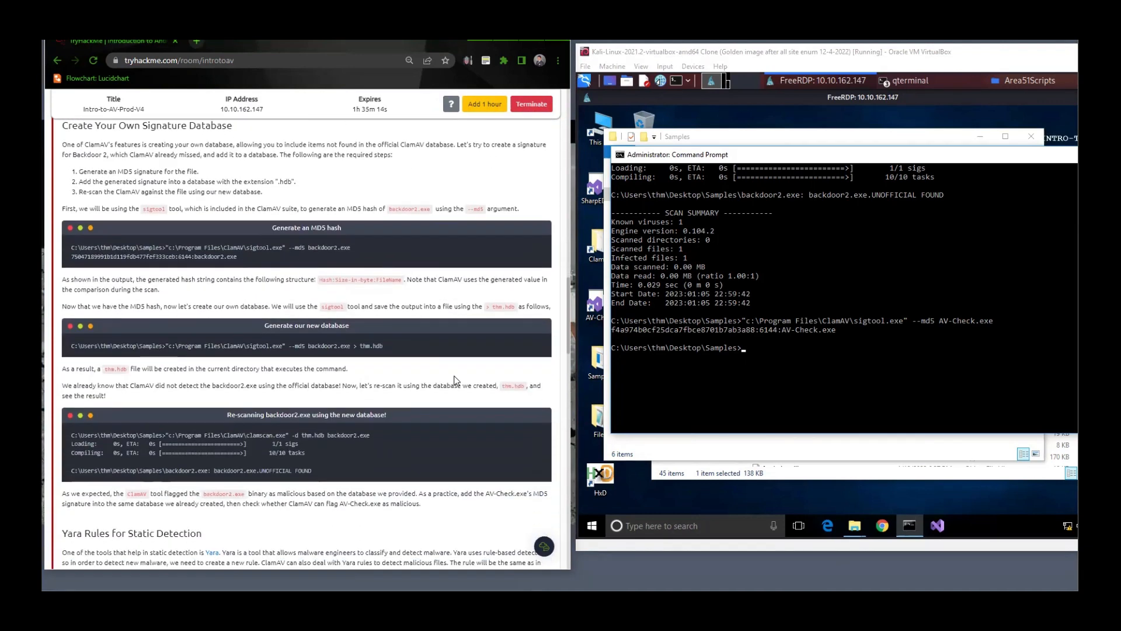
pyautogui.scroll(3, 456, 380)
pyautogui.scroll(-3, 454, 375)
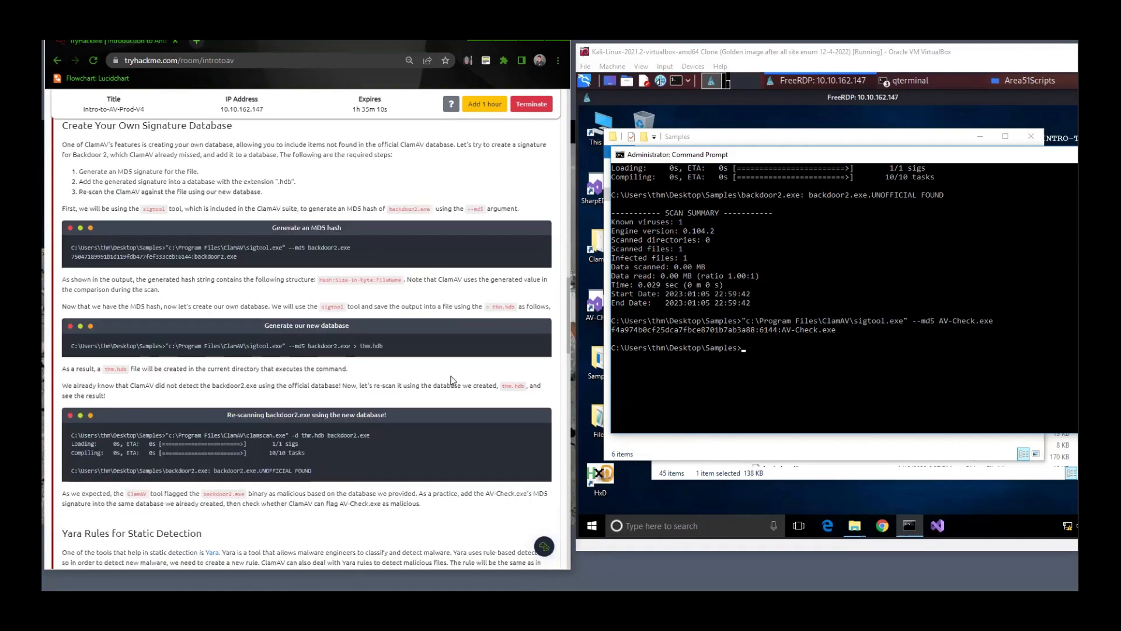
# Search the room page for "STING", go through the matches, and close the search.
pyautogui.hotkey('ctrl', 'f')
pyautogui.write('sTING')
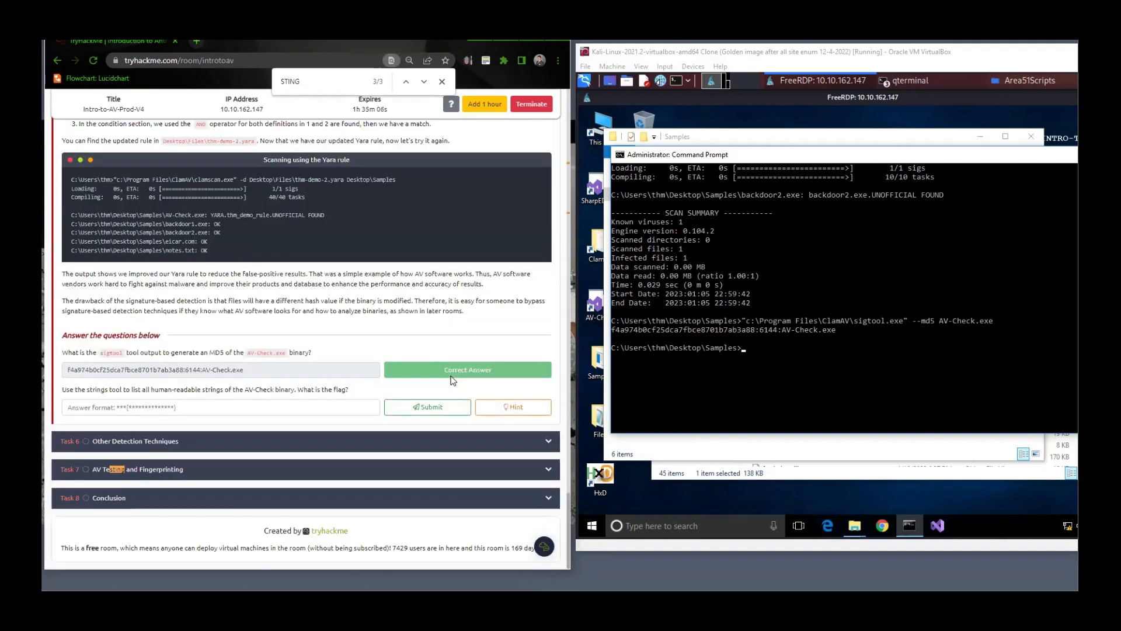
pyautogui.scroll(2, 447, 409)
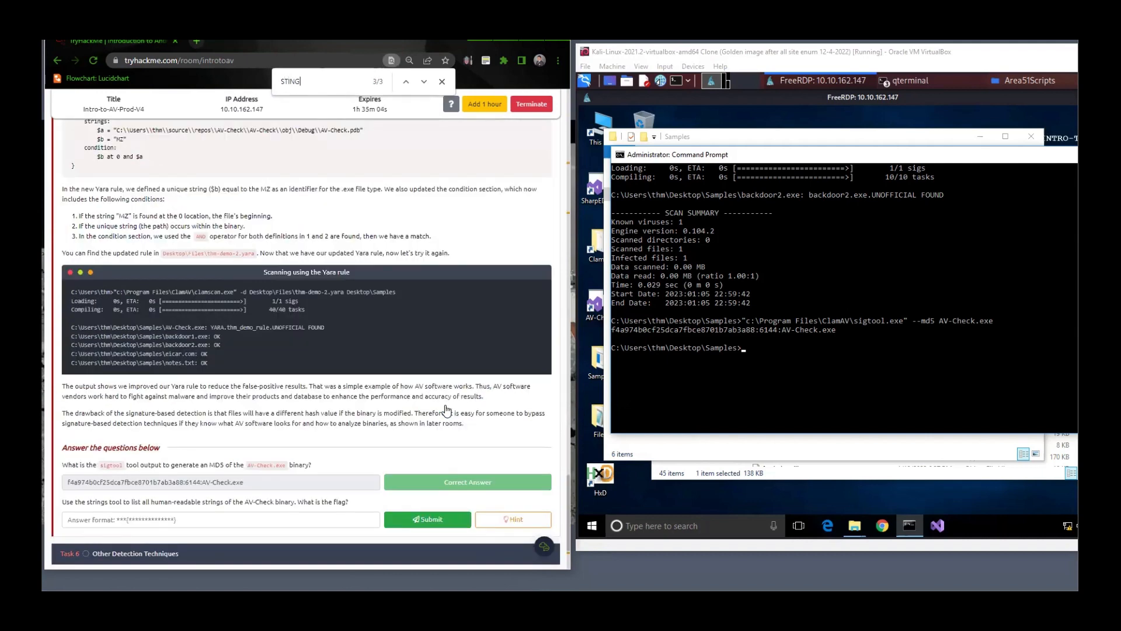
pyautogui.click(424, 83)
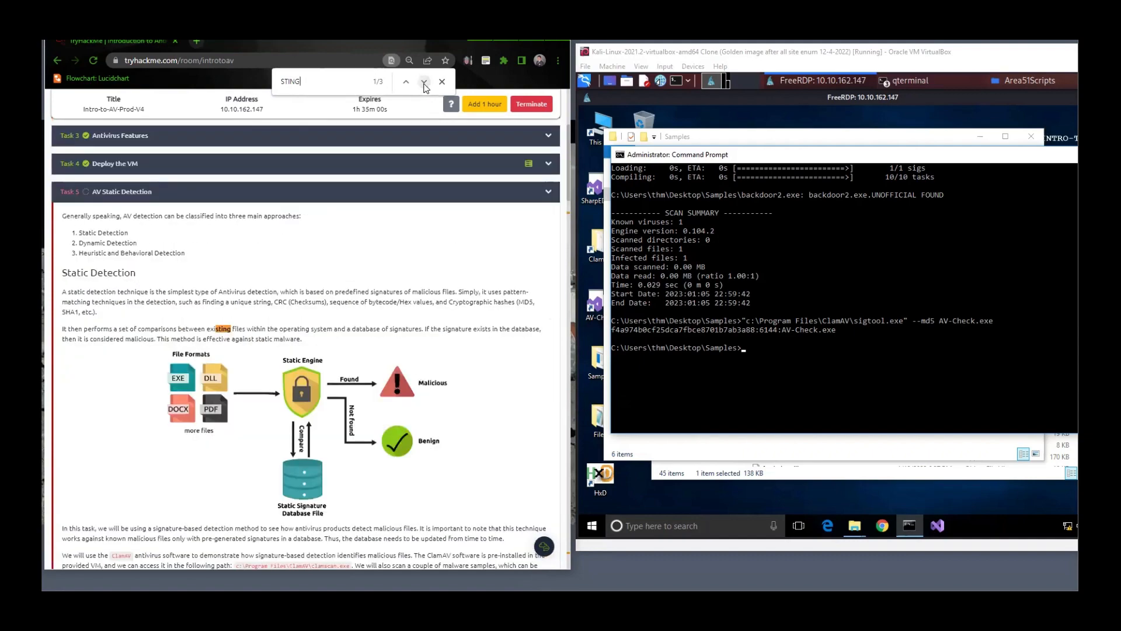
pyautogui.click(424, 83)
pyautogui.click(424, 83)
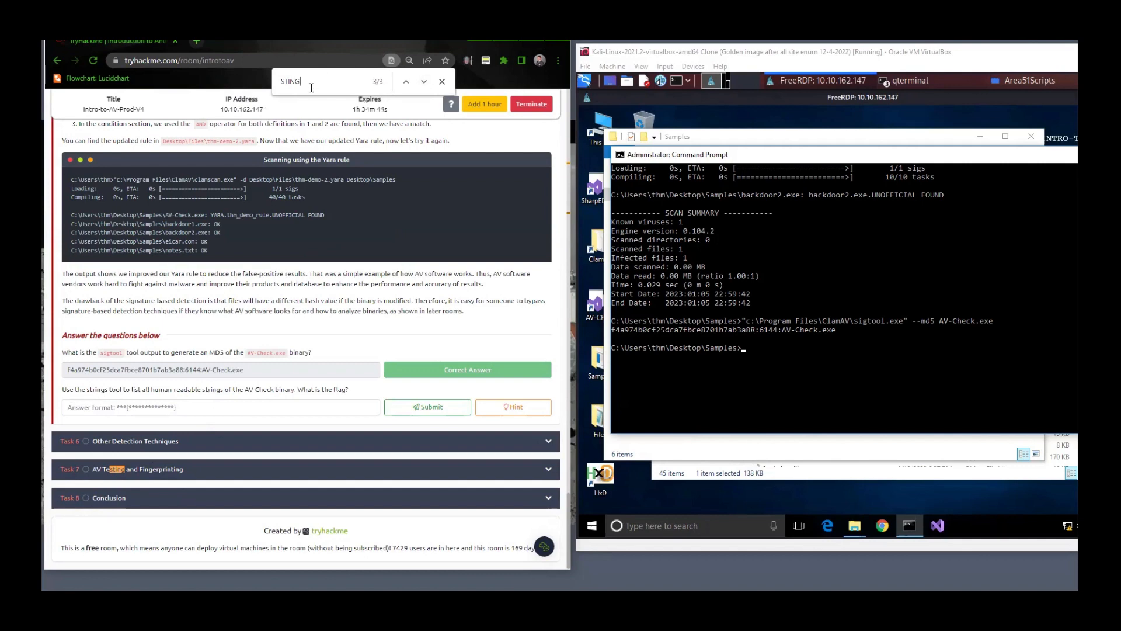
pyautogui.write('S')
pyautogui.click(442, 82)
# Read the hint for the Task 5 question about the flag in the AV-Check binary's strings.
pyautogui.click(482, 406)
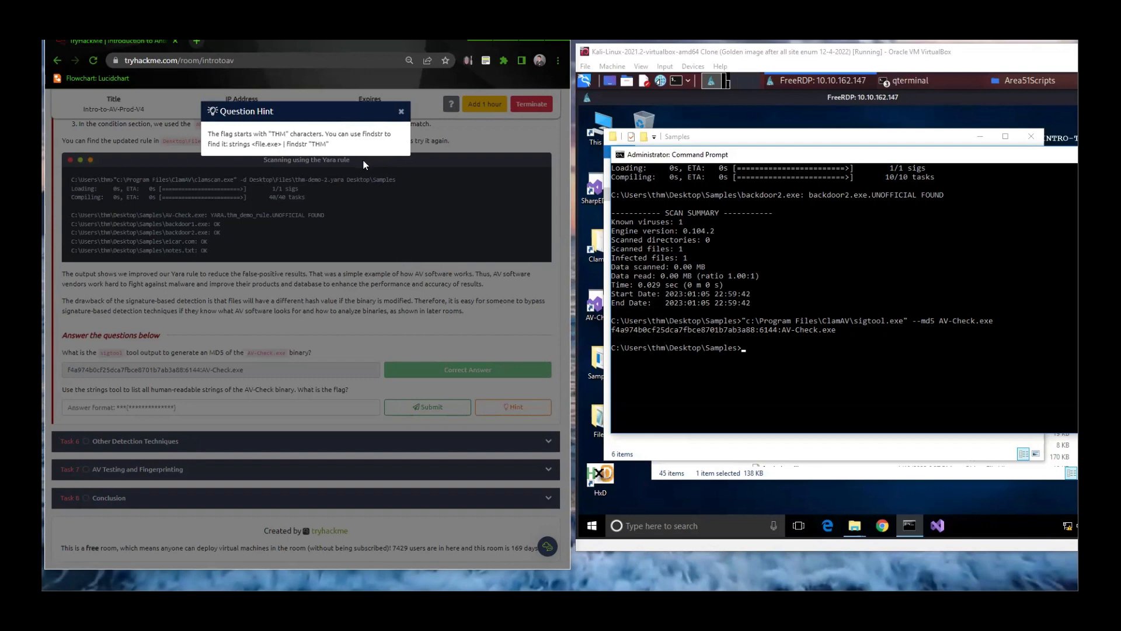
pyautogui.click(401, 111)
pyautogui.scroll(1, 368, 355)
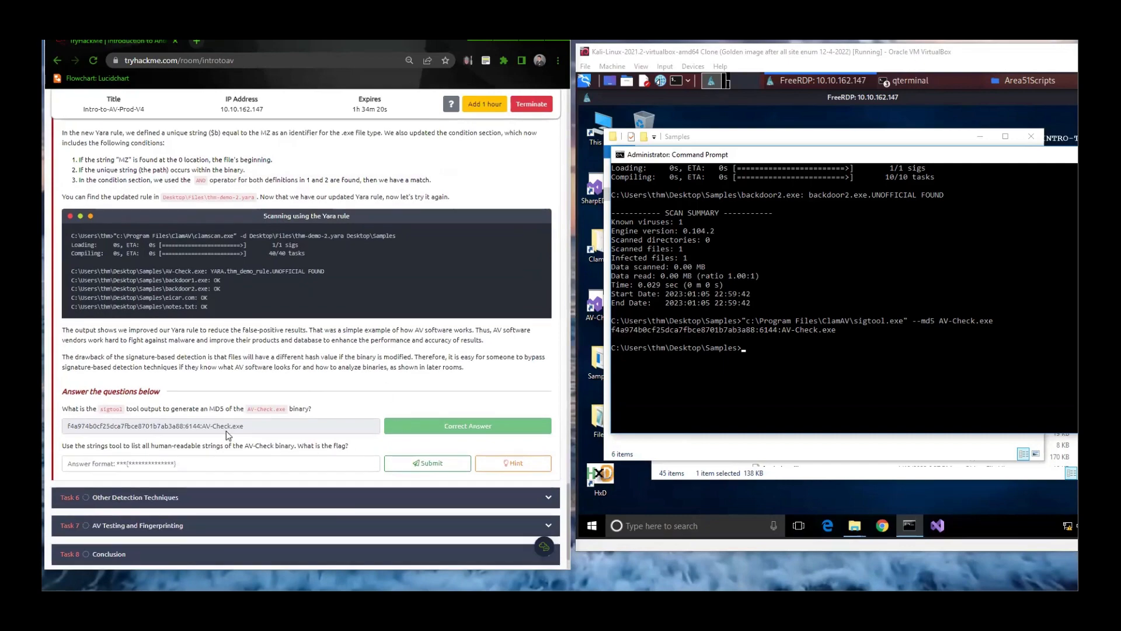
# Highlight the submitted sigtool answer and review the Task 5 sections on ClamAV scanning, signature databases and Yara rules.
pyautogui.moveTo(254, 432); pyautogui.dragTo(66, 434)
pyautogui.scroll(10, 126, 416)
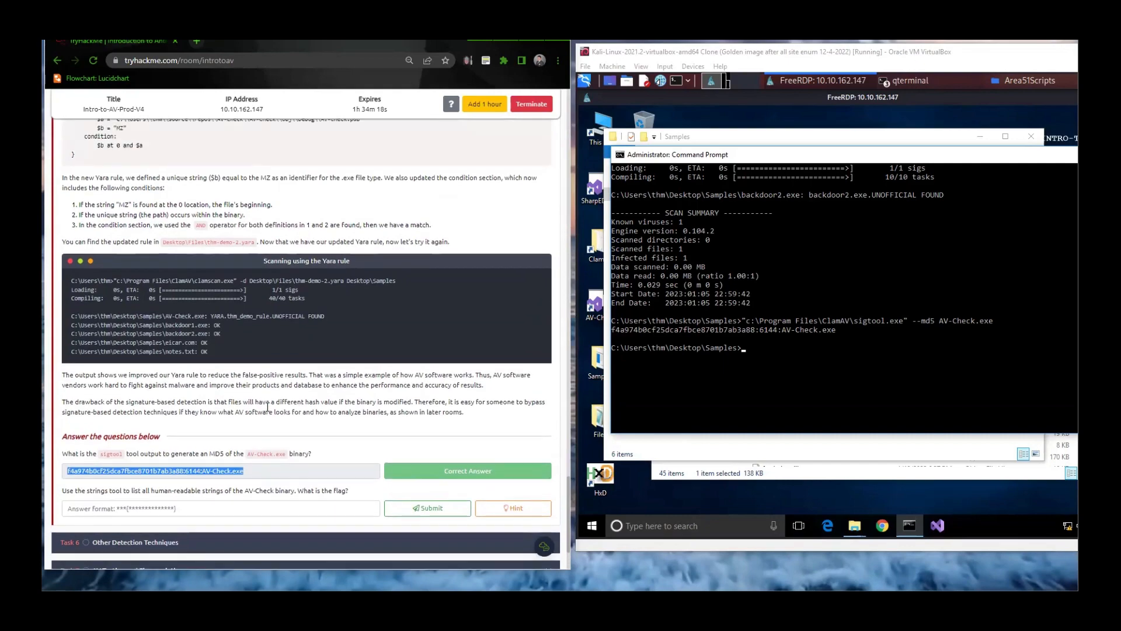
pyautogui.scroll(10, 272, 407)
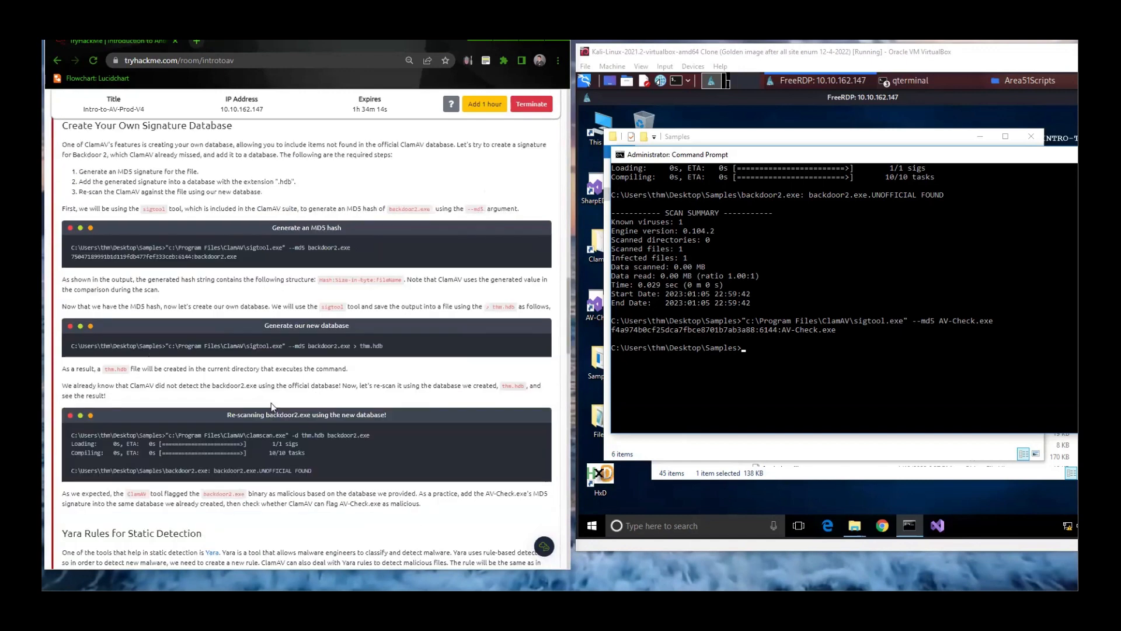
pyautogui.scroll(1, 272, 403)
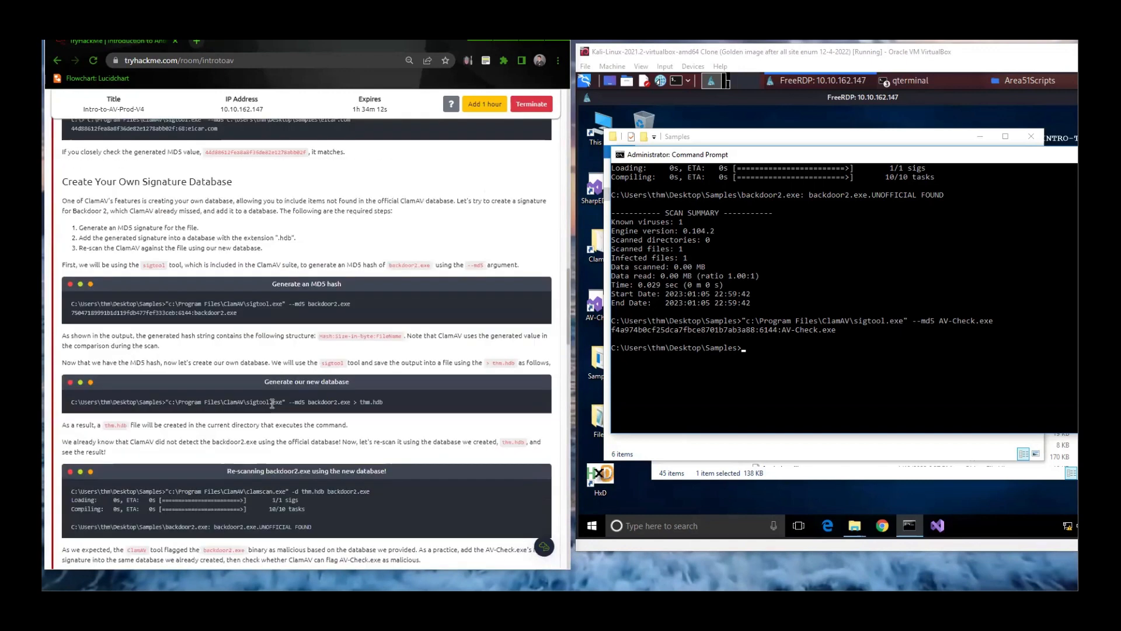
pyautogui.scroll(-1, 272, 403)
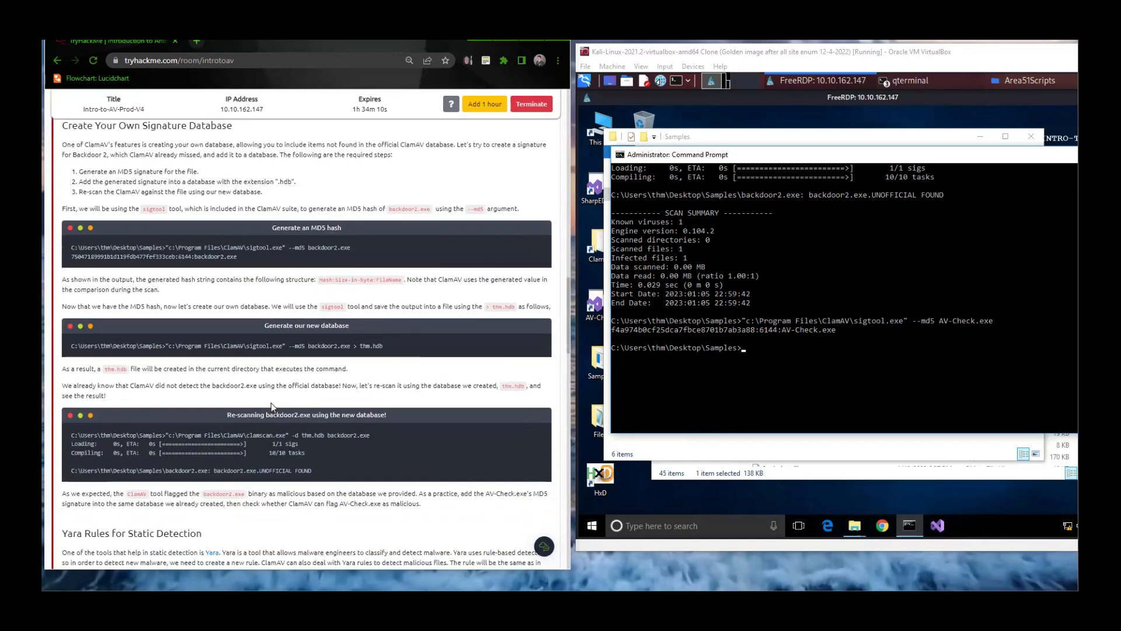
pyautogui.scroll(-6, 271, 403)
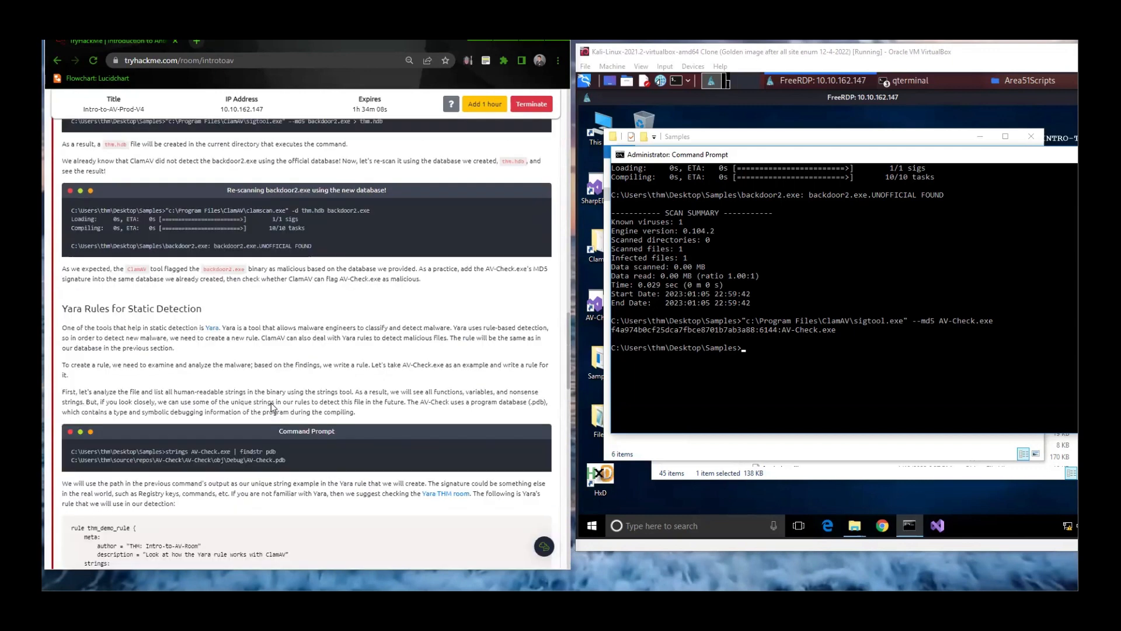
pyautogui.scroll(3, 272, 407)
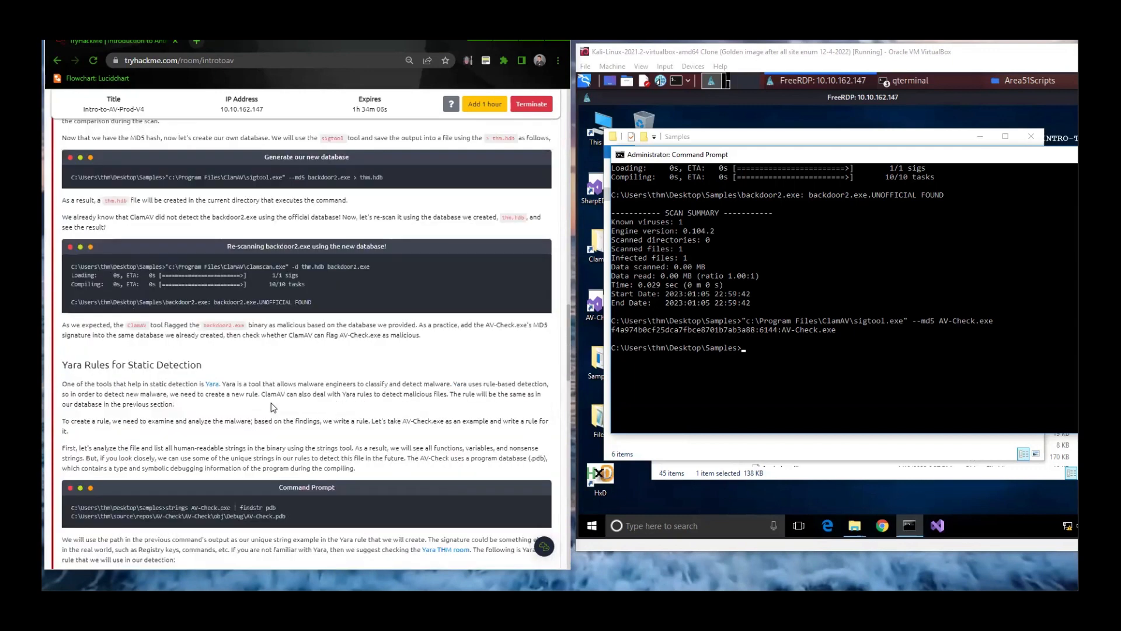
pyautogui.scroll(4, 271, 407)
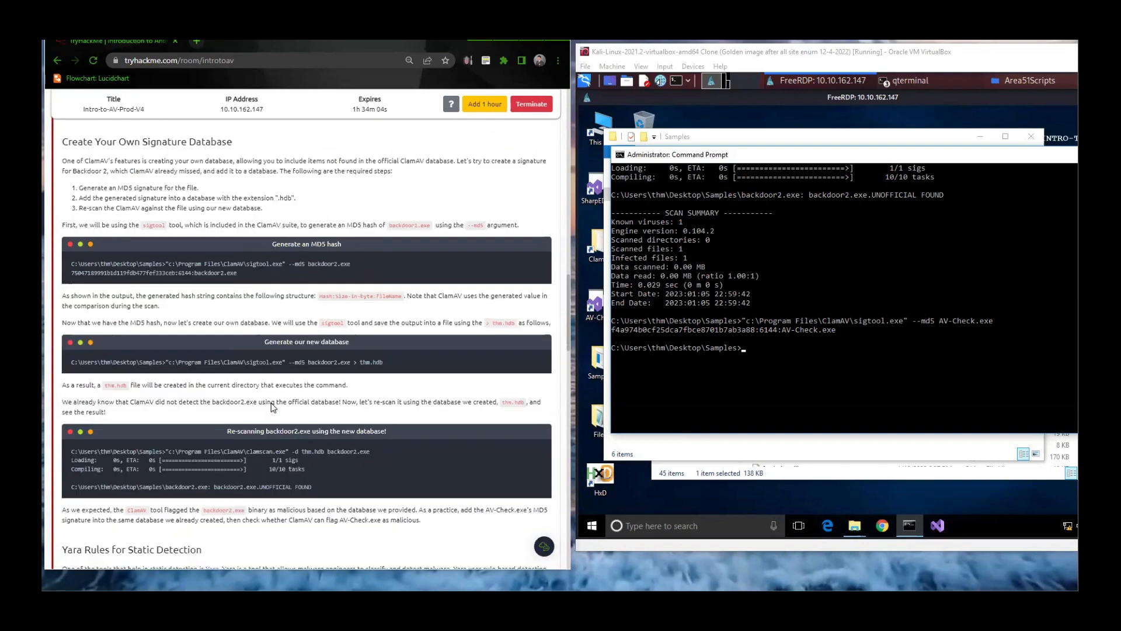
pyautogui.scroll(10, 272, 403)
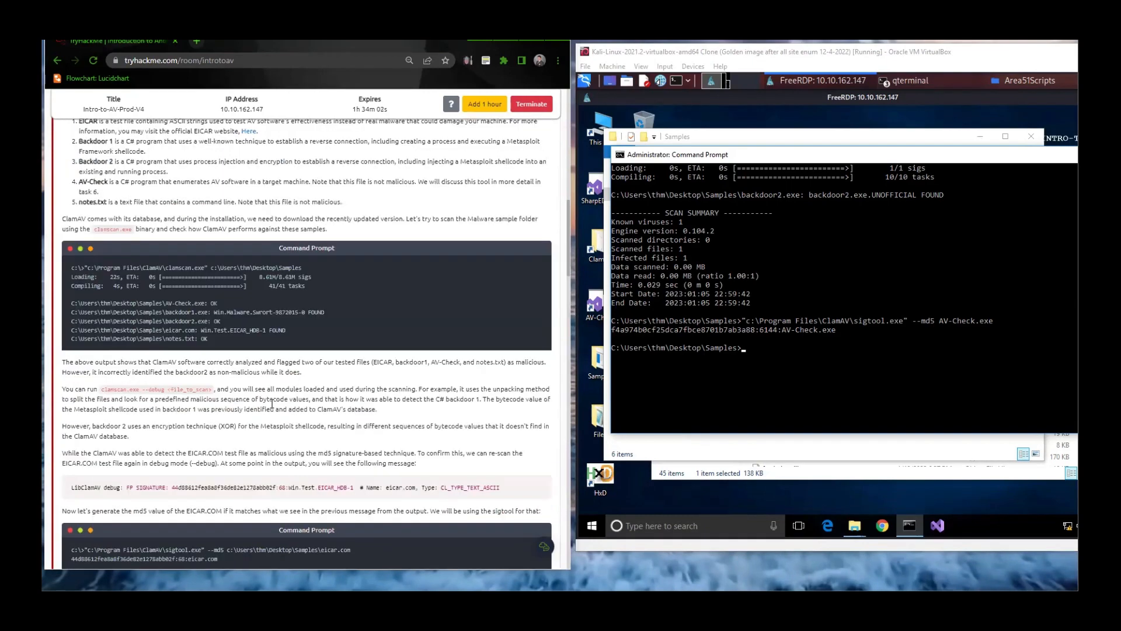
# Read the Yara Rules for Static Detection section and highlight the AV-Check.pdb path in thm_demo_rule.
pyautogui.scroll(-15, 272, 403)
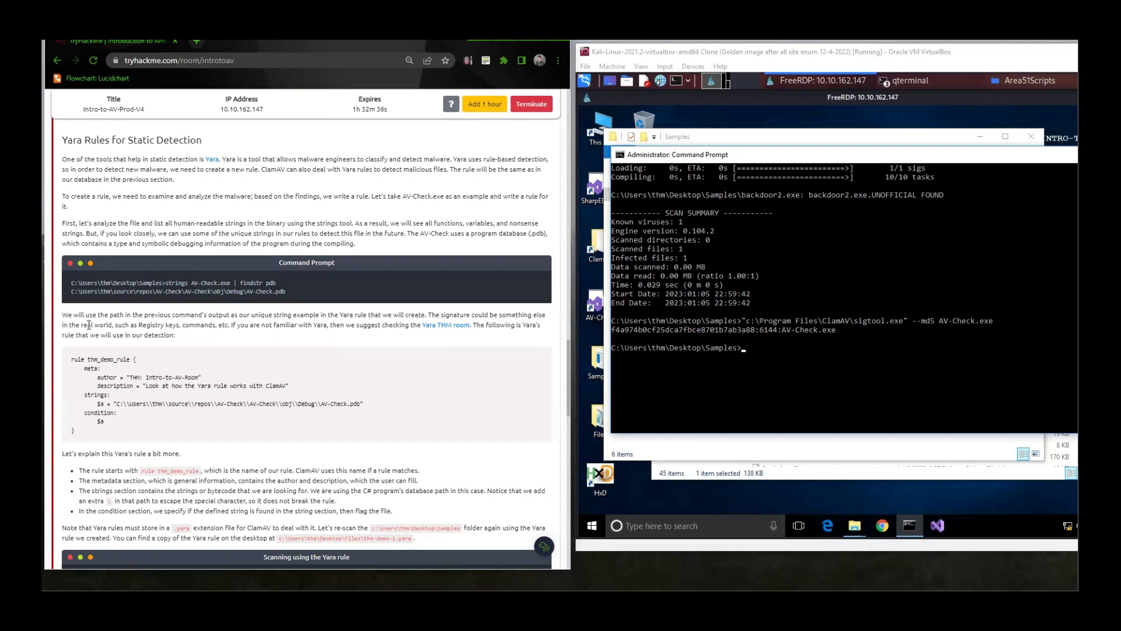
pyautogui.scroll(-1, 80, 319)
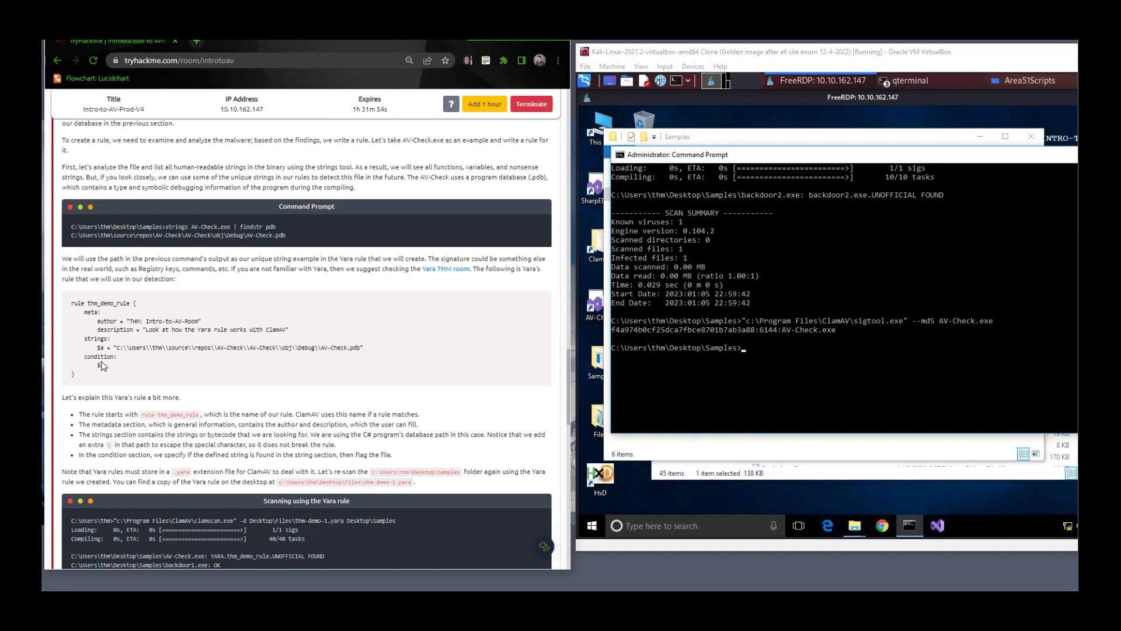
pyautogui.moveTo(116, 348); pyautogui.dragTo(362, 347)
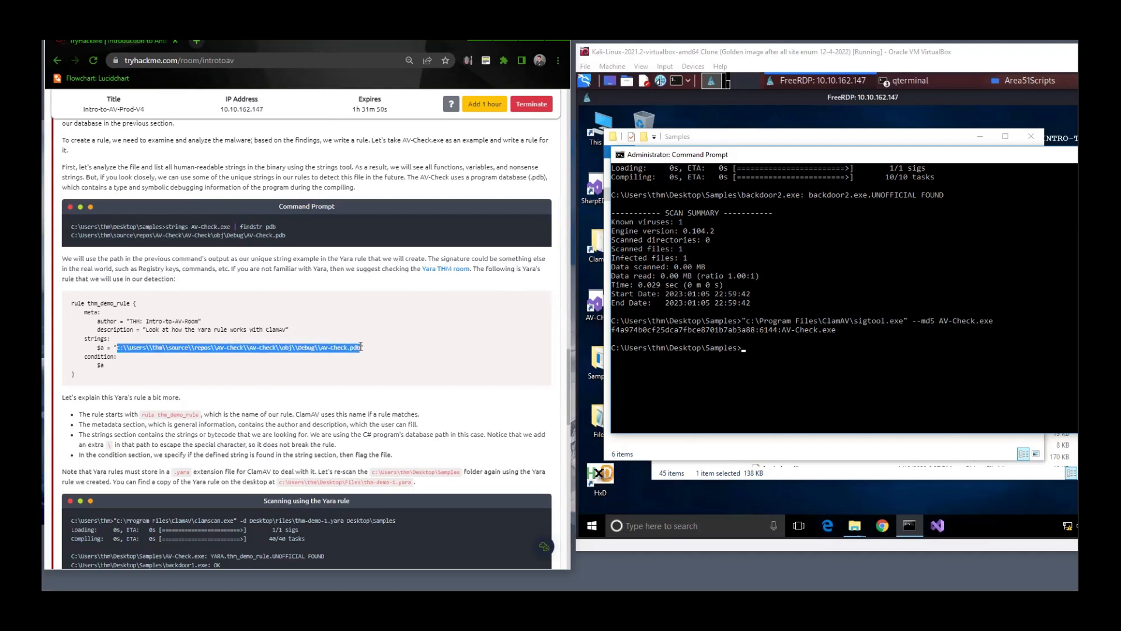
pyautogui.scroll(-4, 114, 408)
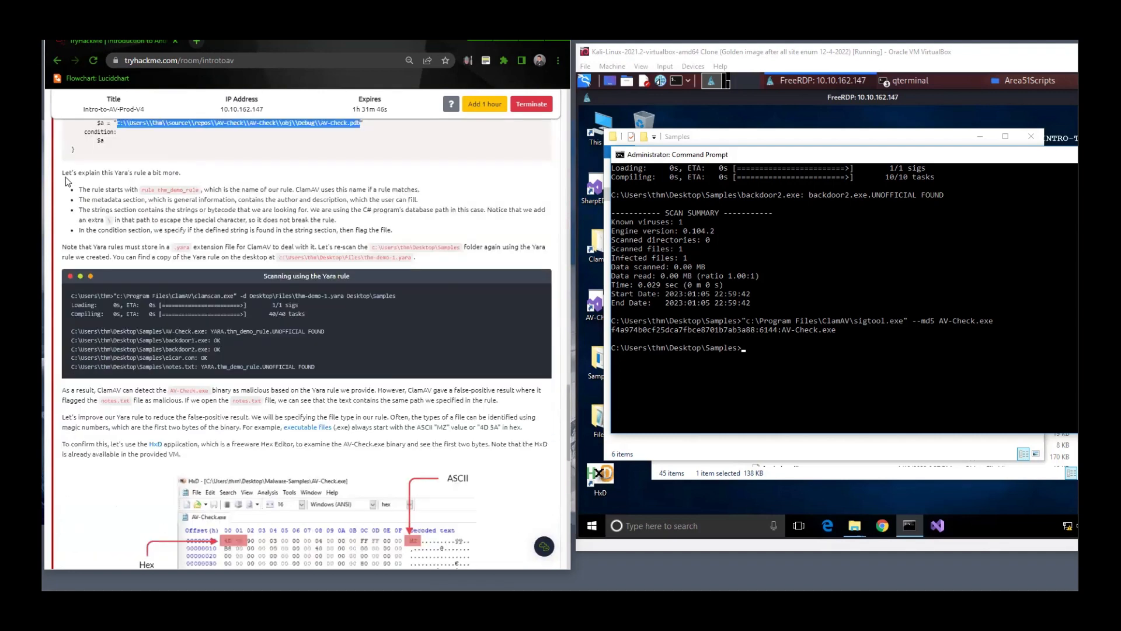
pyautogui.scroll(2, 65, 177)
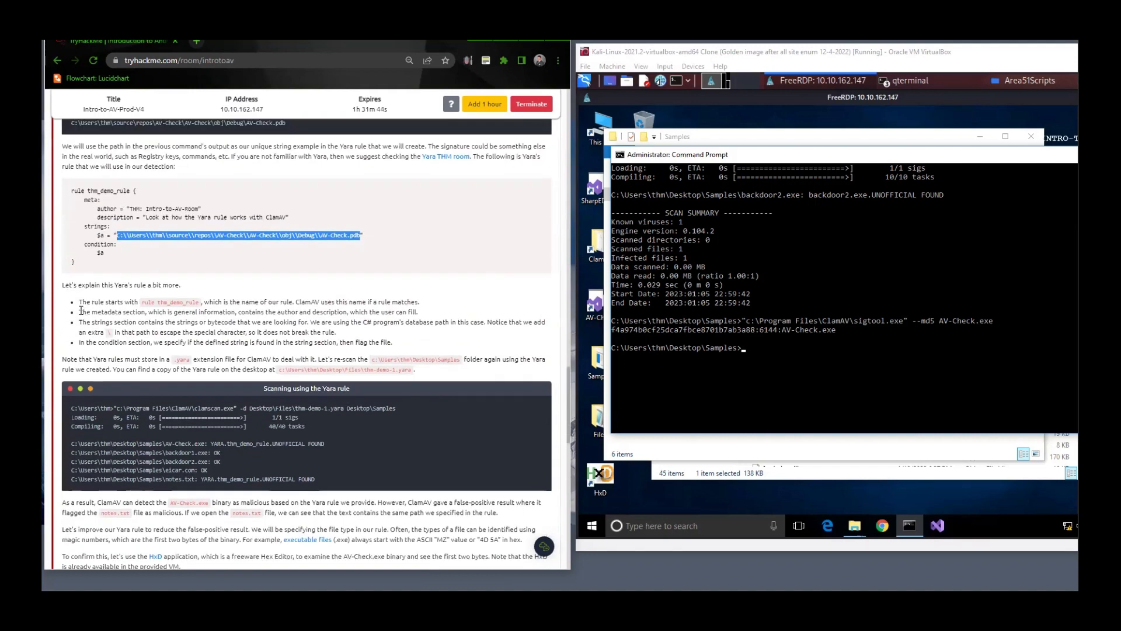
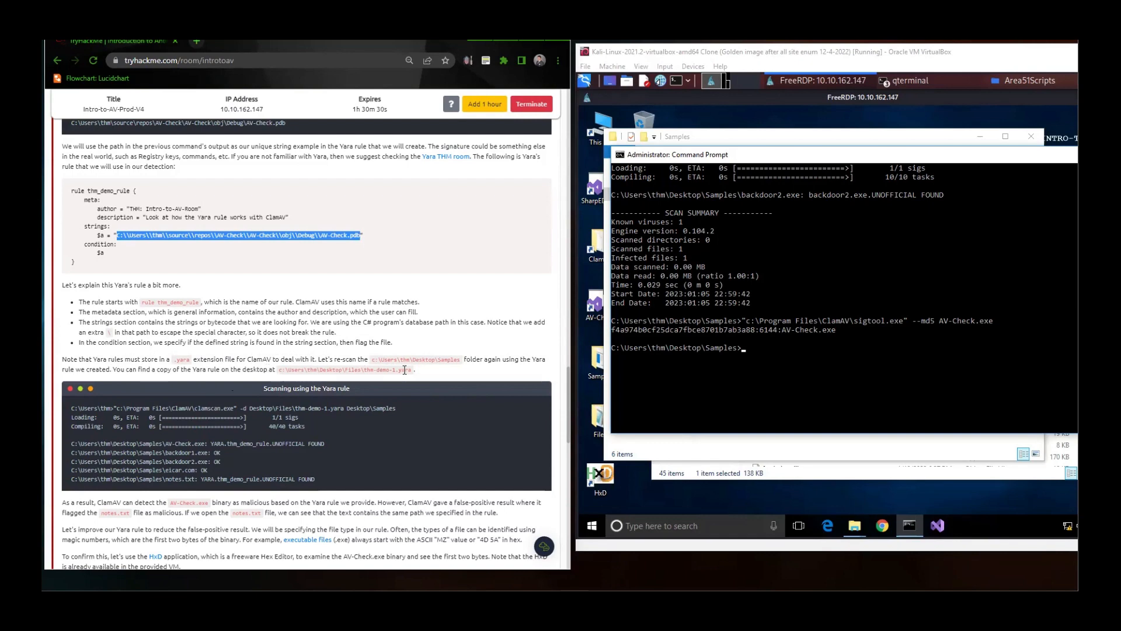
# Highlight the c:\Users\thm\Desktop\Files\thm-demo-1.yara path and compare the example rule with its clamscan command.
pyautogui.moveTo(415, 370); pyautogui.dragTo(276, 371)
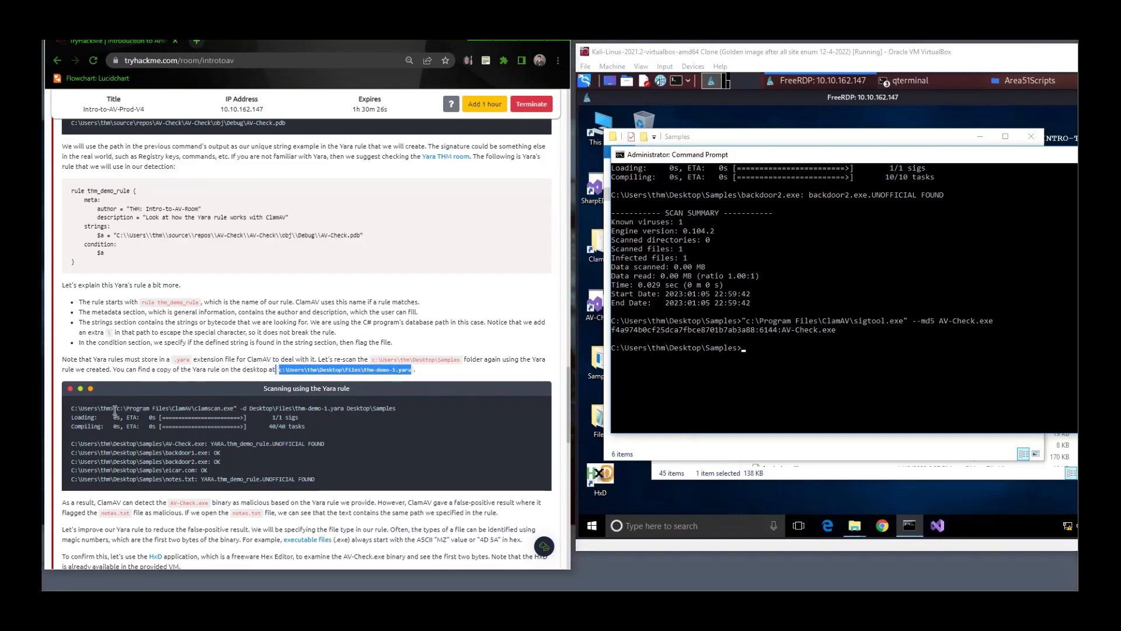
pyautogui.scroll(3, 254, 347)
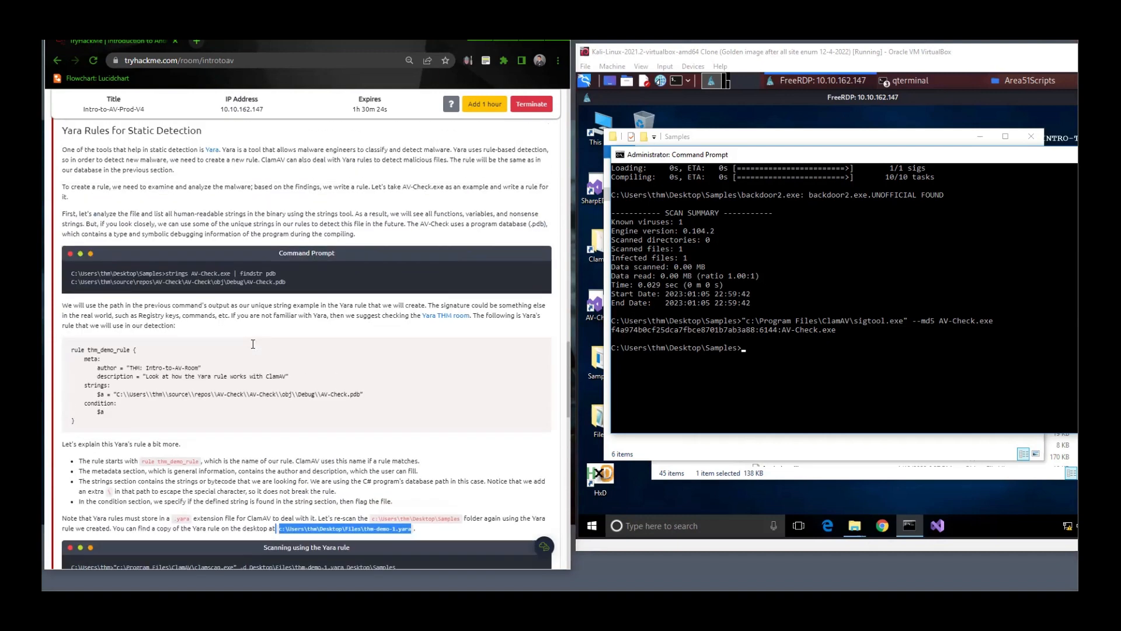
pyautogui.scroll(-2, 251, 344)
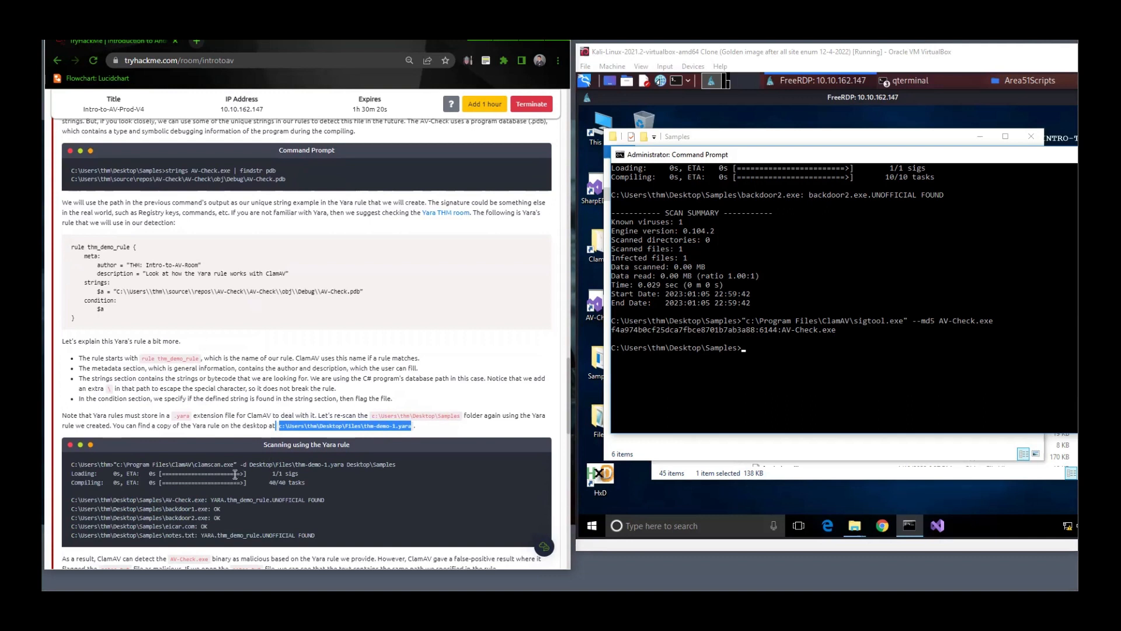
pyautogui.click(159, 470)
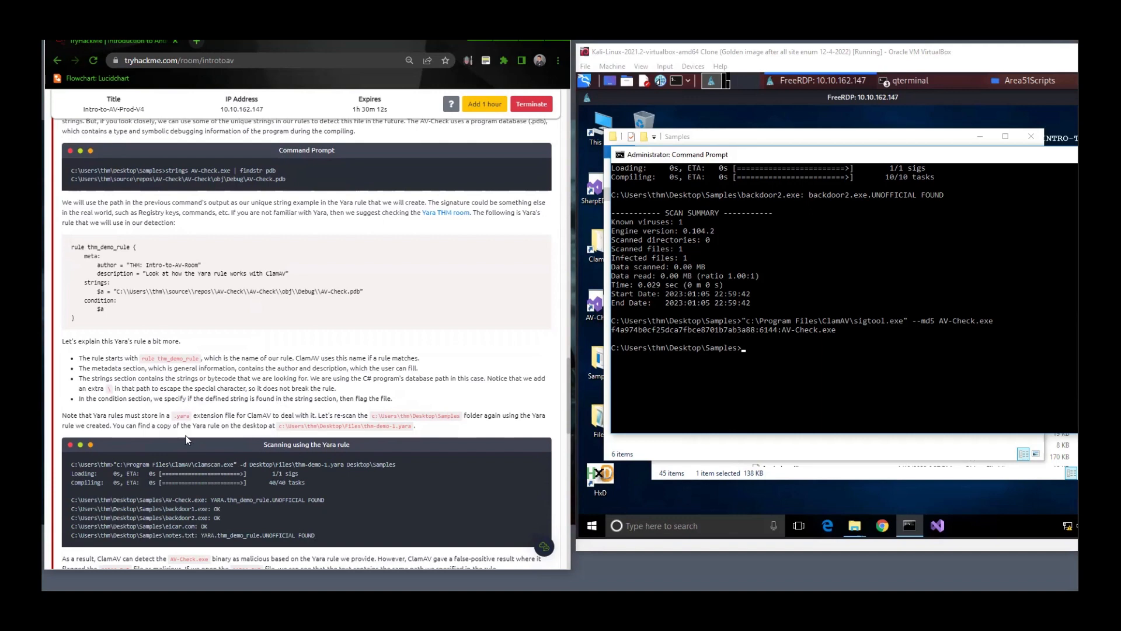
# Re-examine the strings and condition sections of thm_demo_rule alongside their explanation, highlighting the AV-Check.pdb path.
pyautogui.scroll(3, 187, 439)
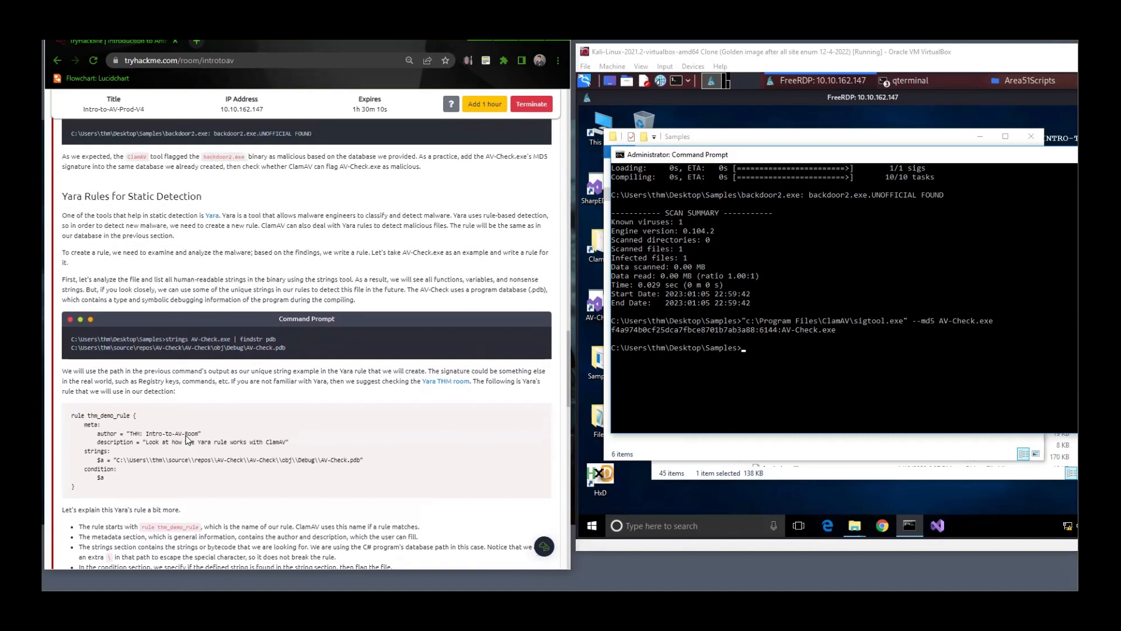
pyautogui.scroll(-1, 186, 433)
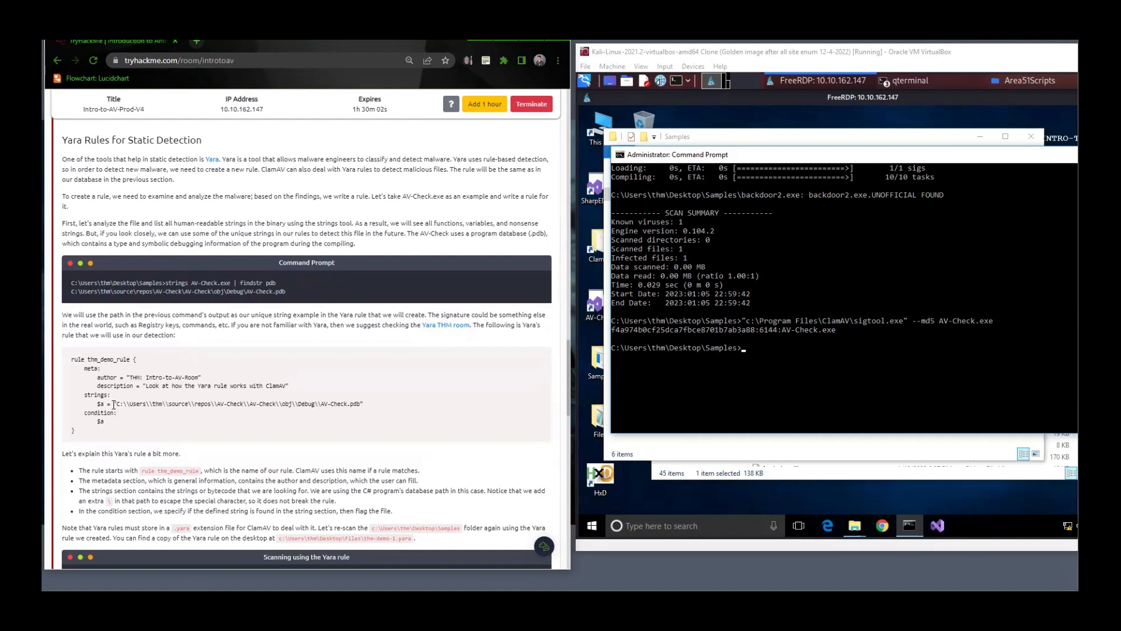
pyautogui.moveTo(114, 403); pyautogui.dragTo(365, 404)
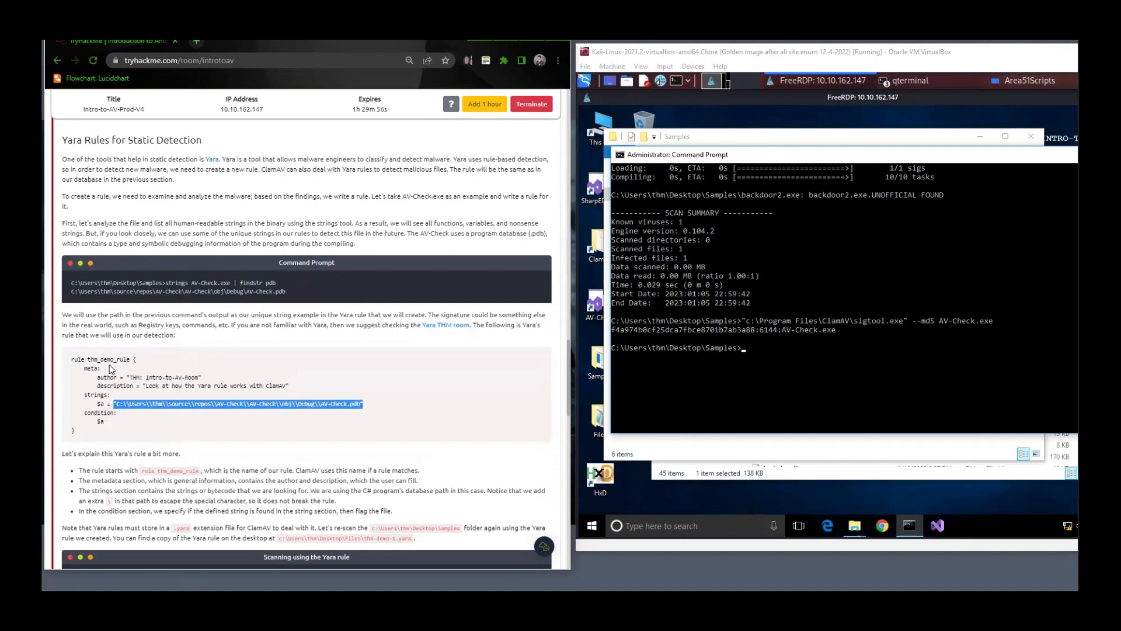
pyautogui.click(361, 407)
pyautogui.moveTo(361, 405); pyautogui.dragTo(117, 405)
pyautogui.scroll(-1, 204, 428)
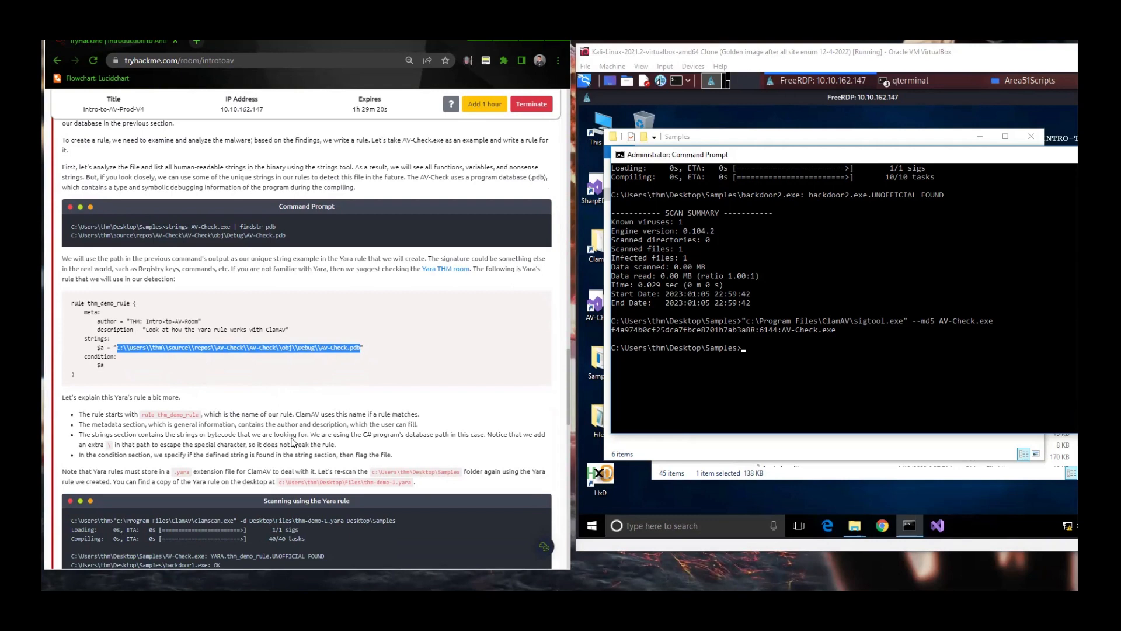
pyautogui.scroll(-1, 293, 438)
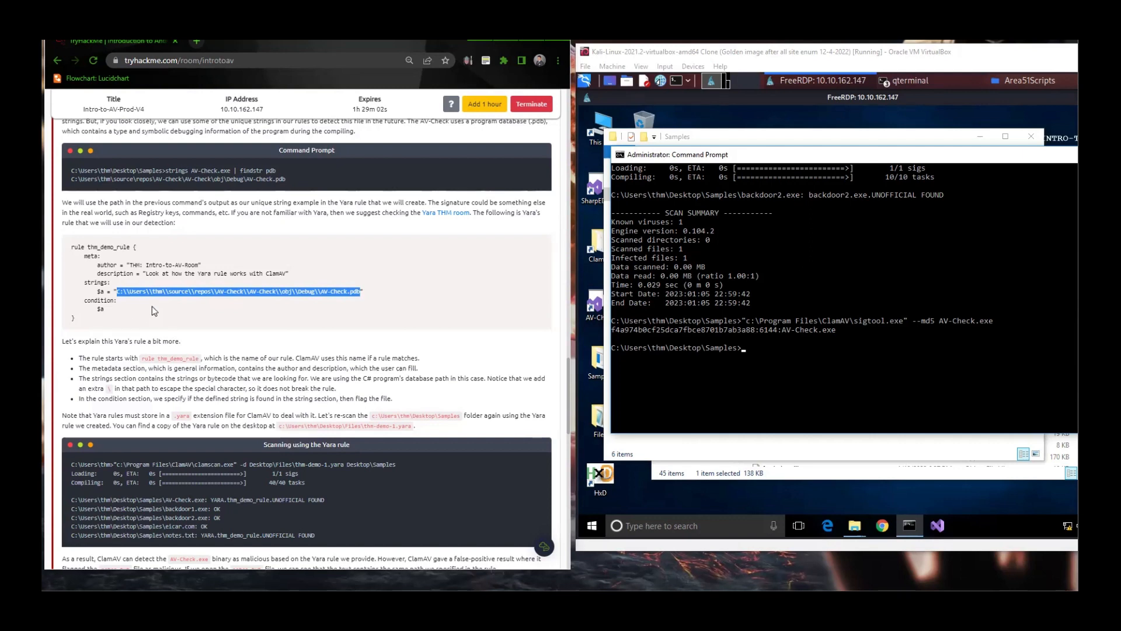
pyautogui.scroll(-1, 154, 331)
pyautogui.scroll(1, 155, 331)
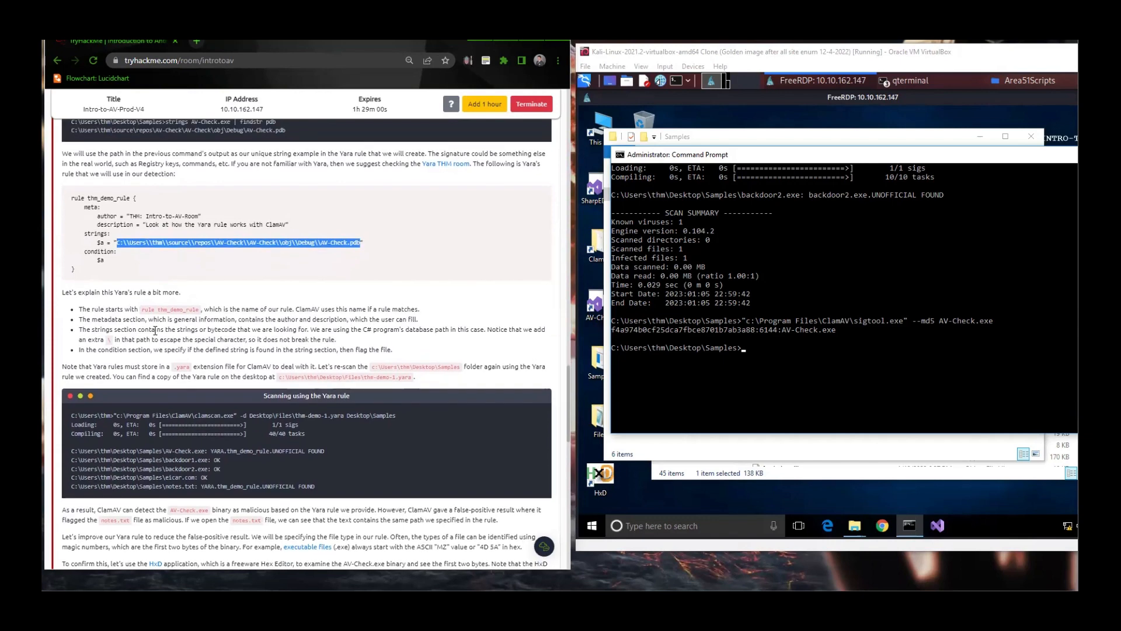
# Run the walkthrough's strings AV-Check.exe | findstr pdb command in the Samples directory and highlight the resulting path.
pyautogui.click(350, 465)
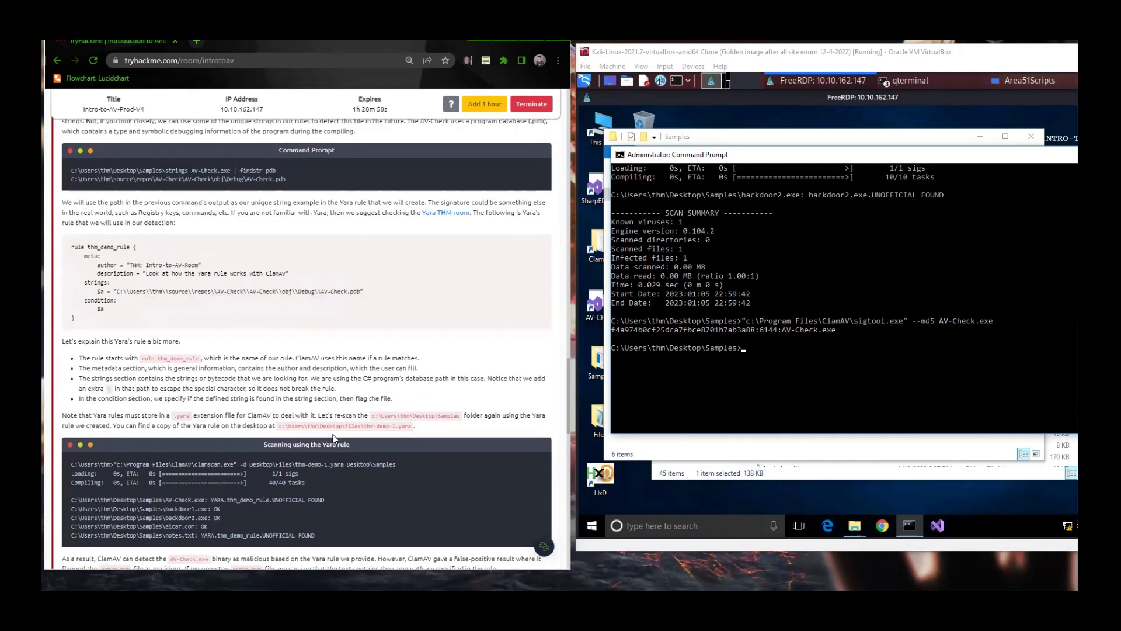
pyautogui.scroll(1, 337, 438)
pyautogui.scroll(-1, 330, 435)
pyautogui.moveTo(166, 169); pyautogui.dragTo(275, 173)
pyautogui.rightClick(275, 173)
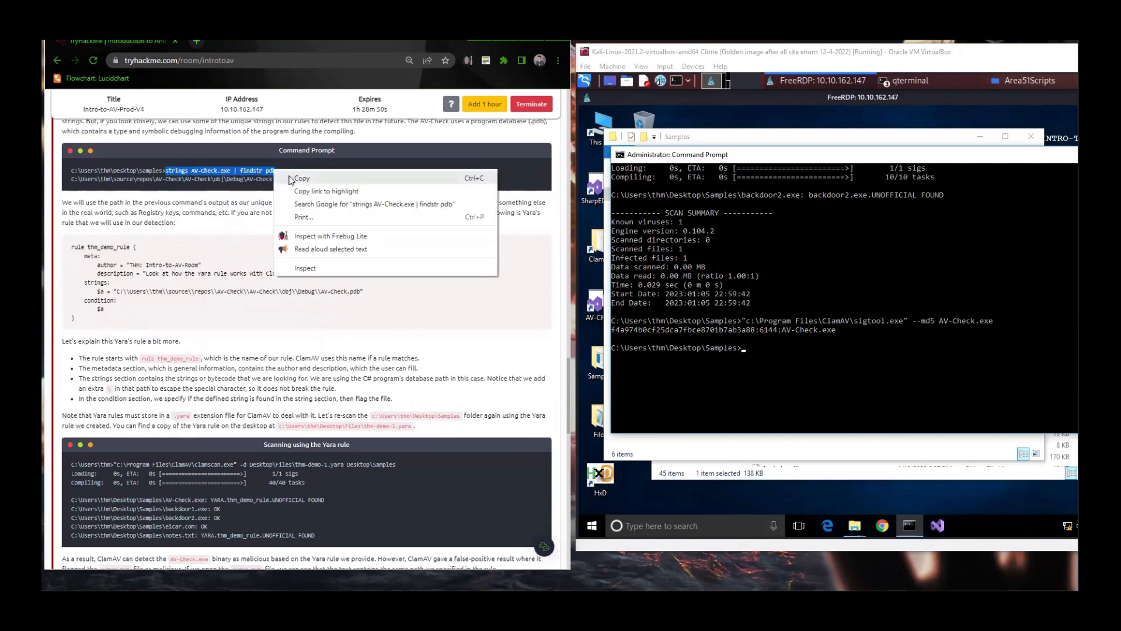
pyautogui.click(295, 178)
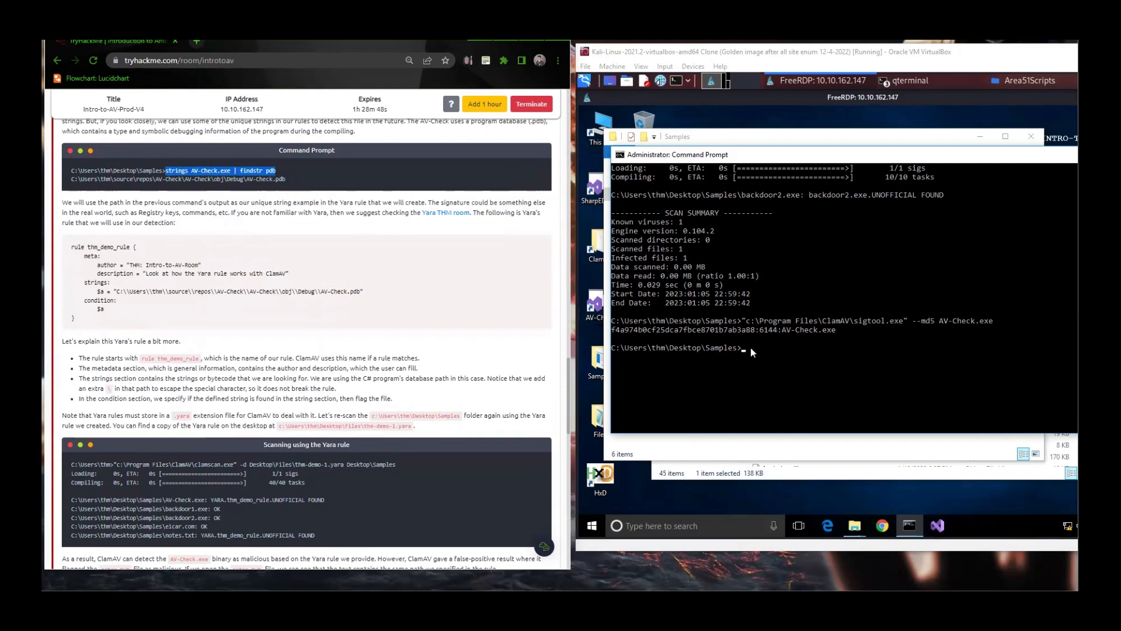
pyautogui.rightClick(751, 348)
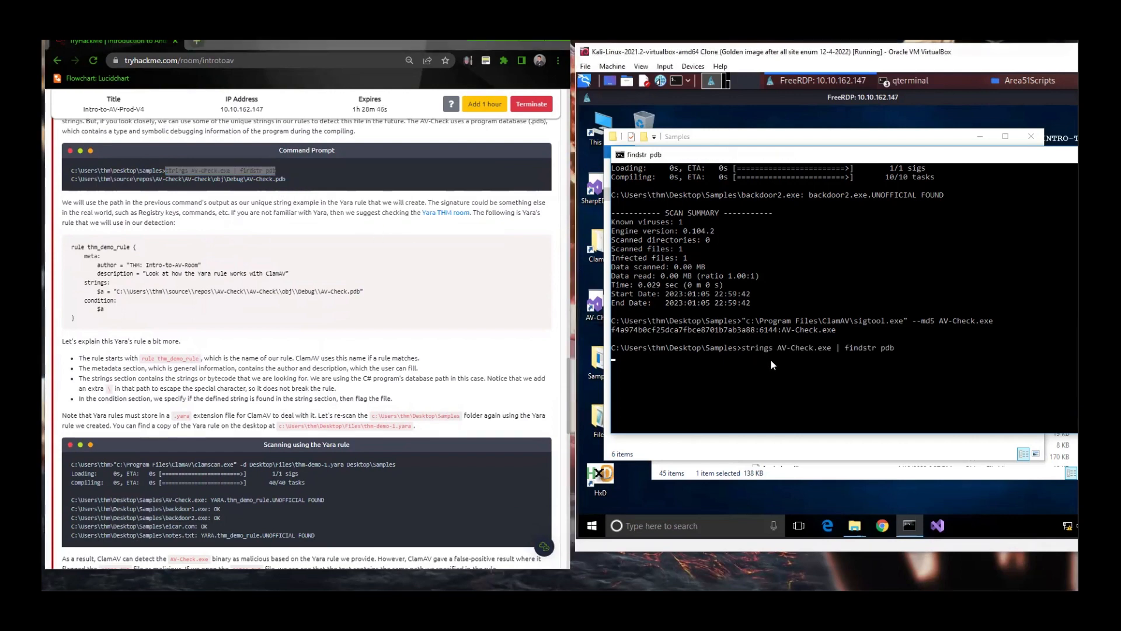
pyautogui.press('Return')
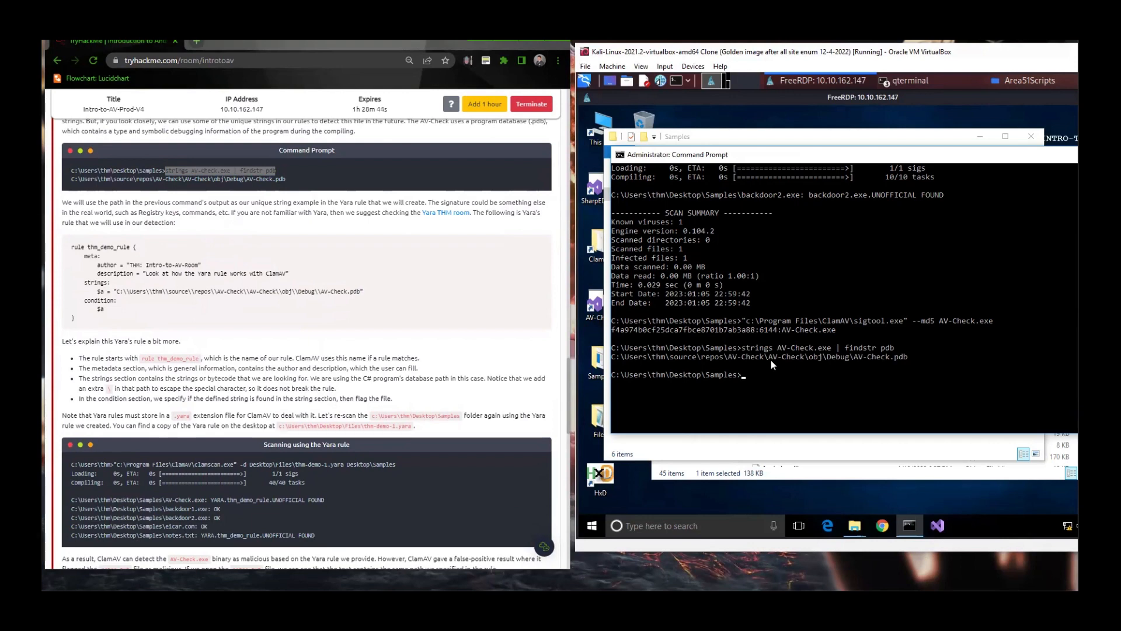
pyautogui.moveTo(909, 357); pyautogui.dragTo(637, 362)
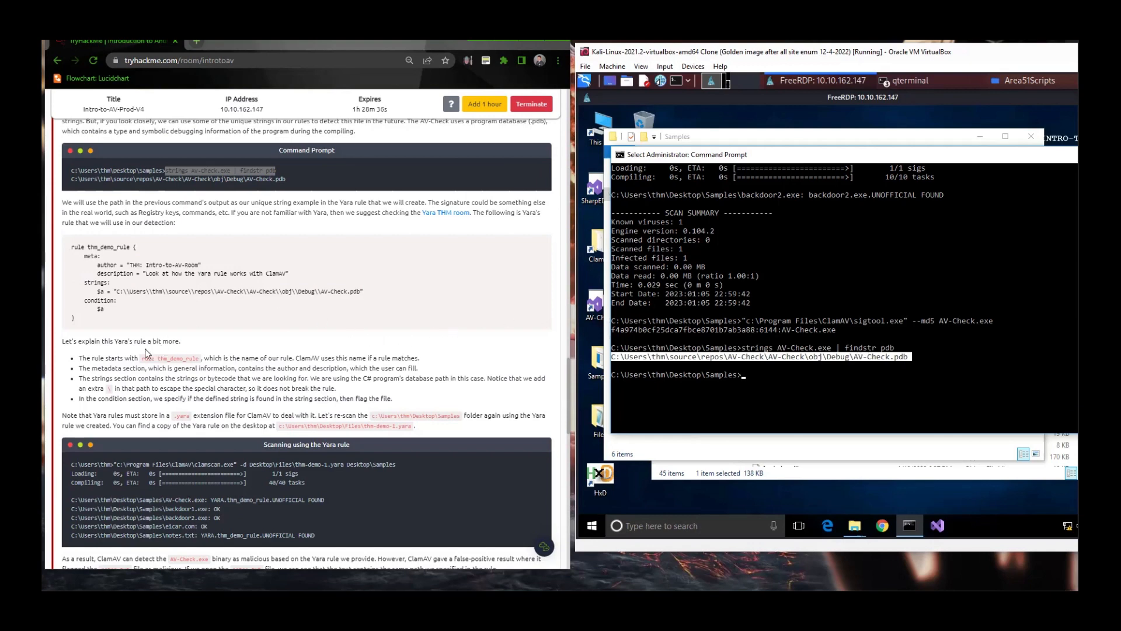
pyautogui.scroll(-1, 150, 436)
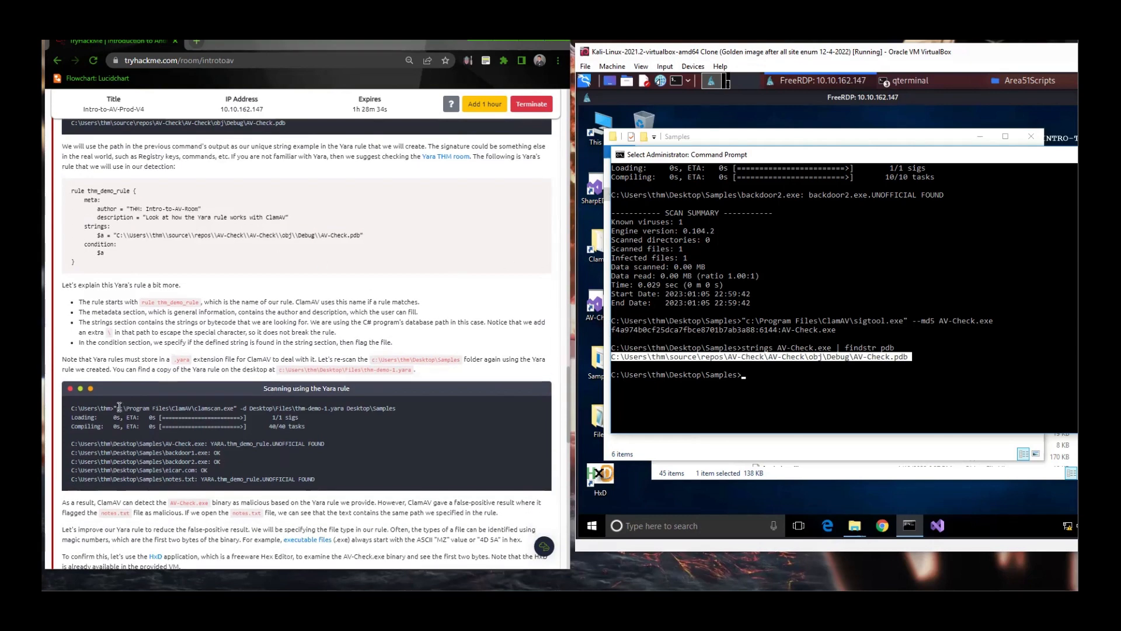
pyautogui.moveTo(114, 408); pyautogui.dragTo(398, 406)
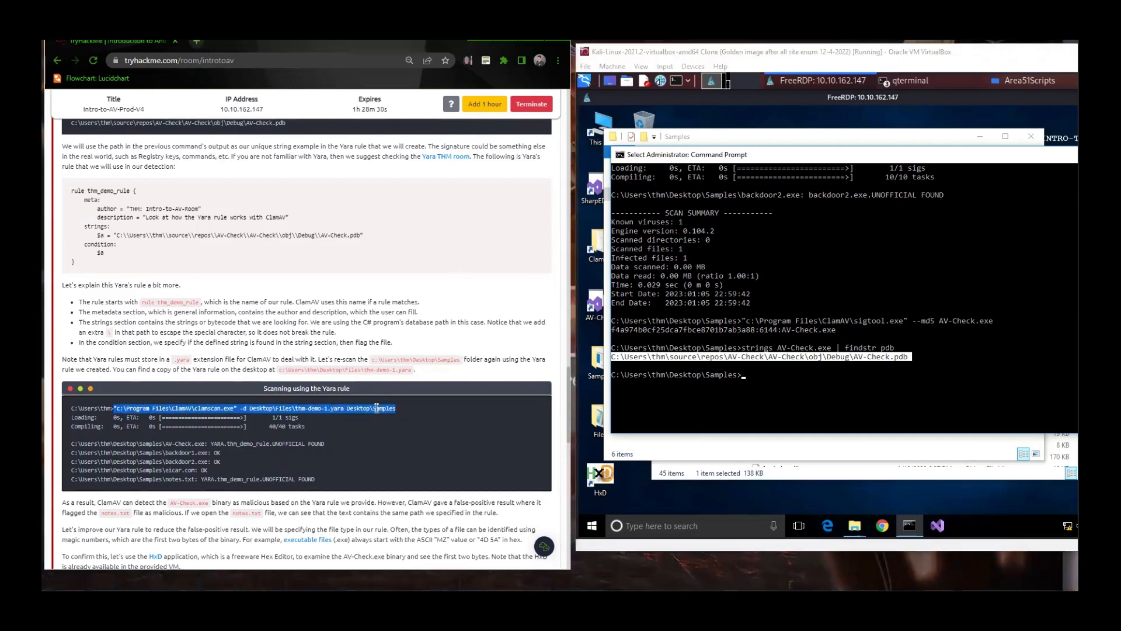
pyautogui.rightClick(377, 408)
pyautogui.click(413, 419)
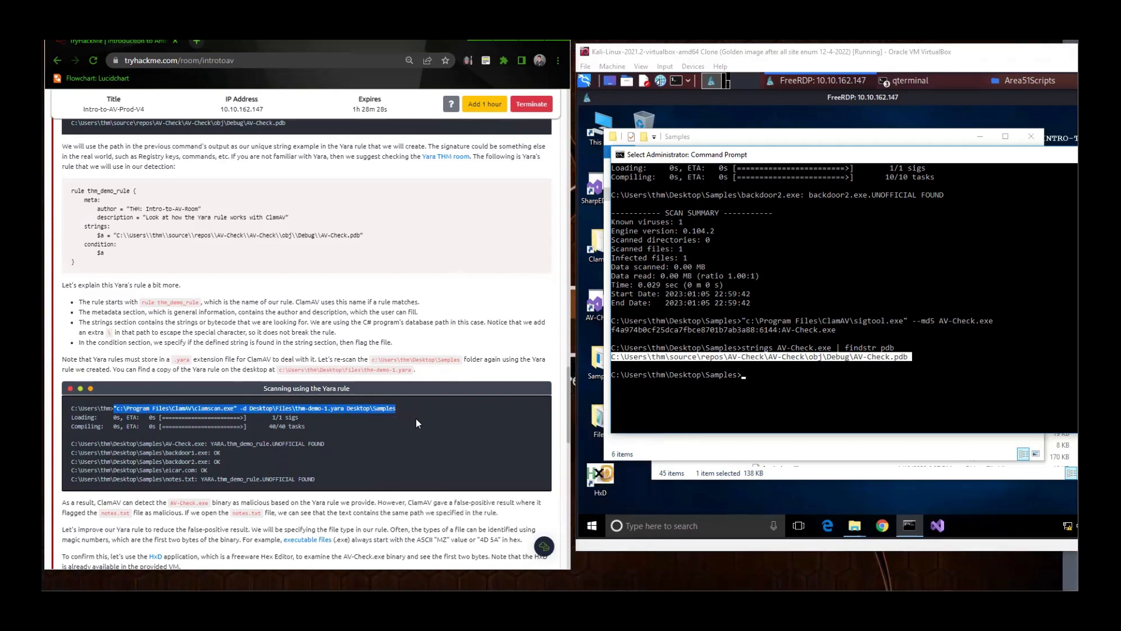
pyautogui.click(760, 381)
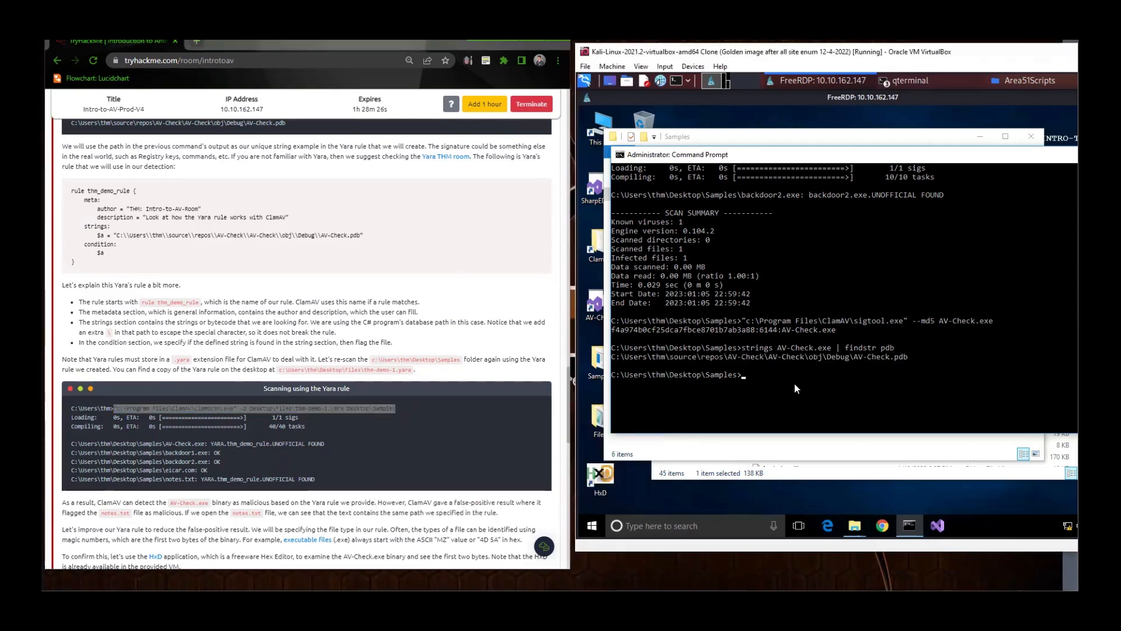
pyautogui.rightClick(767, 380)
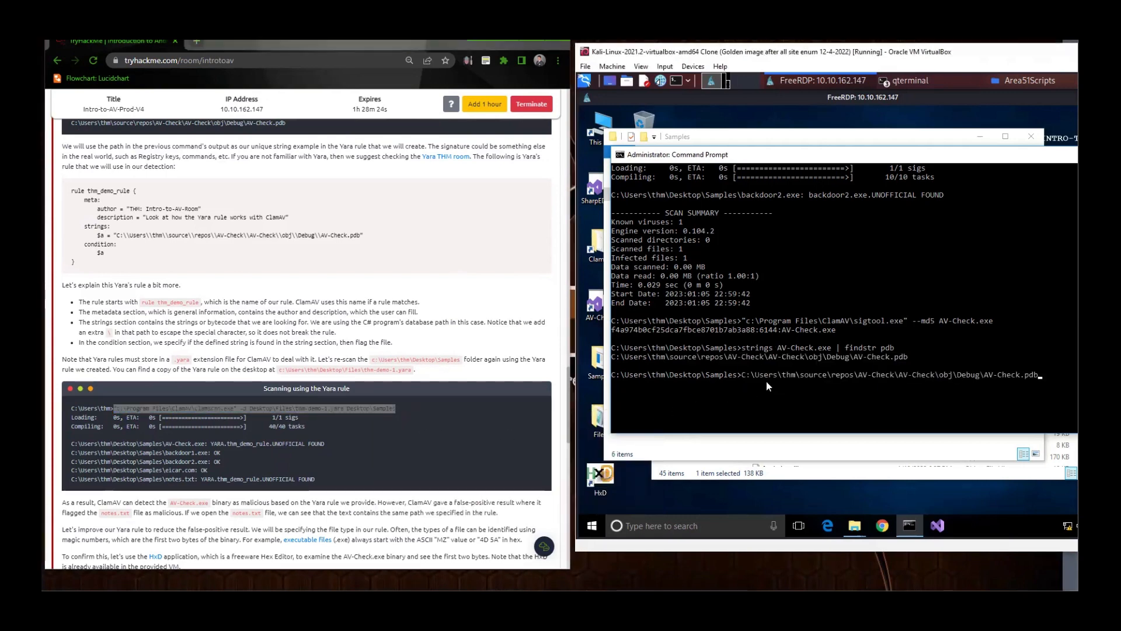
pyautogui.press('Return')
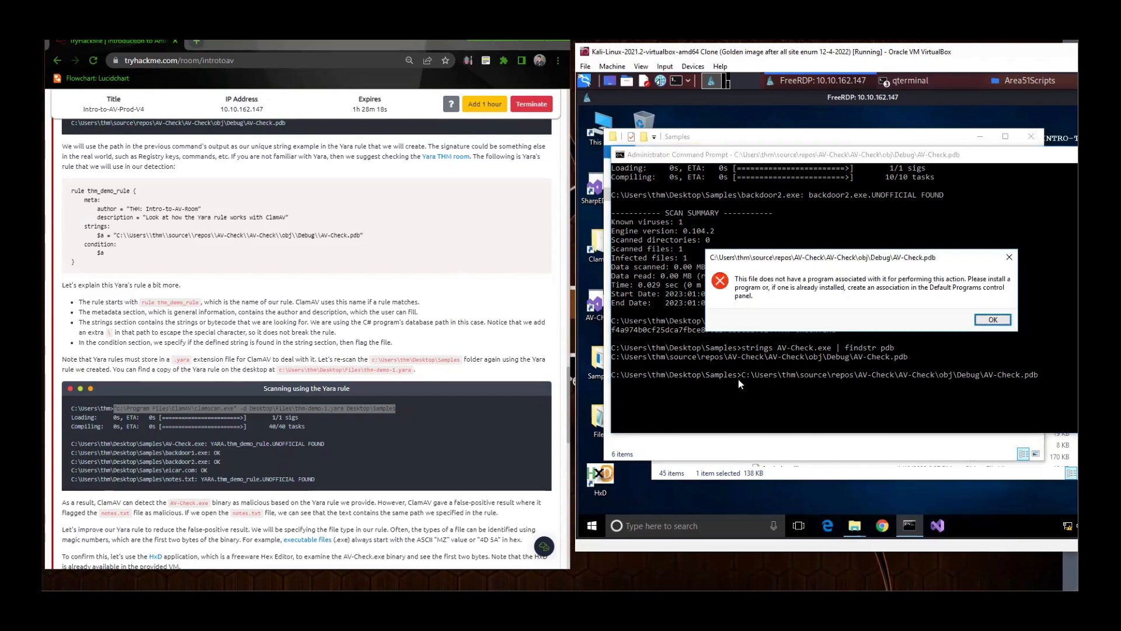
pyautogui.click(1005, 320)
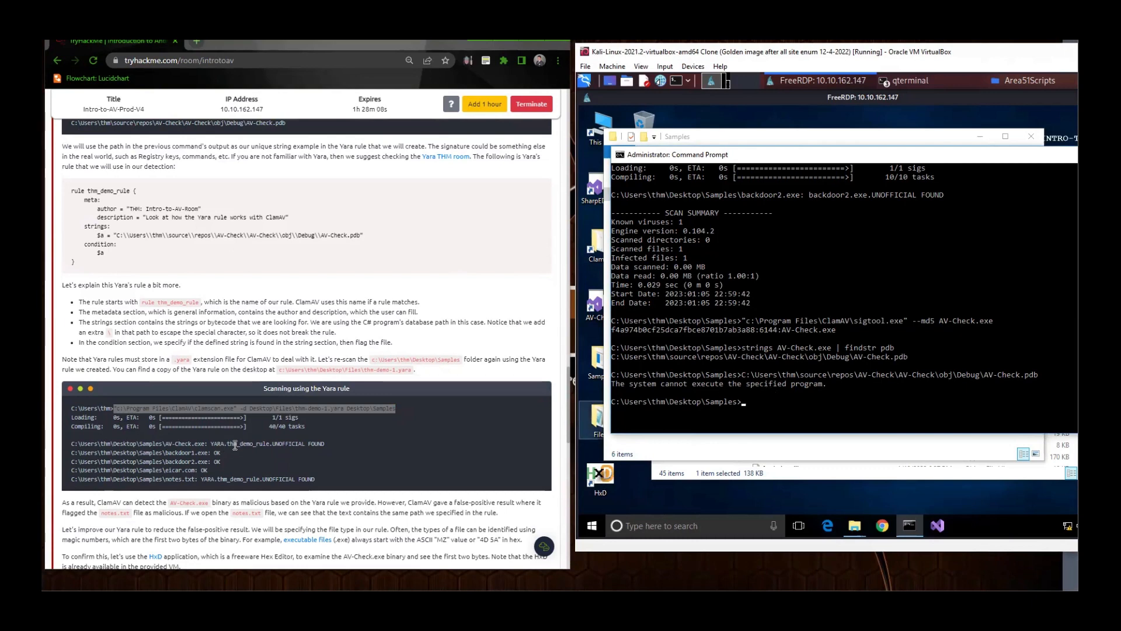
# Try to scan Desktop\Samples with clamscan.exe and the rule Desktop\Files\thm-demo-1.yara from the Samples directory.
pyautogui.rightClick(168, 408)
pyautogui.click(181, 417)
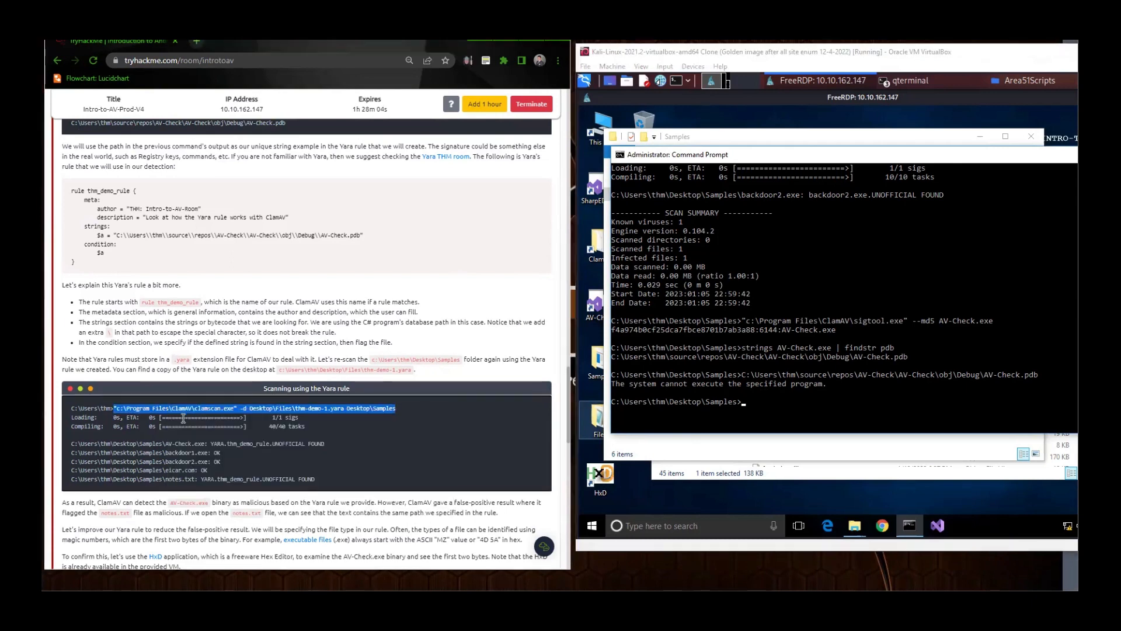
pyautogui.click(755, 405)
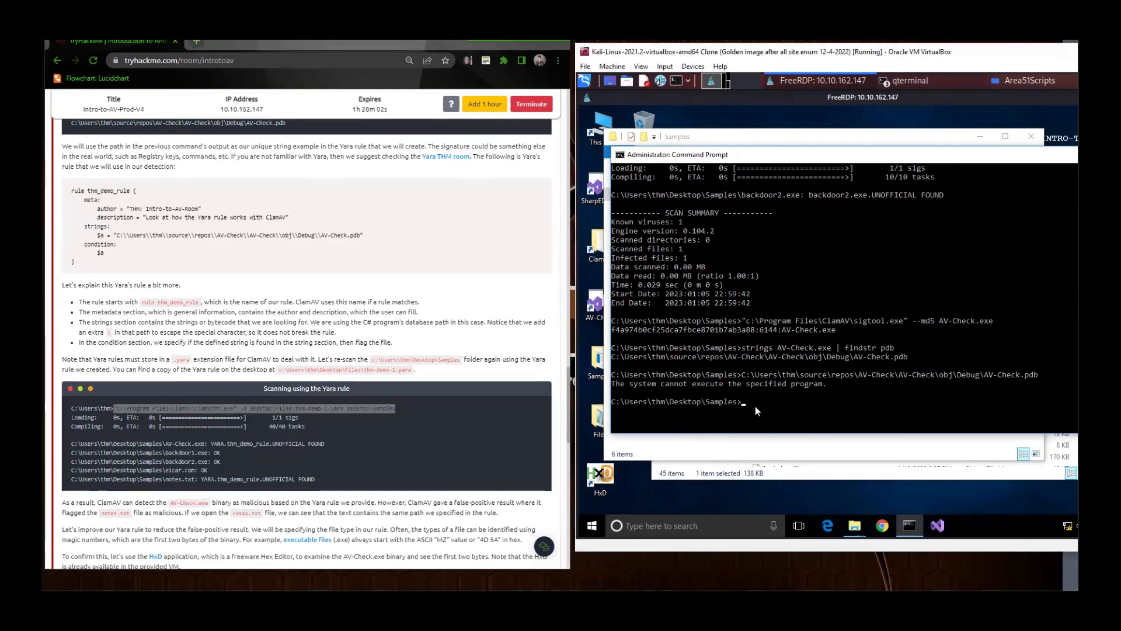
pyautogui.rightClick(755, 405)
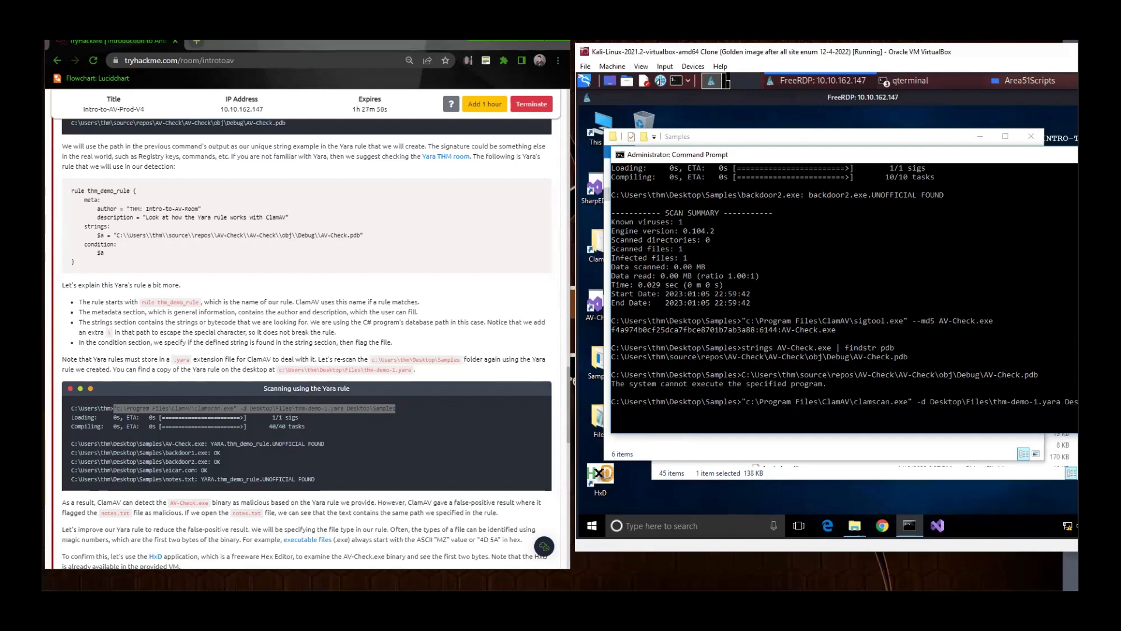
pyautogui.click(1102, 410)
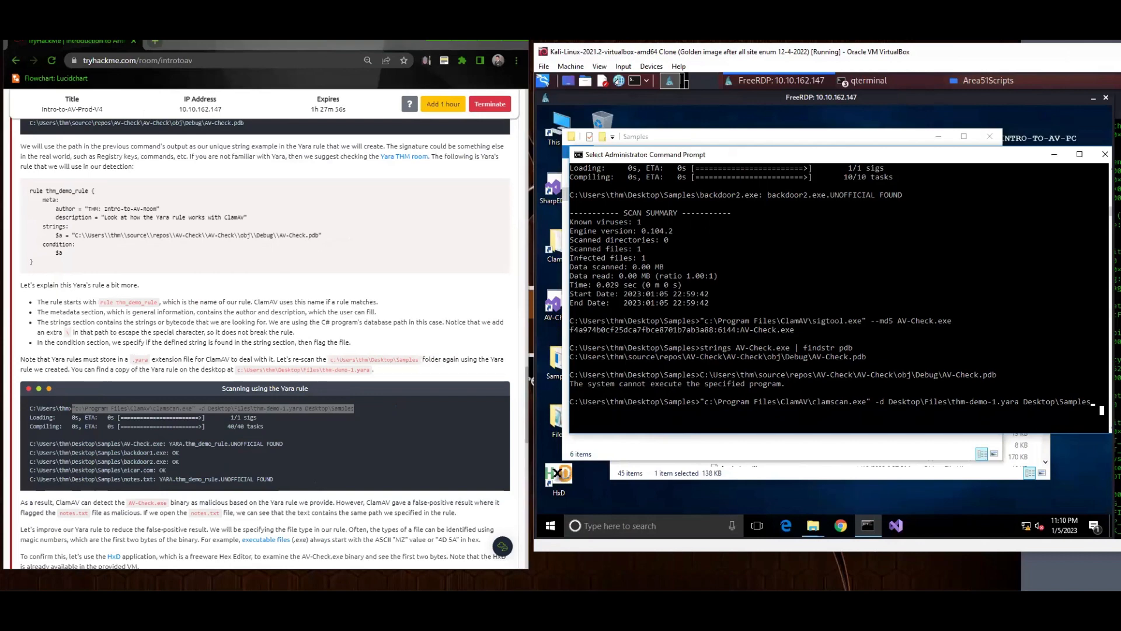
pyautogui.press('Return')
pyautogui.press('Return')
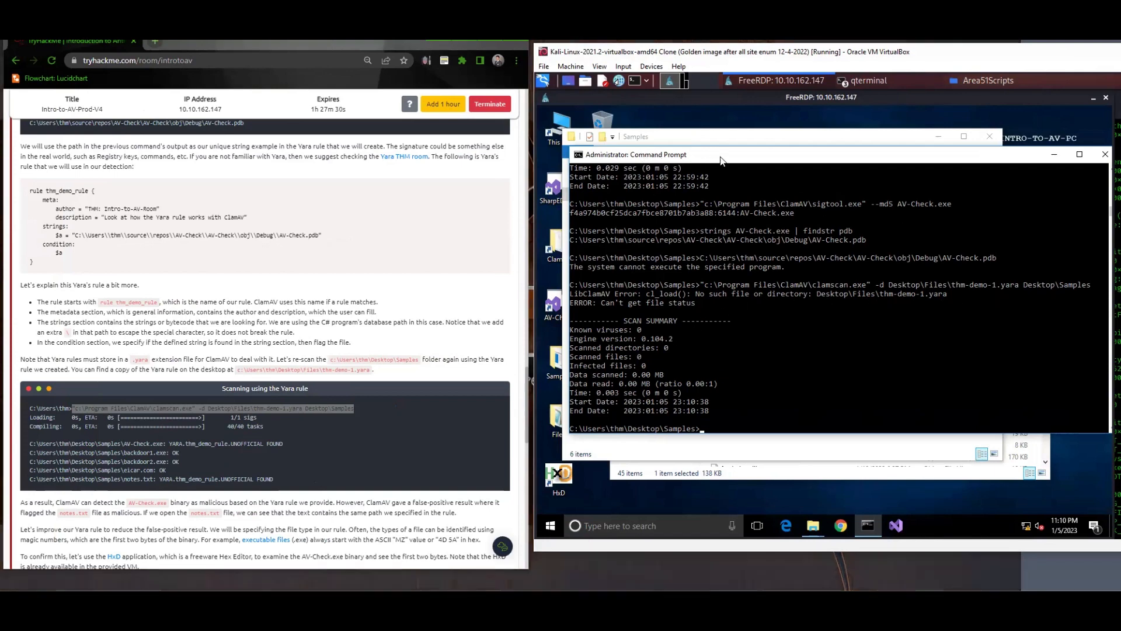
# Locate thm-demo-1.yara in the Desktop's Files folder and open it in Notepad.
pyautogui.moveTo(646, 157); pyautogui.dragTo(765, 159)
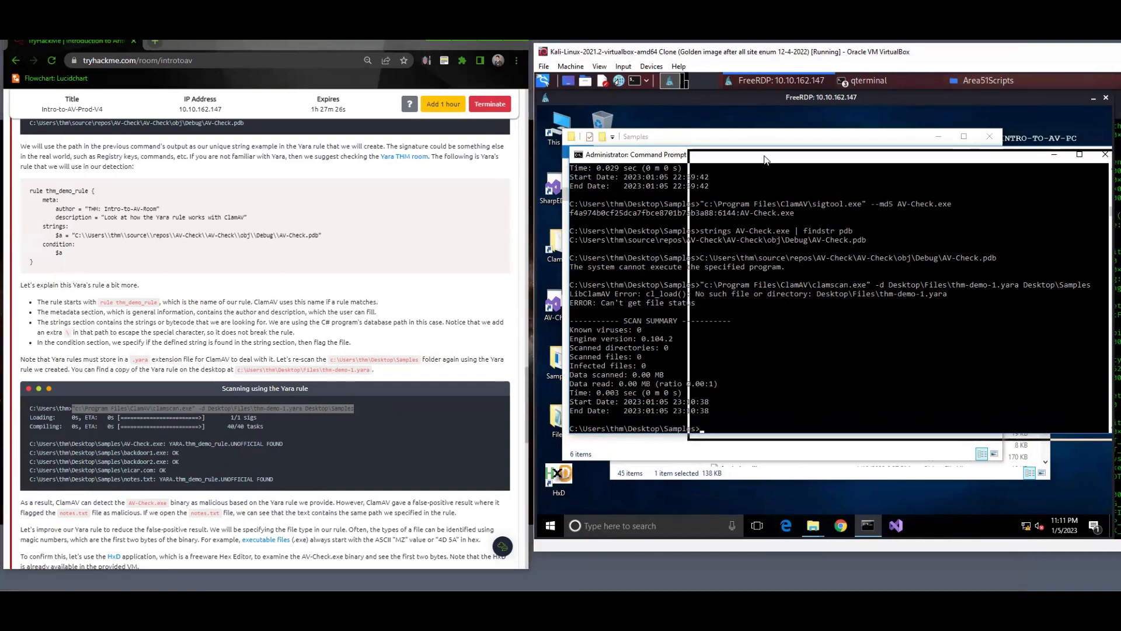
pyautogui.moveTo(765, 159); pyautogui.dragTo(766, 161)
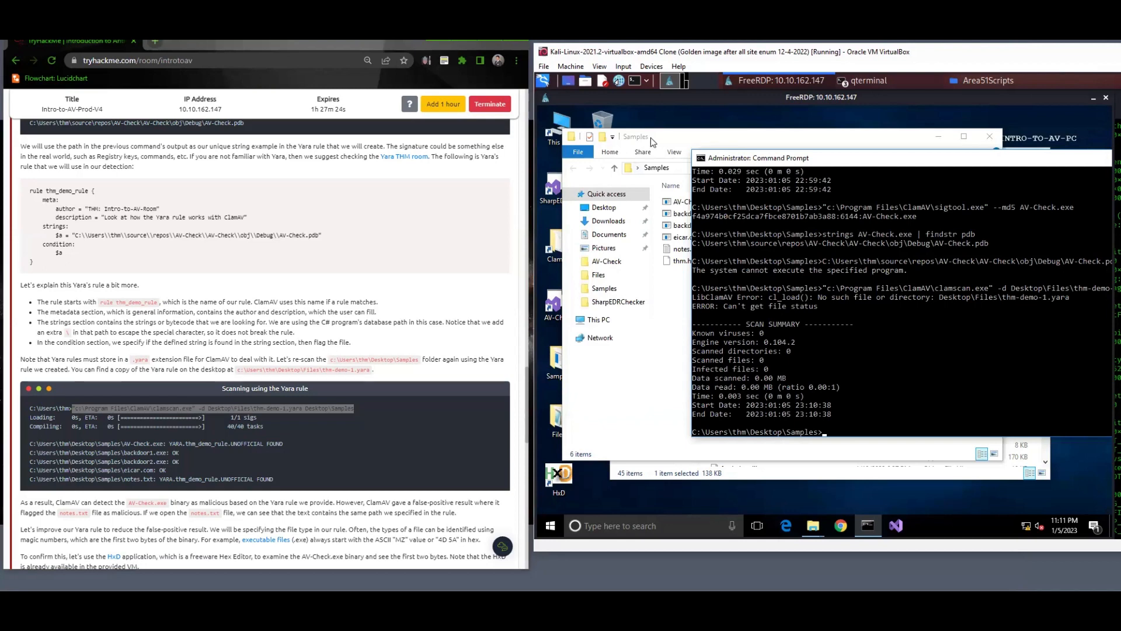
pyautogui.click(673, 141)
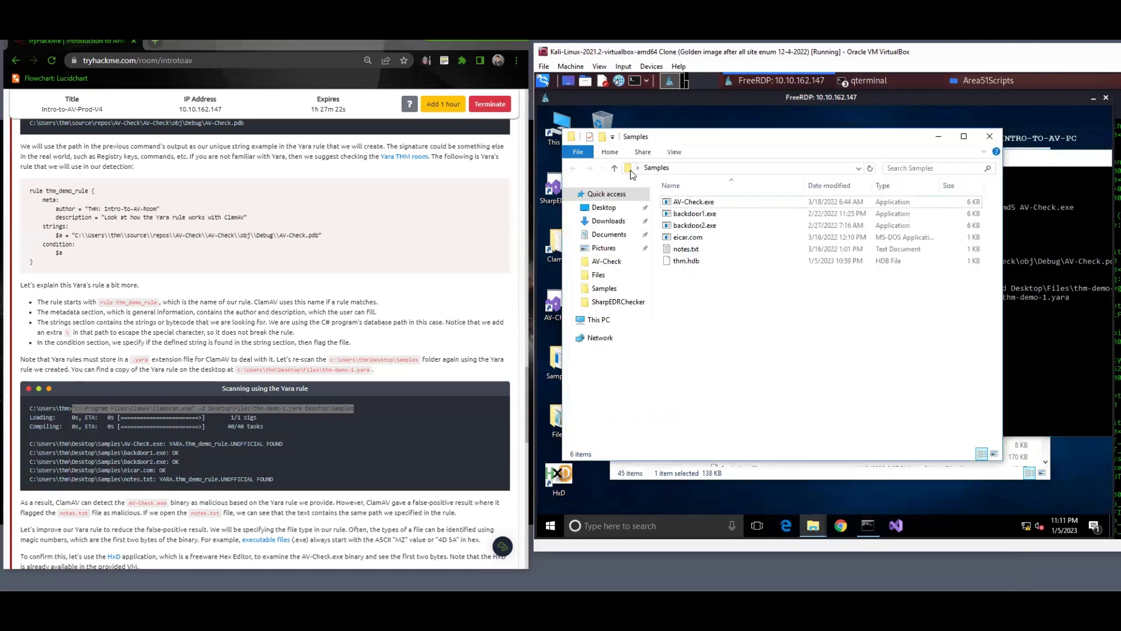
pyautogui.click(605, 209)
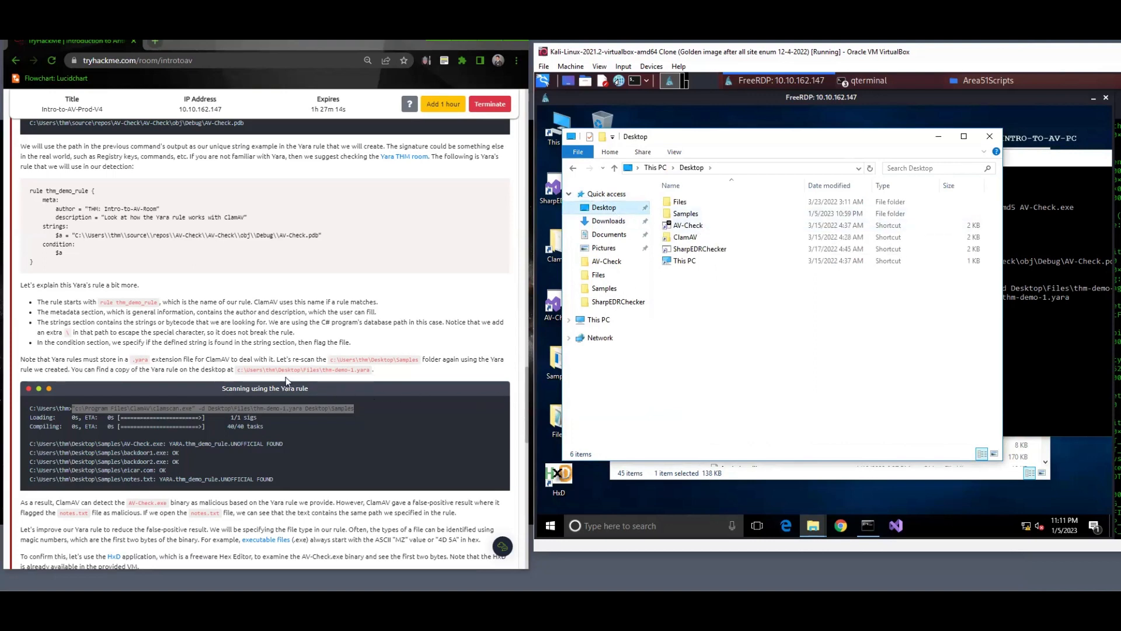
pyautogui.doubleClick(689, 203)
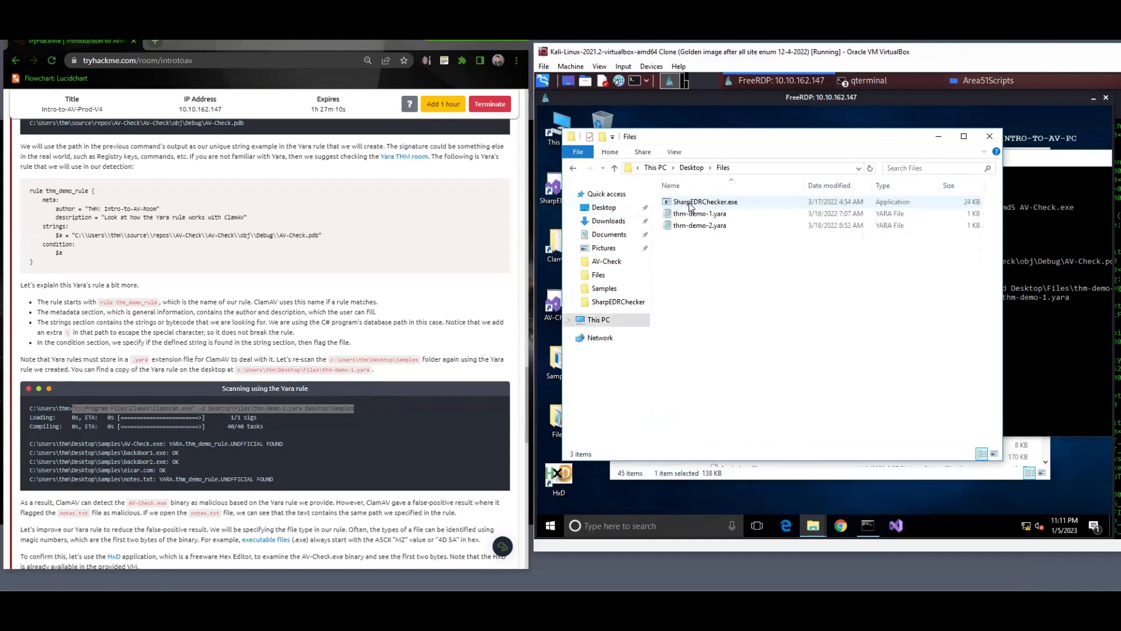
pyautogui.click(723, 214)
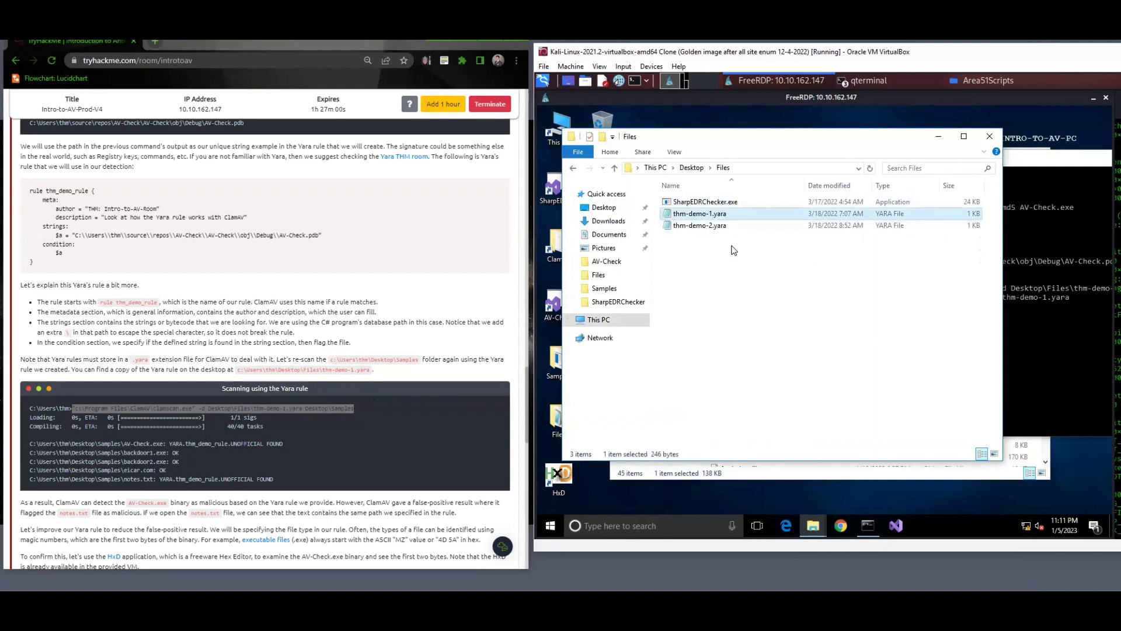
pyautogui.doubleClick(748, 216)
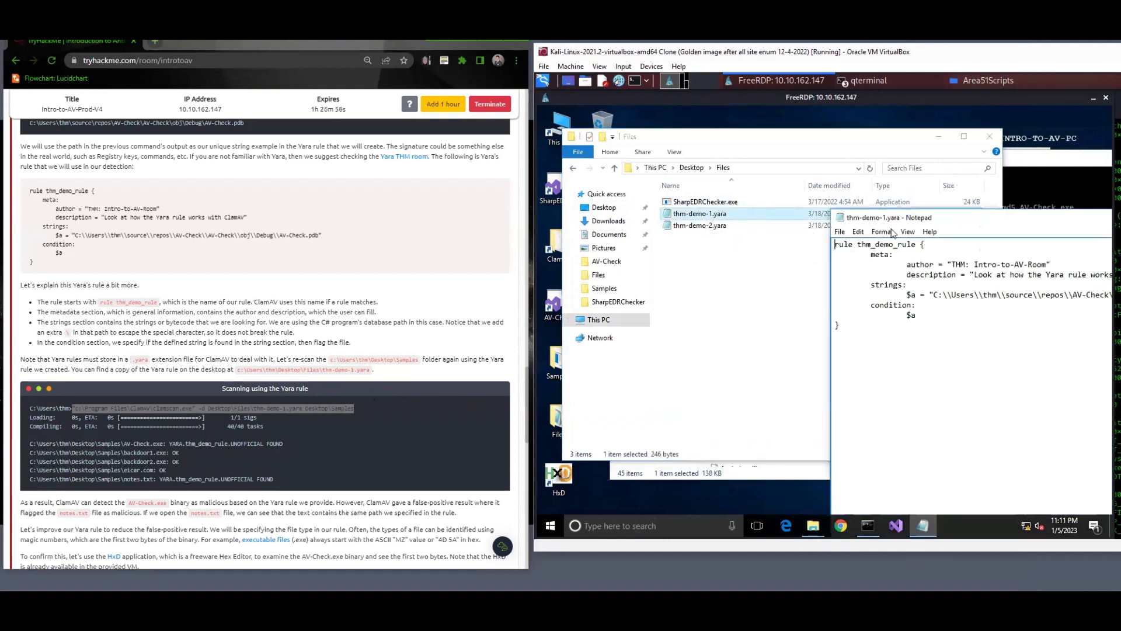
# Compare the rule in thm-demo-1.yara with the walkthrough's Yara rule, and close the file.
pyautogui.moveTo(963, 217); pyautogui.dragTo(720, 162)
pyautogui.moveTo(63, 257); pyautogui.dragTo(30, 188)
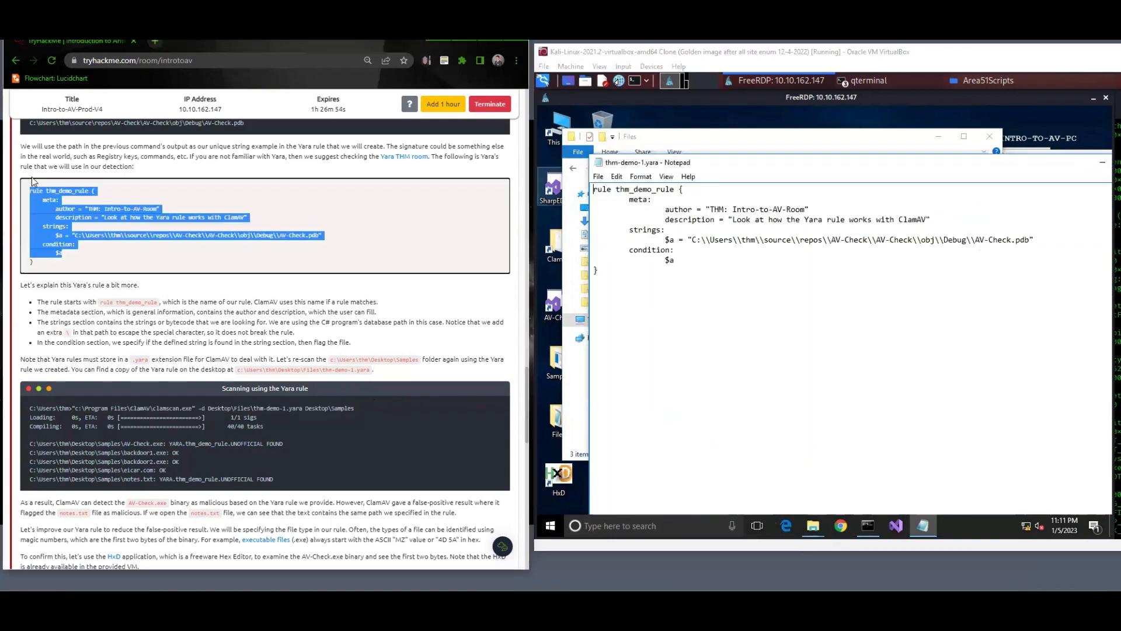
pyautogui.click(1063, 165)
pyautogui.moveTo(1063, 165); pyautogui.dragTo(937, 211)
pyautogui.click(1027, 210)
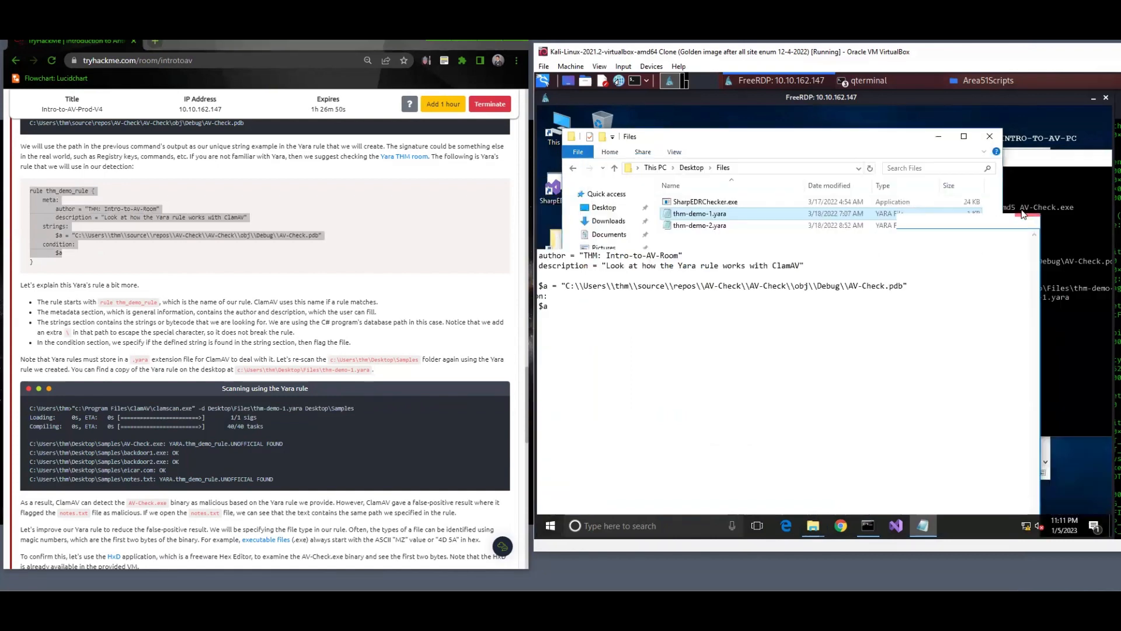
# Check the working directory in the walkthrough's scan example and move the Command Prompt up two levels to C:\Users\thm.
pyautogui.click(1071, 321)
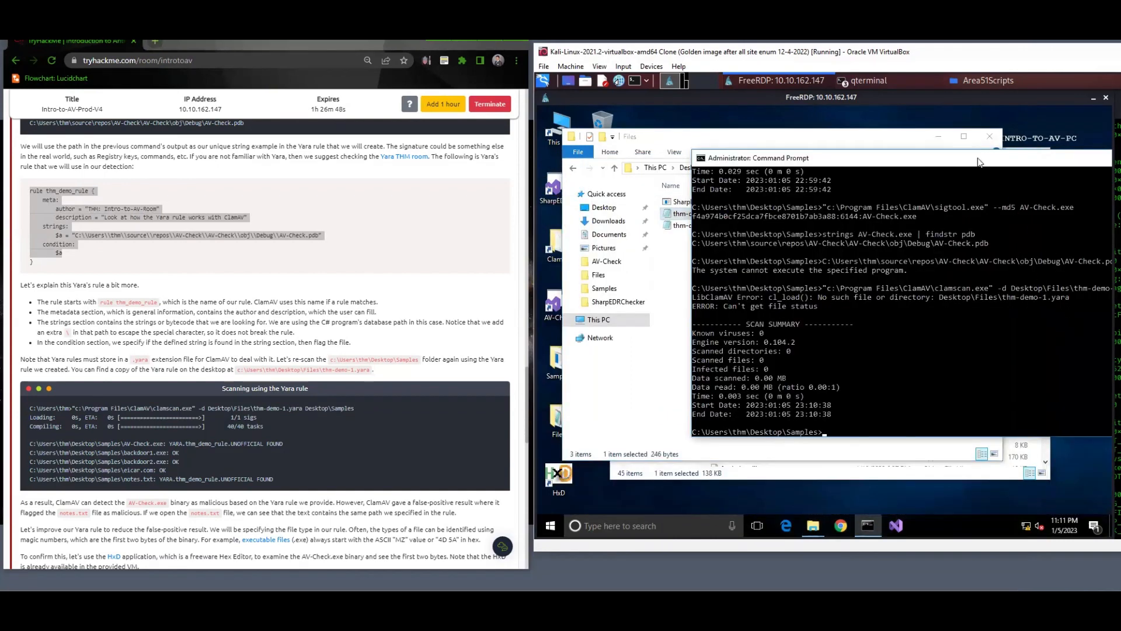
pyautogui.moveTo(976, 159); pyautogui.dragTo(874, 132)
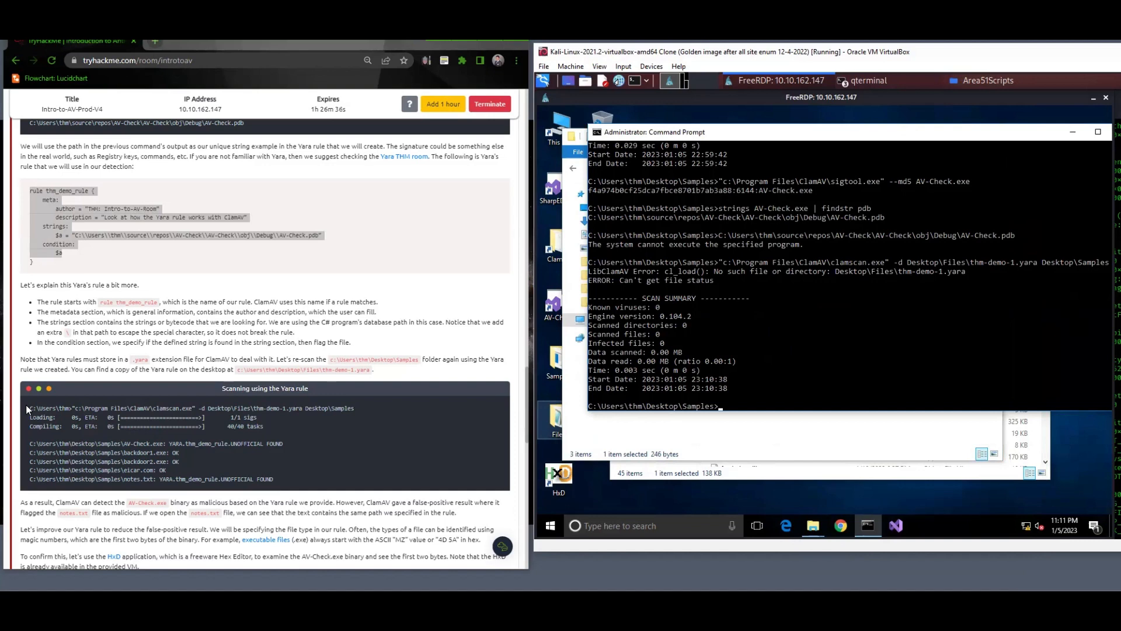
pyautogui.moveTo(27, 408); pyautogui.dragTo(75, 409)
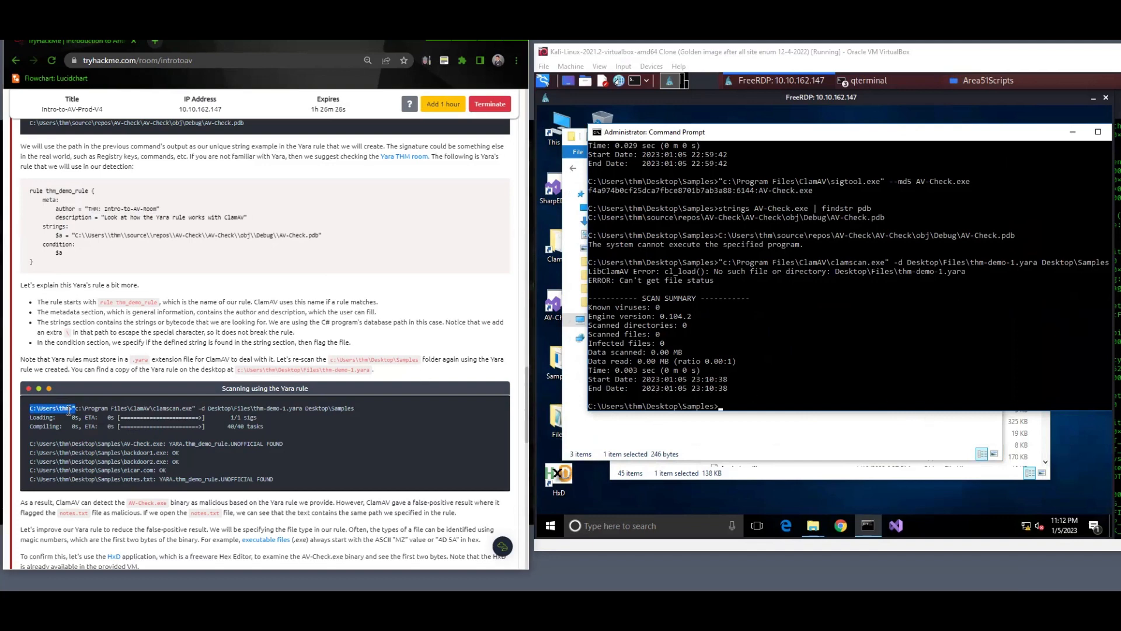
pyautogui.click(821, 398)
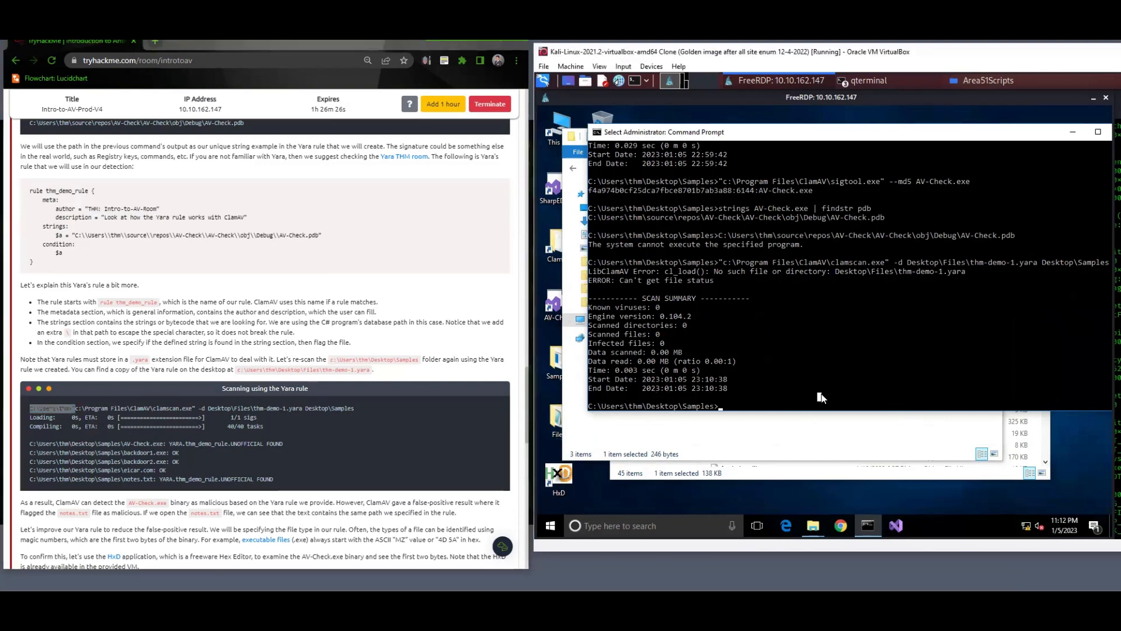
pyautogui.write('cd ..')
pyautogui.press('Return')
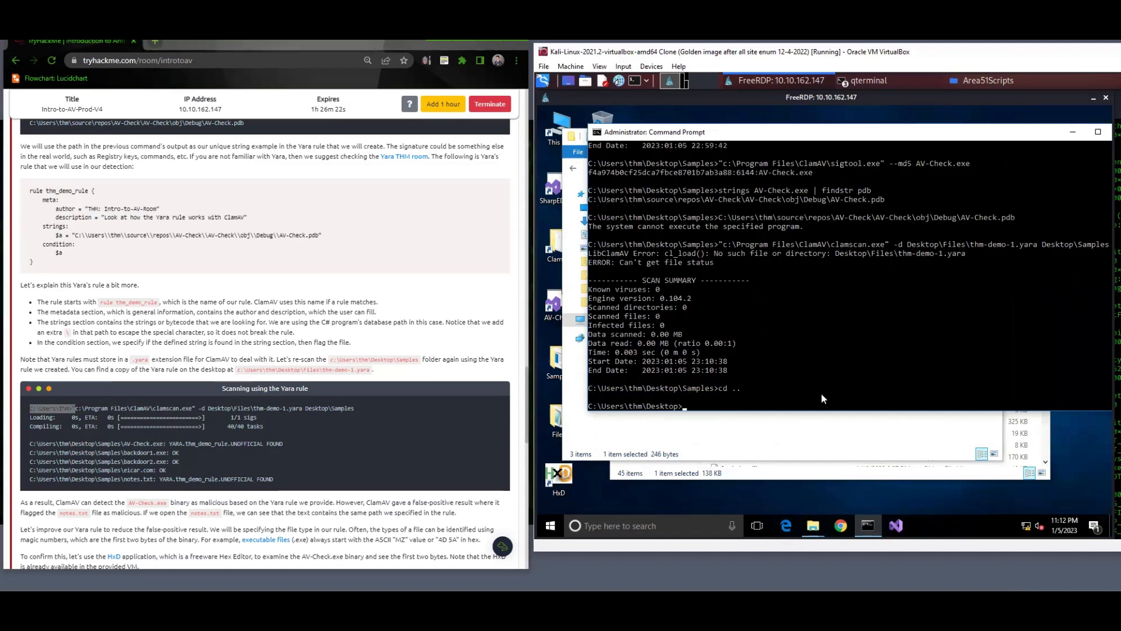
pyautogui.write('cd ..')
pyautogui.press('Return')
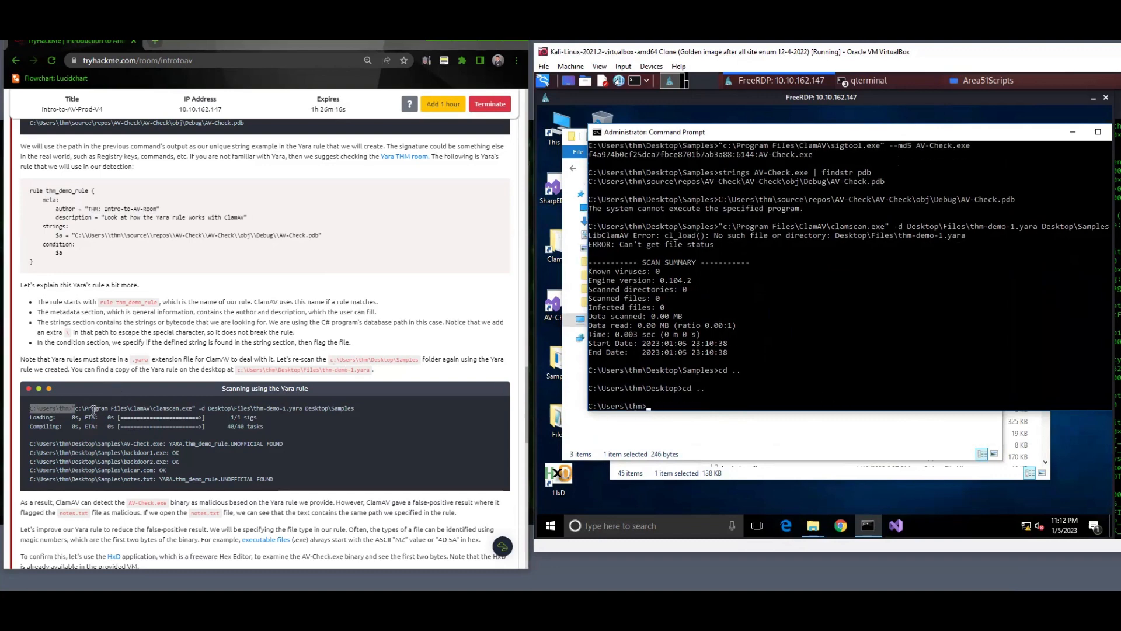
# Copy the walkthrough's clamscan.exe command and run it from C:\Users\thm to scan Desktop\Samples with Desktop\Files\thm-demo-1.yara.
pyautogui.moveTo(72, 408); pyautogui.dragTo(354, 408)
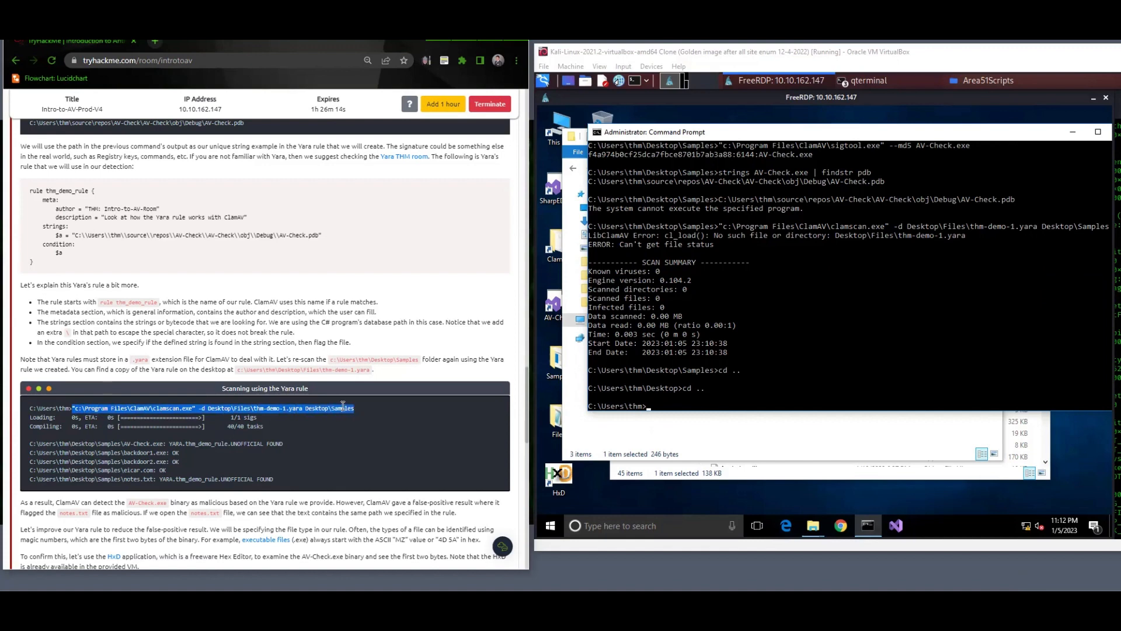
pyautogui.rightClick(343, 405)
pyautogui.click(352, 414)
pyautogui.click(761, 404)
pyautogui.hotkey('ctrl', 'v')
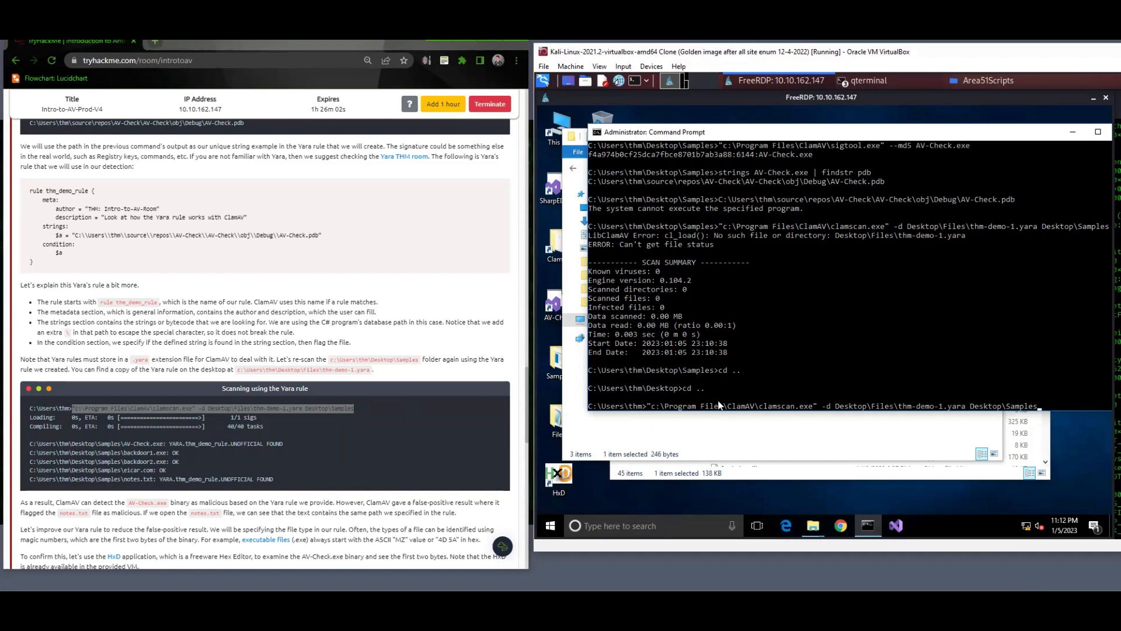
pyautogui.press('Return')
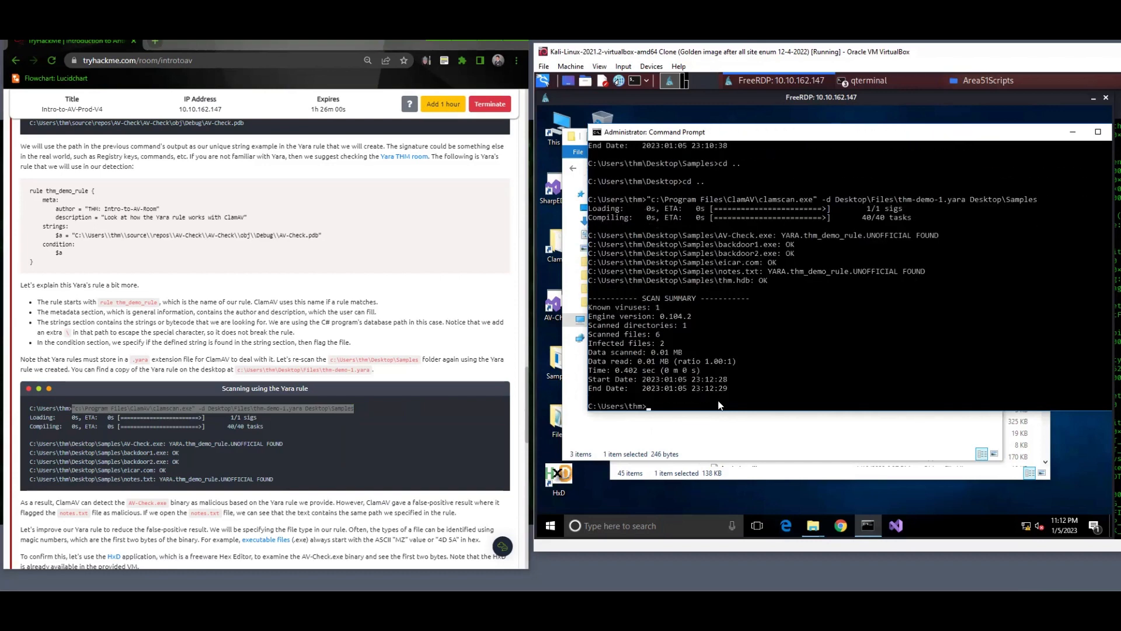
# Open notes.txt from the Desktop's Samples folder, check it for the path string used in the Yara rule, and close it.
pyautogui.scroll(-3, 312, 430)
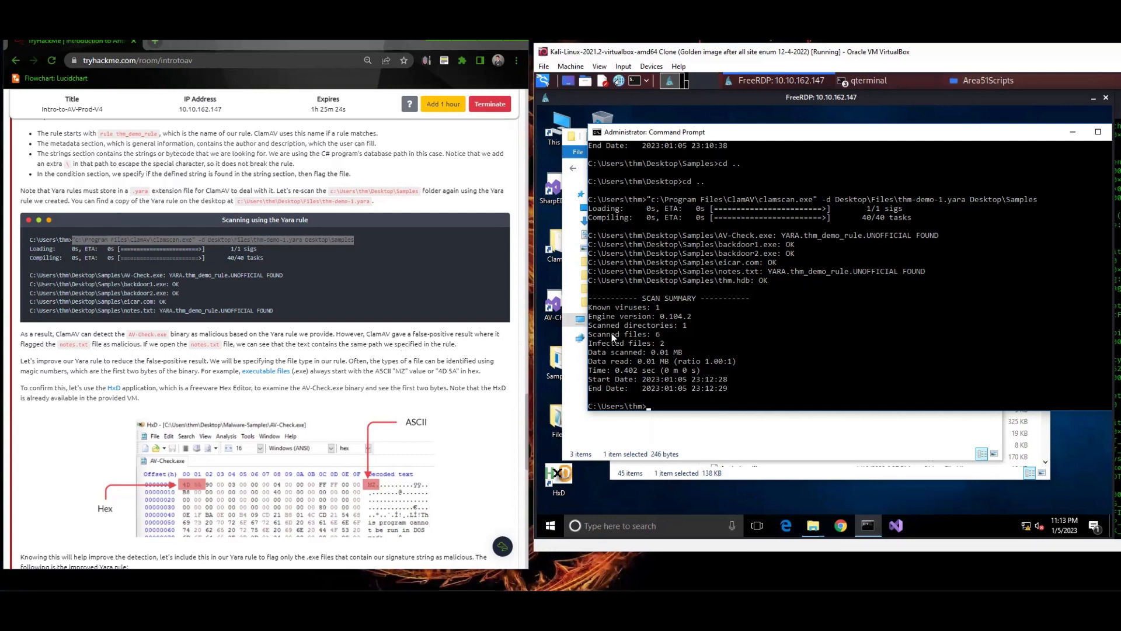
pyautogui.click(826, 419)
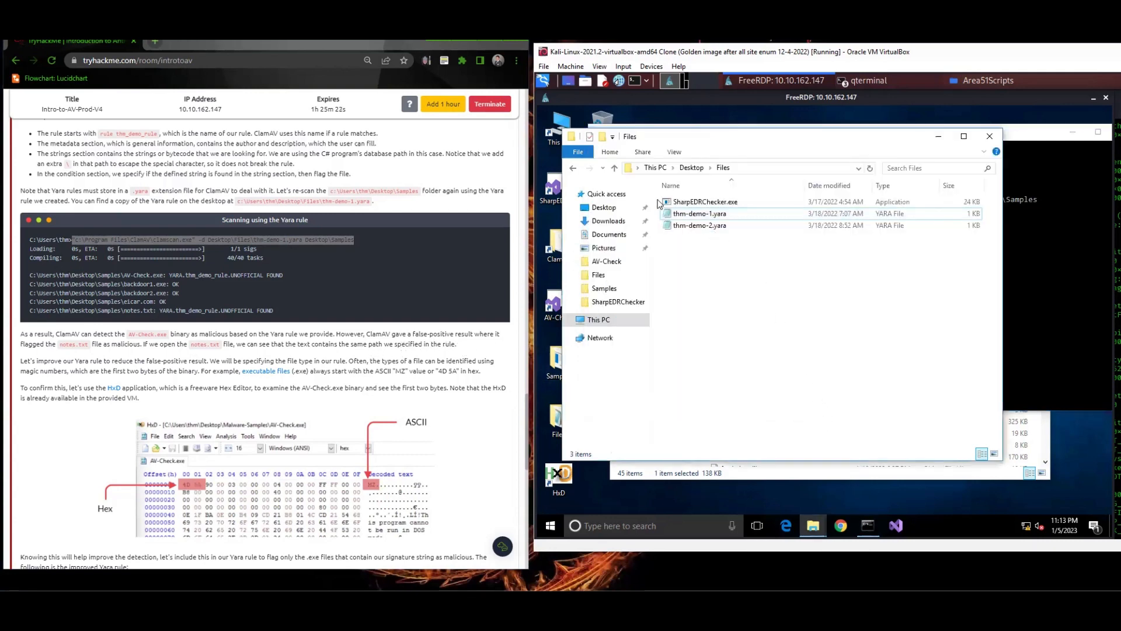
pyautogui.click(574, 168)
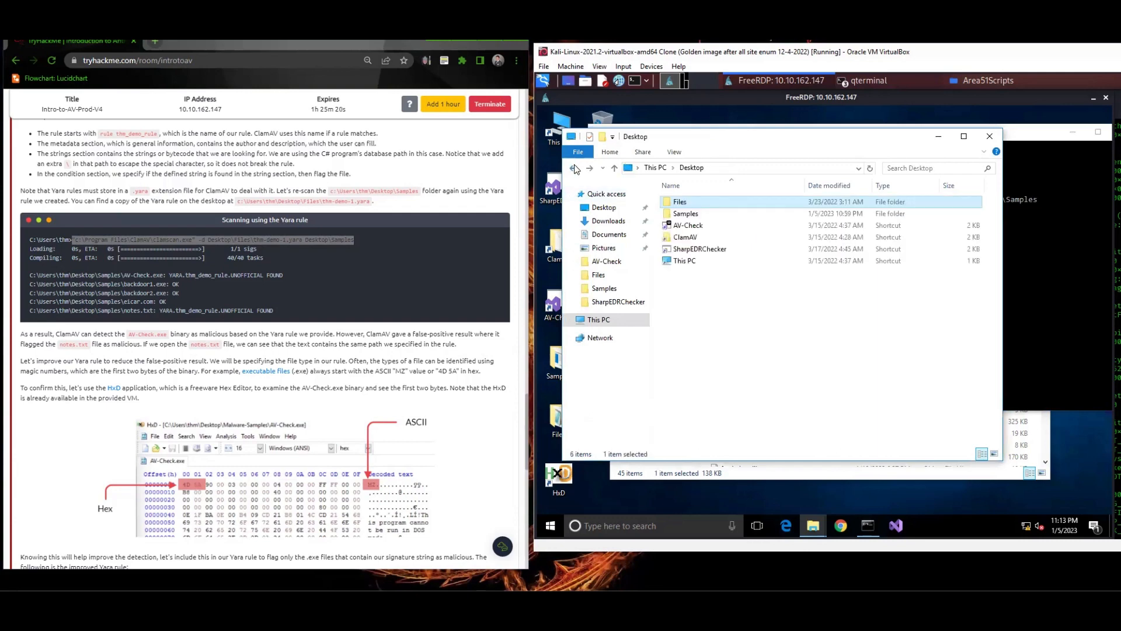
pyautogui.click(698, 214)
pyautogui.doubleClick(699, 212)
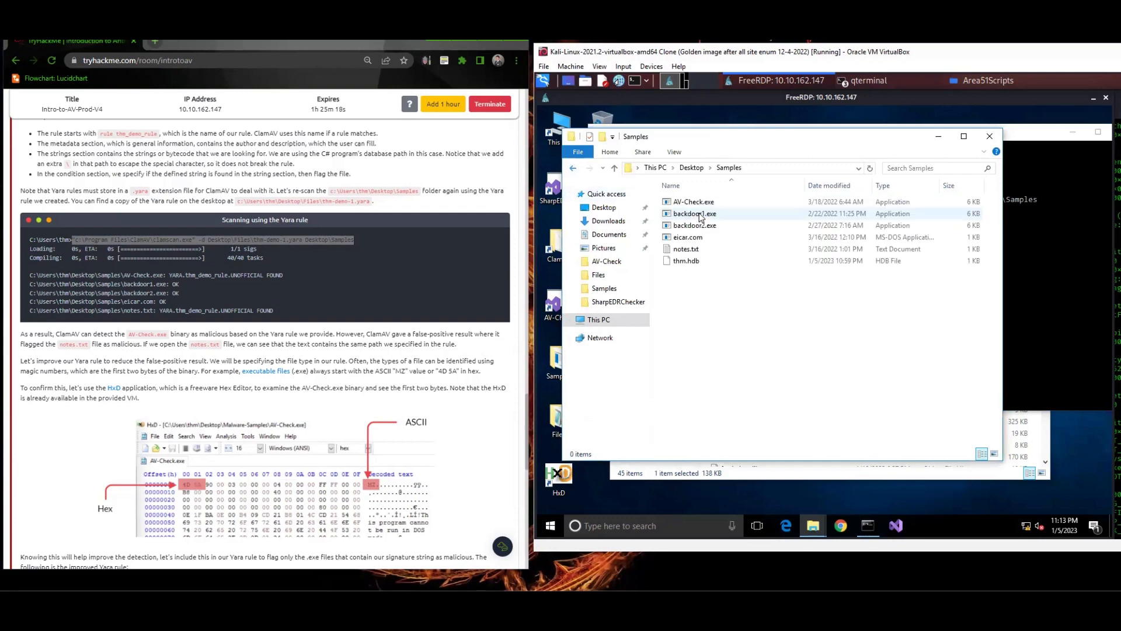
pyautogui.doubleClick(703, 250)
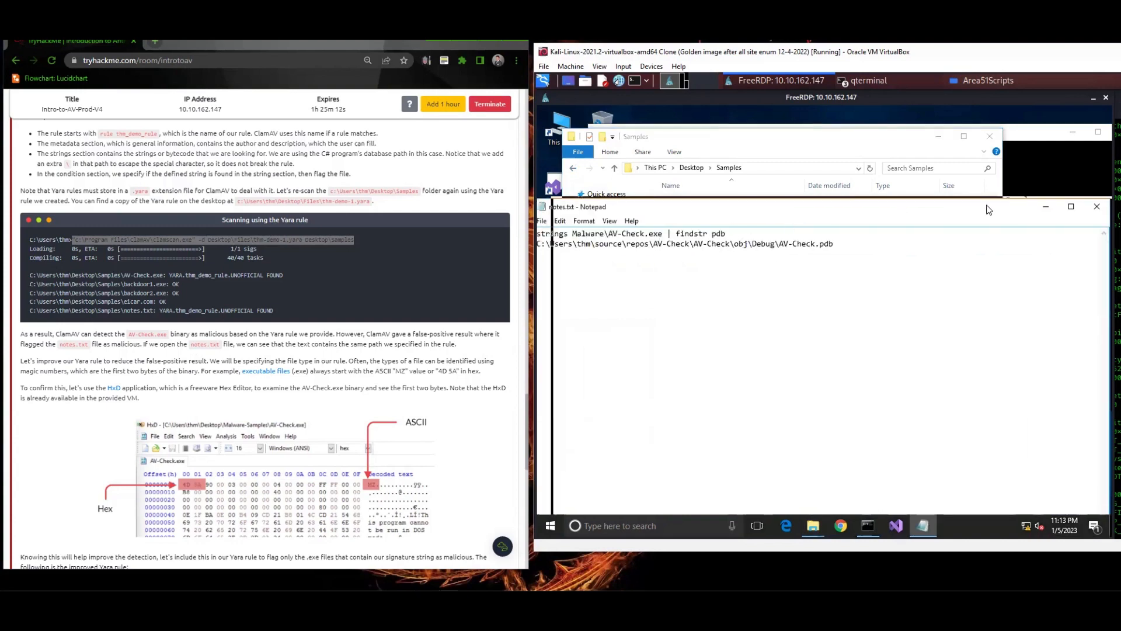
pyautogui.moveTo(987, 205); pyautogui.dragTo(993, 209)
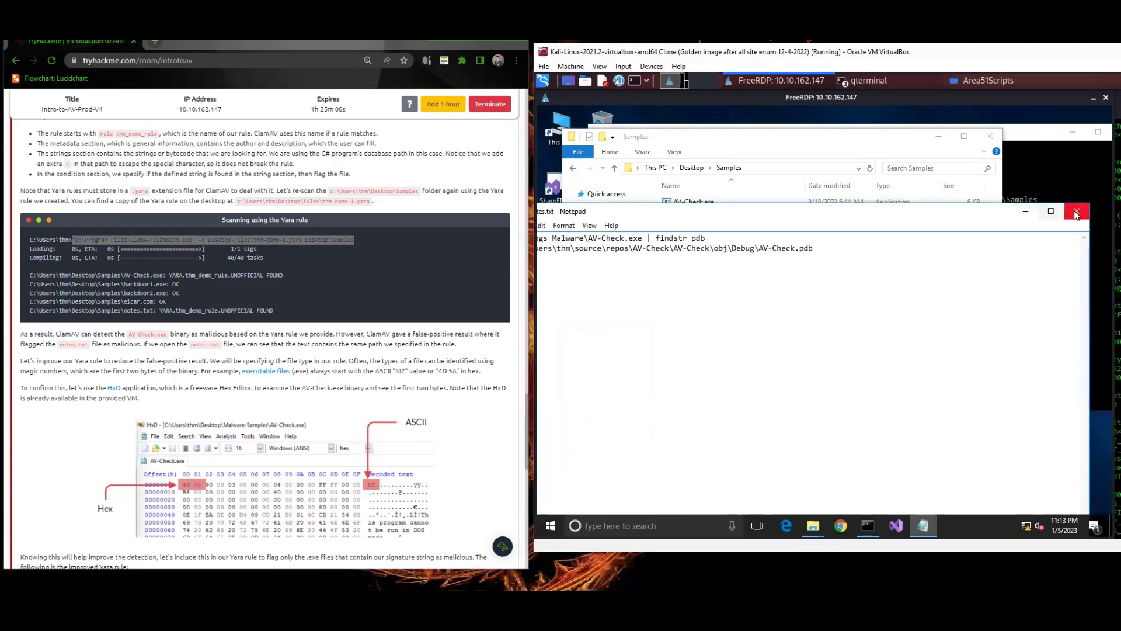
pyautogui.click(1074, 211)
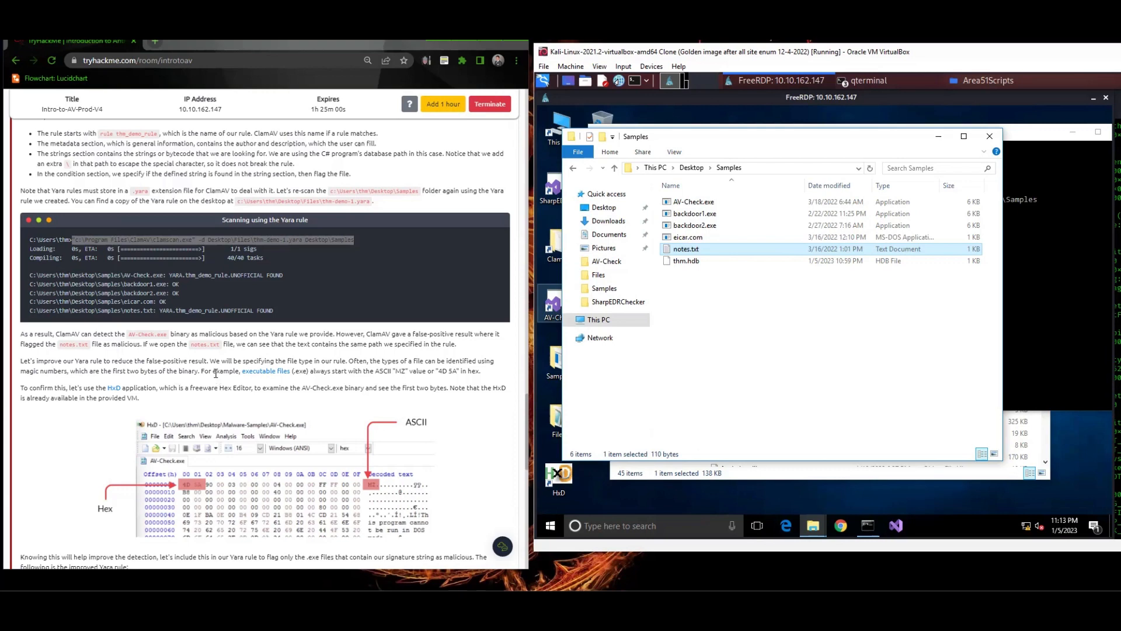
# Read the walkthrough's explanation of identifying .exe files by their magic number and examining AV-Check.exe with HxD.
pyautogui.moveTo(210, 360); pyautogui.dragTo(506, 395)
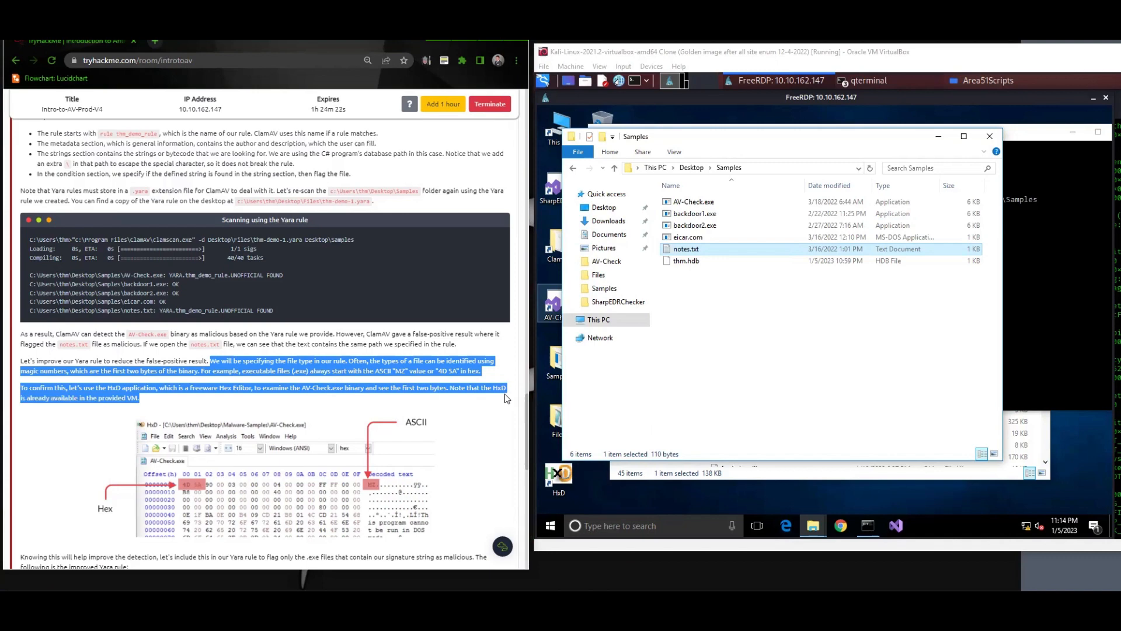
pyautogui.moveTo(416, 400); pyautogui.dragTo(139, 398)
pyautogui.scroll(-1, 143, 400)
# Search the remote Windows machine for HxD and launch the hex editor.
pyautogui.click(663, 526)
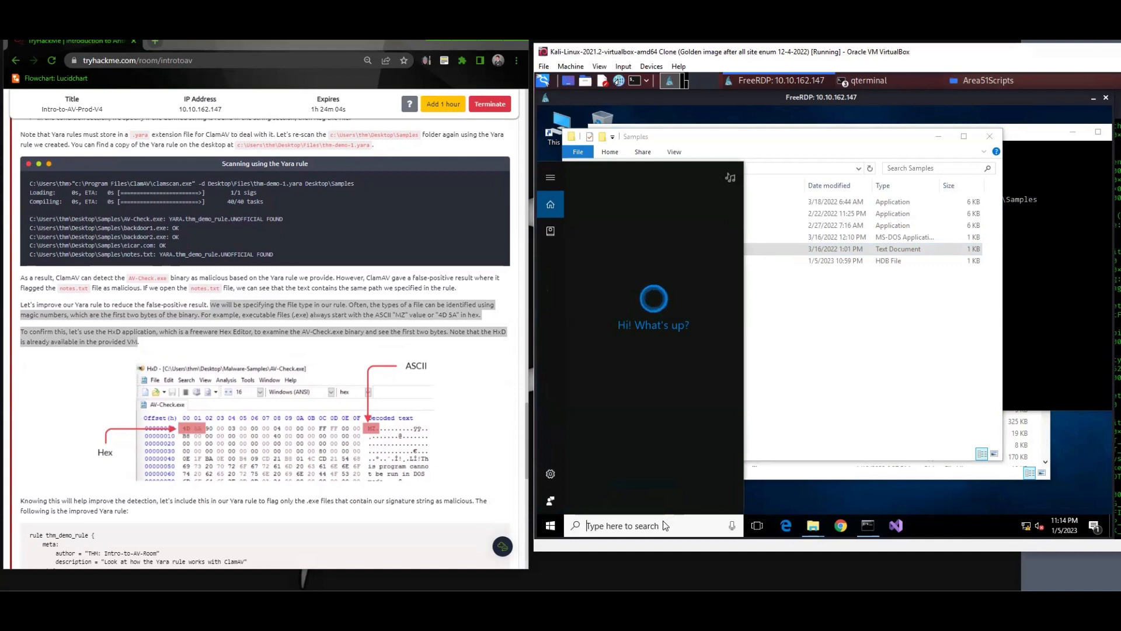
pyautogui.write('H')
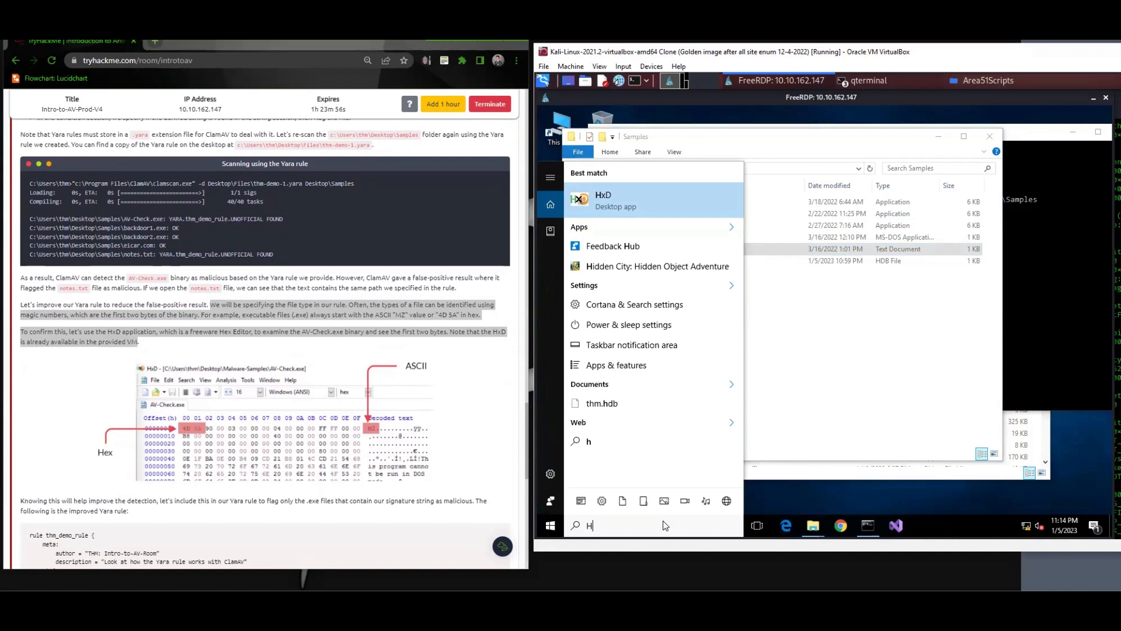
pyautogui.write('v')
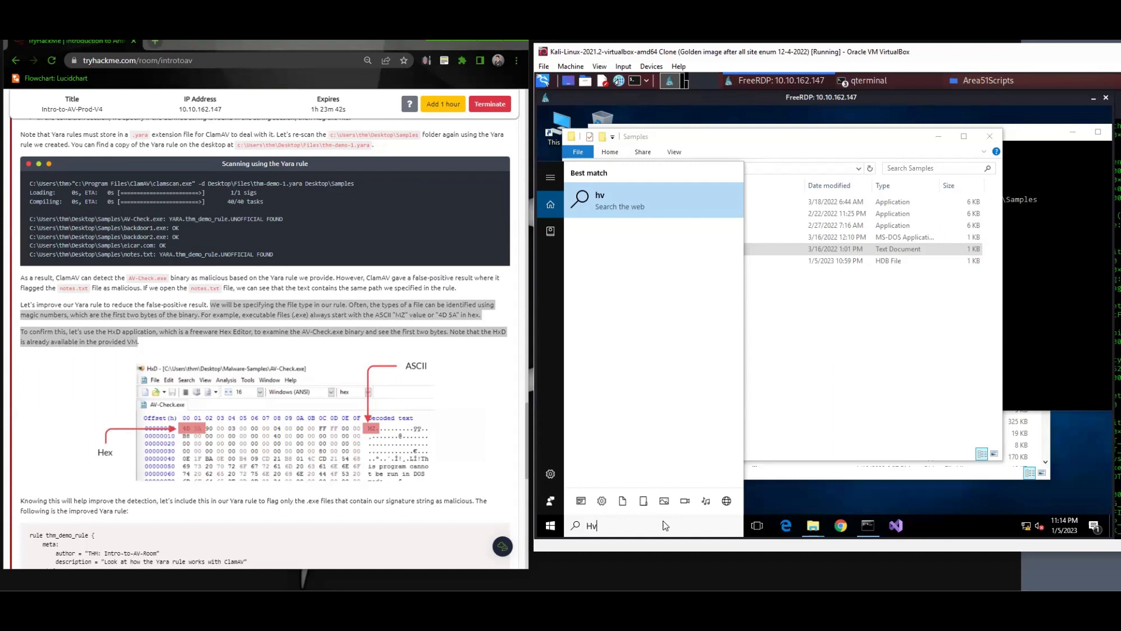
pyautogui.write('D')
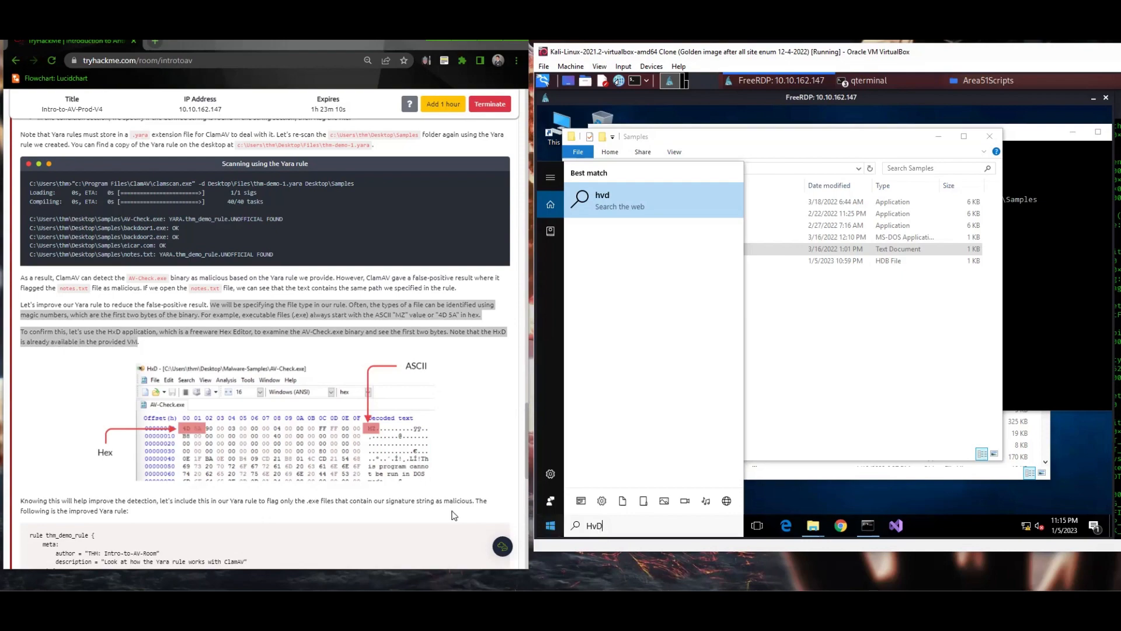
pyautogui.scroll(-10, 451, 510)
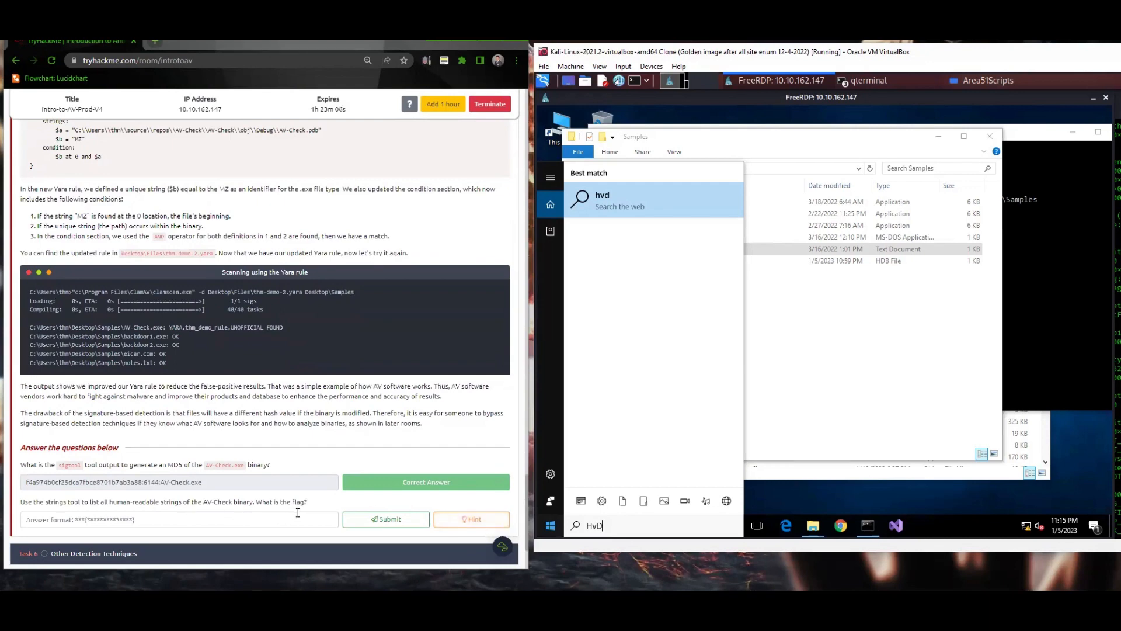
pyautogui.scroll(-2, 297, 512)
pyautogui.scroll(7, 299, 511)
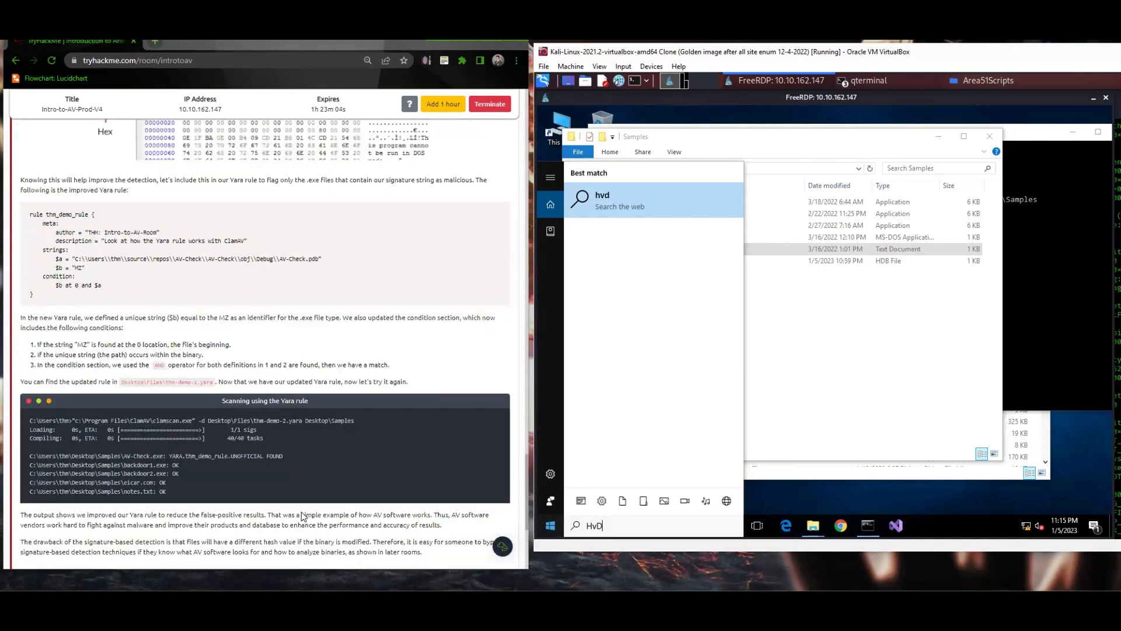
pyautogui.scroll(3, 303, 516)
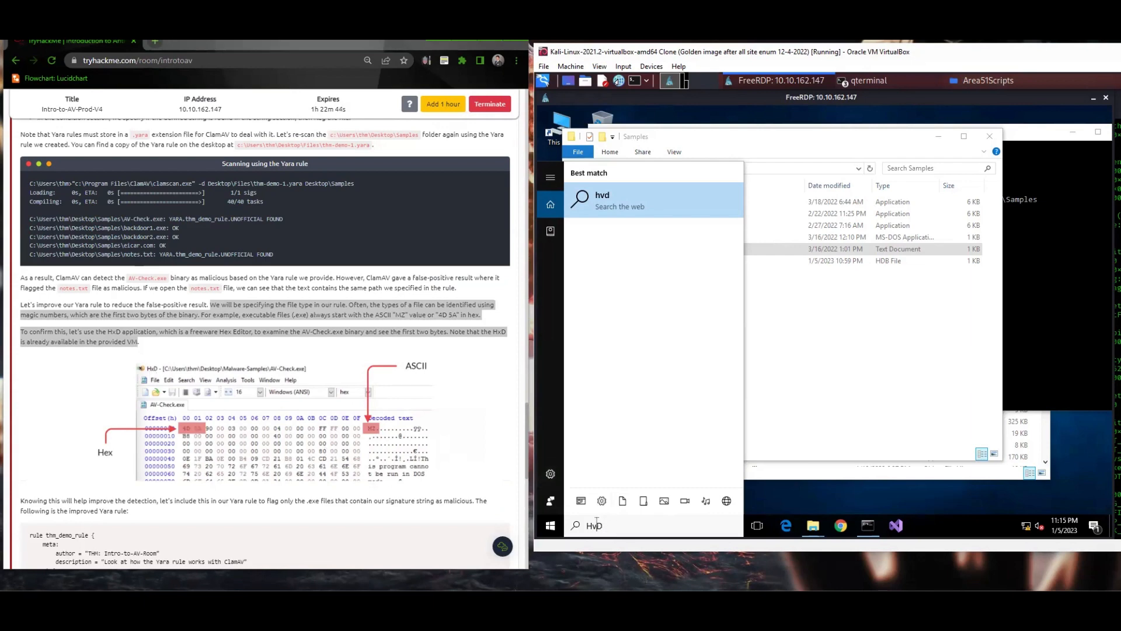
pyautogui.press('BackSpace')
pyautogui.write('x')
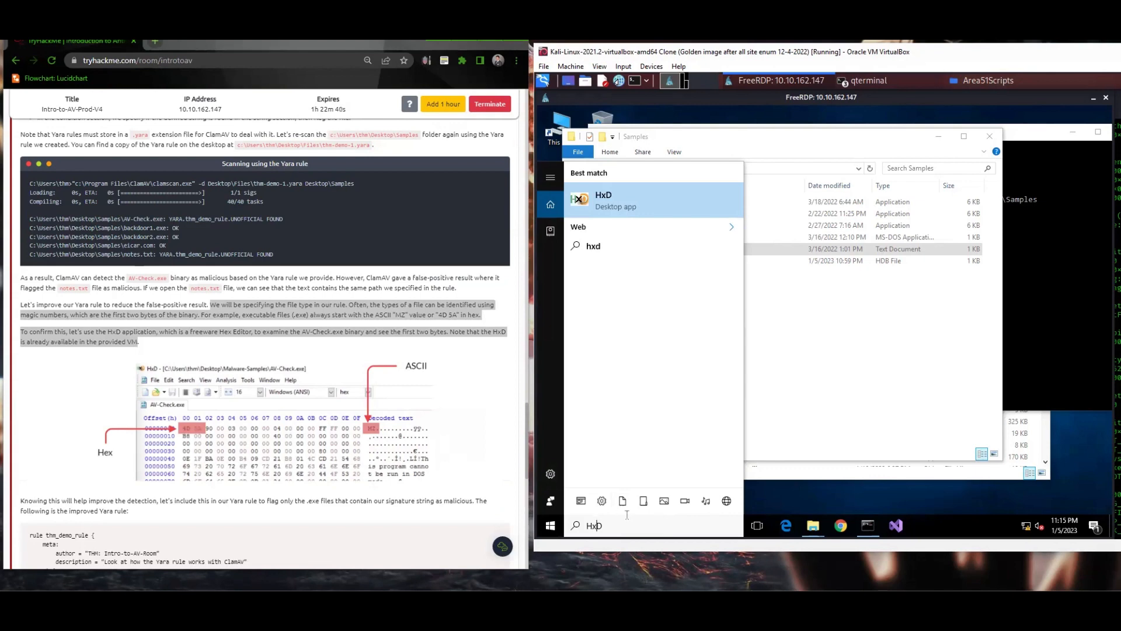
pyautogui.click(639, 199)
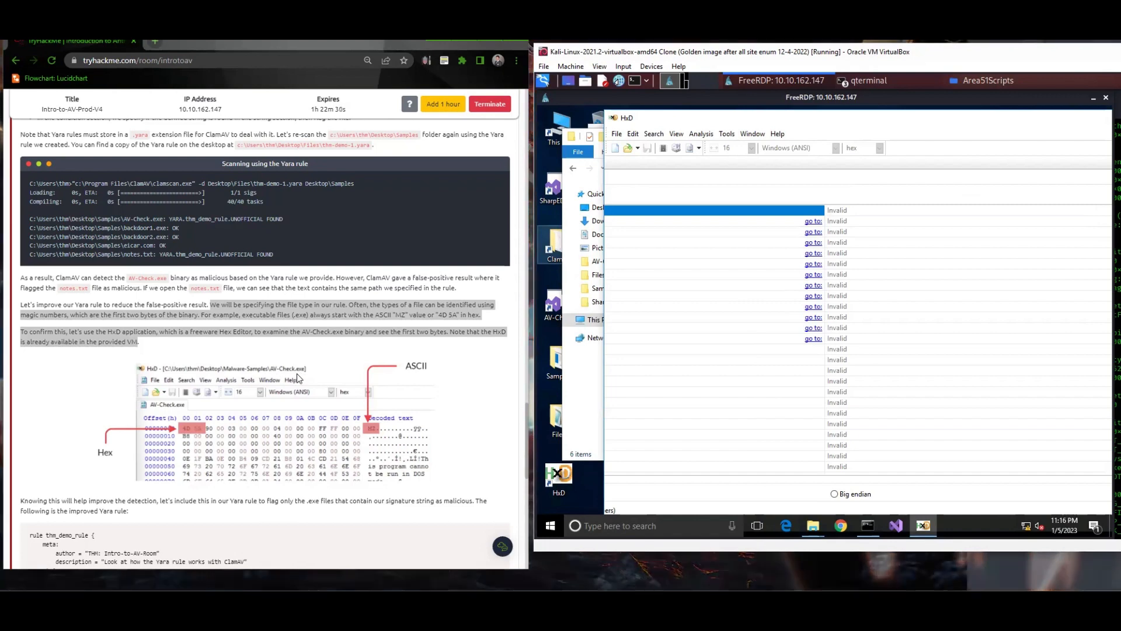
# Open AV-Check.exe from the Desktop's Samples folder in HxD.
pyautogui.click(617, 134)
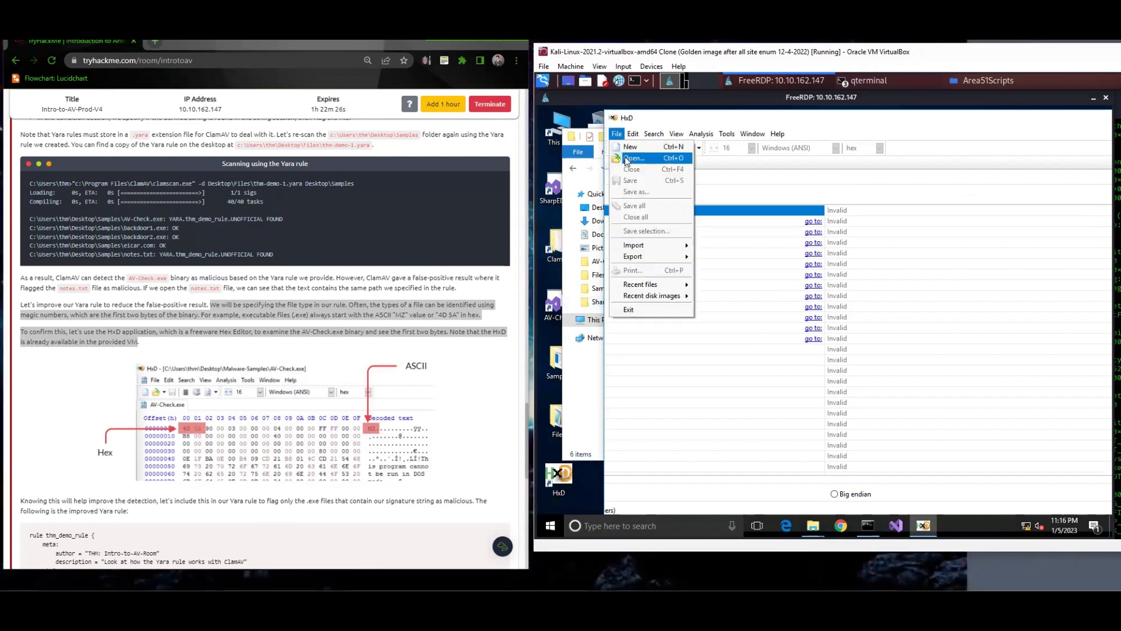
pyautogui.click(627, 158)
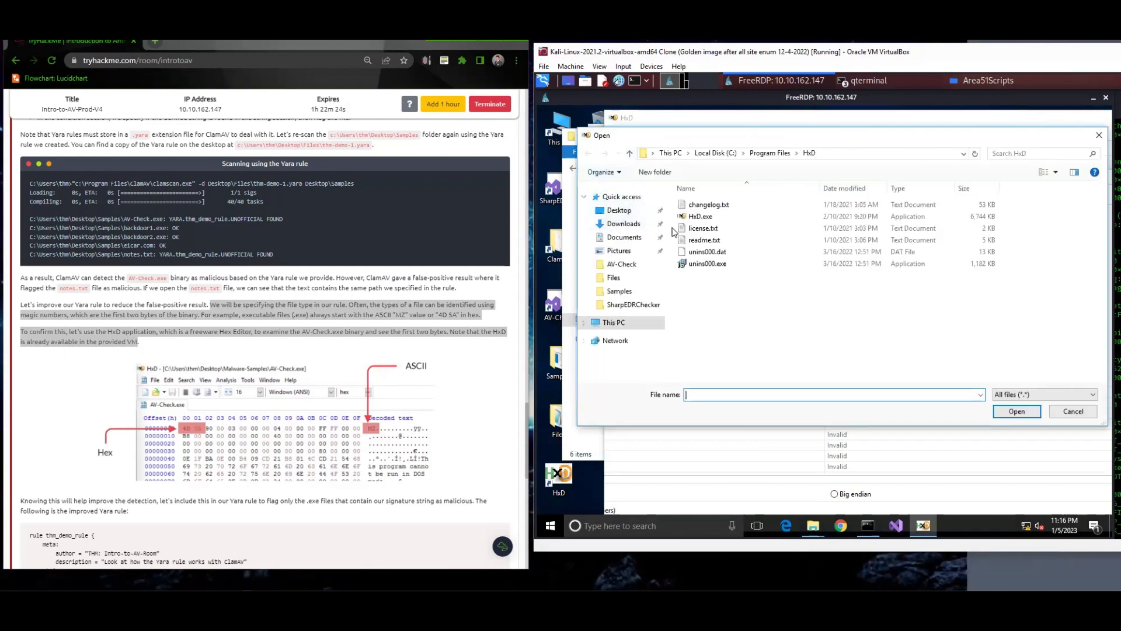
pyautogui.click(634, 211)
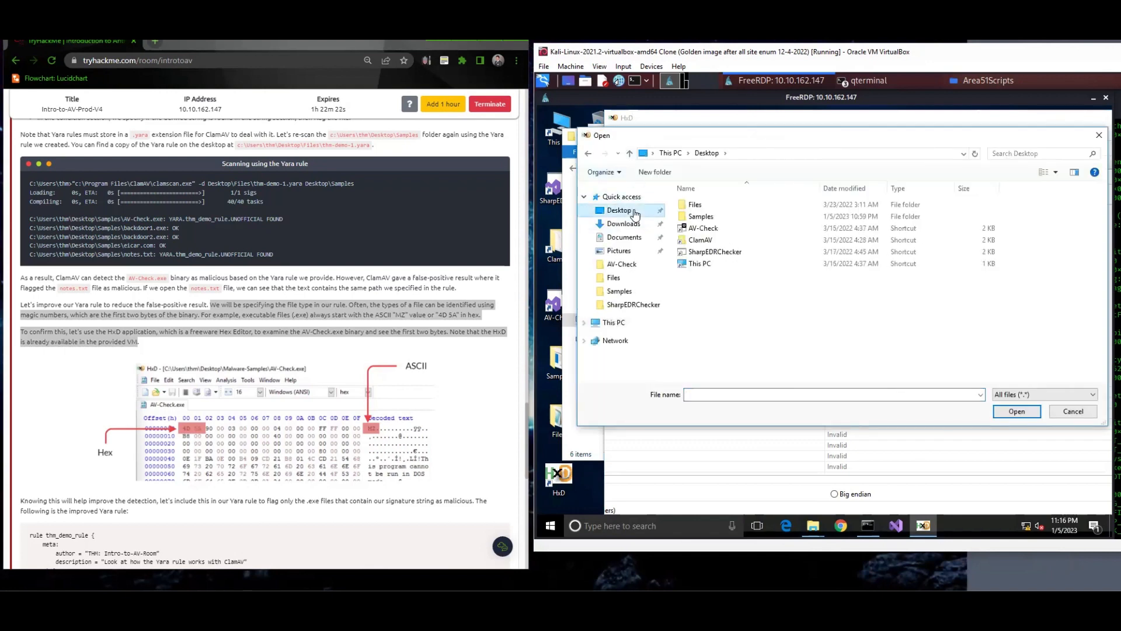
pyautogui.doubleClick(704, 216)
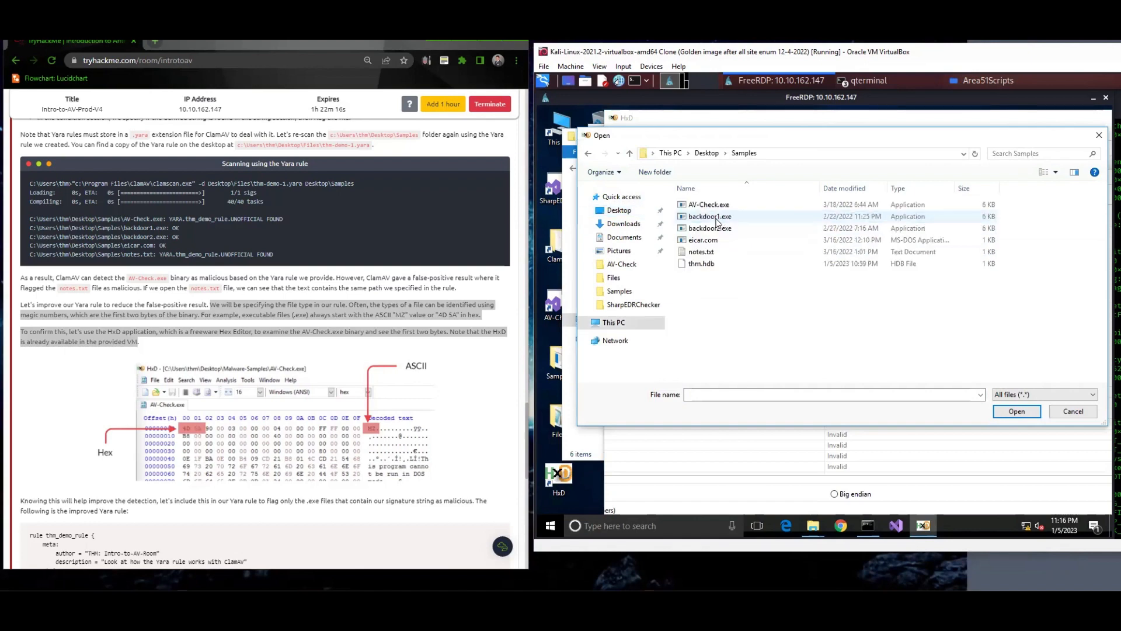
pyautogui.click(588, 153)
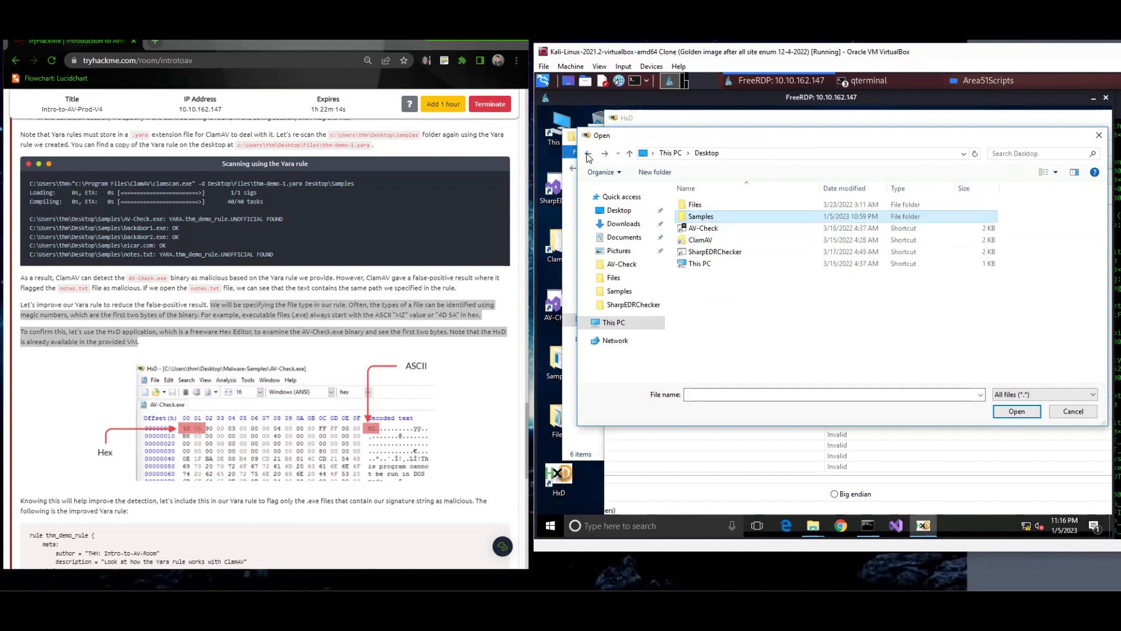
pyautogui.doubleClick(727, 218)
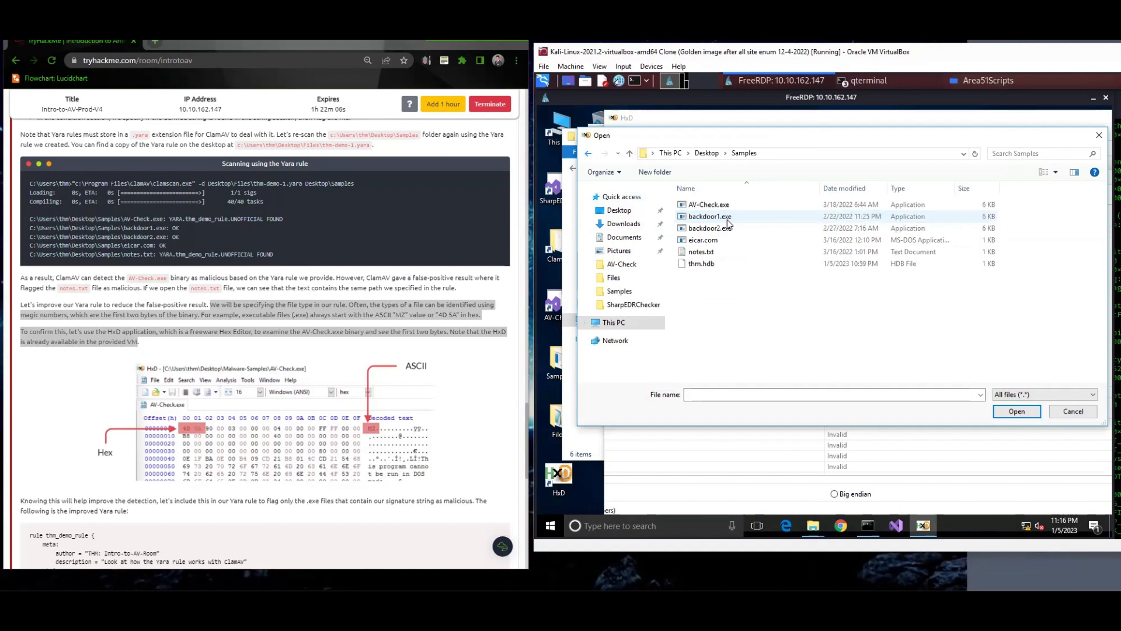
pyautogui.click(734, 205)
pyautogui.click(1035, 416)
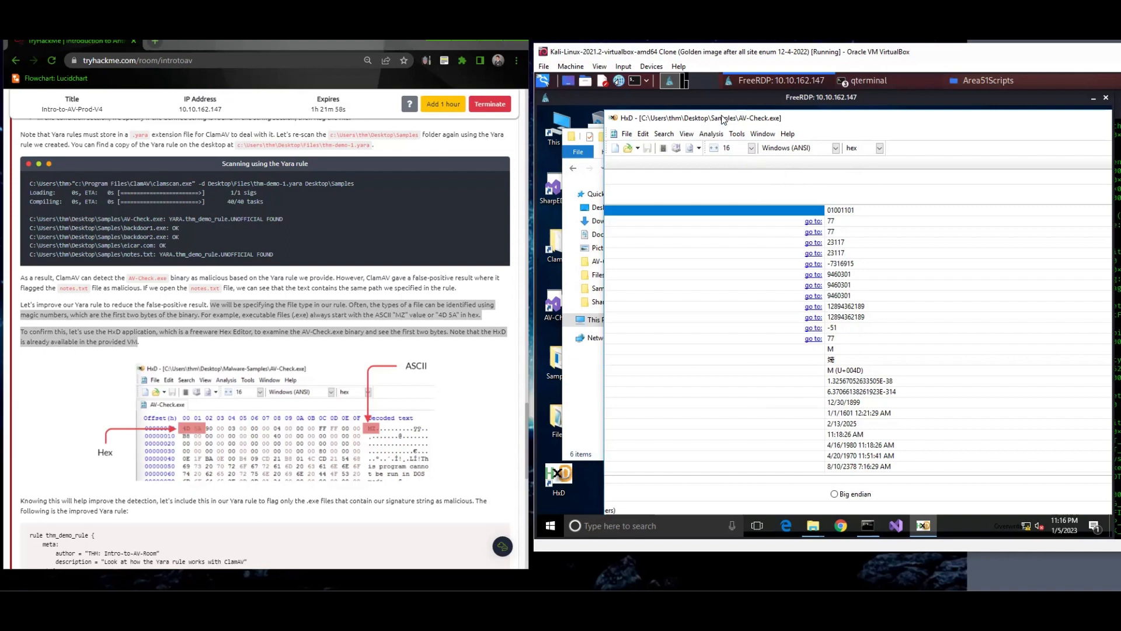
# Reposition the HxD window within the remote desktop and hide its View toolbar.
pyautogui.moveTo(726, 118); pyautogui.dragTo(683, 121)
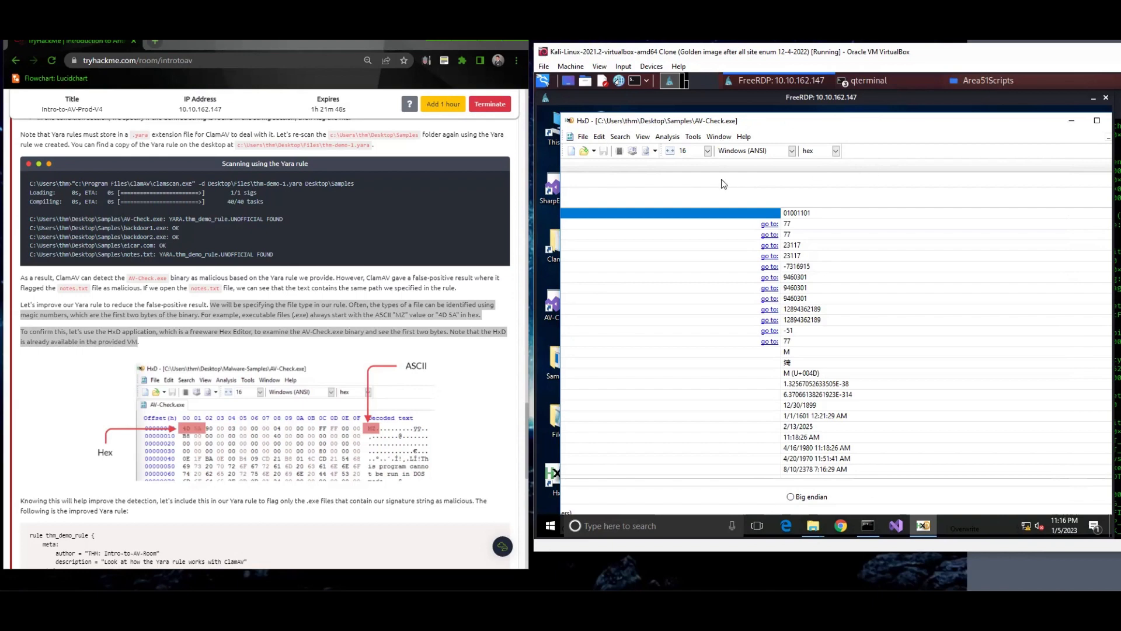
pyautogui.click(681, 235)
pyautogui.click(645, 319)
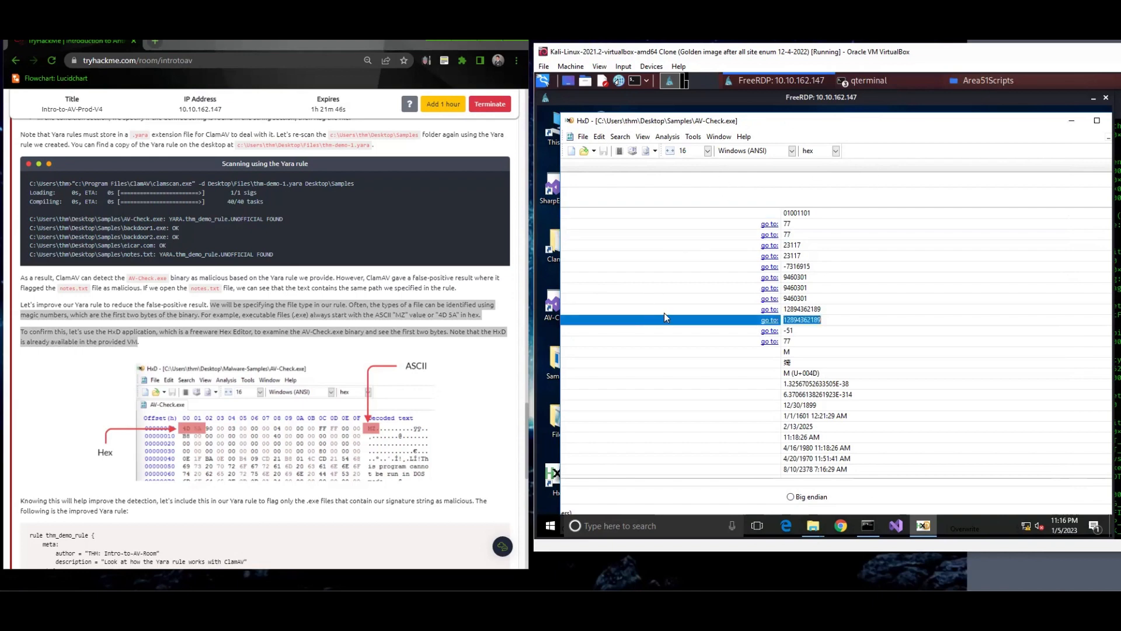
pyautogui.rightClick(668, 184)
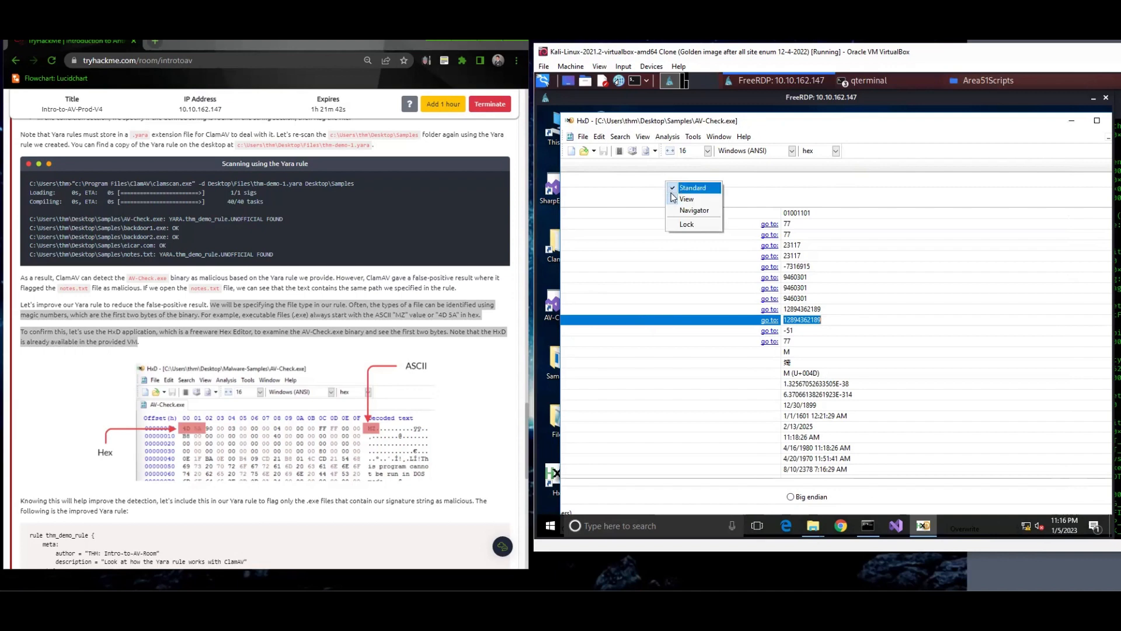
pyautogui.click(677, 199)
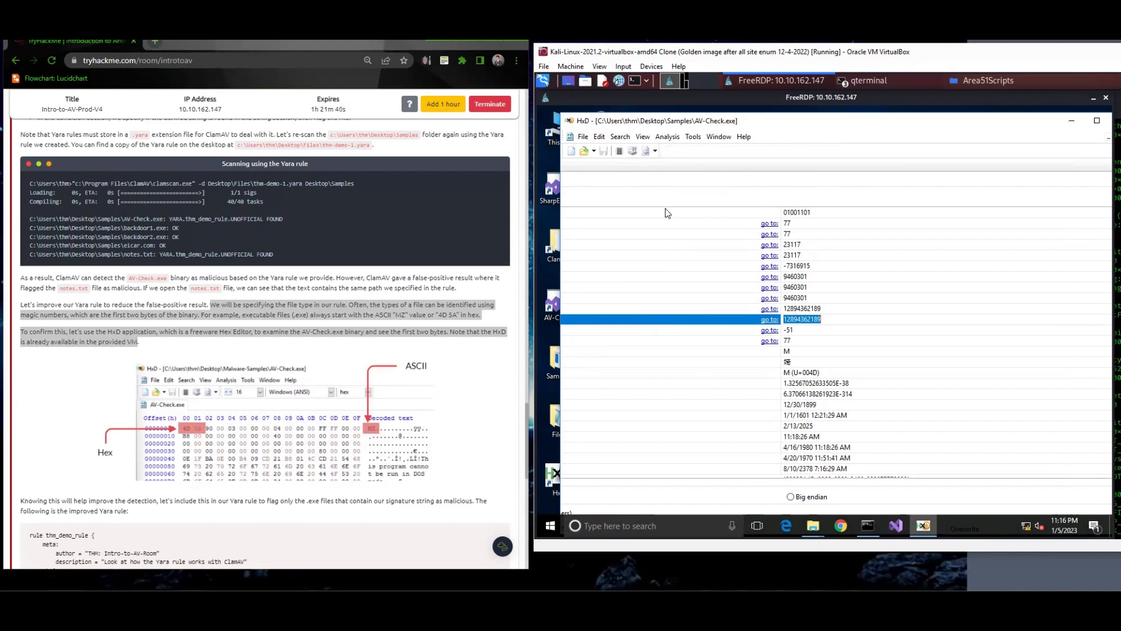
pyautogui.rightClick(668, 216)
pyautogui.click(696, 223)
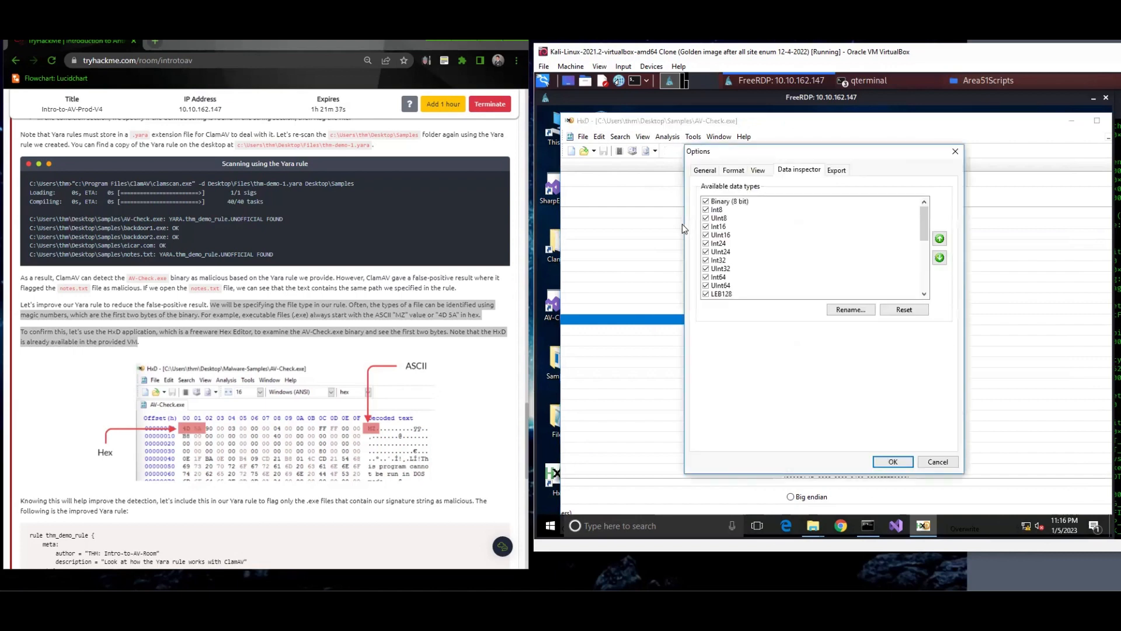
pyautogui.click(954, 153)
# Try to bring the hex dump into view by adapting the rows to the window width and maximizing the HxD window.
pyautogui.click(642, 137)
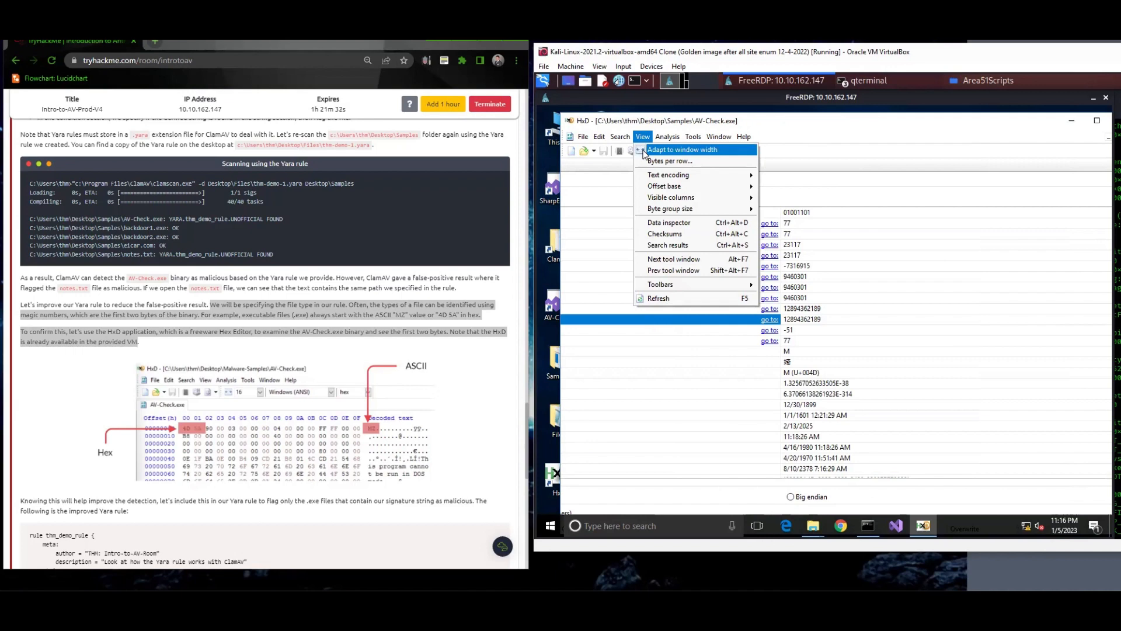
pyautogui.click(646, 150)
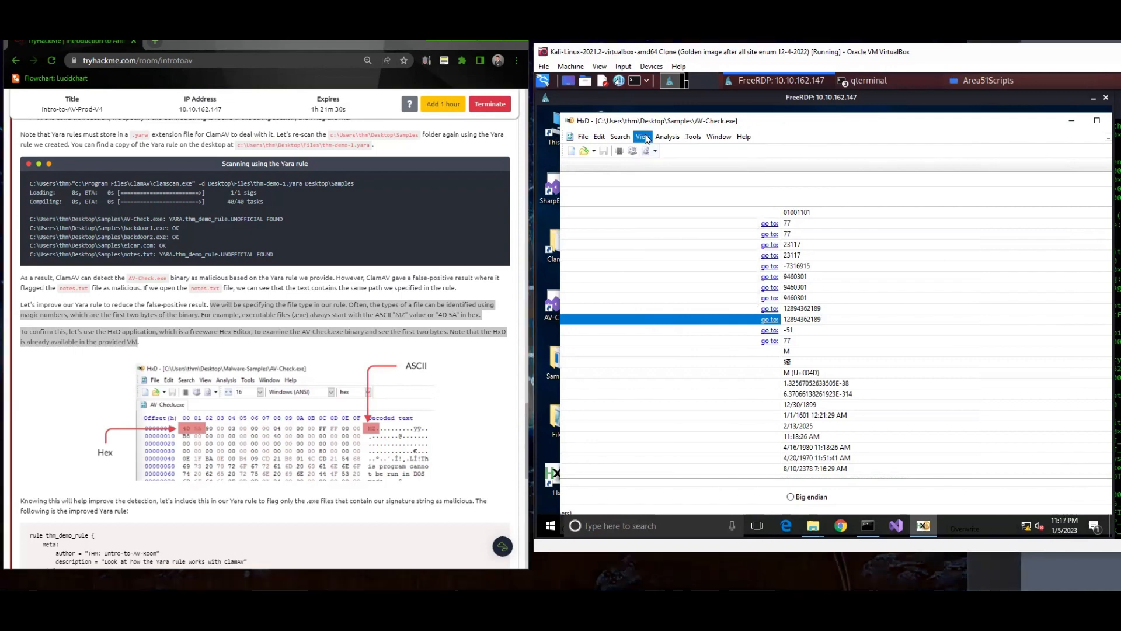
pyautogui.click(644, 138)
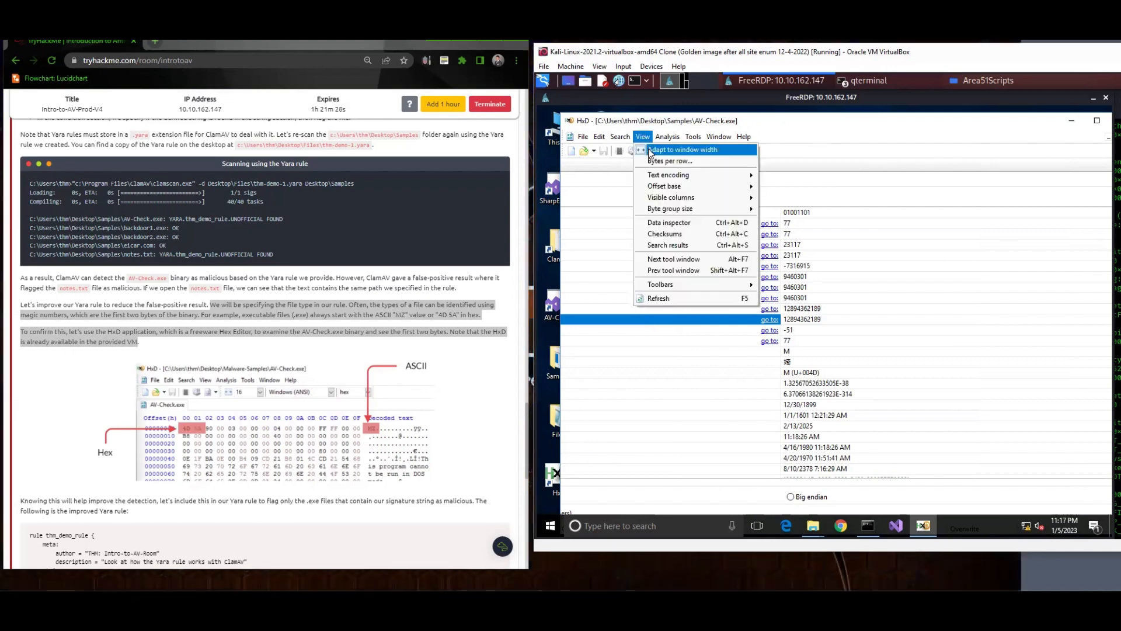
pyautogui.click(645, 150)
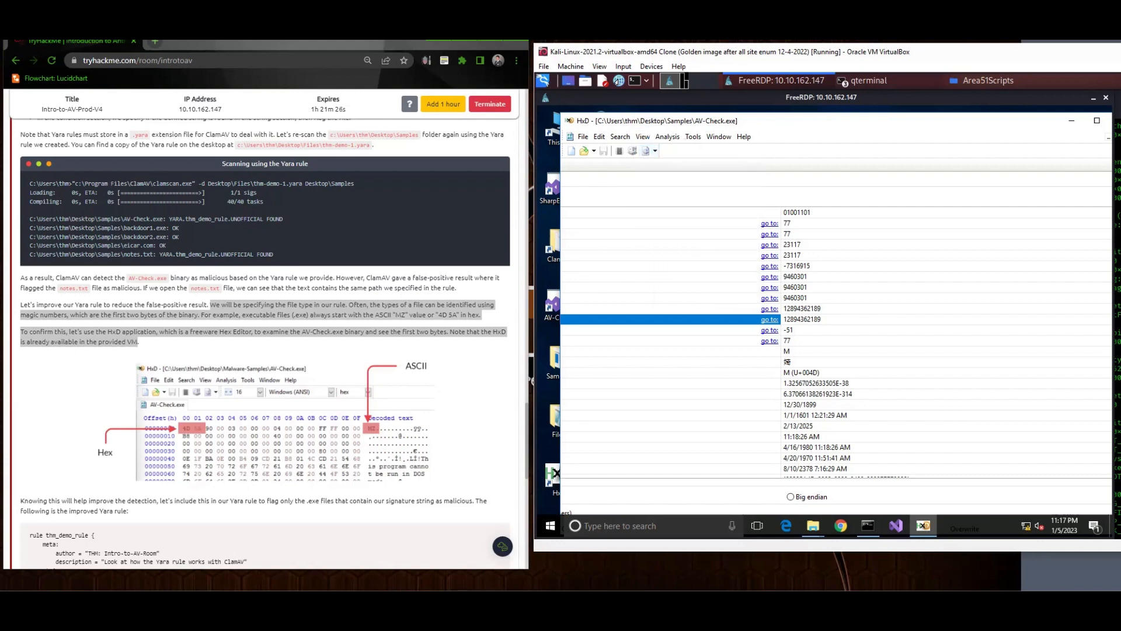
pyautogui.click(1096, 121)
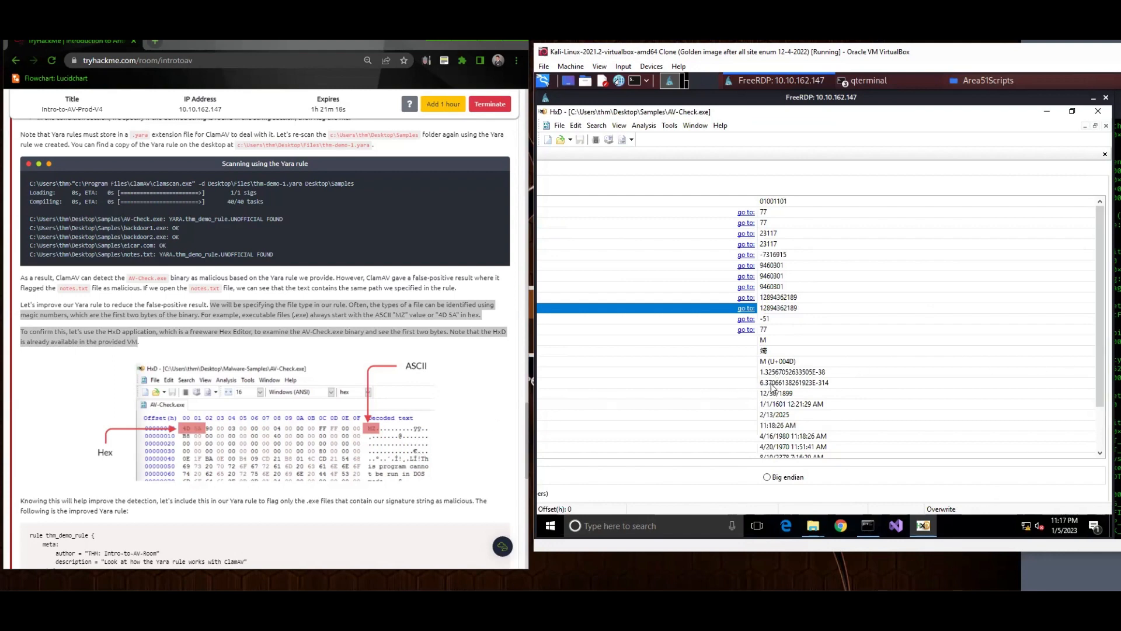
# Go to the offset given by the data inspector's Int8 value and look through the decoded values there.
pyautogui.scroll(-2, 781, 394)
pyautogui.scroll(2, 769, 425)
pyautogui.click(746, 212)
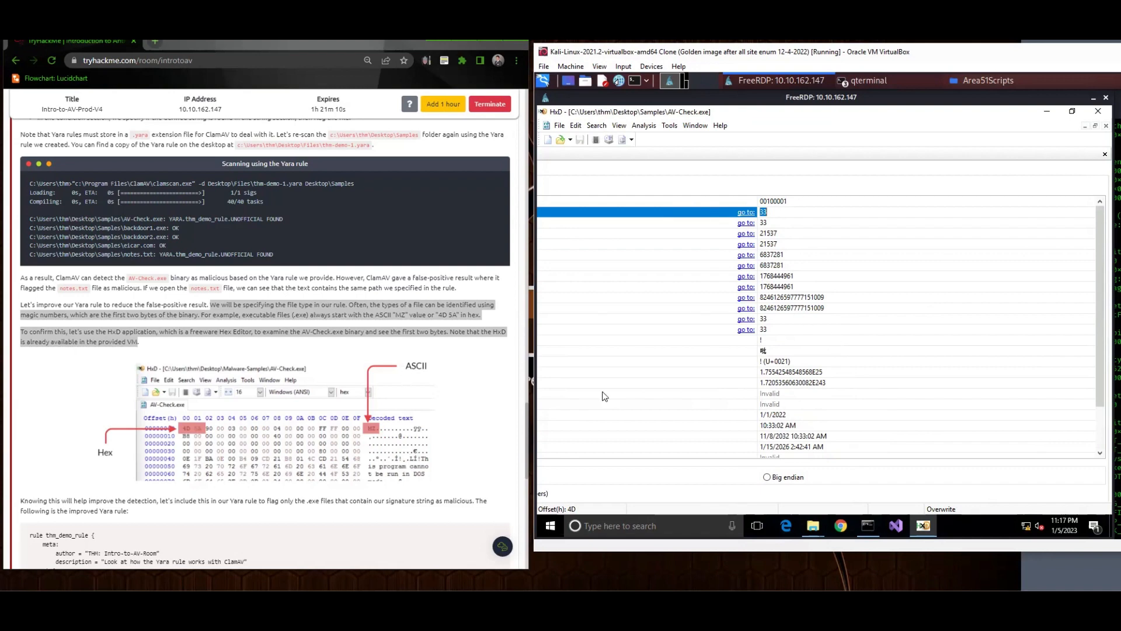
pyautogui.scroll(-2, 911, 359)
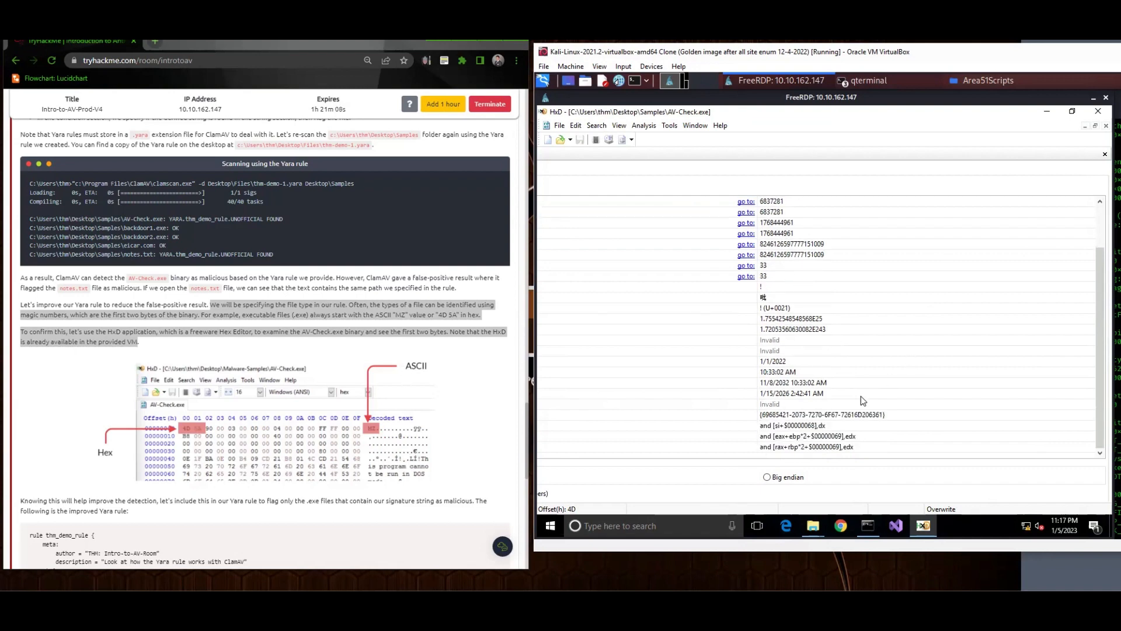
pyautogui.scroll(2, 879, 403)
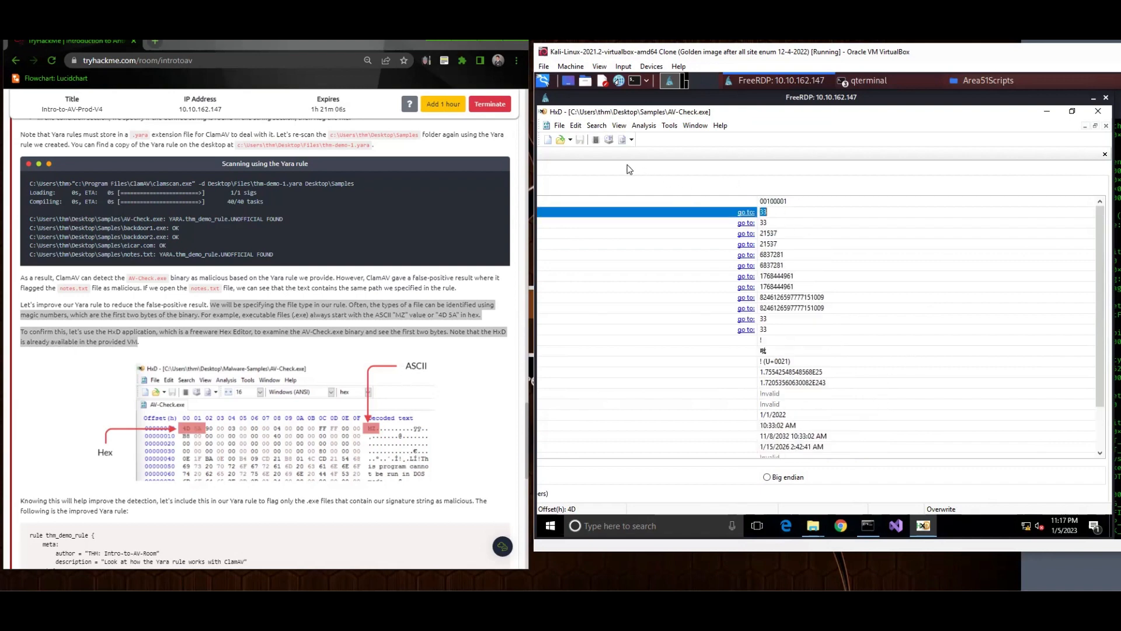
pyautogui.click(638, 128)
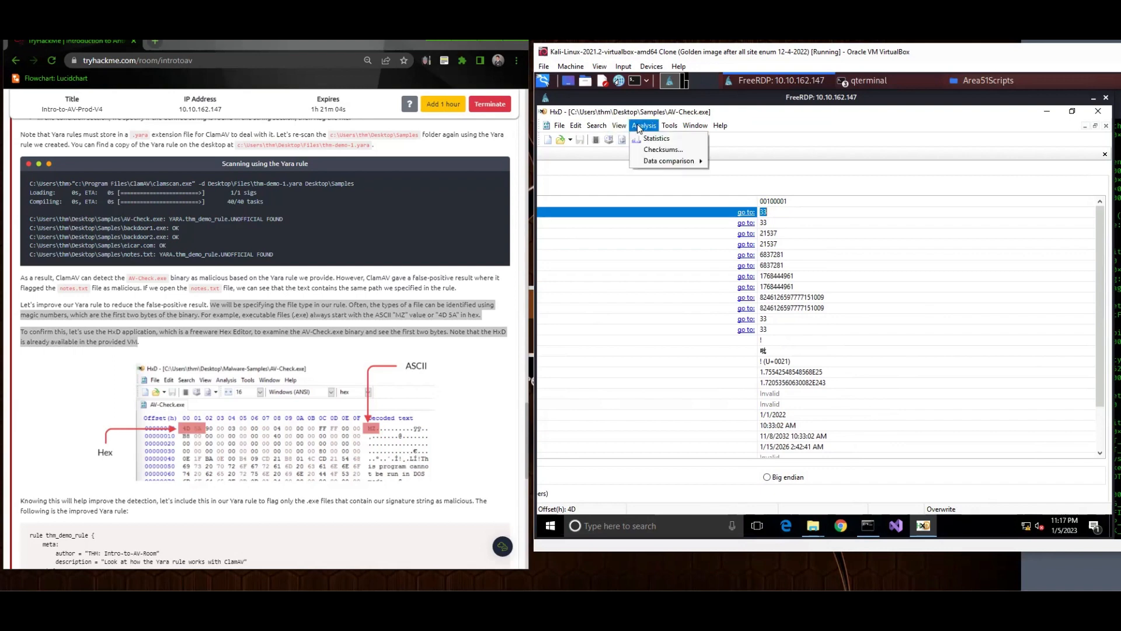
pyautogui.moveTo(619, 128)
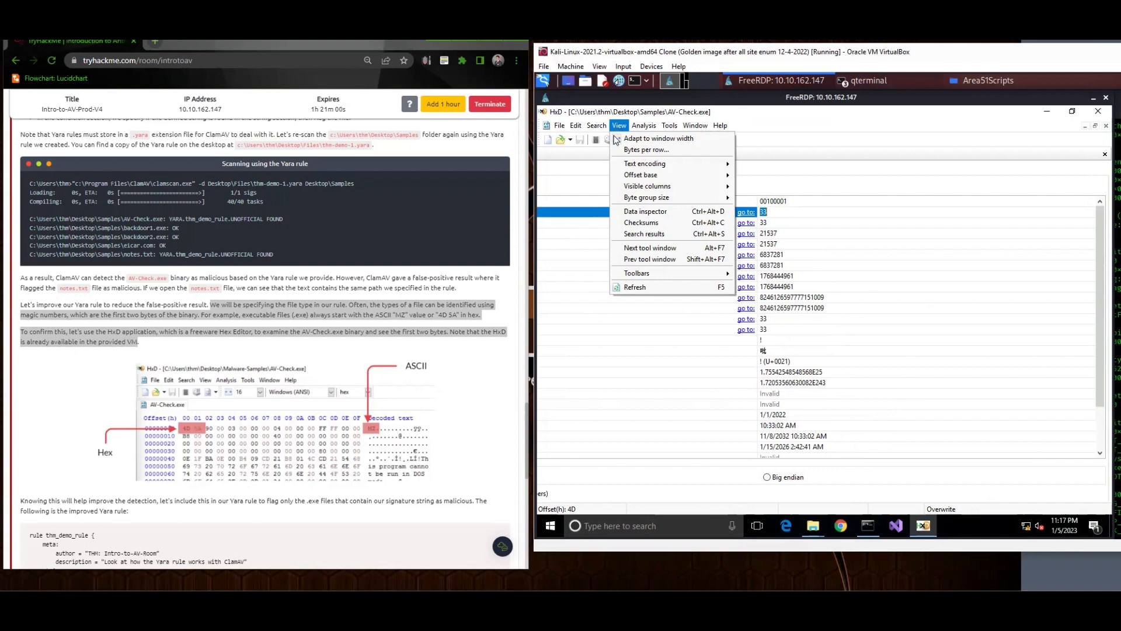
pyautogui.moveTo(626, 166)
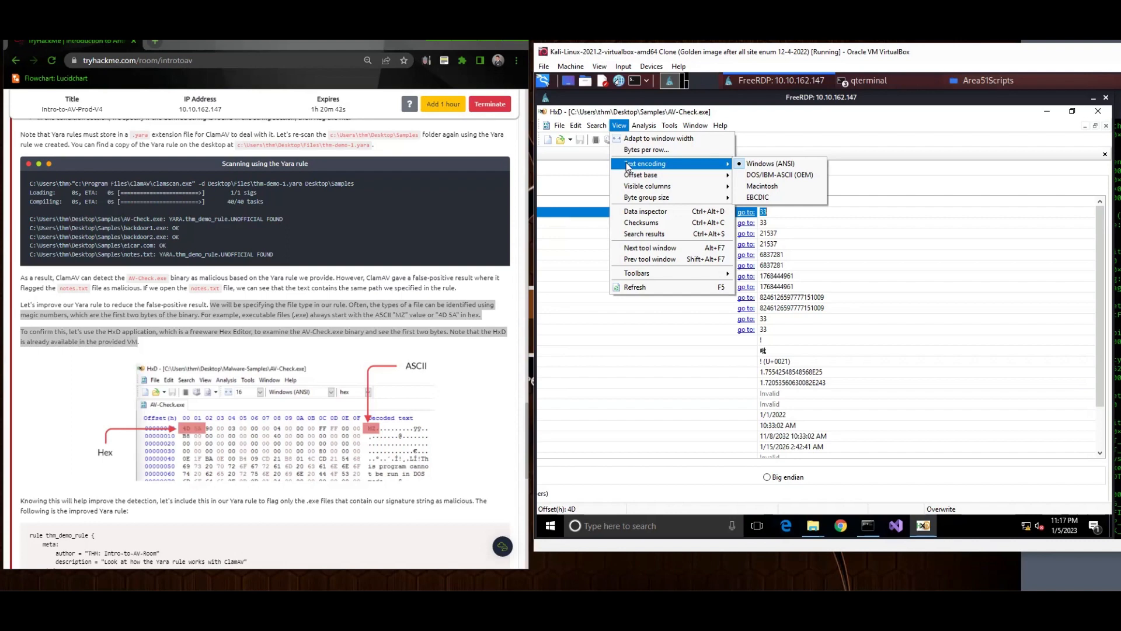
pyautogui.click(652, 214)
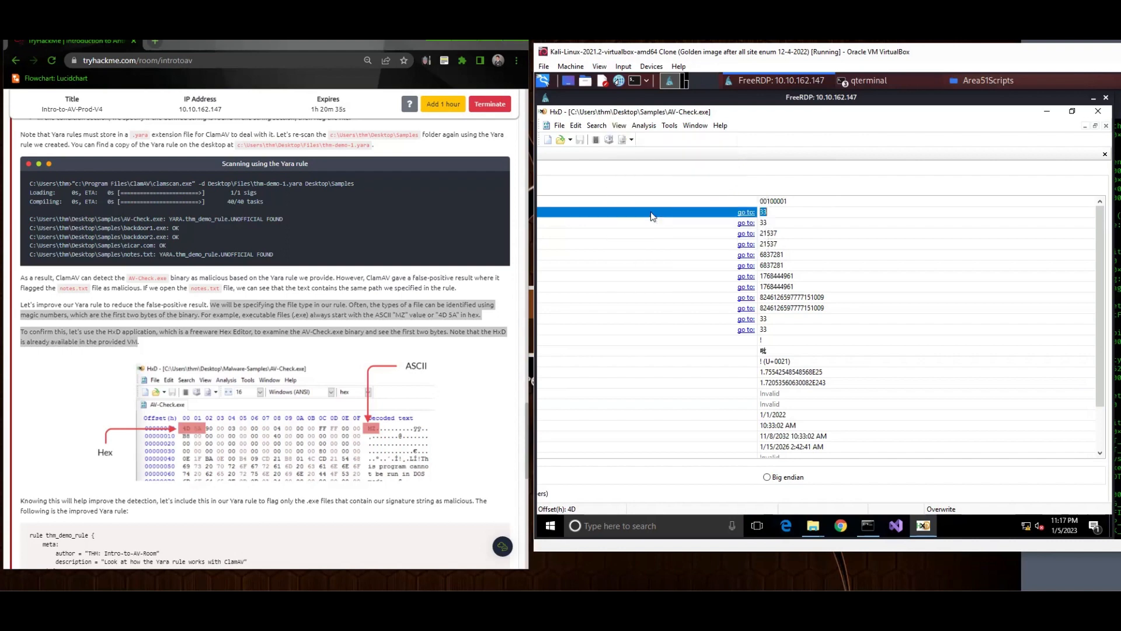
pyautogui.click(619, 126)
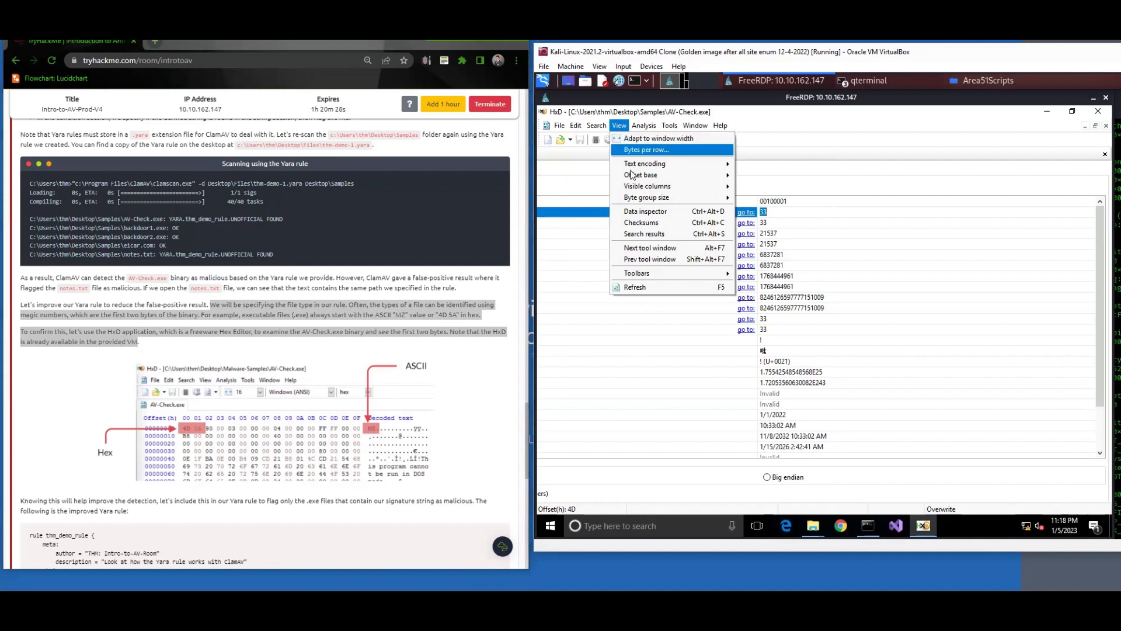
pyautogui.moveTo(641, 276)
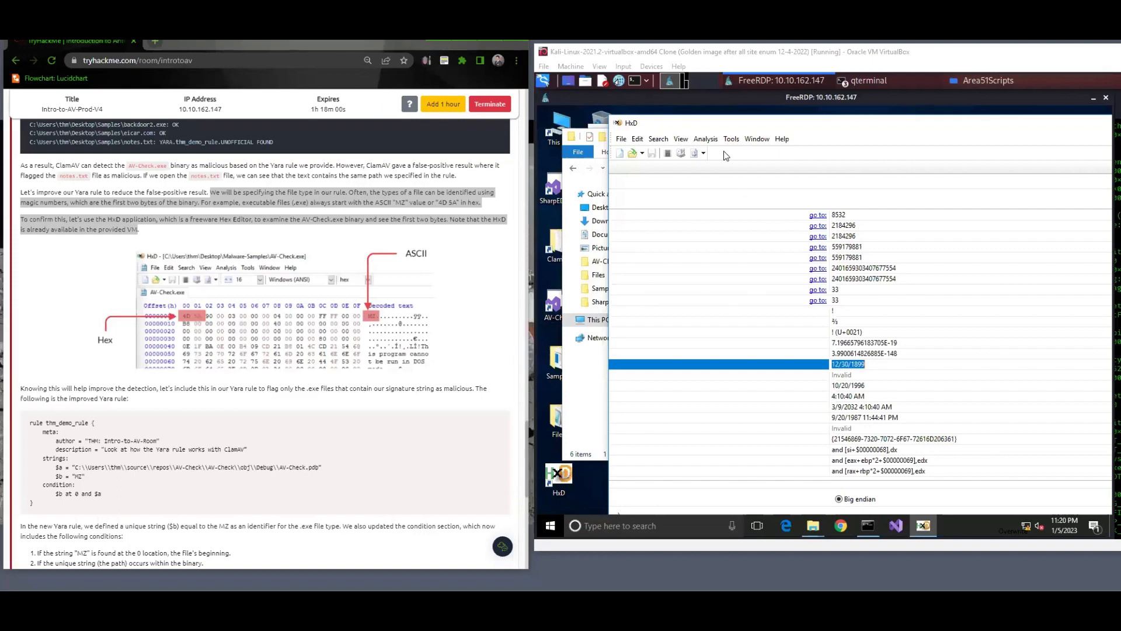
# Move the HxD window aside and read the walkthrough's improved Yara rule and its location, Desktop\Files\thm-demo-2.yara.
pyautogui.moveTo(700, 122); pyautogui.dragTo(895, 144)
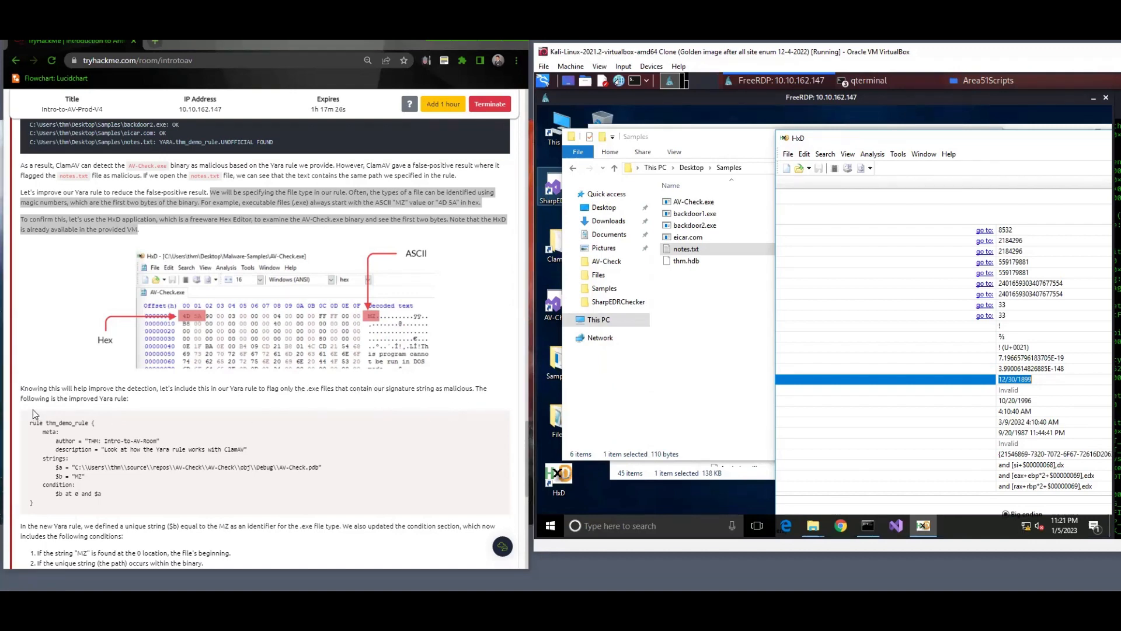
pyautogui.scroll(-3, 127, 481)
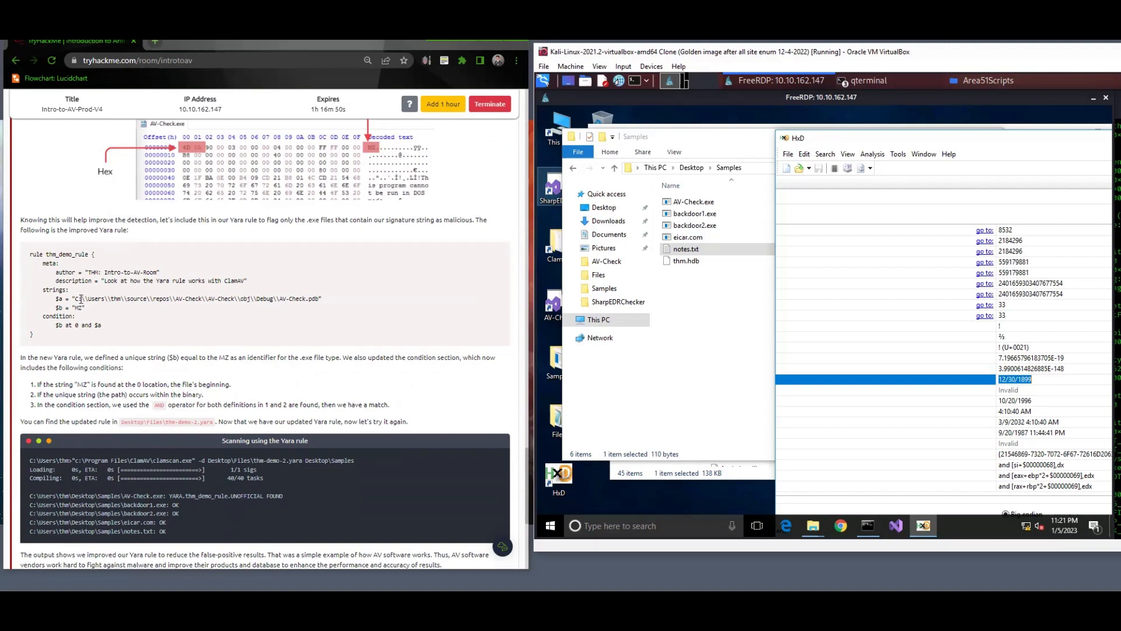
pyautogui.moveTo(79, 298); pyautogui.dragTo(34, 336)
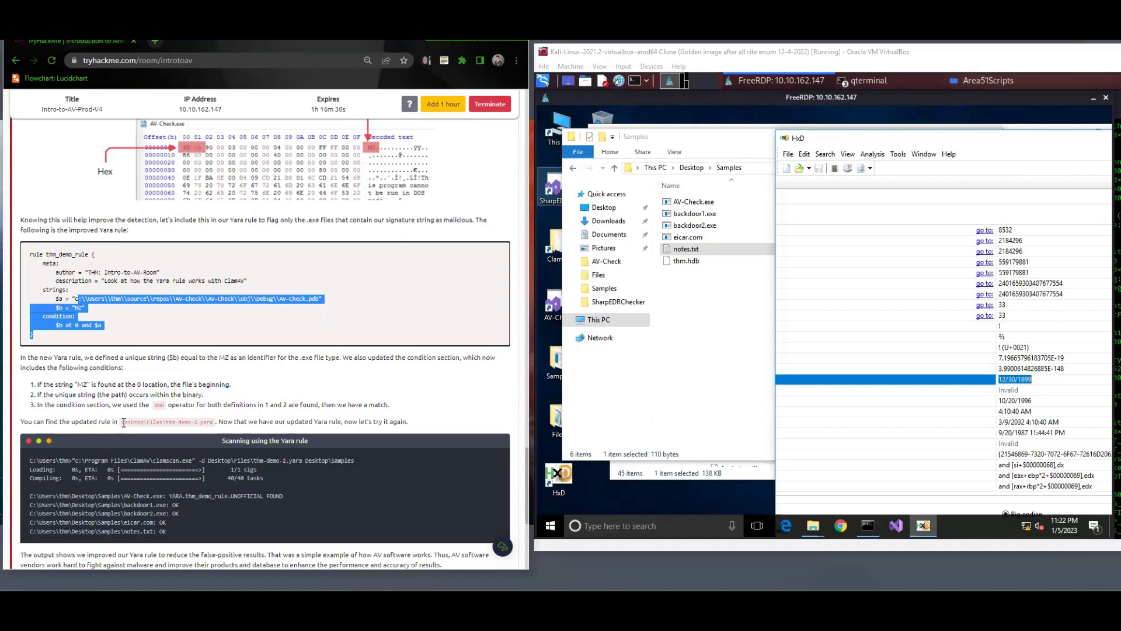
pyautogui.moveTo(121, 421); pyautogui.dragTo(218, 422)
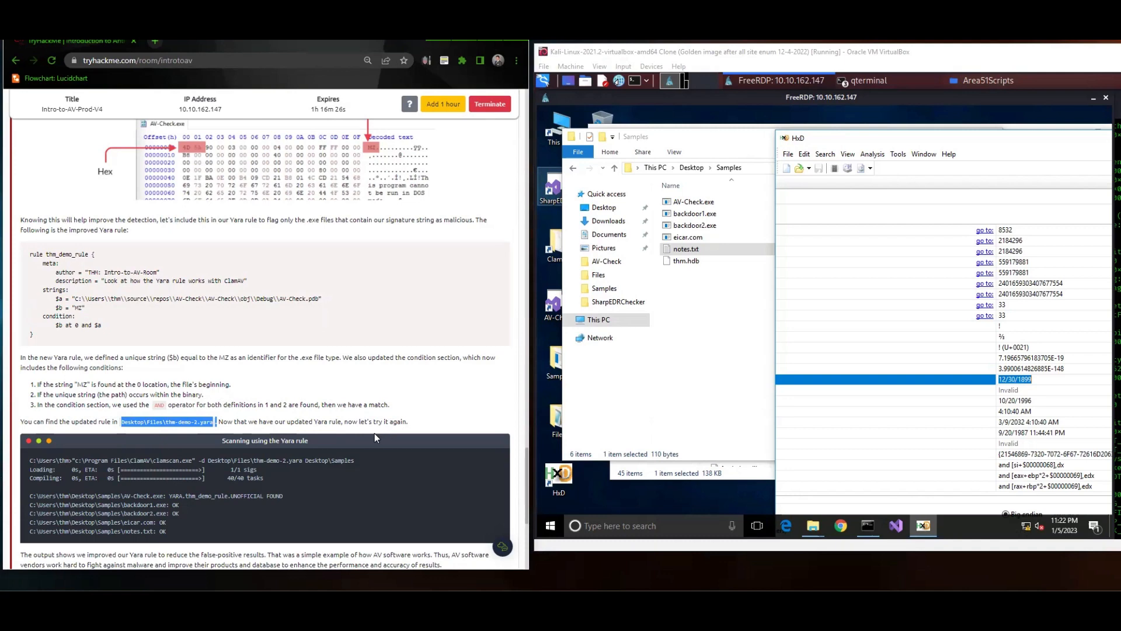
pyautogui.moveTo(52, 339); pyautogui.dragTo(23, 253)
# Open the Desktop's Files folder on the remote machine and select thm-demo-2.yara.
pyautogui.click(709, 310)
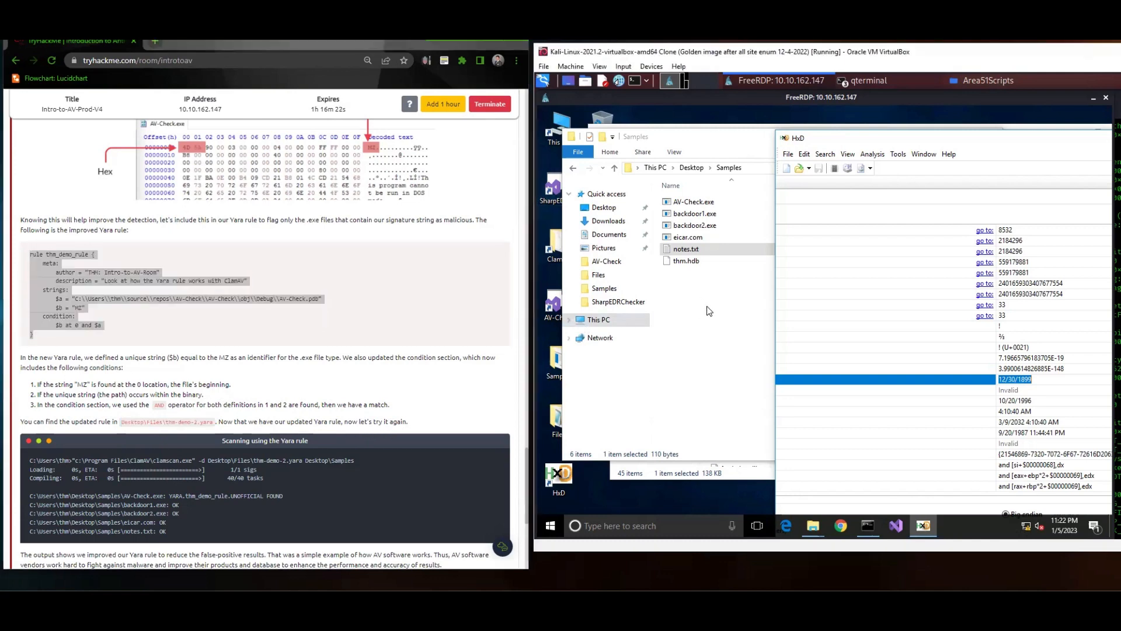
pyautogui.click(616, 209)
pyautogui.doubleClick(698, 203)
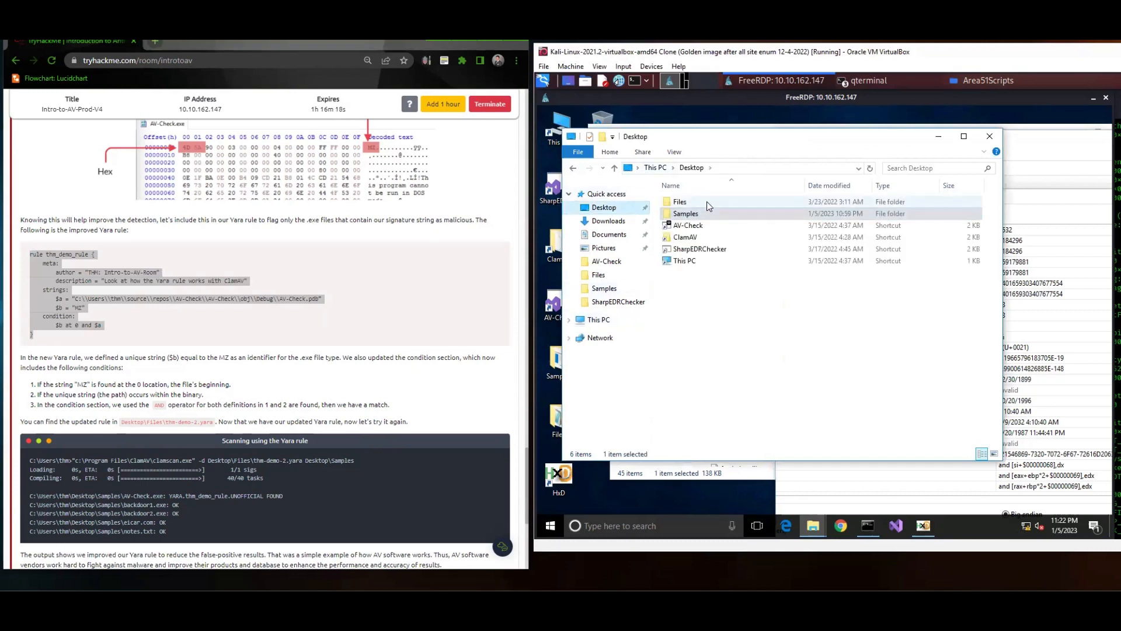
pyautogui.click(727, 215)
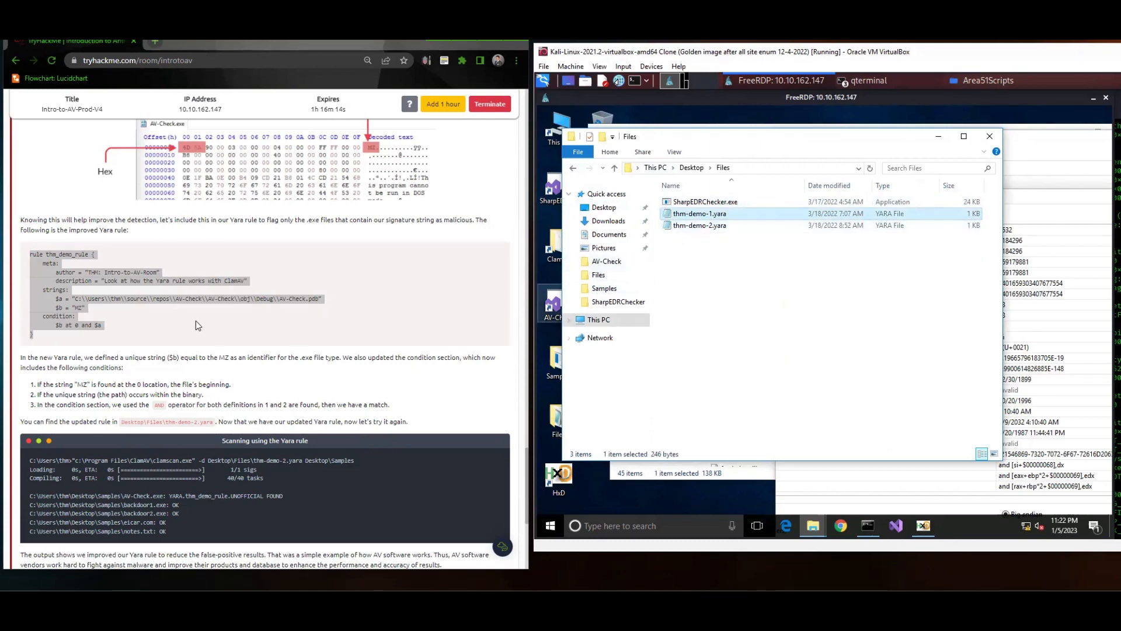
pyautogui.click(738, 225)
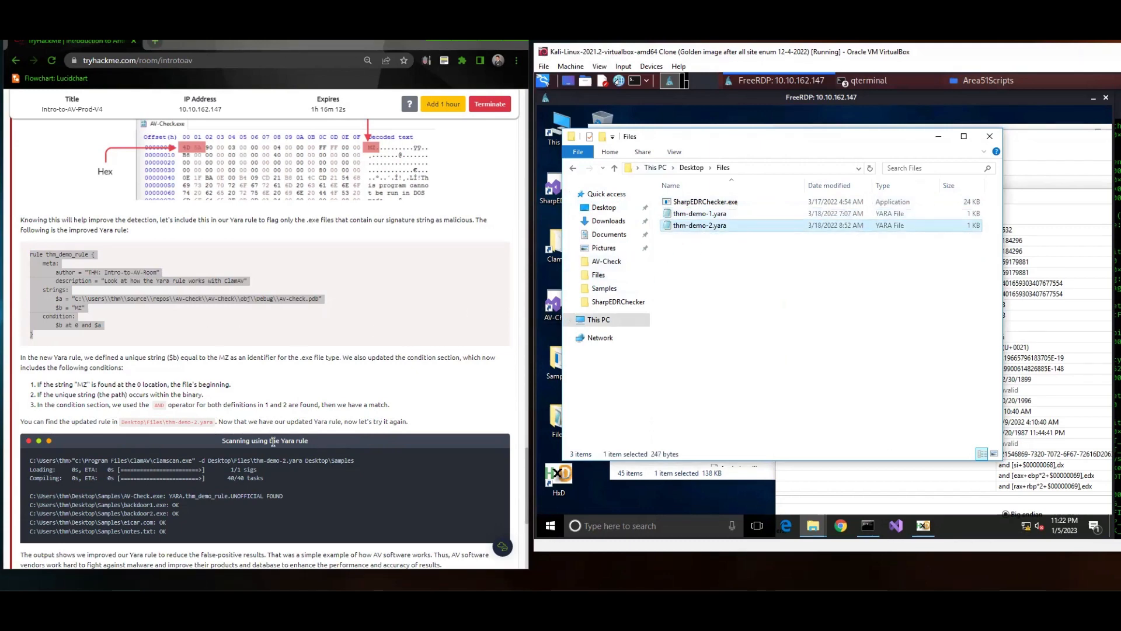
# Copy the walkthrough's clamscan command and run it in the remote command prompt, scanning Desktop\Samples with Desktop\Files\thm-demo-2.yara.
pyautogui.scroll(-1, 157, 400)
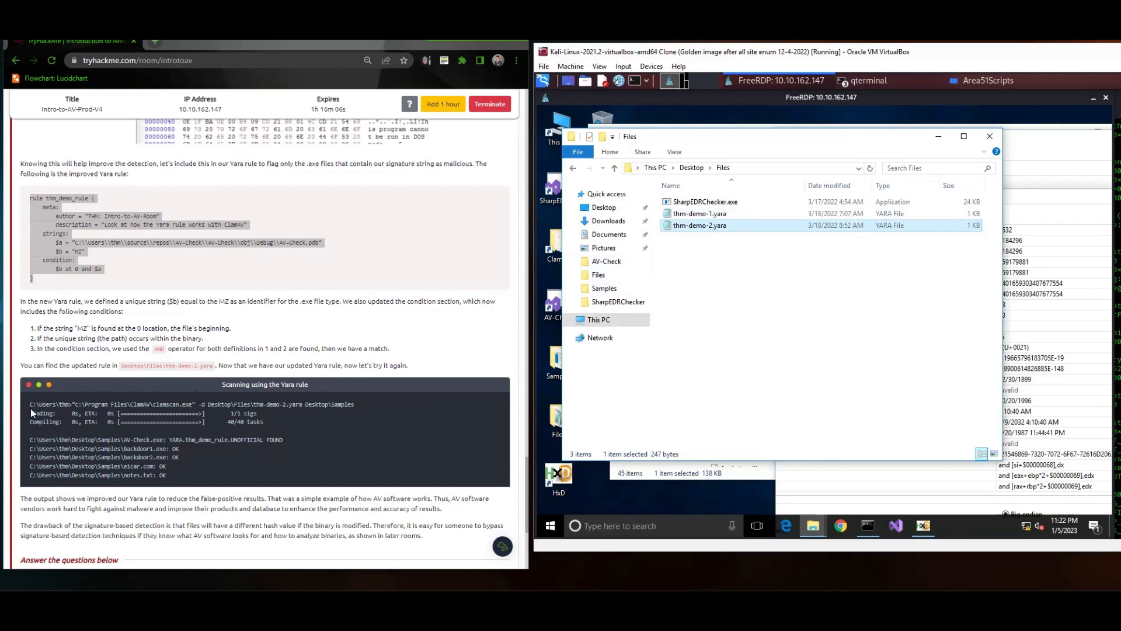
pyautogui.moveTo(30, 404); pyautogui.dragTo(69, 404)
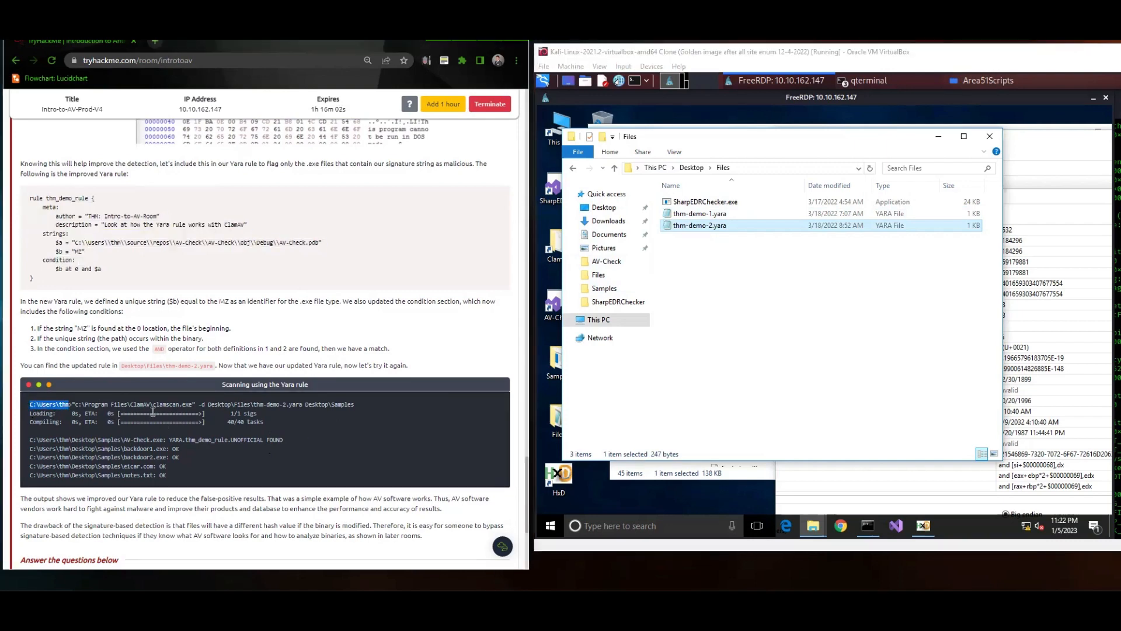
pyautogui.click(868, 525)
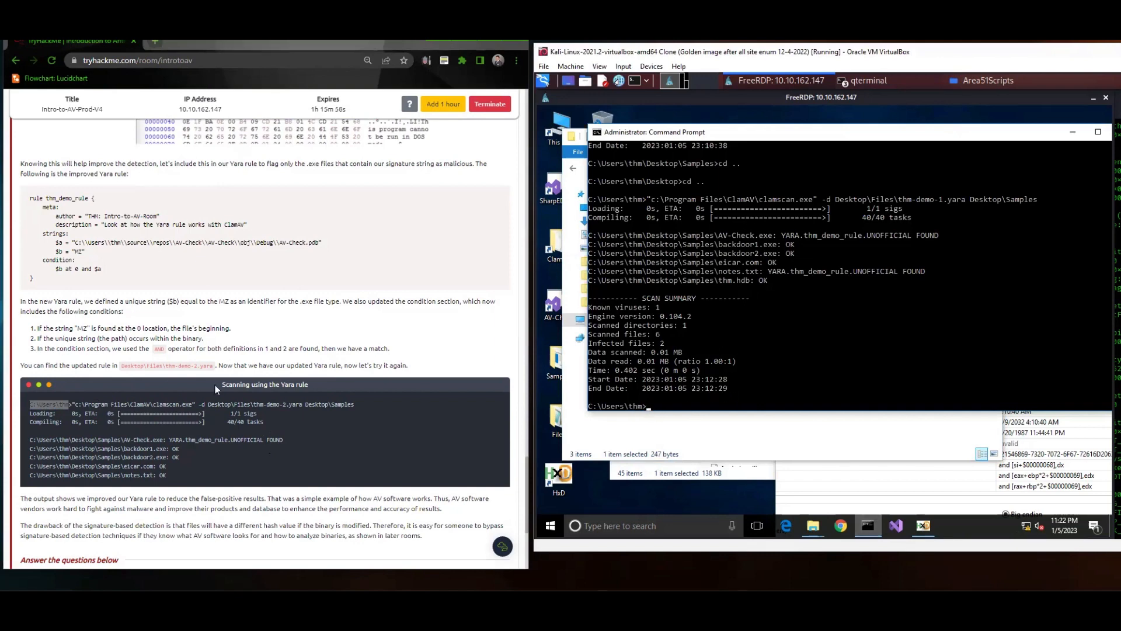
pyautogui.click(130, 366)
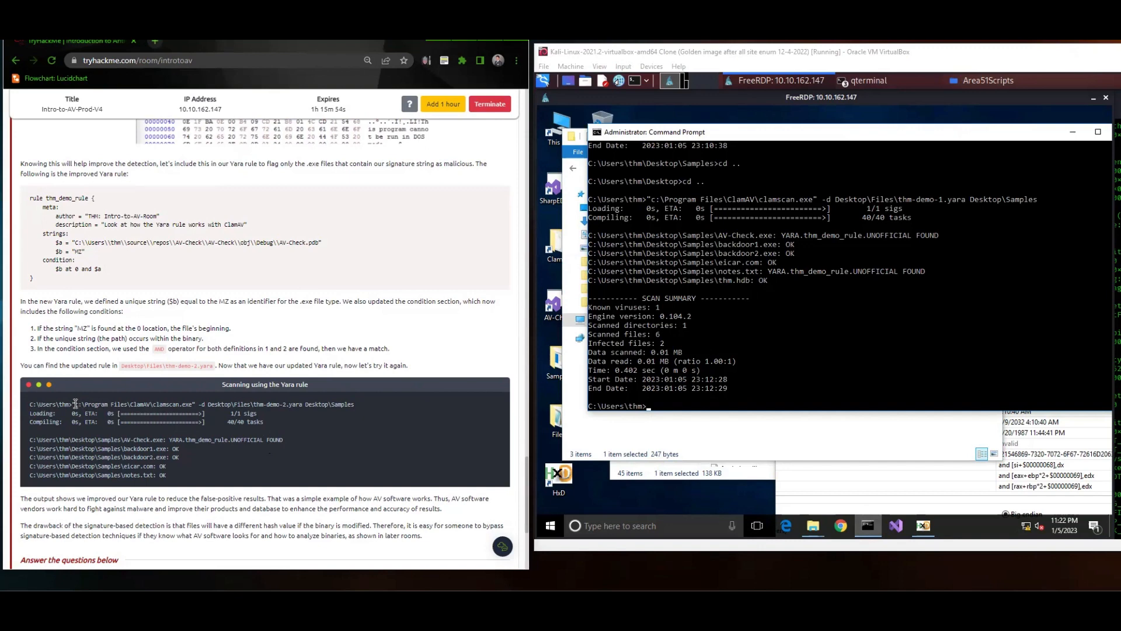
pyautogui.moveTo(73, 403); pyautogui.dragTo(348, 401)
pyautogui.rightClick(357, 402)
pyautogui.click(374, 411)
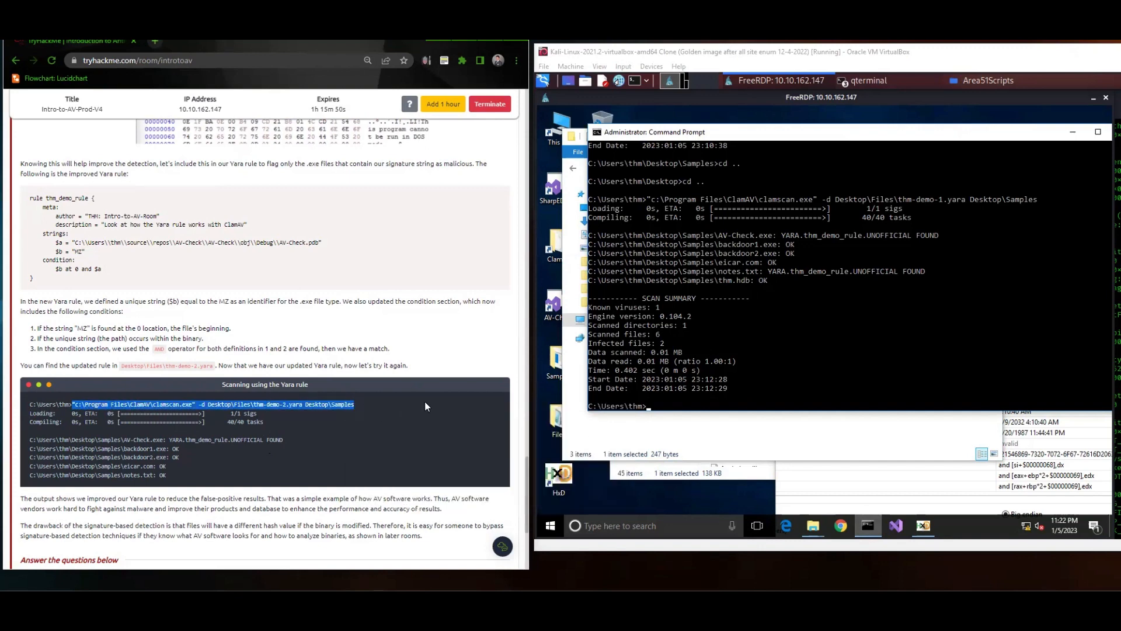
pyautogui.rightClick(675, 407)
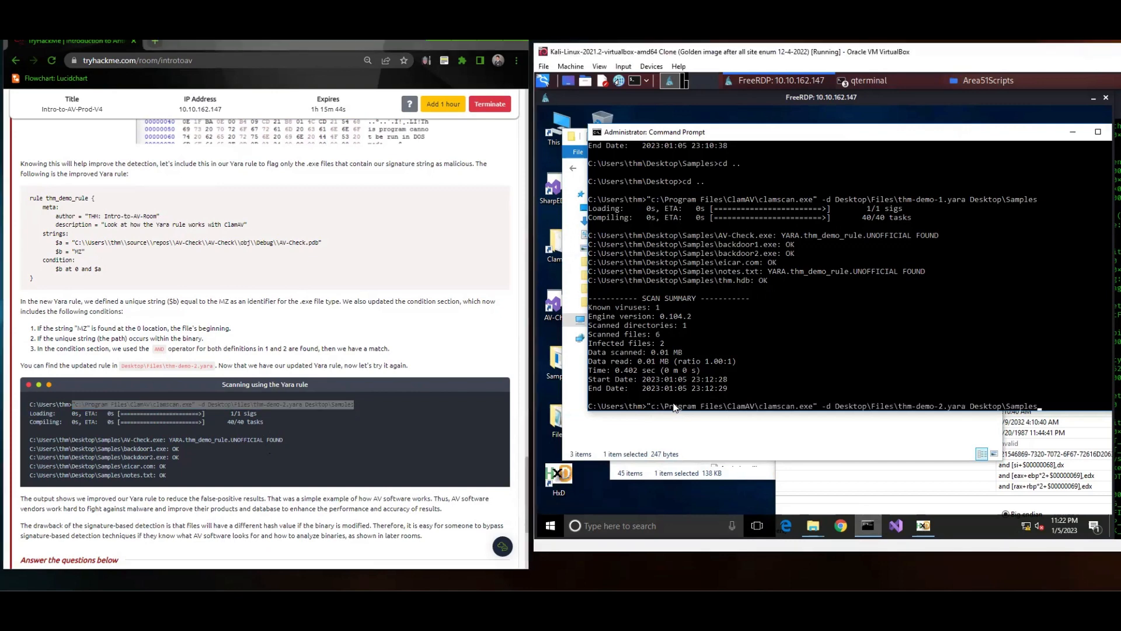
pyautogui.press('Return')
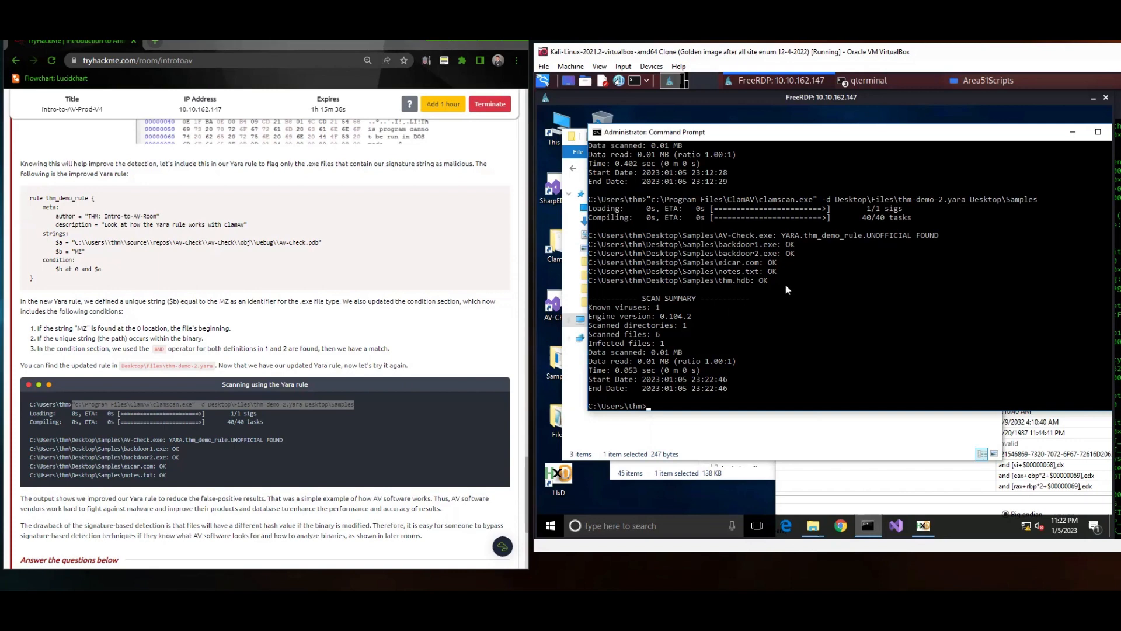
# Review the scan result lines for the samples other than AV-Check.exe in the command prompt.
pyautogui.moveTo(777, 279); pyautogui.dragTo(591, 247)
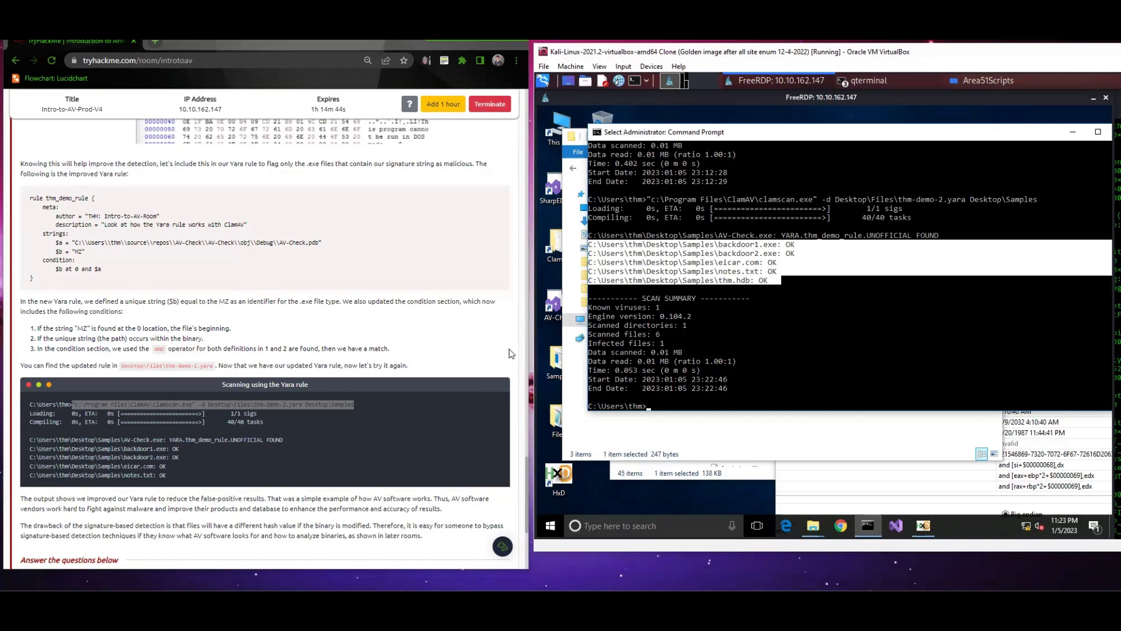
pyautogui.click(124, 524)
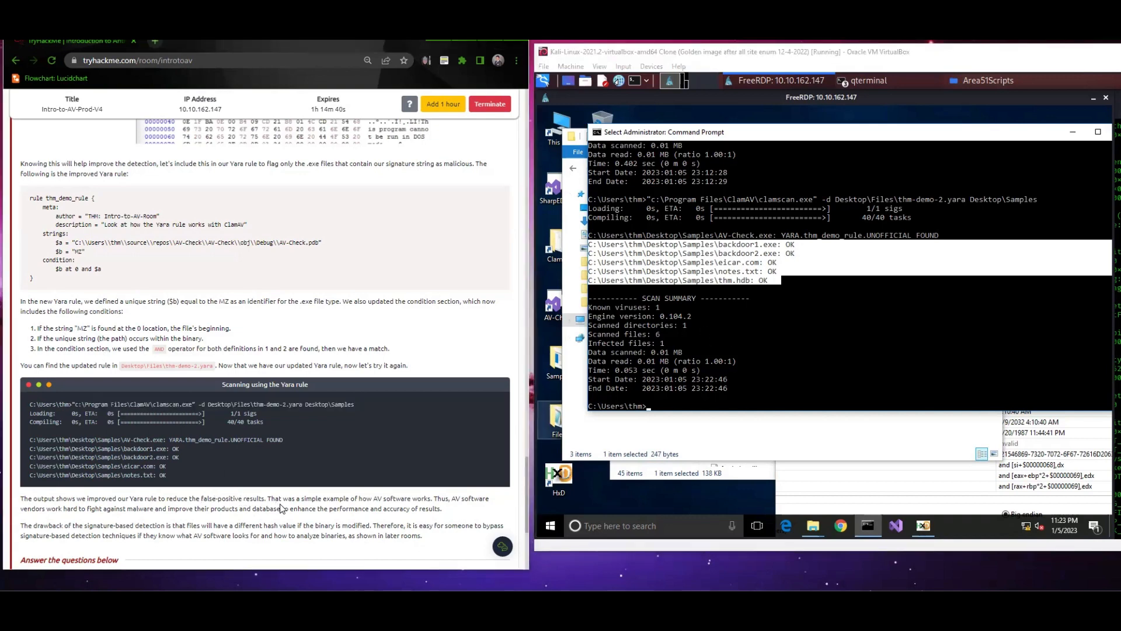
pyautogui.click(814, 310)
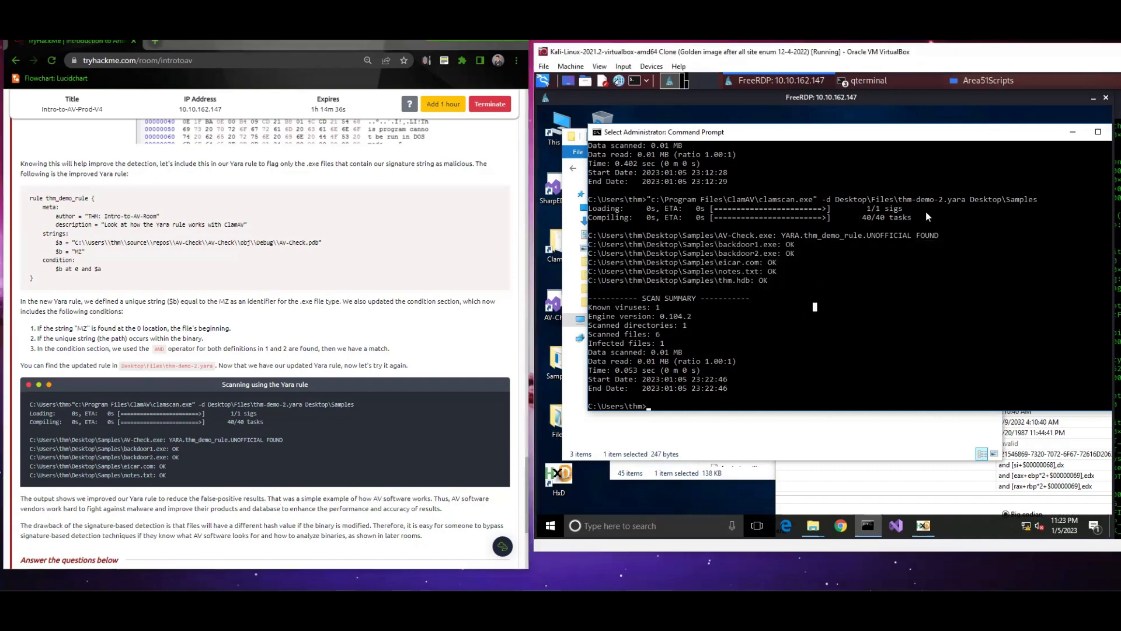
# Read the task question about using the strings tool on the AV-Check binary to find the flag.
pyautogui.scroll(-1, 738, 339)
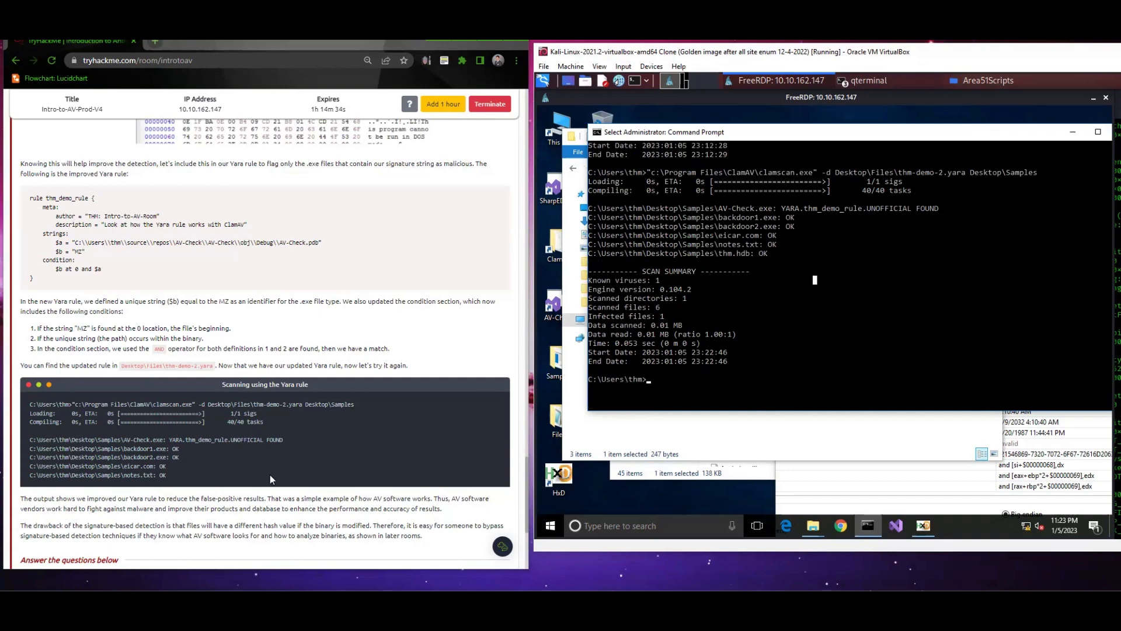
pyautogui.scroll(-2, 260, 501)
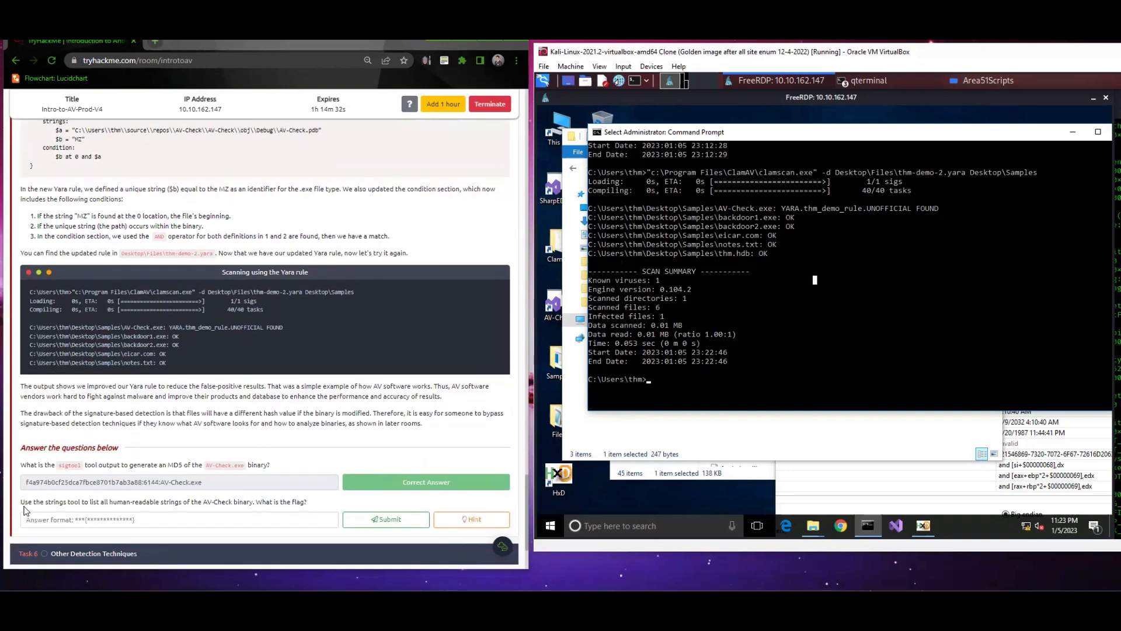
pyautogui.moveTo(20, 502); pyautogui.dragTo(275, 509)
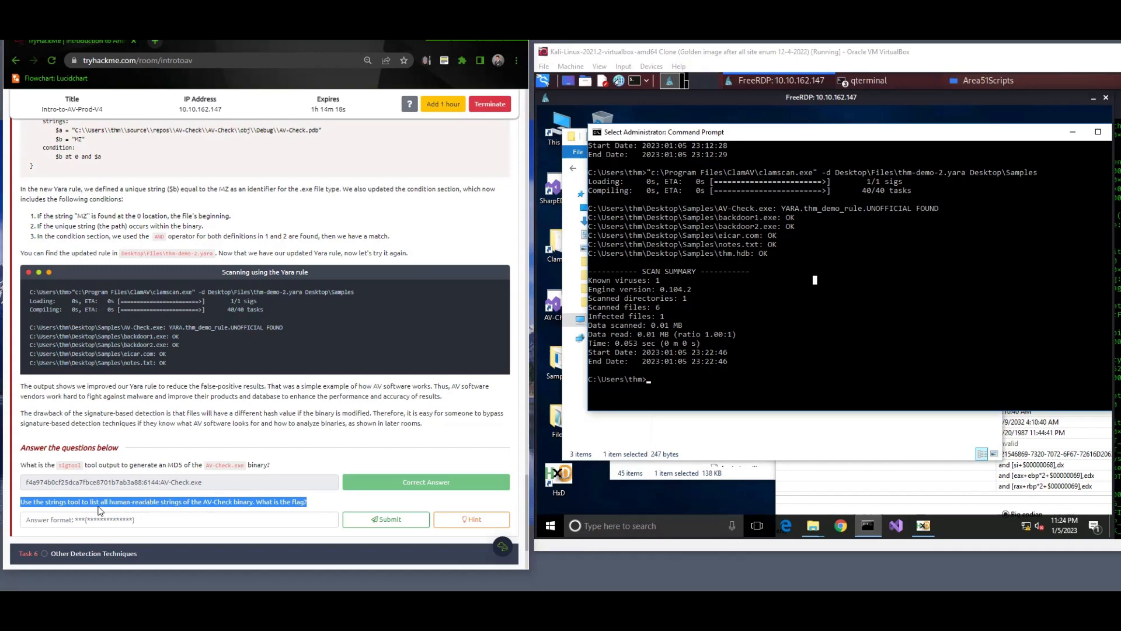
# Open the Desktop's Samples folder in the remote file explorer and select AV-Check.exe.
pyautogui.moveTo(52, 502); pyautogui.dragTo(66, 501)
pyautogui.click(782, 441)
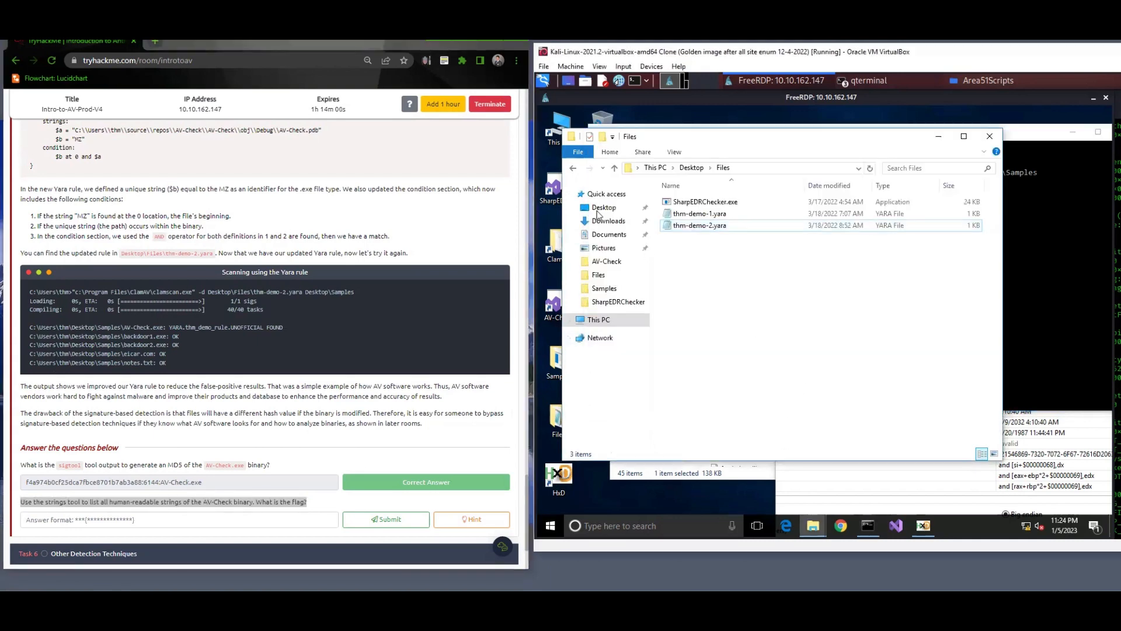
pyautogui.click(573, 169)
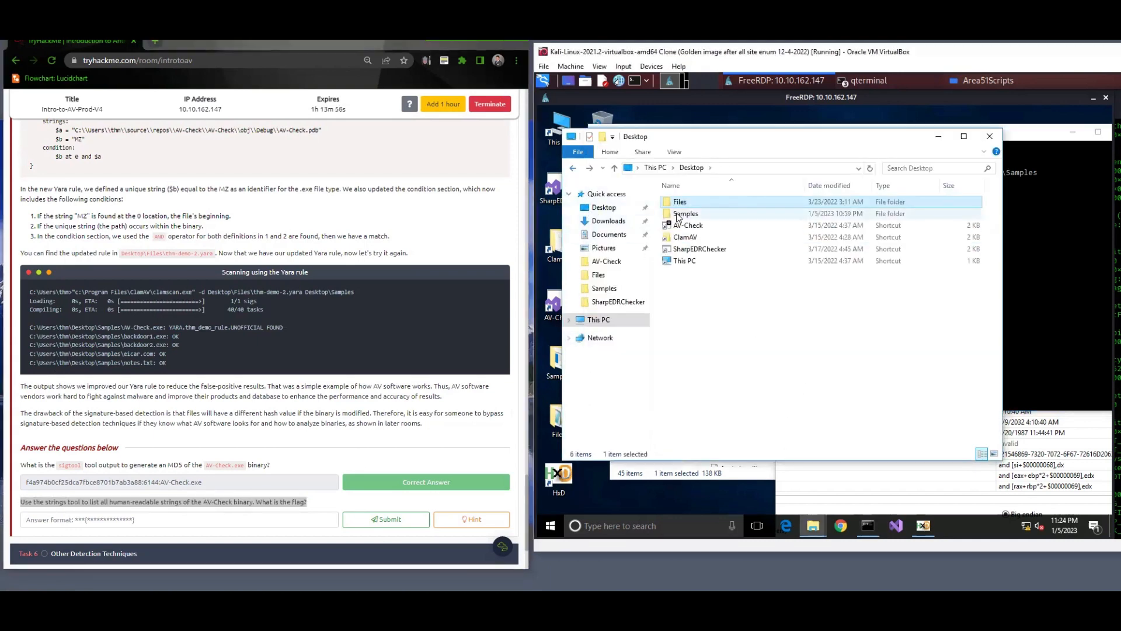
pyautogui.doubleClick(678, 214)
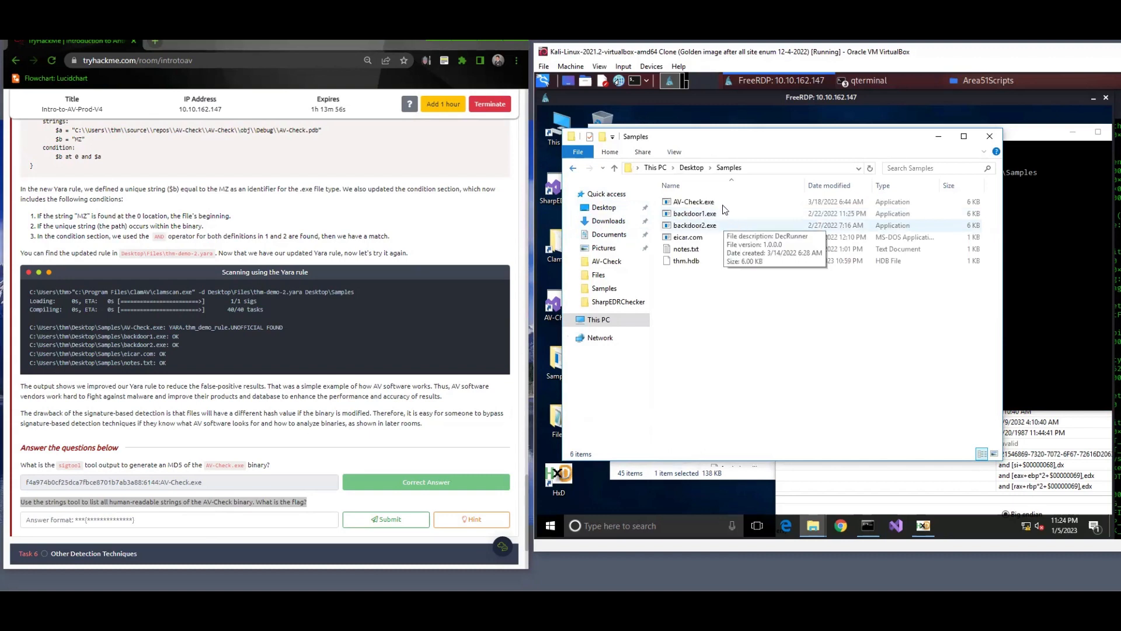
pyautogui.click(681, 202)
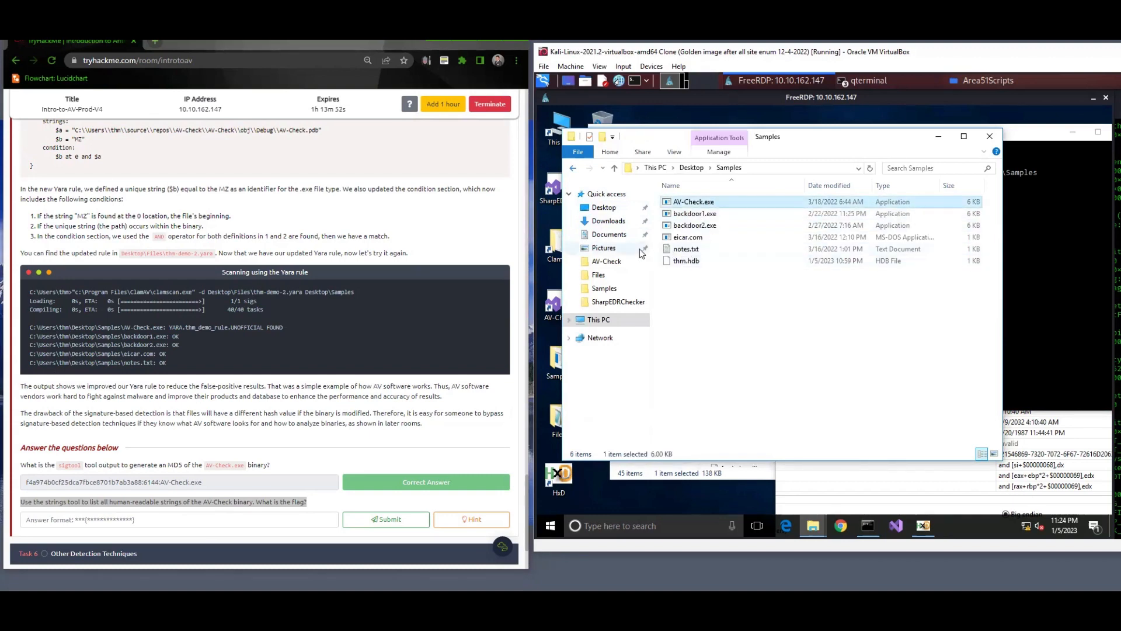
# Find the walkthrough's example command "strings AV-Check.exe | findstr pdb" and copy it.
pyautogui.scroll(6, 355, 313)
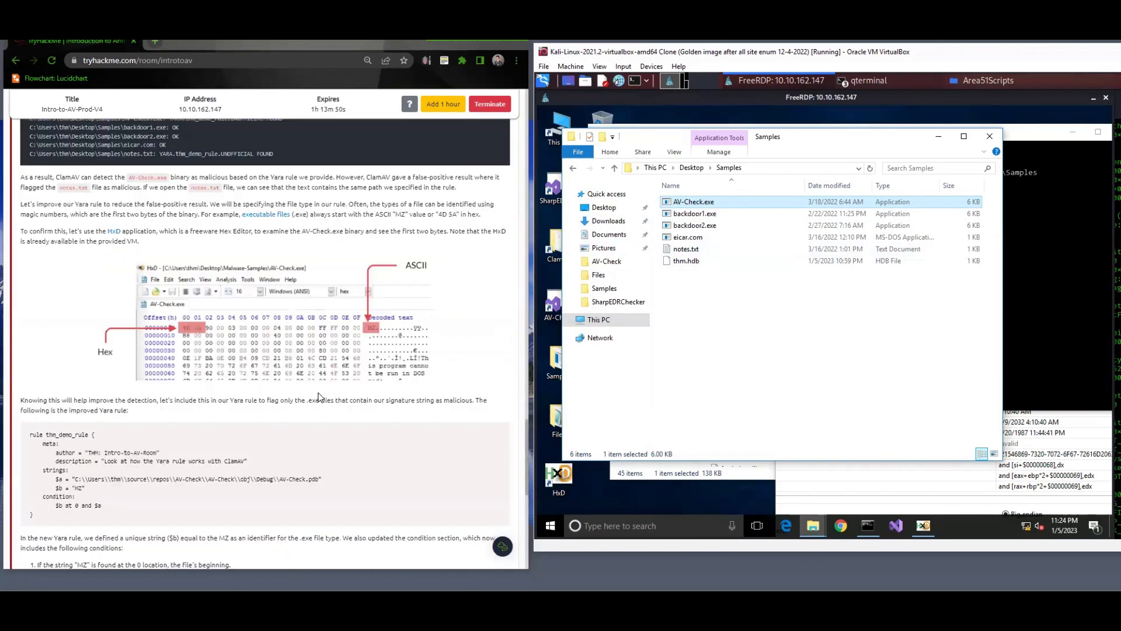
pyautogui.scroll(3, 321, 397)
pyautogui.scroll(1, 321, 397)
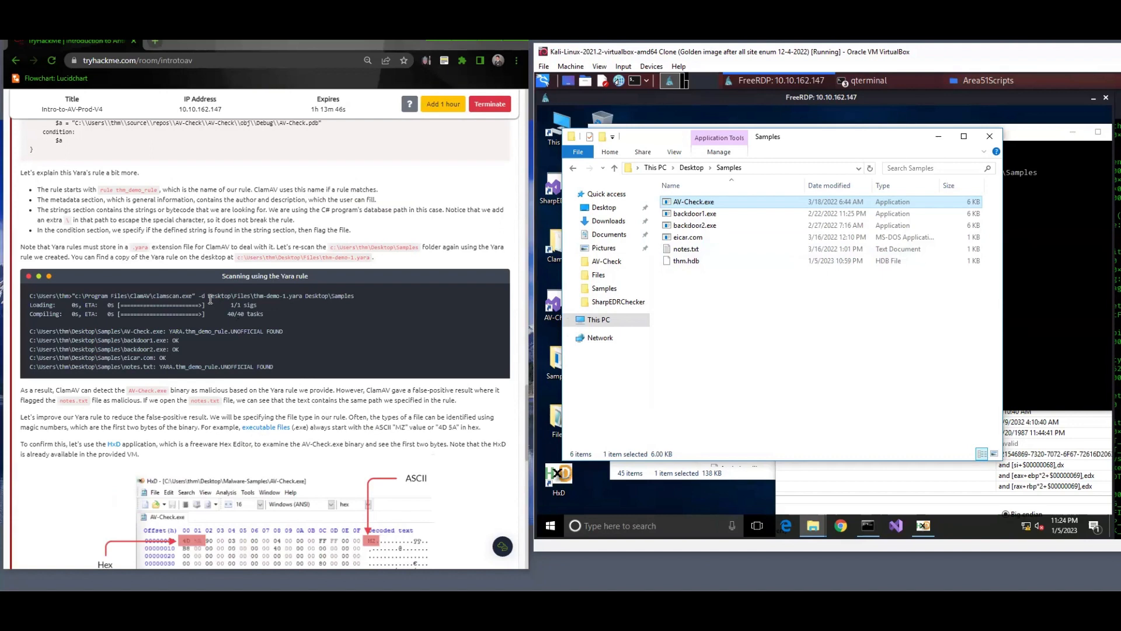
pyautogui.scroll(4, 210, 300)
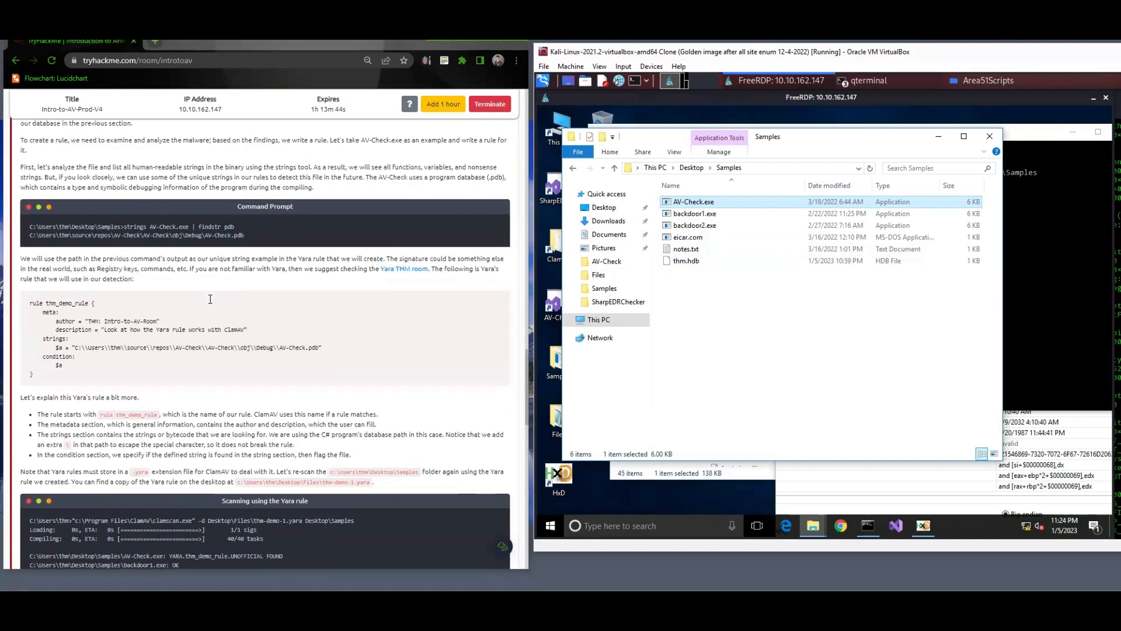
pyautogui.moveTo(124, 227); pyautogui.dragTo(238, 228)
pyautogui.rightClick(238, 224)
pyautogui.click(251, 231)
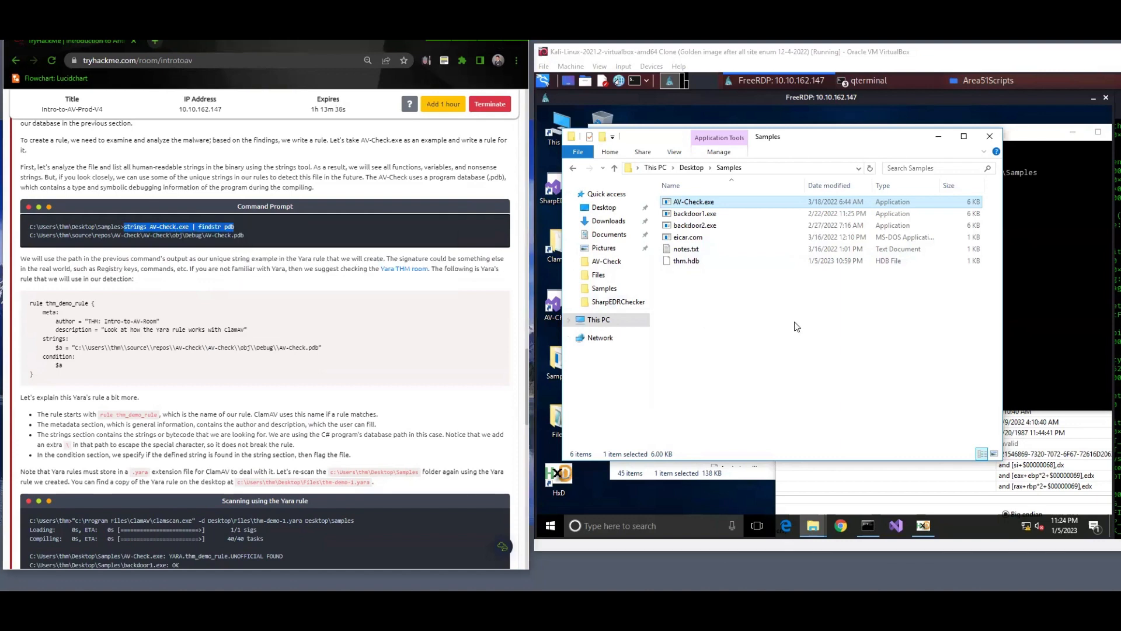
# Change the remote command prompt's directory to Desktop\Samples and list its files with dir.
pyautogui.click(1070, 304)
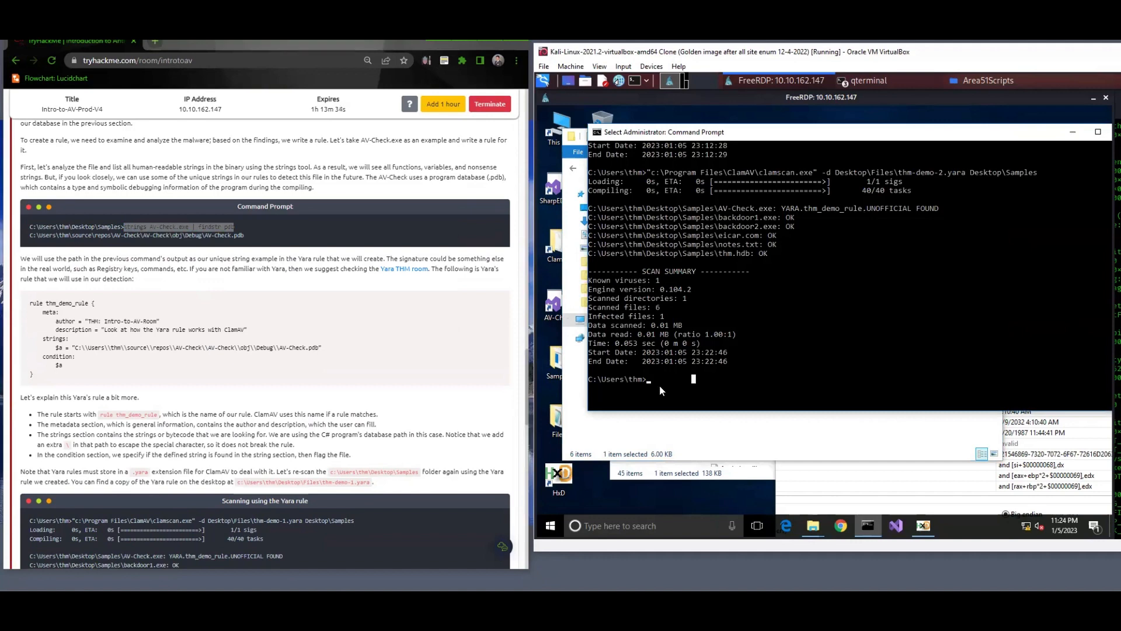
pyautogui.write('cd desktop')
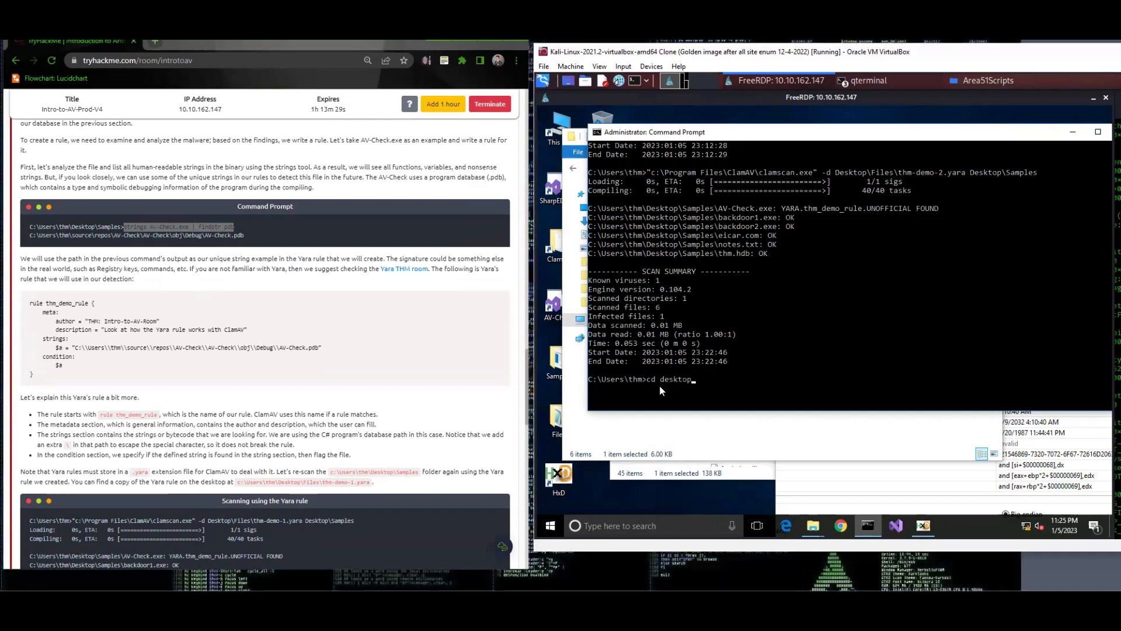
pyautogui.press('Return')
pyautogui.write('cd sam')
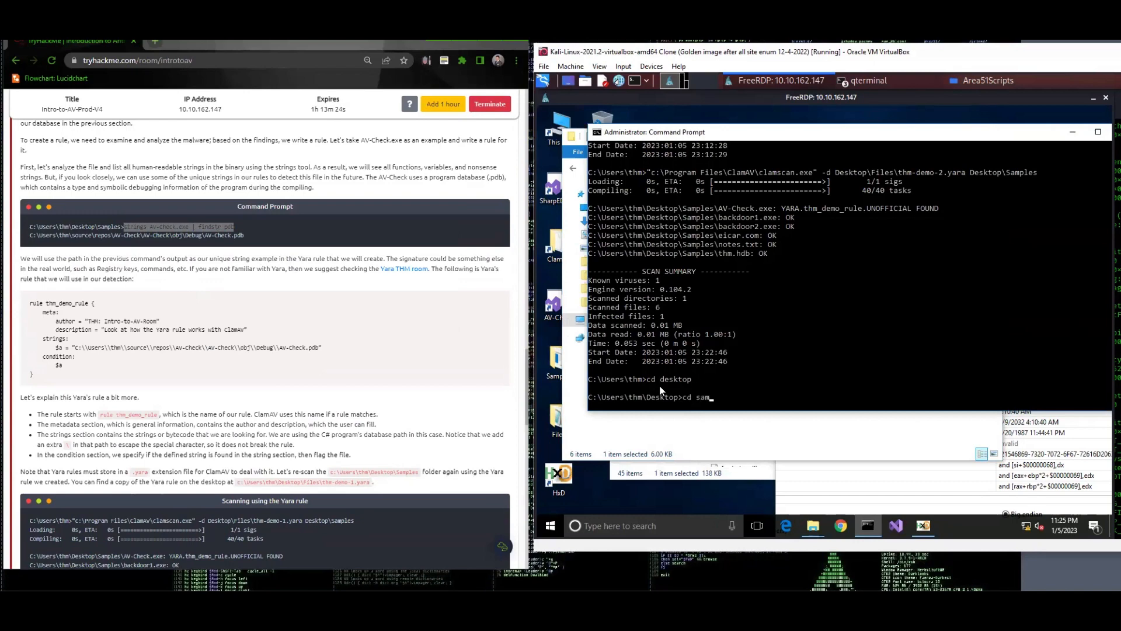
pyautogui.write('ples')
pyautogui.press('Return')
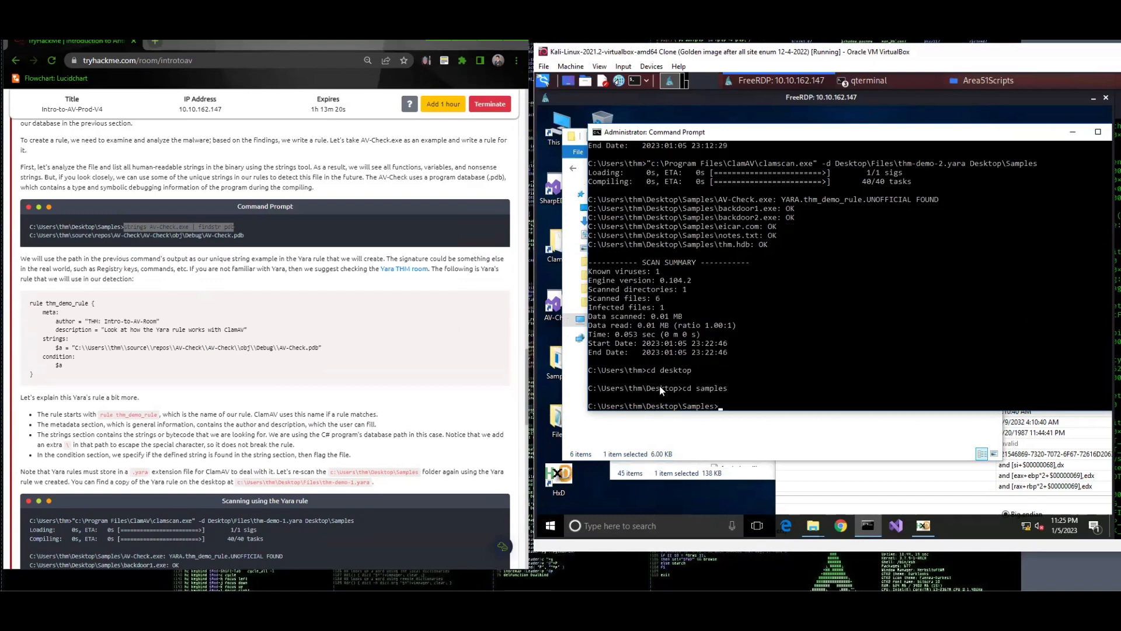
pyautogui.write('di')
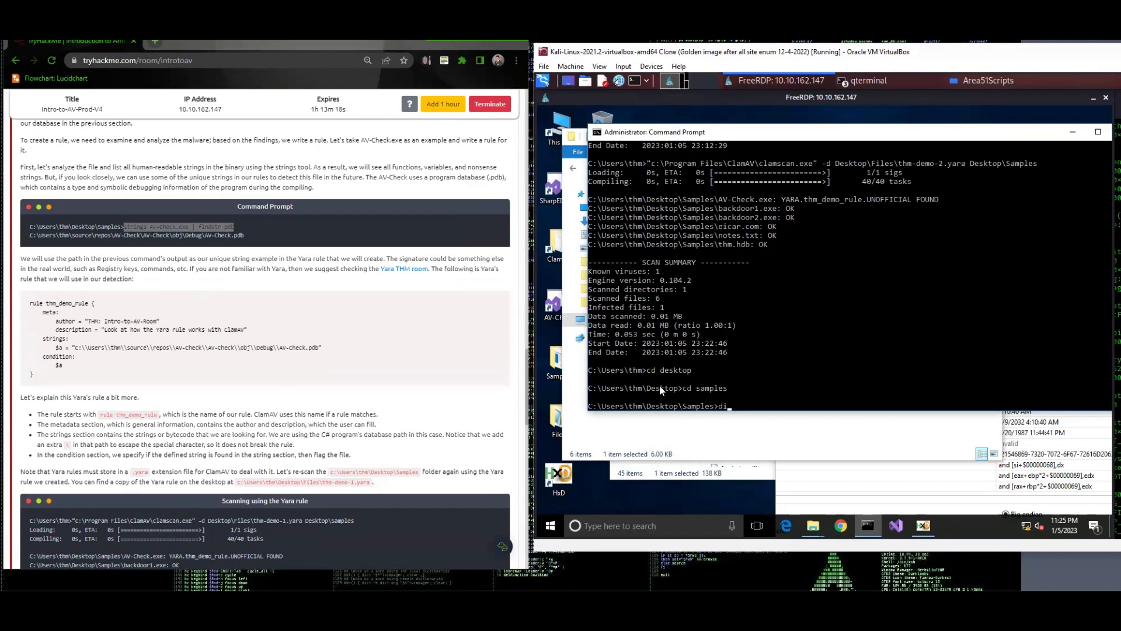
pyautogui.write('r')
pyautogui.press('Return')
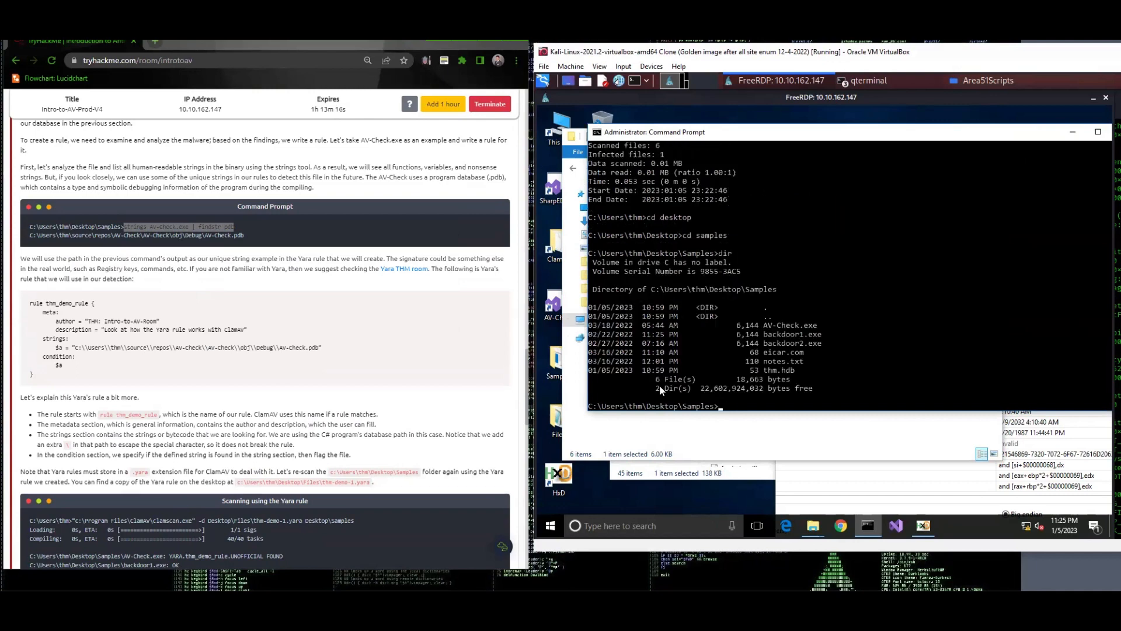
# Copy the walkthrough's strings command into the remote prompt, remove the pdb search term, and try running "strings AV-Check.exe | findstr".
pyautogui.rightClick(209, 228)
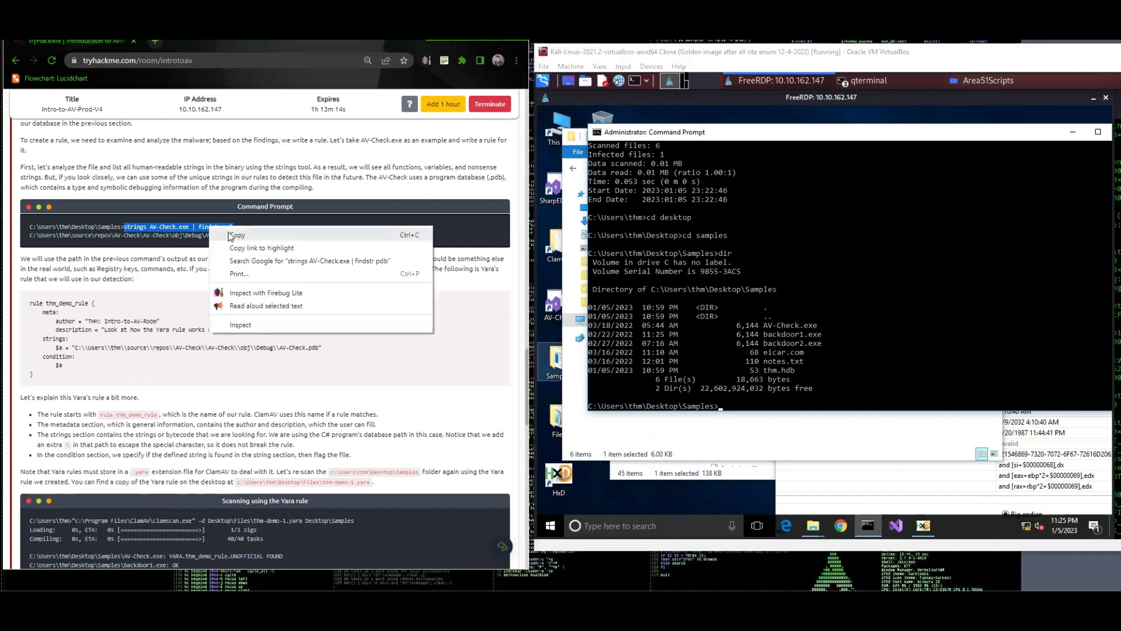
pyautogui.click(229, 235)
pyautogui.rightClick(786, 411)
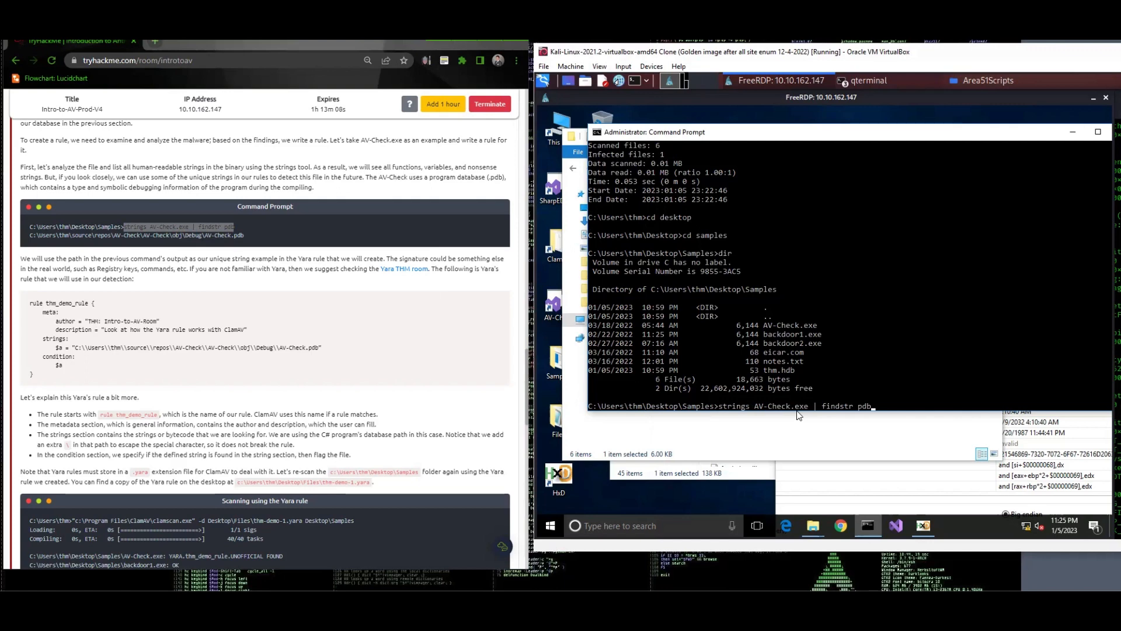
pyautogui.press('BackSpace')
pyautogui.press('BackSpace')
pyautogui.press('BackSpace')
pyautogui.click(882, 405)
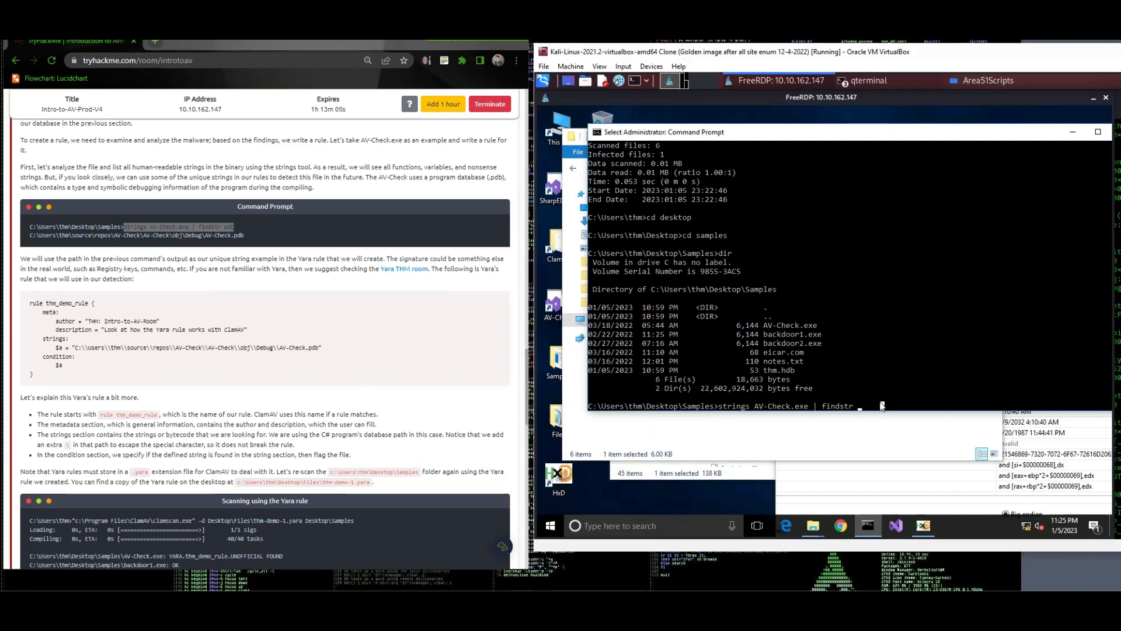
pyautogui.press('Return')
pyautogui.press('Return')
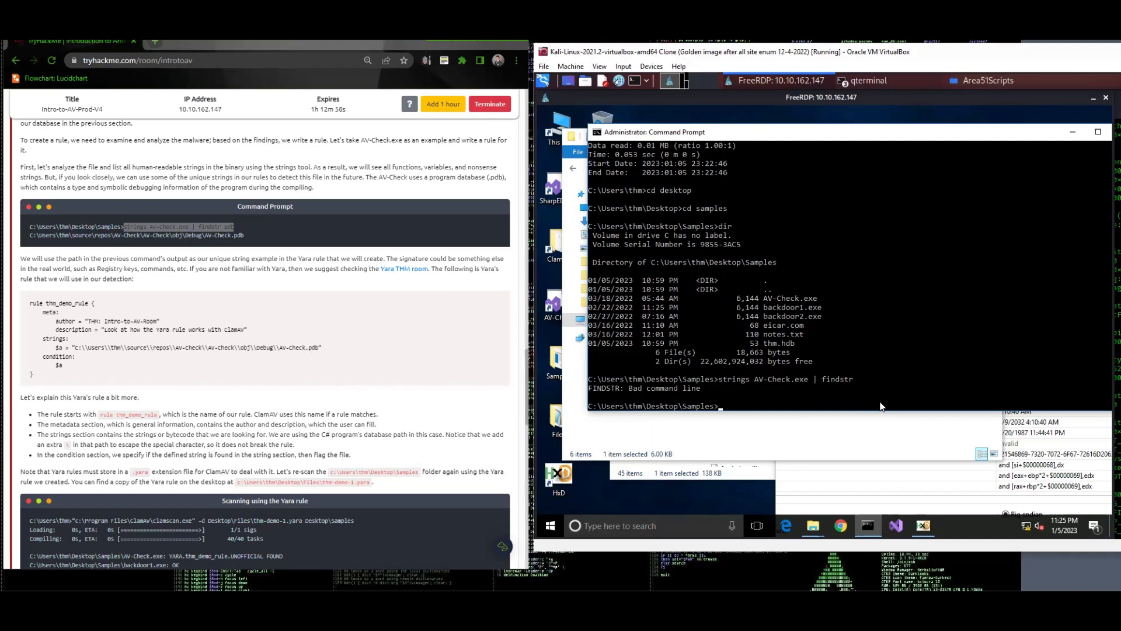
# Rework the previous command into "strings --help" and run it to look up the tool's usage.
pyautogui.press('Up')
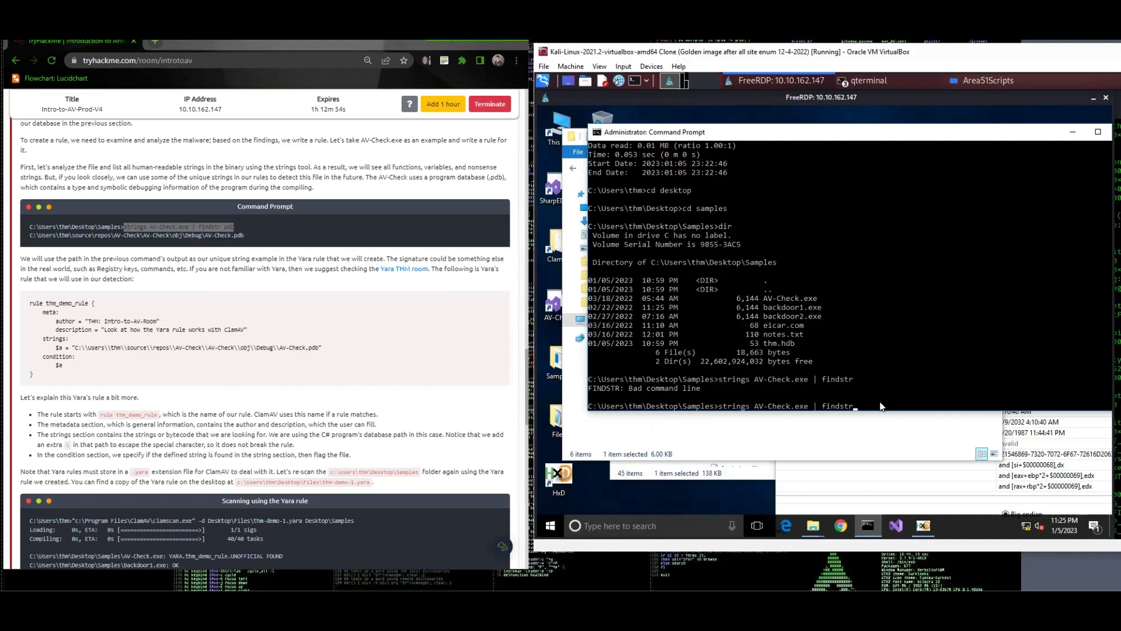
pyautogui.press('BackSpace')
pyautogui.press('BackSpace')
pyautogui.press('BackSpace')
pyautogui.press('BackSpace')
pyautogui.press('BackSpace')
pyautogui.press('BackSpace')
pyautogui.press('BackSpace')
pyautogui.press('BackSpace')
pyautogui.press('BackSpace')
pyautogui.press('BackSpace')
pyautogui.press('BackSpace')
pyautogui.press('BackSpace')
pyautogui.press('BackSpace')
pyautogui.press('BackSpace')
pyautogui.press('BackSpace')
pyautogui.press('BackSpace')
pyautogui.press('BackSpace')
pyautogui.press('BackSpace')
pyautogui.press('BackSpace')
pyautogui.press('BackSpace')
pyautogui.press('BackSpace')
pyautogui.press('BackSpace')
pyautogui.write('--help')
pyautogui.press('Return')
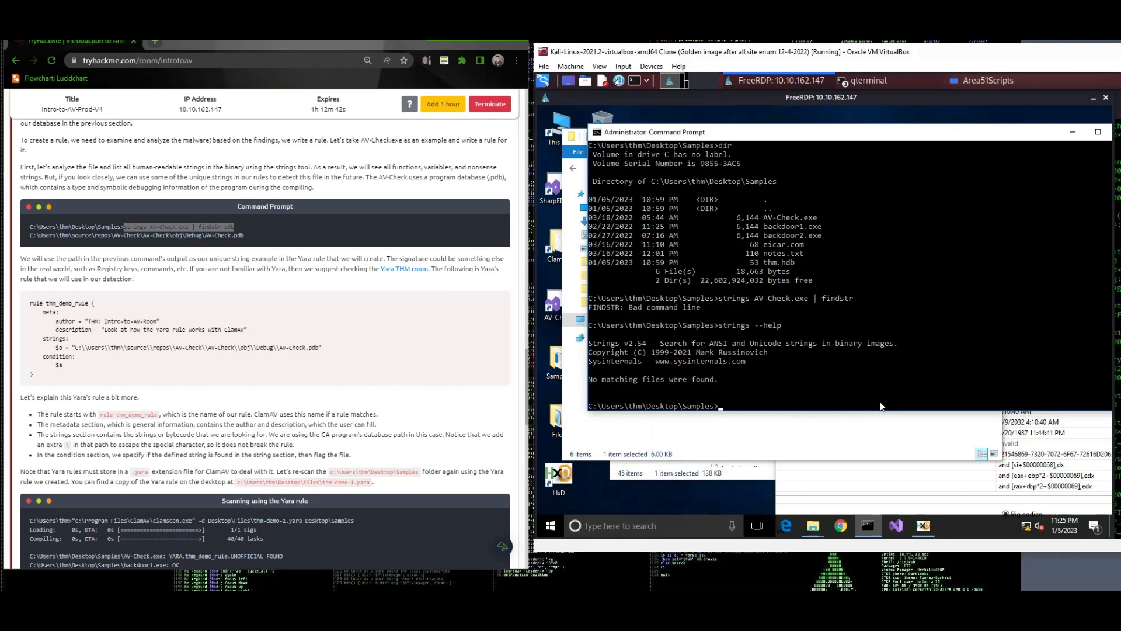
# Recall the "strings AV-Check.exe | findstr" command at the remote prompt and open the hint for the task's flag question.
pyautogui.press('Up')
pyautogui.press('Up')
pyautogui.scroll(-10, 351, 449)
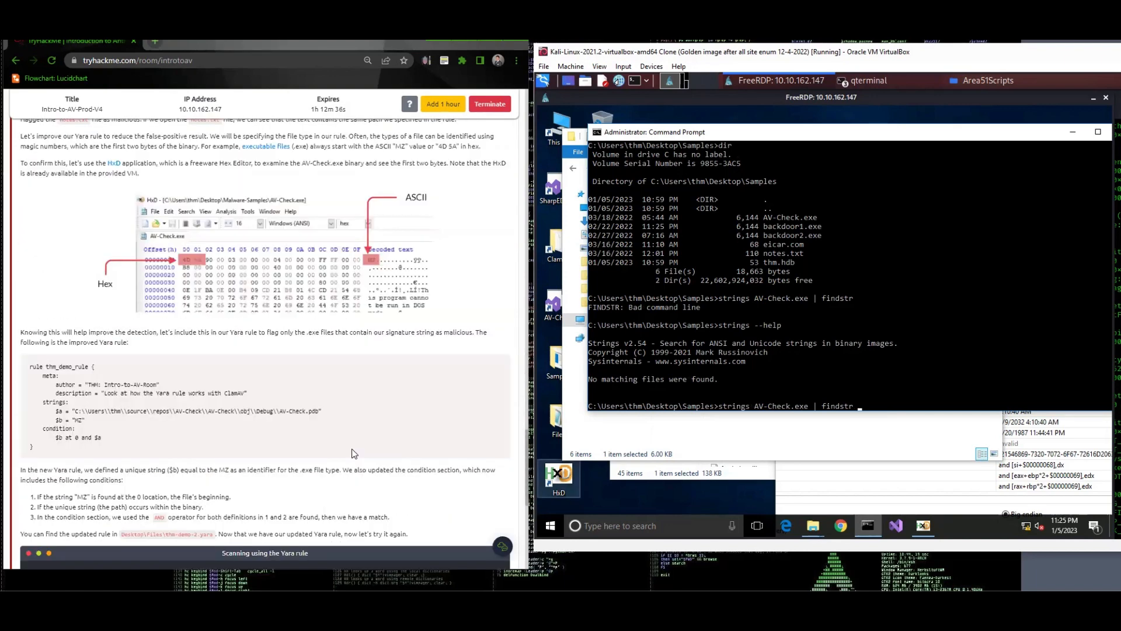
pyautogui.scroll(-4, 353, 448)
pyautogui.scroll(-2, 353, 447)
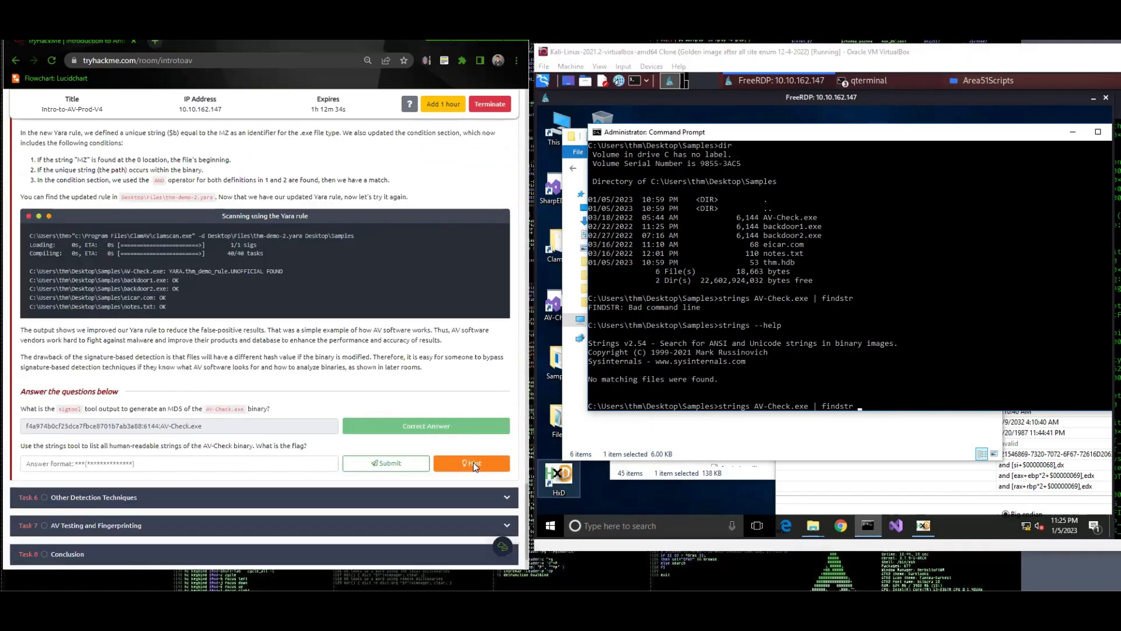
pyautogui.click(473, 463)
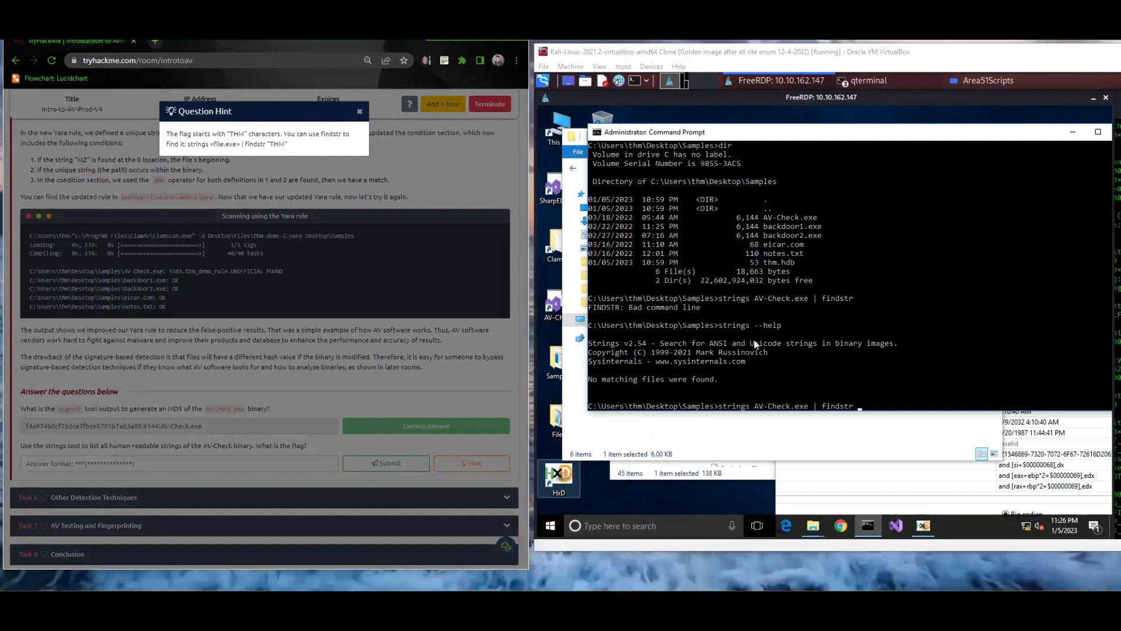
# Complete the recalled command with the search term "THM", run it, and close the question hint.
pyautogui.click(868, 406)
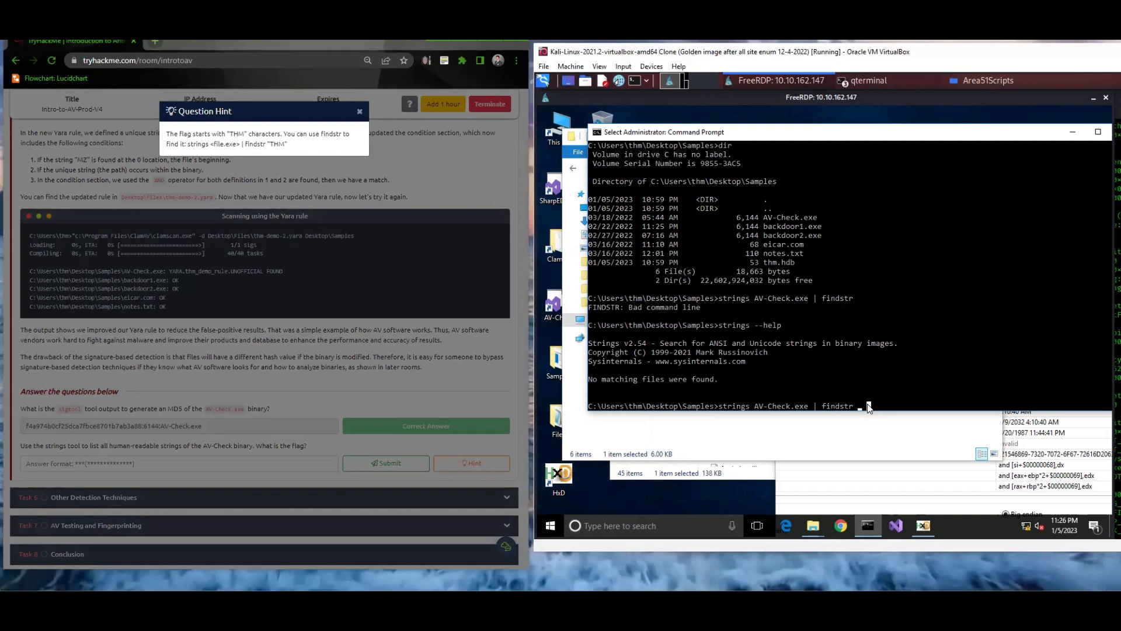
pyautogui.write('"THM"')
pyautogui.press('Return')
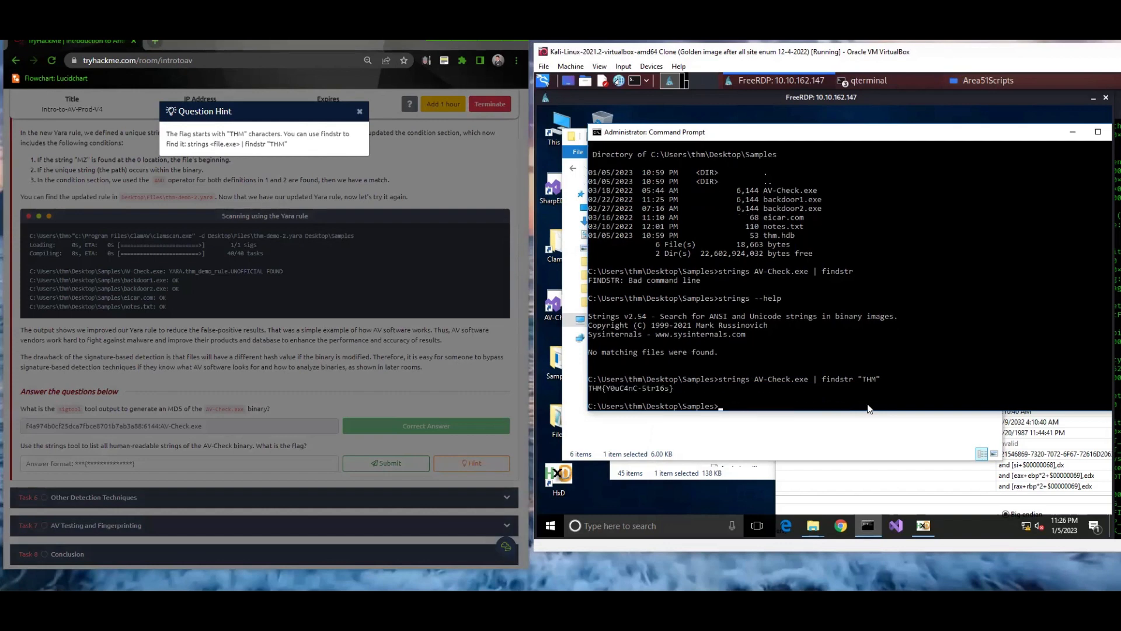
pyautogui.click(359, 112)
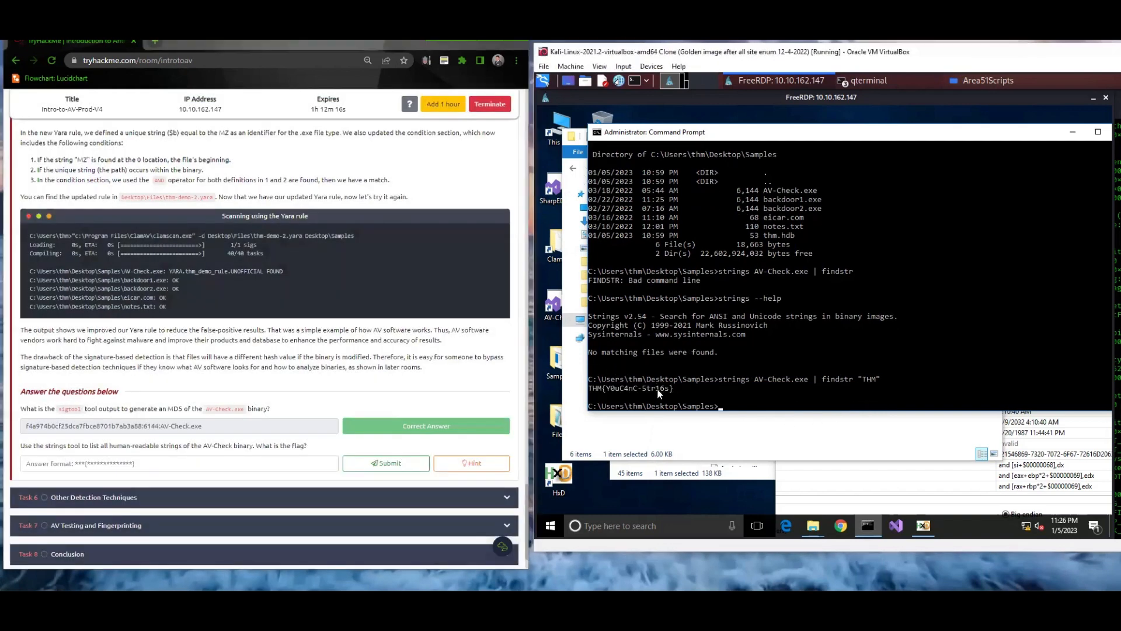
# Copy the THM flag from the command output and submit it as the answer to the strings question.
pyautogui.moveTo(672, 391); pyautogui.dragTo(598, 389)
pyautogui.hotkey('ctrl', 'c')
pyautogui.click(621, 390)
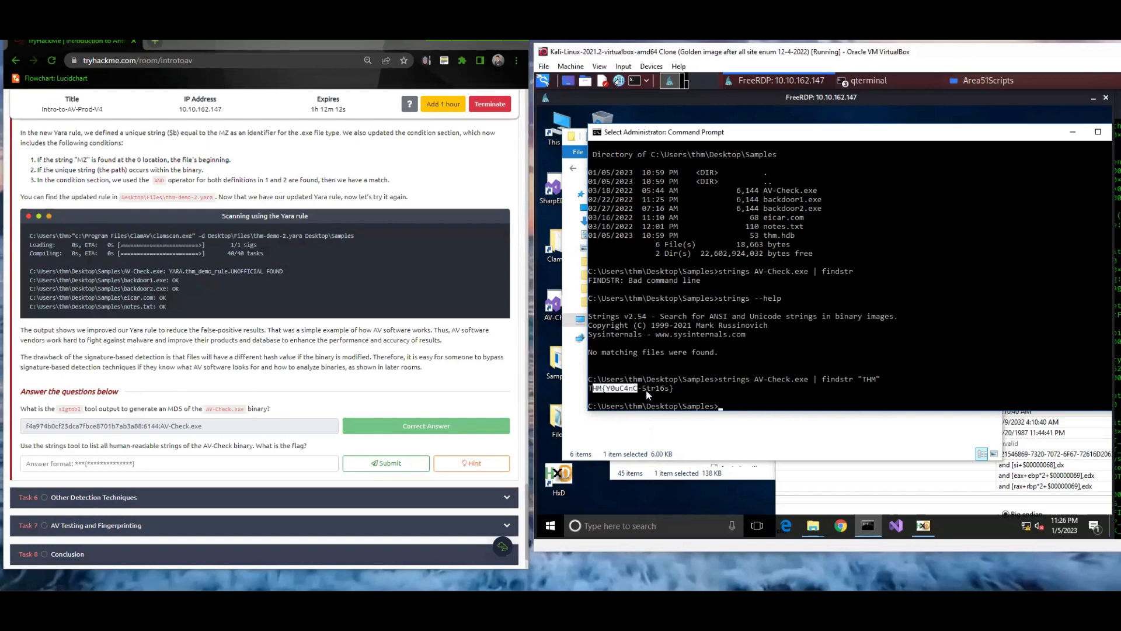
pyautogui.click(649, 390)
pyautogui.moveTo(670, 390); pyautogui.dragTo(592, 389)
pyautogui.rightClick(593, 389)
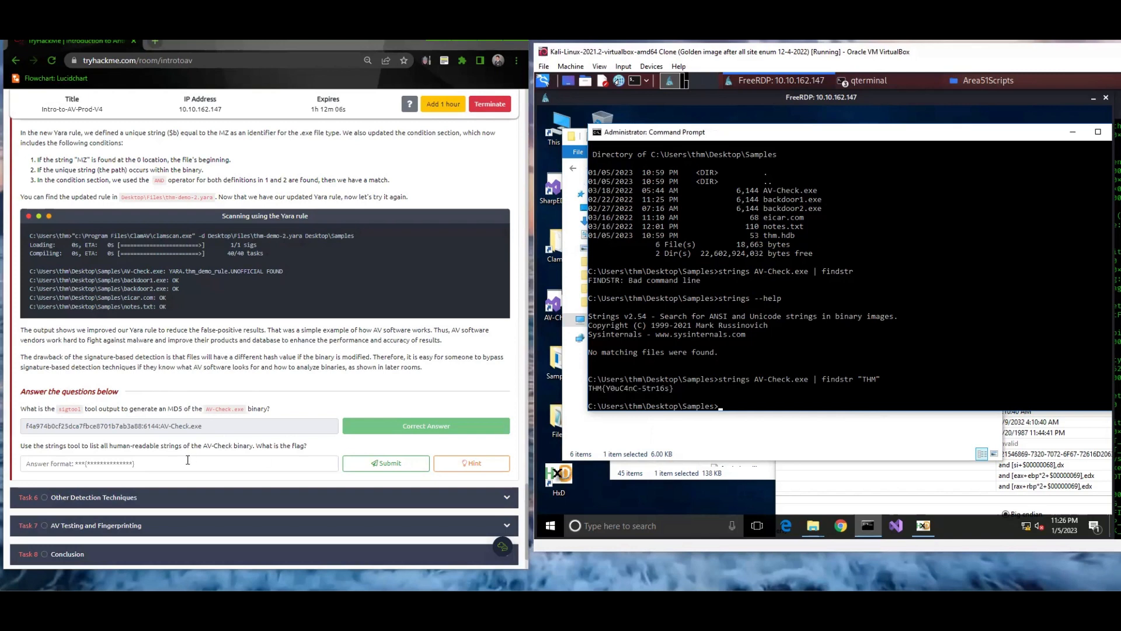
pyautogui.click(190, 462)
pyautogui.hotkey('ctrl', 'v')
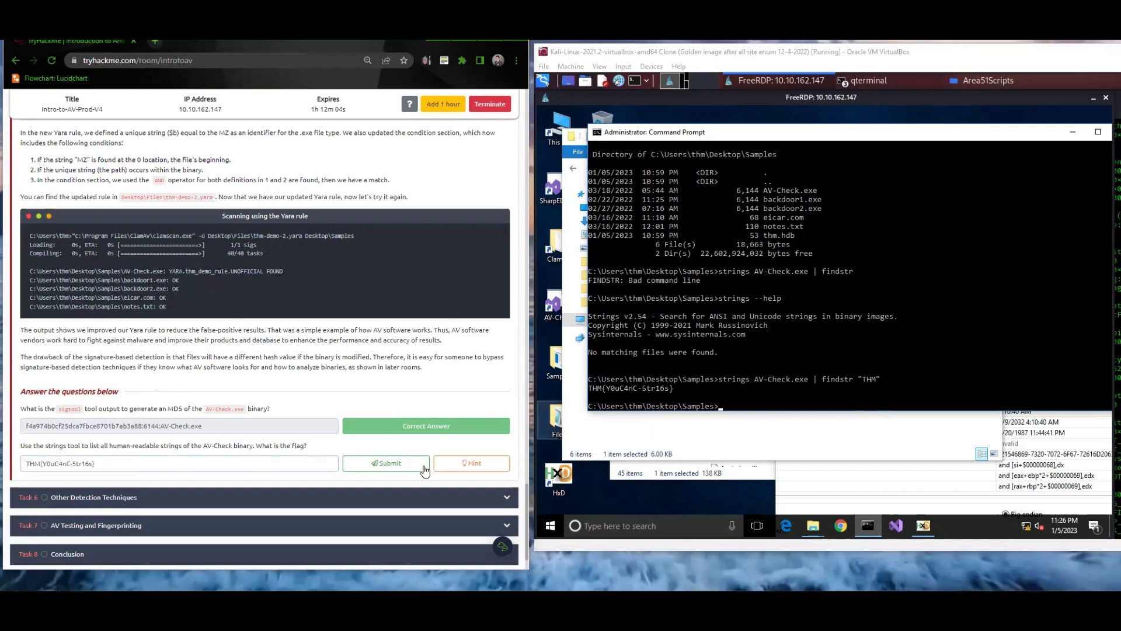
pyautogui.click(387, 464)
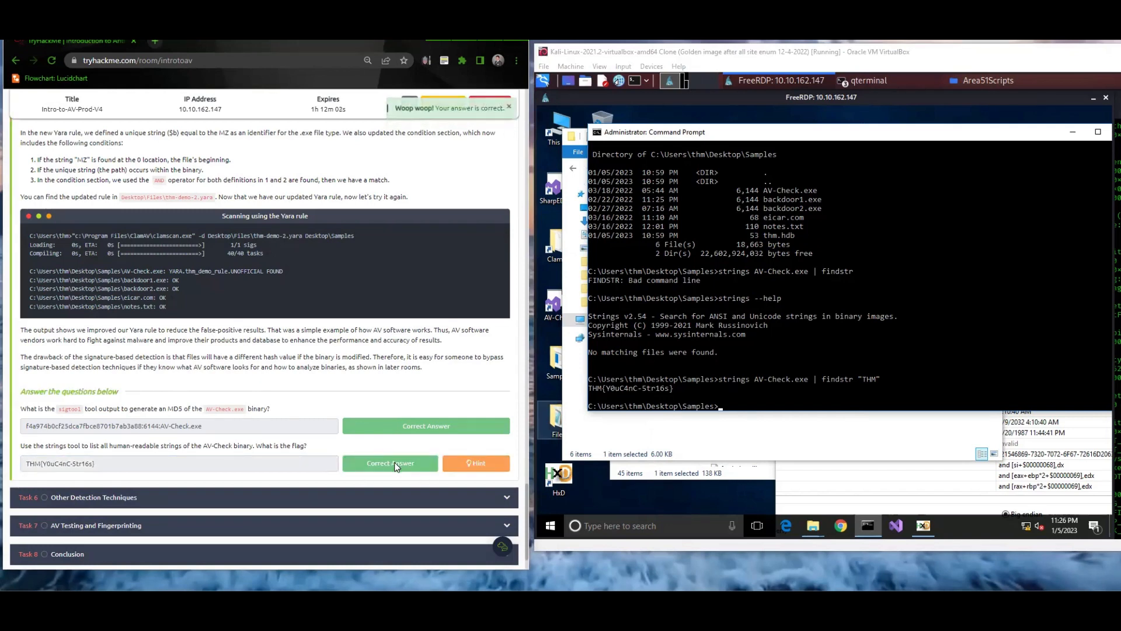
# Skim Task 6 Other Detection Techniques and Task 7 AV Testing and Fingerprinting, check Task 8 Conclusion, and leave all tasks collapsed.
pyautogui.click(245, 504)
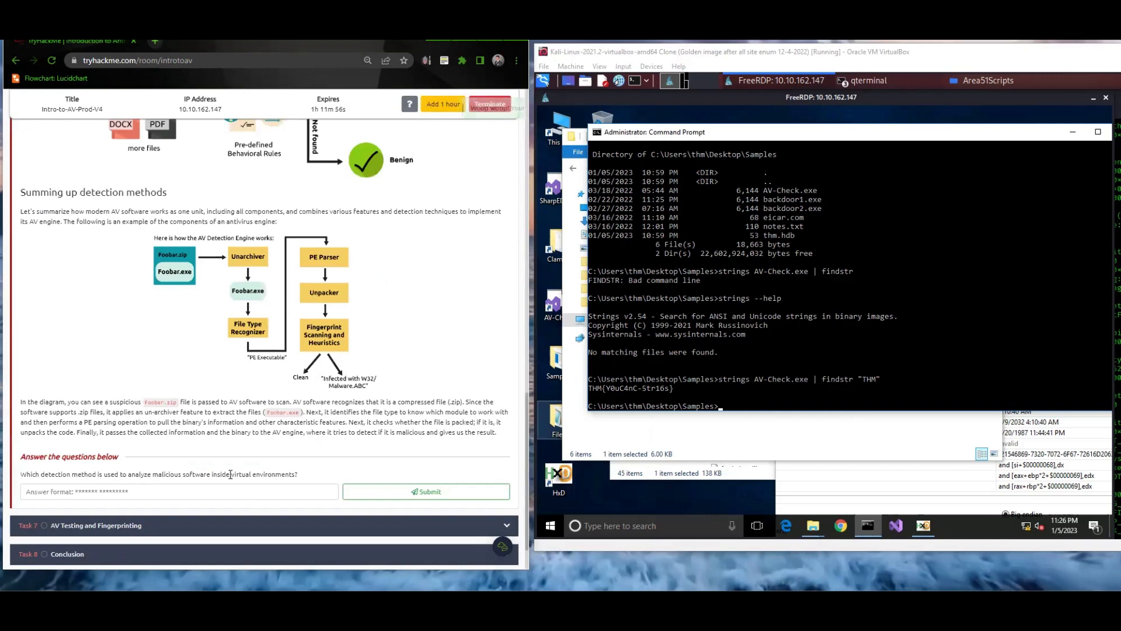
pyautogui.click(177, 526)
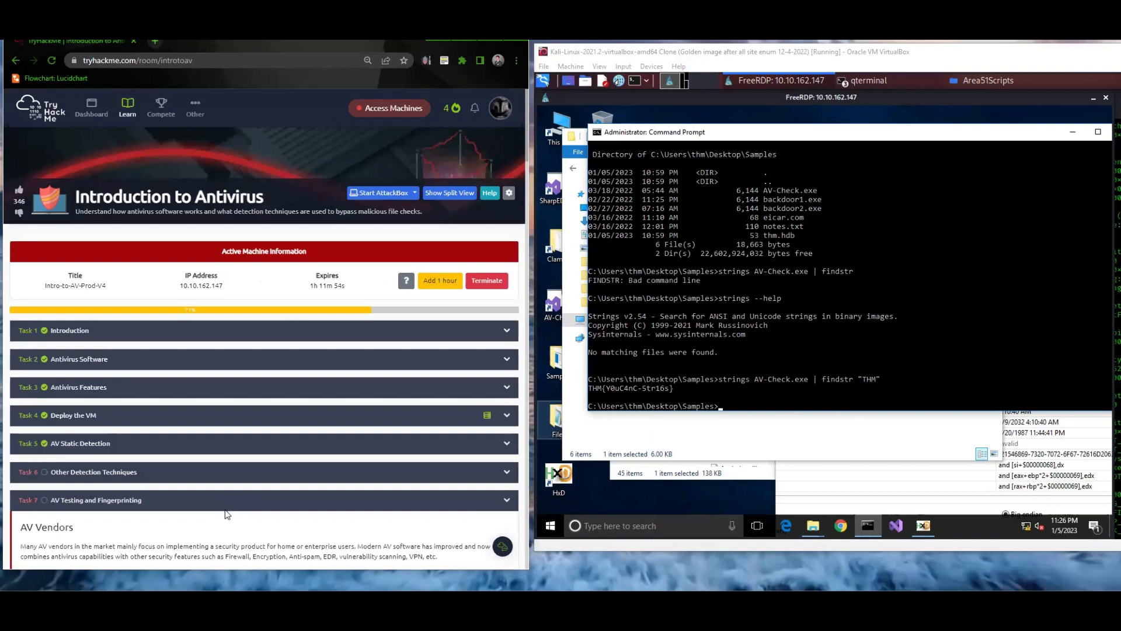
pyautogui.scroll(-15, 234, 508)
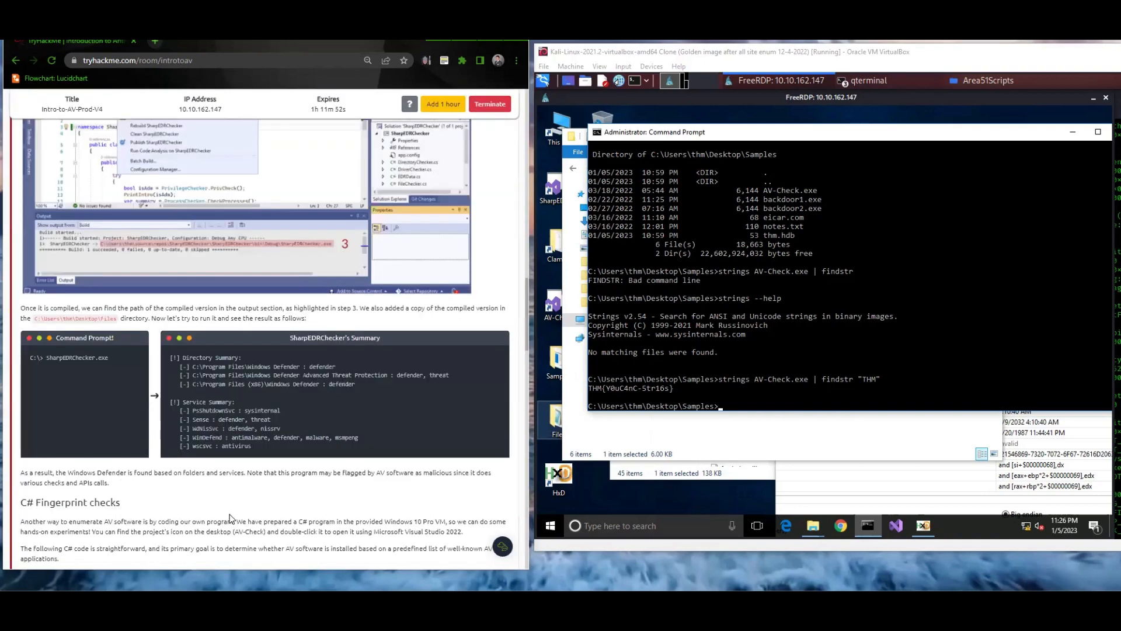
pyautogui.scroll(-15, 230, 518)
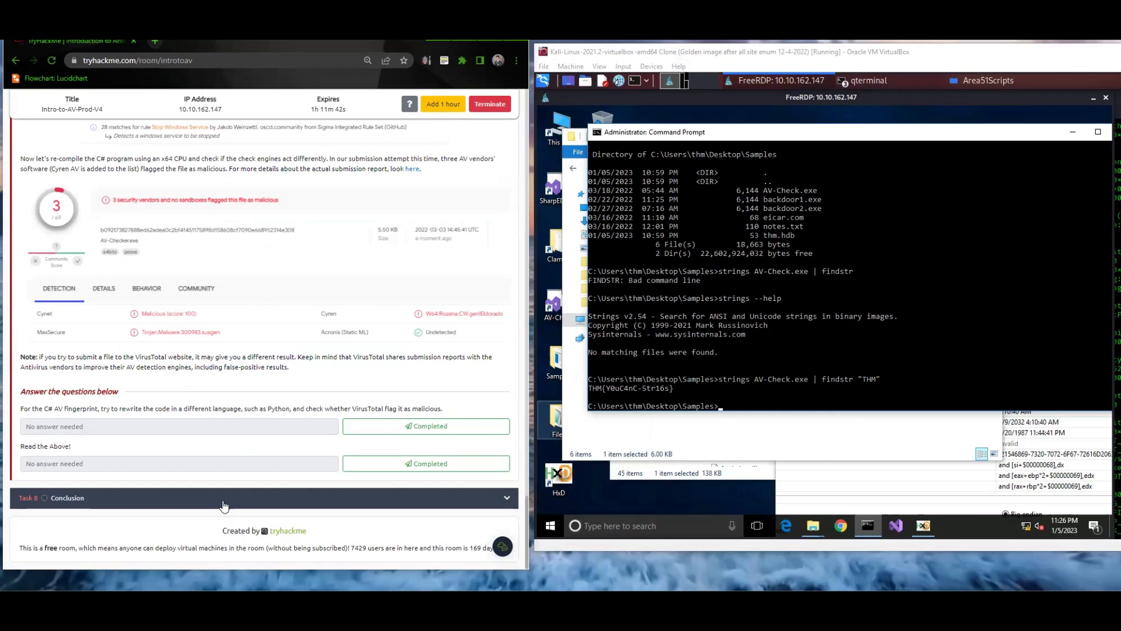
pyautogui.click(226, 500)
pyautogui.click(286, 312)
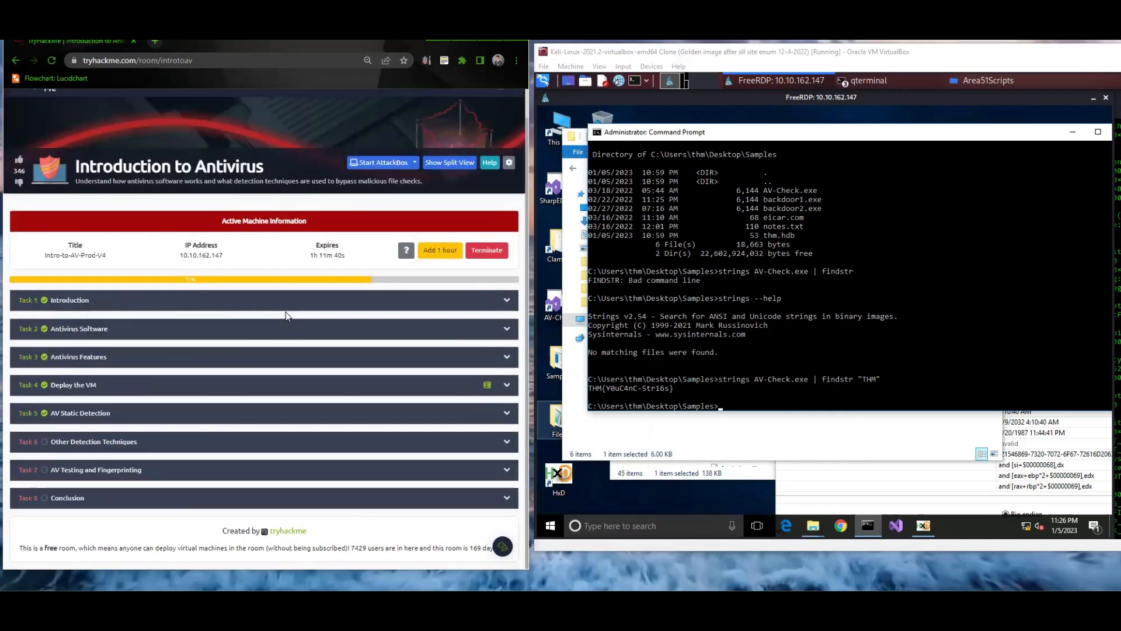
# Expand Task 6 Other Detection Techniques and skim its sections from Dynamic Detection down to the closing question.
pyautogui.click(93, 447)
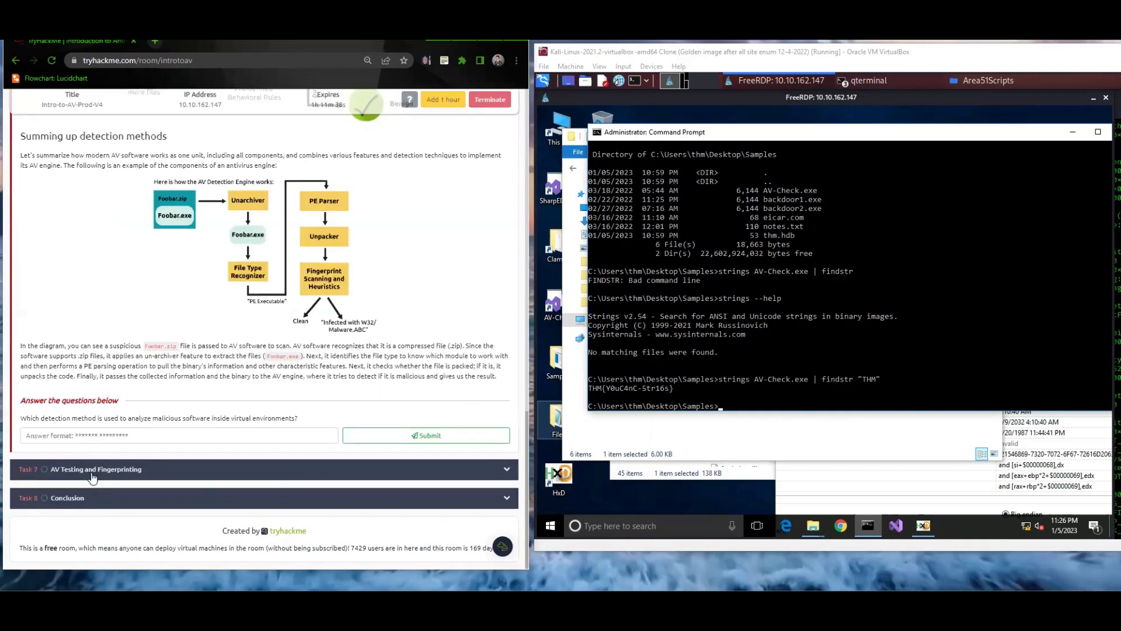
pyautogui.scroll(5, 132, 417)
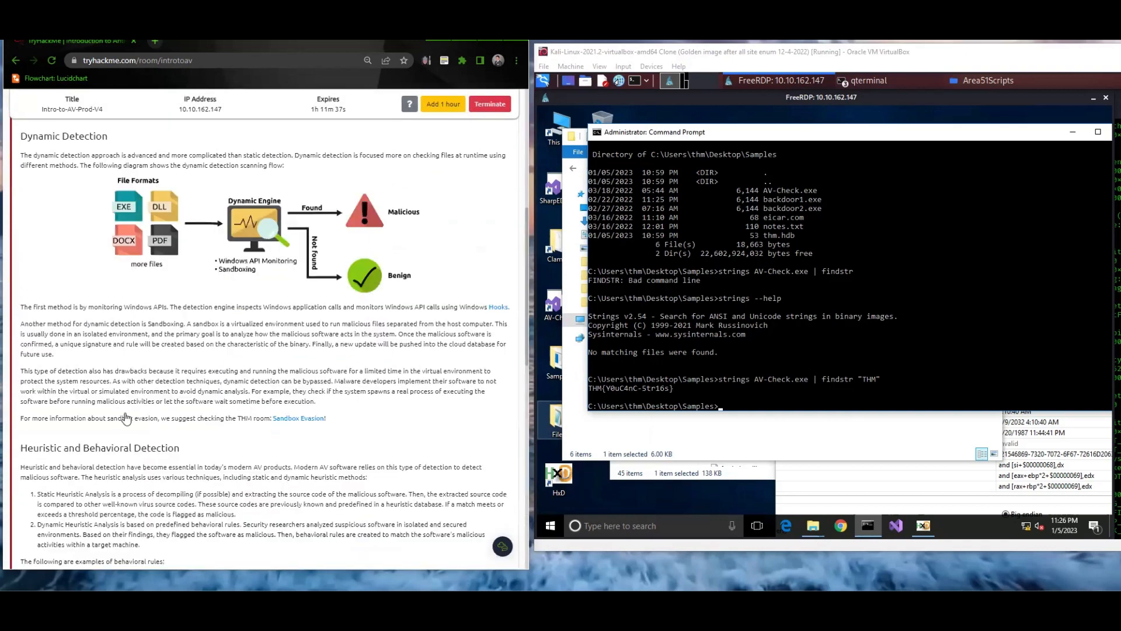
pyautogui.scroll(5, 132, 417)
pyautogui.scroll(-4, 125, 416)
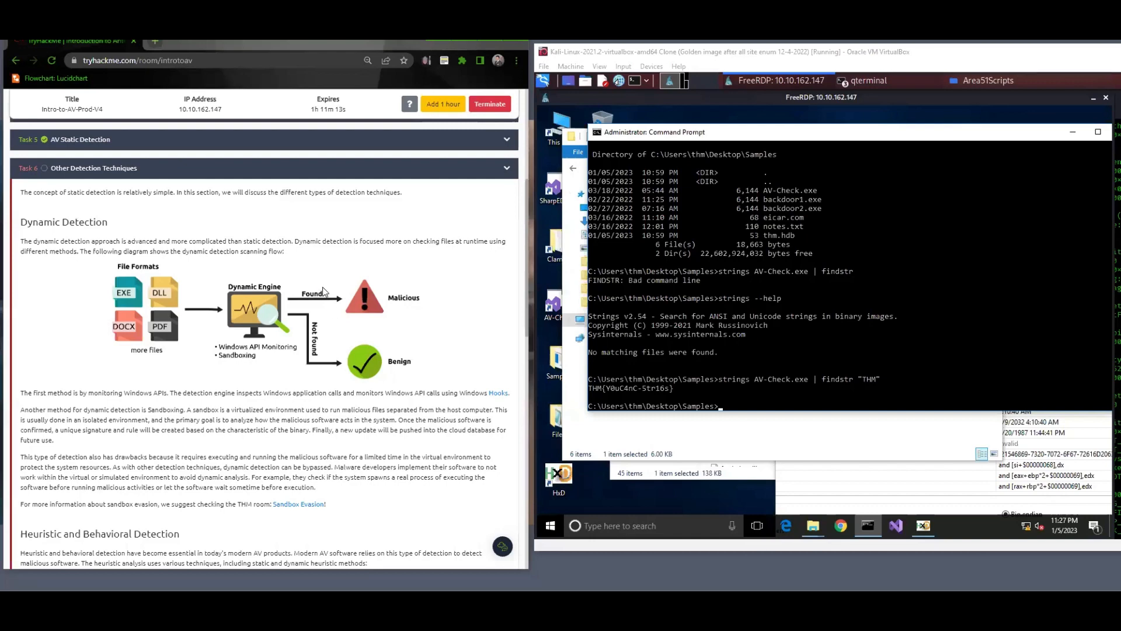
pyautogui.scroll(1, 325, 291)
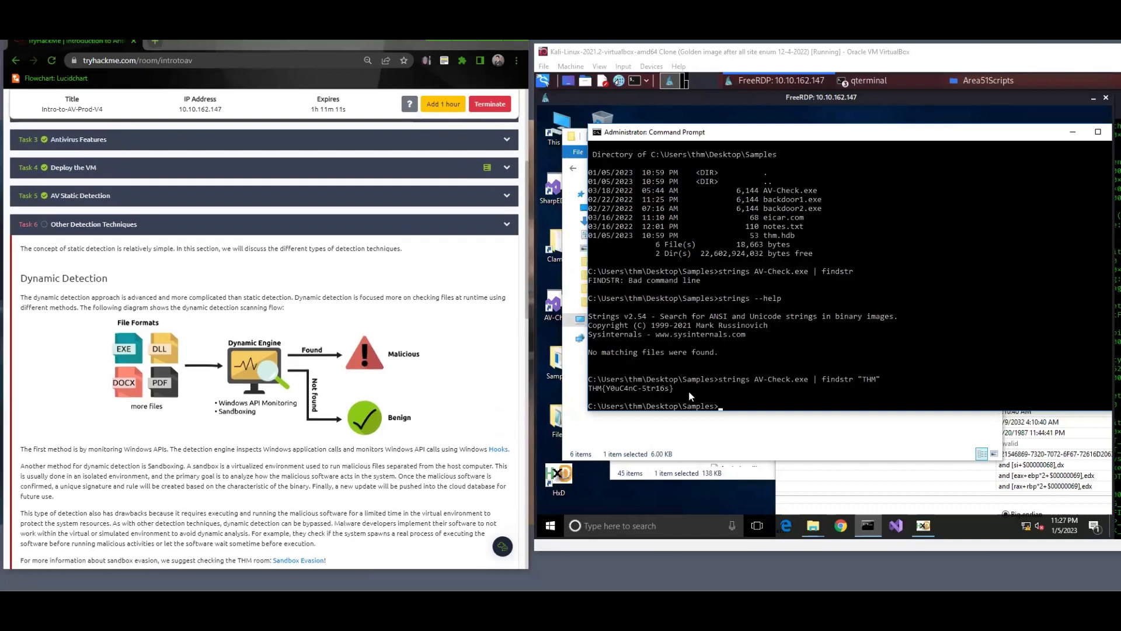
pyautogui.scroll(-13, 458, 391)
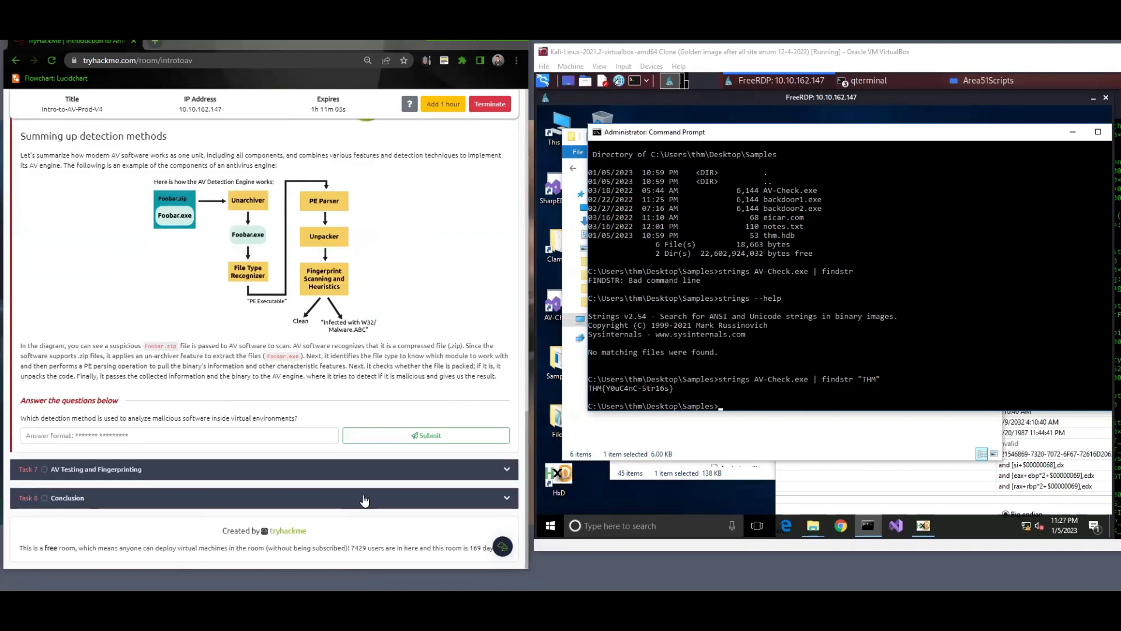
pyautogui.scroll(6, 368, 500)
pyautogui.scroll(5, 371, 492)
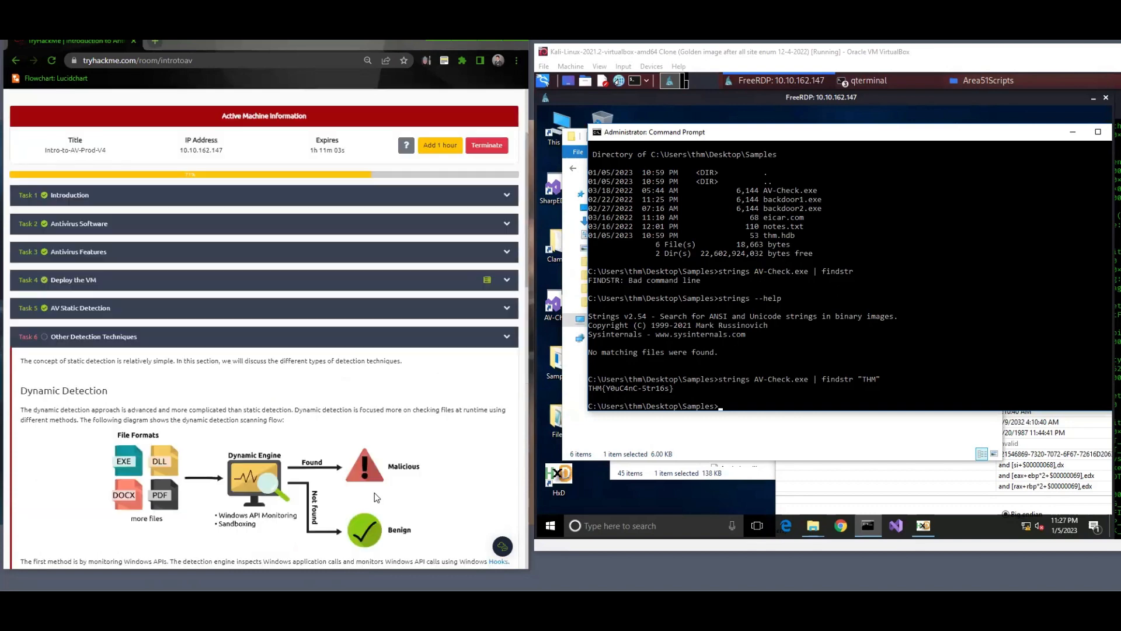
pyautogui.scroll(1, 377, 499)
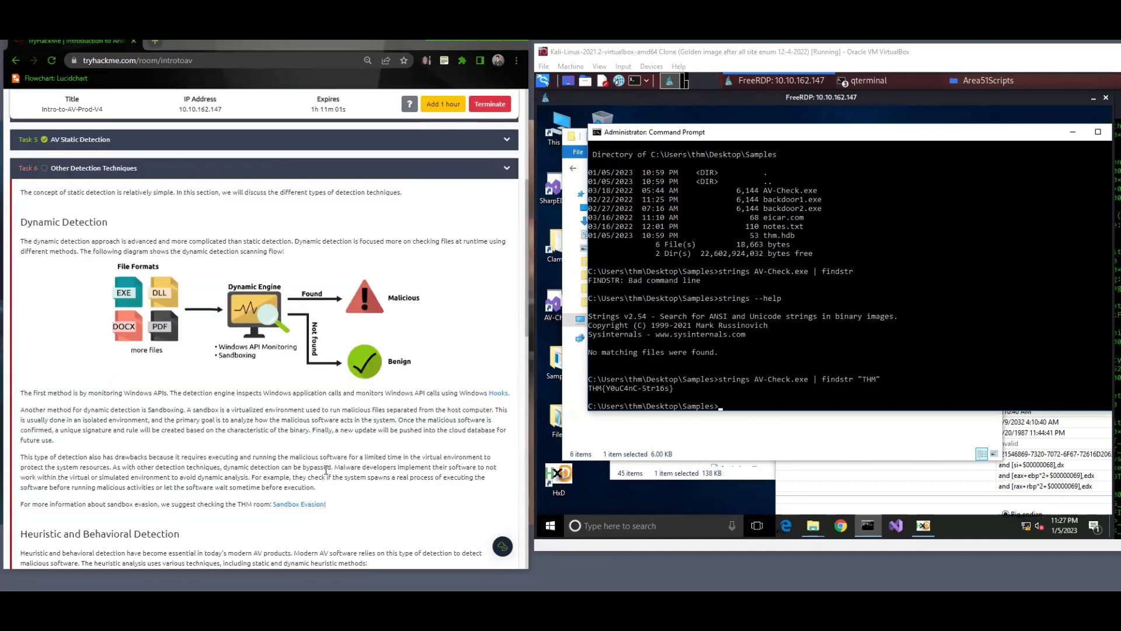
# Copy the full THM flag line from the strings command output and open a blank Notepad document on the host.
pyautogui.click(668, 388)
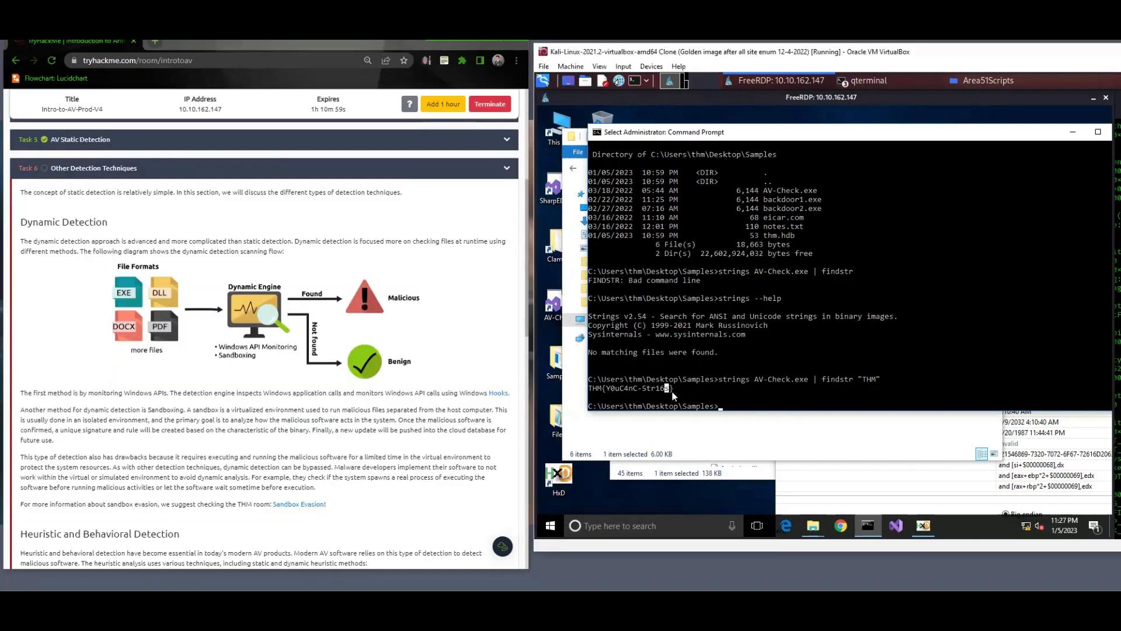
pyautogui.moveTo(632, 385); pyautogui.dragTo(589, 388)
pyautogui.rightClick(604, 389)
pyautogui.click(596, 384)
pyautogui.moveTo(669, 387); pyautogui.dragTo(580, 385)
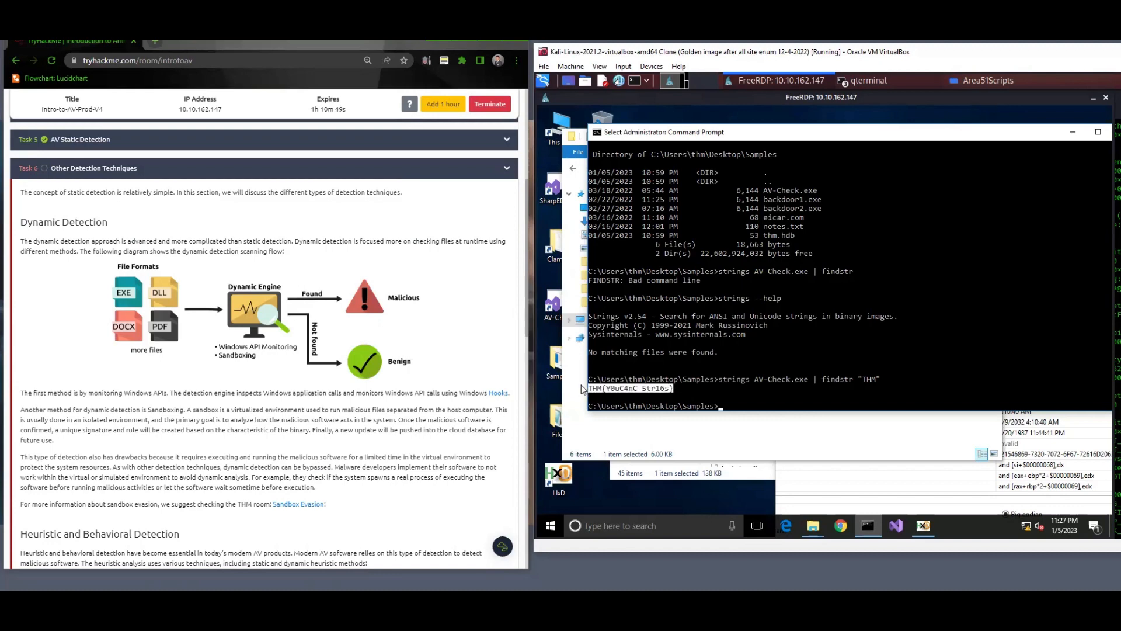
pyautogui.hotkey('ctrl', 'c')
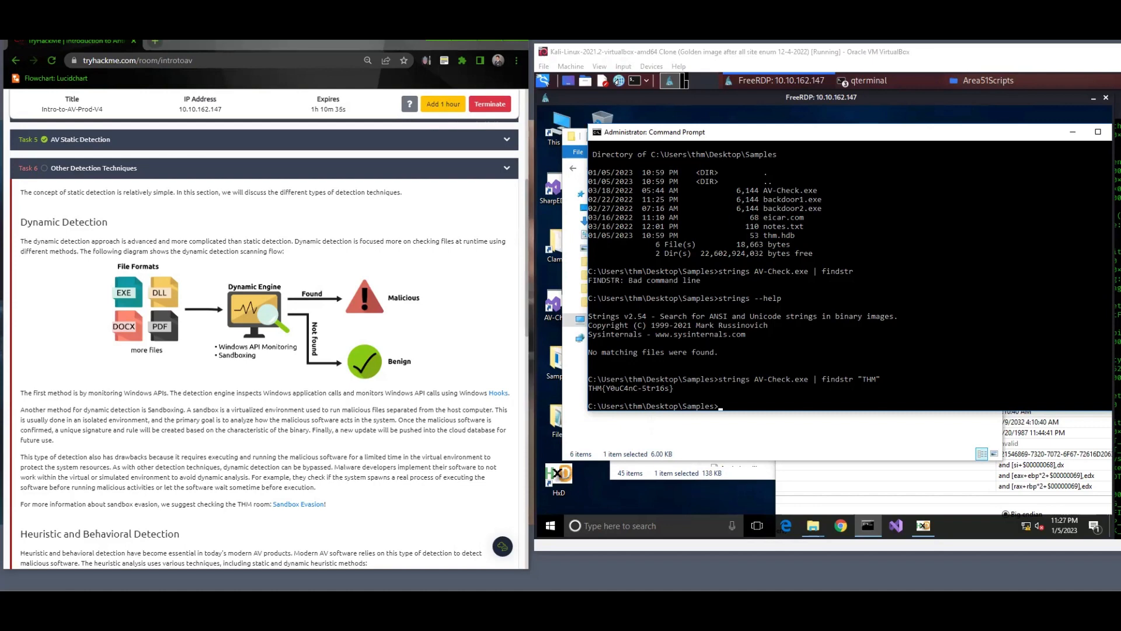
pyautogui.press('Return')
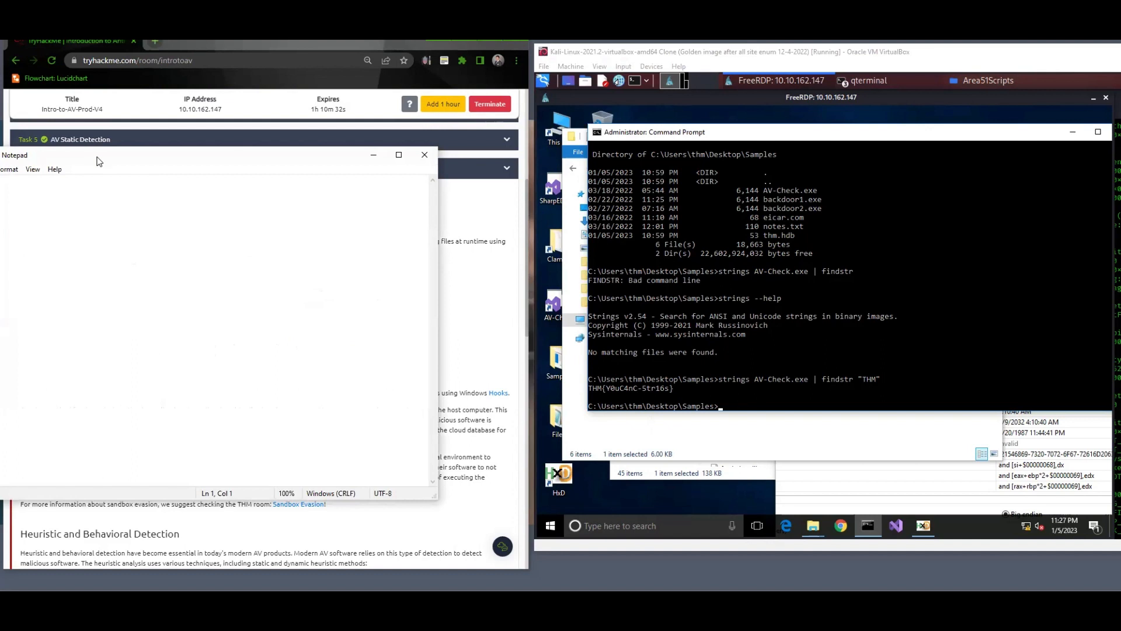
# Paste the copied flag into the Notepad document with blank lines above it, and put the note out of the way.
pyautogui.moveTo(97, 159); pyautogui.dragTo(383, 202)
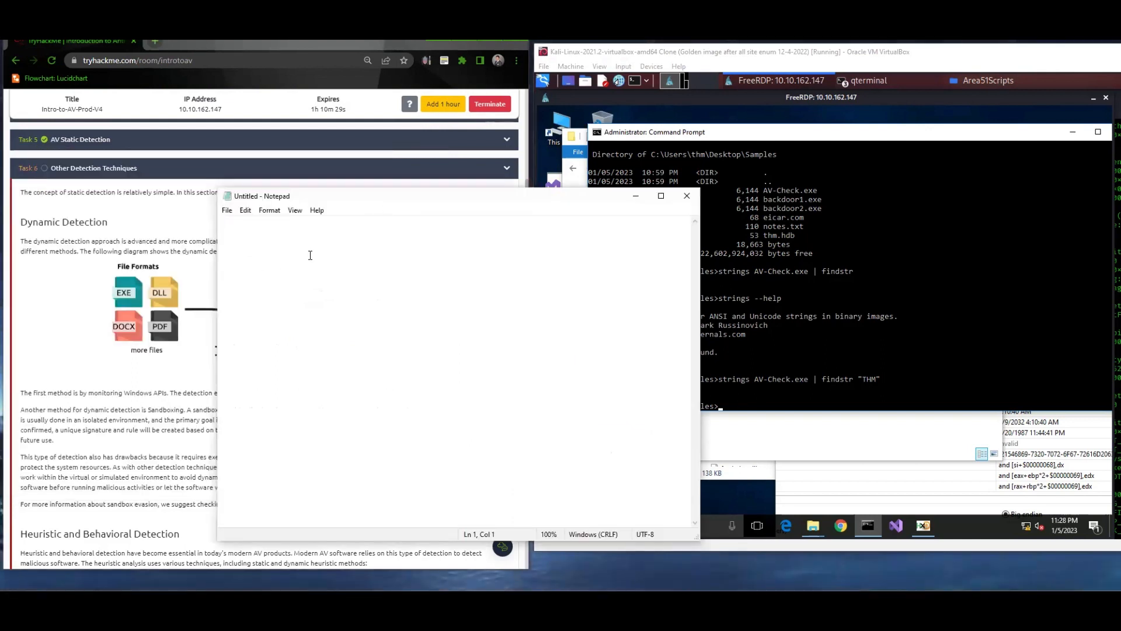
pyautogui.hotkey('ctrl', 'v')
pyautogui.press('Home')
pyautogui.press('Return')
pyautogui.press('Return')
pyautogui.press('Return')
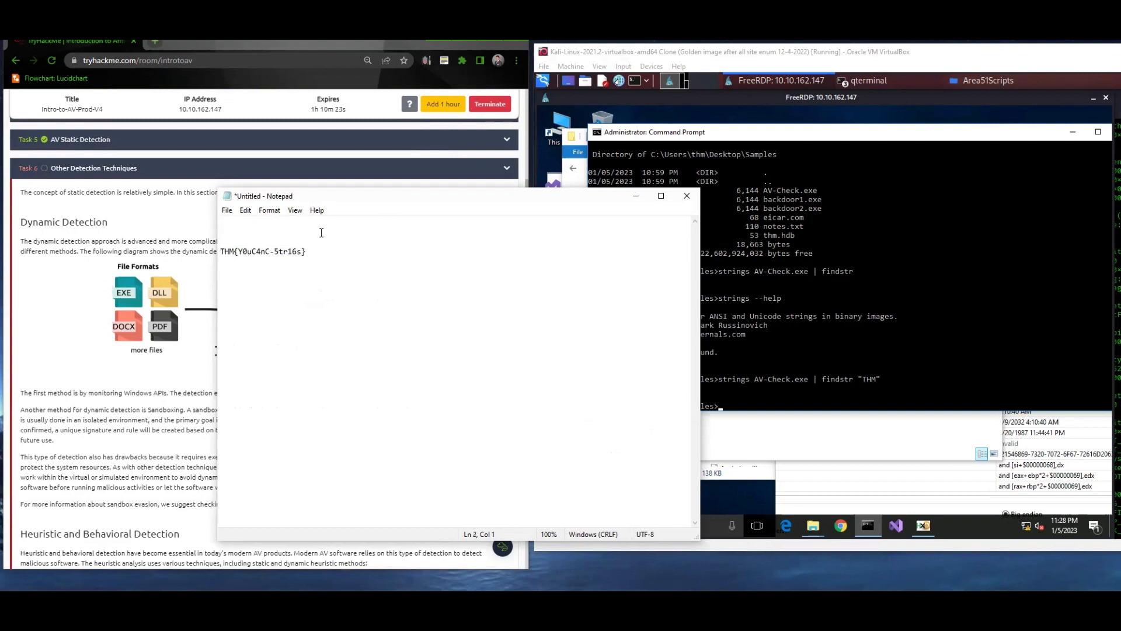
pyautogui.press('BackSpace')
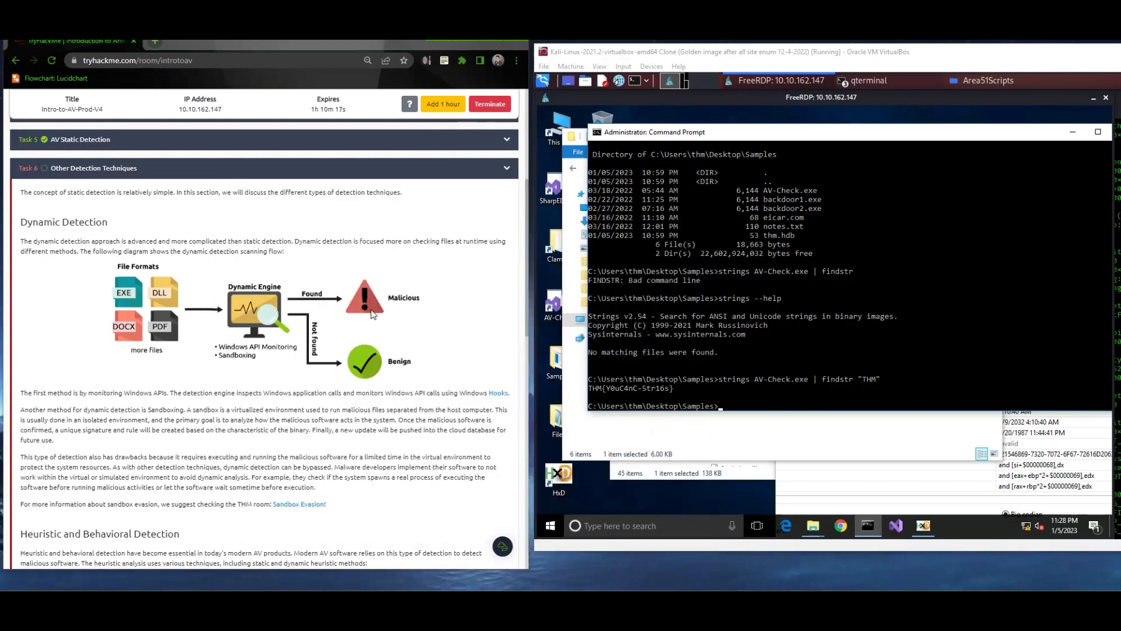
# Skim Task 6 to its question, review the Static Detection explanation in Task 5, and collapse Task 5 again.
pyautogui.scroll(-10, 327, 349)
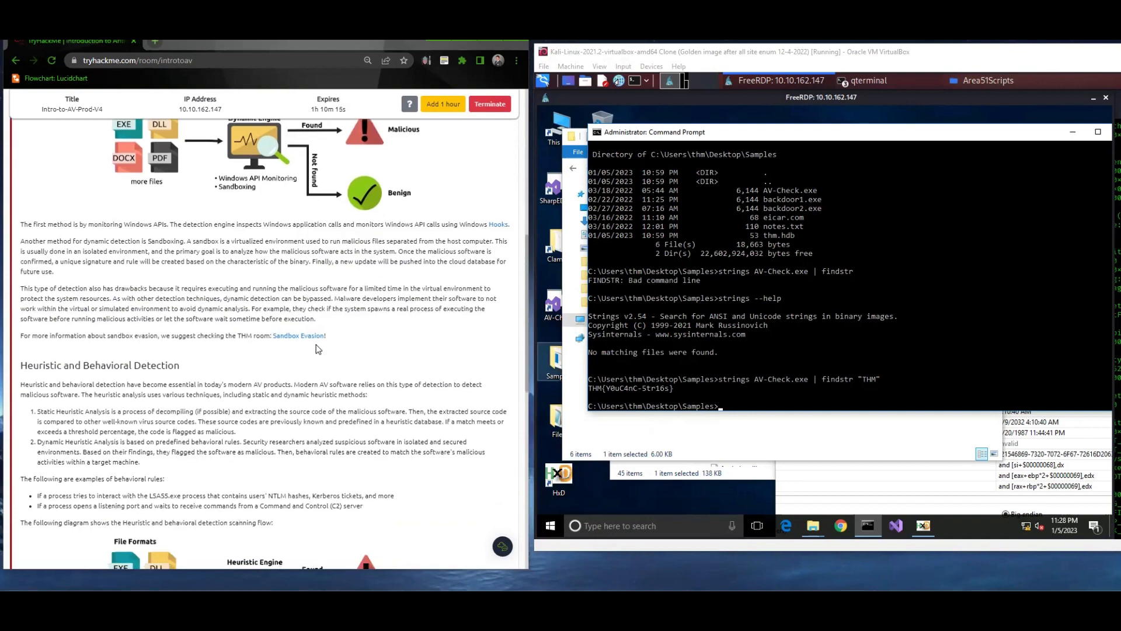
pyautogui.scroll(-3, 317, 348)
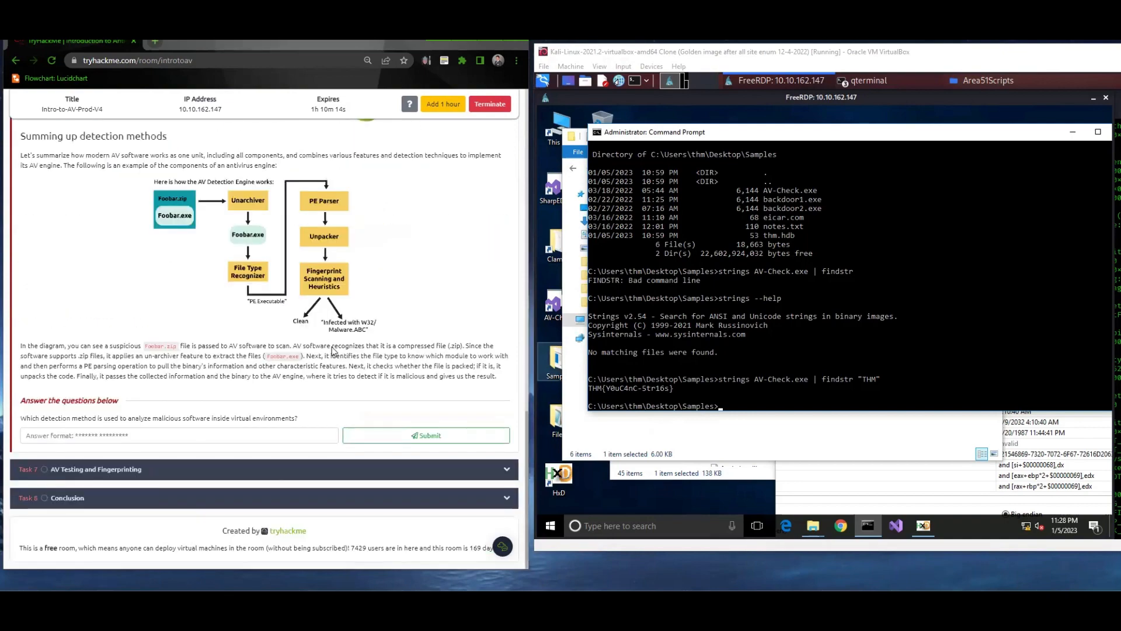
pyautogui.scroll(13, 284, 327)
pyautogui.scroll(1, 282, 326)
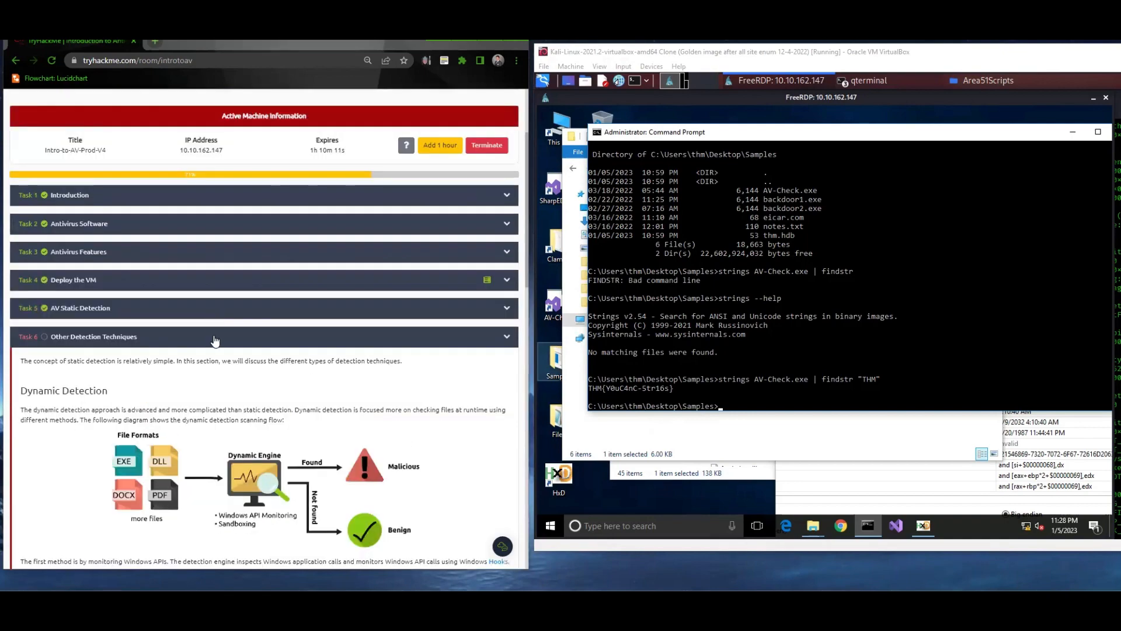
pyautogui.scroll(-3, 215, 342)
pyautogui.scroll(1, 215, 341)
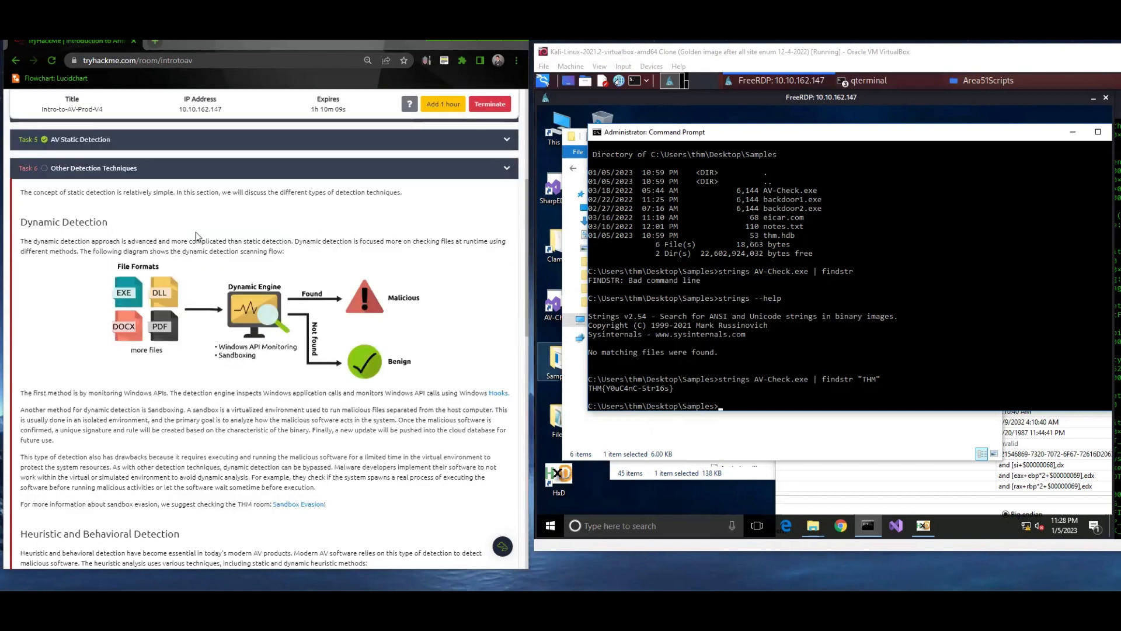
pyautogui.click(161, 143)
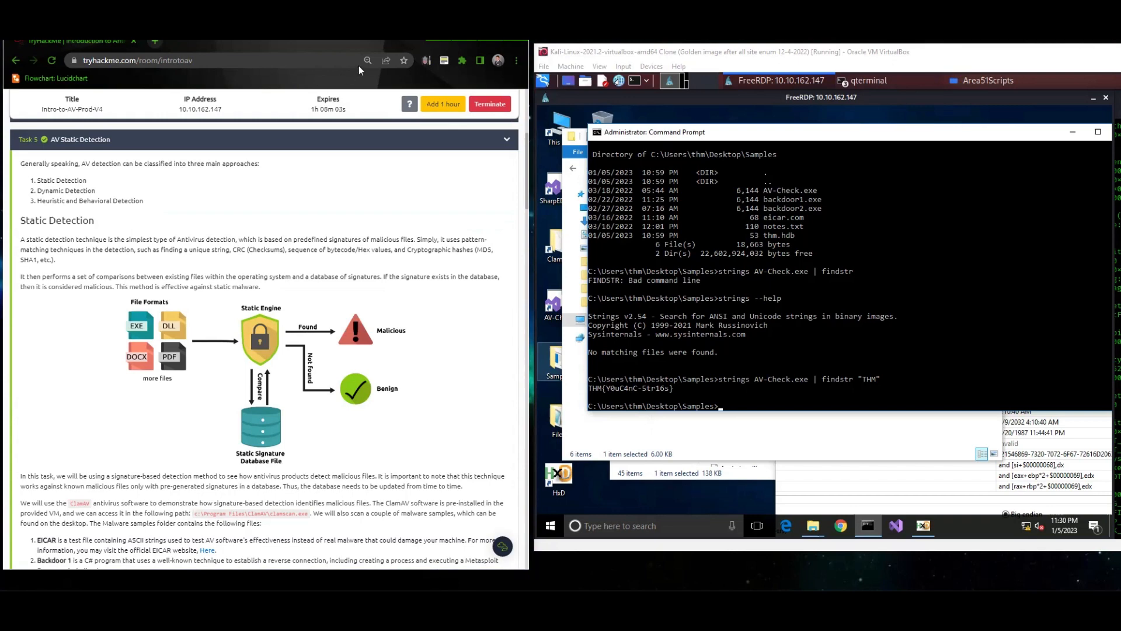
pyautogui.click(501, 142)
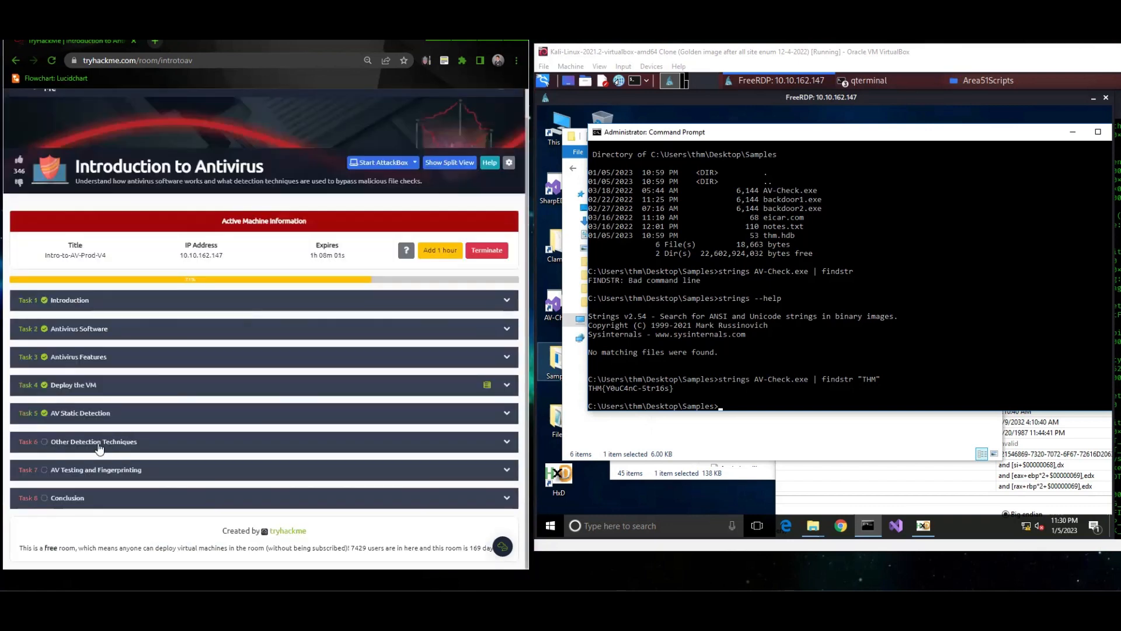
# Reopen Task 6 and read the Dynamic Detection and Heuristic and Behavioral Detection sections, including their scanning-flow diagrams.
pyautogui.click(100, 441)
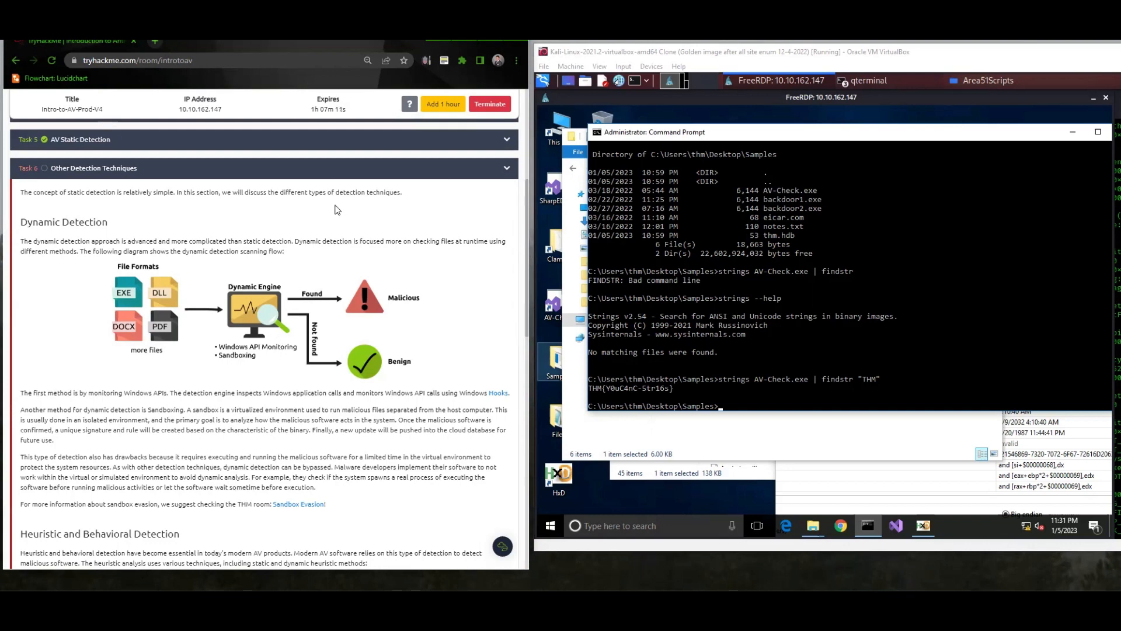
pyautogui.scroll(-2, 202, 363)
pyautogui.scroll(-1, 197, 373)
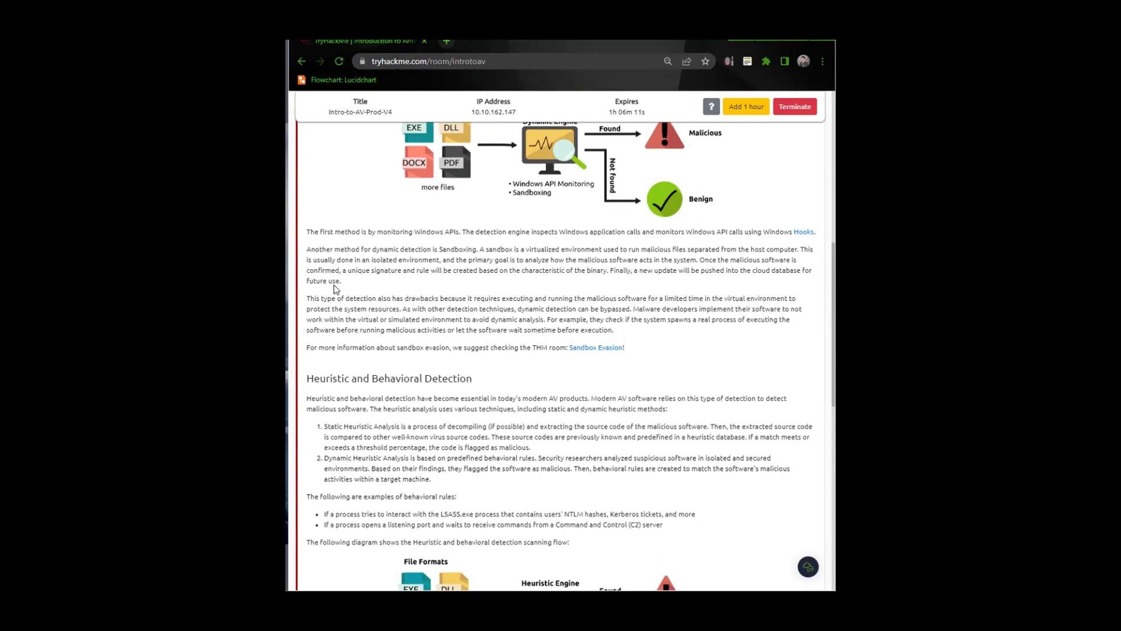
pyautogui.scroll(-2, 338, 292)
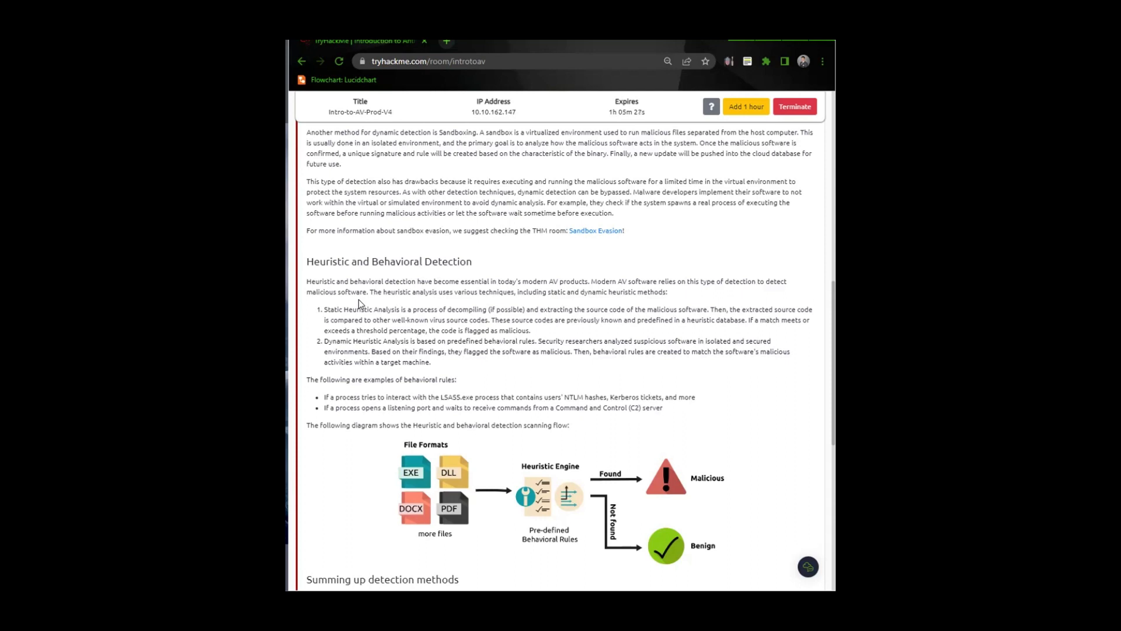
pyautogui.scroll(-1, 359, 299)
pyautogui.scroll(-1, 358, 303)
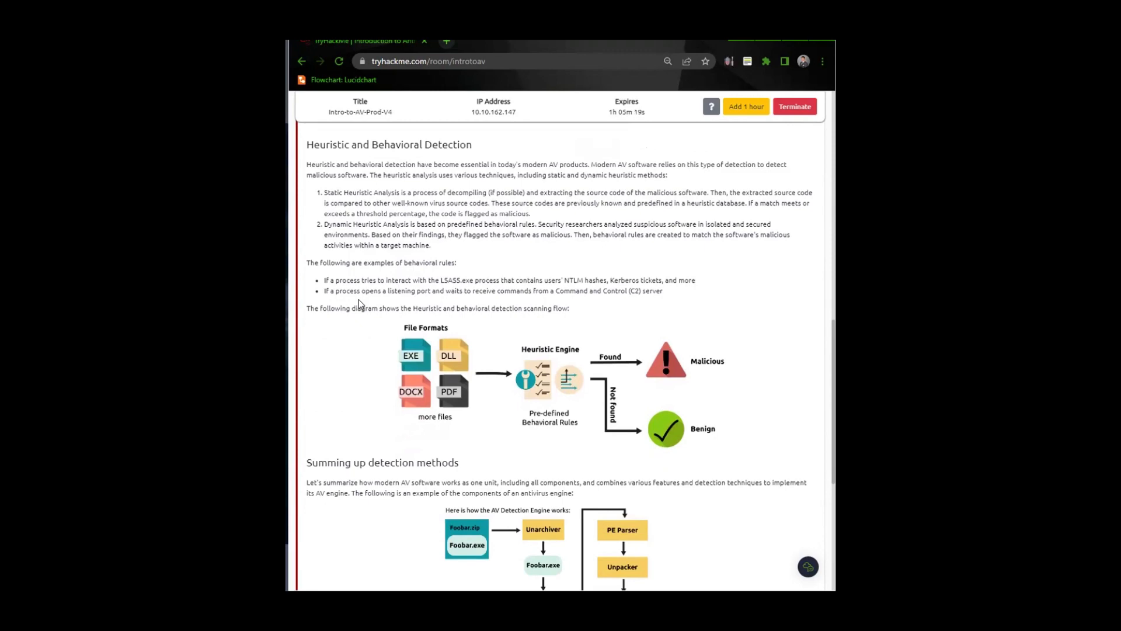
pyautogui.scroll(4, 359, 299)
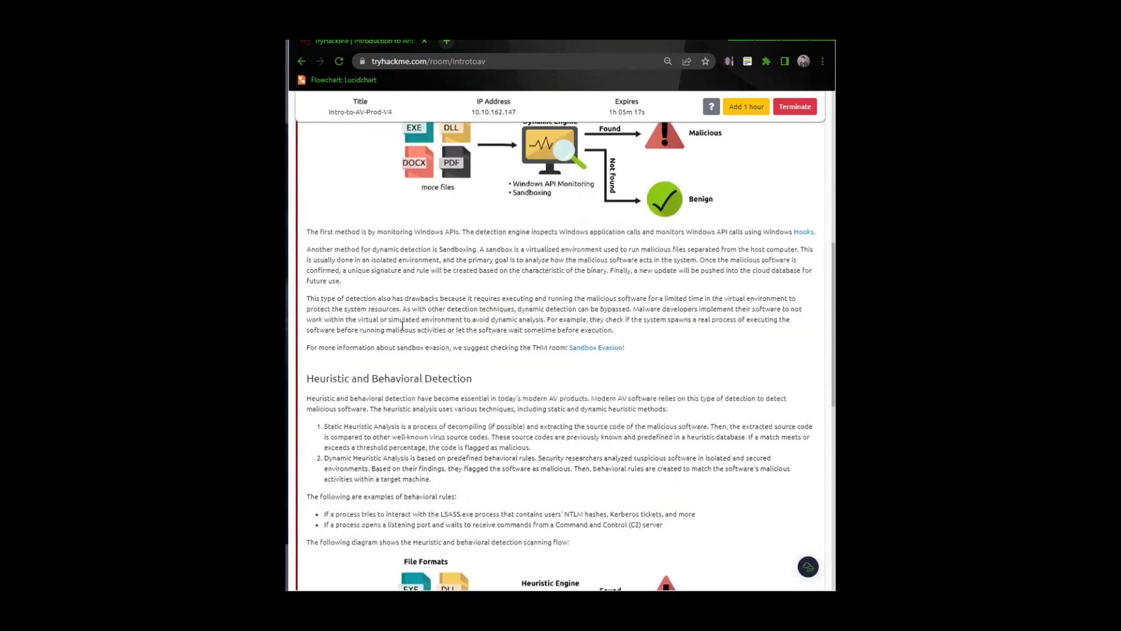
pyautogui.scroll(3, 402, 326)
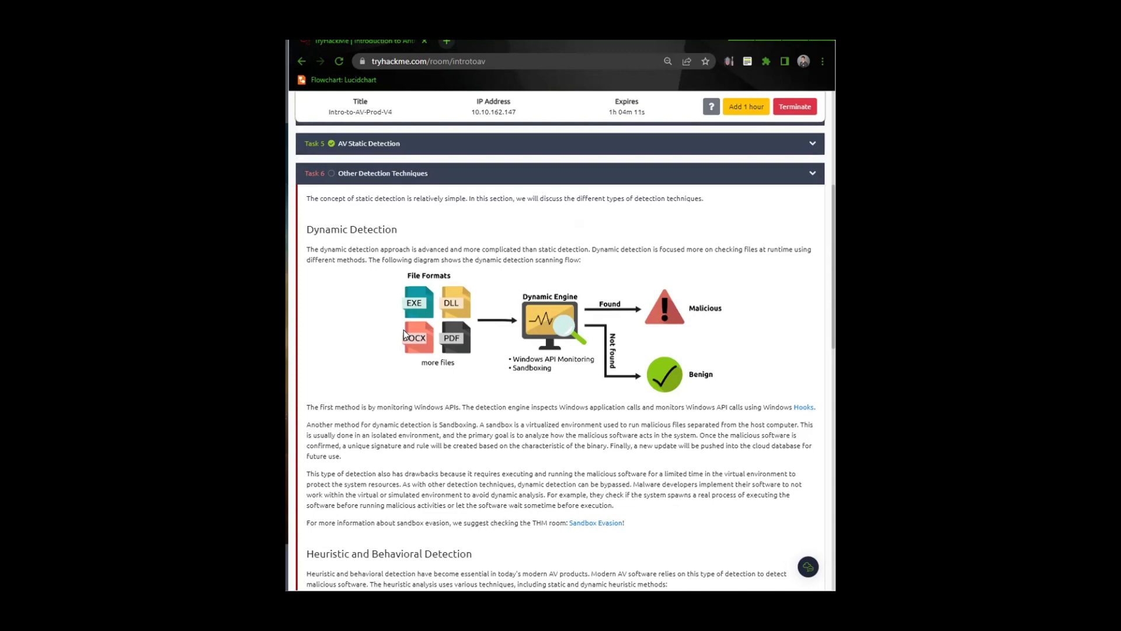
pyautogui.scroll(-5, 418, 332)
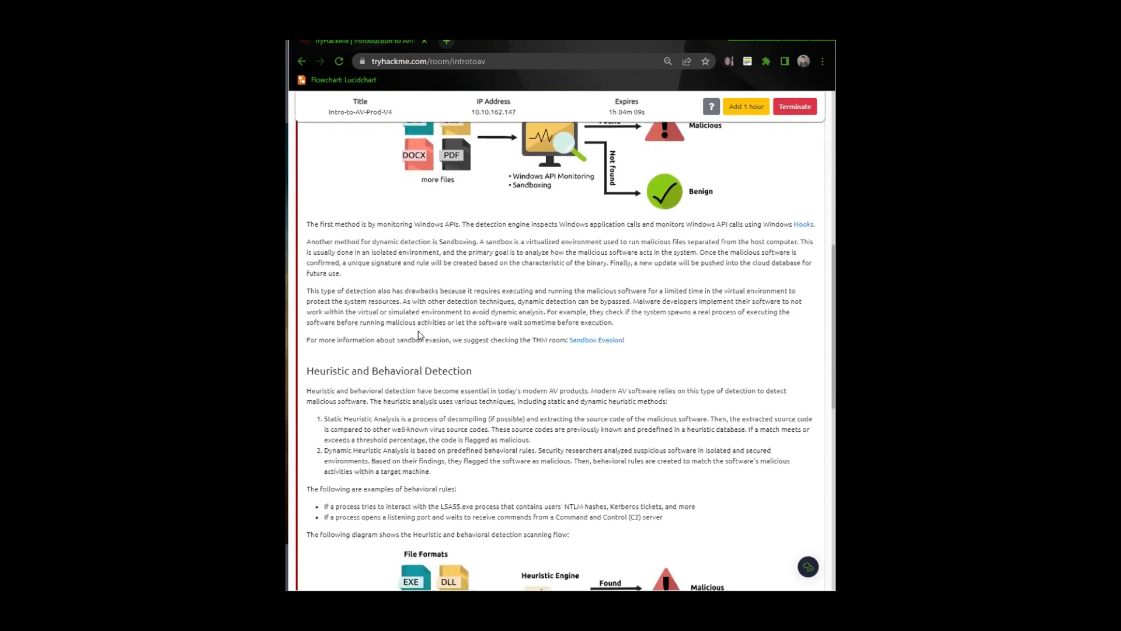
pyautogui.scroll(-2, 419, 334)
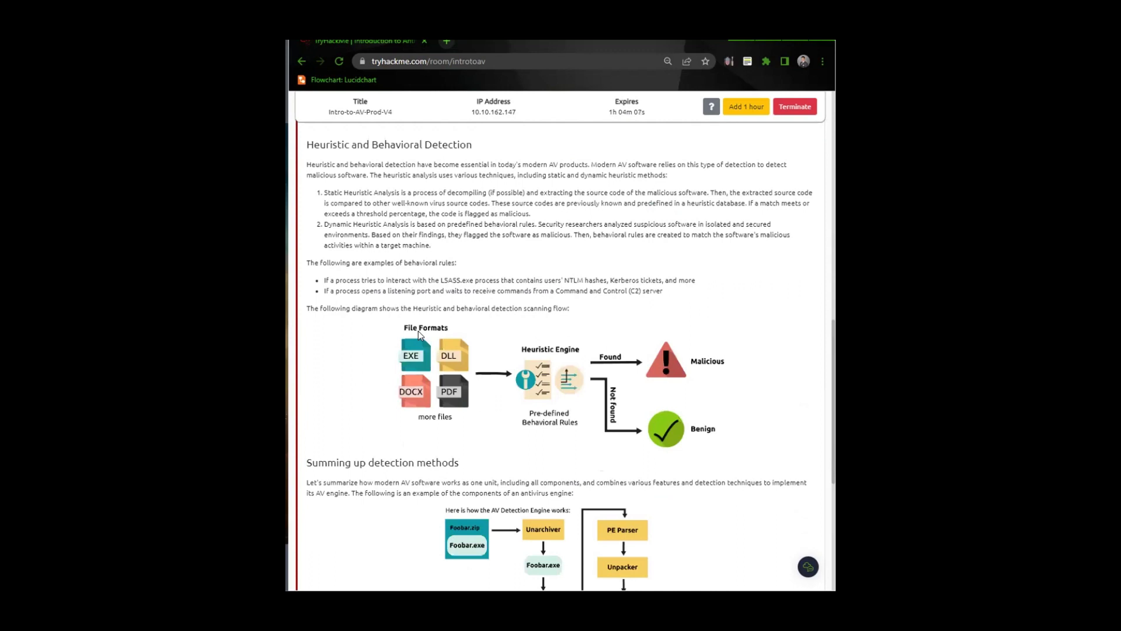
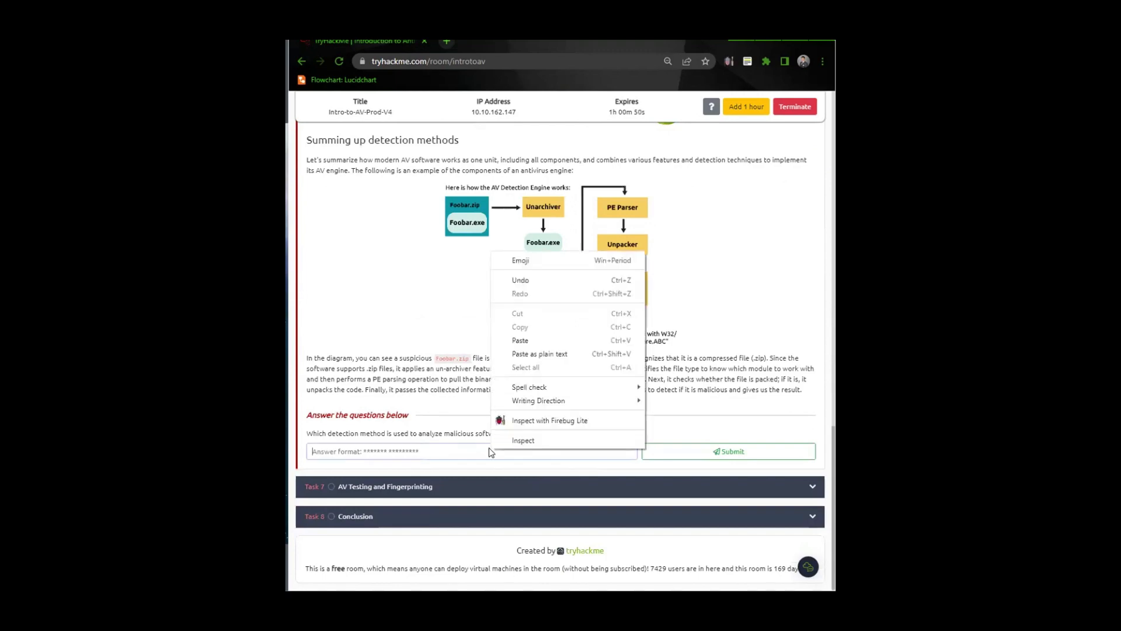
# Submit "Dynamic Detection" as the answer to the question on analyzing malicious software inside virtual environments.
pyautogui.click(516, 341)
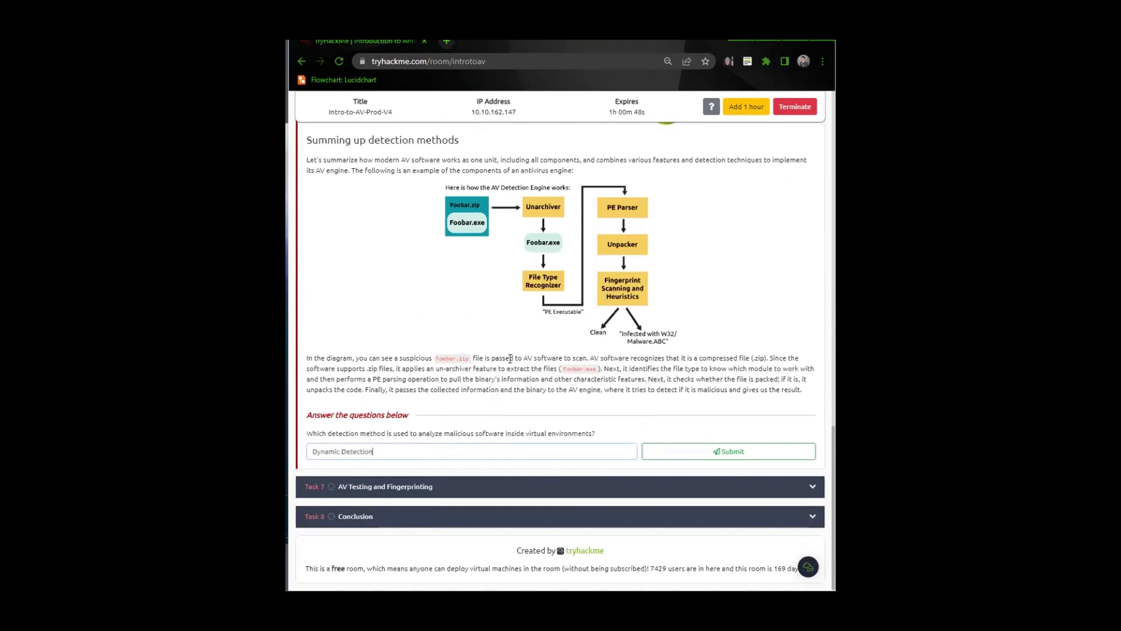
pyautogui.click(678, 458)
# Collapse Task 6 Other Detection Techniques and expand Task 7 AV Testing and Fingerprinting.
pyautogui.scroll(7, 646, 463)
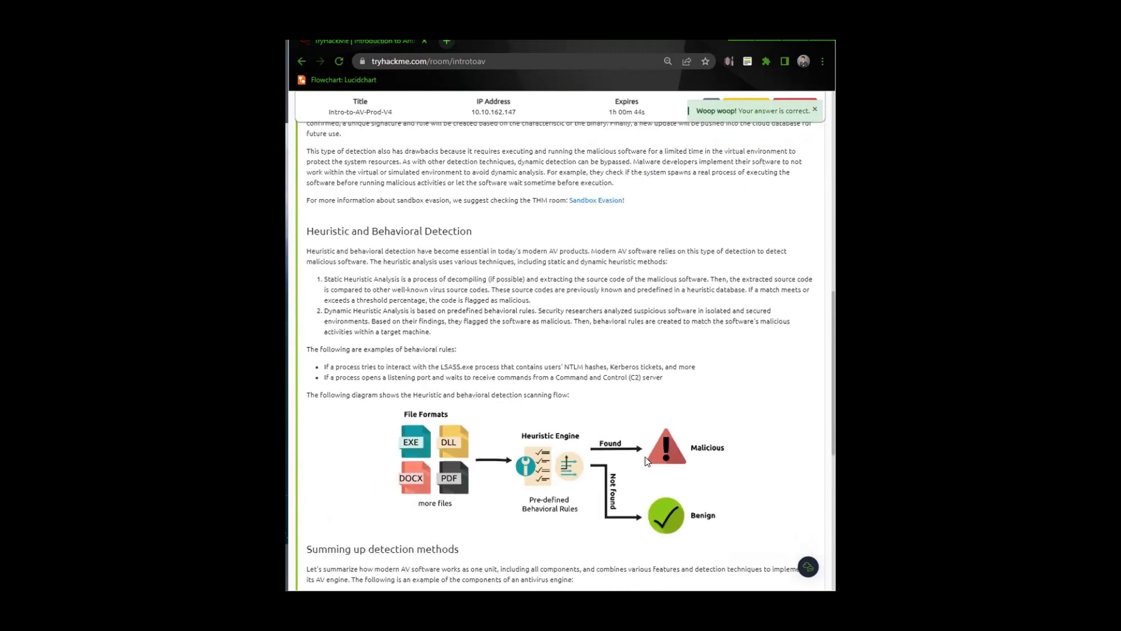
pyautogui.scroll(4, 648, 459)
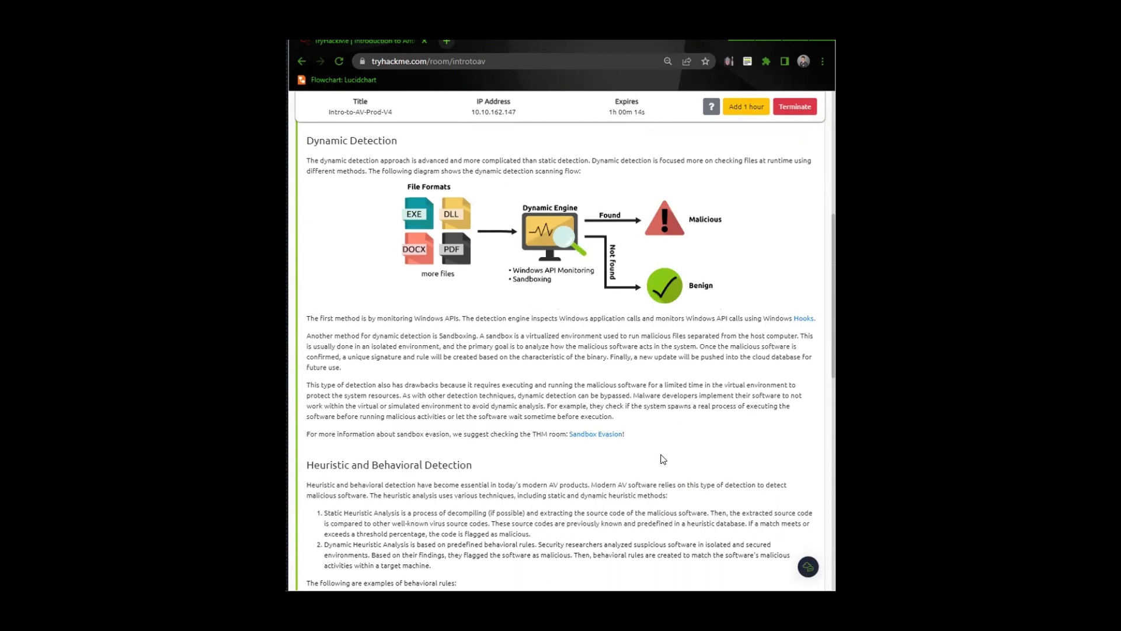
pyautogui.scroll(2, 665, 449)
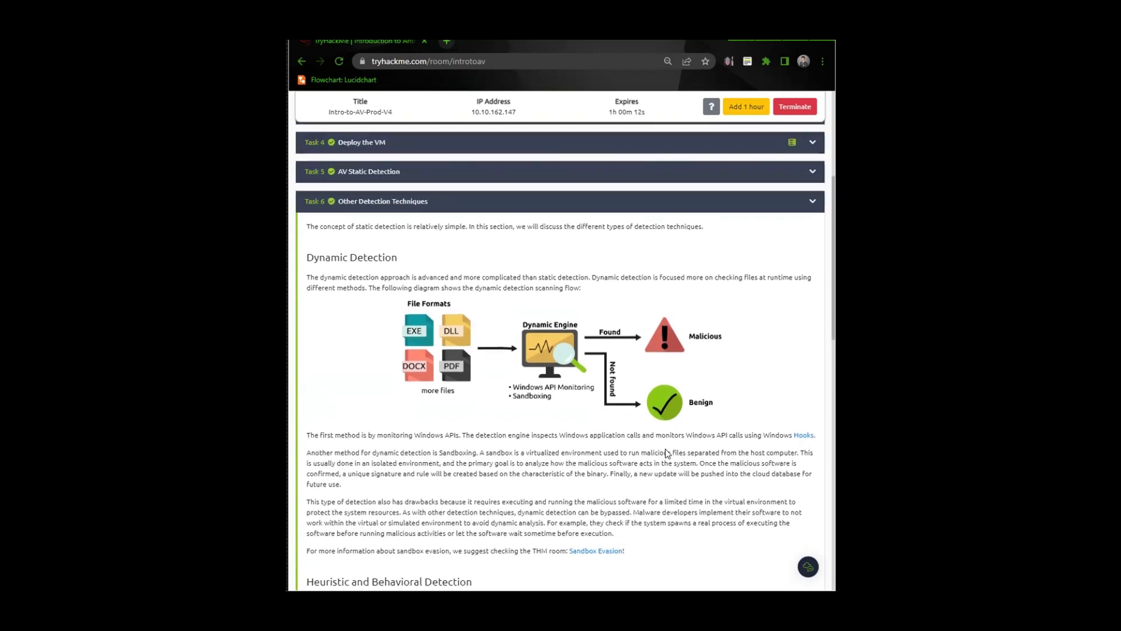
pyautogui.click(812, 207)
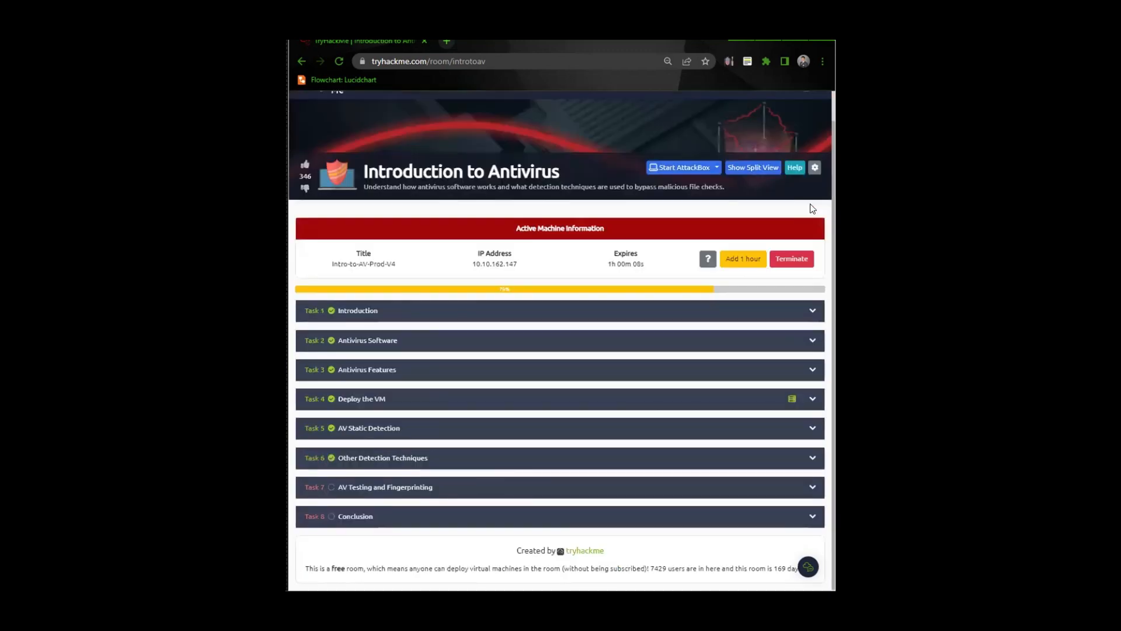
pyautogui.click(519, 494)
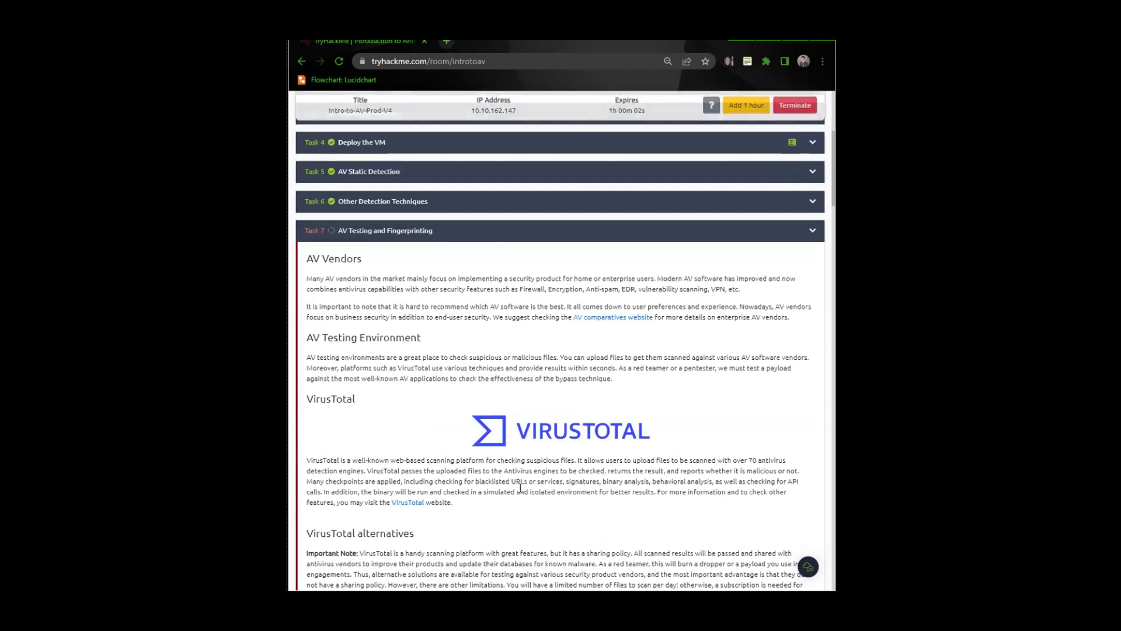
# Skim through Task 7 AV Testing and Fingerprinting down to its questions at the end.
pyautogui.scroll(-1, 520, 488)
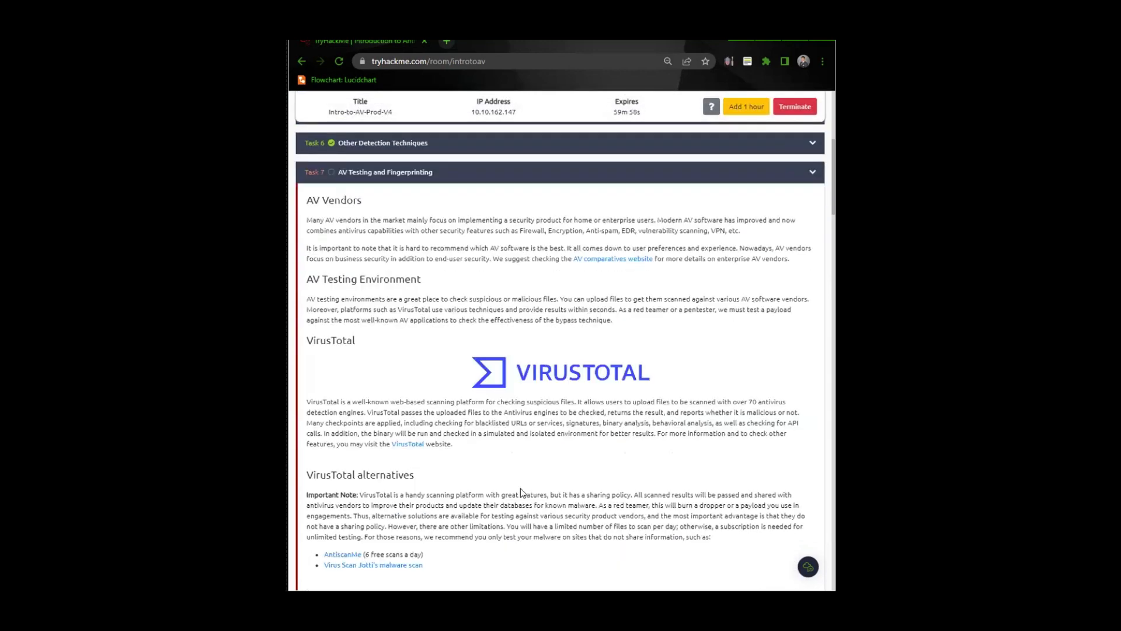
pyautogui.scroll(-15, 521, 493)
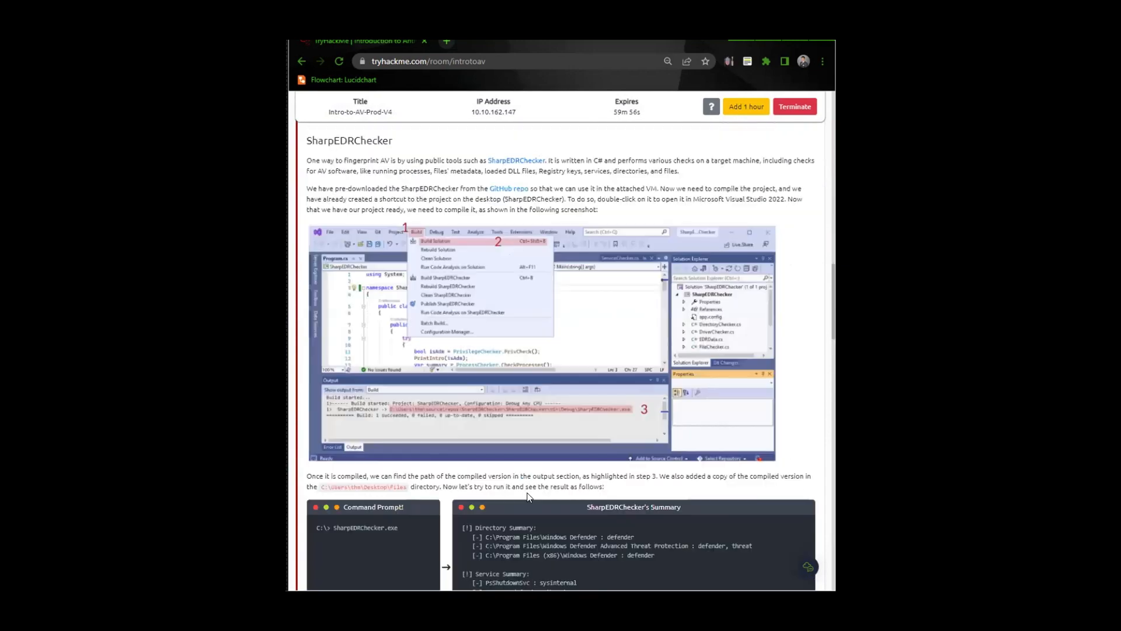
pyautogui.scroll(-15, 527, 492)
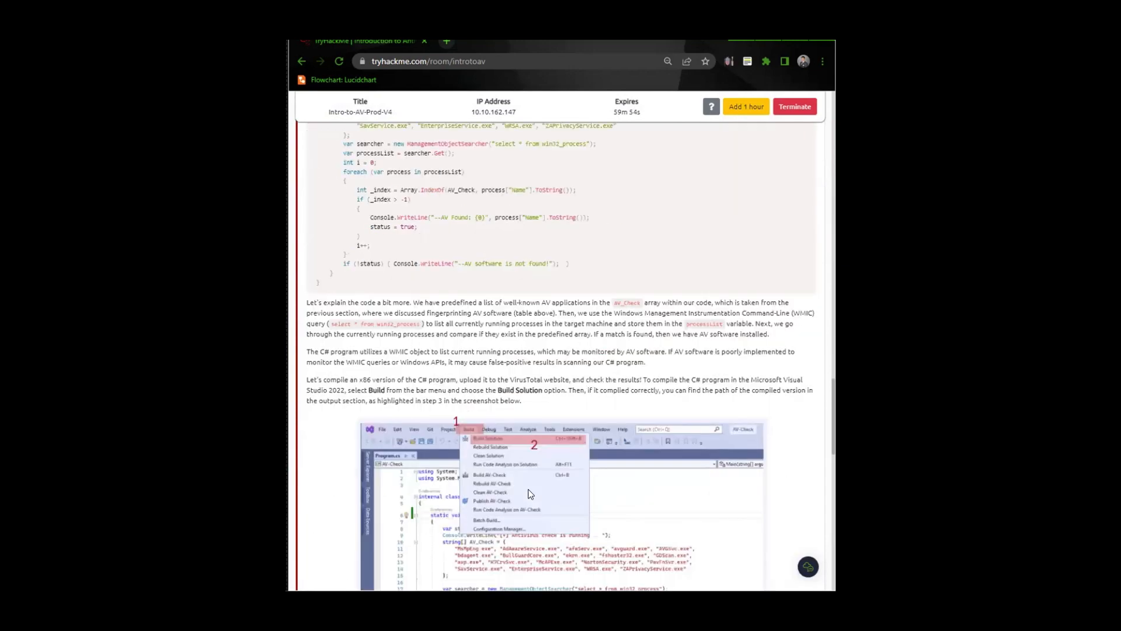
pyautogui.scroll(-2, 528, 490)
pyautogui.scroll(-7, 529, 495)
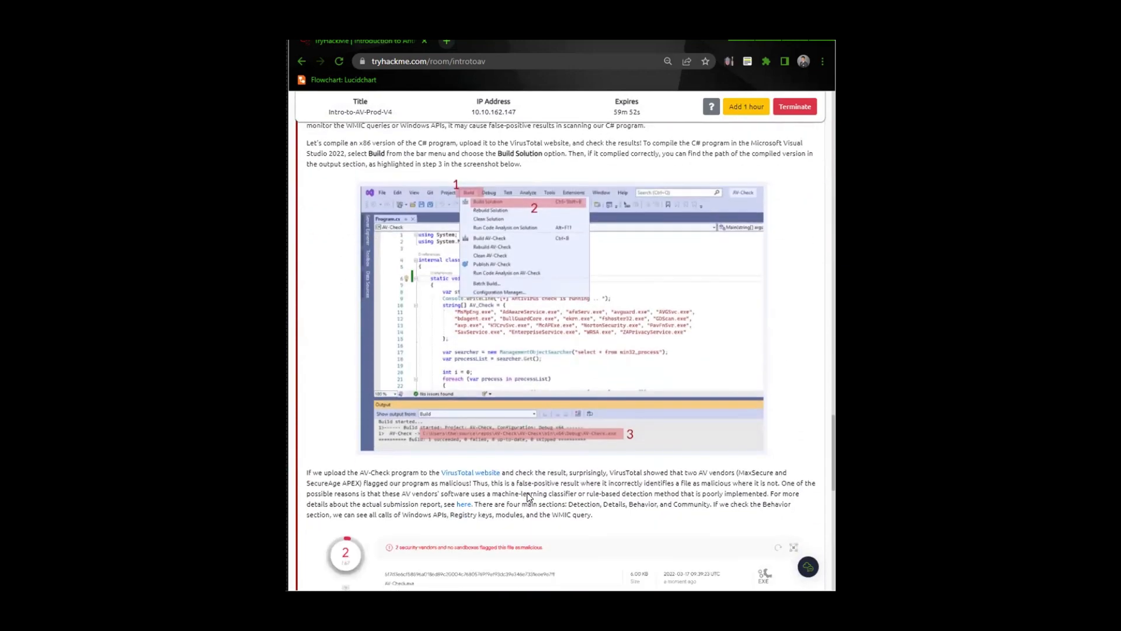
pyautogui.scroll(-6, 527, 501)
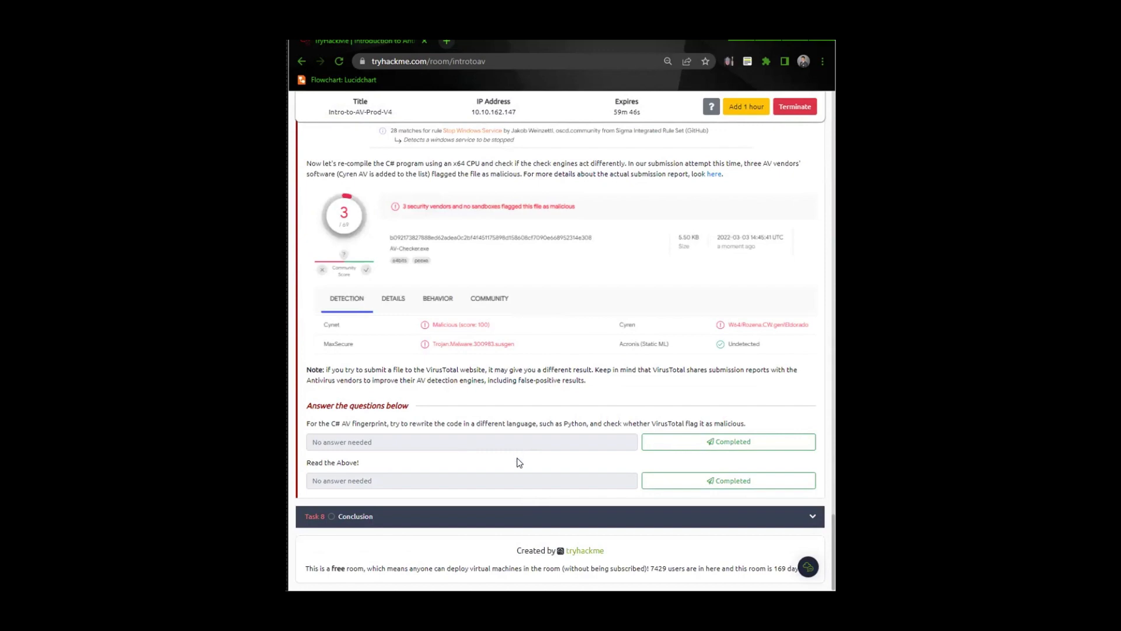
# Open Task 8 Conclusion briefly and return to the beginning of Task 7 AV Testing and Fingerprinting.
pyautogui.click(544, 517)
pyautogui.click(422, 295)
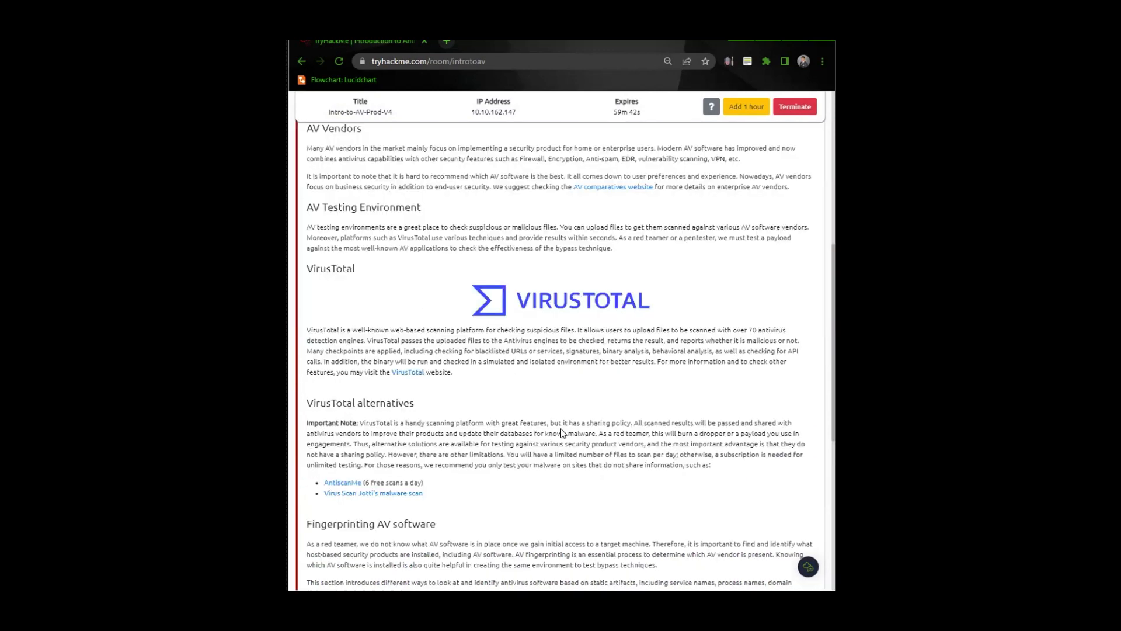
pyautogui.scroll(10, 565, 436)
pyautogui.scroll(-5, 565, 436)
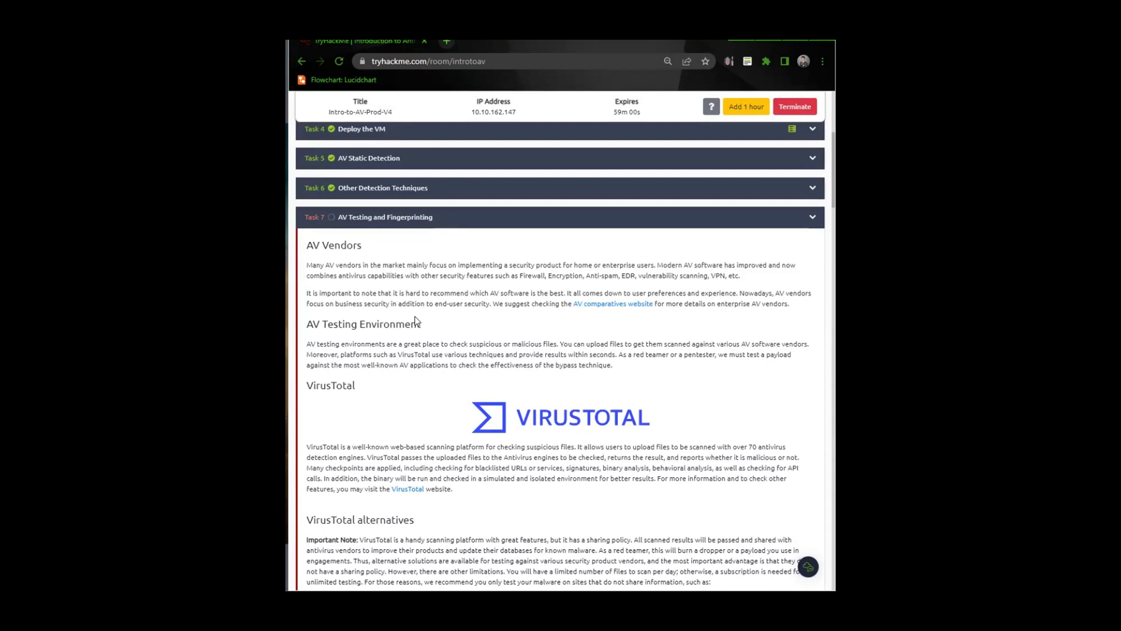
# Read the VirusTotal, VirusTotal alternatives and Fingerprinting AV software sections, highlighting the table of antivirus, service and process names.
pyautogui.scroll(-2, 416, 318)
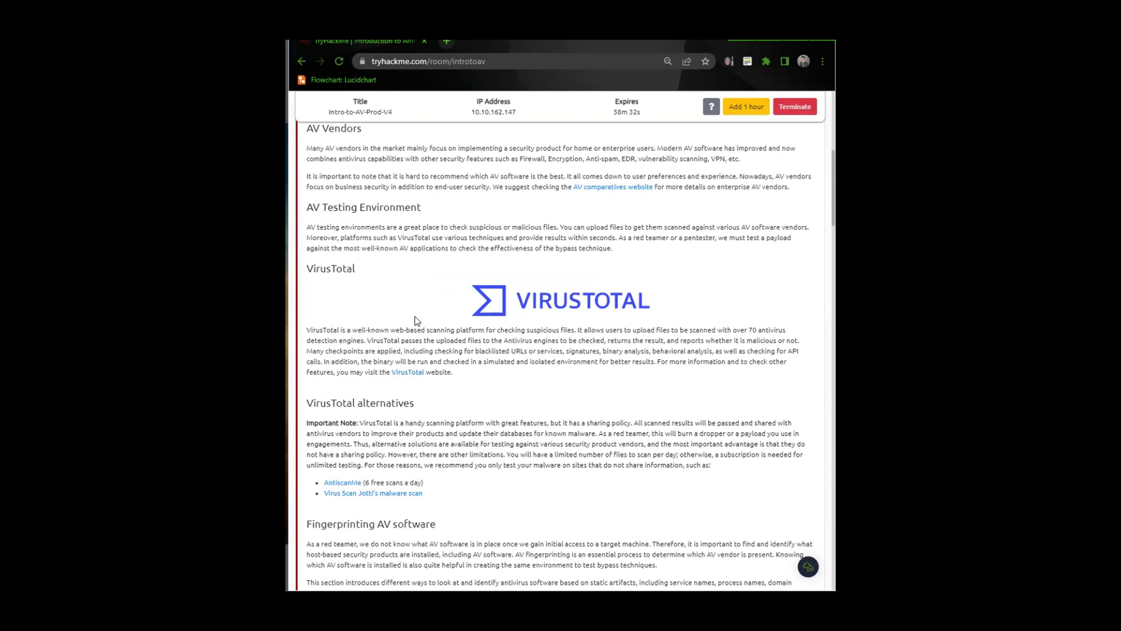
pyautogui.scroll(-2, 415, 317)
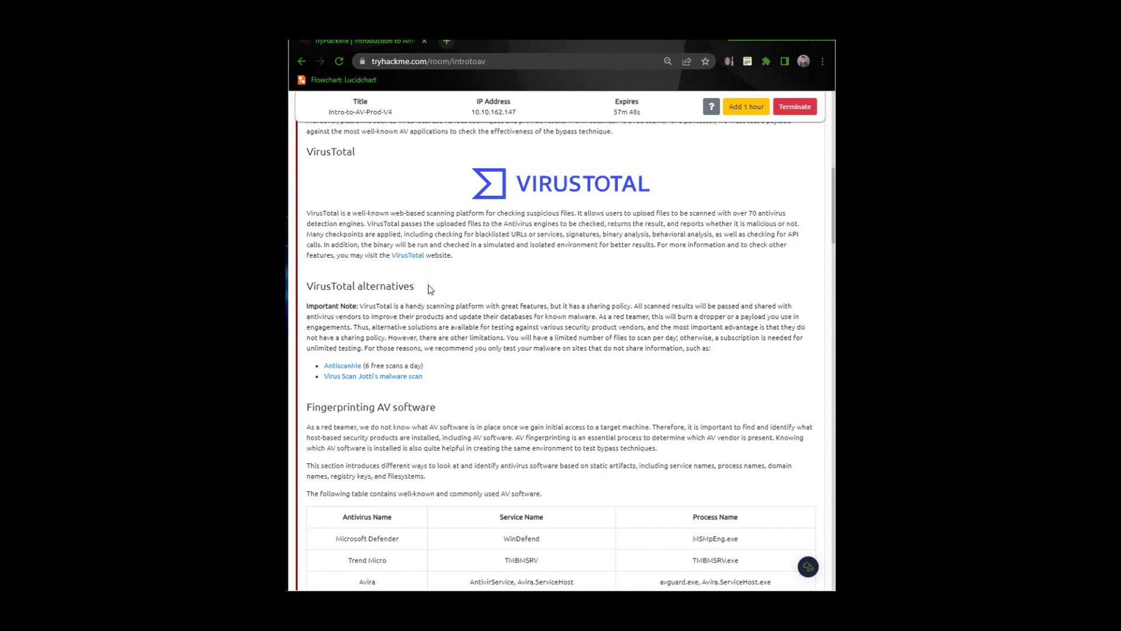
pyautogui.scroll(-2, 429, 285)
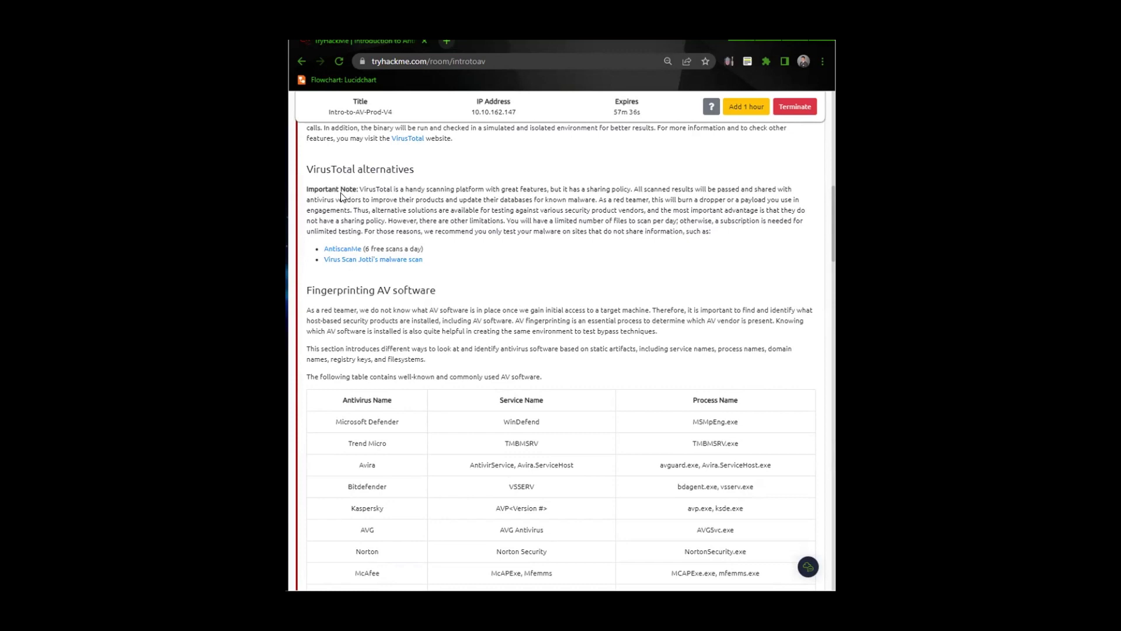
pyautogui.scroll(-1, 355, 213)
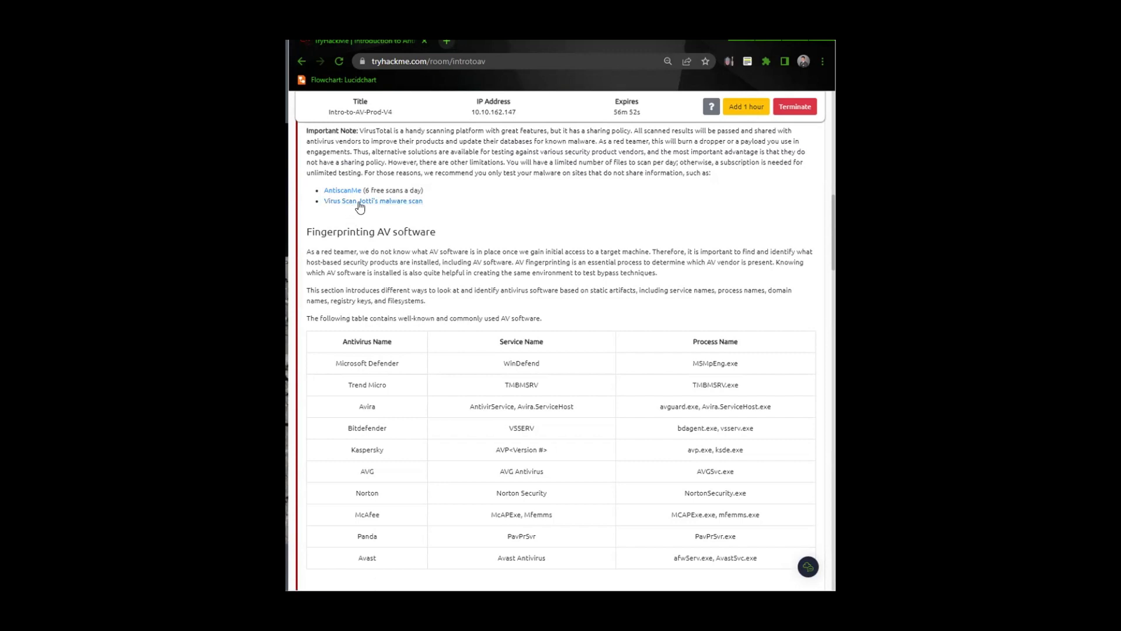
pyautogui.scroll(-1, 391, 222)
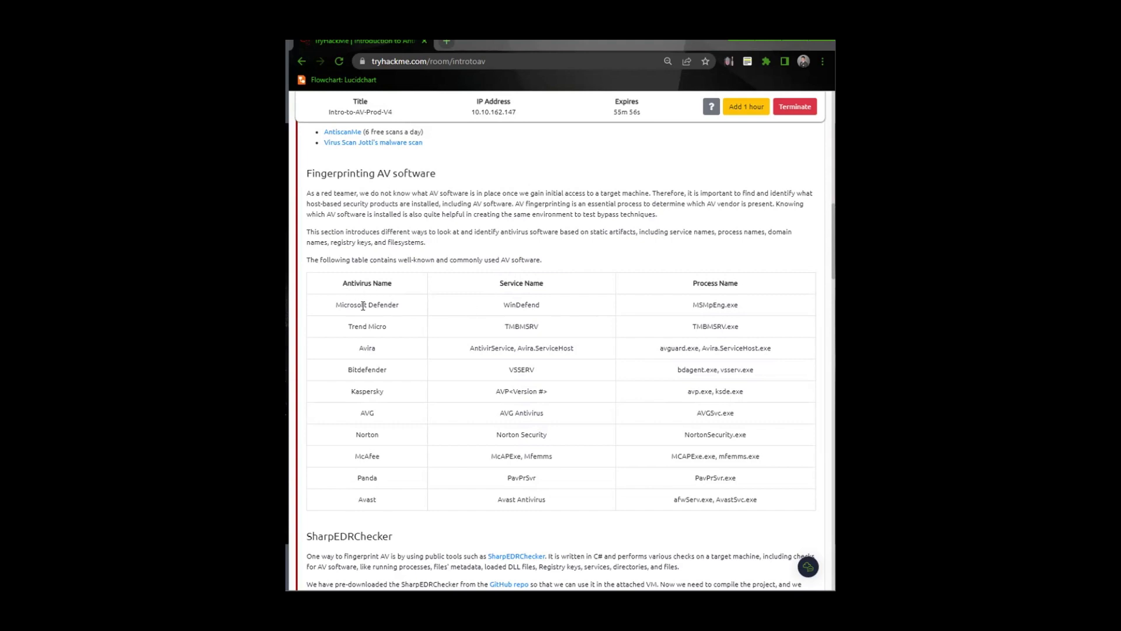
pyautogui.moveTo(328, 303); pyautogui.dragTo(782, 501)
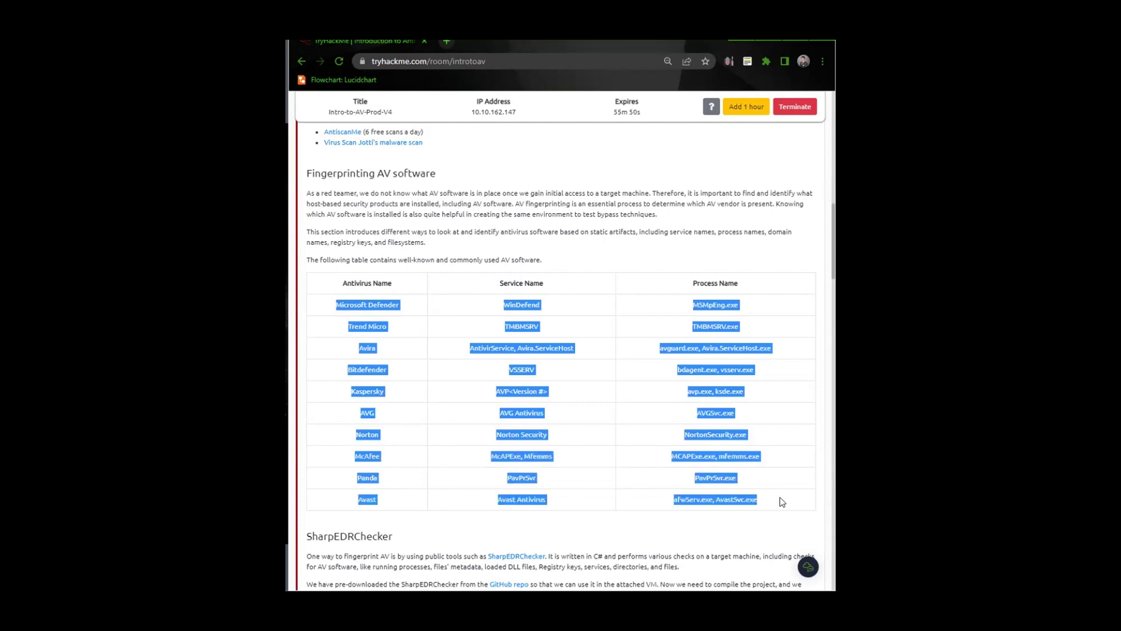
pyautogui.scroll(-1, 588, 438)
# Read the SharpEDRChecker section on compiling and running the tool, highlighting the C:\Users\thm\Desktop\Files directory sentence.
pyautogui.scroll(-5, 588, 438)
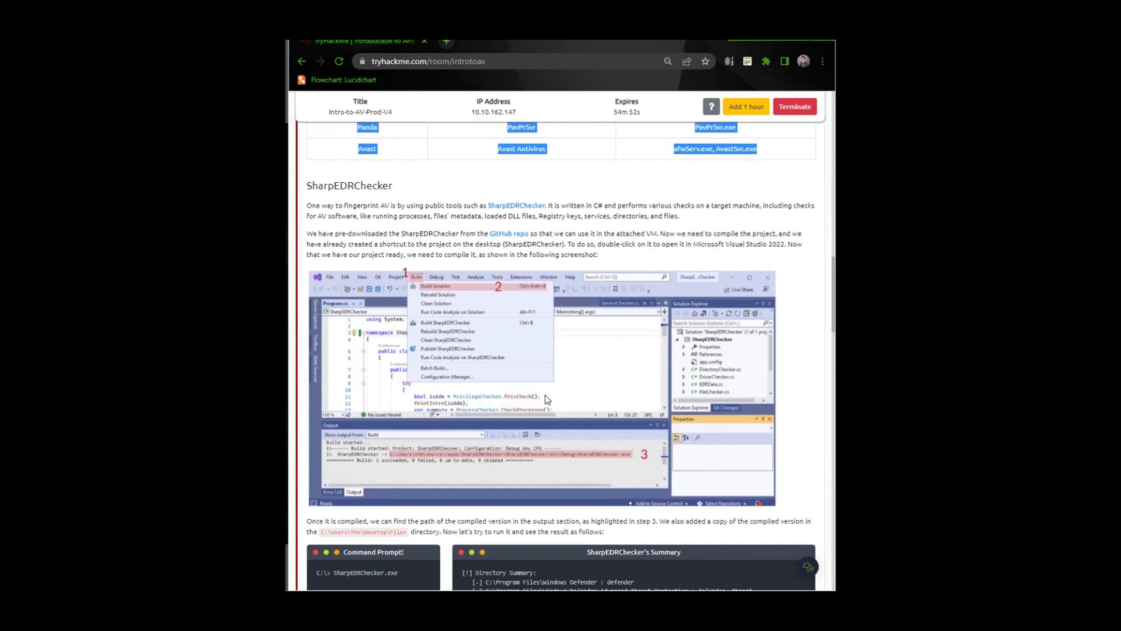
pyautogui.scroll(-3, 548, 396)
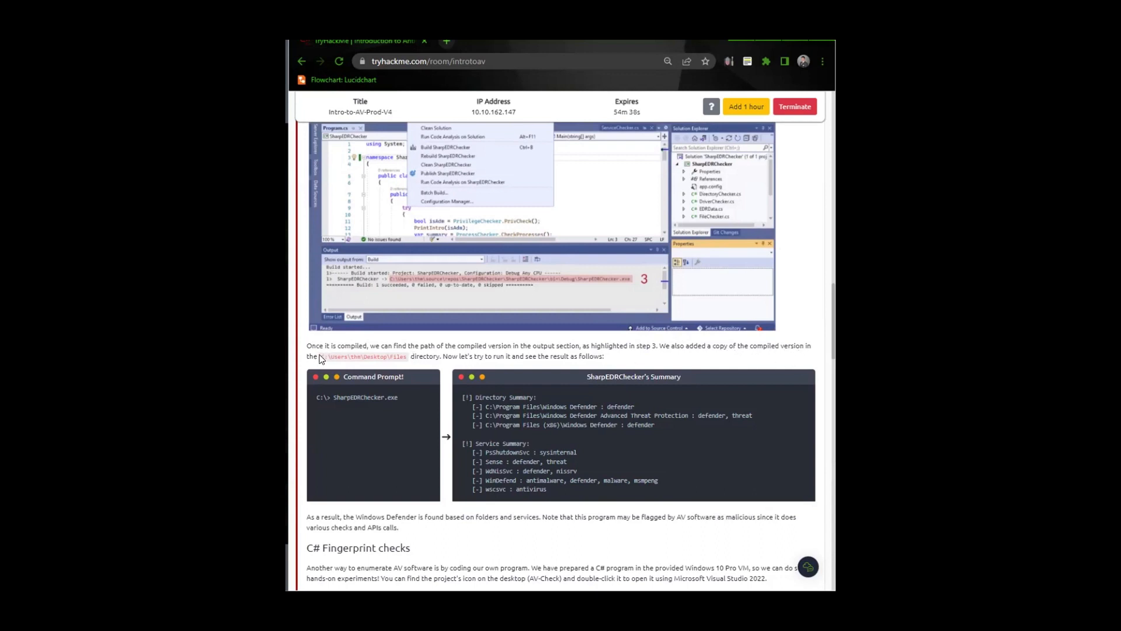
pyautogui.moveTo(321, 359); pyautogui.dragTo(610, 360)
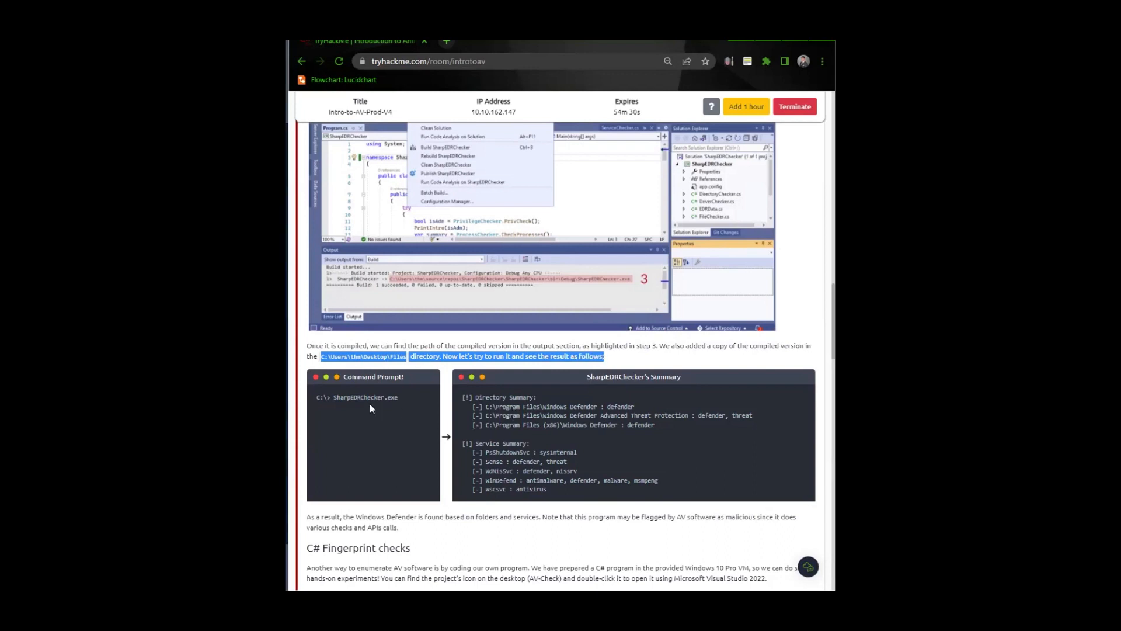
pyautogui.scroll(-3, 414, 412)
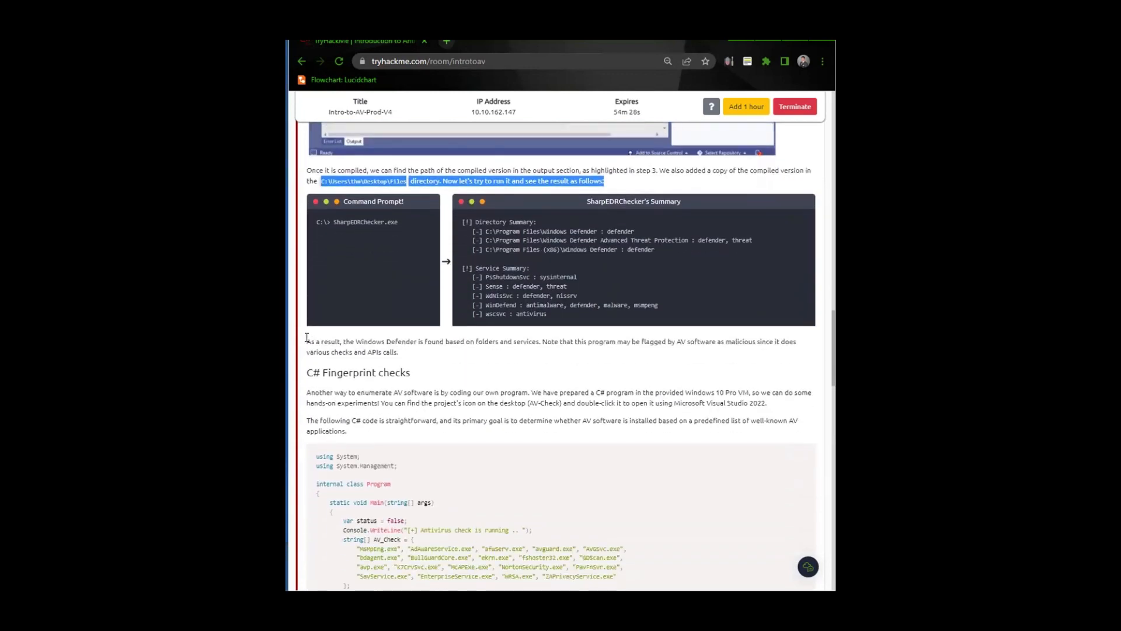
# Read the SharpEDRChecker conclusion and the introduction to C# Fingerprint checks, highlighting the text down to the code listing.
pyautogui.moveTo(307, 337); pyautogui.dragTo(445, 399)
pyautogui.moveTo(460, 396); pyautogui.dragTo(412, 414)
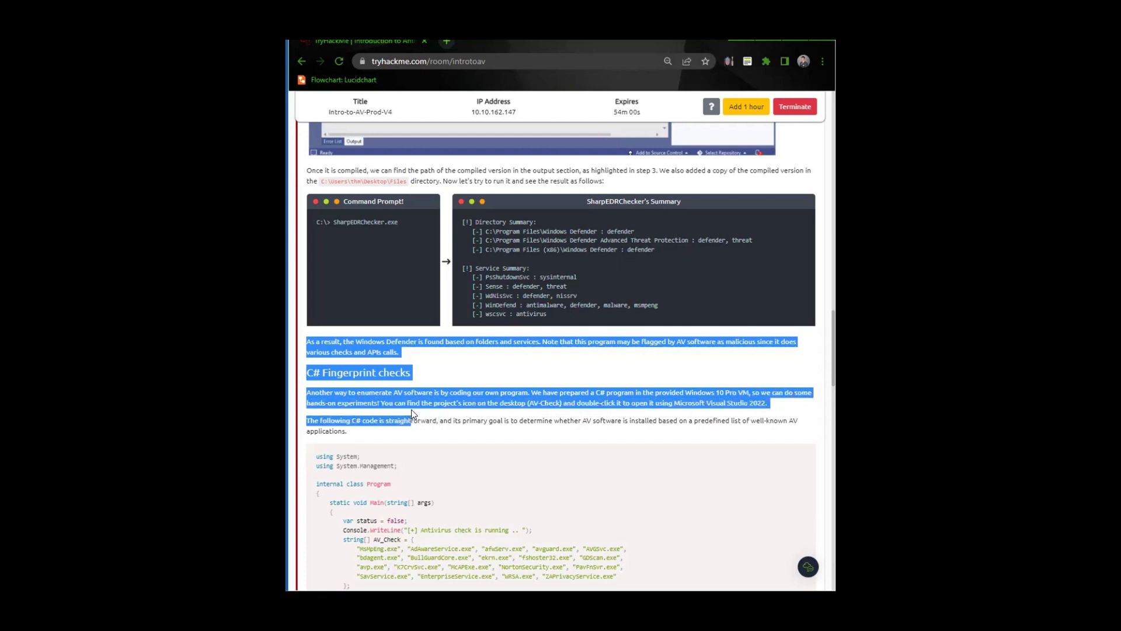
pyautogui.moveTo(551, 412); pyautogui.dragTo(798, 431)
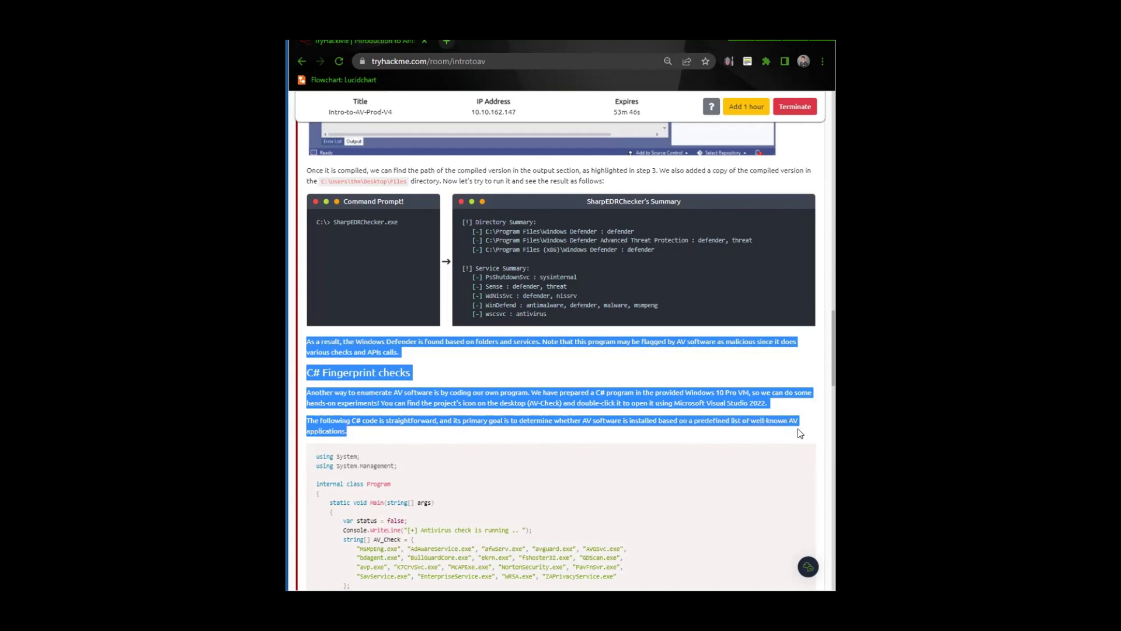
pyautogui.scroll(-4, 580, 471)
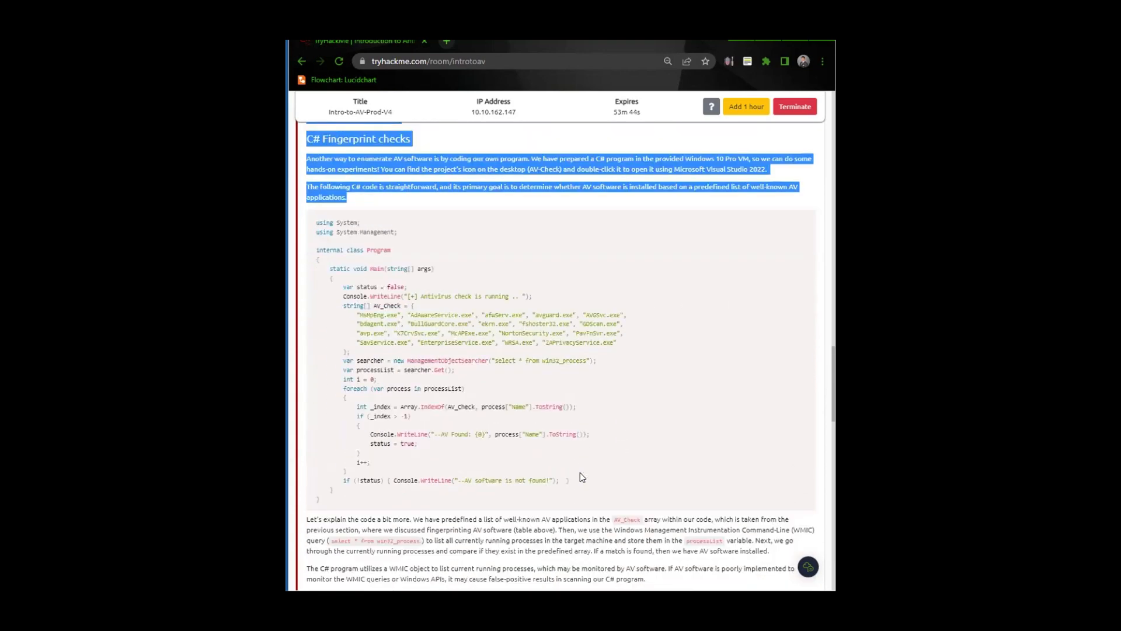
# Examine the C# AV-check code, highlighting the using directives, console message, AV_Check array and foreach loop.
pyautogui.moveTo(314, 221); pyautogui.dragTo(393, 248)
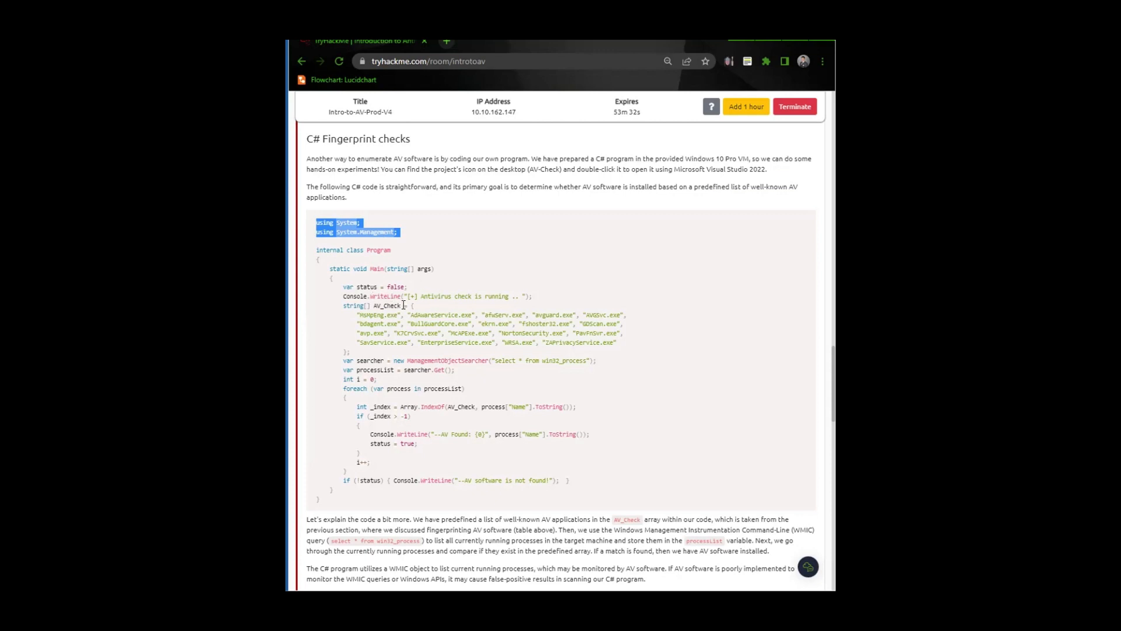
pyautogui.click(399, 323)
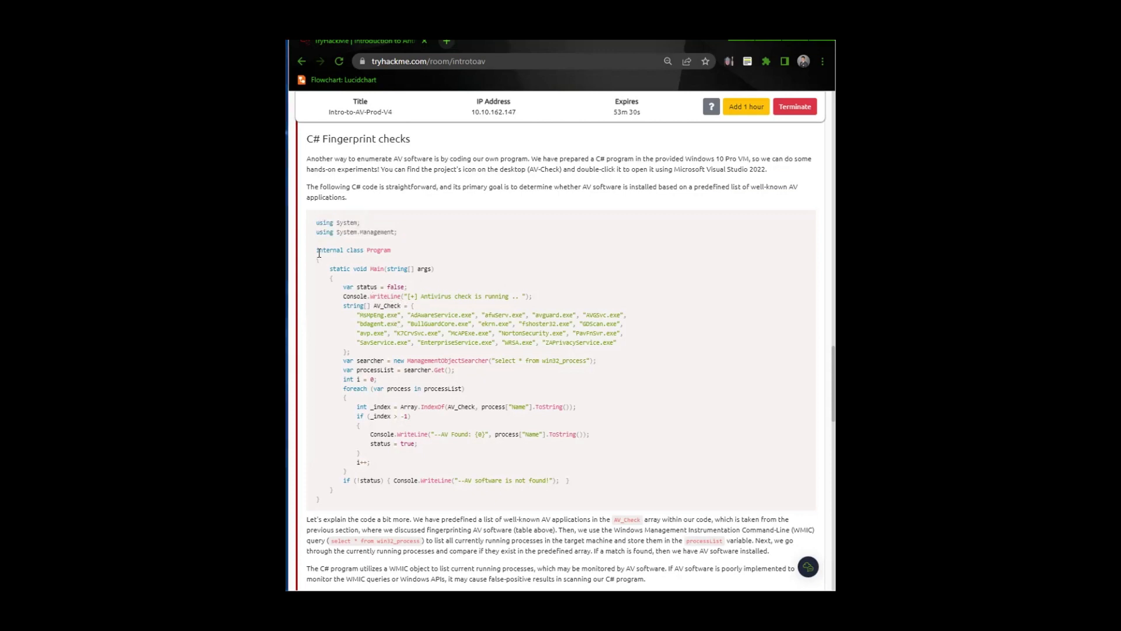
pyautogui.moveTo(311, 248); pyautogui.dragTo(505, 297)
pyautogui.click(415, 297)
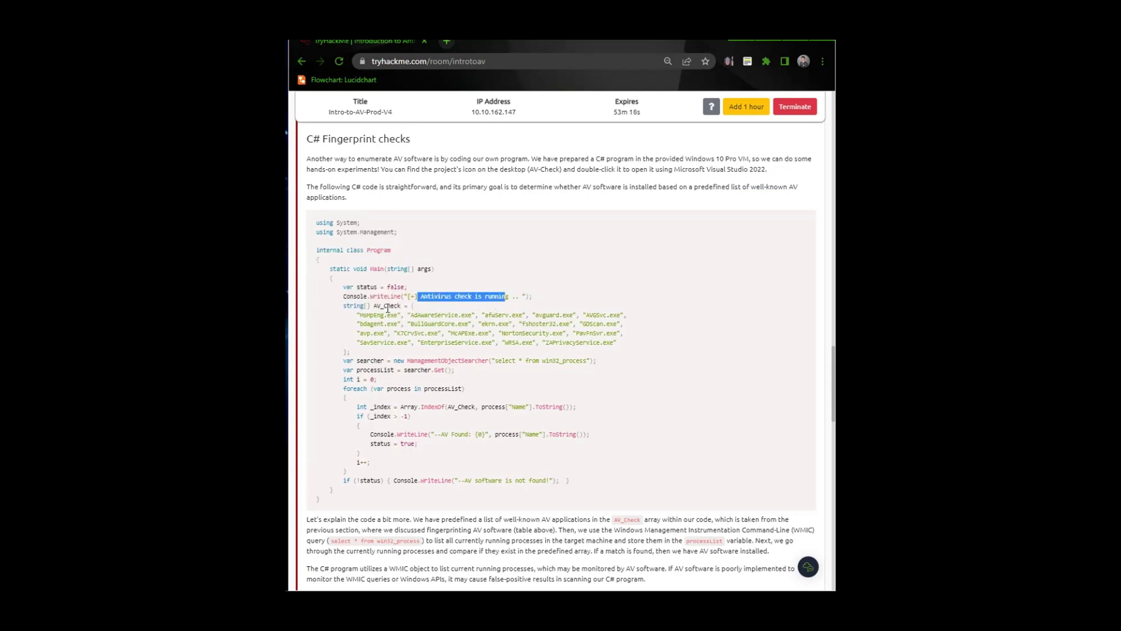
pyautogui.moveTo(355, 311); pyautogui.dragTo(619, 344)
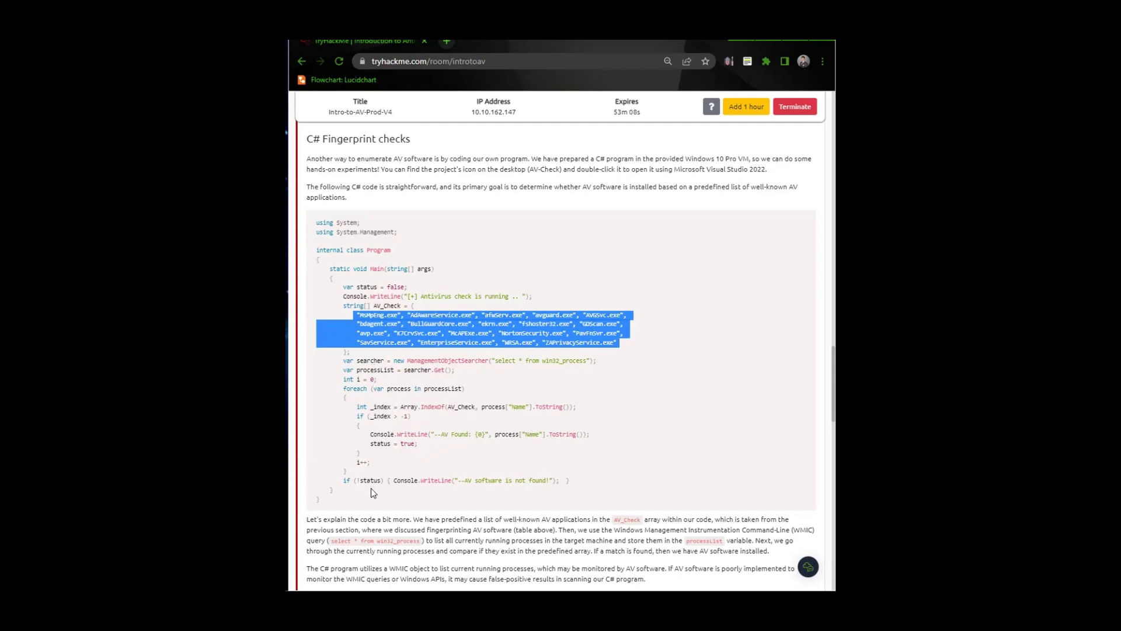
pyautogui.scroll(-1, 401, 496)
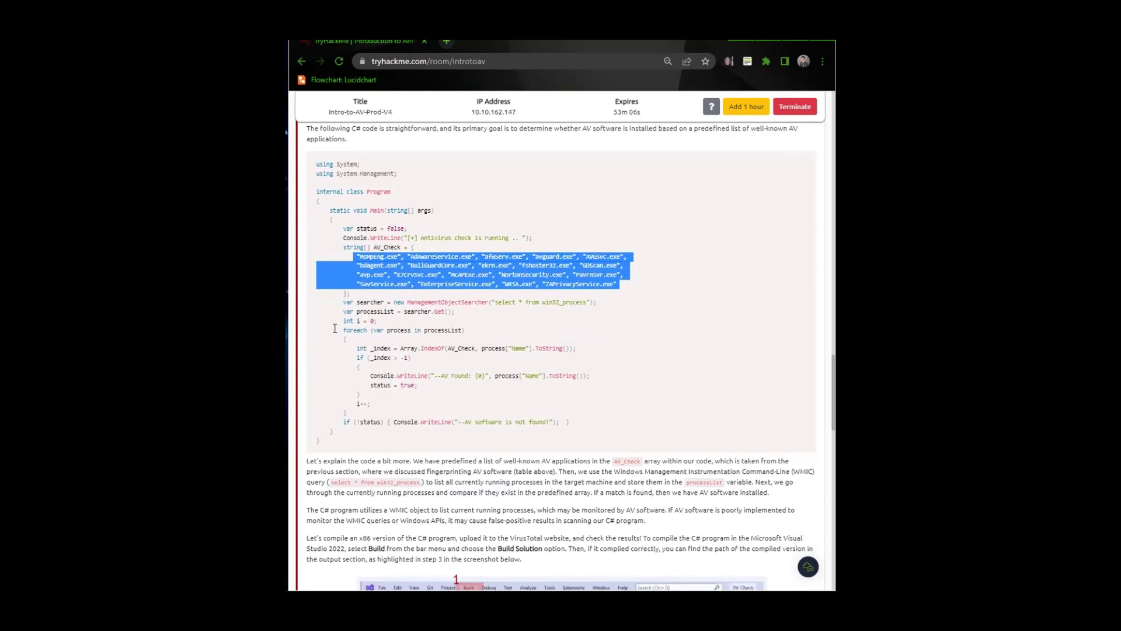
pyautogui.moveTo(335, 329); pyautogui.dragTo(500, 431)
pyautogui.scroll(-2, 409, 420)
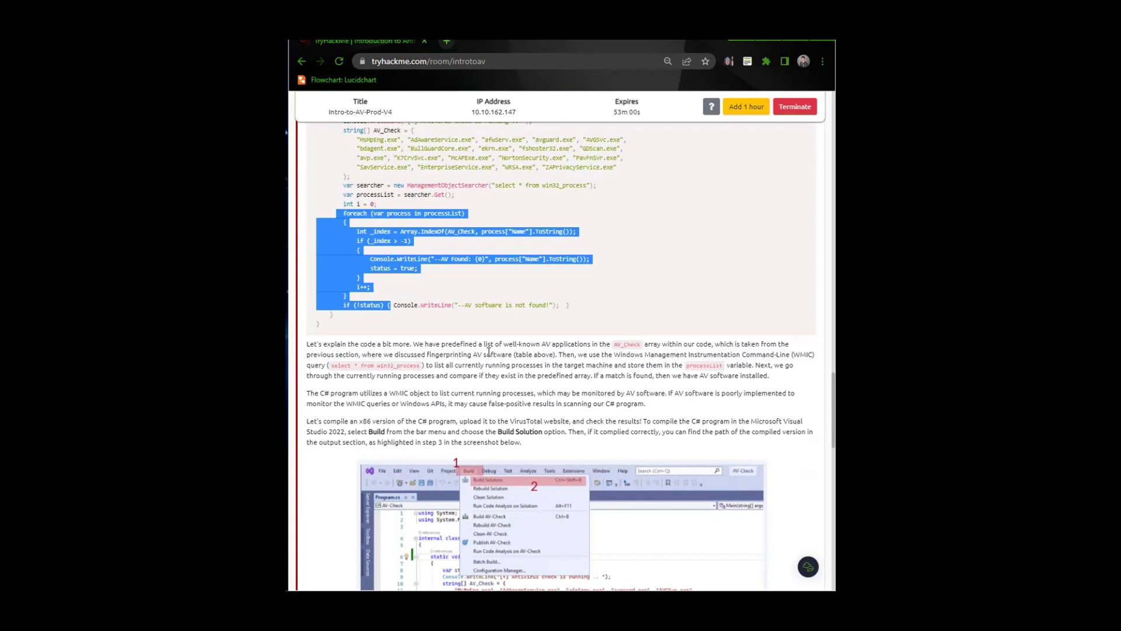
# Compare the code explanation with the listing, highlighting the AV_Check entries, the "select * from win32_process" query and the WMIC false-positive paragraph.
pyautogui.scroll(2, 528, 362)
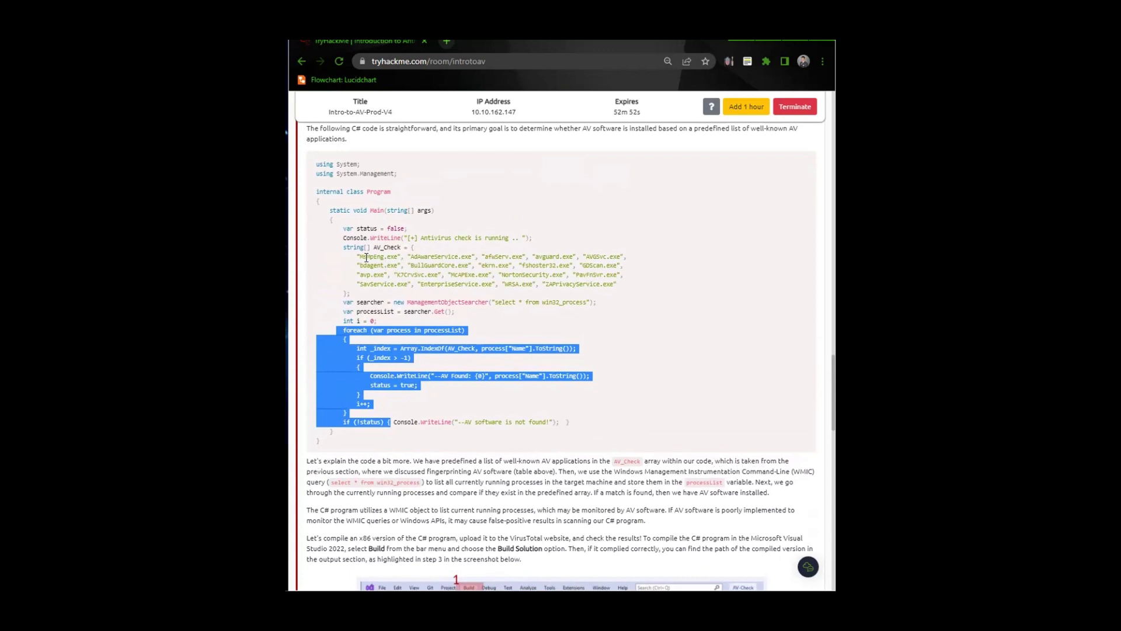
pyautogui.moveTo(350, 252); pyautogui.dragTo(576, 284)
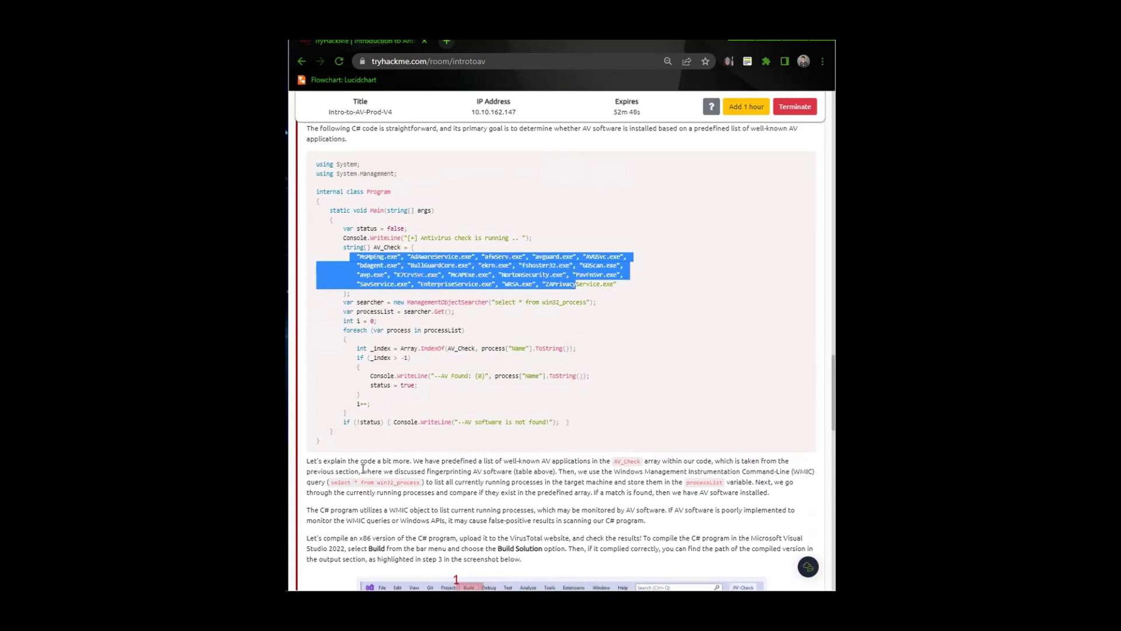
pyautogui.moveTo(363, 470); pyautogui.dragTo(426, 489)
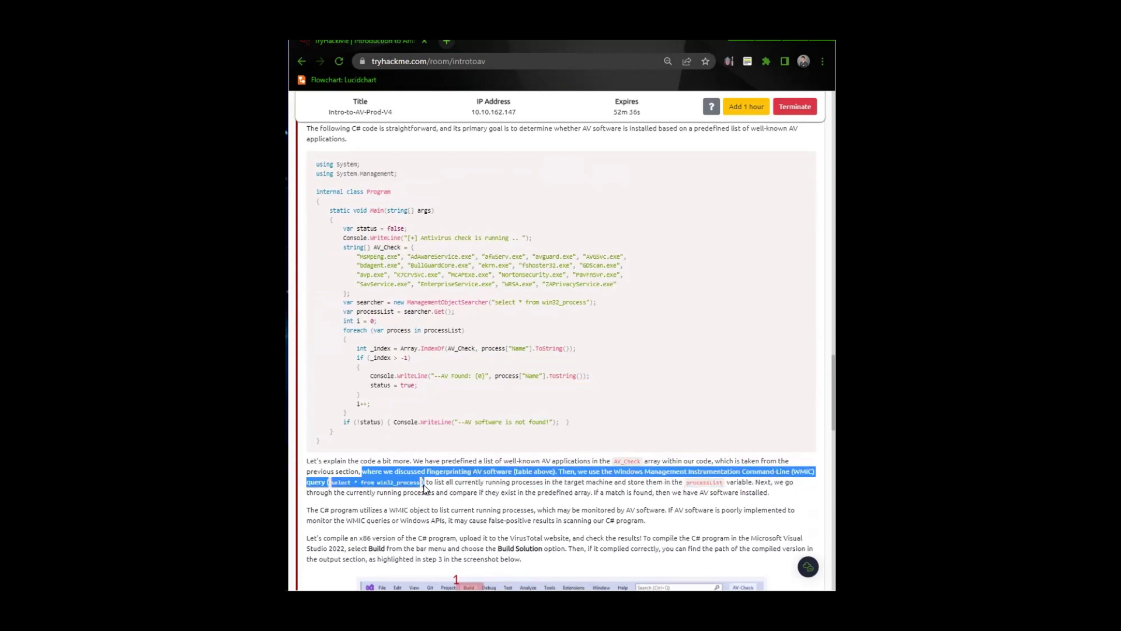
pyautogui.moveTo(492, 300); pyautogui.dragTo(588, 303)
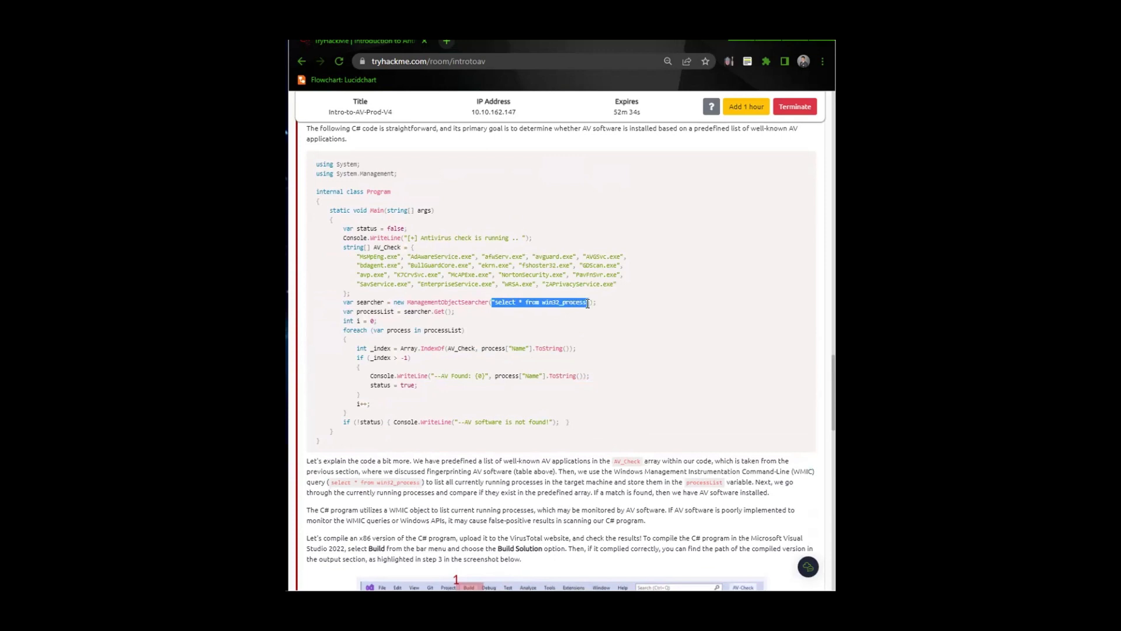
pyautogui.moveTo(423, 482); pyautogui.dragTo(739, 483)
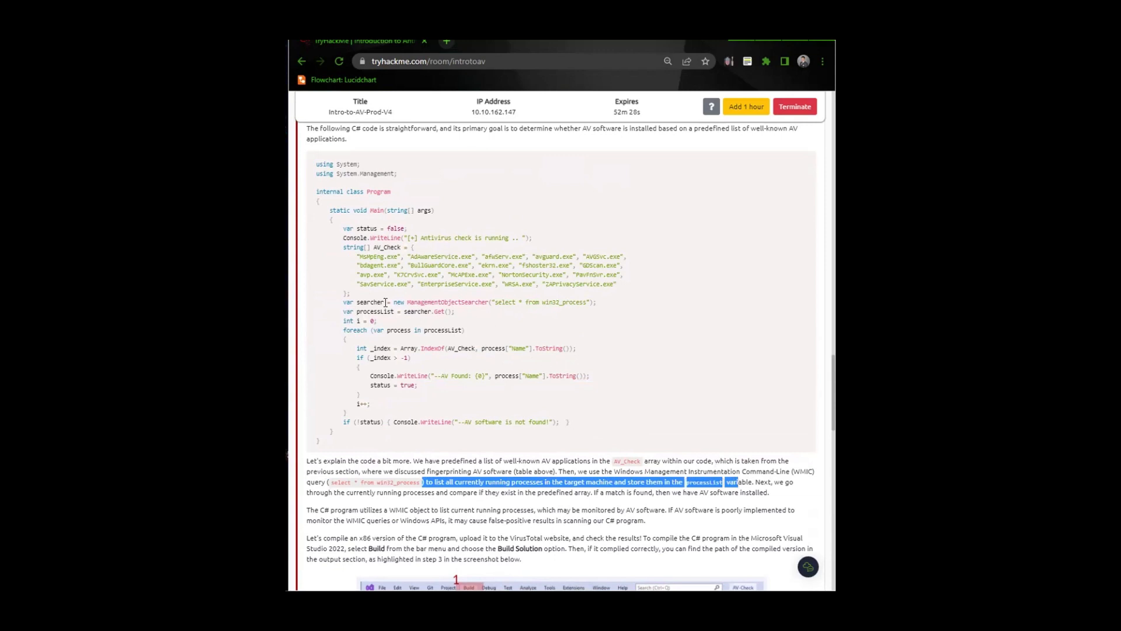
pyautogui.moveTo(391, 311); pyautogui.dragTo(358, 320)
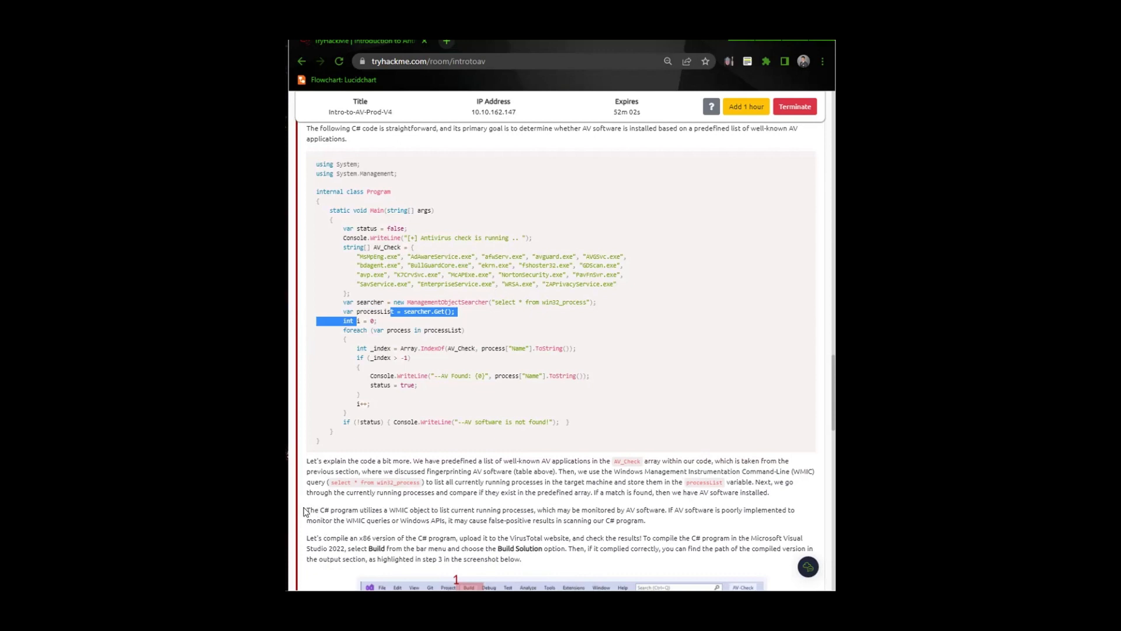
pyautogui.moveTo(306, 510); pyautogui.dragTo(647, 521)
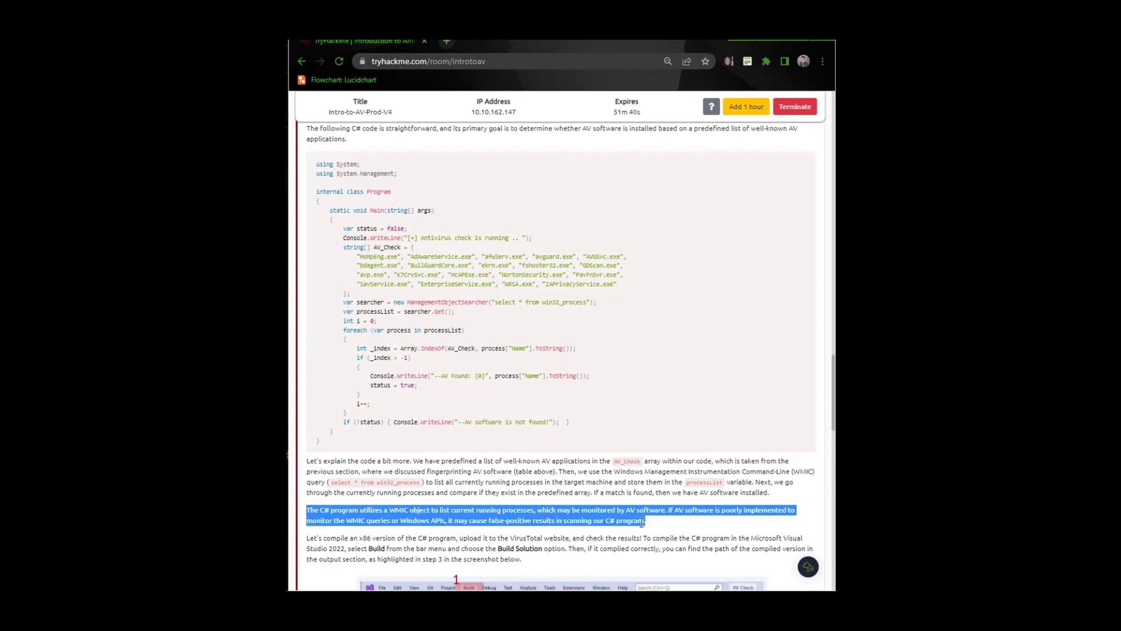
# Read the instructions for compiling the x86 C# program in Visual Studio 2022 and uploading it to VirusTotal, highlighting the paragraph.
pyautogui.scroll(-2, 597, 518)
pyautogui.scroll(-1, 597, 517)
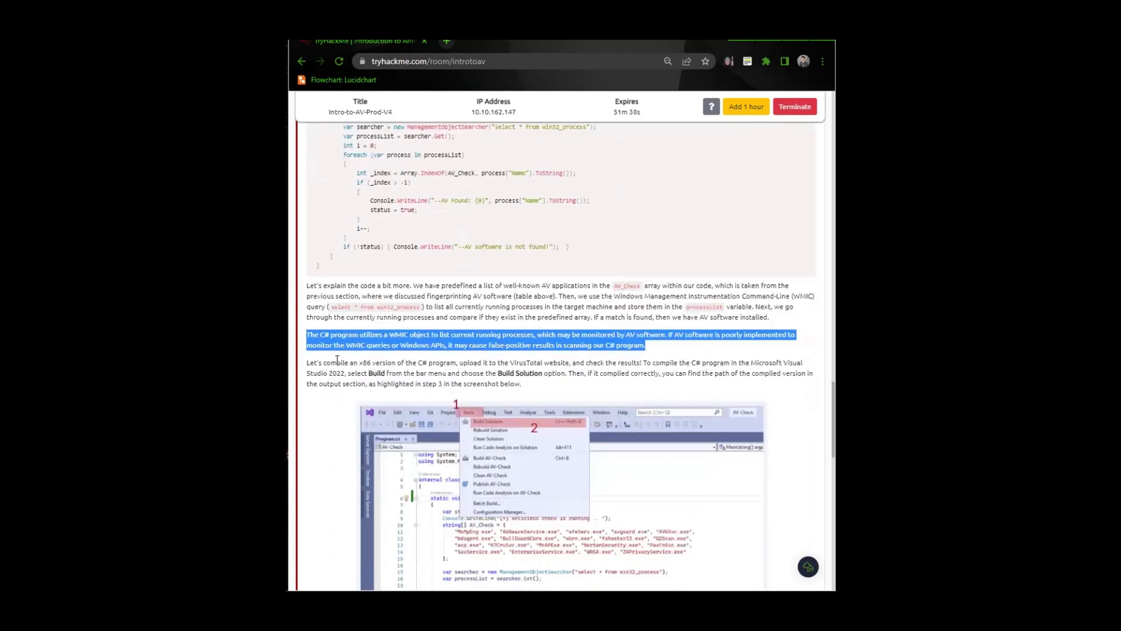
pyautogui.moveTo(382, 360); pyautogui.dragTo(723, 383)
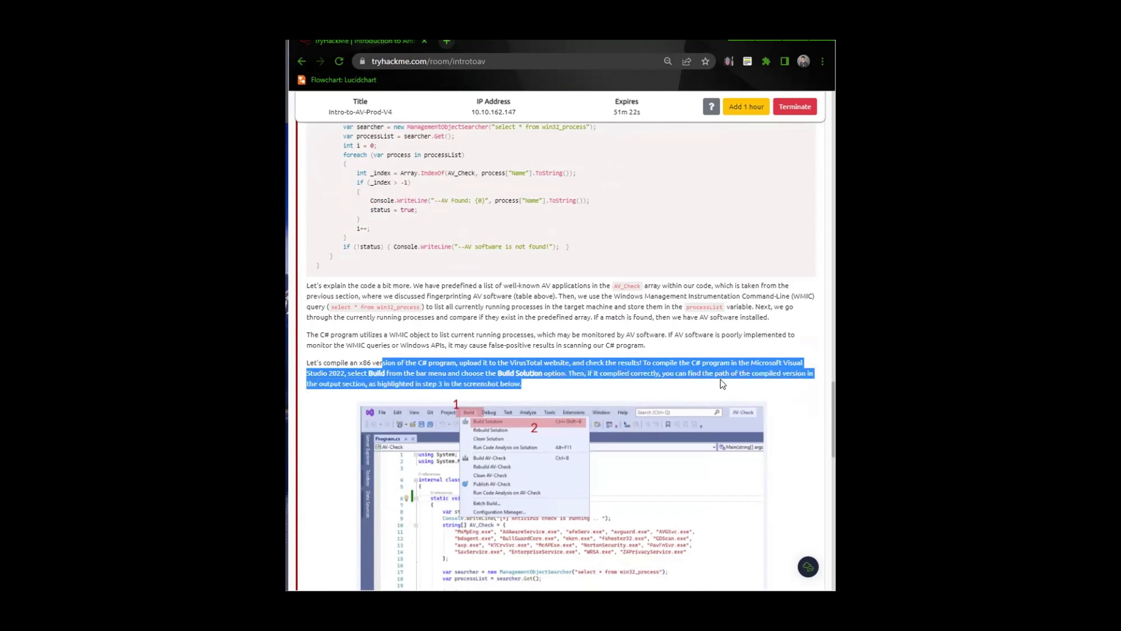
# Read the paragraph on VirusTotal's false-positive results for the x86 AV-Check program, highlighting it and comparing it with the build screenshot.
pyautogui.scroll(-8, 565, 391)
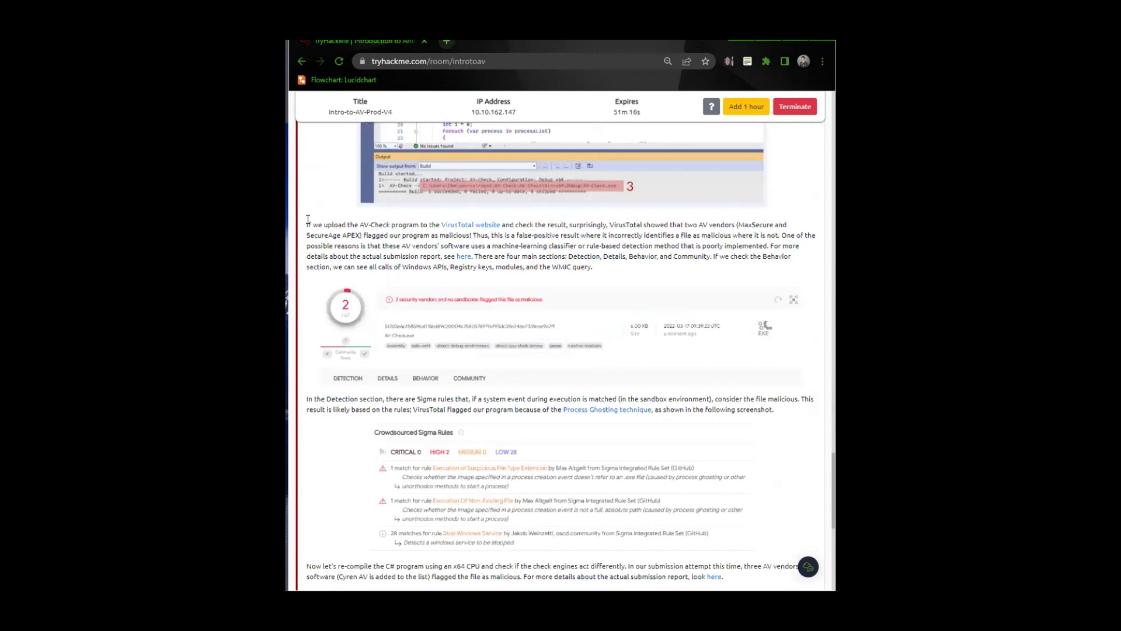
pyautogui.moveTo(307, 220); pyautogui.dragTo(471, 237)
pyautogui.scroll(4, 471, 299)
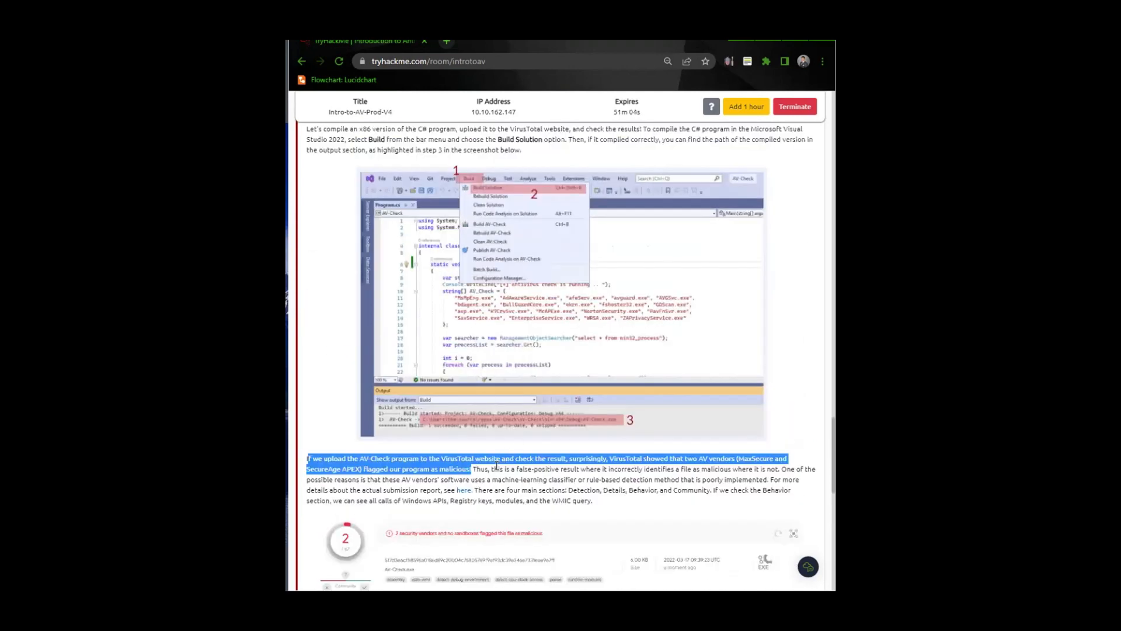
pyautogui.scroll(-3, 595, 467)
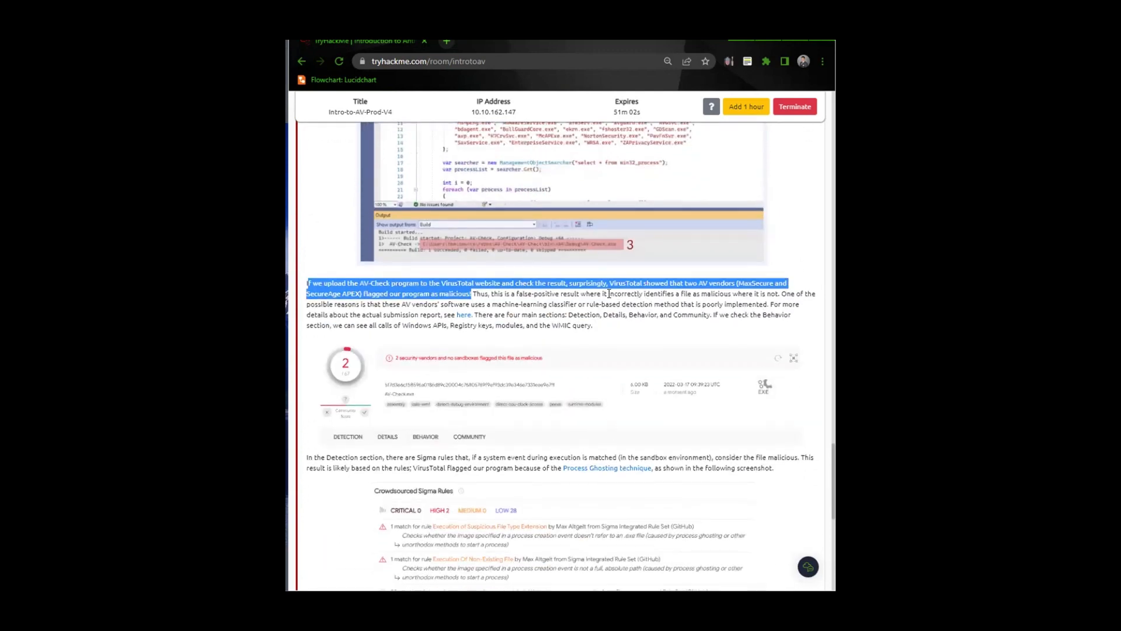
pyautogui.moveTo(606, 294); pyautogui.dragTo(543, 300)
pyautogui.moveTo(567, 301); pyautogui.dragTo(594, 324)
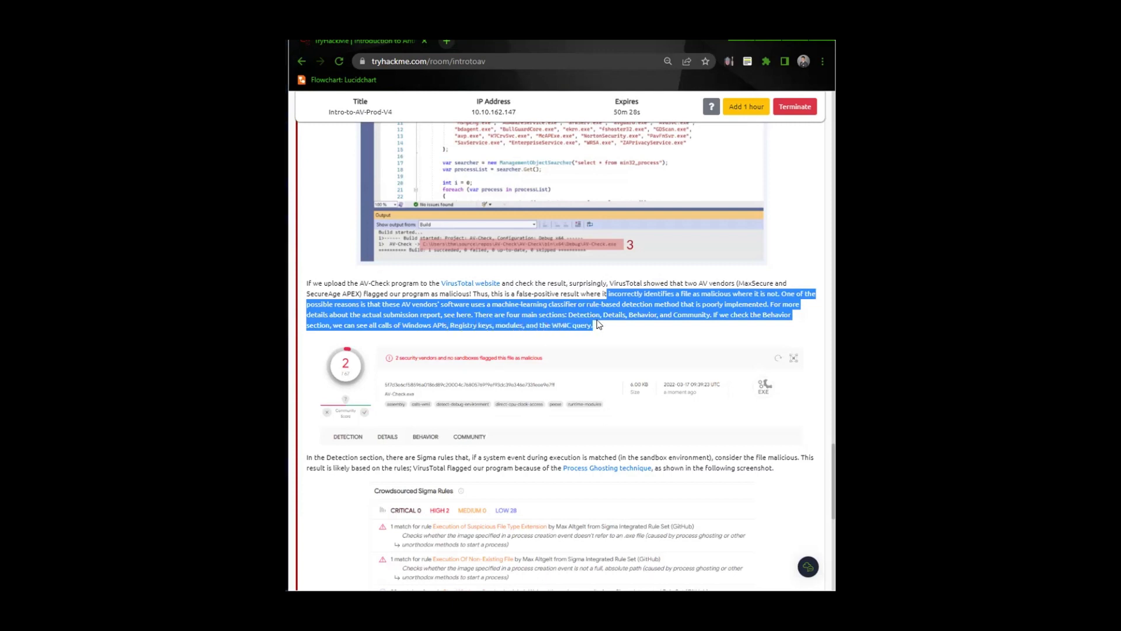
# Read the Detection section paragraph on Sigma rules and the Process Ghosting technique, highlighting its text.
pyautogui.scroll(-4, 579, 342)
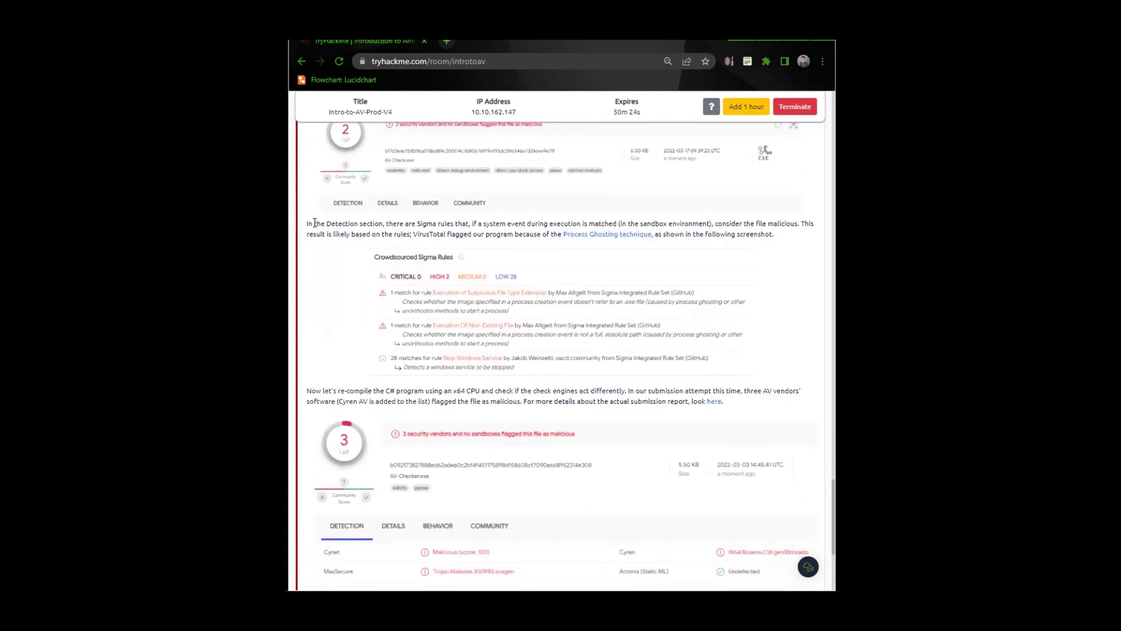
pyautogui.moveTo(307, 223); pyautogui.dragTo(419, 233)
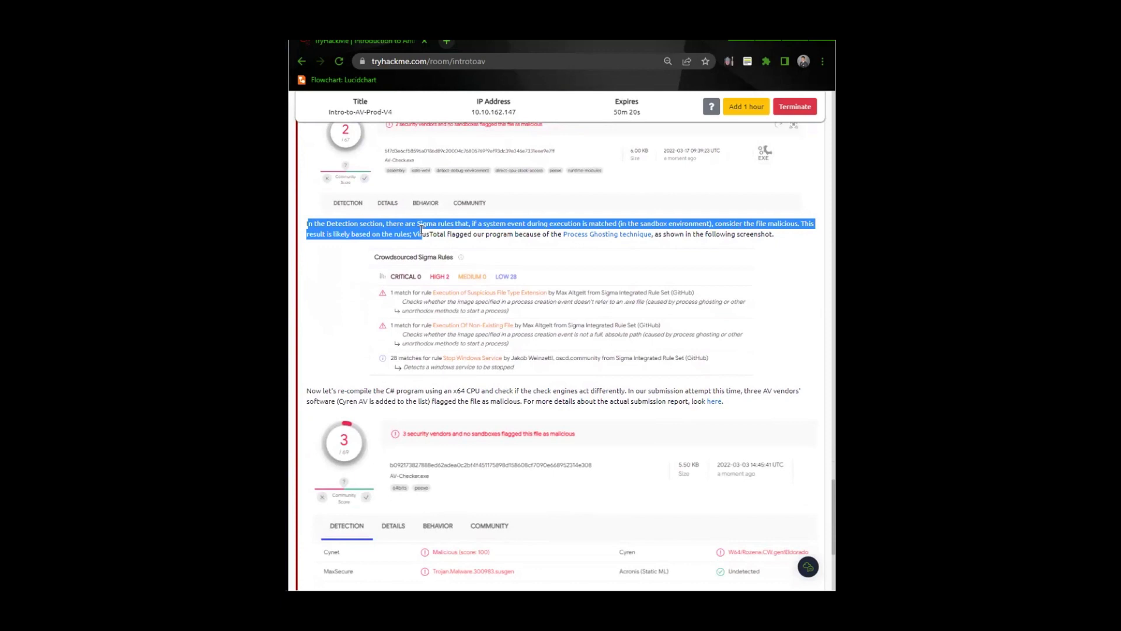
pyautogui.moveTo(424, 233); pyautogui.dragTo(783, 237)
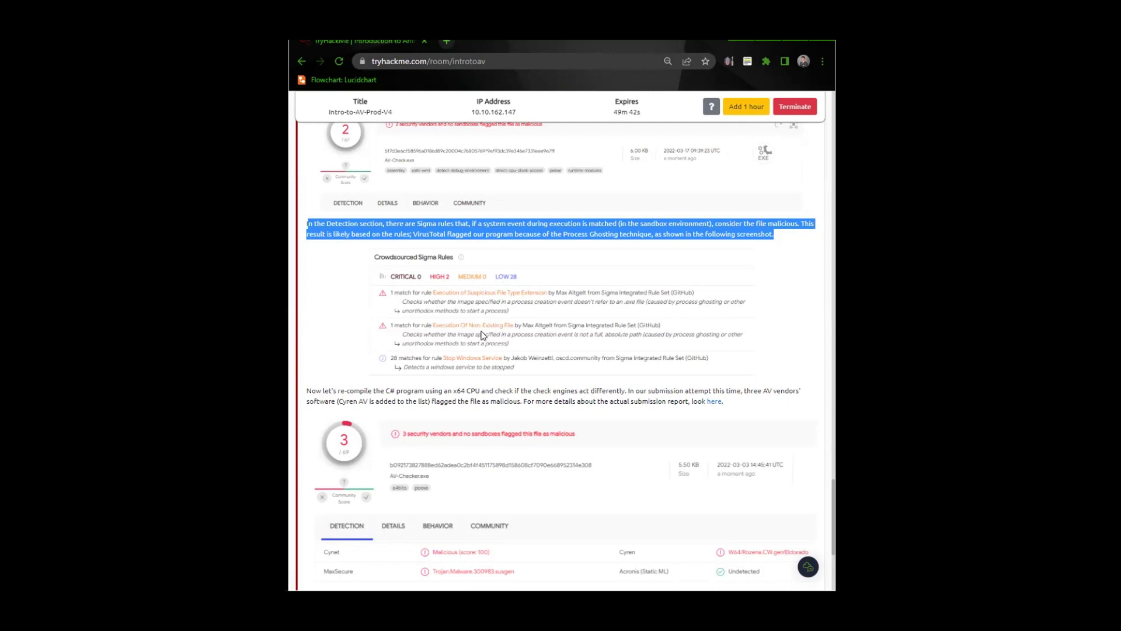
# Read the x64 recompilation results and the note about VirusTotal sharing submission reports, highlighting both passages.
pyautogui.scroll(-2, 481, 345)
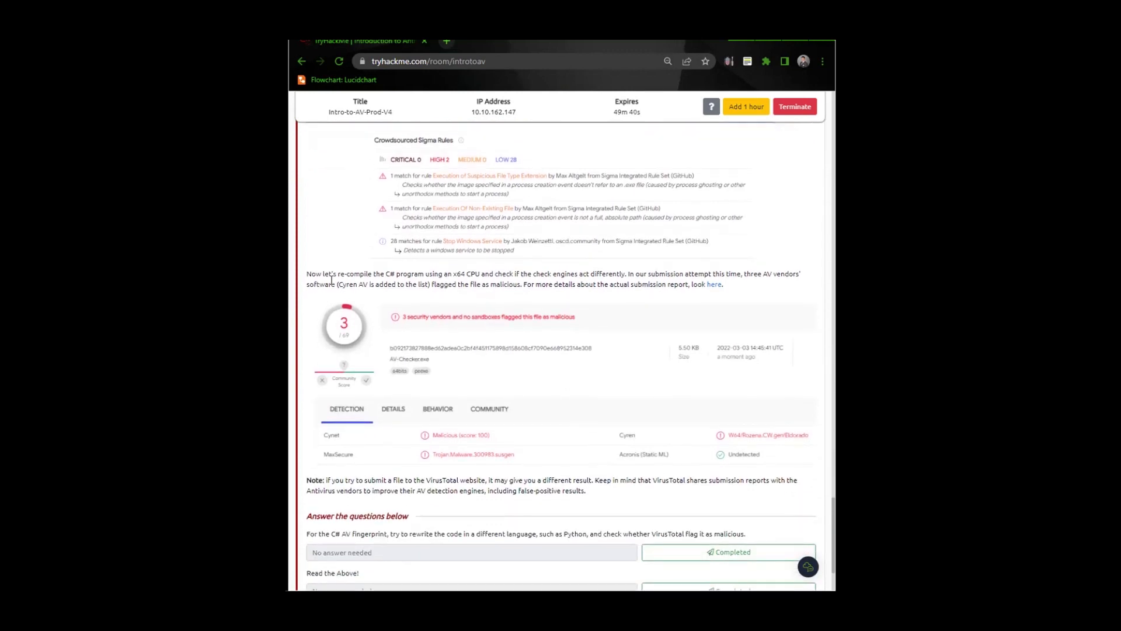
pyautogui.moveTo(313, 273); pyautogui.dragTo(718, 285)
pyautogui.scroll(-2, 535, 381)
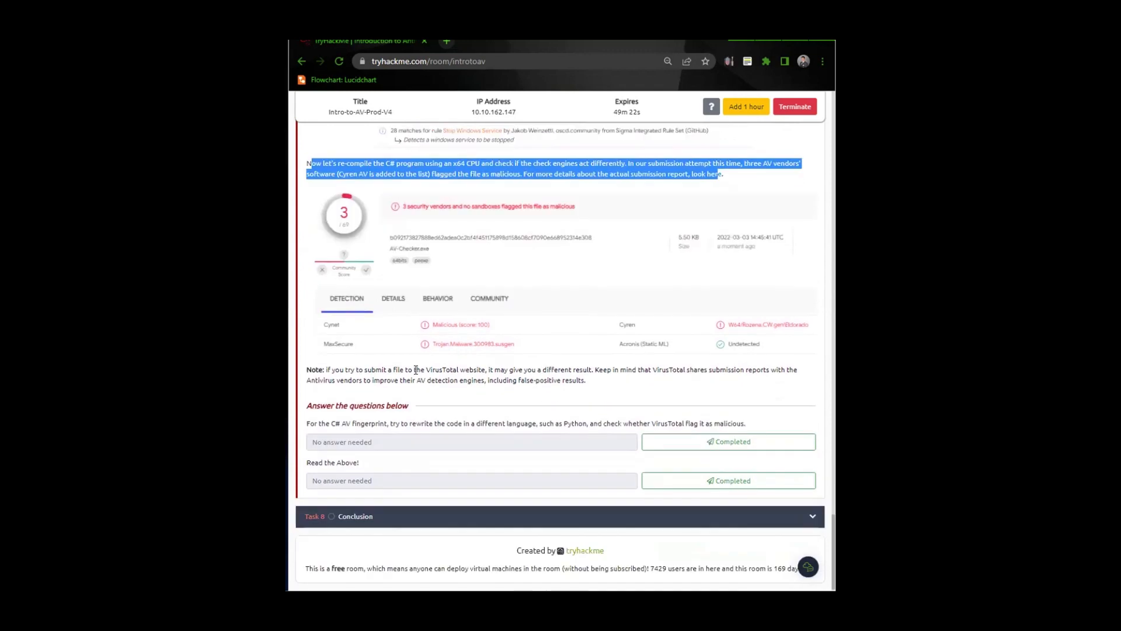
pyautogui.moveTo(308, 372); pyautogui.dragTo(593, 387)
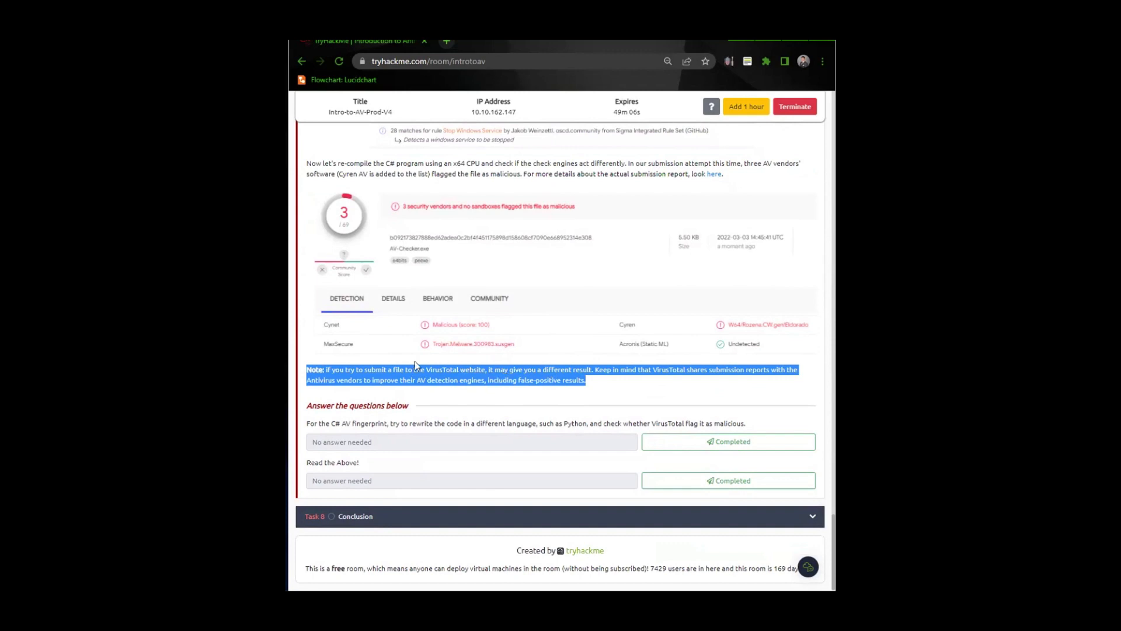
pyautogui.click(326, 374)
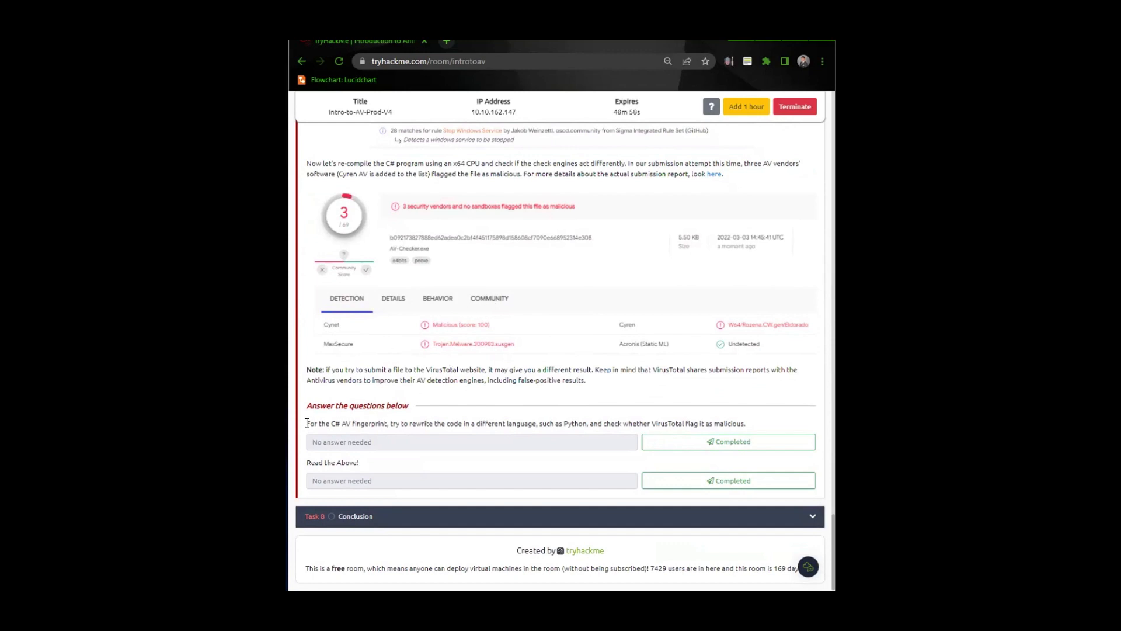
# Read the two Task 7 questions, highlighting their text, and mark both as completed.
pyautogui.moveTo(300, 424); pyautogui.dragTo(741, 419)
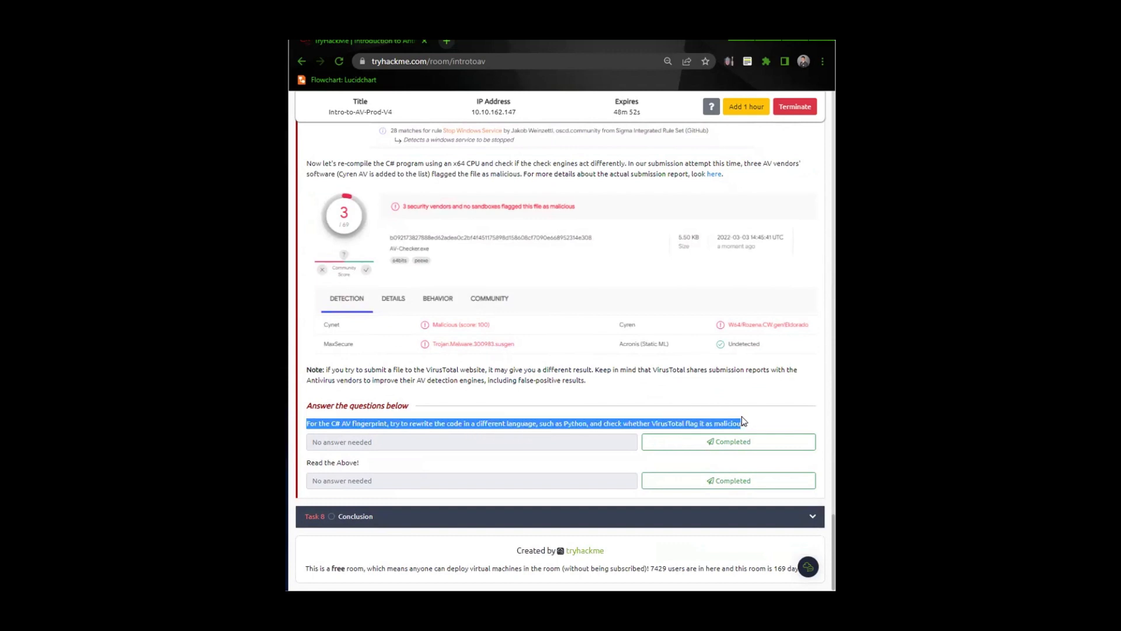
pyautogui.moveTo(367, 466); pyautogui.dragTo(315, 462)
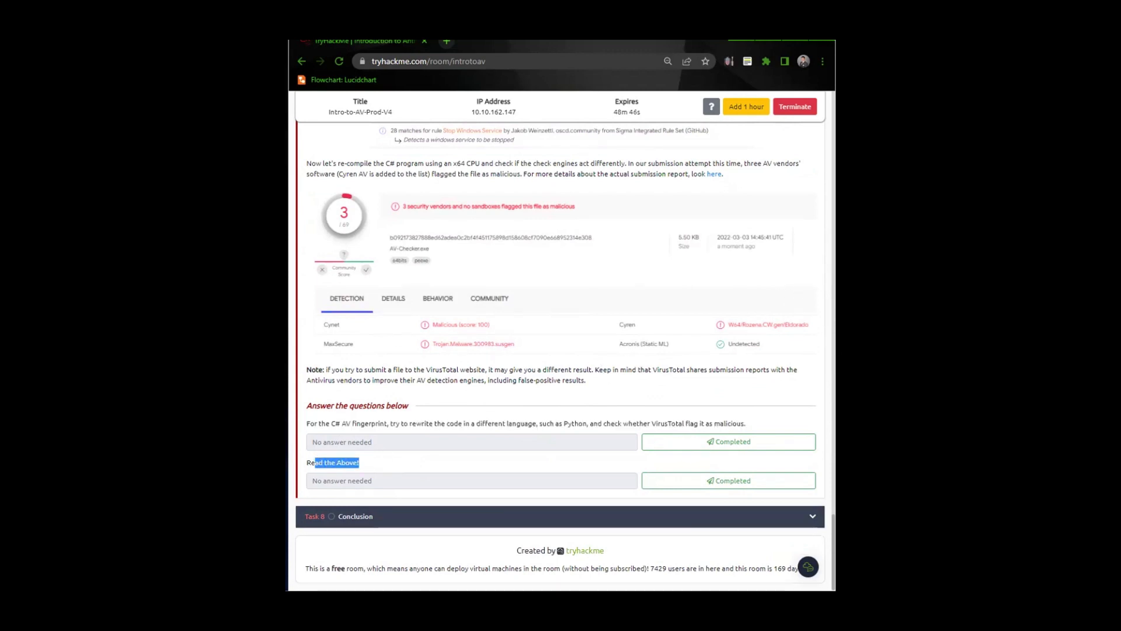
pyautogui.hotkey('alt', 'Tab')
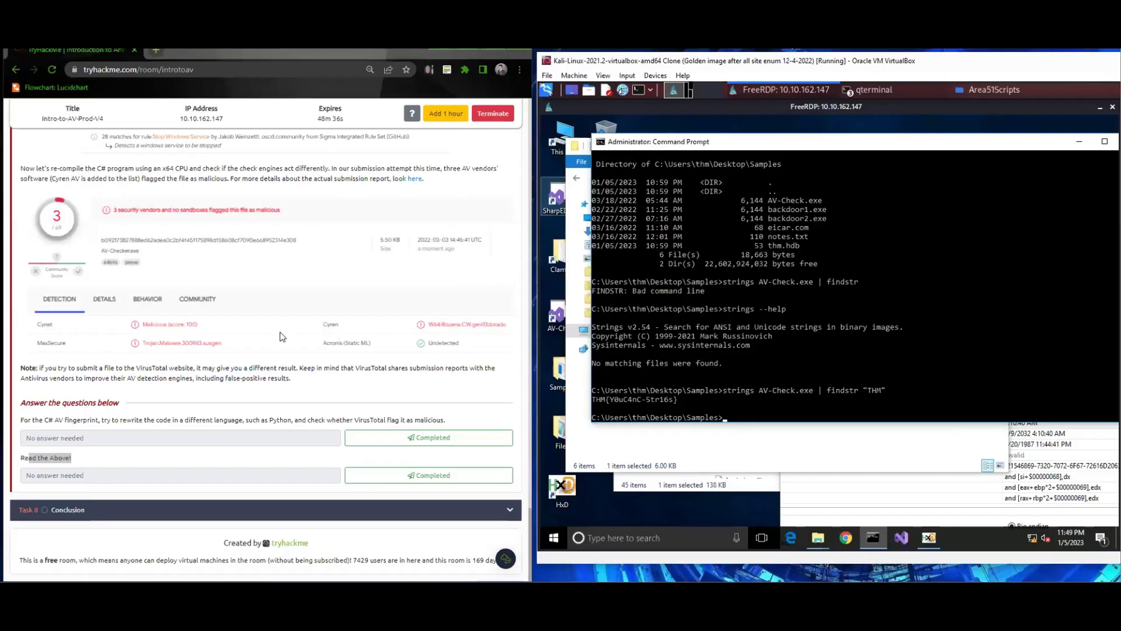
pyautogui.click(684, 442)
pyautogui.click(388, 475)
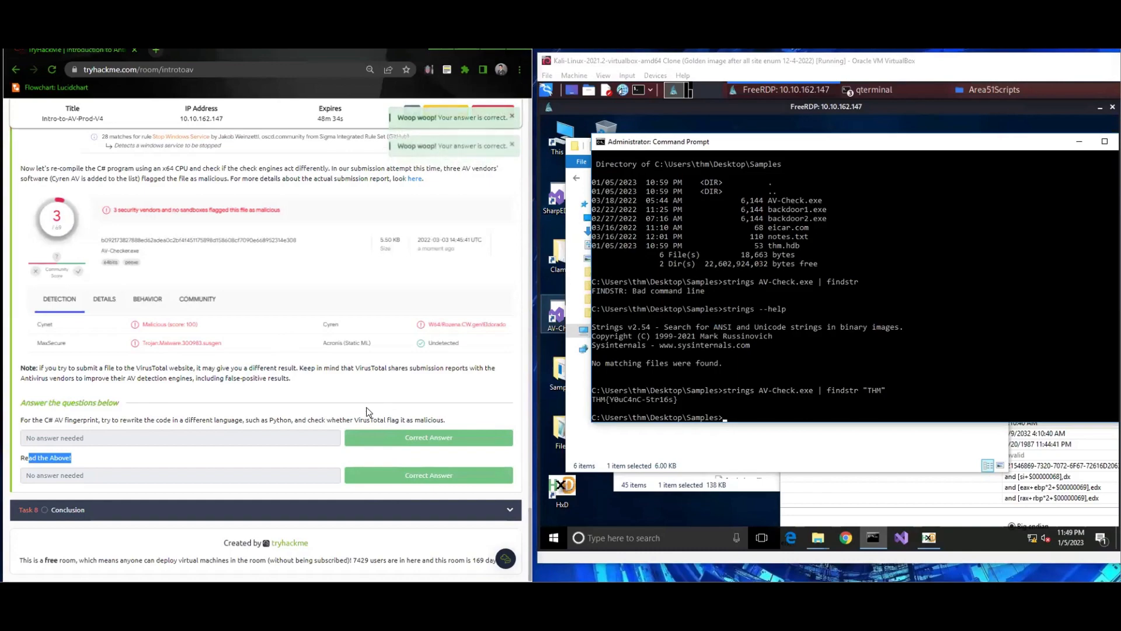
# Review the Task 7 material from AV Vendors and VirusTotal through the antivirus table to the SharpEDRChecker compilation instructions.
pyautogui.scroll(7, 366, 413)
pyautogui.scroll(10, 364, 411)
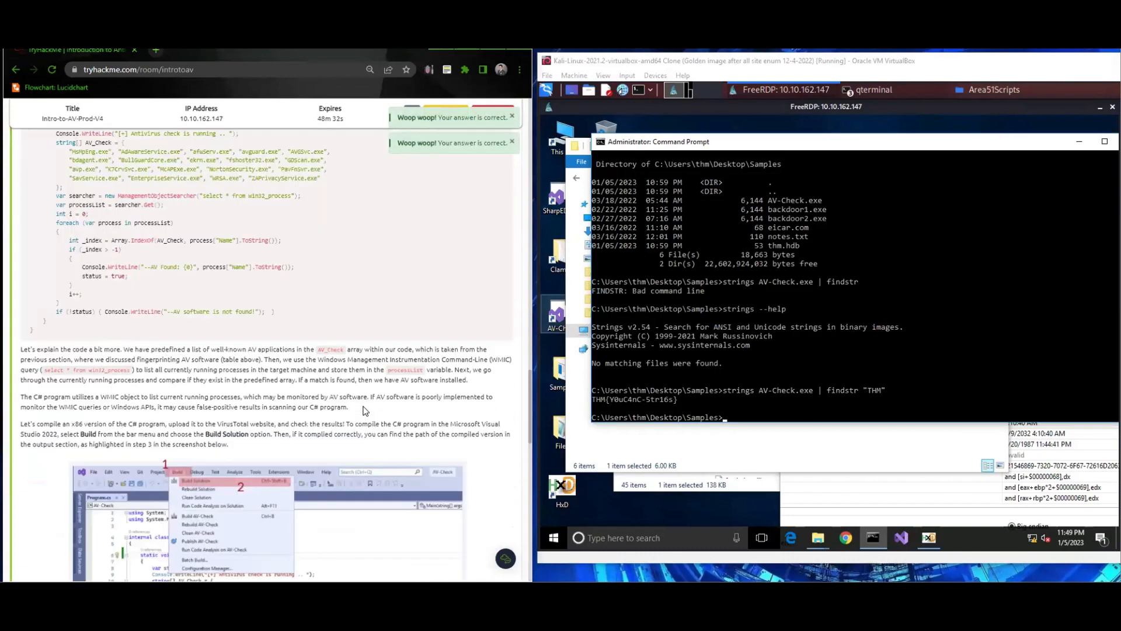
pyautogui.scroll(6, 360, 405)
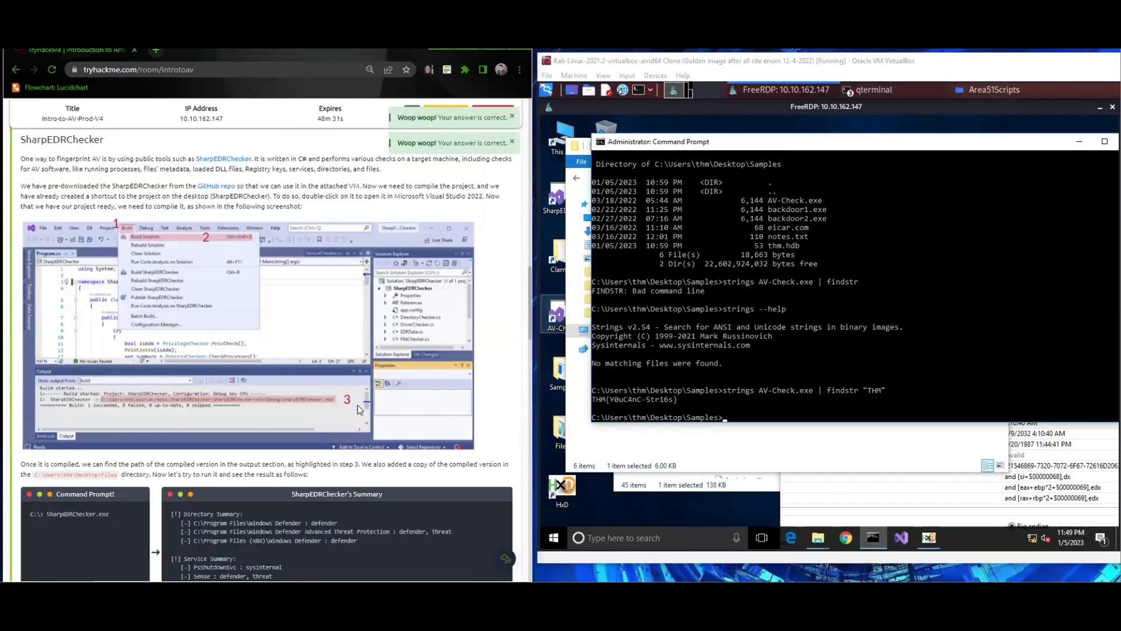
pyautogui.scroll(7, 357, 405)
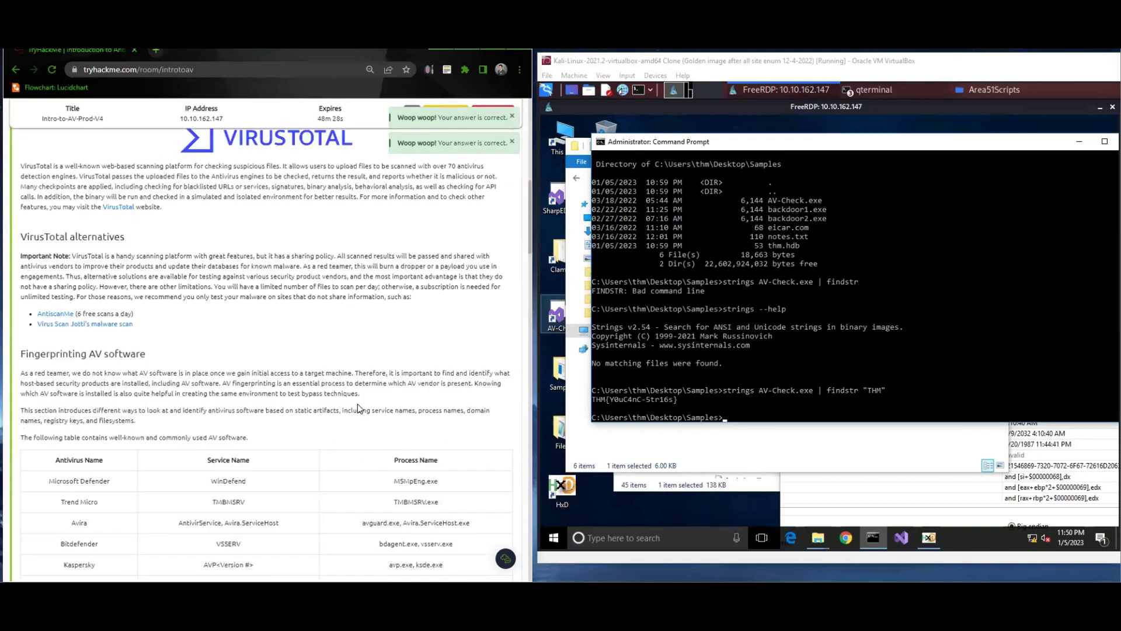
pyautogui.scroll(-5, 358, 404)
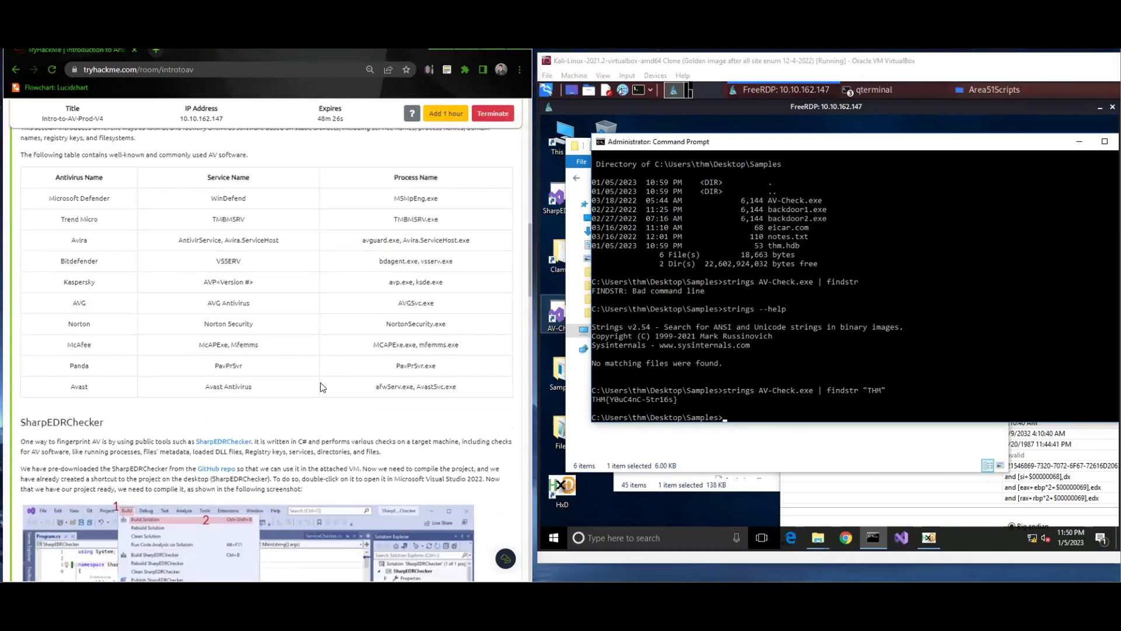
pyautogui.scroll(5, 338, 389)
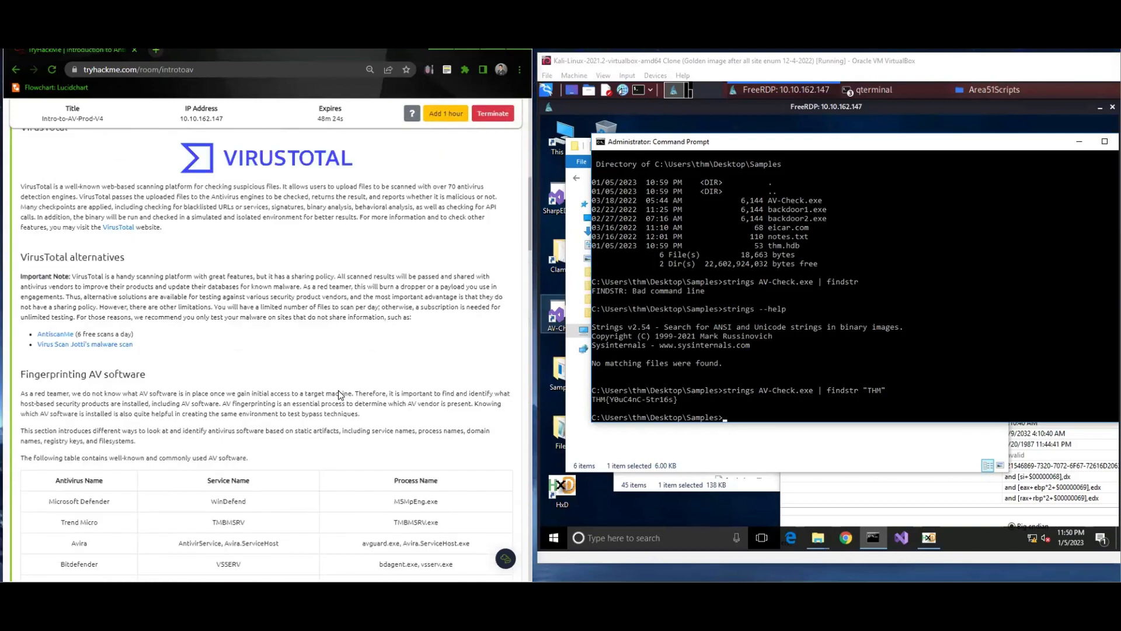
pyautogui.scroll(5, 336, 392)
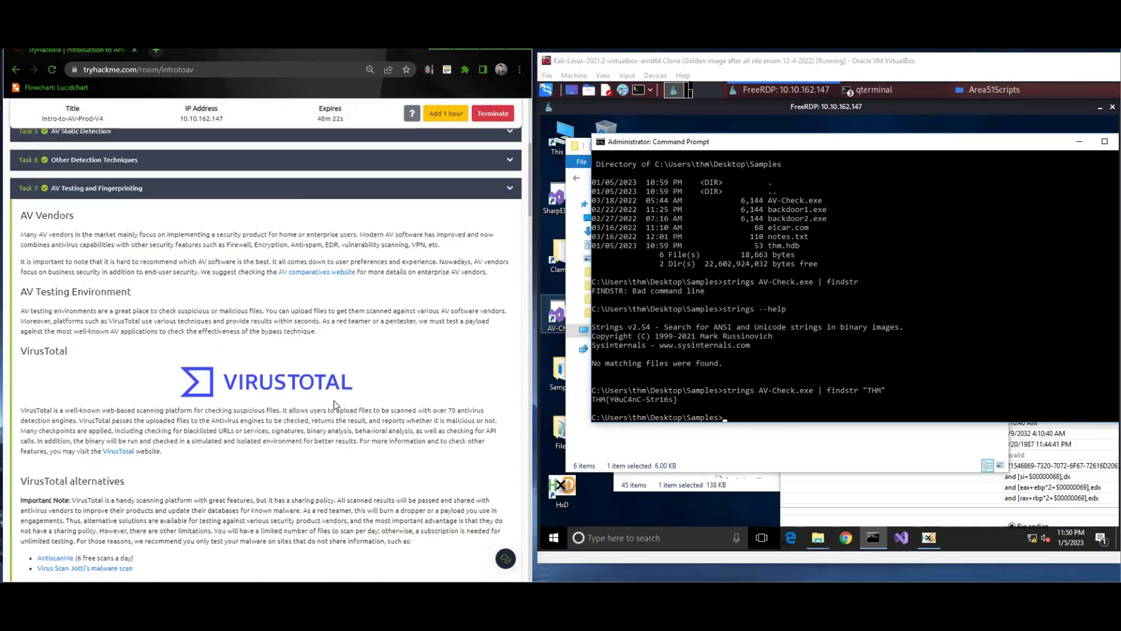
pyautogui.scroll(-1, 336, 405)
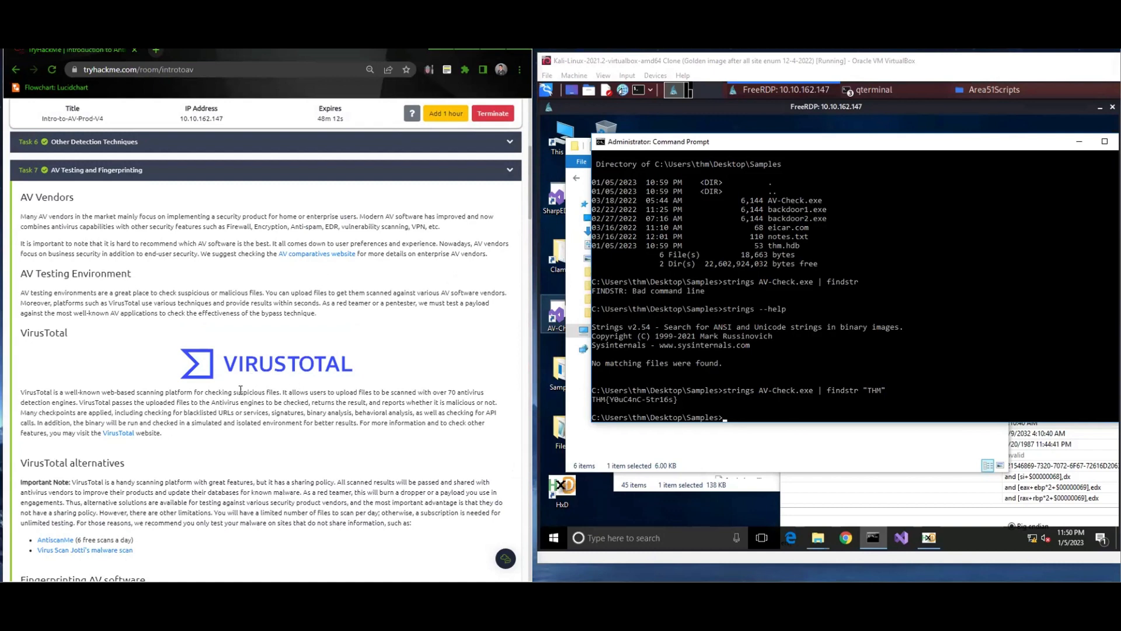
pyautogui.scroll(-5, 228, 397)
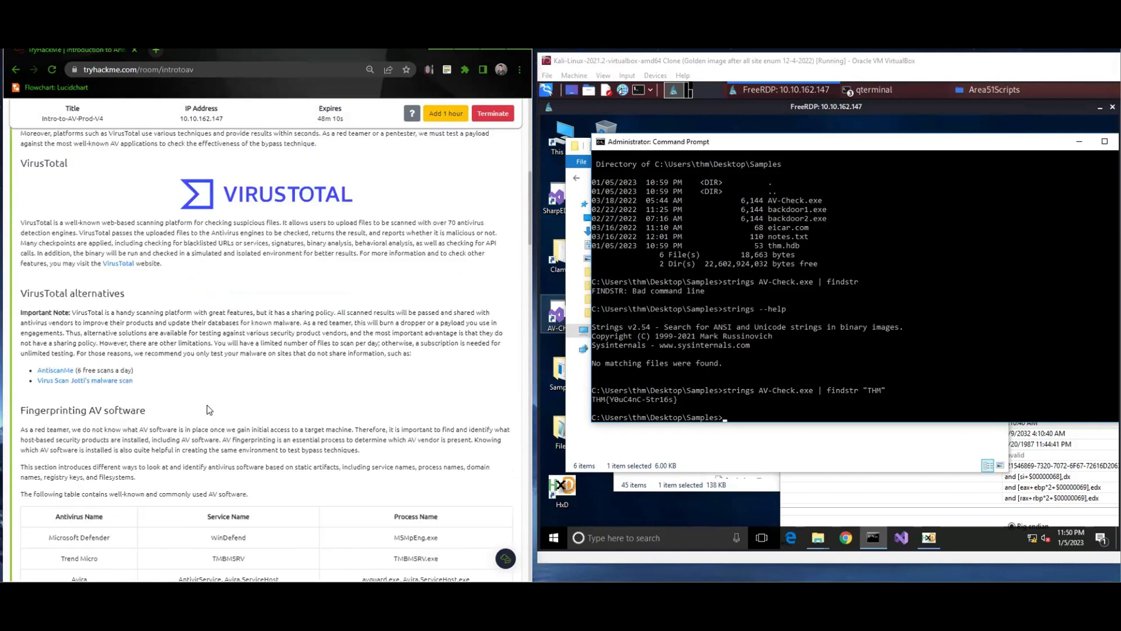
pyautogui.scroll(-8, 207, 409)
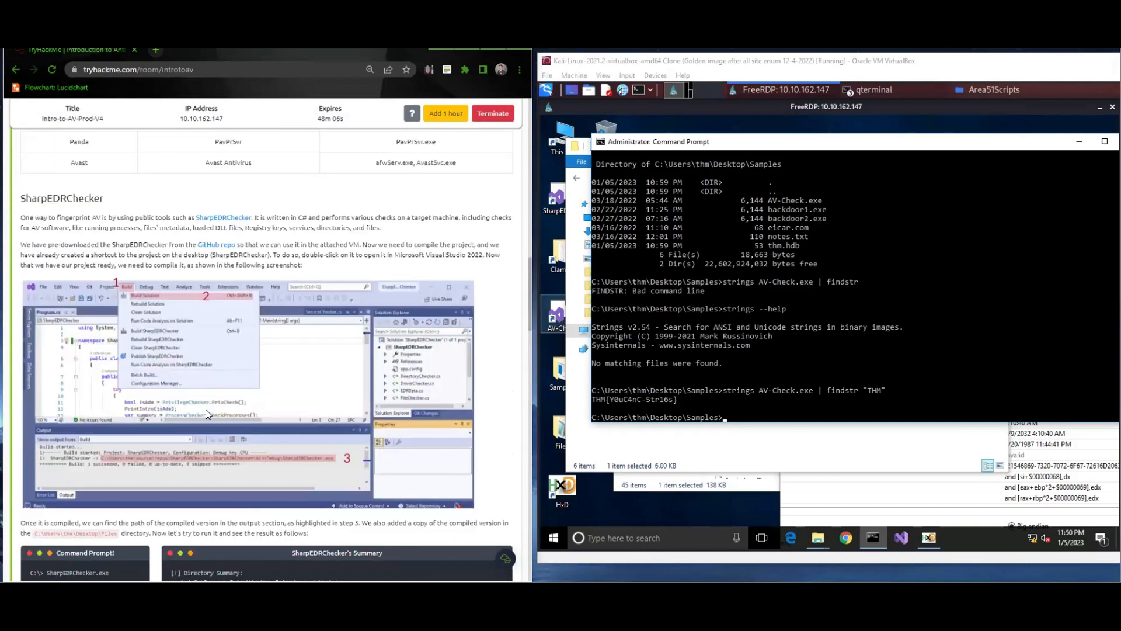
pyautogui.scroll(2, 206, 408)
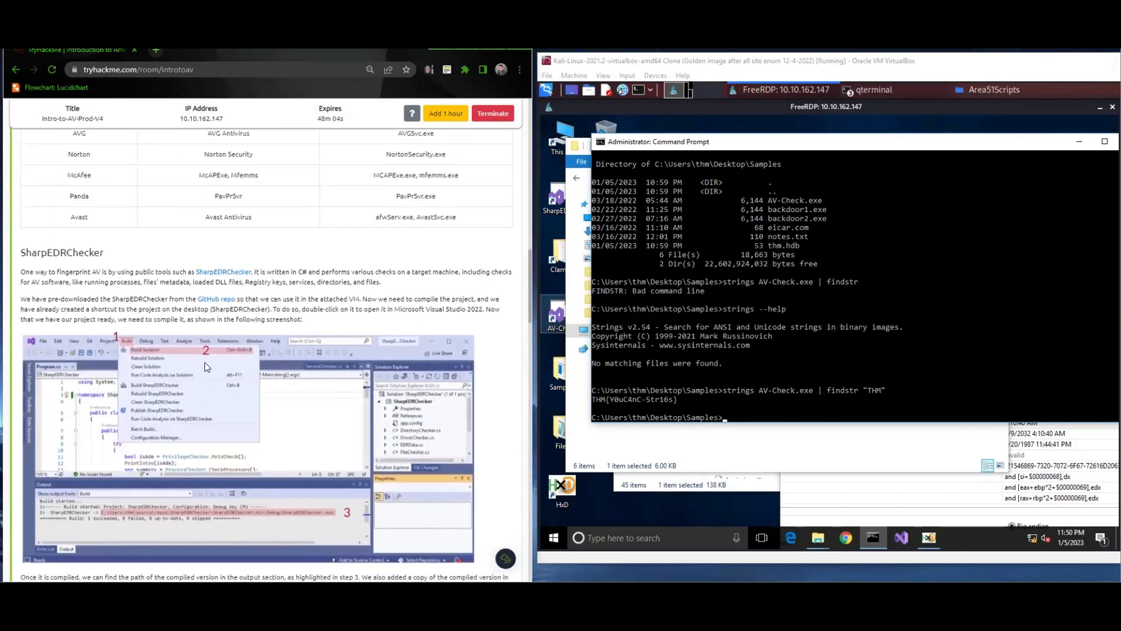
pyautogui.scroll(-4, 260, 352)
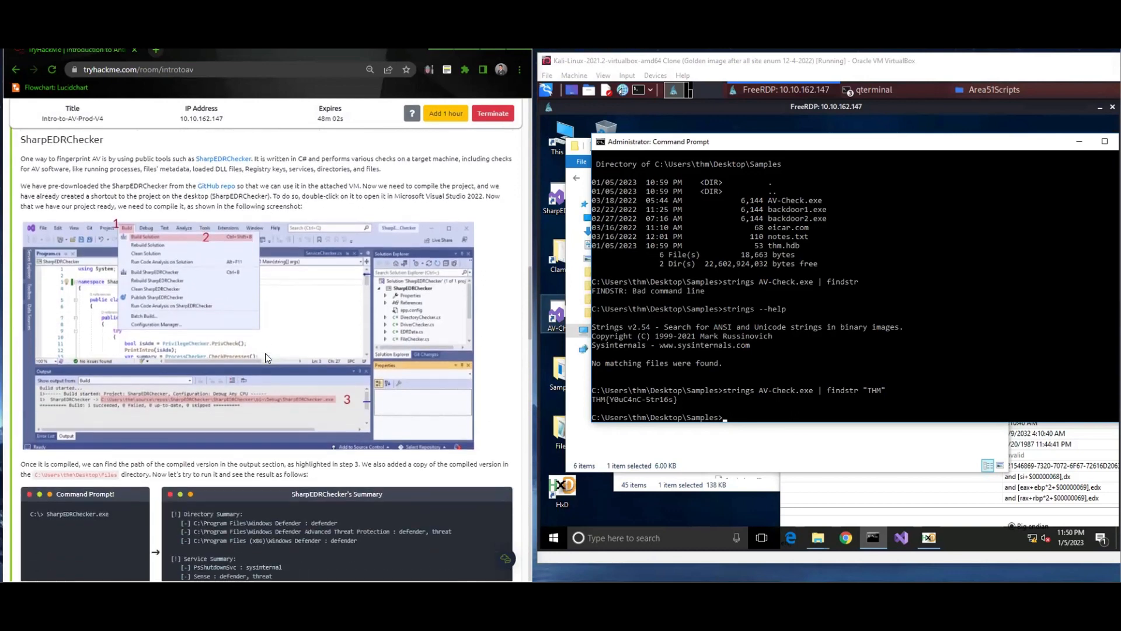
pyautogui.scroll(4, 265, 353)
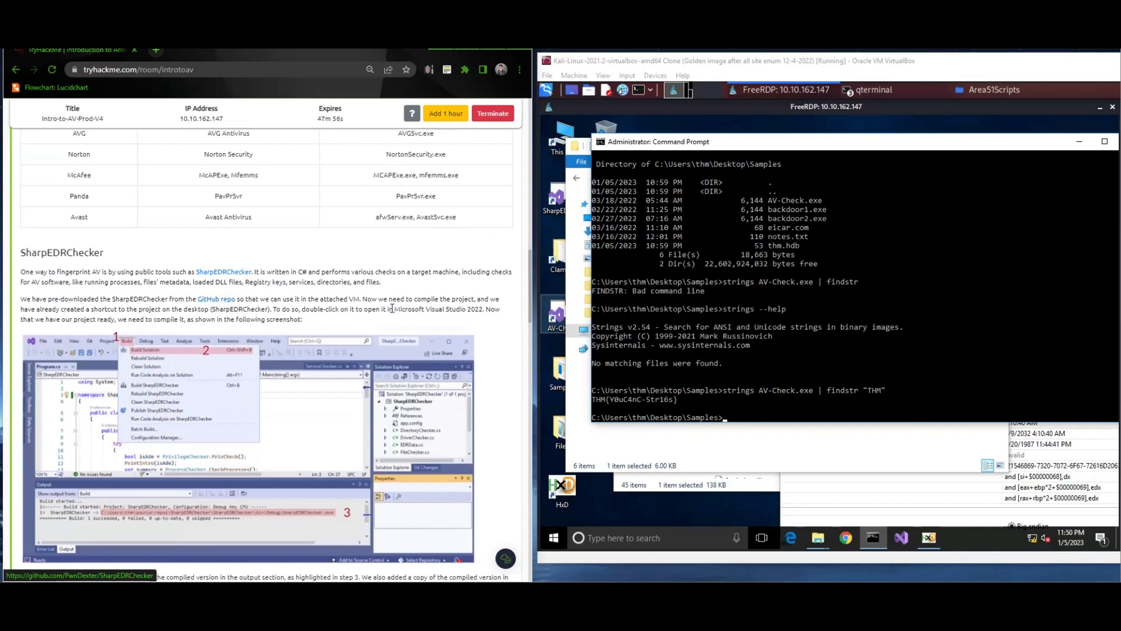
# Move the Command Prompt and Samples windows aside on the remote desktop and open the AV-Check project in Visual Studio.
pyautogui.moveTo(841, 153); pyautogui.dragTo(1012, 160)
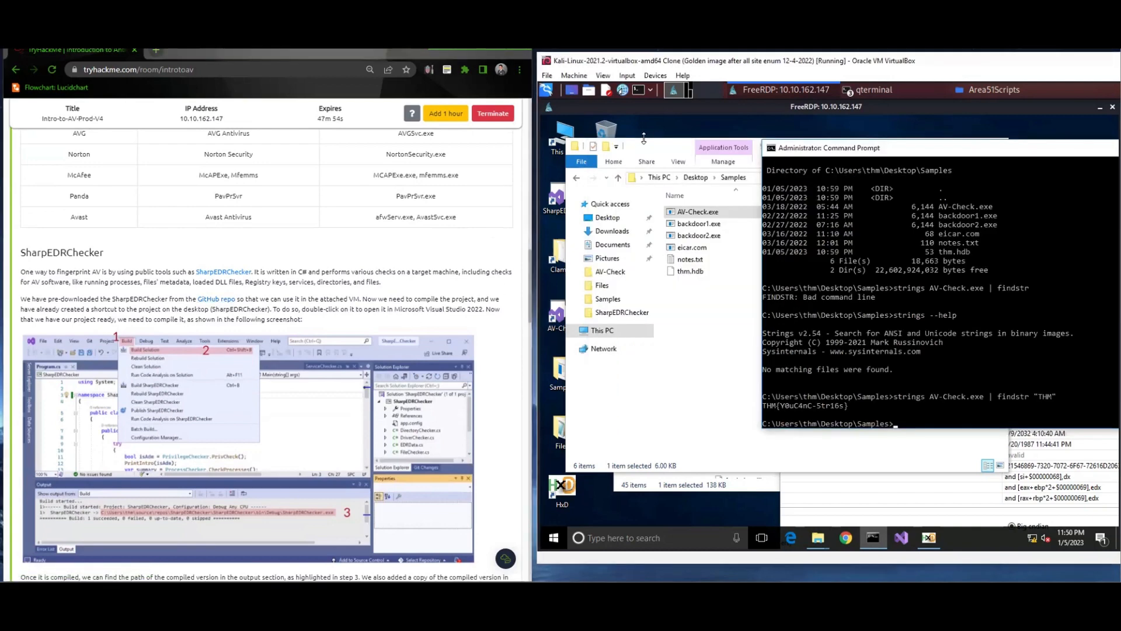
pyautogui.click(637, 146)
pyautogui.moveTo(679, 155); pyautogui.dragTo(828, 230)
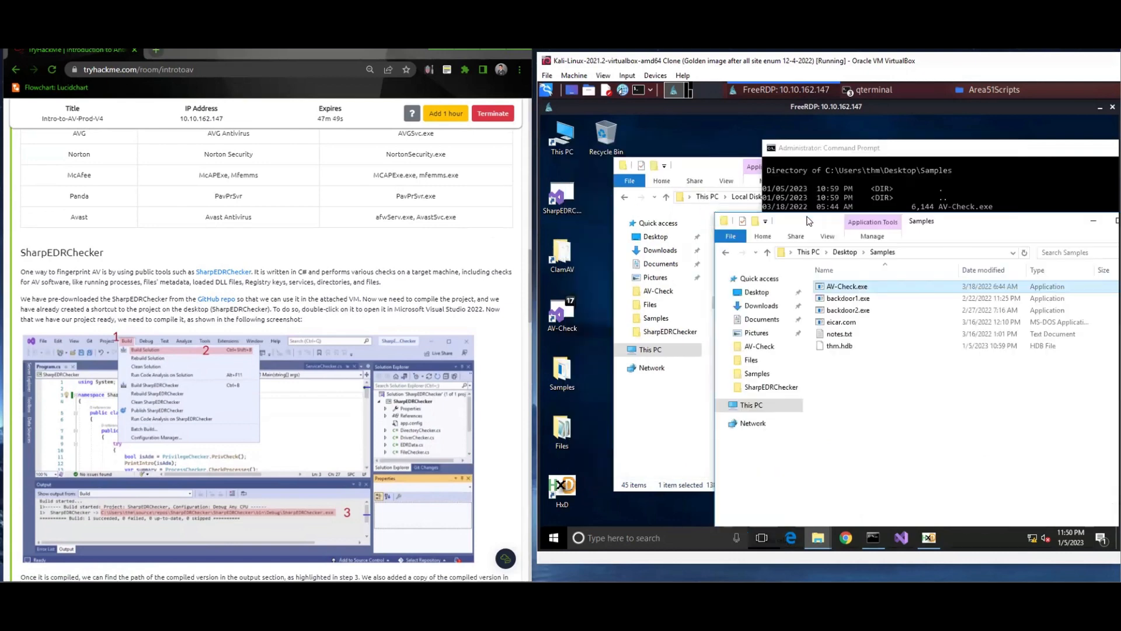
pyautogui.click(568, 313)
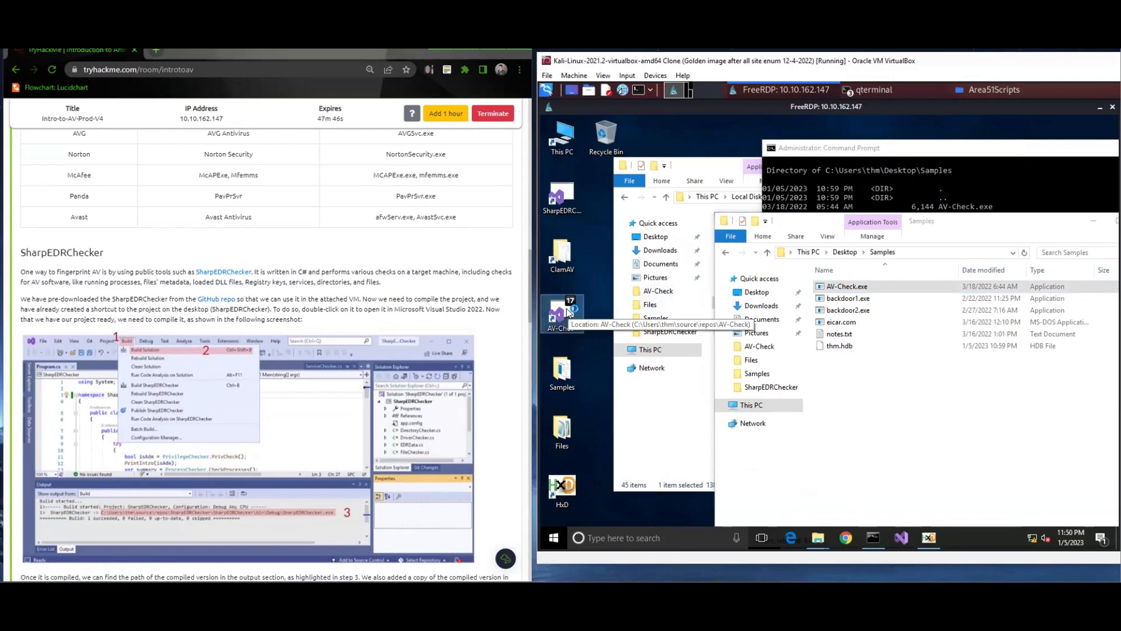
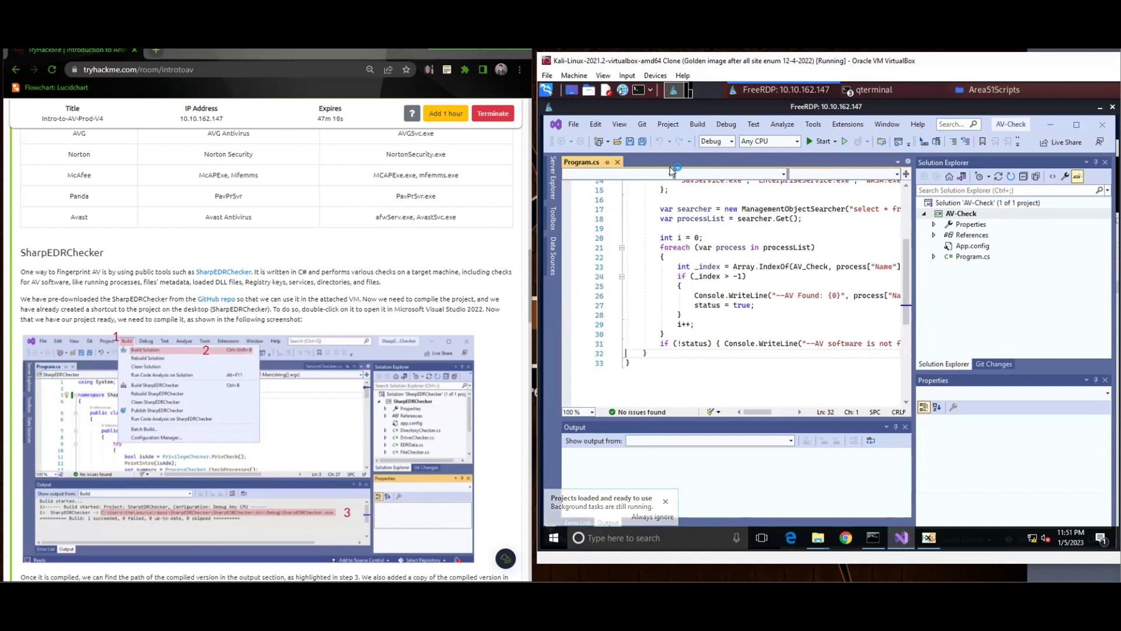
# Check the available build commands and examine the AV-Check code in Program.cs, from the using directives to the foreach loop.
pyautogui.click(697, 124)
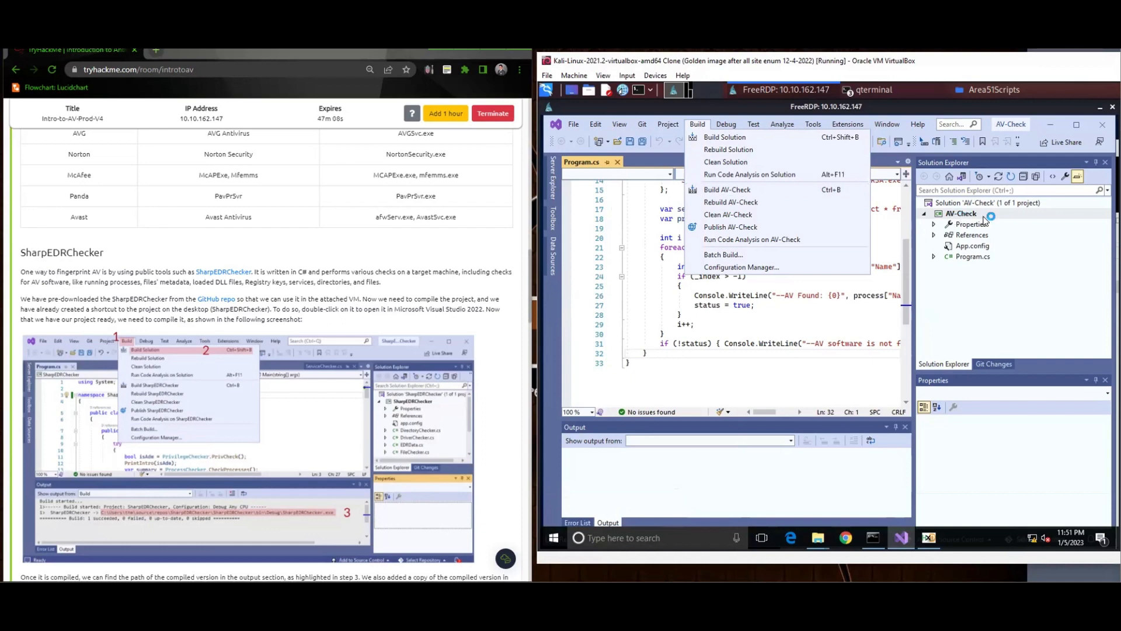
pyautogui.click(812, 343)
pyautogui.scroll(5, 806, 347)
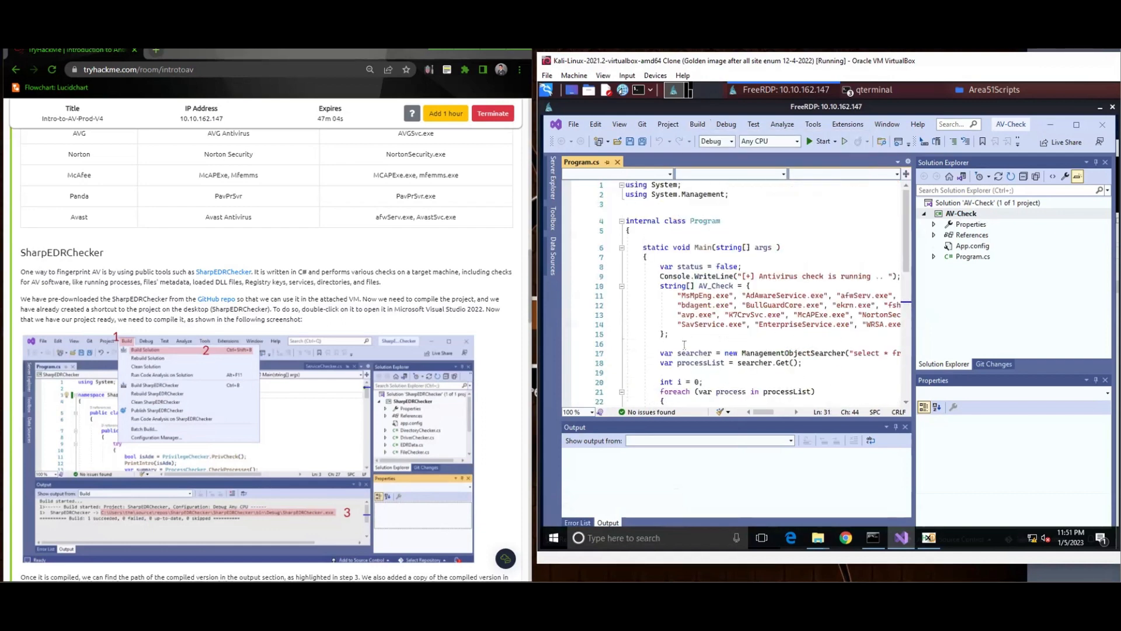
pyautogui.scroll(-1, 701, 333)
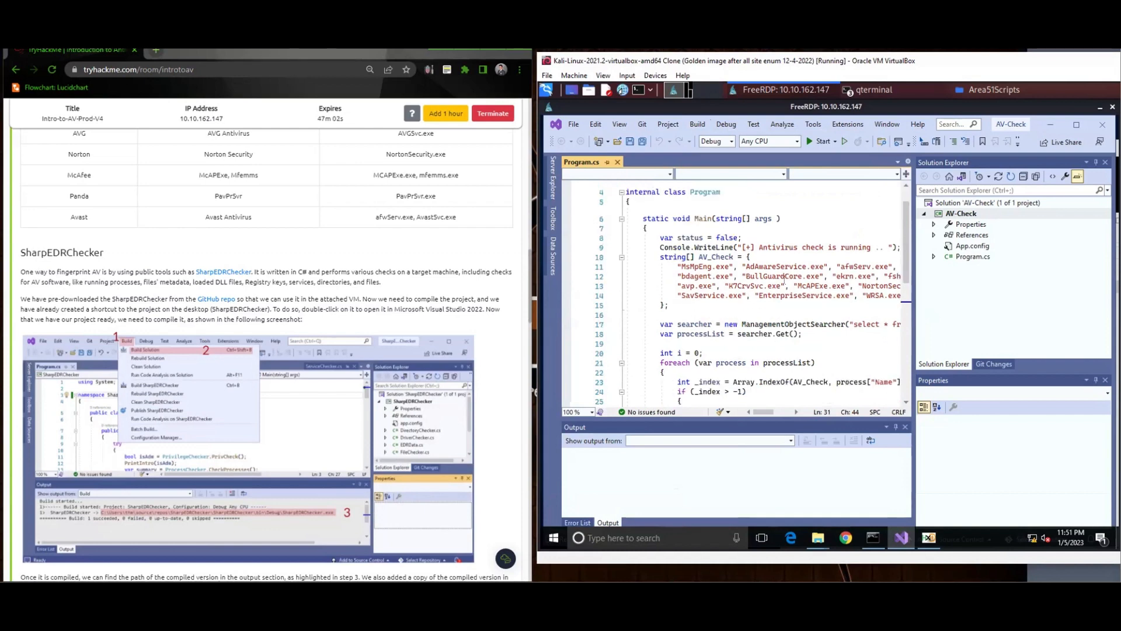
pyautogui.scroll(-2, 741, 273)
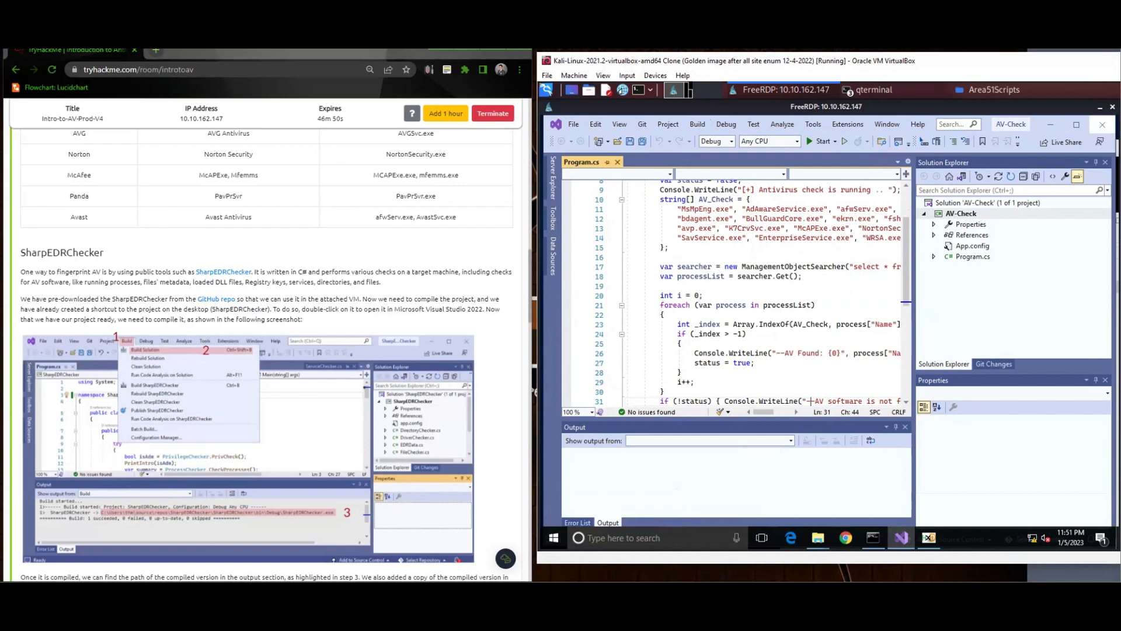
# Close the AV-Check project, open the SharpEDRChecker project from the remote desktop, and build its solution.
pyautogui.click(1102, 125)
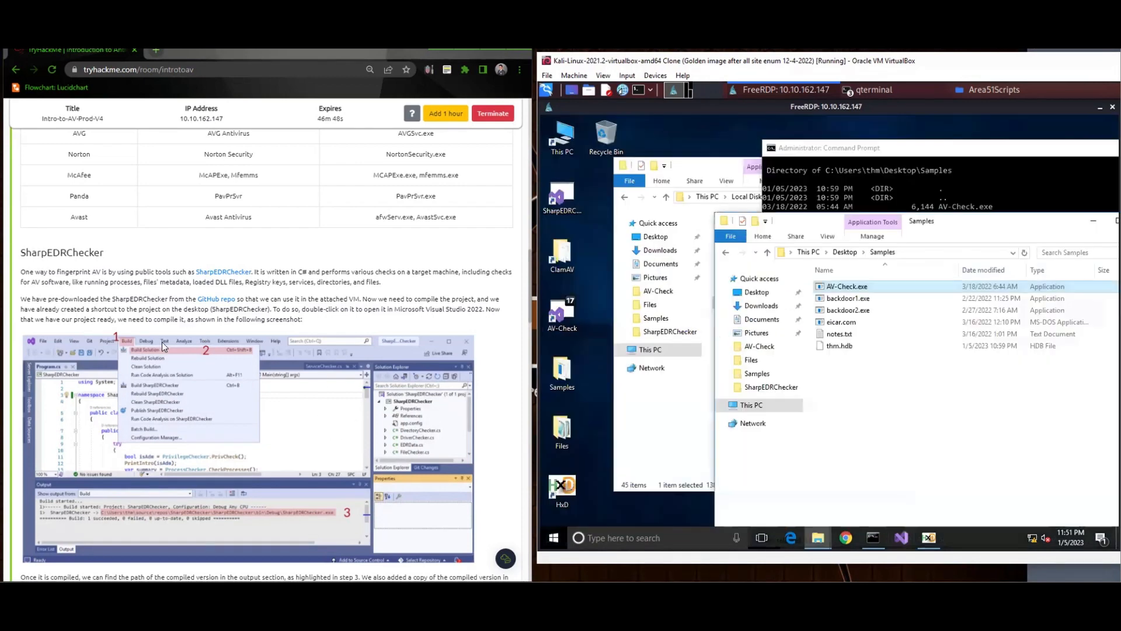
pyautogui.doubleClick(570, 201)
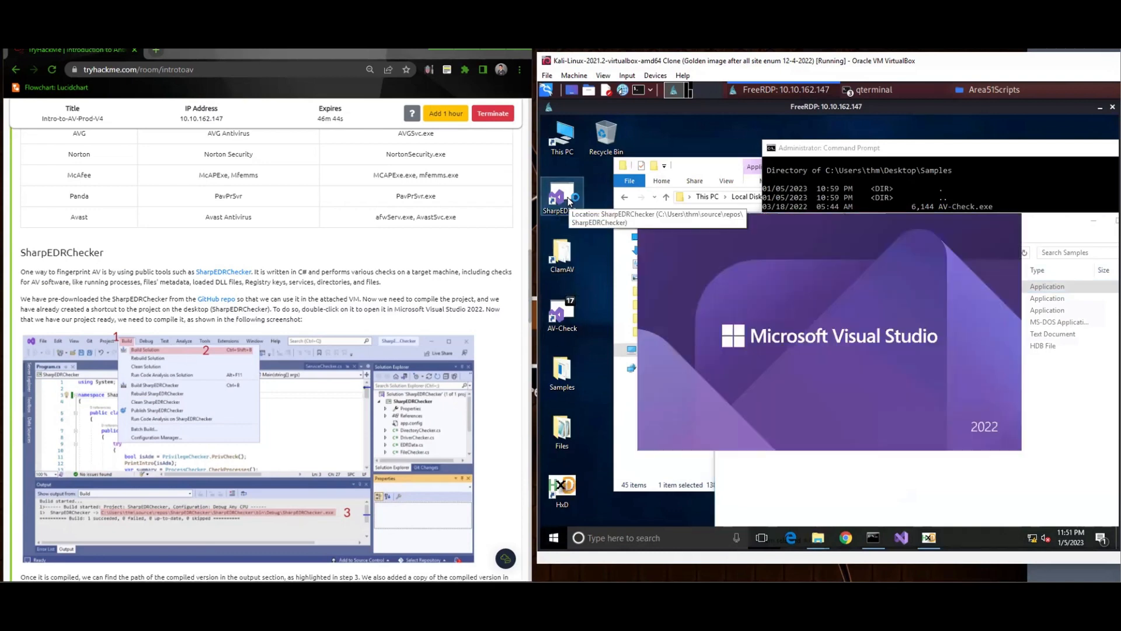
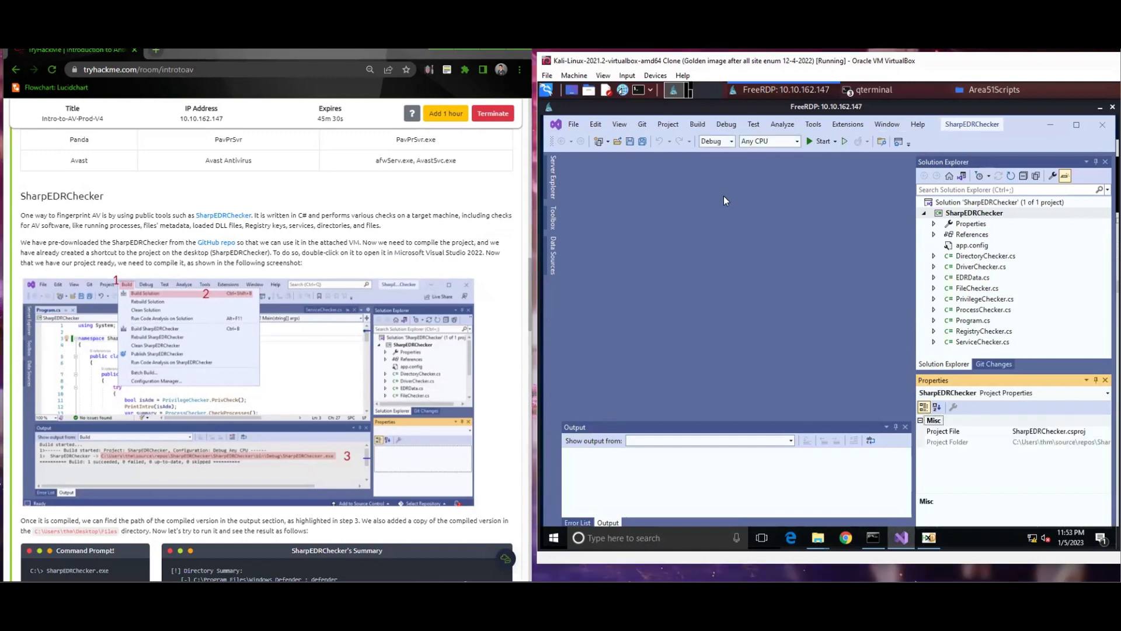
pyautogui.click(696, 124)
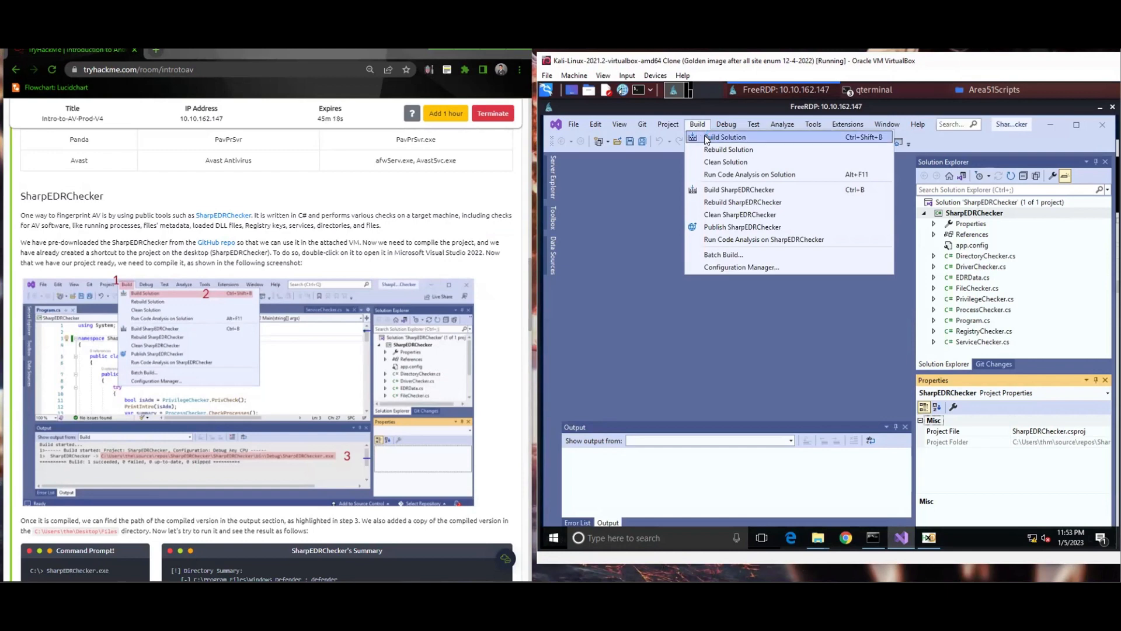
pyautogui.click(707, 138)
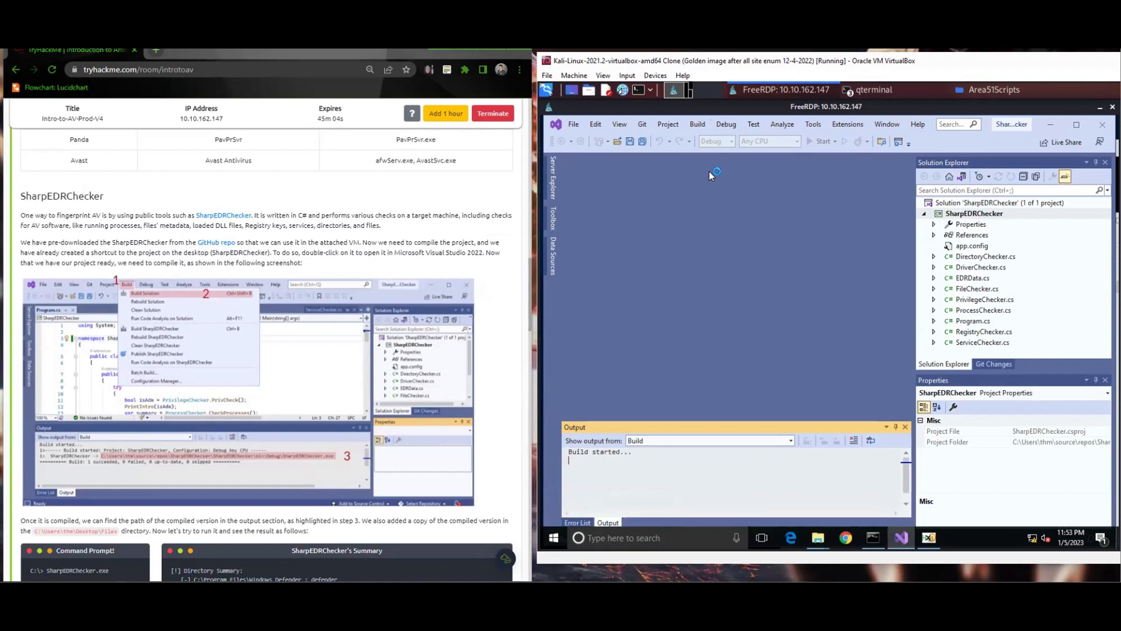
# Follow the SharpEDRChecker build output along its full line width and compare it with the room's compilation instructions.
pyautogui.scroll(-1, 378, 325)
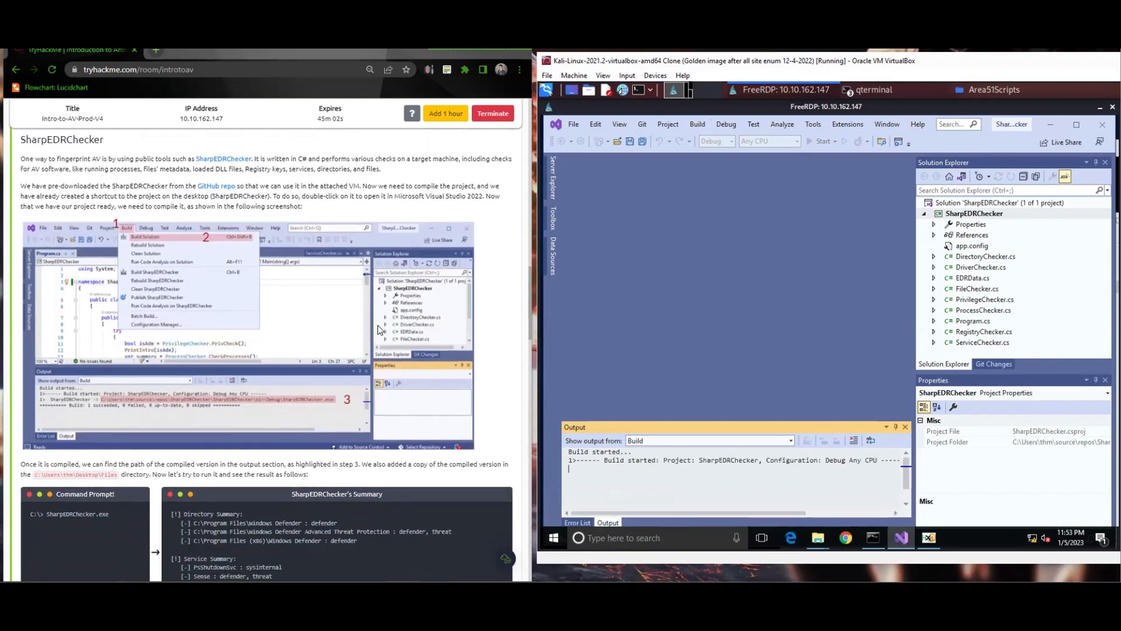
pyautogui.scroll(-1, 377, 330)
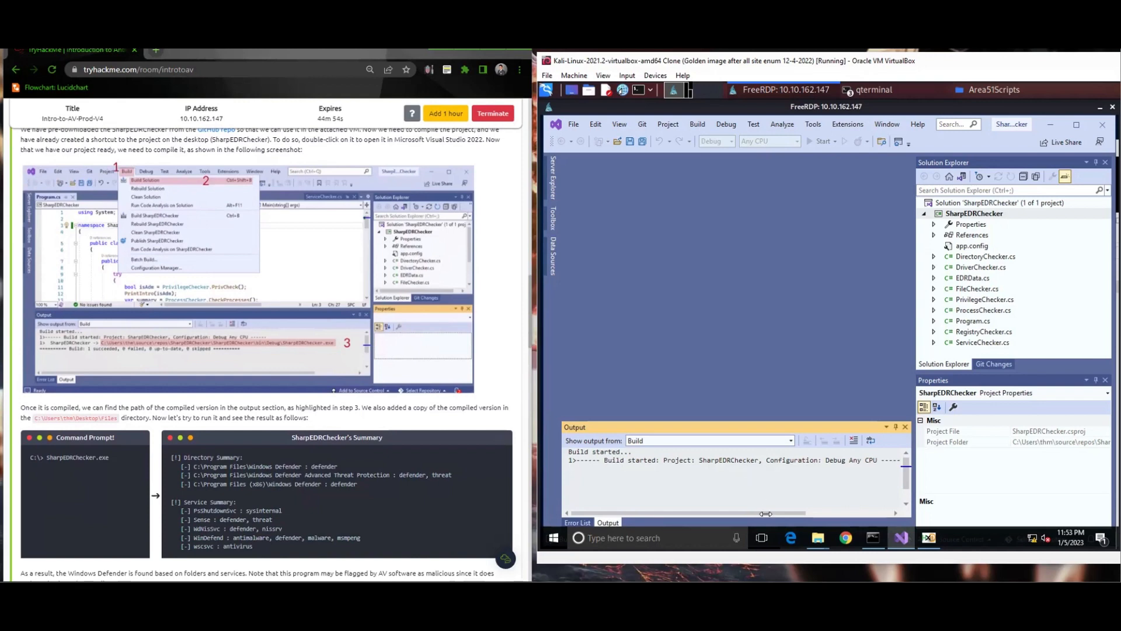
pyautogui.moveTo(766, 514); pyautogui.dragTo(858, 514)
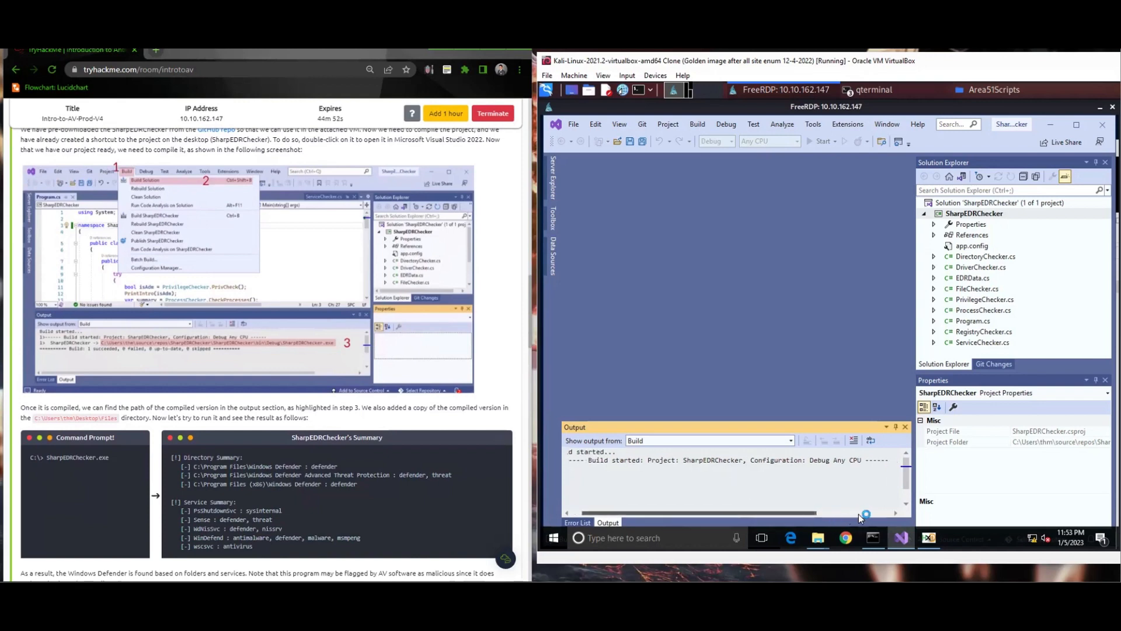
pyautogui.click(891, 512)
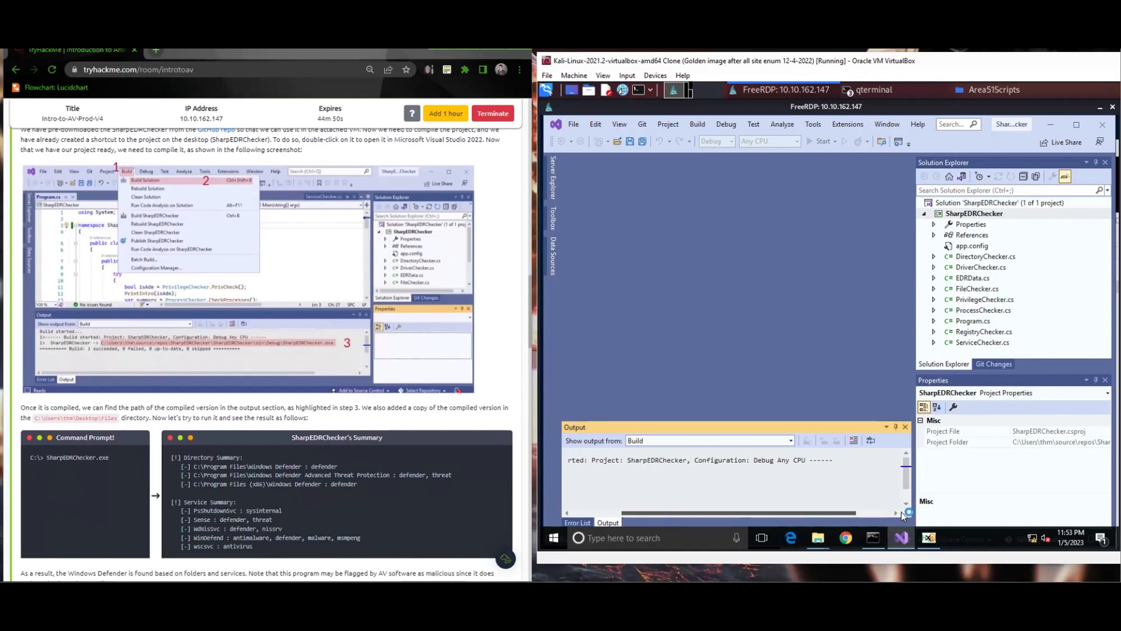
pyautogui.click(893, 512)
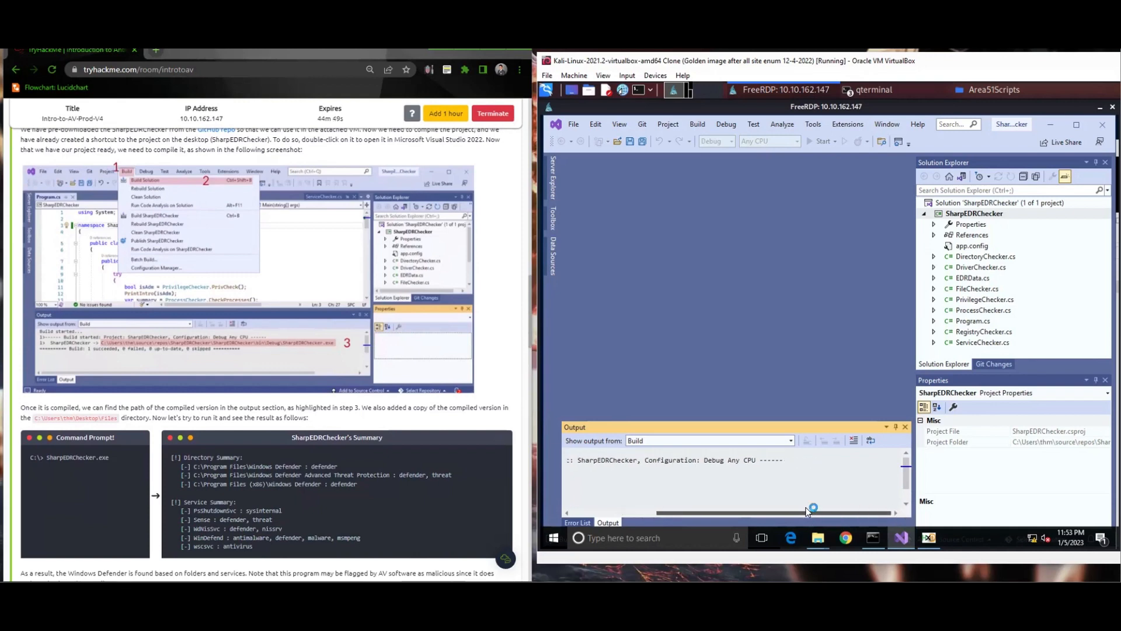
pyautogui.click(587, 512)
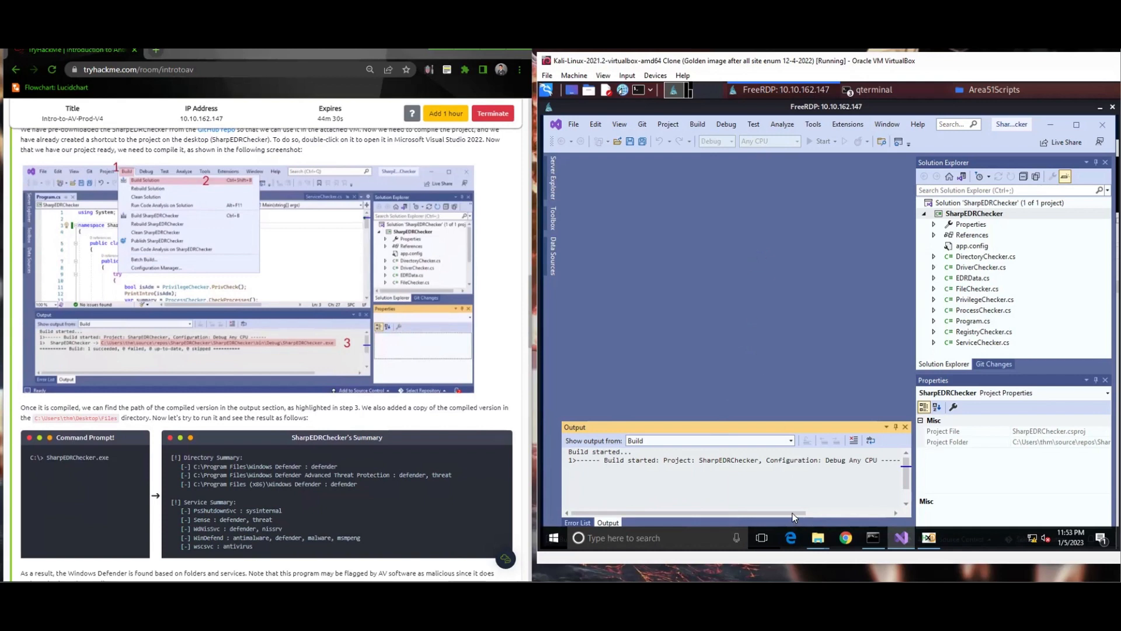
pyautogui.click(894, 512)
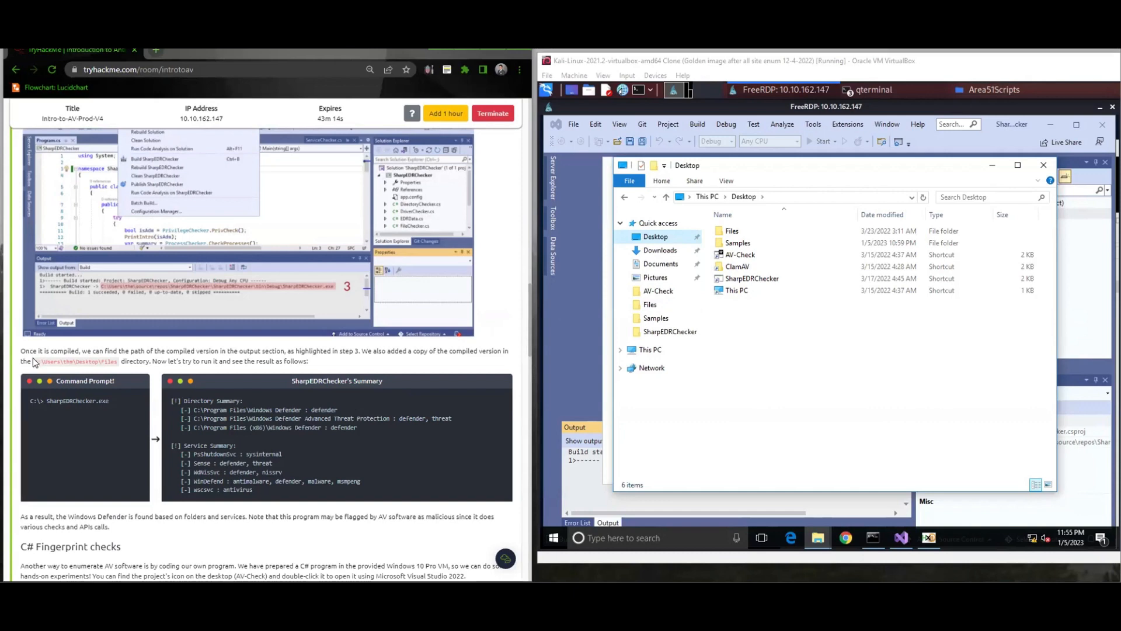
# Copy the C:\Users\thm\Desktop\Files directory path from the SharpEDRChecker section of the room.
pyautogui.moveTo(34, 361); pyautogui.dragTo(114, 362)
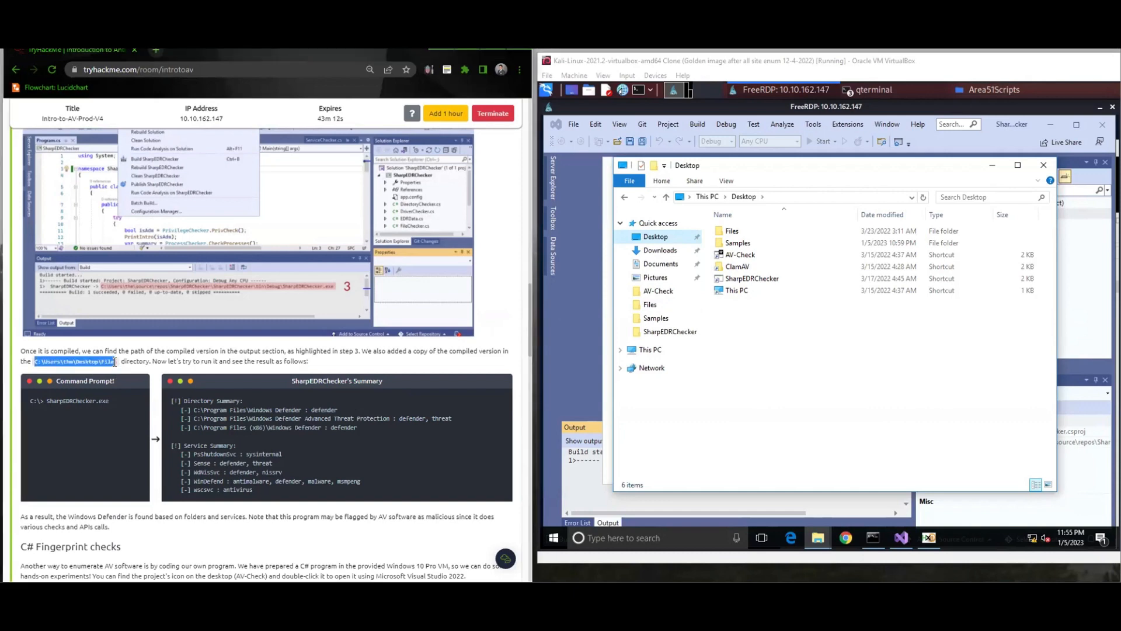
pyautogui.rightClick(113, 362)
pyautogui.click(134, 371)
# Dismiss the Visual Studio sign-in dialog and minimize the Desktop folder window to return to the SharpEDRChecker build output.
pyautogui.click(924, 538)
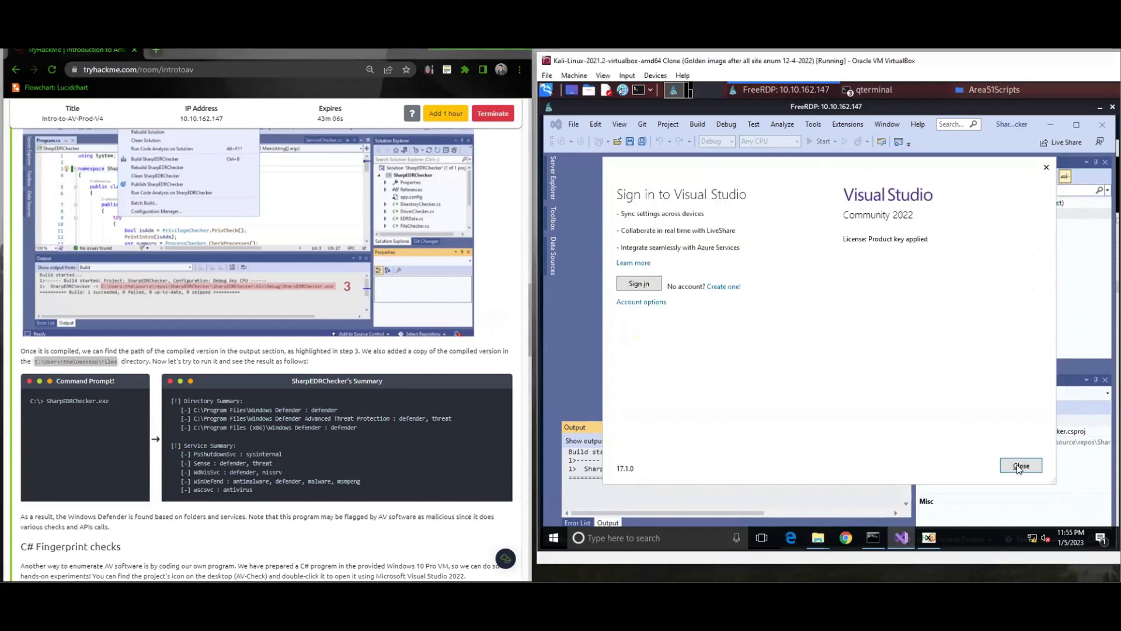
pyautogui.click(1021, 466)
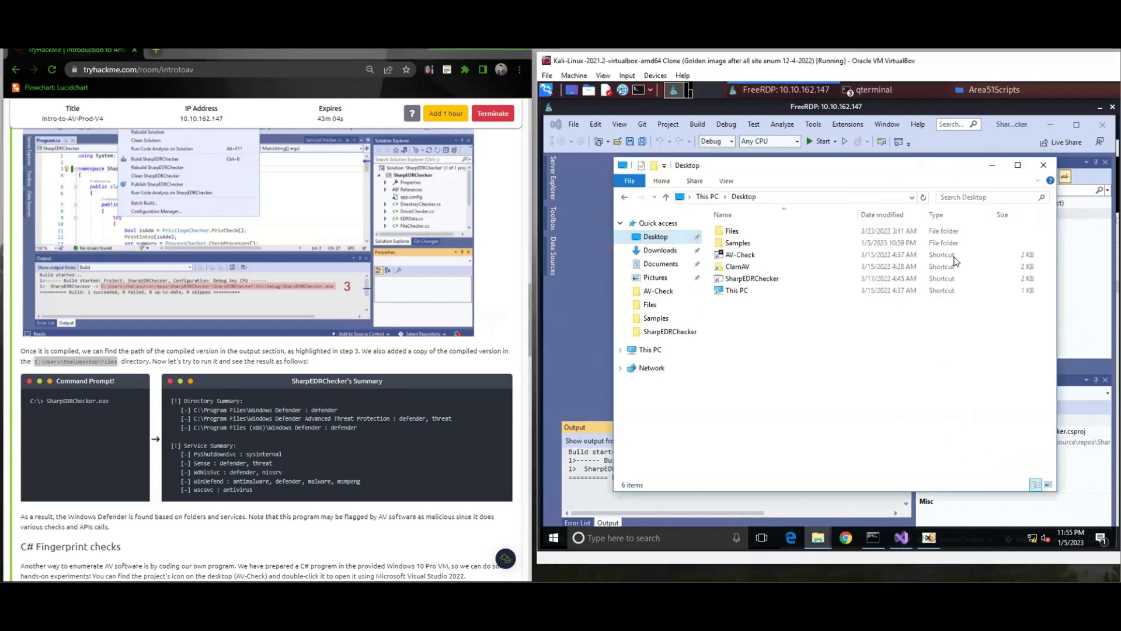
pyautogui.click(992, 165)
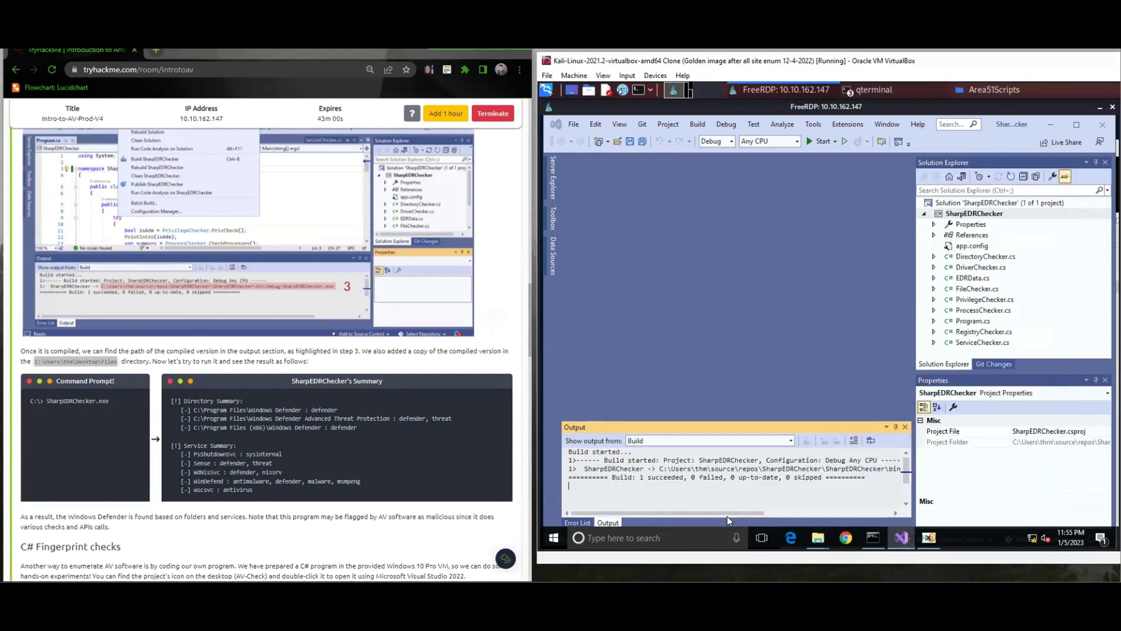
# Copy the full path of the compiled SharpEDRChecker.exe from the build output.
pyautogui.moveTo(659, 467); pyautogui.dragTo(913, 471)
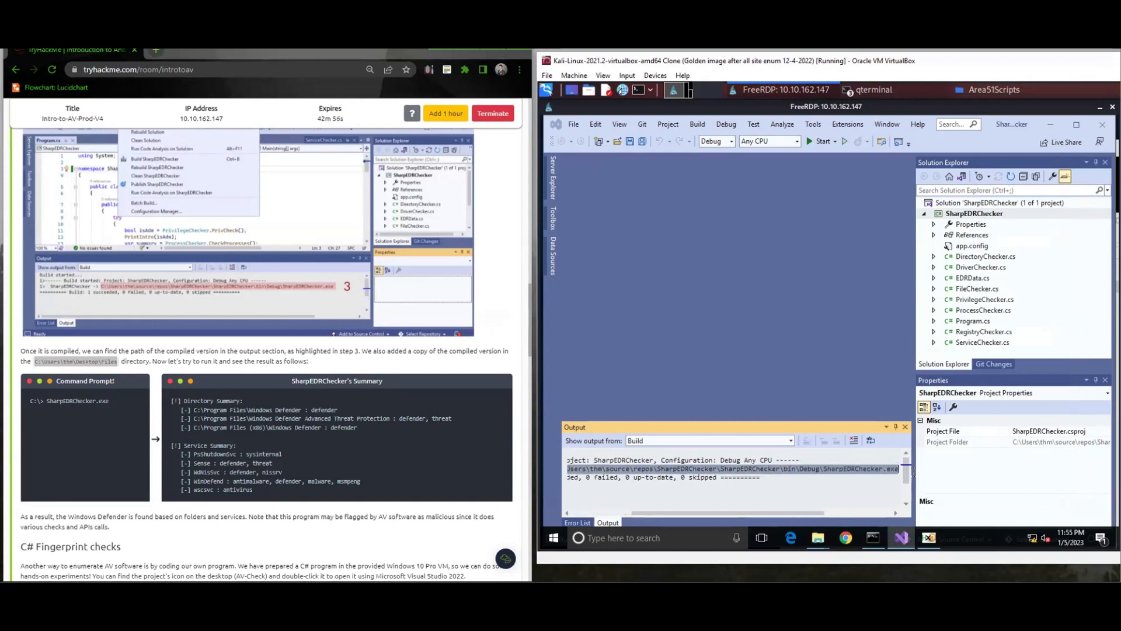
pyautogui.rightClick(866, 469)
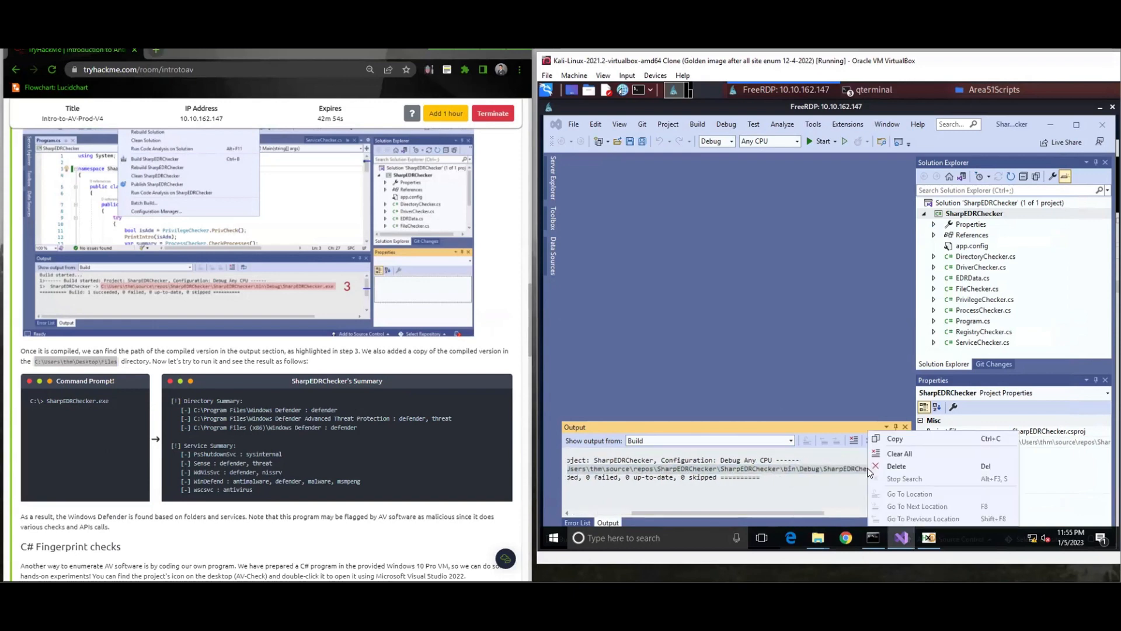
pyautogui.click(894, 439)
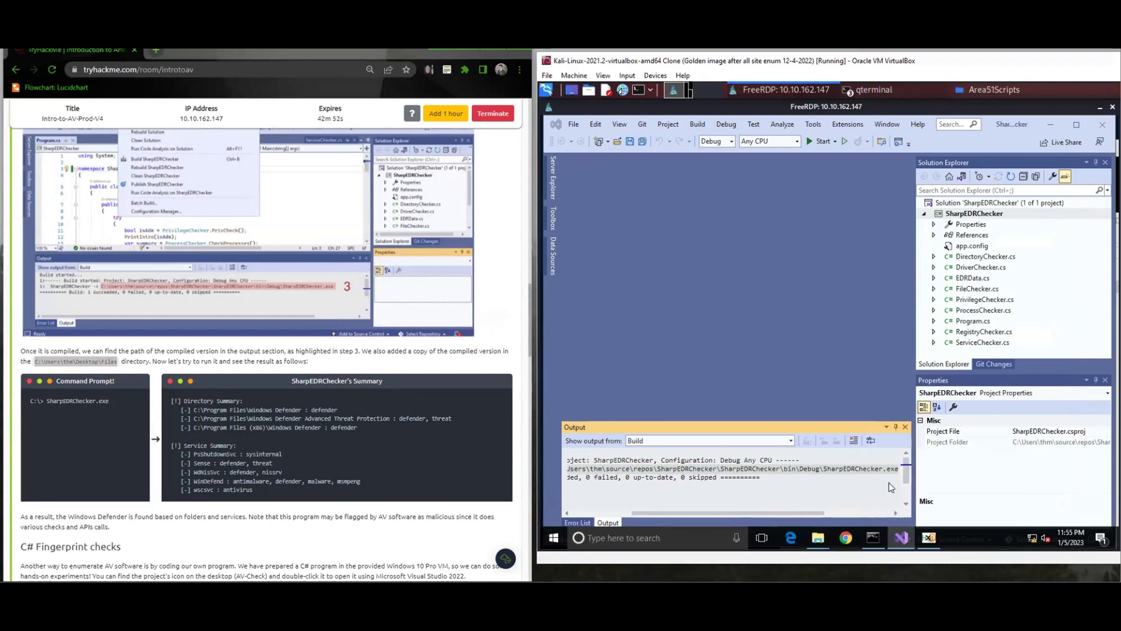
# Run C:\Users\thm\source\repos\SharpEDRChecker\SharpEDRChecker\bin\Debug\SharpEDRChecker.exe in the administrator Command Prompt.
pyautogui.click(873, 536)
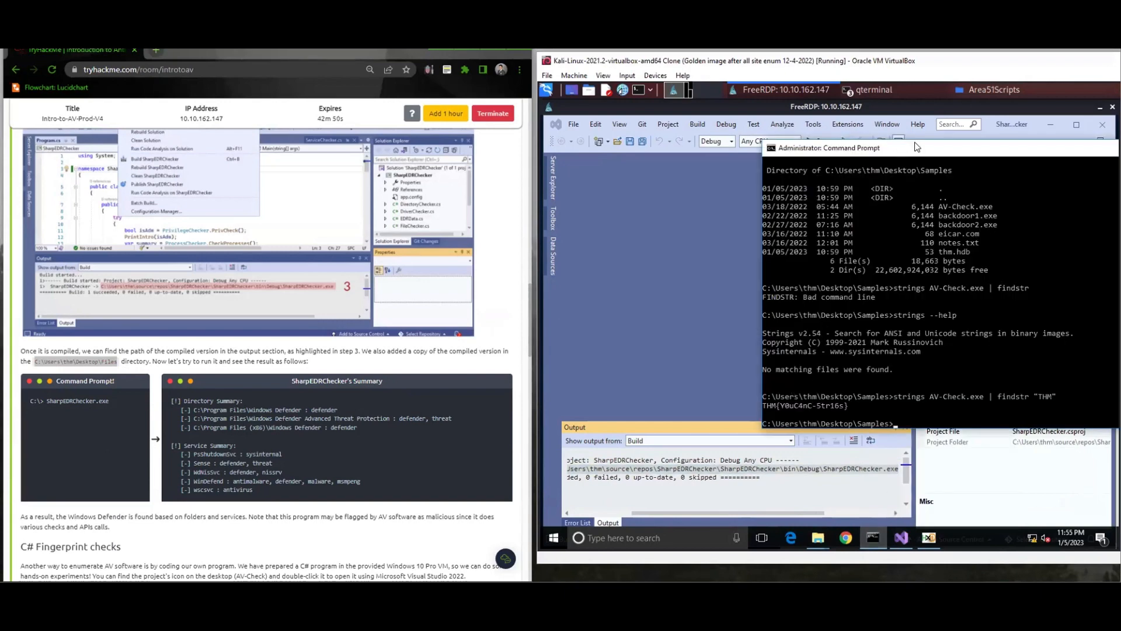
pyautogui.moveTo(921, 151); pyautogui.dragTo(712, 145)
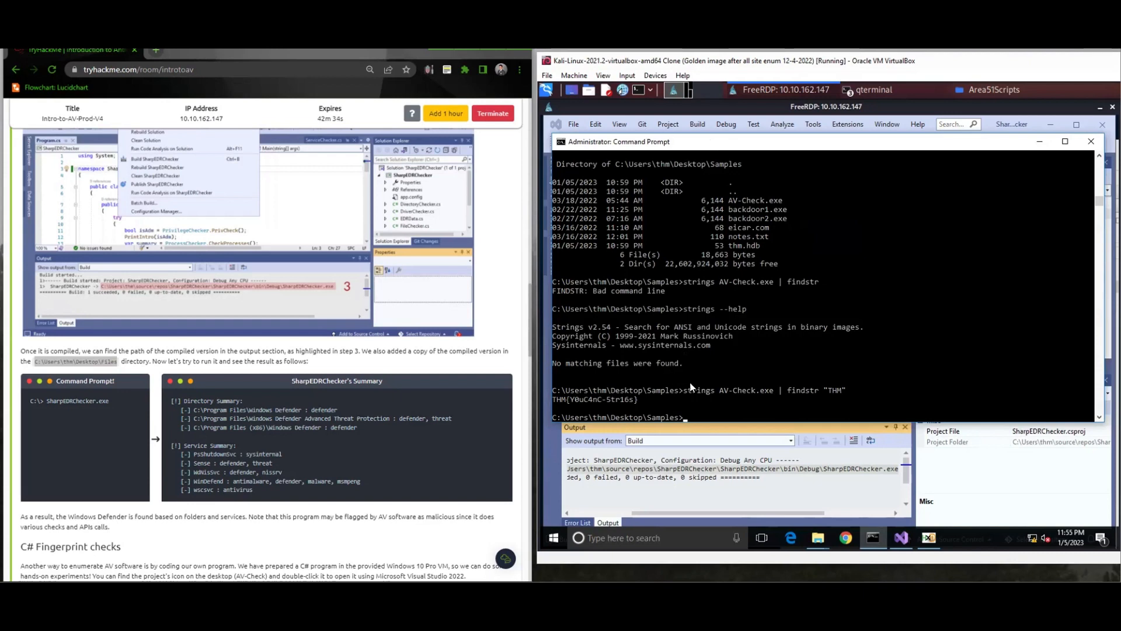
pyautogui.rightClick(727, 413)
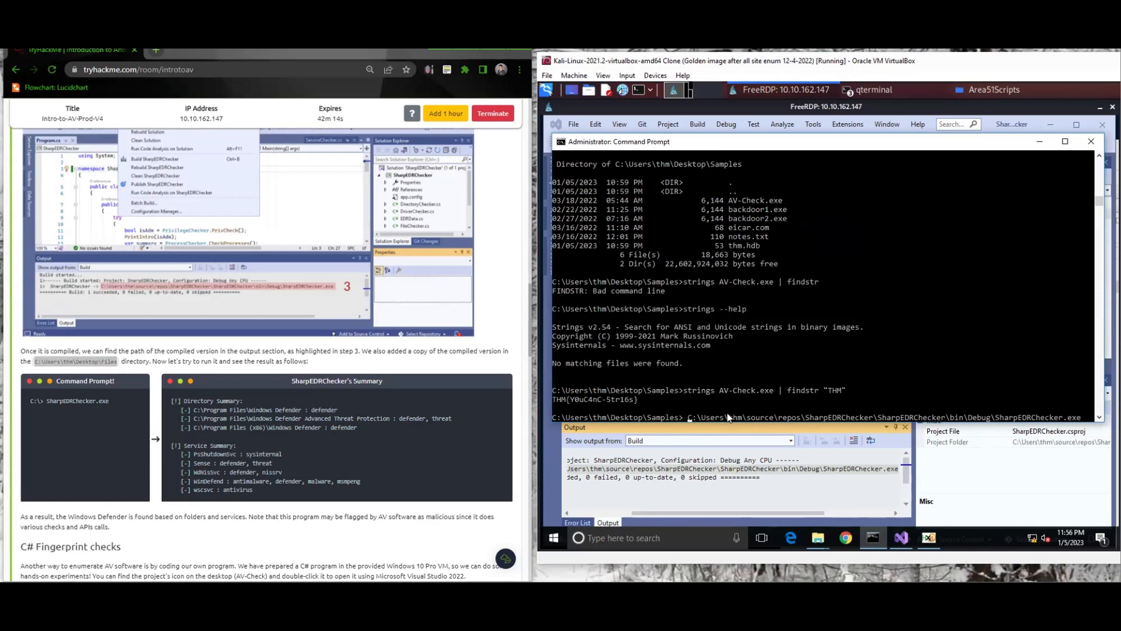
pyautogui.press('BackSpace')
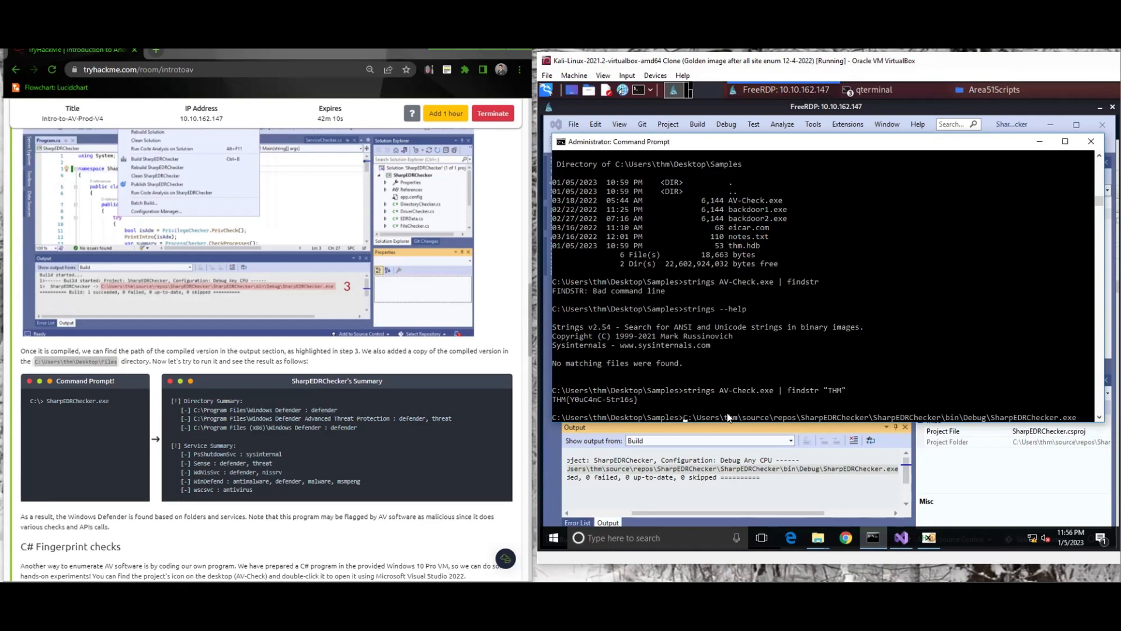
pyautogui.press('Return')
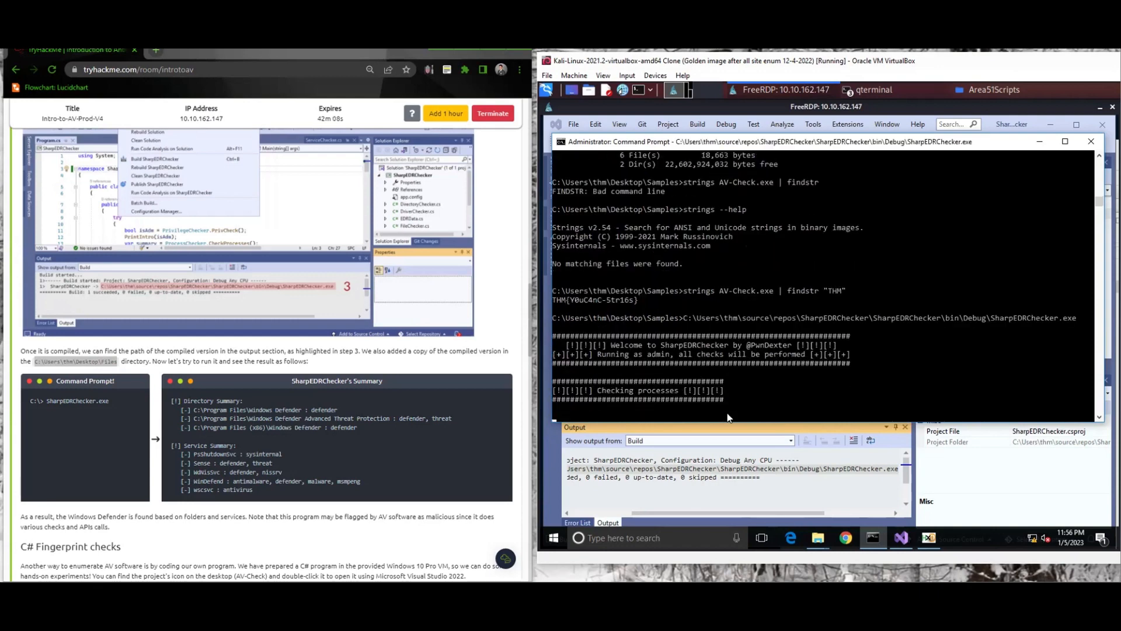
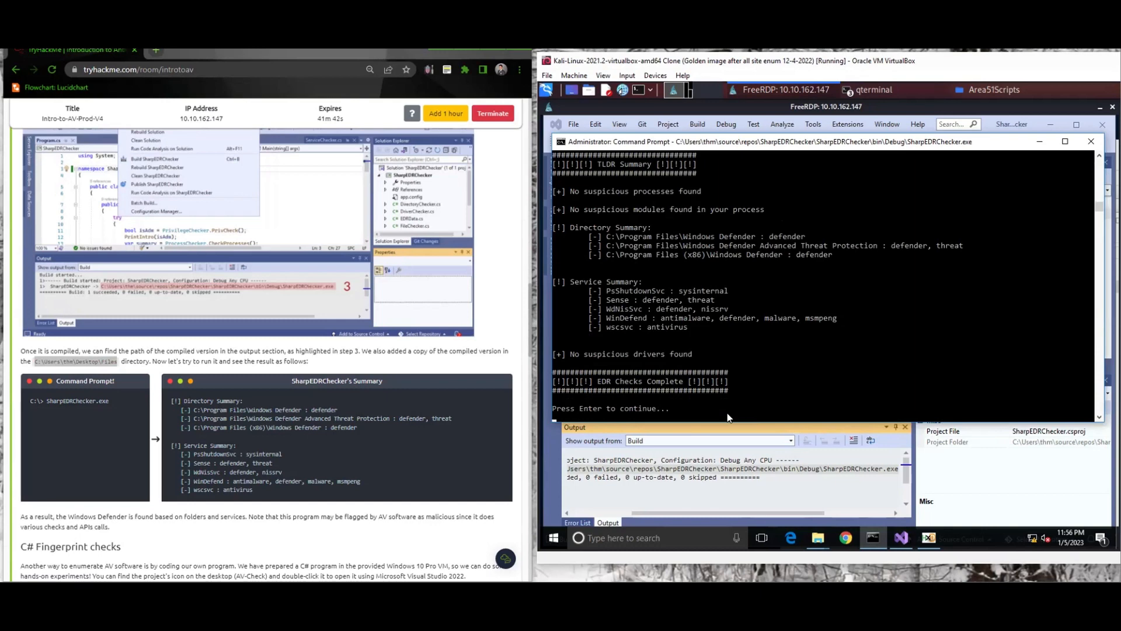
# Review the rest of Task 7, from the SharpEDRChecker summary through the C# fingerprint code to the VirusTotal detection results.
pyautogui.scroll(-5, 360, 372)
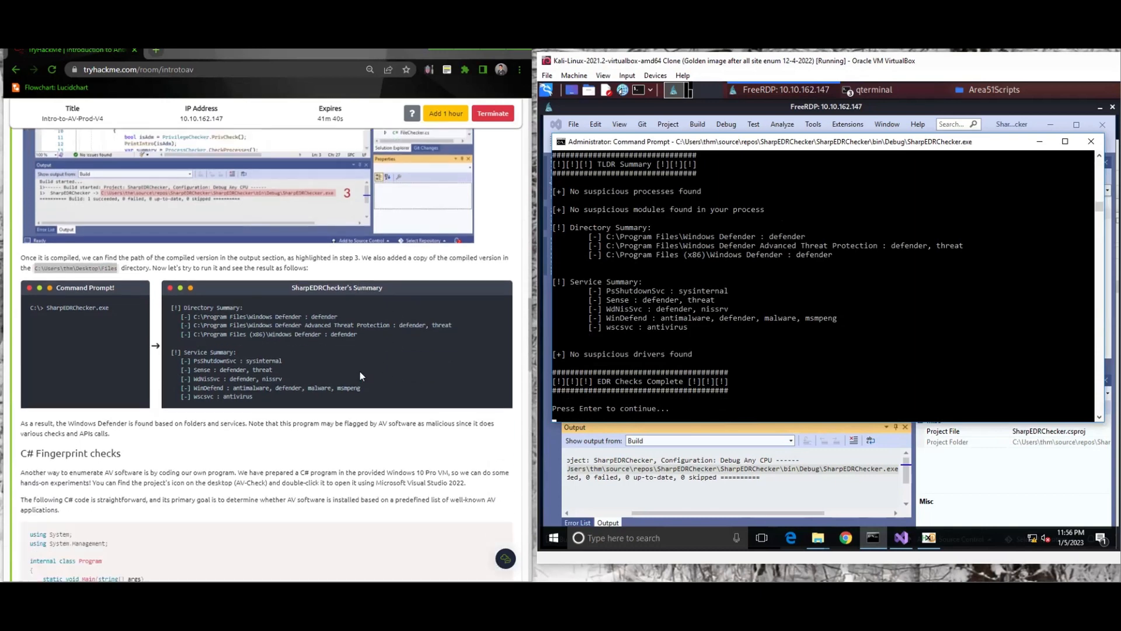
pyautogui.scroll(-1, 360, 372)
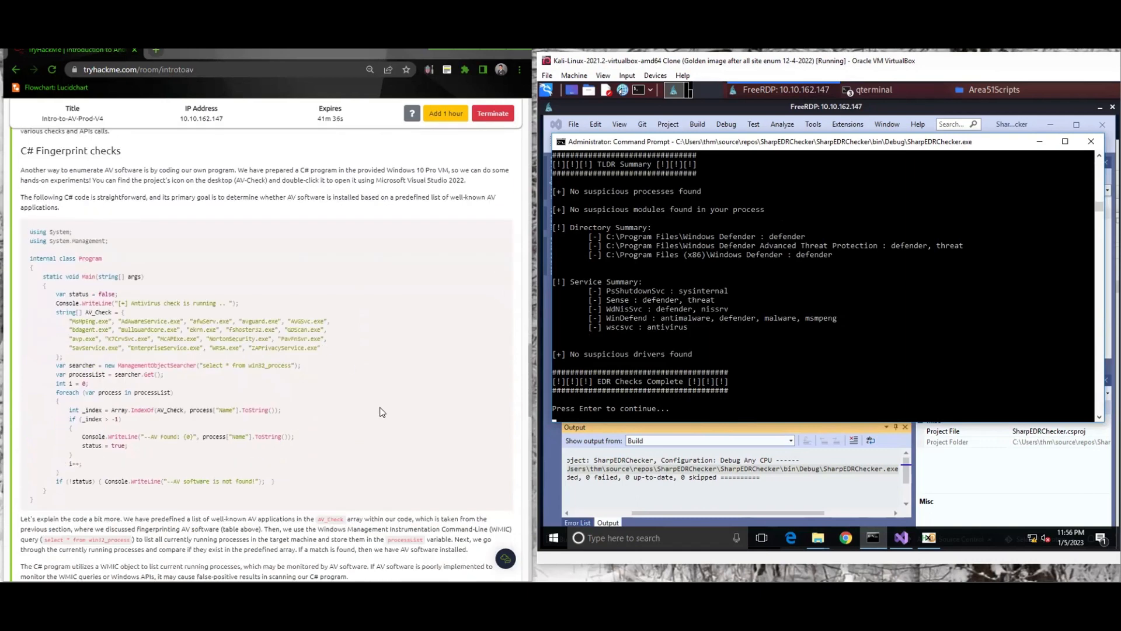
pyautogui.scroll(-5, 411, 335)
pyautogui.scroll(-2, 410, 335)
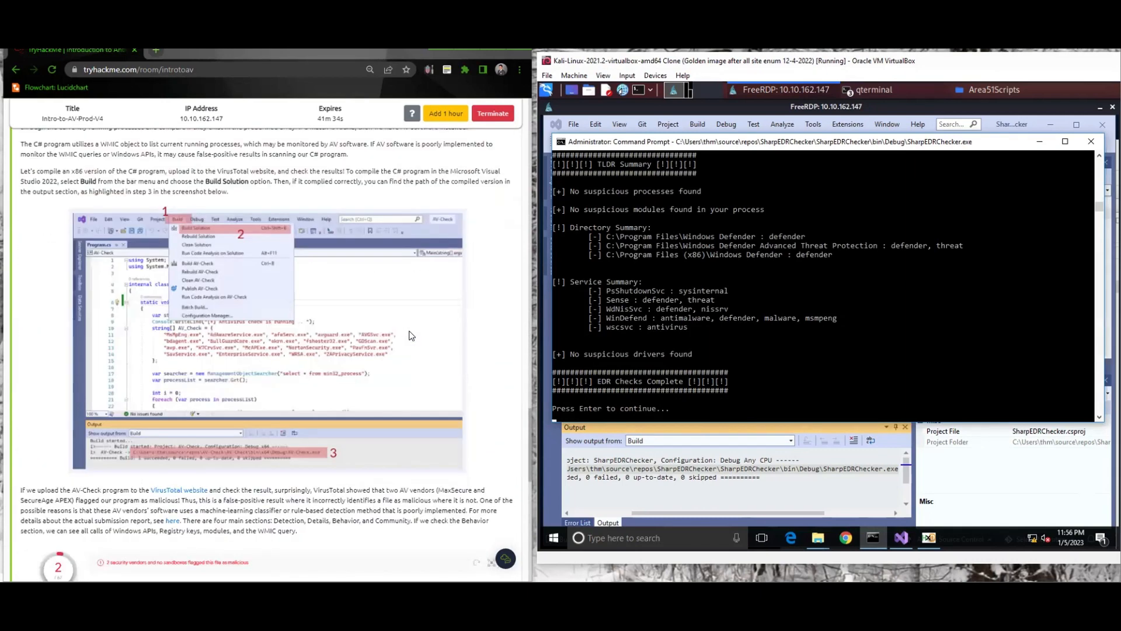
pyautogui.scroll(-4, 411, 335)
pyautogui.scroll(6, 426, 355)
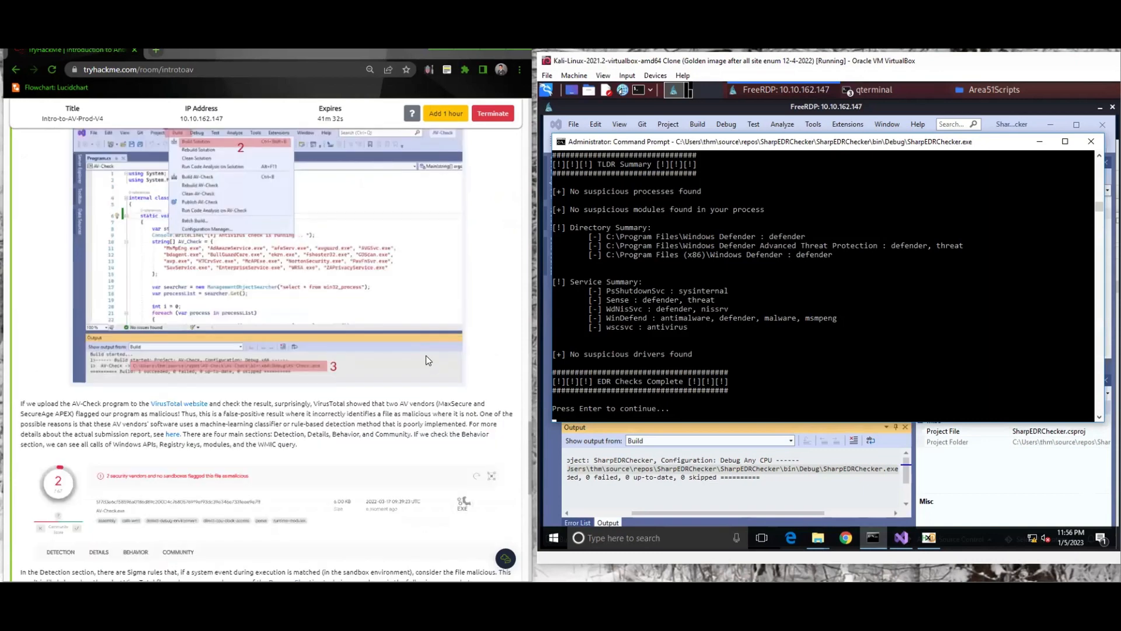
pyautogui.scroll(-4, 386, 409)
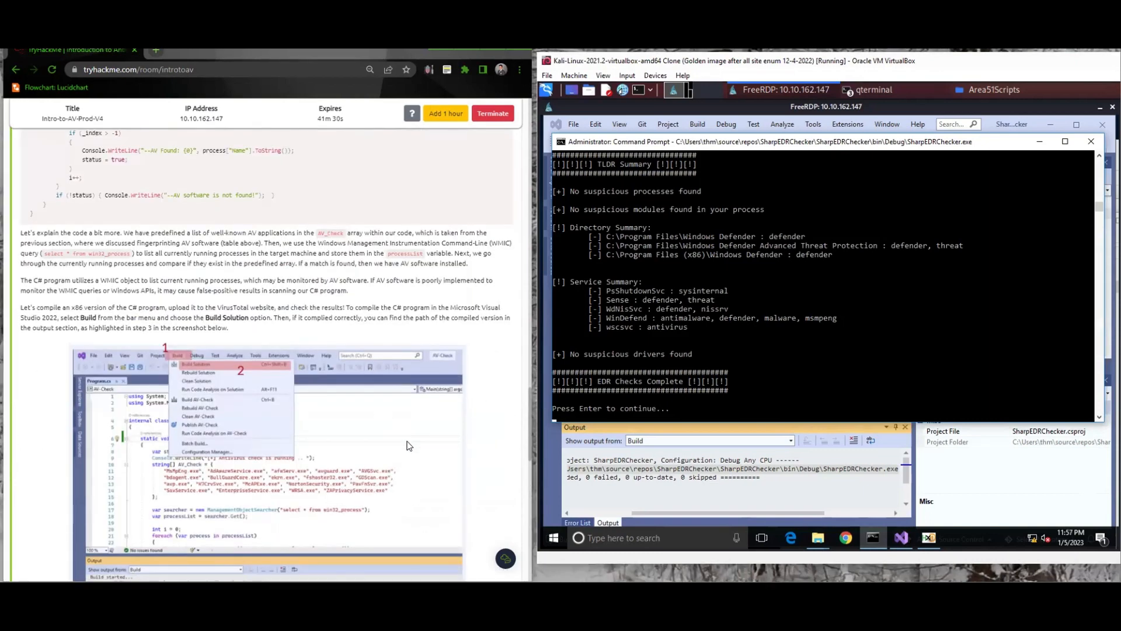
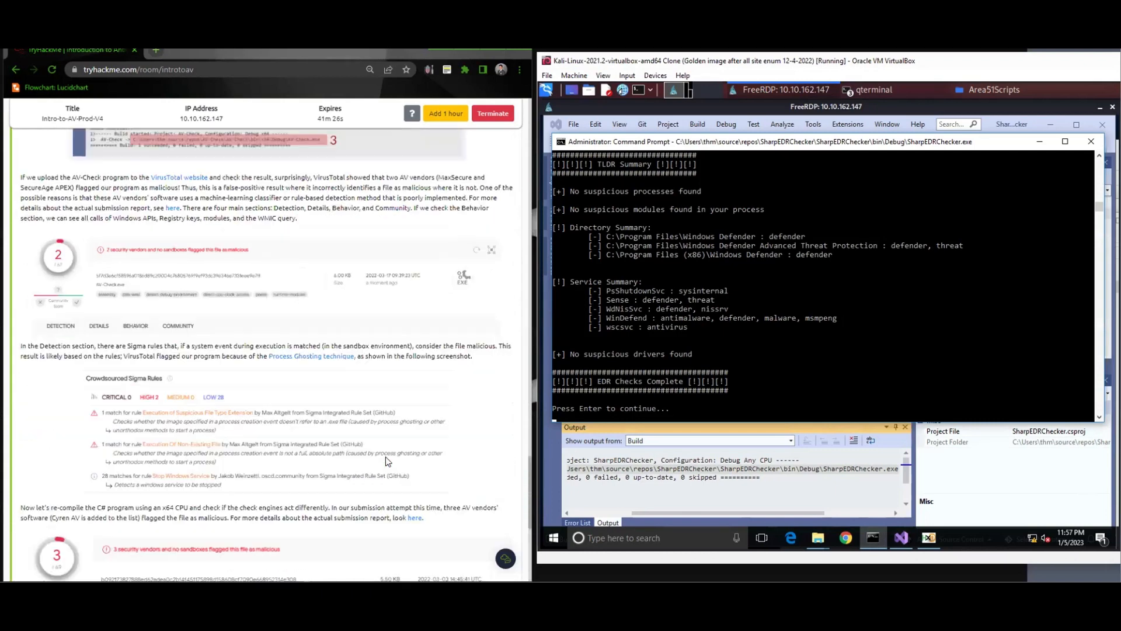
pyautogui.scroll(-5, 385, 462)
pyautogui.scroll(6, 392, 465)
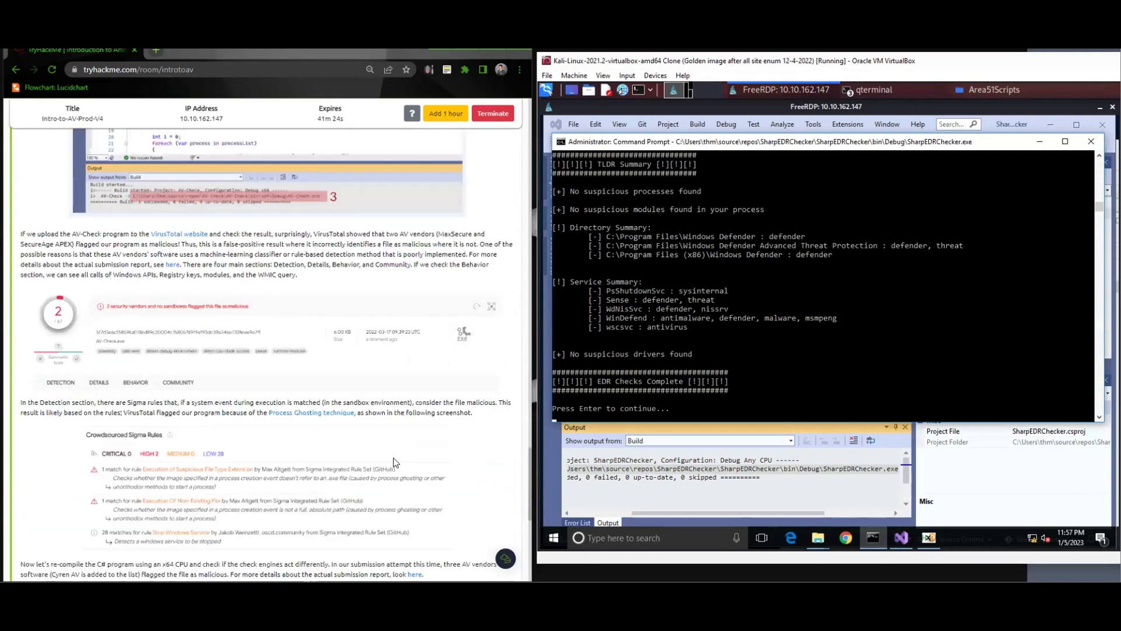
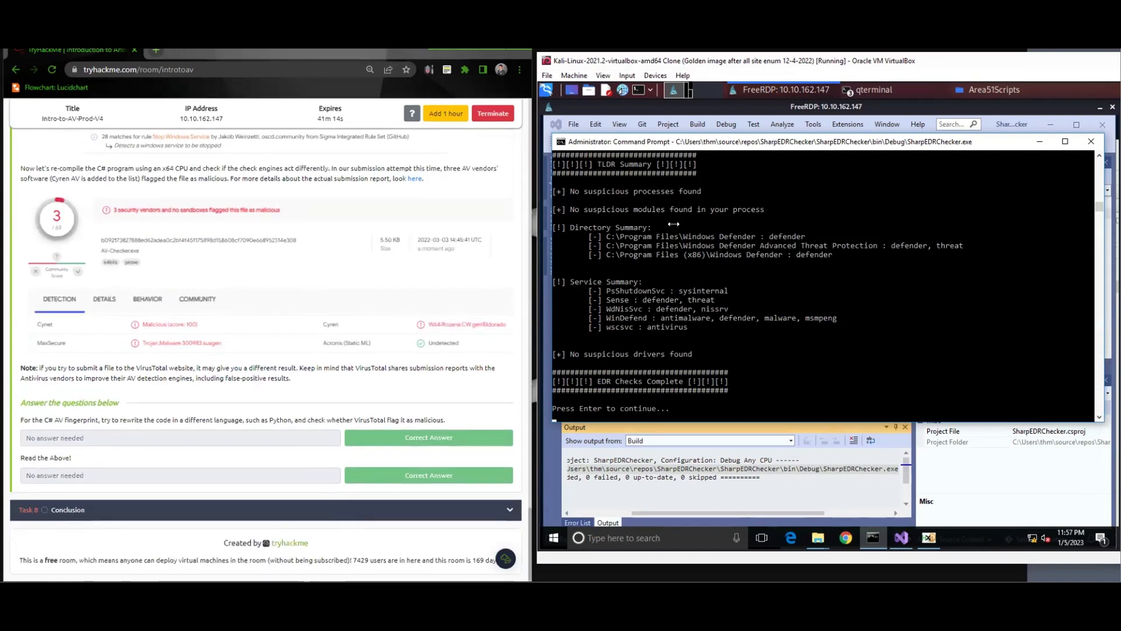
# Expand the Task 8 Conclusion, read its recap, and mark the task as completed.
pyautogui.click(338, 518)
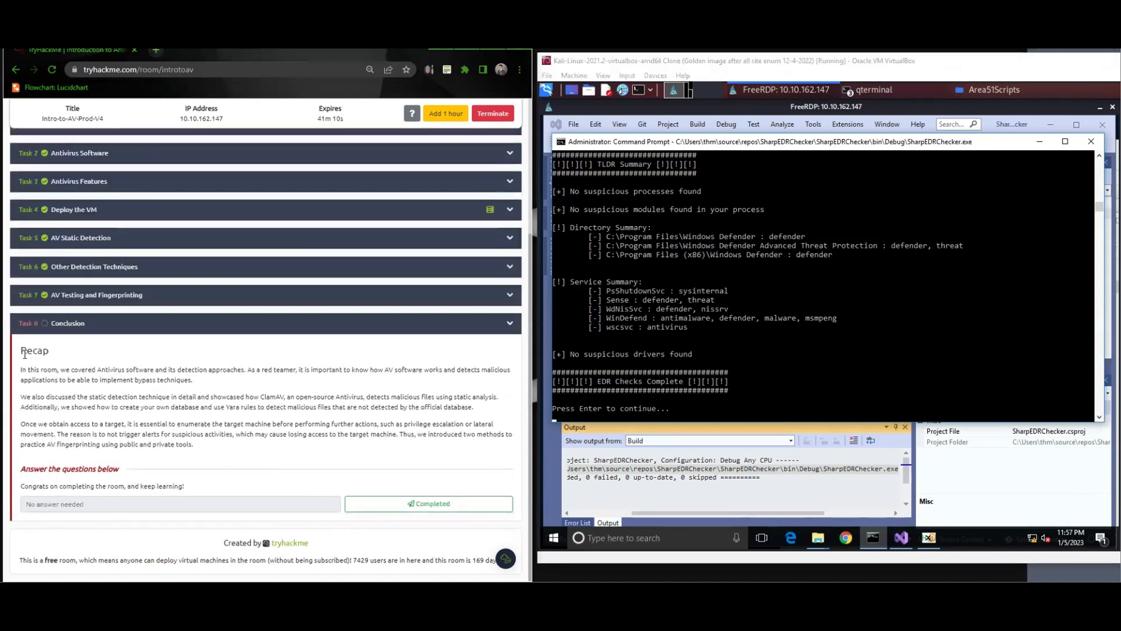
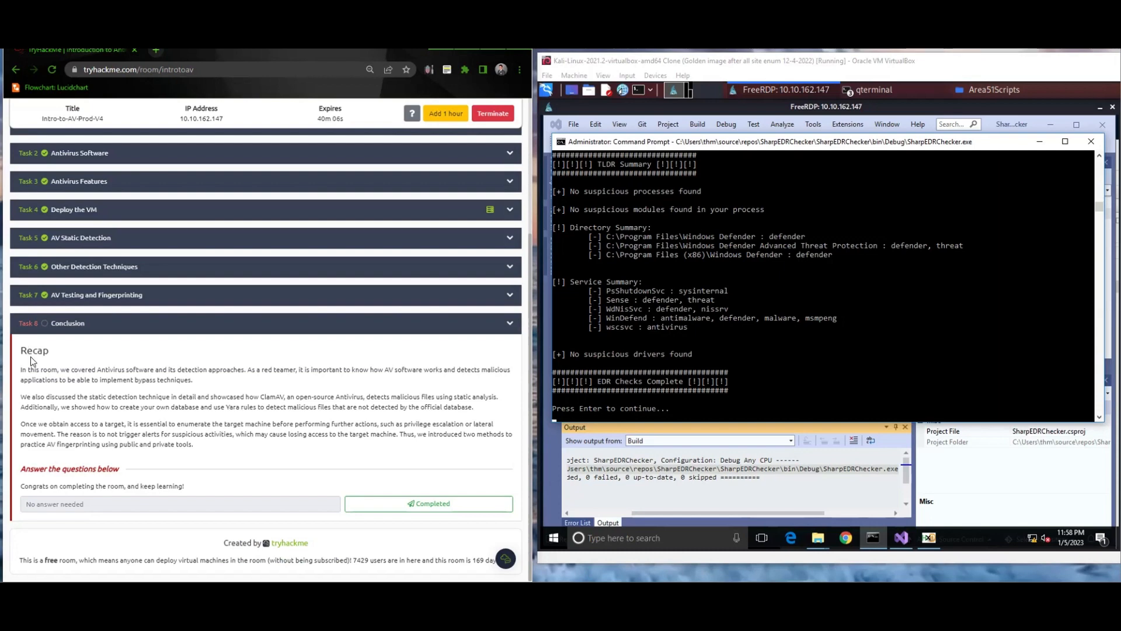
pyautogui.click(422, 502)
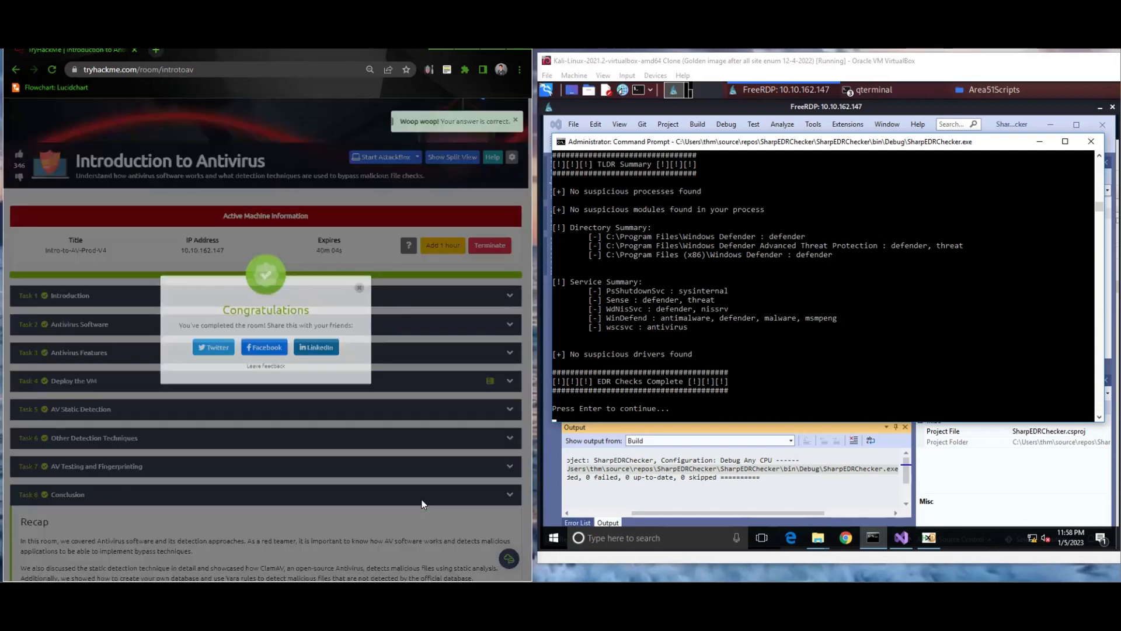